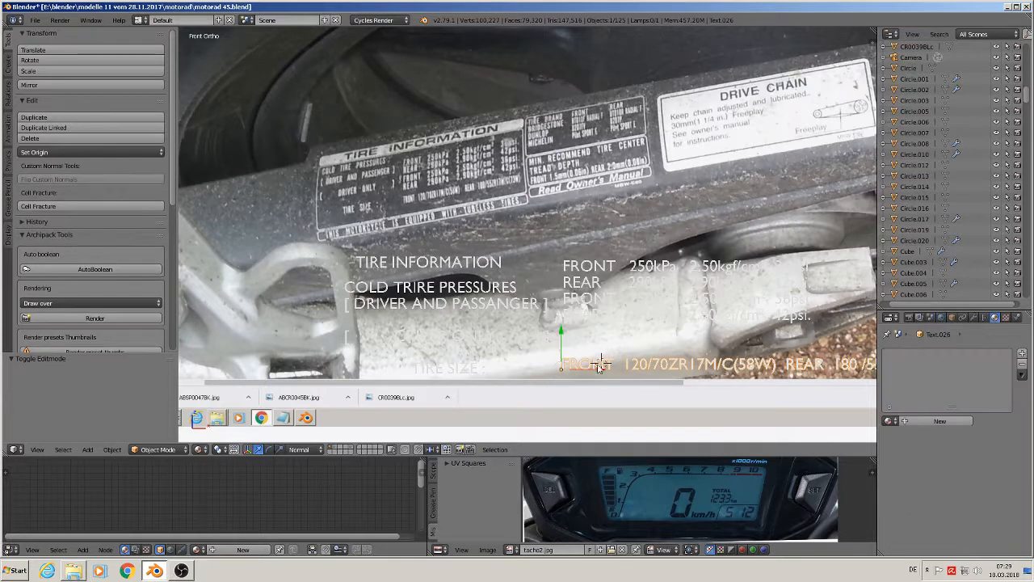
Duplicate the TIRE INFORMATION text and place the copy in the white area below the label photo.
{"action": "middle_click_drag", "start_coordinate": [526, 331], "coordinate": [573, 244], "text": "shift"}
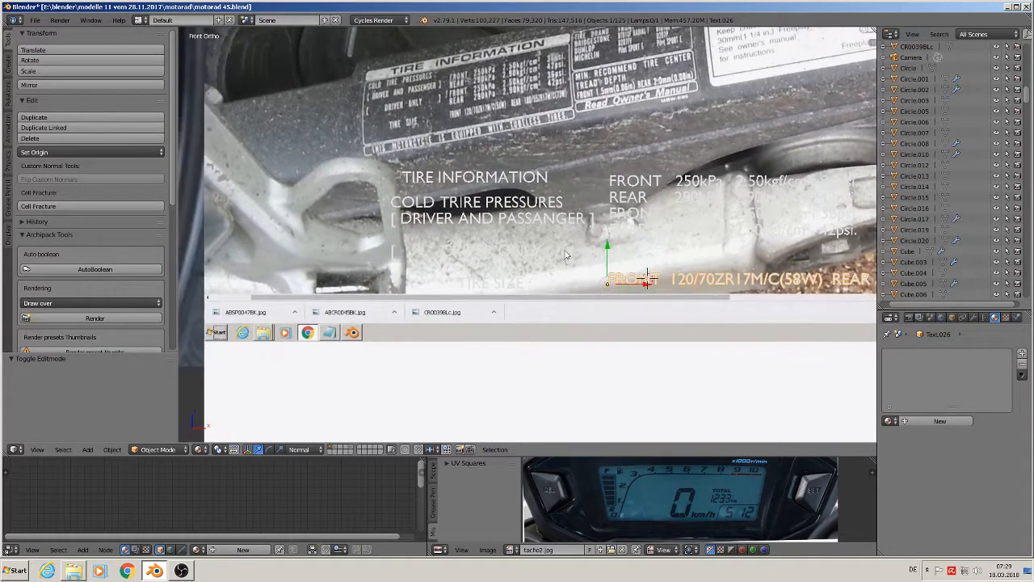
{"action": "right_click", "coordinate": [506, 286]}
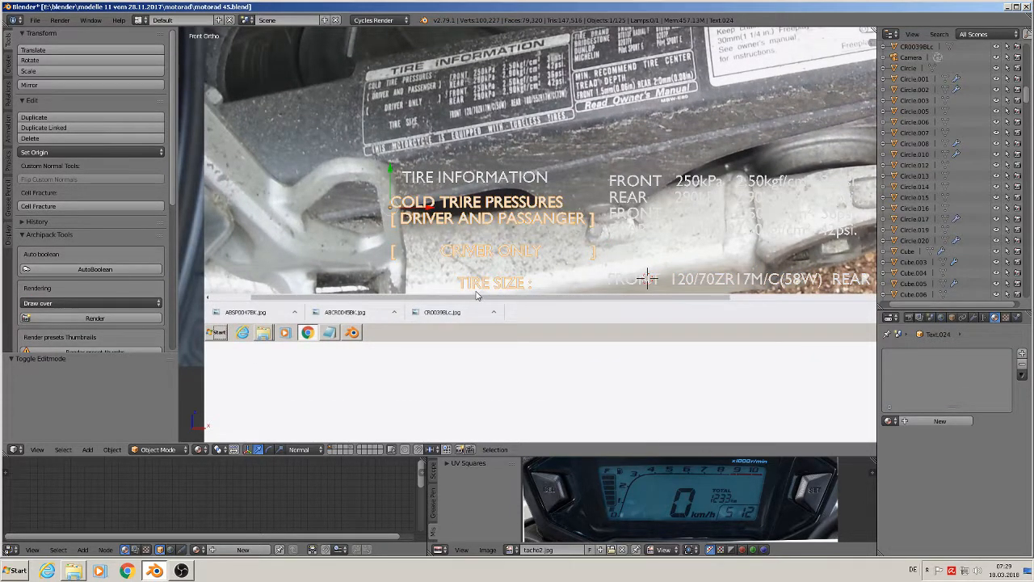
{"action": "right_click", "coordinate": [445, 179]}
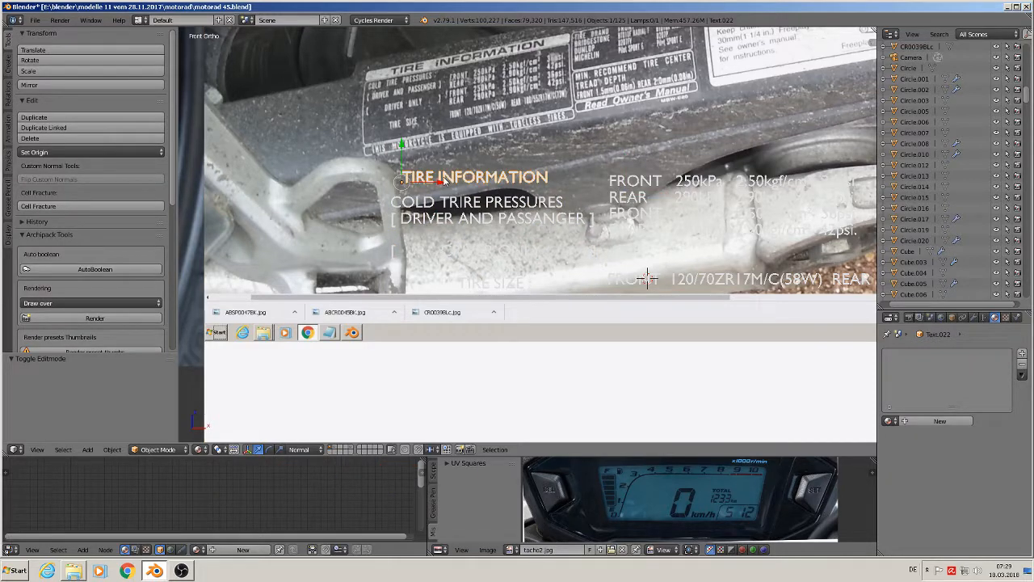
{"action": "key", "text": "shift+d"}
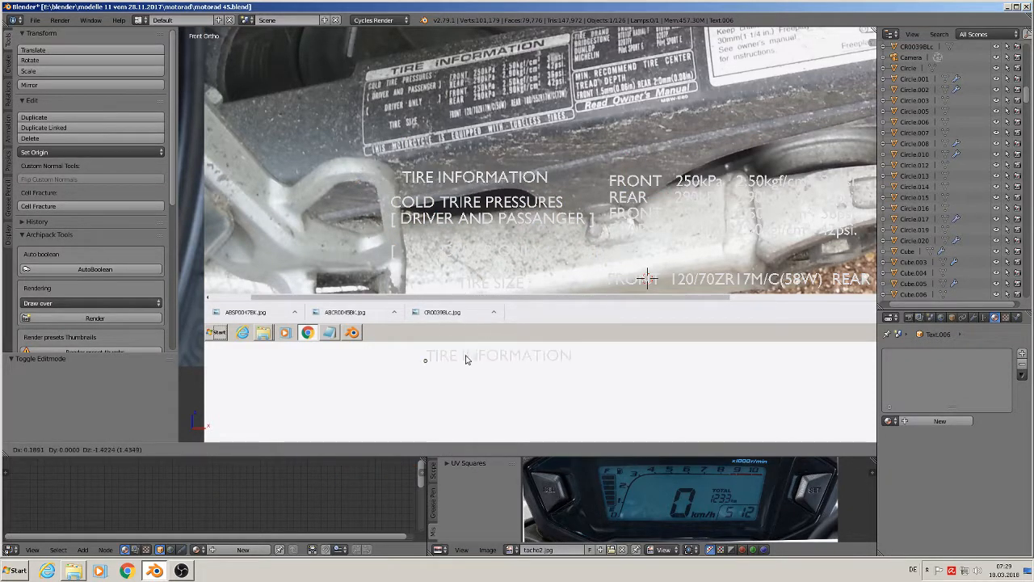
{"action": "left_click", "coordinate": [466, 360]}
{"action": "scroll", "coordinate": [481, 367], "scroll_direction": "up", "scroll_amount": 1}
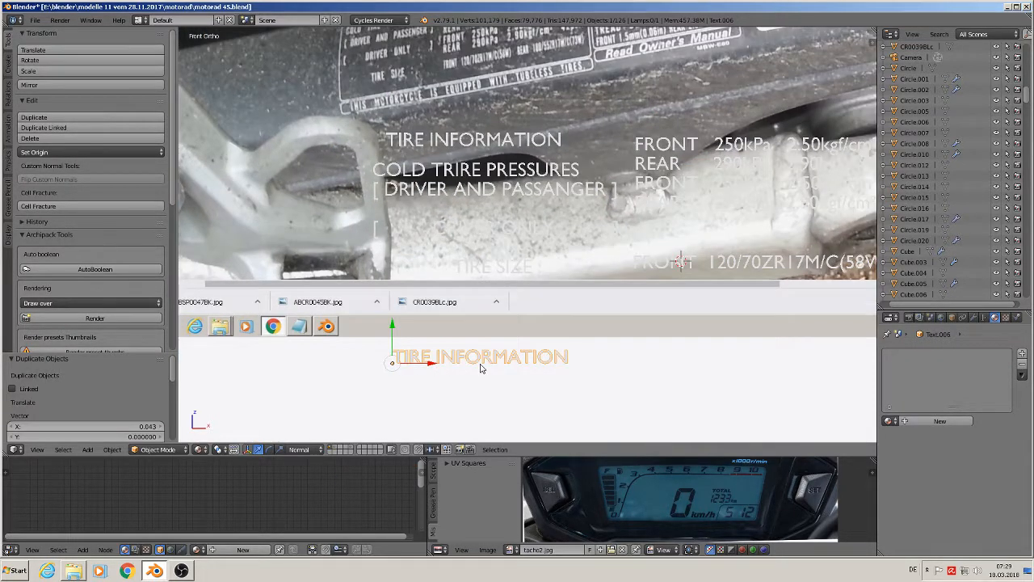
Erase all the characters of the copied heading and leave text editing.
{"action": "key", "text": "Tab"}
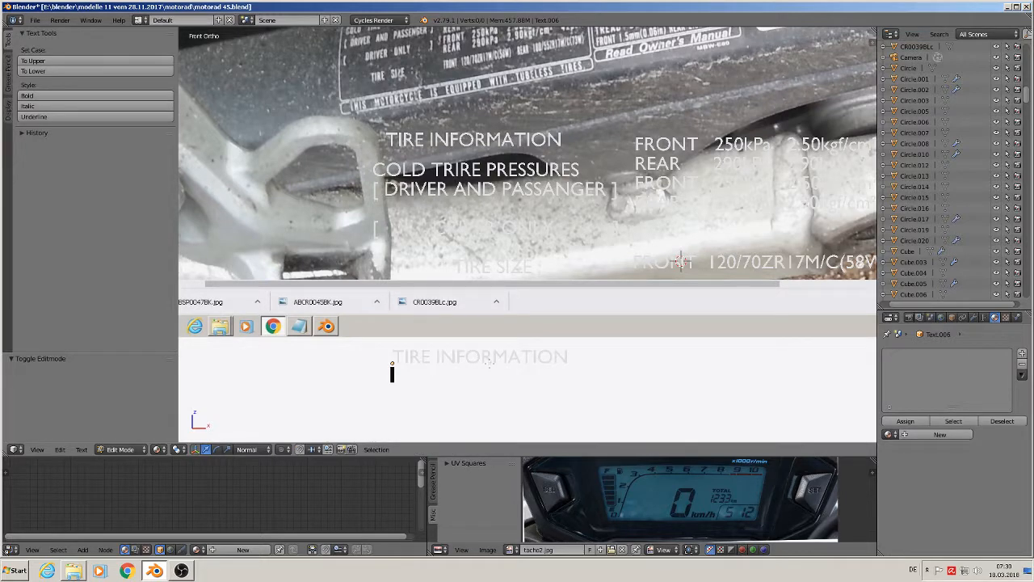
{"action": "key", "text": "BackSpace"}
{"action": "key", "text": "BackSpace"}
{"action": "key", "text": "BackSpace"}
{"action": "key", "text": "BackSpace"}
{"action": "key", "text": "BackSpace"}
{"action": "key", "text": "BackSpace"}
{"action": "key", "text": "BackSpace"}
{"action": "key", "text": "BackSpace"}
{"action": "key", "text": "BackSpace"}
{"action": "key", "text": "BackSpace"}
{"action": "key", "text": "BackSpace"}
{"action": "key", "text": "BackSpace"}
{"action": "key", "text": "BackSpace"}
{"action": "key", "text": "BackSpace"}
{"action": "key", "text": "BackSpace"}
{"action": "key", "text": "BackSpace"}
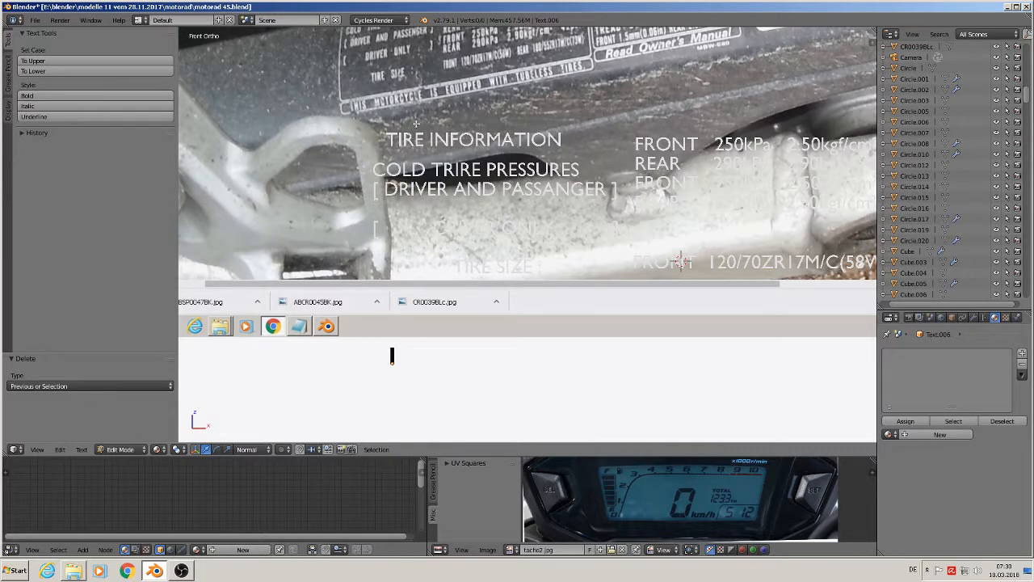
{"action": "type", "text": "R"}
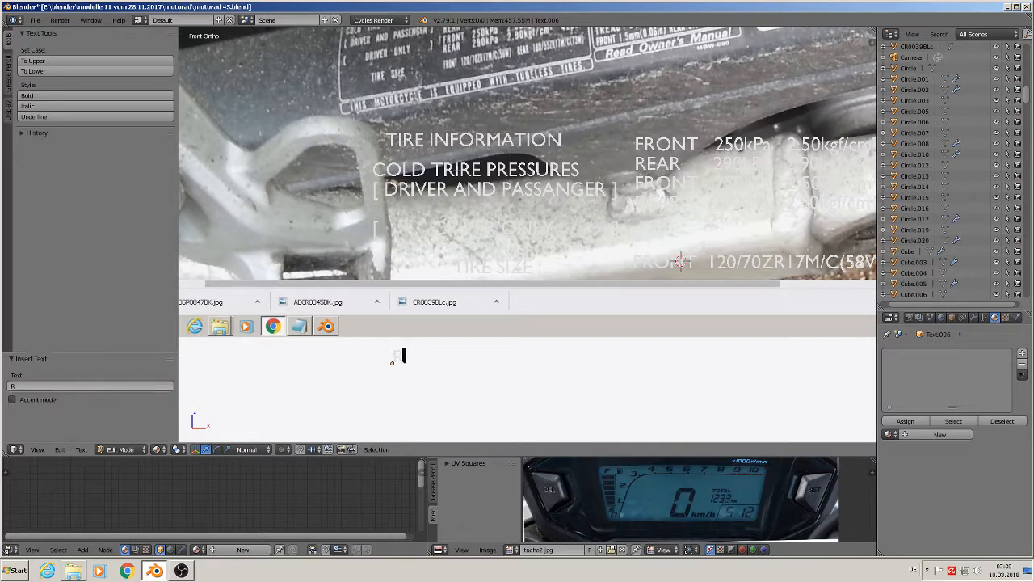
{"action": "key", "text": "BackSpace"}
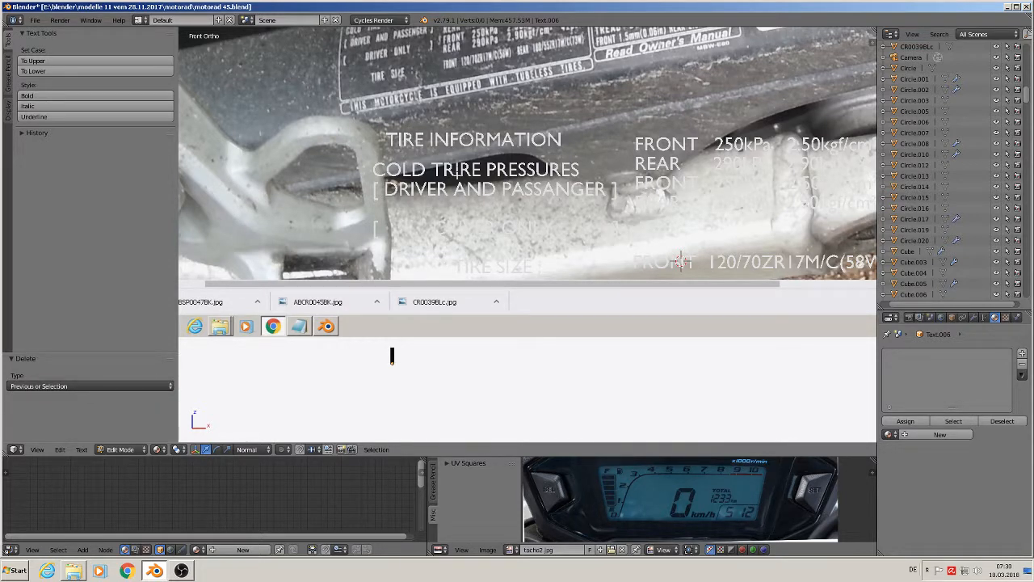
{"action": "key", "text": "Tab"}
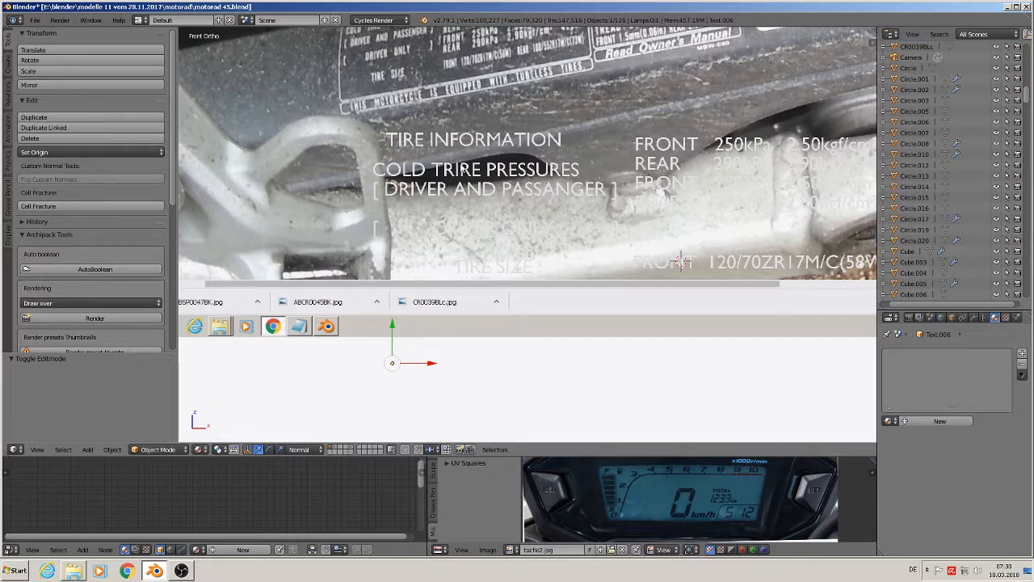
{"action": "key", "text": "t"}
{"action": "key", "text": "h"}
{"action": "key", "text": "i"}
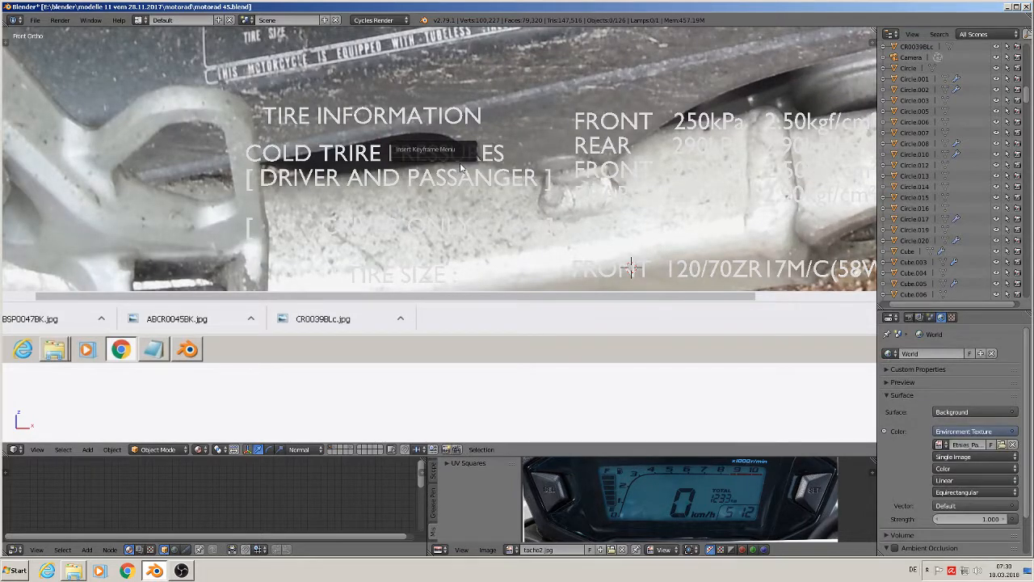
Move the original TIRE INFORMATION text down into the white area below the label photo.
{"action": "right_click", "coordinate": [395, 277]}
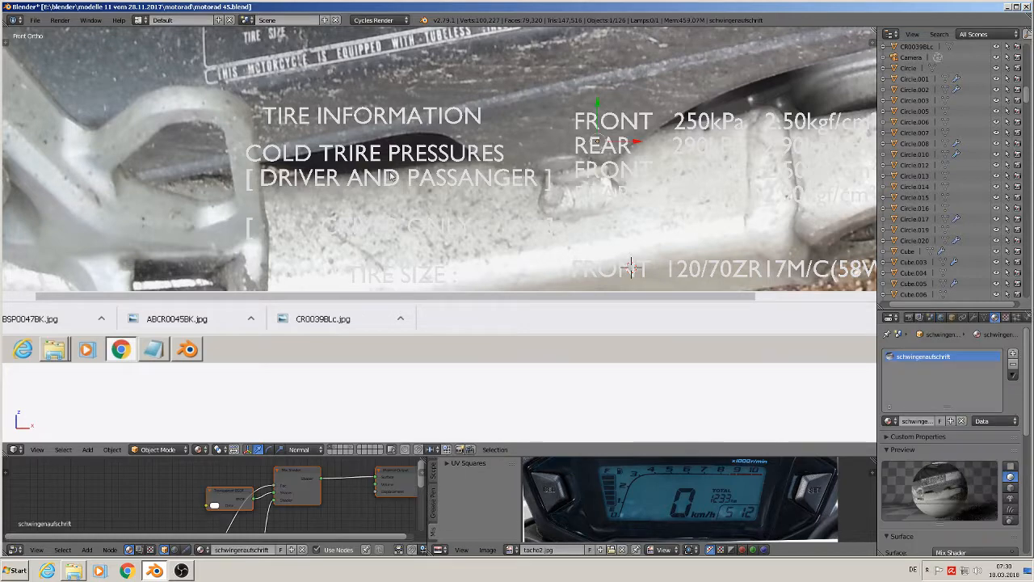
{"action": "right_click", "coordinate": [344, 118]}
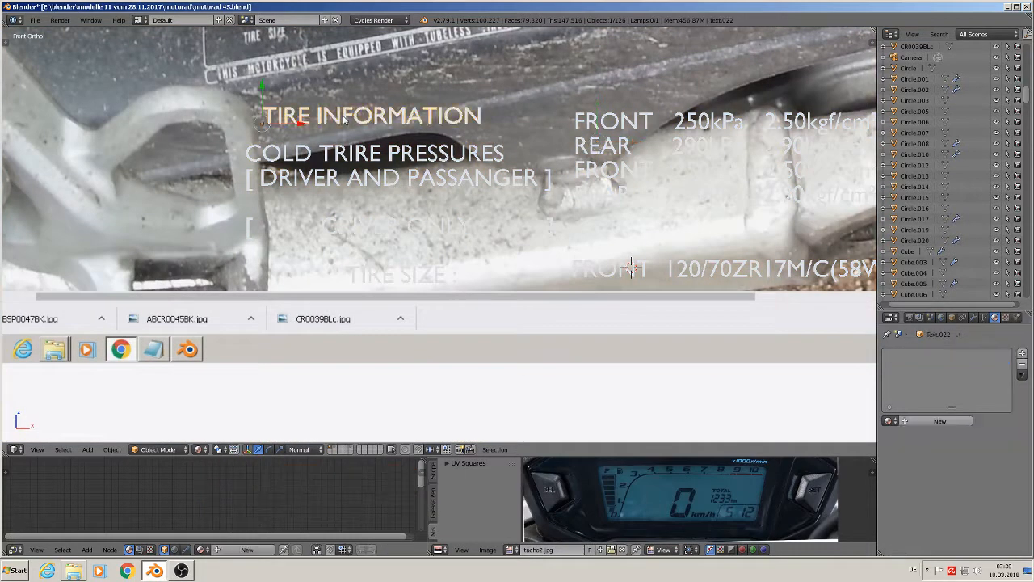
{"action": "key", "text": "g"}
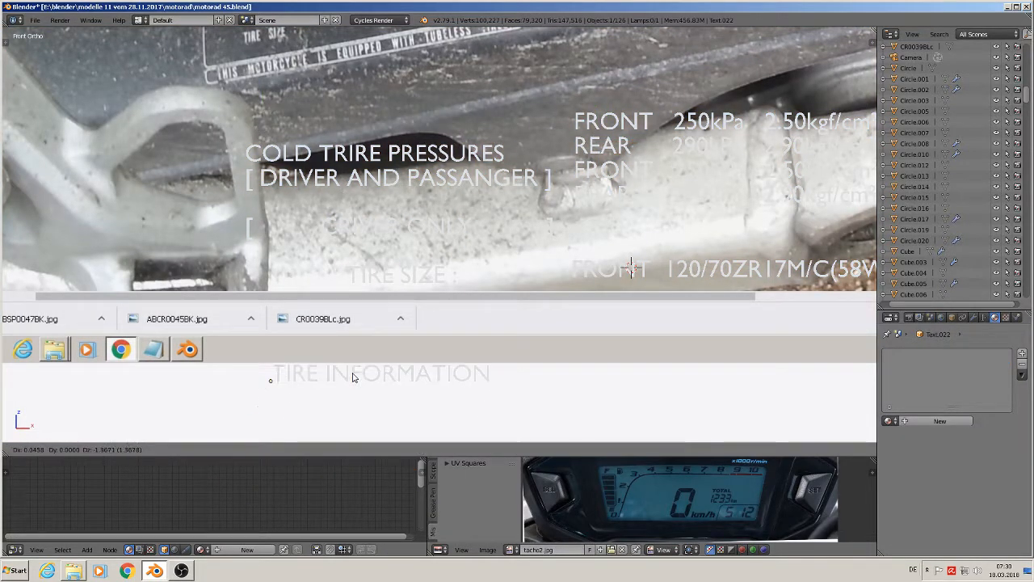
{"action": "left_click", "coordinate": [354, 378]}
Replace the moved heading's wording with "THIS MOTORCYCLE IS EQIPPED WITH TUBELESS TIRES", ending with a line break.
{"action": "key", "text": "Tab"}
{"action": "key", "text": "BackSpace"}
{"action": "key", "text": "BackSpace"}
{"action": "key", "text": "BackSpace"}
{"action": "key", "text": "BackSpace"}
{"action": "key", "text": "BackSpace"}
{"action": "key", "text": "BackSpace"}
{"action": "key", "text": "BackSpace"}
{"action": "key", "text": "BackSpace"}
{"action": "key", "text": "BackSpace"}
{"action": "key", "text": "BackSpace"}
{"action": "key", "text": "BackSpace"}
{"action": "key", "text": "BackSpace"}
{"action": "key", "text": "BackSpace"}
{"action": "key", "text": "BackSpace"}
{"action": "key", "text": "BackSpace"}
{"action": "key", "text": "BackSpace"}
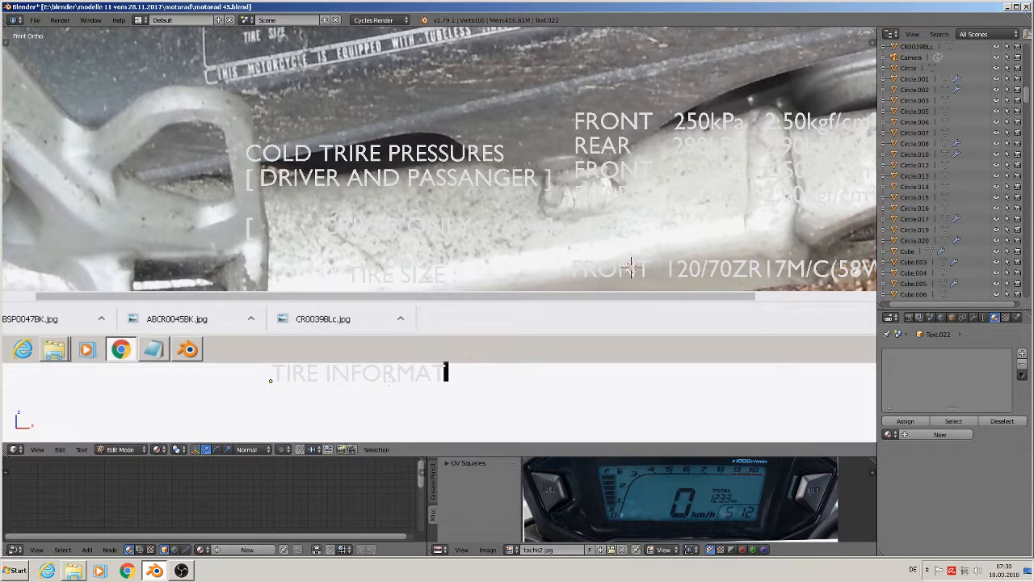
{"action": "type", "text": "THIS"}
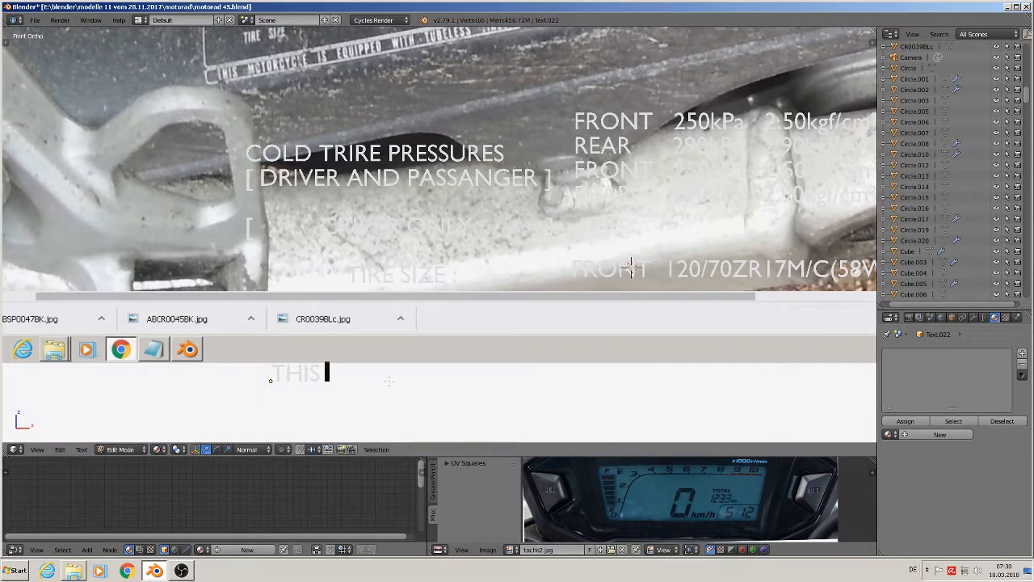
{"action": "type", "text": " MOTORCYCLE"}
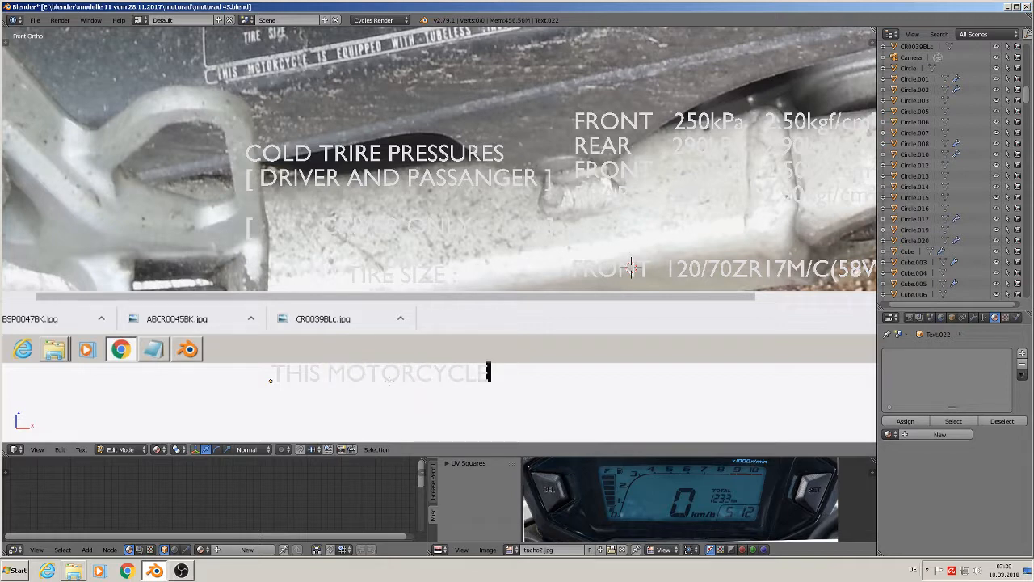
{"action": "type", "text": " IS "}
{"action": "type", "text": "EQ"}
{"action": "type", "text": "U"}
{"action": "type", "text": "IPPED "}
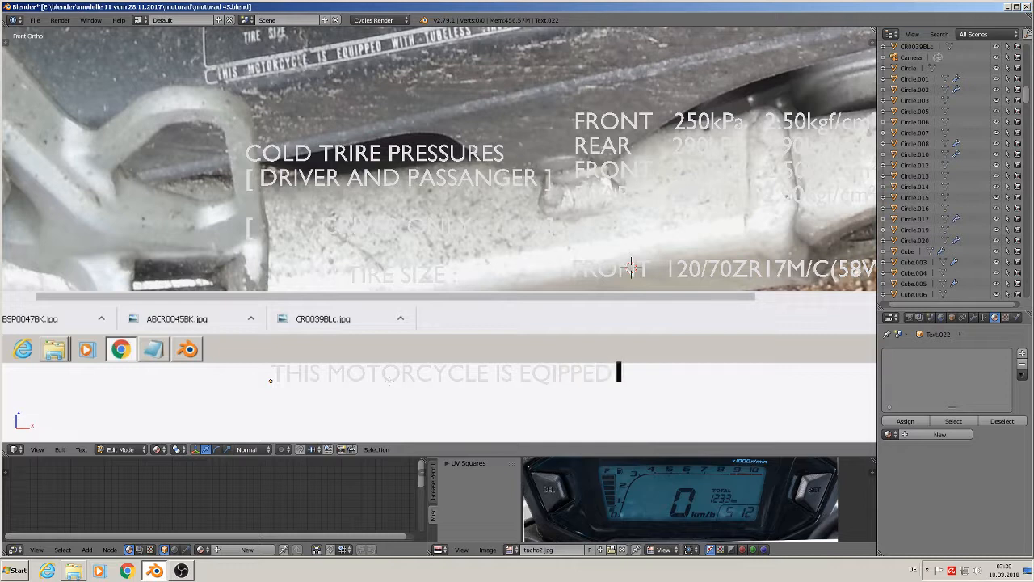
{"action": "type", "text": "WITH"}
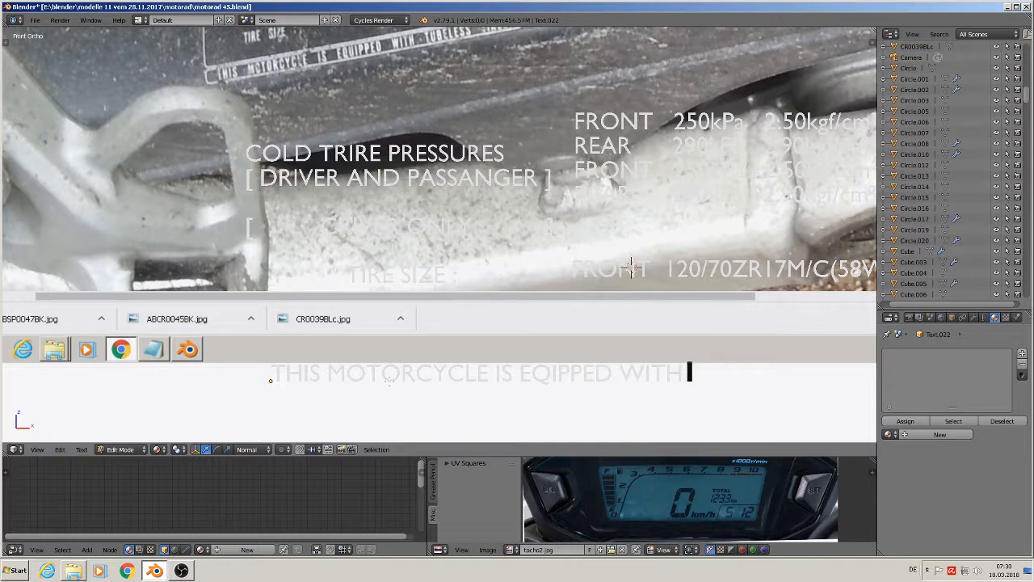
{"action": "type", "text": " TUBE"}
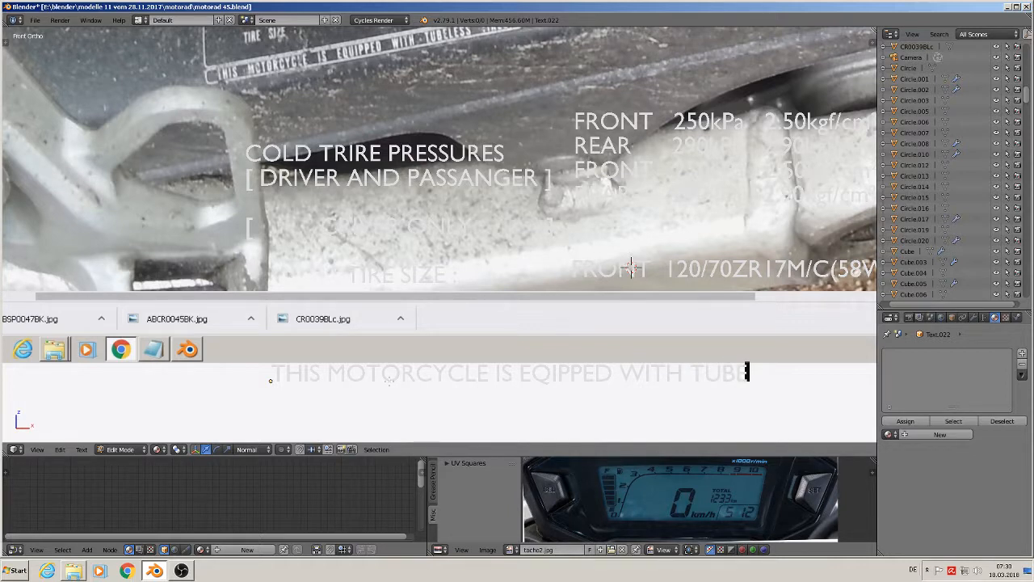
{"action": "type", "text": "LESS TIRES"}
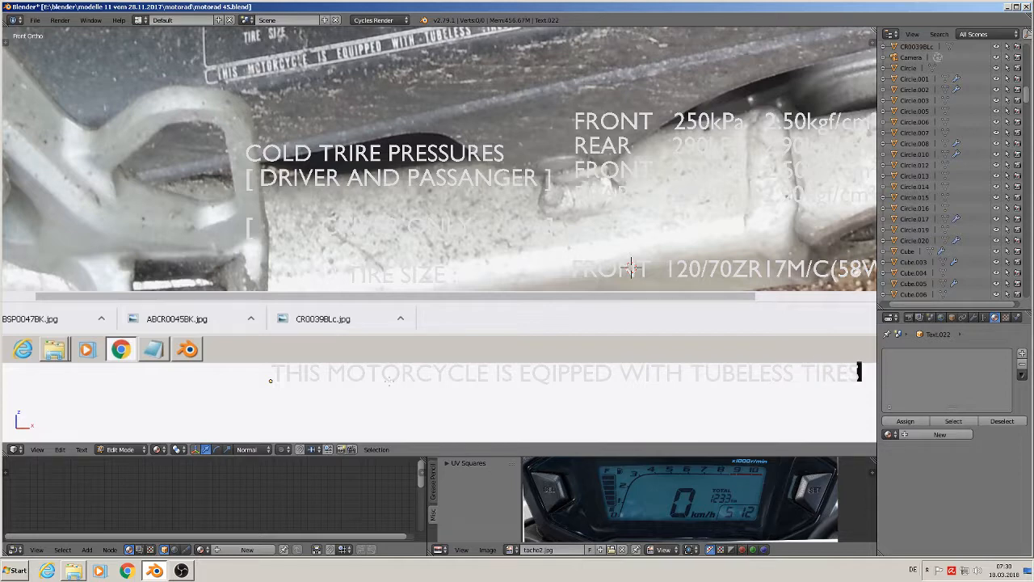
{"action": "key", "text": "Return"}
{"action": "scroll", "coordinate": [379, 287], "scroll_direction": "down", "scroll_amount": 3}
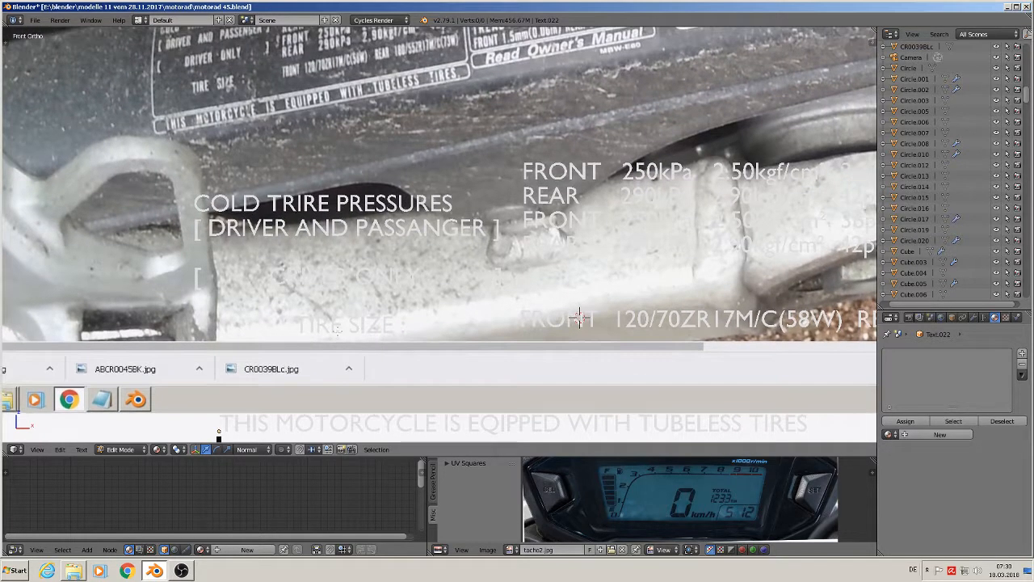
{"action": "key", "text": "Tab"}
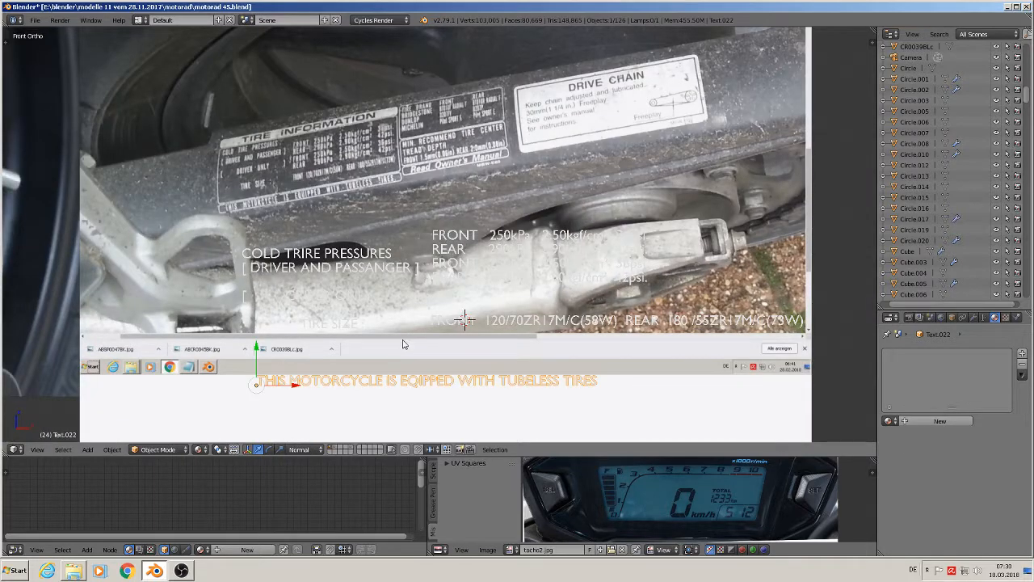
Move the FRONT/REAR pressure values block along the X axis into the empty space right of the reference photo.
{"action": "scroll", "coordinate": [404, 343], "scroll_direction": "down", "scroll_amount": 4}
{"action": "right_click", "coordinate": [448, 296]}
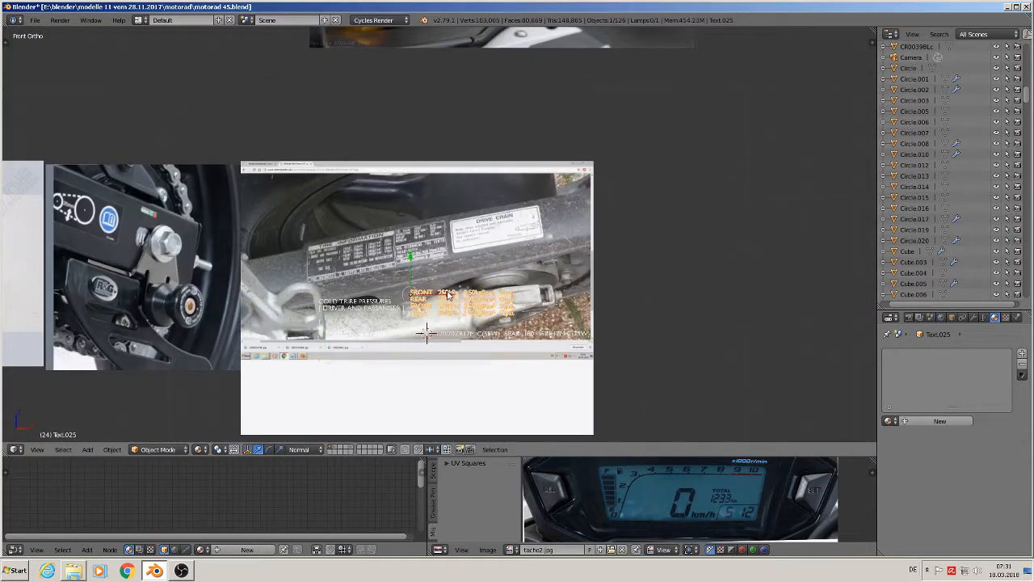
{"action": "key", "text": "g"}
{"action": "key", "text": "x"}
{"action": "left_click", "coordinate": [427, 333]}
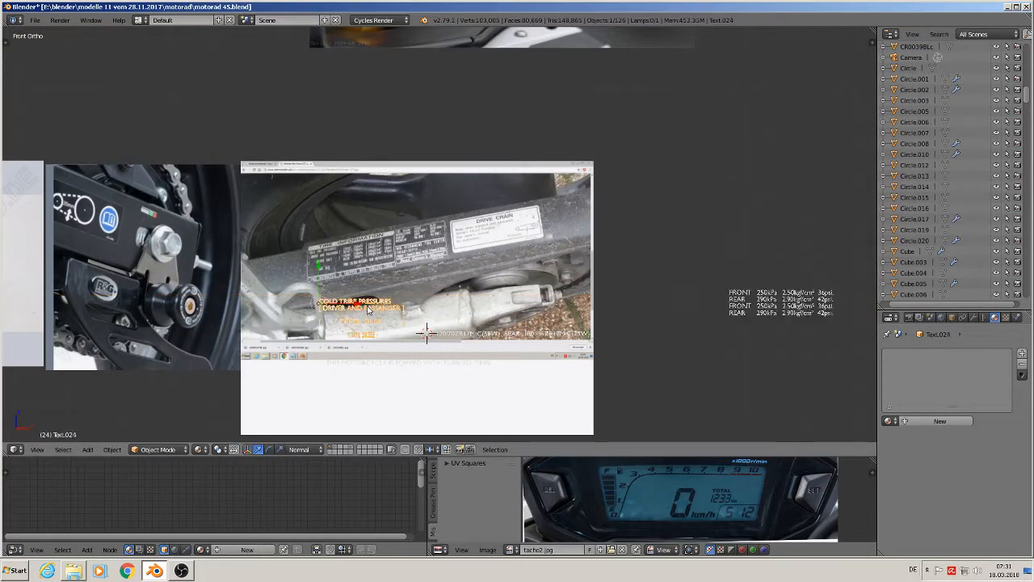
Move the COLD TRIRE PRESSURES text block along the X axis to just left of the pressure values.
{"action": "right_click", "coordinate": [380, 305]}
{"action": "key", "text": "g"}
{"action": "key", "text": "x"}
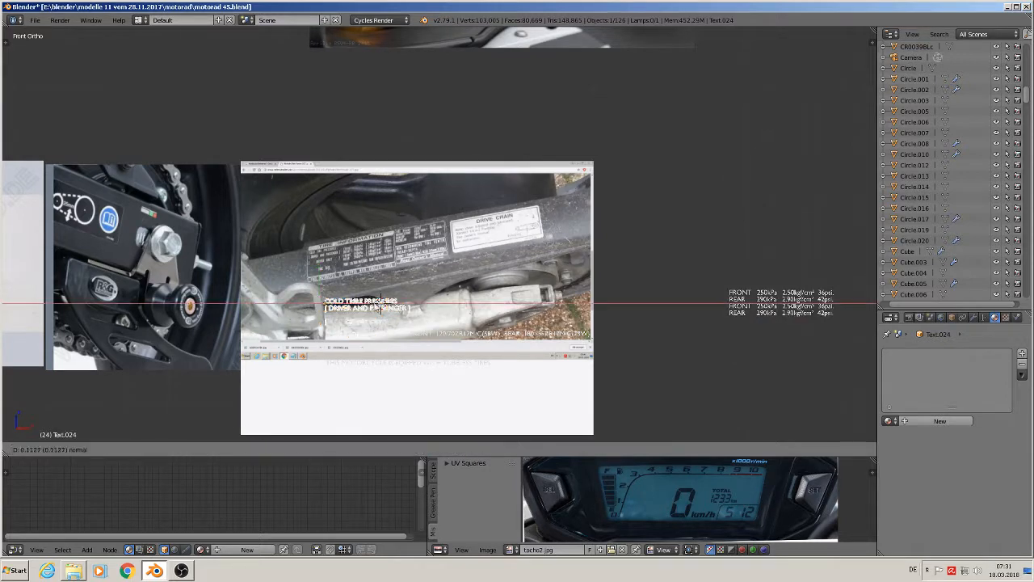
{"action": "left_click", "coordinate": [672, 282]}
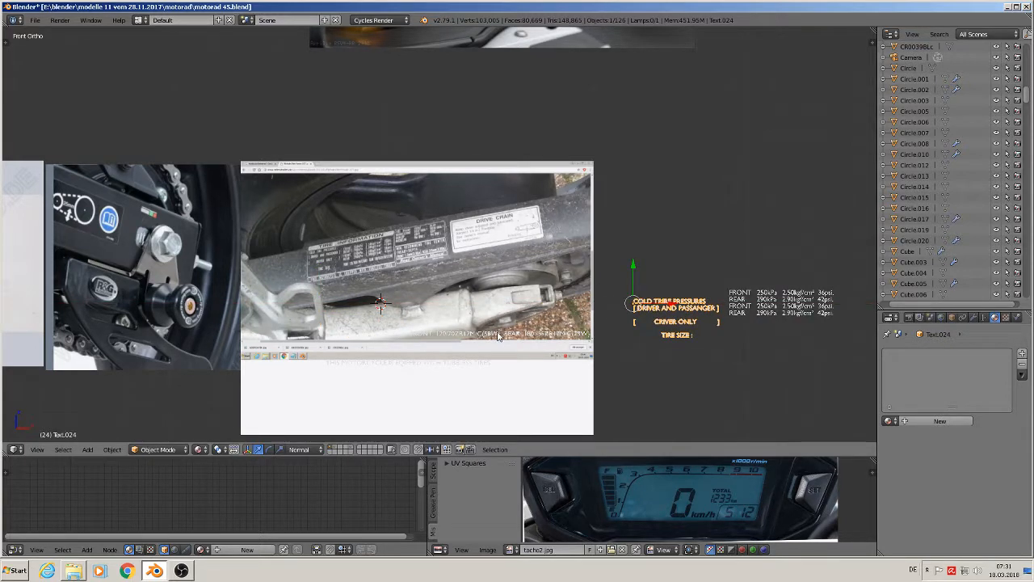
Move the FRONT 120/70ZR17M/C(58W) size line off the photo and place it below the TIRE SIZE label.
{"action": "right_click", "coordinate": [450, 338]}
{"action": "left_click_drag", "start_coordinate": [450, 338], "coordinate": [684, 354]}
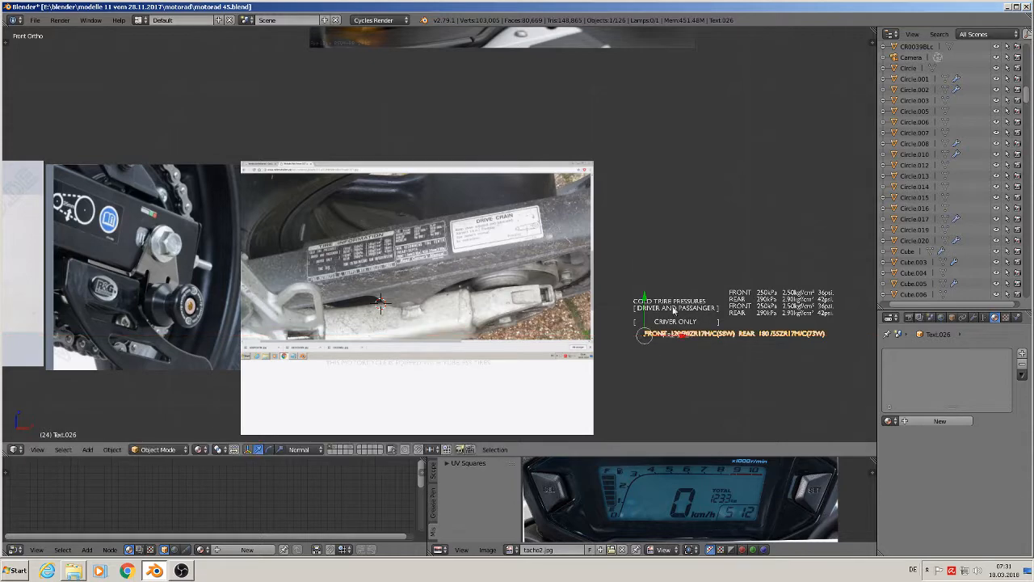
{"action": "left_click_drag", "start_coordinate": [649, 301], "coordinate": [645, 322]}
Move the tubeless tires sentence off the photo along the X axis, beneath the tire size line.
{"action": "right_click", "coordinate": [410, 363]}
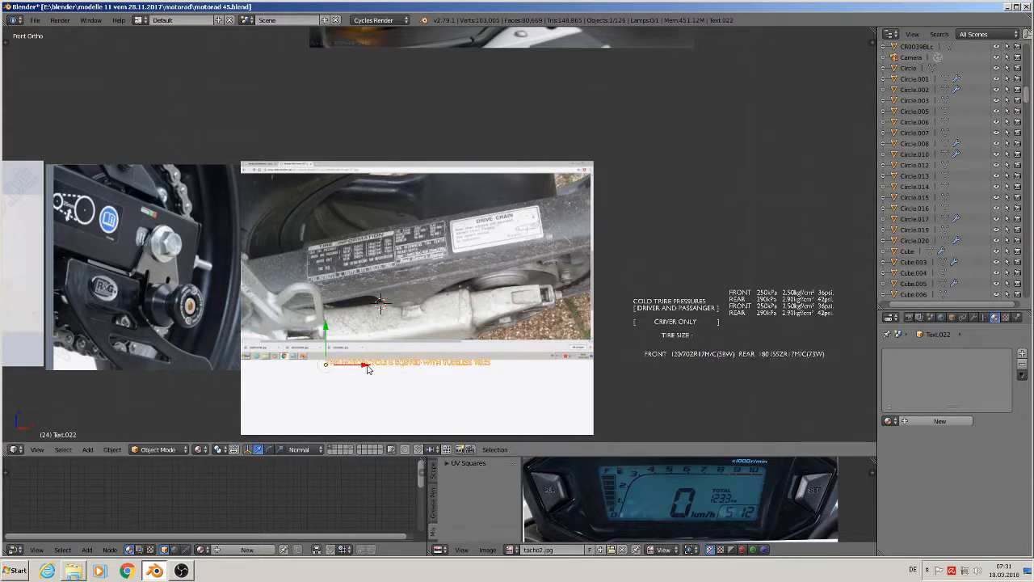
{"action": "key", "text": "g"}
{"action": "key", "text": "x"}
{"action": "left_click", "coordinate": [696, 417]}
Examine the tire information label in the reference photo and compare it with the relocated text lines.
{"action": "scroll", "coordinate": [687, 416], "scroll_direction": "up", "scroll_amount": 2}
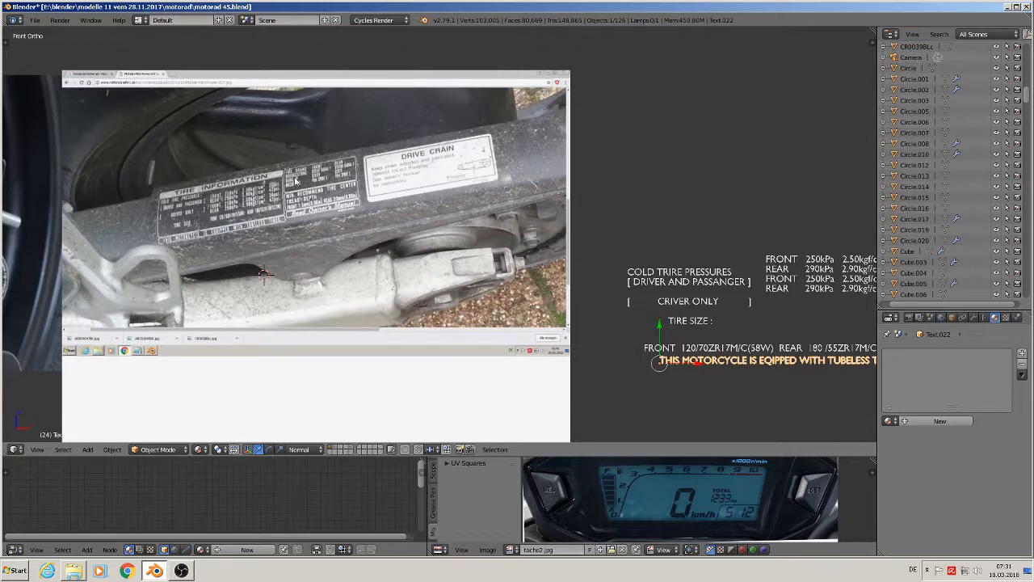
{"action": "scroll", "coordinate": [276, 216], "scroll_direction": "up", "scroll_amount": 3}
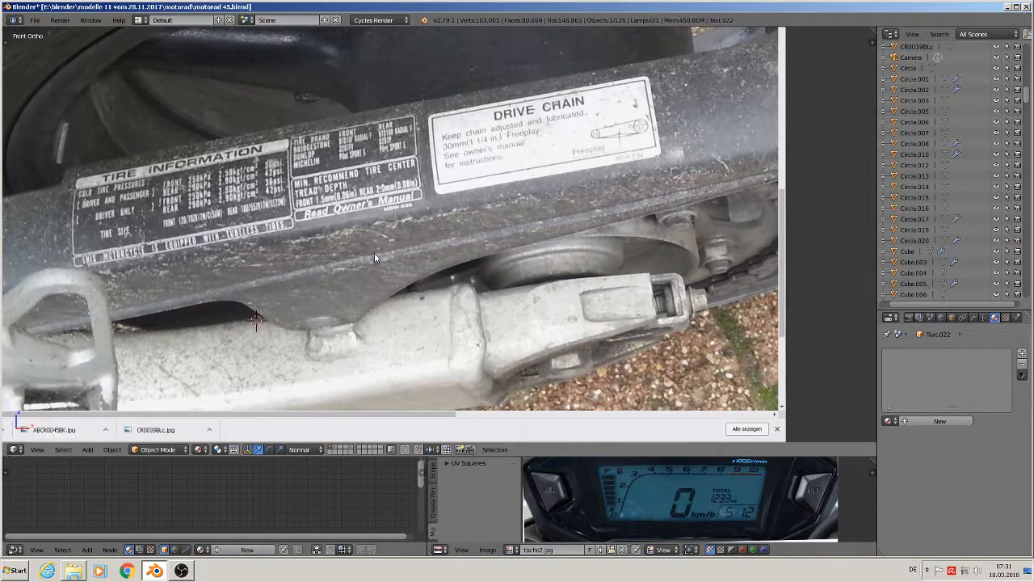
{"action": "middle_click_drag", "start_coordinate": [374, 252], "coordinate": [341, 206], "text": "shift"}
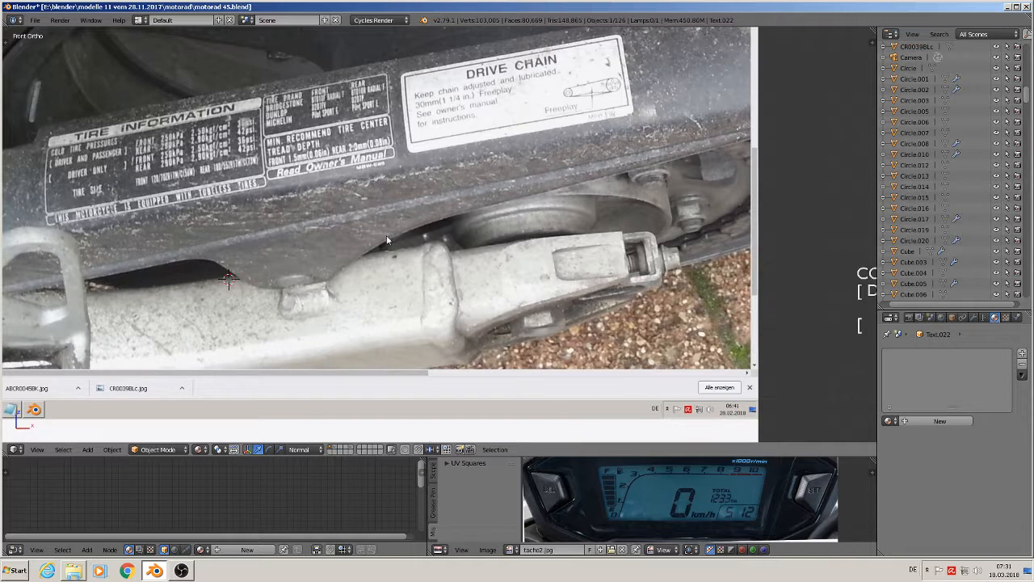
{"action": "scroll", "coordinate": [387, 235], "scroll_direction": "down", "scroll_amount": 3}
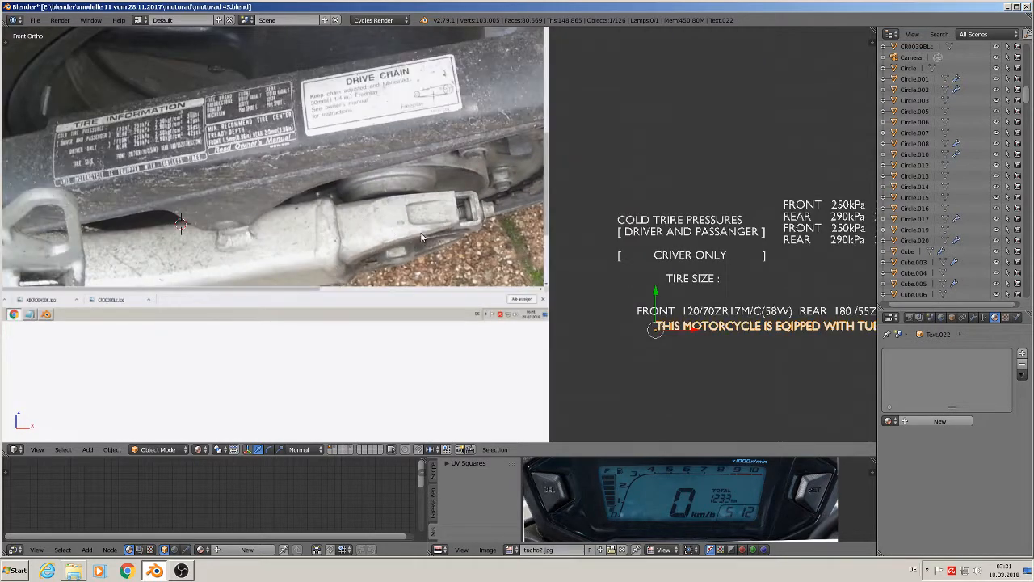
{"action": "middle_click_drag", "start_coordinate": [685, 285], "coordinate": [558, 264], "text": "shift"}
{"action": "middle_click_drag", "start_coordinate": [462, 260], "coordinate": [557, 296], "text": "shift"}
{"action": "scroll", "coordinate": [177, 174], "scroll_direction": "up", "scroll_amount": 2}
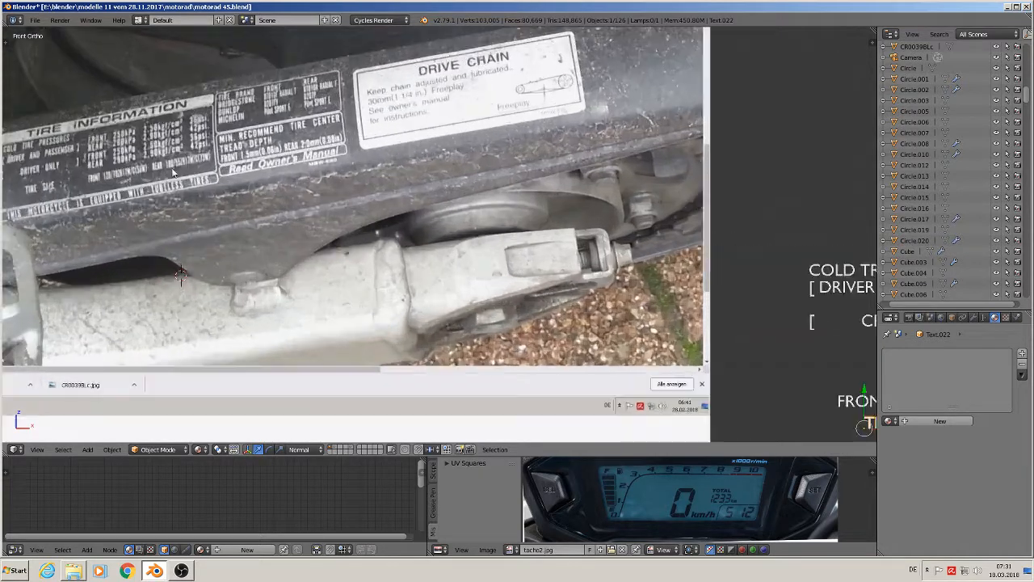
{"action": "middle_click_drag", "start_coordinate": [541, 221], "coordinate": [211, 214], "text": "shift"}
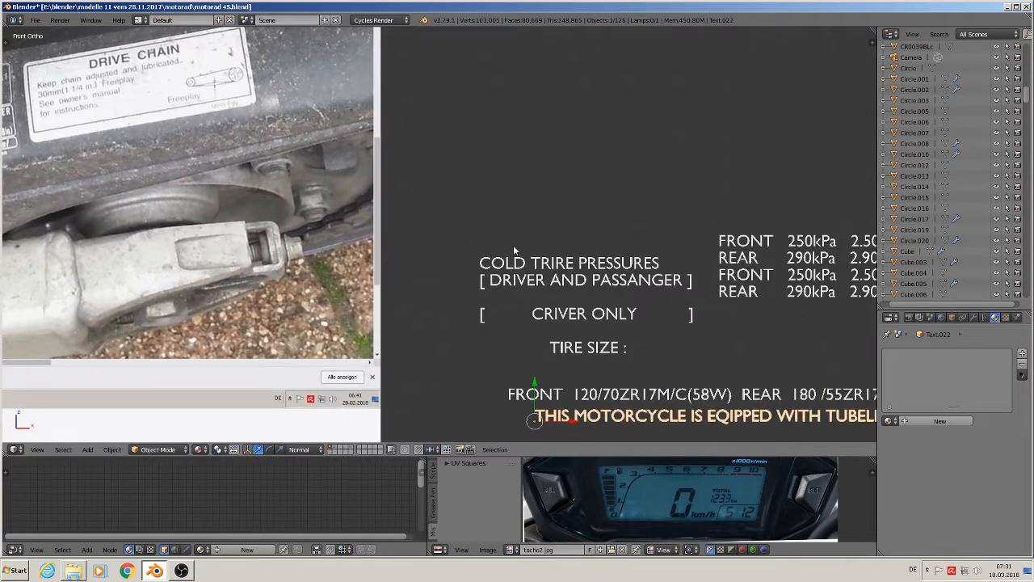
Raise the COLD TRIRE PRESSURES text block so its bracketed lines align with the FRONT and REAR pressure rows.
{"action": "right_click", "coordinate": [610, 271]}
{"action": "left_click_drag", "start_coordinate": [483, 232], "coordinate": [486, 196]}
{"action": "scroll", "coordinate": [545, 246], "scroll_direction": "down", "scroll_amount": 4}
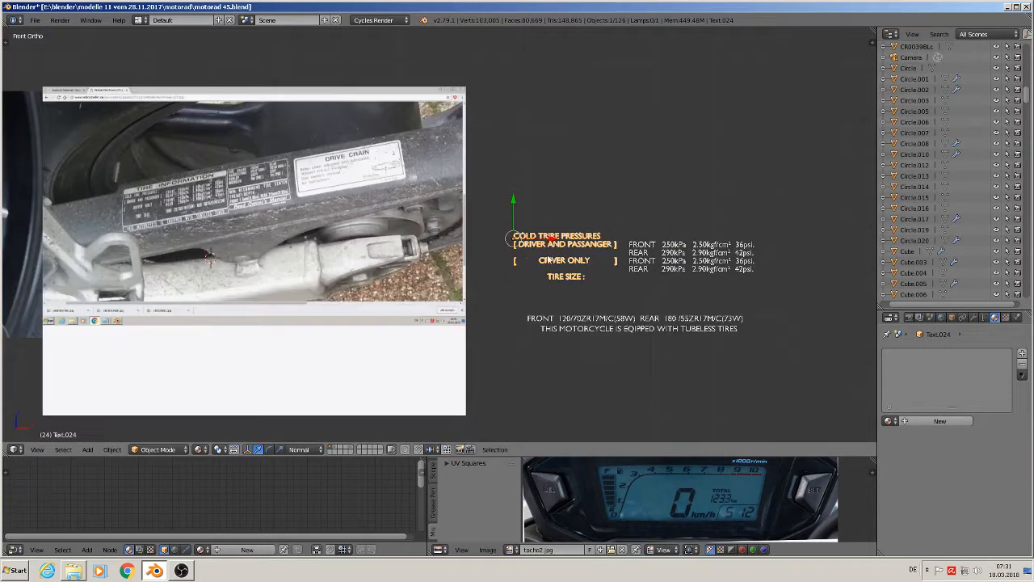
{"action": "middle_click_drag", "start_coordinate": [520, 256], "coordinate": [568, 260], "text": "shift"}
{"action": "scroll", "coordinate": [562, 288], "scroll_direction": "up", "scroll_amount": 1}
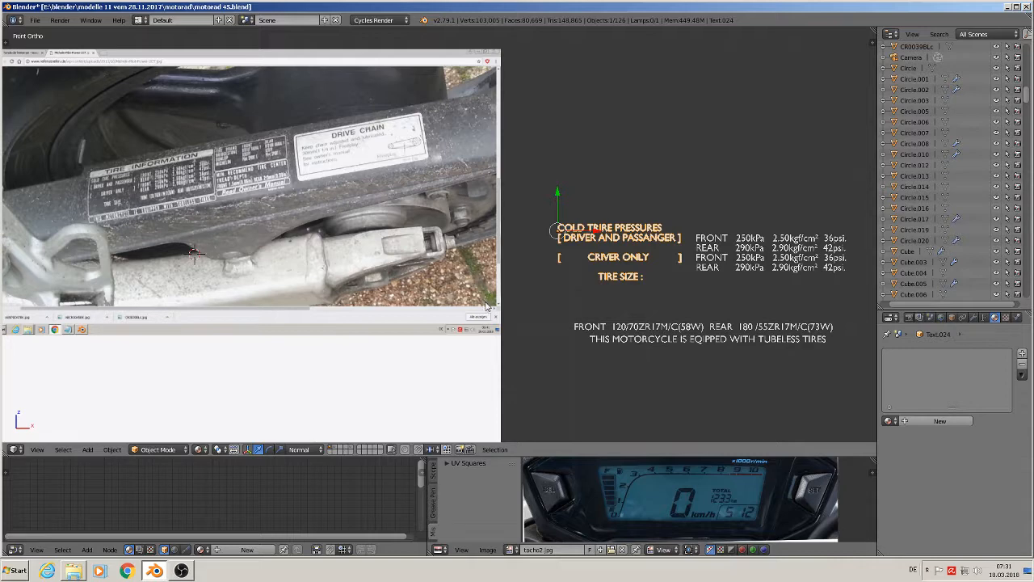
{"action": "scroll", "coordinate": [268, 221], "scroll_direction": "up", "scroll_amount": 2}
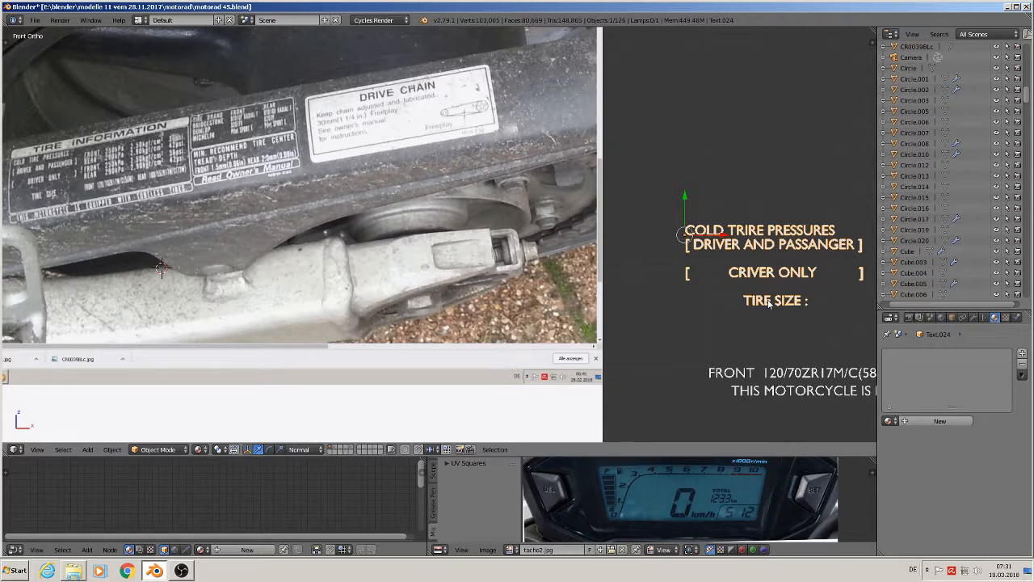
Move the FRONT 120/70ZR17M/C(58W) size line up onto the TIRE SIZE row, directly after the label.
{"action": "middle_click_drag", "start_coordinate": [802, 314], "coordinate": [577, 260], "text": "shift"}
{"action": "right_click", "coordinate": [572, 324]}
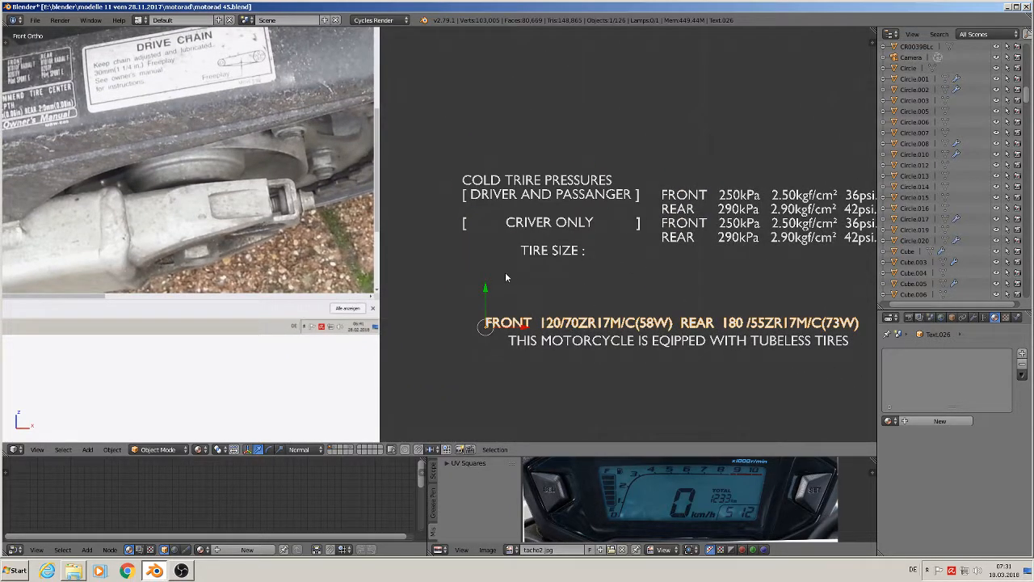
{"action": "left_click_drag", "start_coordinate": [490, 296], "coordinate": [494, 48]}
{"action": "middle_click_drag", "start_coordinate": [455, 129], "coordinate": [683, 190], "text": "shift"}
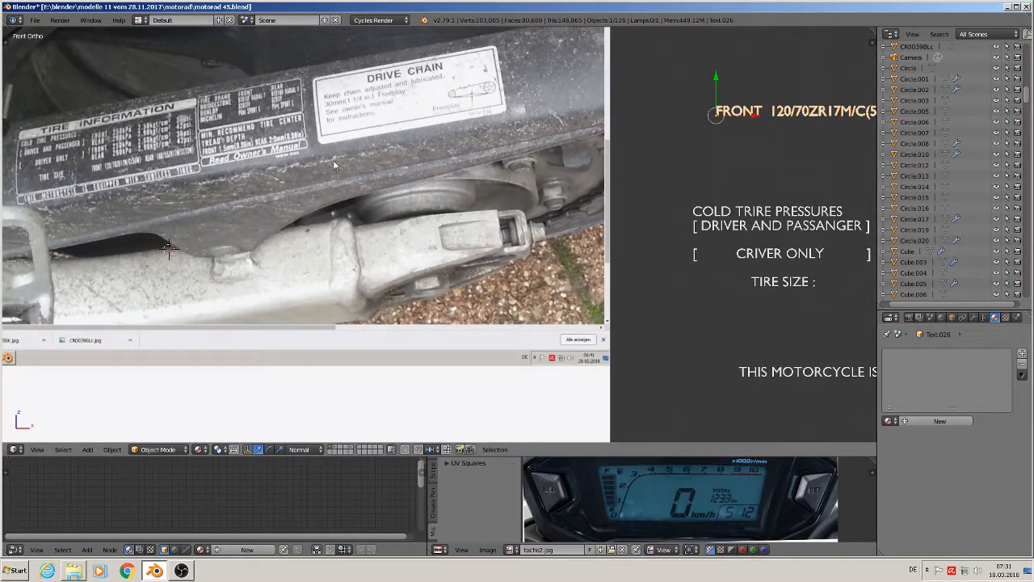
{"action": "middle_click_drag", "start_coordinate": [541, 225], "coordinate": [236, 202], "text": "shift"}
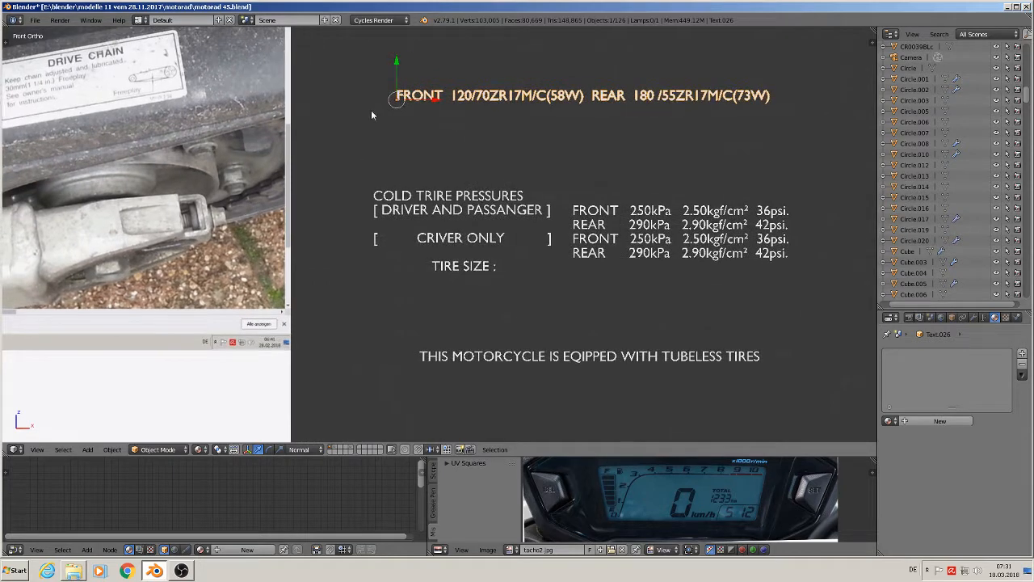
{"action": "left_click_drag", "start_coordinate": [404, 59], "coordinate": [534, 273]}
{"action": "left_click", "coordinate": [533, 270]}
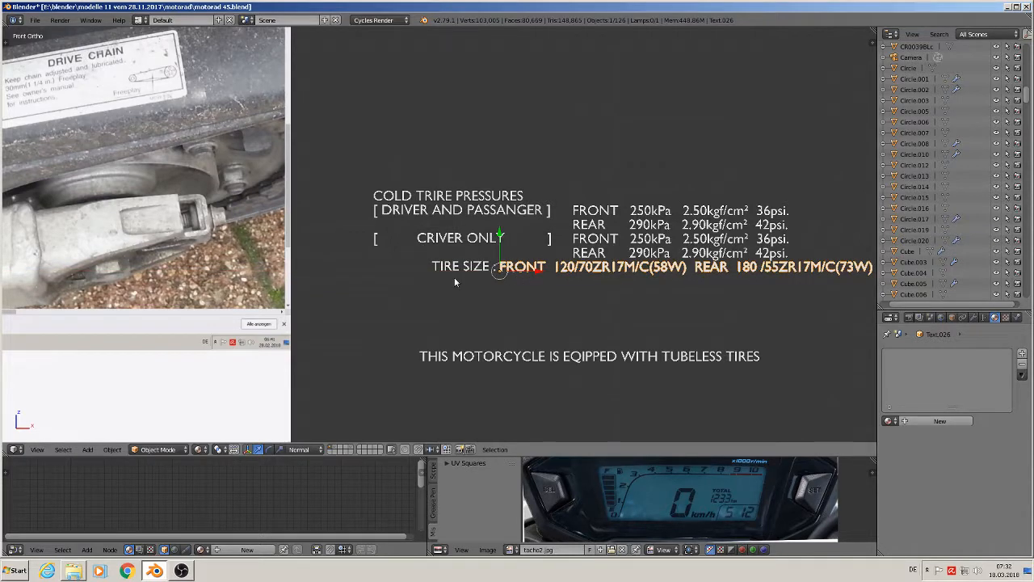
Remove leading spaces before TIRE SIZE in the text block so the label starts near the opening brackets.
{"action": "scroll", "coordinate": [429, 275], "scroll_direction": "down", "scroll_amount": 3}
{"action": "middle_click_drag", "start_coordinate": [402, 271], "coordinate": [555, 247], "text": "shift"}
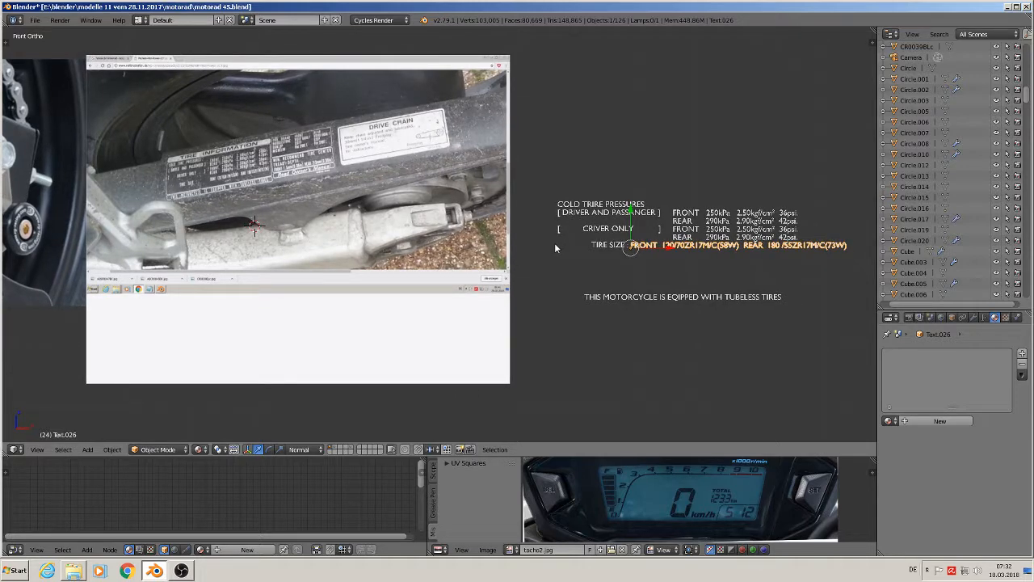
{"action": "scroll", "coordinate": [555, 246], "scroll_direction": "up", "scroll_amount": 4}
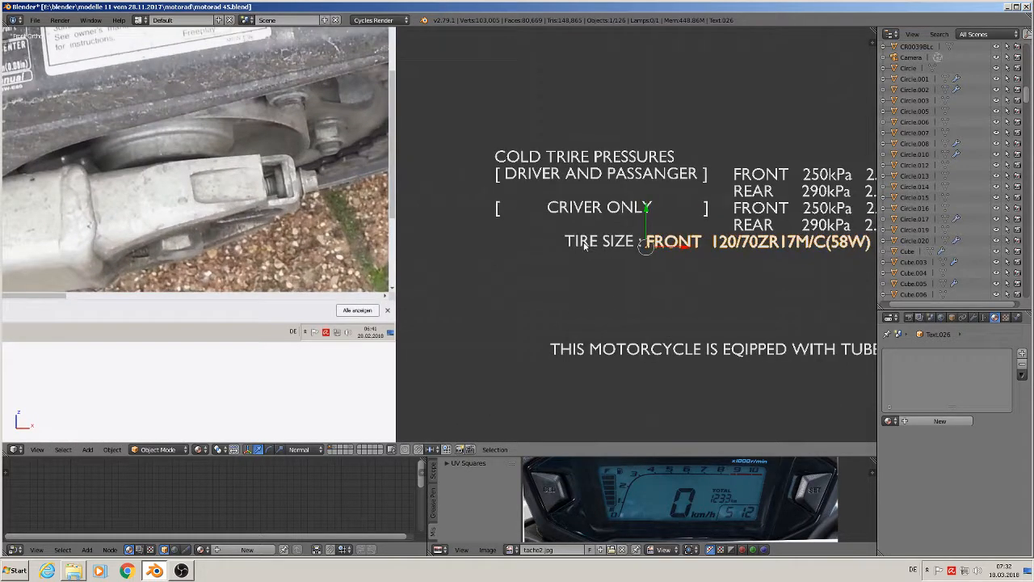
{"action": "right_click", "coordinate": [573, 244]}
{"action": "key", "text": "Tab"}
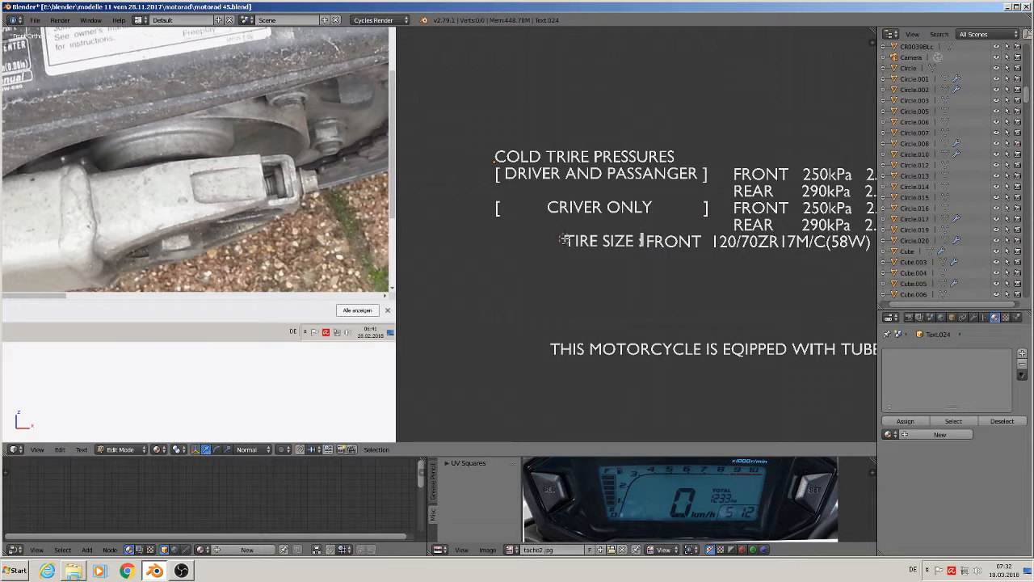
{"action": "key", "text": "Left"}
{"action": "key", "text": "Left"}
{"action": "key", "text": "Left"}
{"action": "key", "text": "Left"}
{"action": "key", "text": "Left"}
{"action": "key", "text": "Left"}
{"action": "key", "text": "Left"}
{"action": "key", "text": "Left"}
{"action": "key", "text": "Left"}
{"action": "key", "text": "Left"}
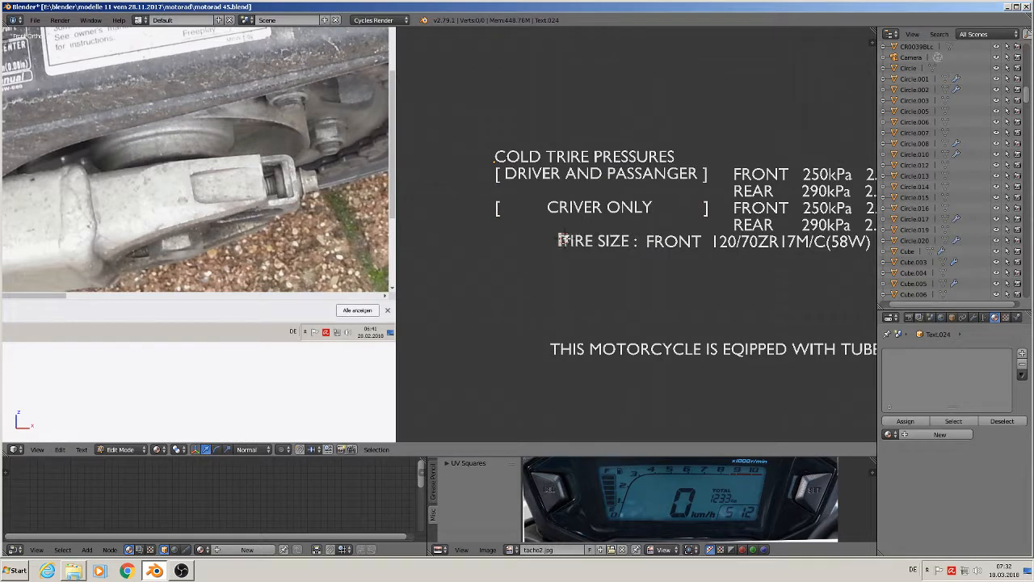
{"action": "key", "text": "BackSpace"}
{"action": "key", "text": "BackSpace"}
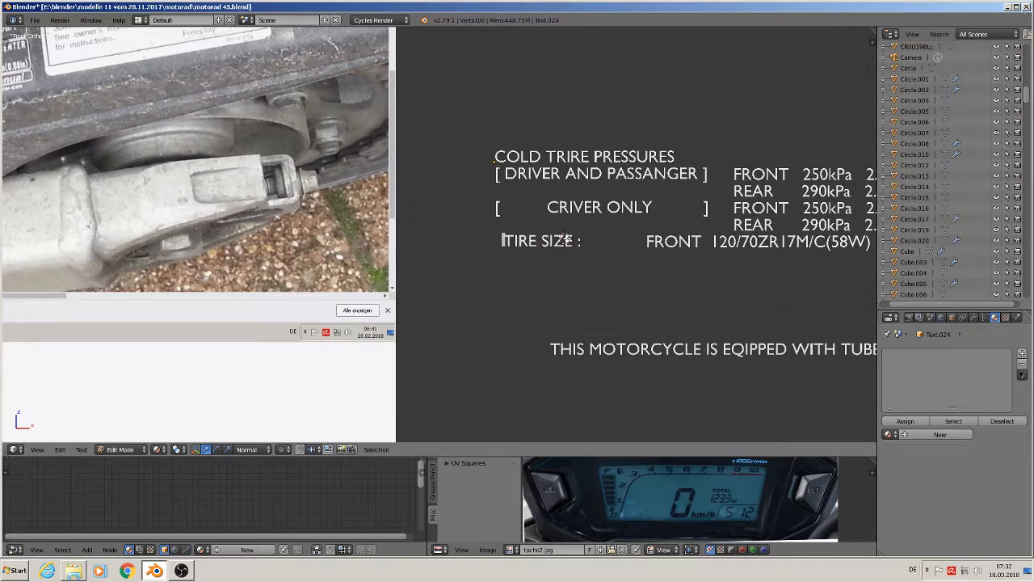
{"action": "key", "text": "Tab"}
Move the tire size line along the X axis until it sits just after the shifted TIRE SIZE label.
{"action": "scroll", "coordinate": [737, 257], "scroll_direction": "down", "scroll_amount": 3}
{"action": "right_click", "coordinate": [737, 247]}
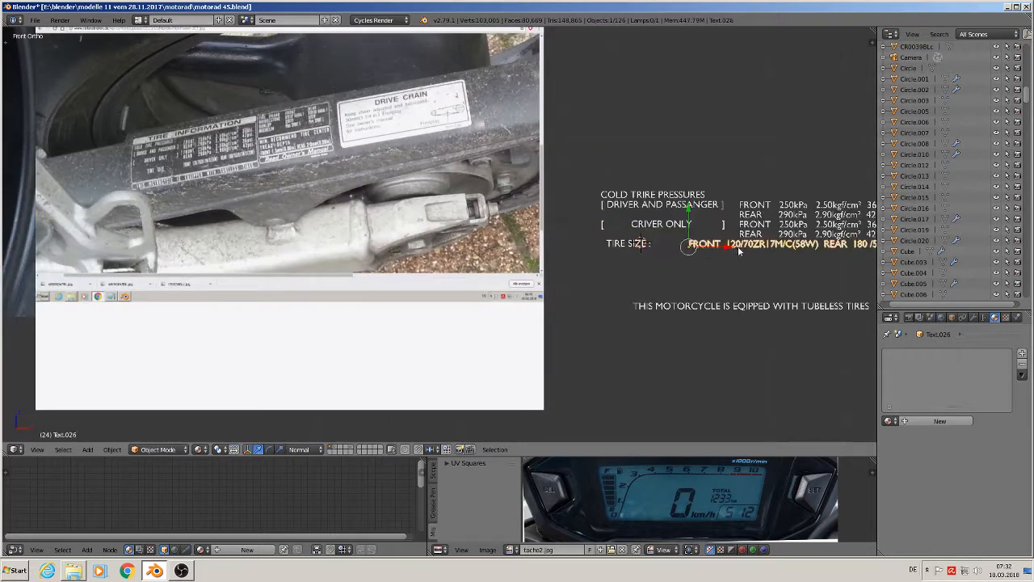
{"action": "scroll", "coordinate": [744, 252], "scroll_direction": "down", "scroll_amount": 3}
{"action": "scroll", "coordinate": [677, 253], "scroll_direction": "up", "scroll_amount": 3}
{"action": "key", "text": "g"}
{"action": "key", "text": "x"}
{"action": "key", "text": "x"}
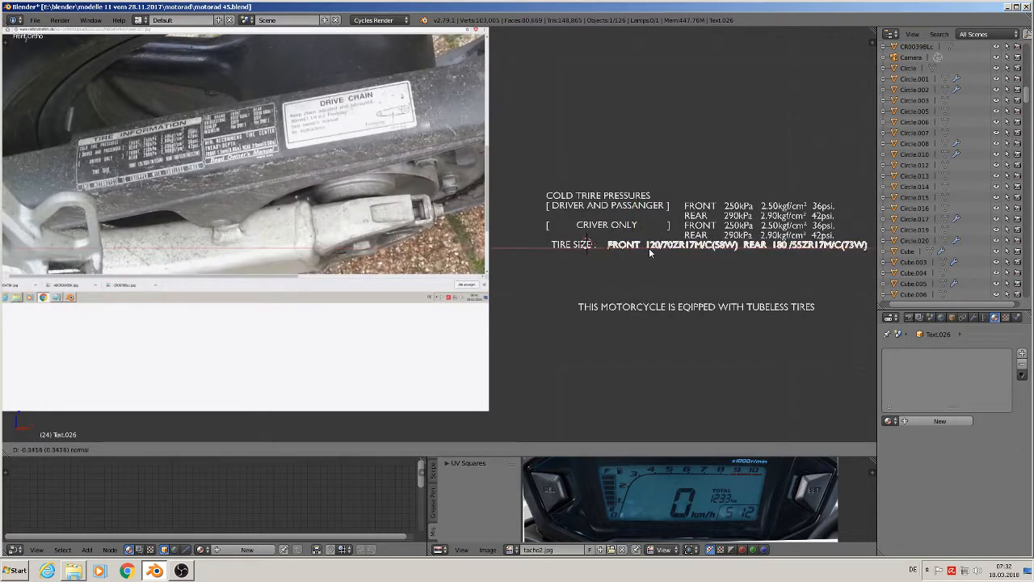
{"action": "left_click", "coordinate": [640, 248]}
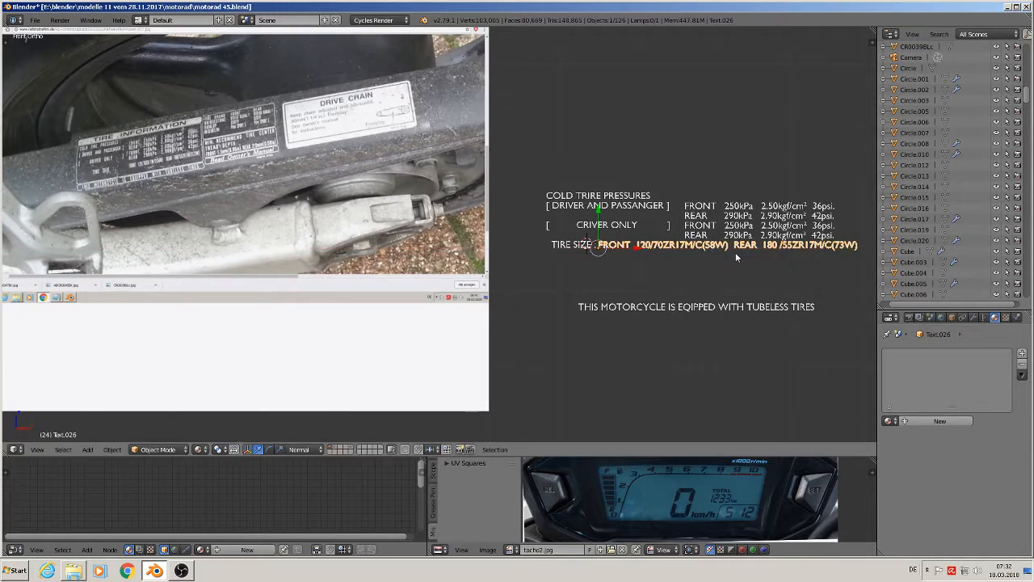
Scale the tire size line down so its end lines up with the psi values above, and deselect it.
{"action": "scroll", "coordinate": [735, 254], "scroll_direction": "up", "scroll_amount": 3}
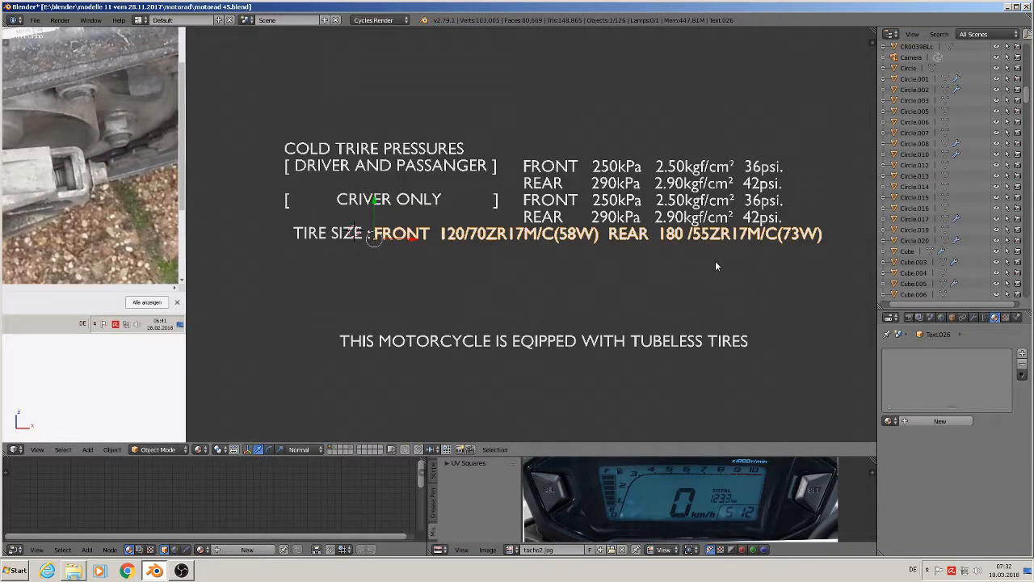
{"action": "key", "text": "s"}
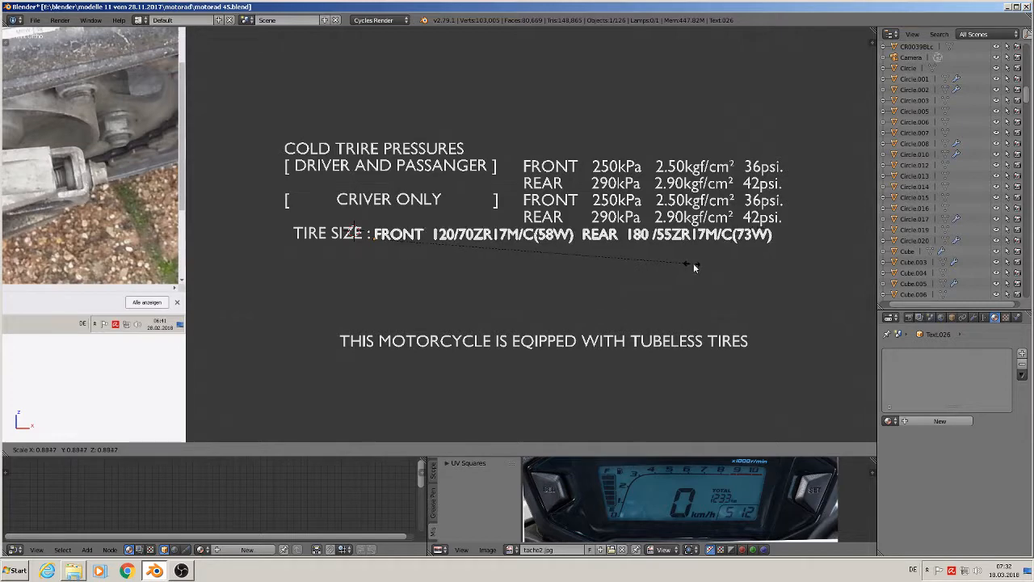
{"action": "left_click", "coordinate": [699, 263]}
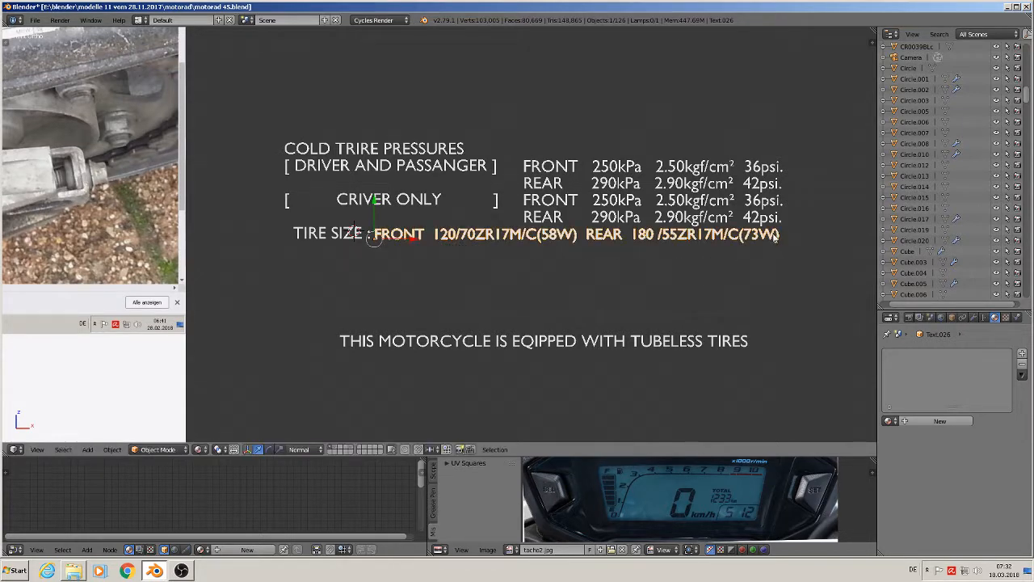
{"action": "key", "text": "a"}
{"action": "scroll", "coordinate": [463, 261], "scroll_direction": "down", "scroll_amount": 2}
{"action": "middle_click_drag", "start_coordinate": [460, 261], "coordinate": [585, 271], "text": "shift"}
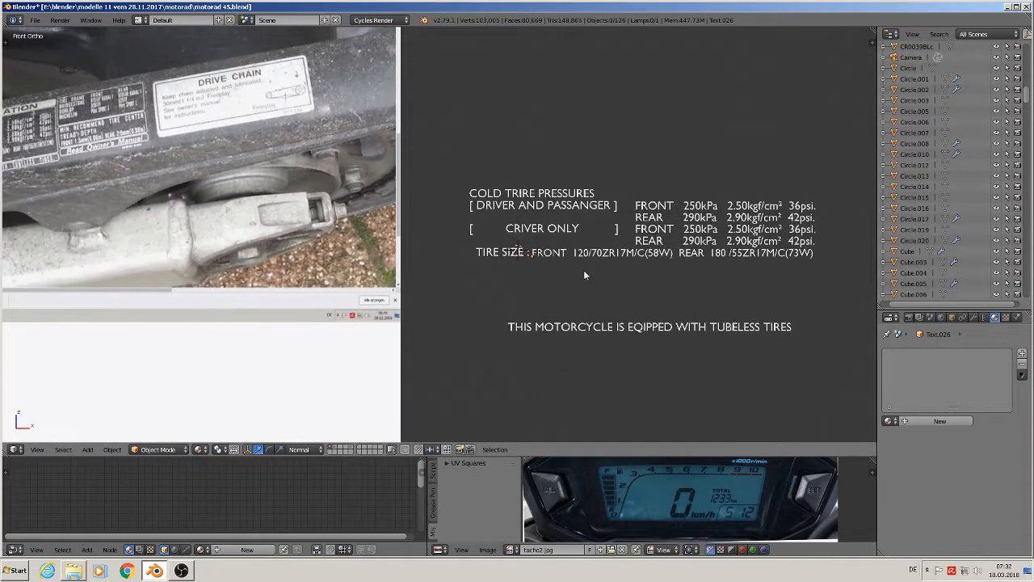
{"action": "key", "text": "a"}
{"action": "middle_click_drag", "start_coordinate": [517, 262], "coordinate": [682, 272], "text": "shift"}
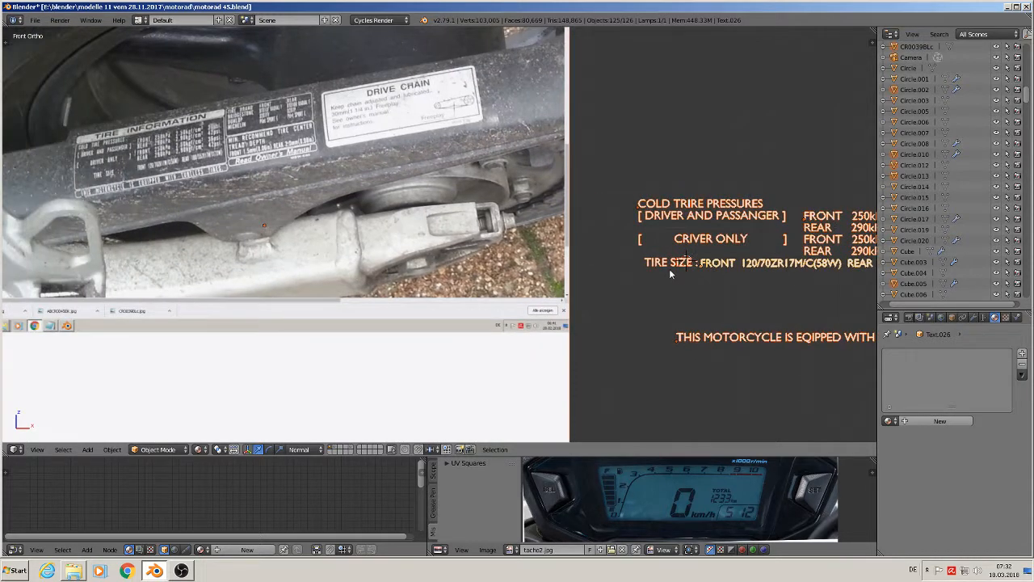
{"action": "key", "text": "a"}
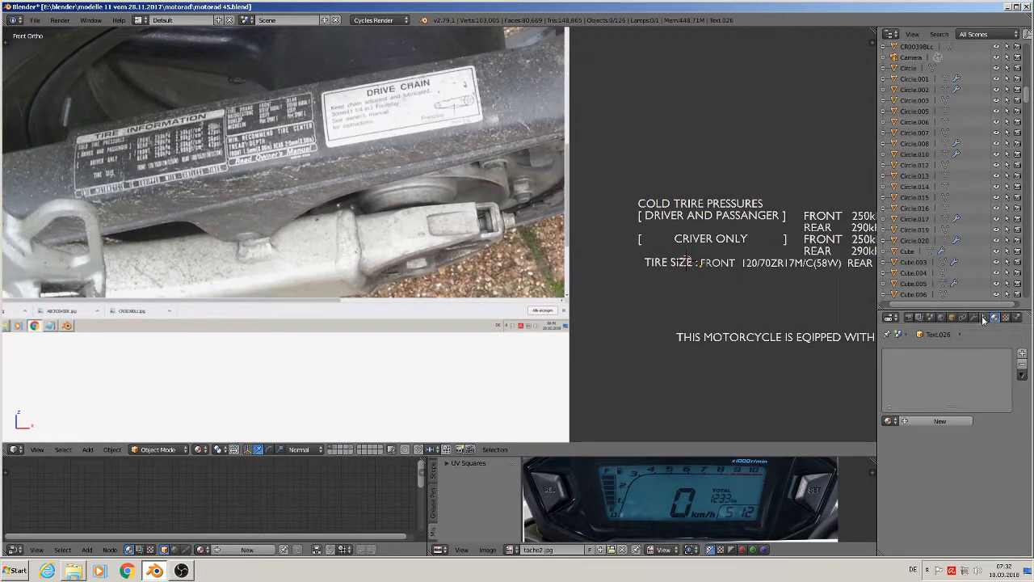
{"action": "right_click", "coordinate": [760, 213]}
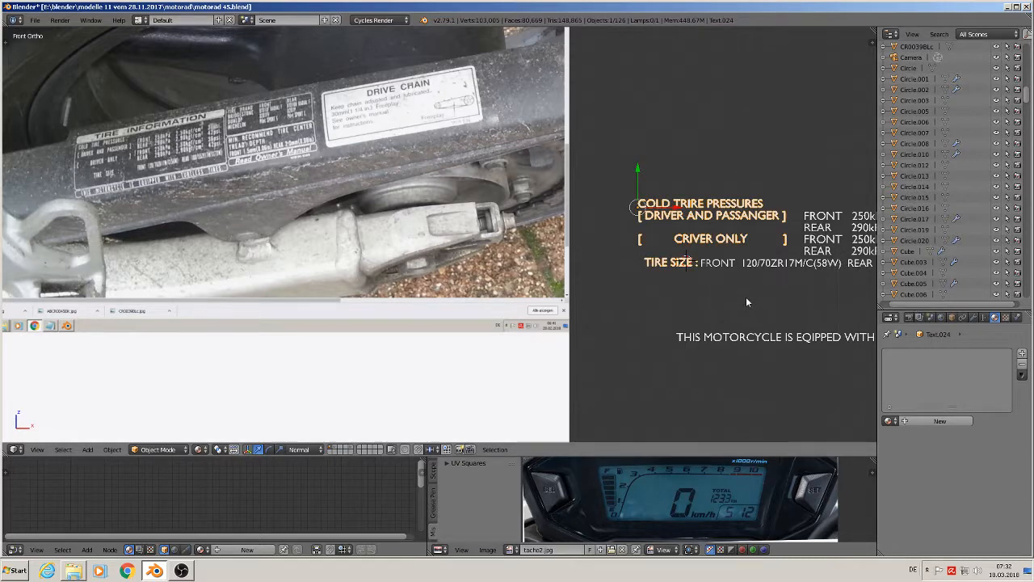
{"action": "key", "text": "a"}
{"action": "middle_click_drag", "start_coordinate": [719, 279], "coordinate": [580, 280], "text": "shift"}
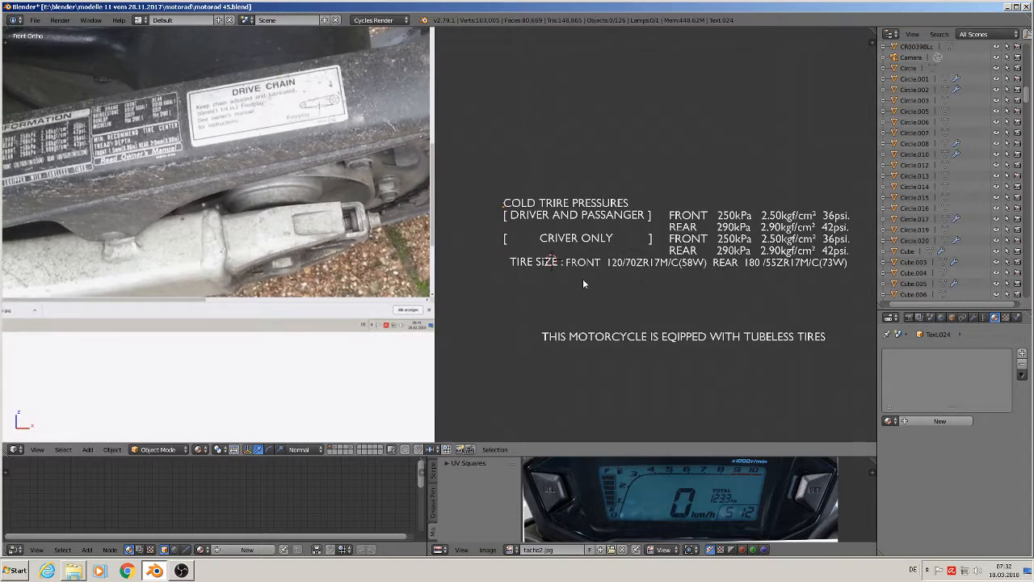
Move the tubeless tires sentence closer beneath the TIRE SIZE row and align its start with that label.
{"action": "scroll", "coordinate": [583, 278], "scroll_direction": "down", "scroll_amount": 3}
{"action": "scroll", "coordinate": [639, 286], "scroll_direction": "up", "scroll_amount": 1}
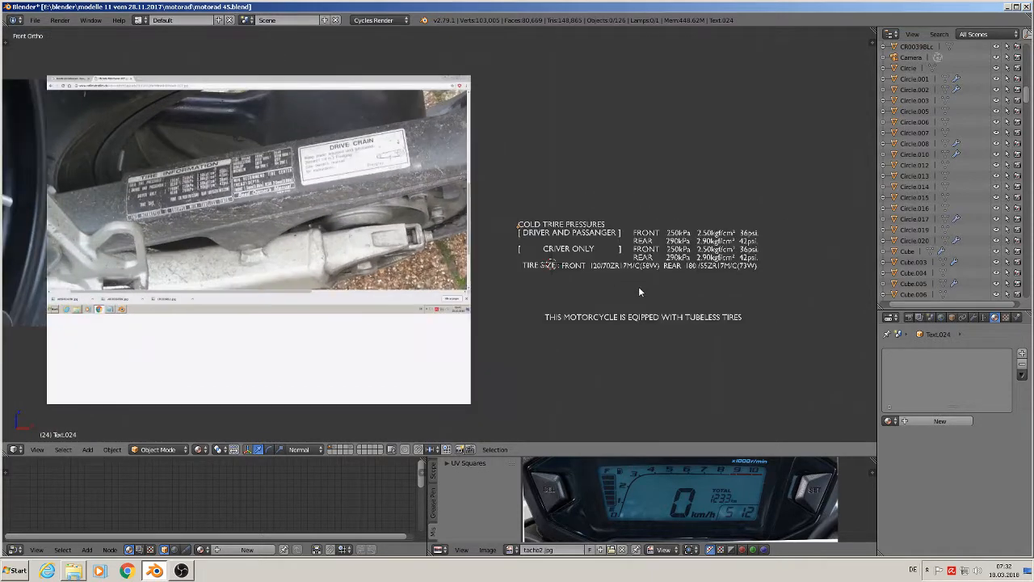
{"action": "scroll", "coordinate": [617, 318], "scroll_direction": "up", "scroll_amount": 1}
{"action": "right_click", "coordinate": [610, 320]}
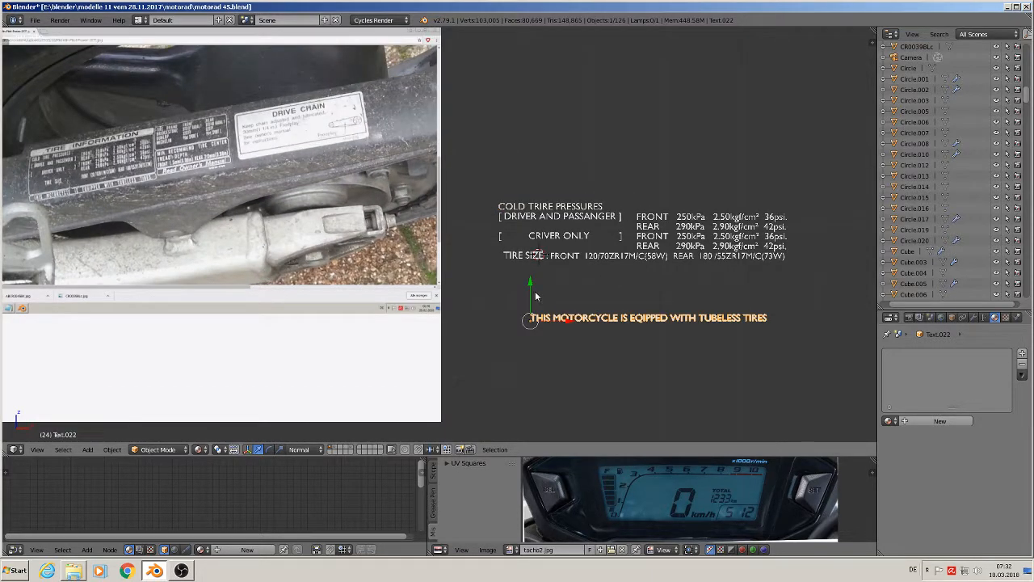
{"action": "left_click_drag", "start_coordinate": [535, 296], "coordinate": [542, 277]}
{"action": "scroll", "coordinate": [609, 312], "scroll_direction": "up", "scroll_amount": 1}
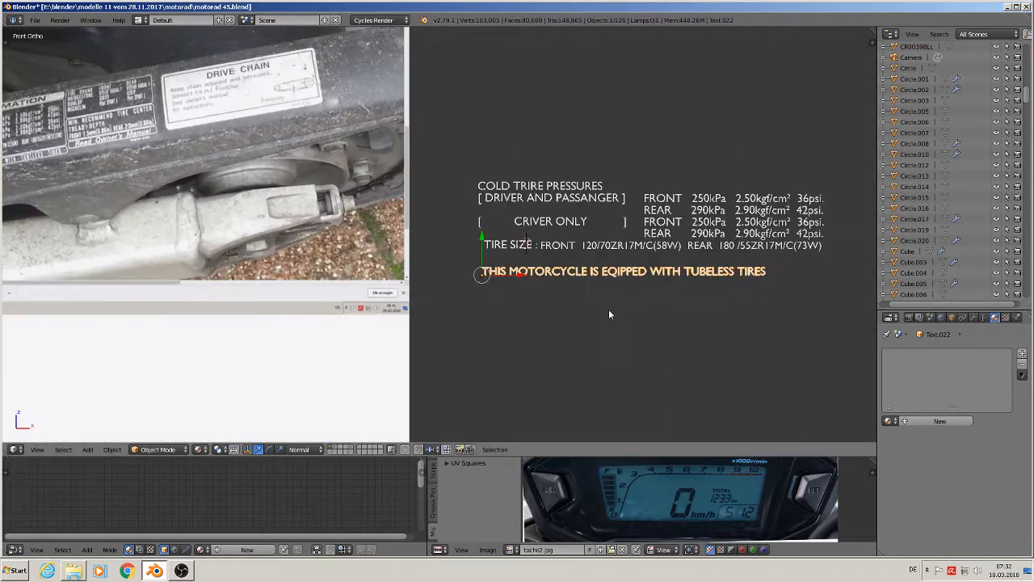
Narrow the tubeless tires sentence along the X axis and nudge it slightly closer to the TIRE SIZE row.
{"action": "key", "text": "s"}
{"action": "key", "text": "x"}
{"action": "left_click", "coordinate": [620, 314]}
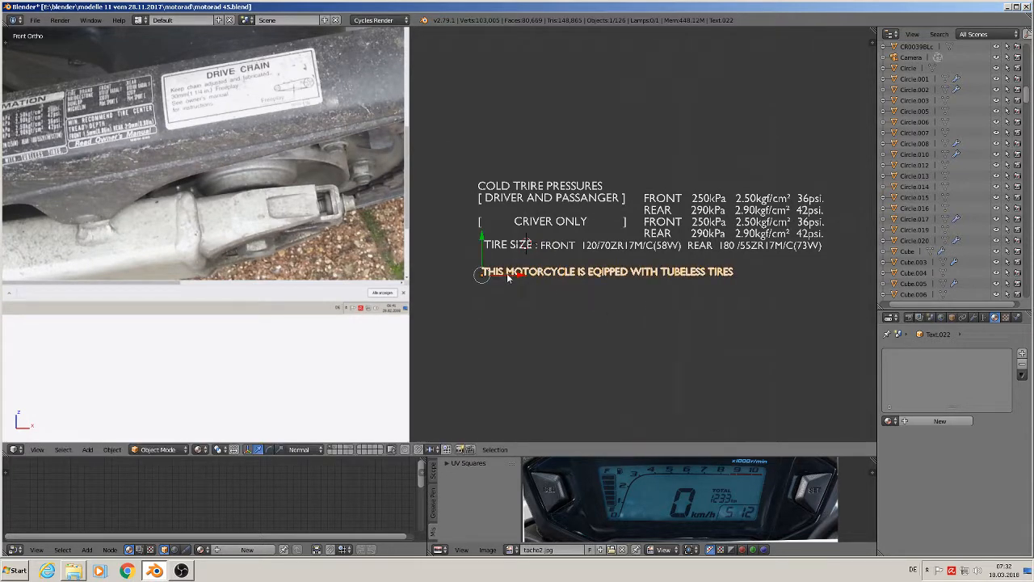
{"action": "left_click_drag", "start_coordinate": [507, 276], "coordinate": [485, 235]}
{"action": "scroll", "coordinate": [623, 308], "scroll_direction": "down", "scroll_amount": 2}
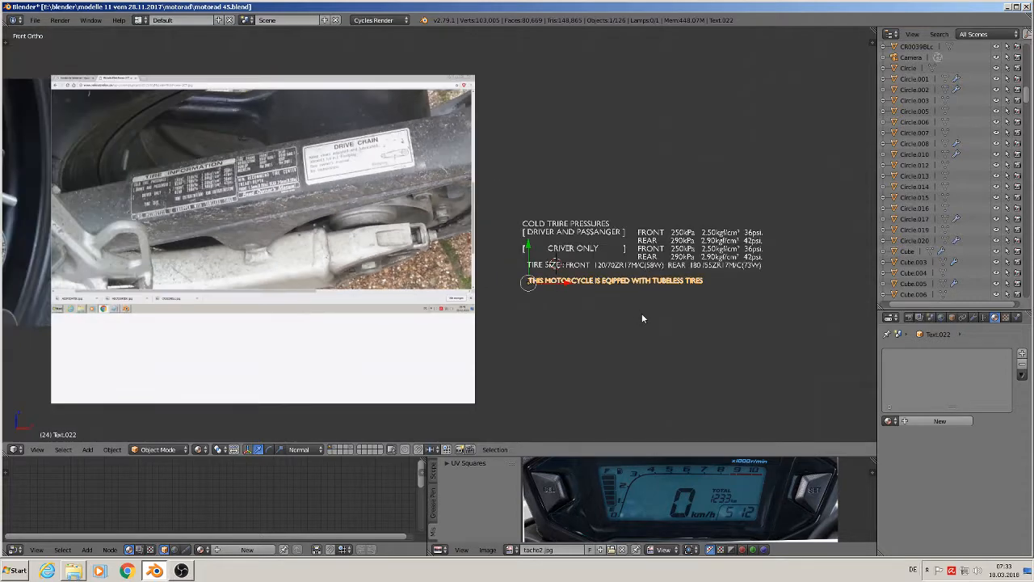
Duplicate all four tire label text objects together and place the copy above the originals.
{"action": "middle_click_drag", "start_coordinate": [644, 318], "coordinate": [595, 351], "text": "shift"}
{"action": "key", "text": "a"}
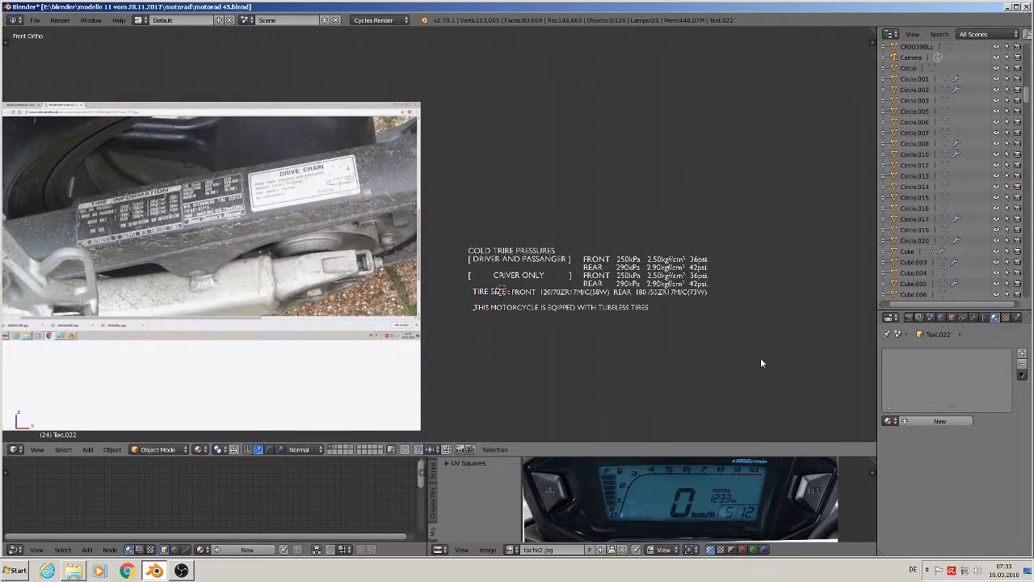
{"action": "key", "text": "b"}
{"action": "left_click_drag", "start_coordinate": [760, 358], "coordinate": [465, 212]}
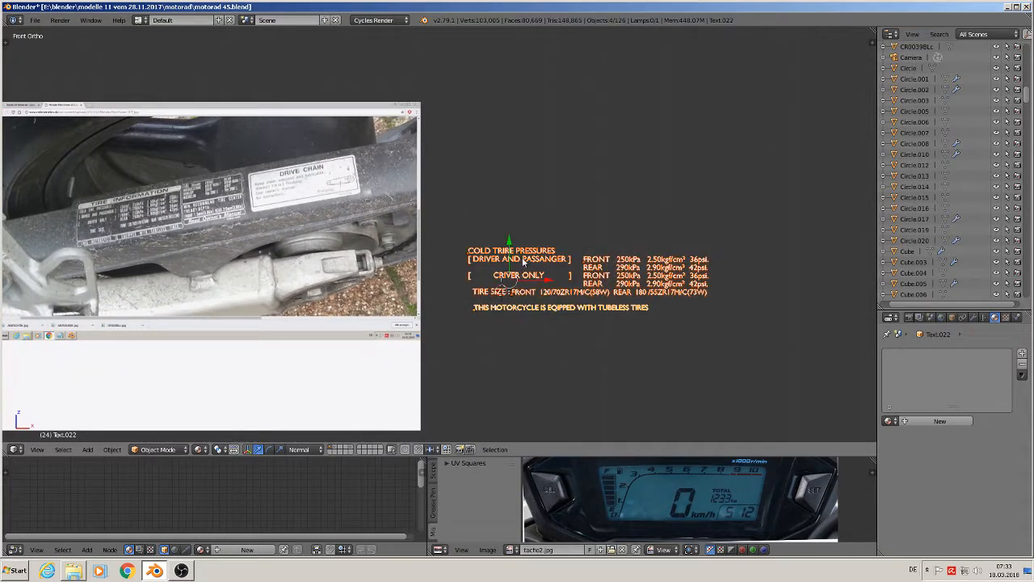
{"action": "key", "text": "shift+d"}
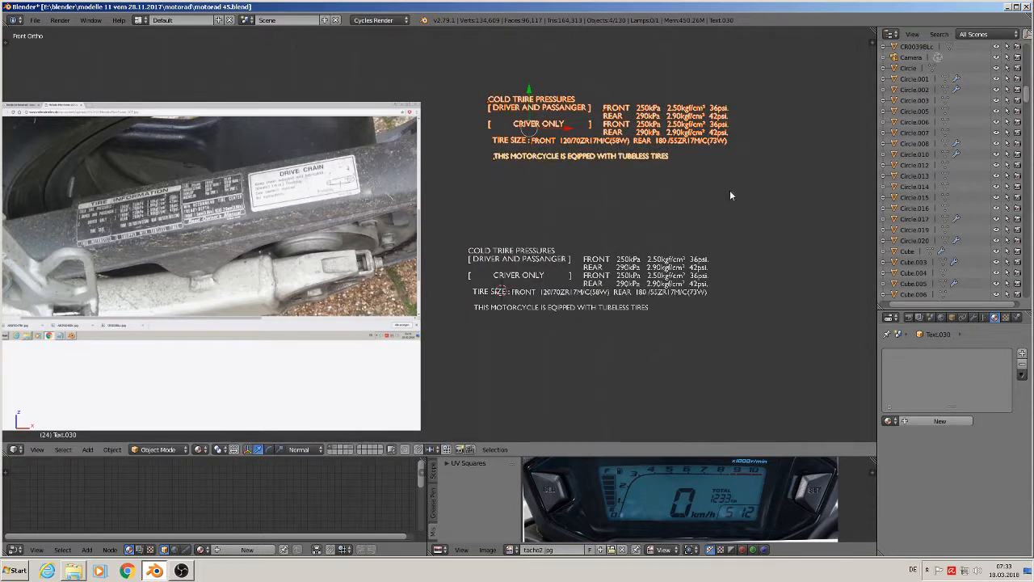
Start the Screencast Keys display for the 3D viewport.
{"action": "key", "text": "n"}
{"action": "scroll", "coordinate": [821, 360], "scroll_direction": "down", "scroll_amount": 2}
{"action": "scroll", "coordinate": [822, 373], "scroll_direction": "down", "scroll_amount": 7}
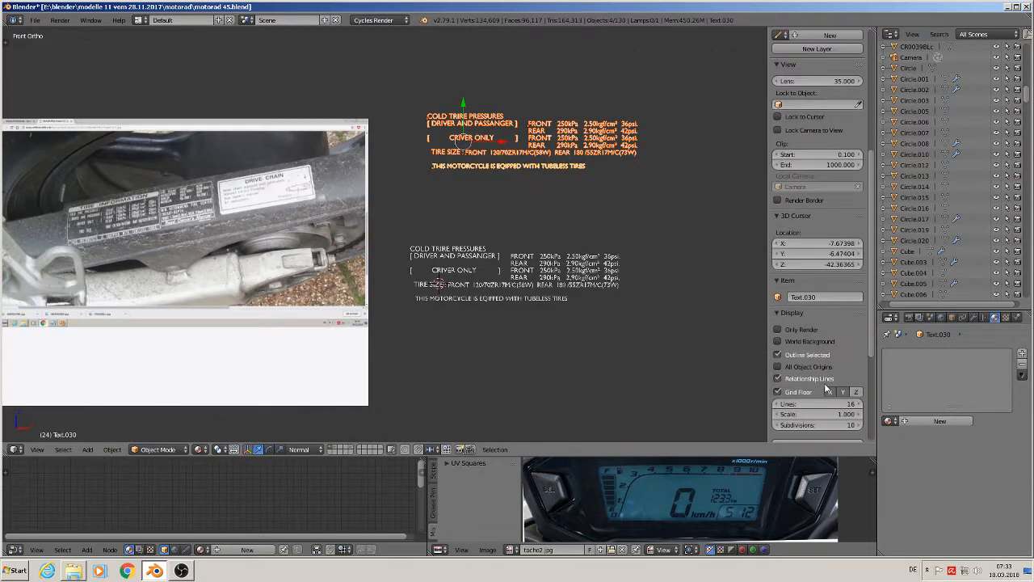
{"action": "scroll", "coordinate": [767, 352], "scroll_direction": "down", "scroll_amount": 5}
{"action": "scroll", "coordinate": [804, 397], "scroll_direction": "down", "scroll_amount": 1}
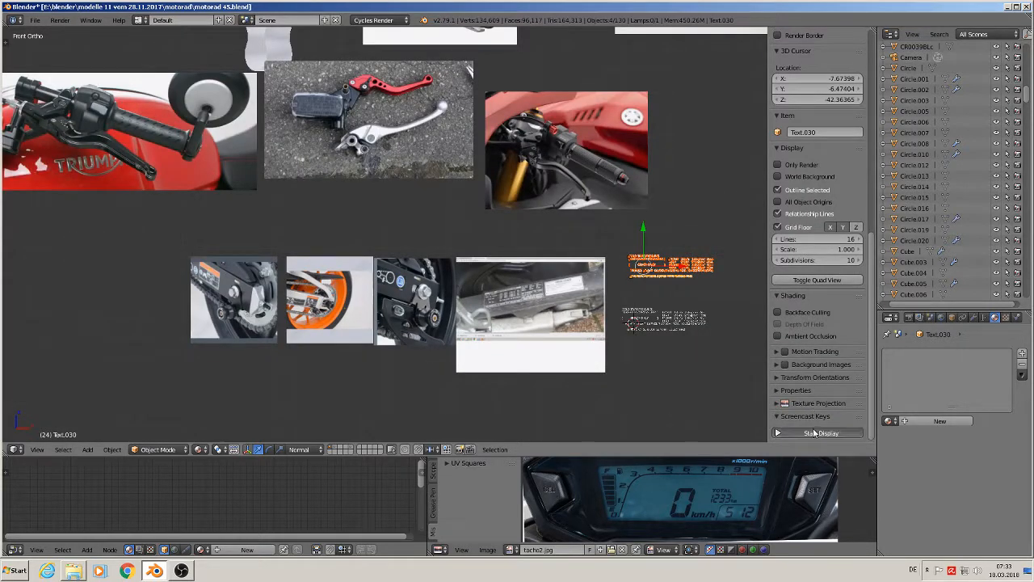
{"action": "left_click", "coordinate": [818, 432]}
{"action": "scroll", "coordinate": [703, 333], "scroll_direction": "up", "scroll_amount": 3}
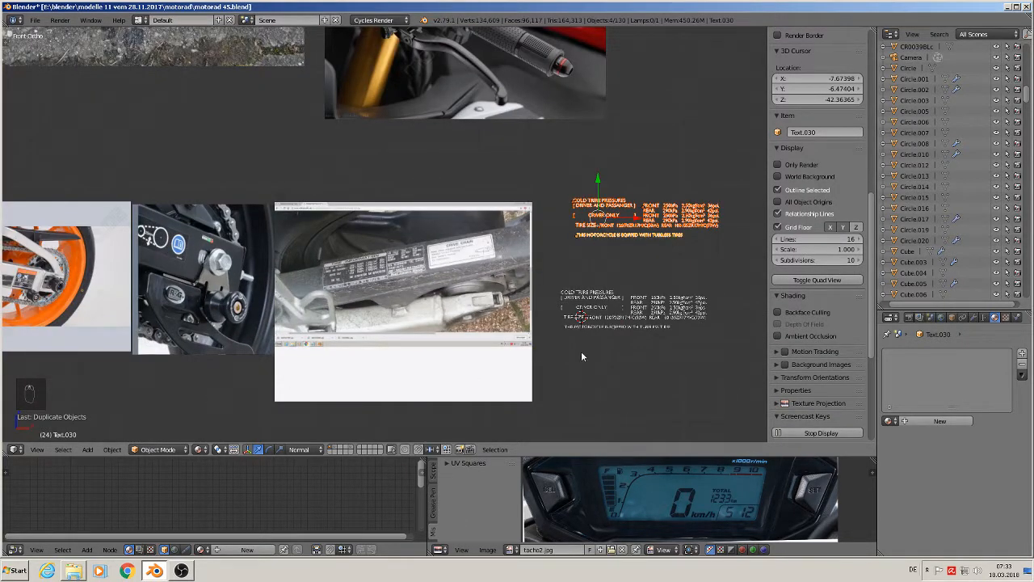
{"action": "key", "text": "n"}
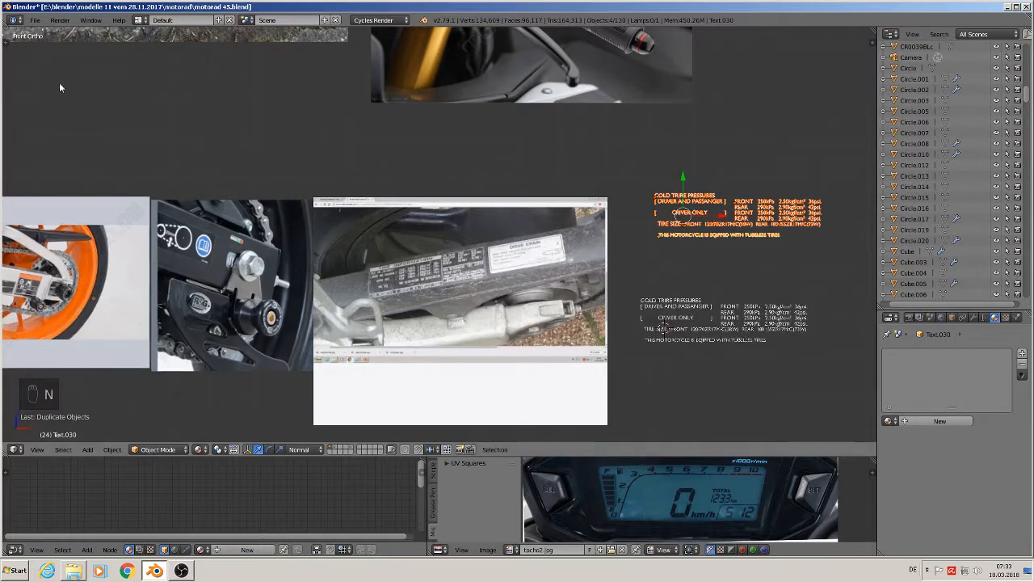
Show the tool shelf and move the duplicated tire label text objects to layer 2.
{"action": "key", "text": "t"}
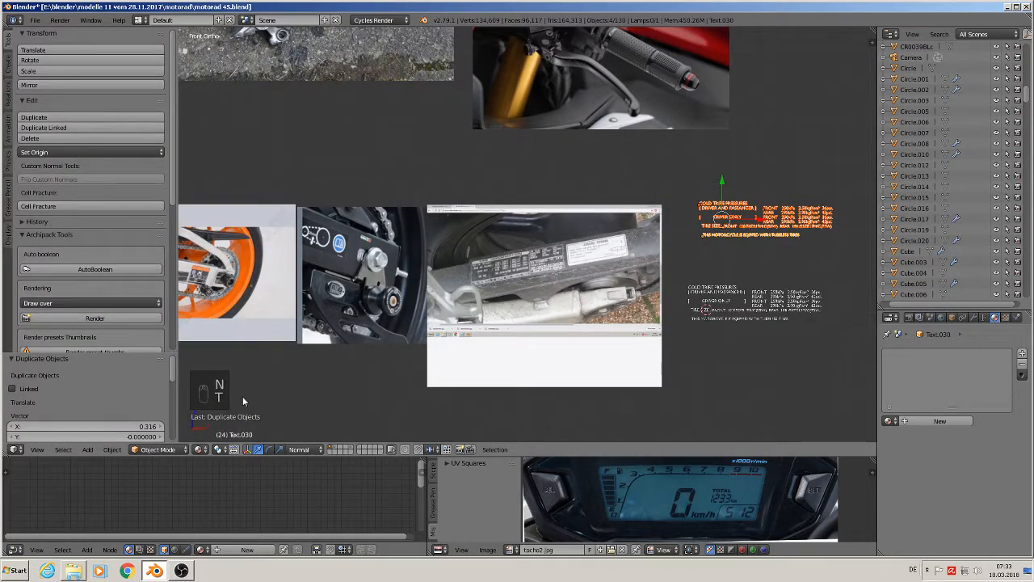
{"action": "middle_click_drag", "start_coordinate": [743, 334], "coordinate": [615, 316], "text": "shift"}
{"action": "scroll", "coordinate": [616, 316], "scroll_direction": "up", "scroll_amount": 2}
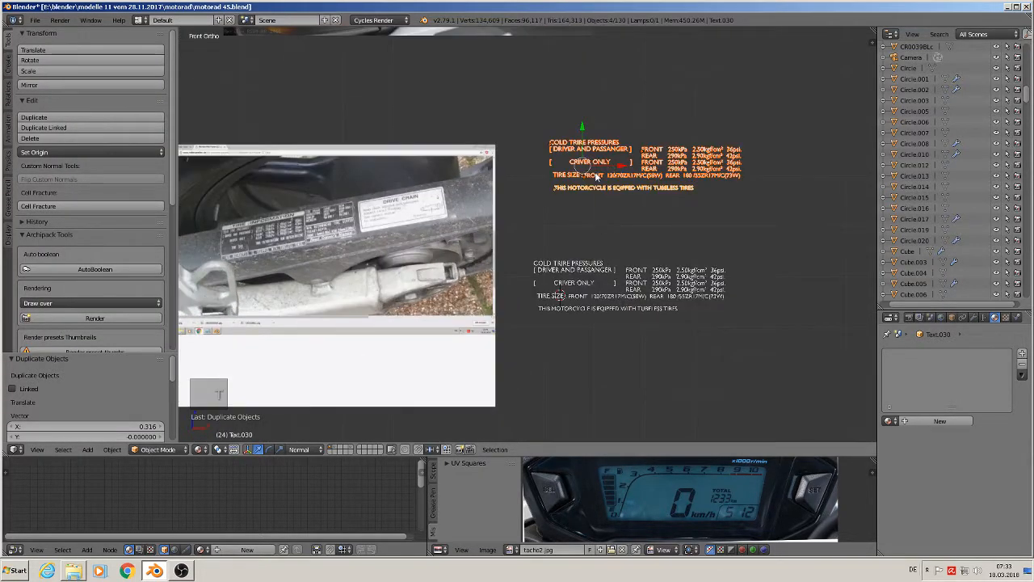
{"action": "scroll", "coordinate": [596, 174], "scroll_direction": "up", "scroll_amount": 3}
{"action": "middle_click_drag", "start_coordinate": [583, 270], "coordinate": [537, 113], "text": "shift"}
{"action": "scroll", "coordinate": [540, 145], "scroll_direction": "down", "scroll_amount": 2}
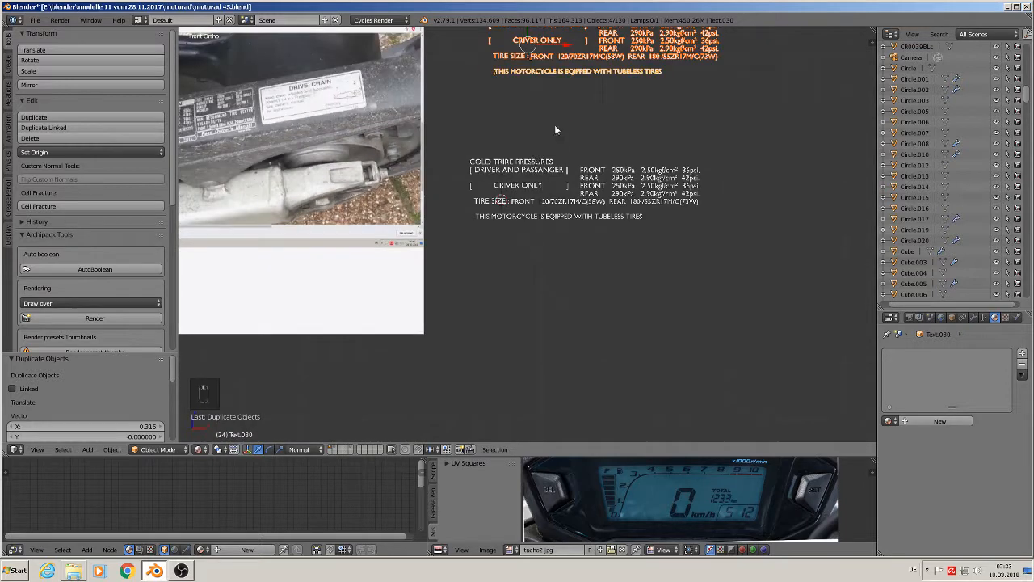
{"action": "key", "text": "m"}
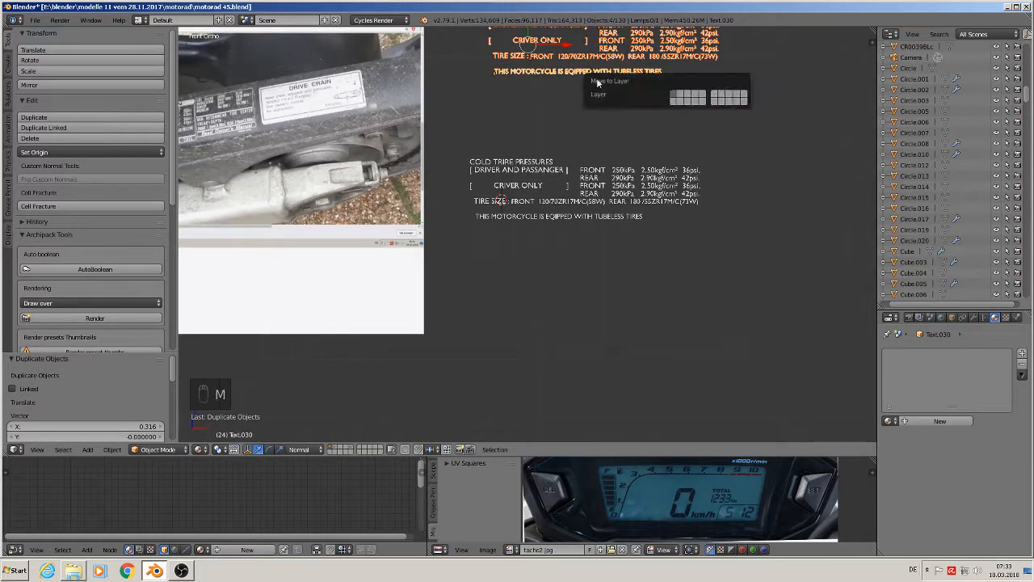
{"action": "left_click", "coordinate": [682, 98]}
Convert the COLD TRIRE PRESSURES text block and the FRONT/REAR pressure values text to meshes, one after the other.
{"action": "scroll", "coordinate": [510, 216], "scroll_direction": "up", "scroll_amount": 2}
{"action": "scroll", "coordinate": [510, 217], "scroll_direction": "up", "scroll_amount": 2}
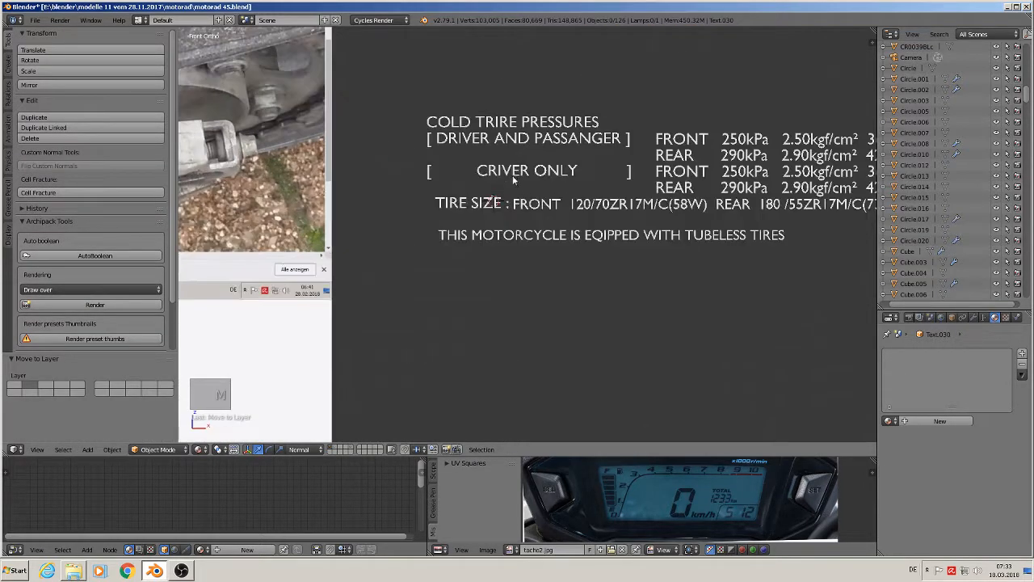
{"action": "right_click", "coordinate": [515, 179]}
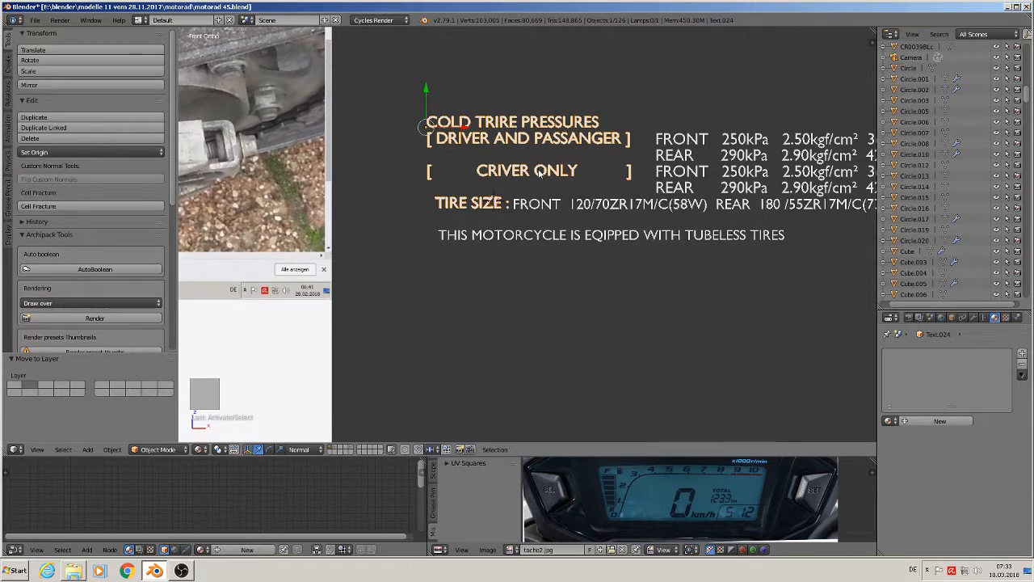
{"action": "key", "text": "ctrl+c"}
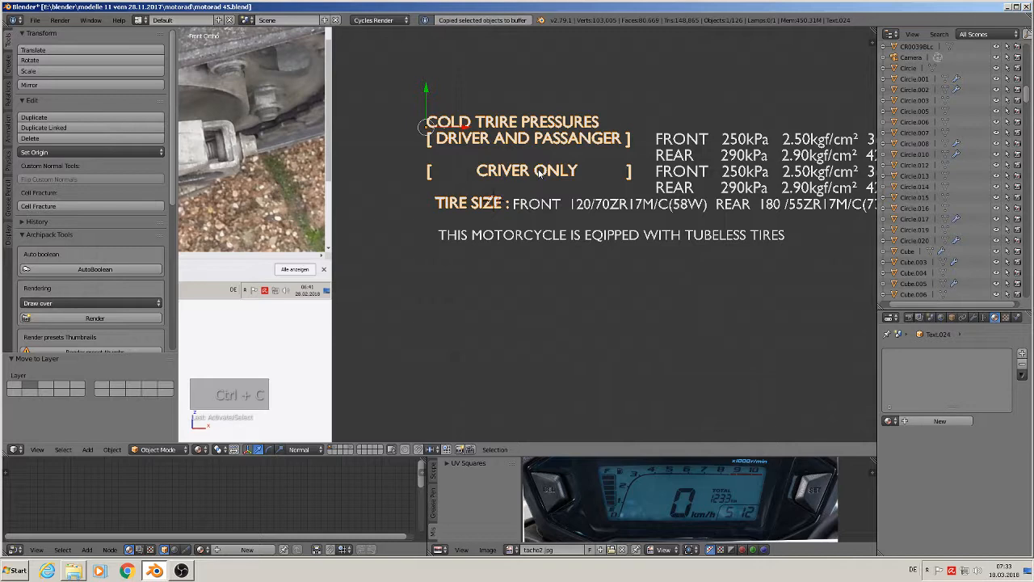
{"action": "key", "text": "alt+c"}
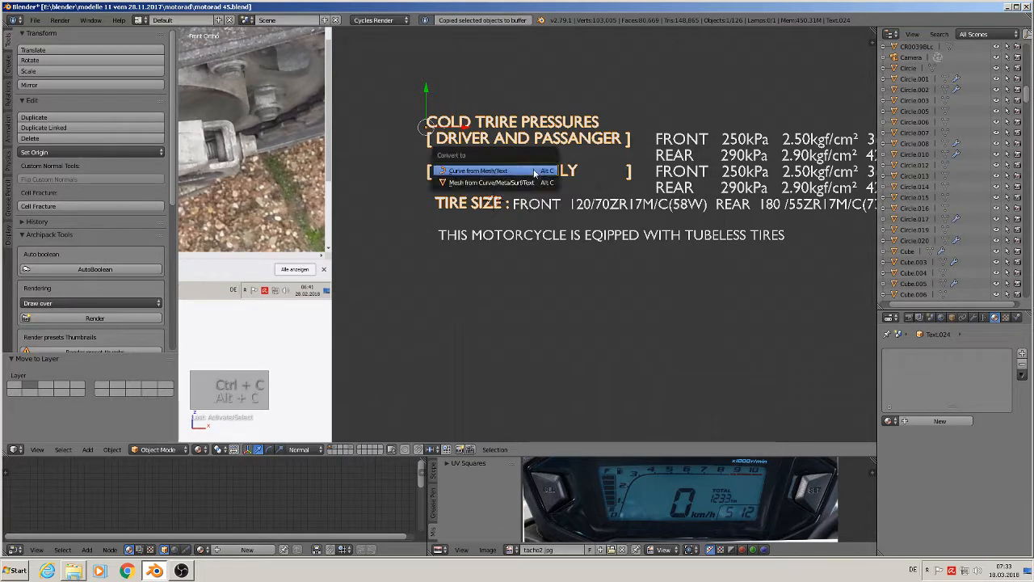
{"action": "left_click", "coordinate": [488, 183]}
{"action": "right_click", "coordinate": [692, 156]}
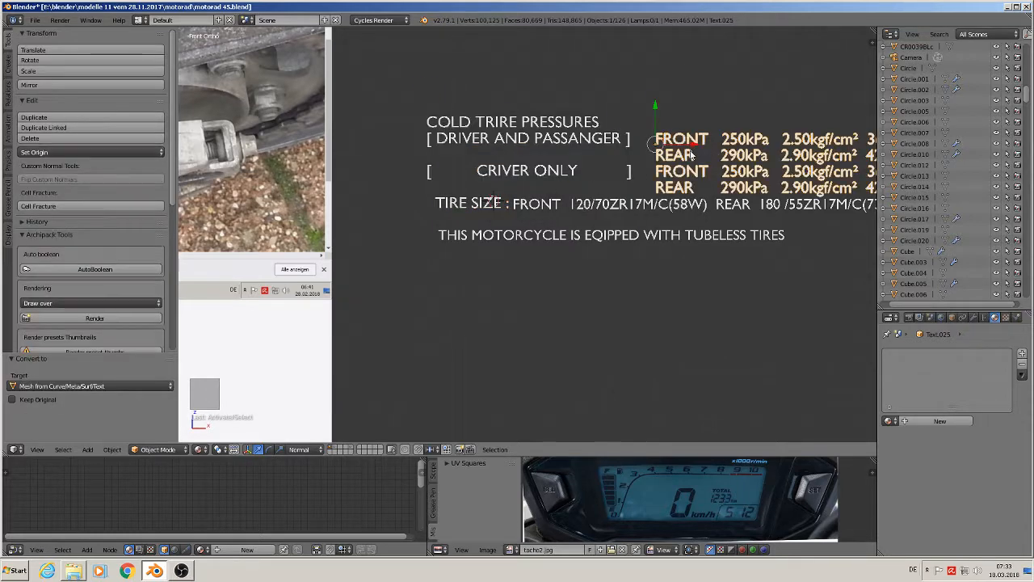
{"action": "key", "text": "alt+c"}
{"action": "left_click", "coordinate": [691, 152]}
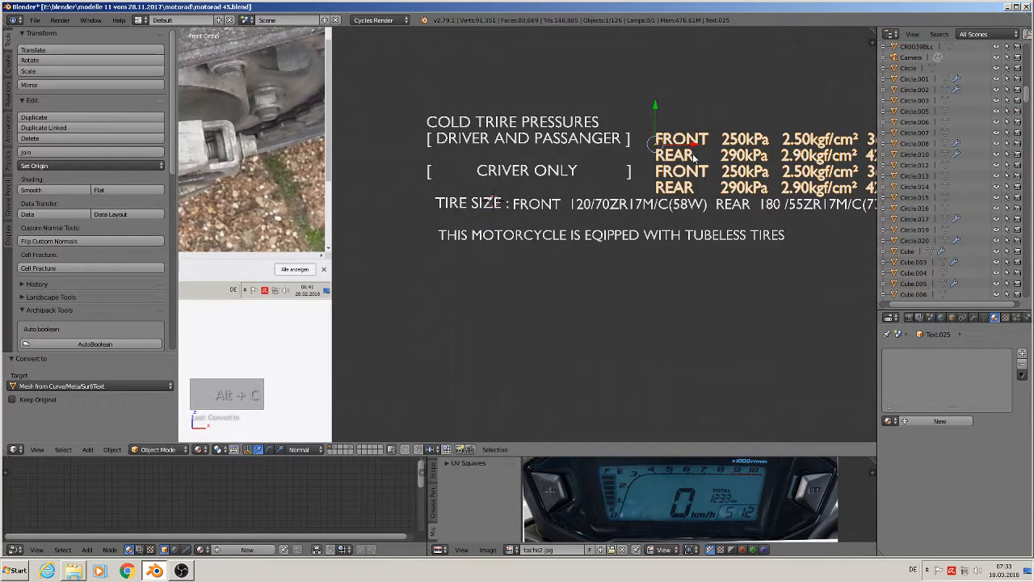
Convert the tire size values row and the tubeless tires sentence to meshes.
{"action": "right_click", "coordinate": [612, 207]}
{"action": "key", "text": "alt+c"}
{"action": "left_click", "coordinate": [612, 206]}
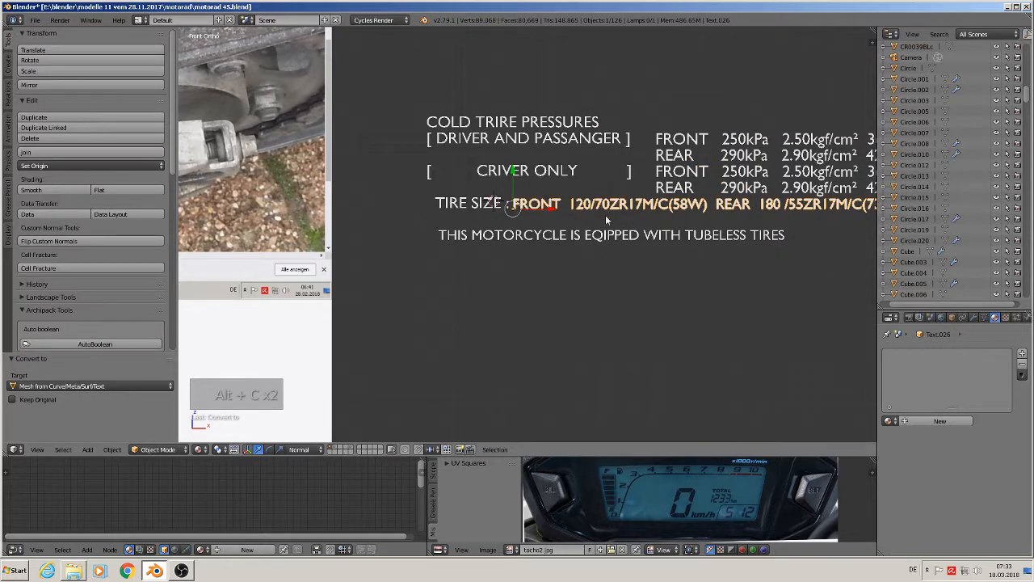
{"action": "right_click", "coordinate": [585, 238]}
{"action": "key", "text": "alt+c"}
{"action": "left_click", "coordinate": [586, 237]}
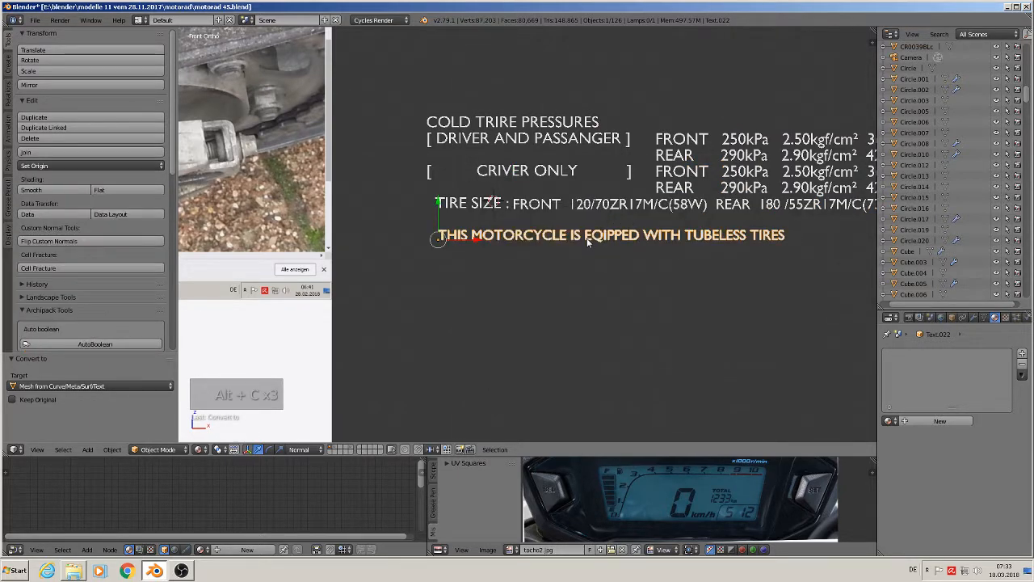
Inspect the mesh of the FRONT/REAR pressure values in Edit Mode, return to Object Mode and deselect everything.
{"action": "scroll", "coordinate": [587, 239], "scroll_direction": "down", "scroll_amount": 2}
{"action": "right_click", "coordinate": [704, 167]}
{"action": "key", "text": "Tab"}
{"action": "scroll", "coordinate": [704, 168], "scroll_direction": "up", "scroll_amount": 4}
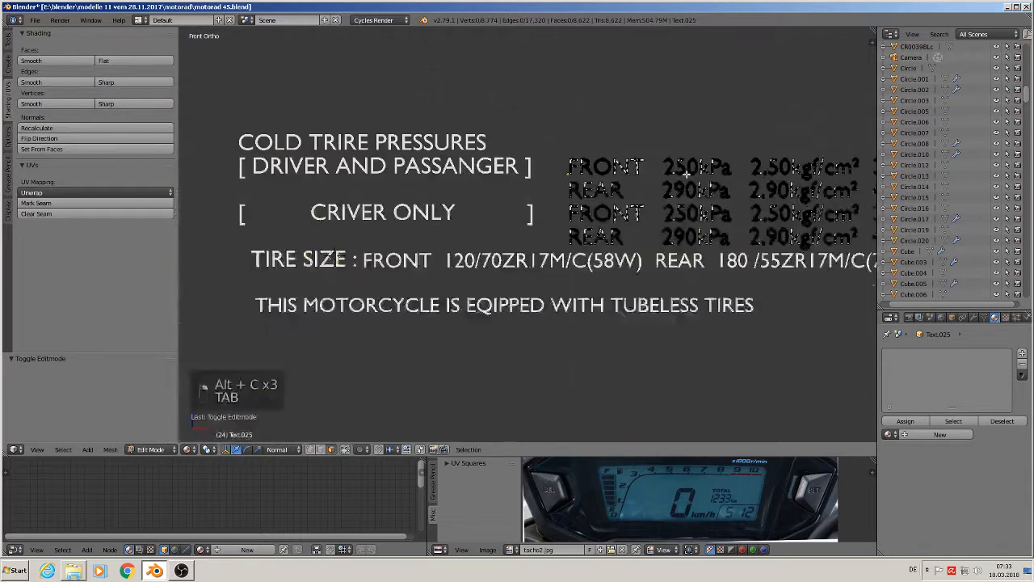
{"action": "scroll", "coordinate": [679, 181], "scroll_direction": "down", "scroll_amount": 4}
{"action": "key", "text": "Tab"}
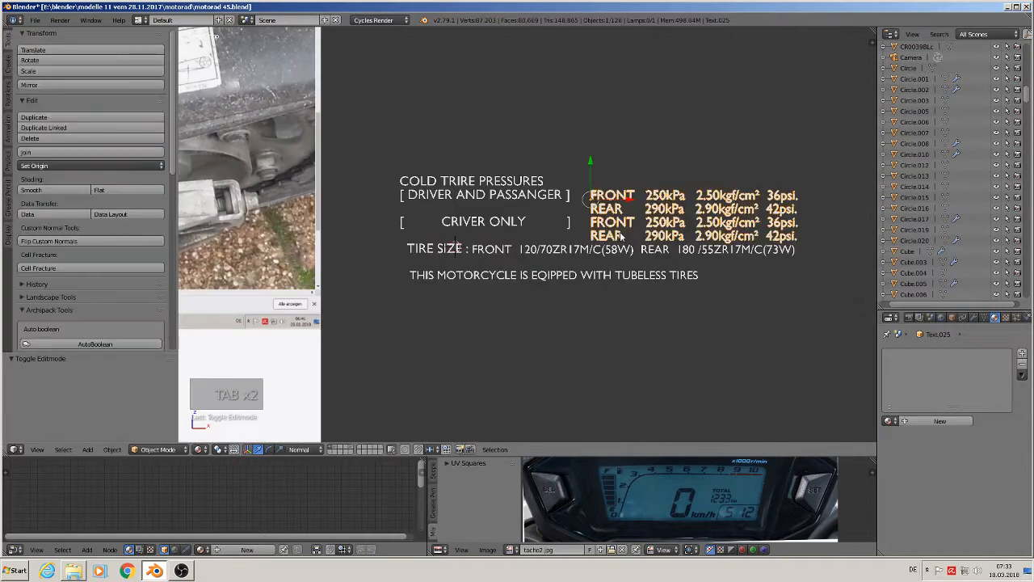
{"action": "key", "text": "a"}
{"action": "key", "text": "a"}
{"action": "key", "text": "a"}
{"action": "scroll", "coordinate": [584, 229], "scroll_direction": "down", "scroll_amount": 4}
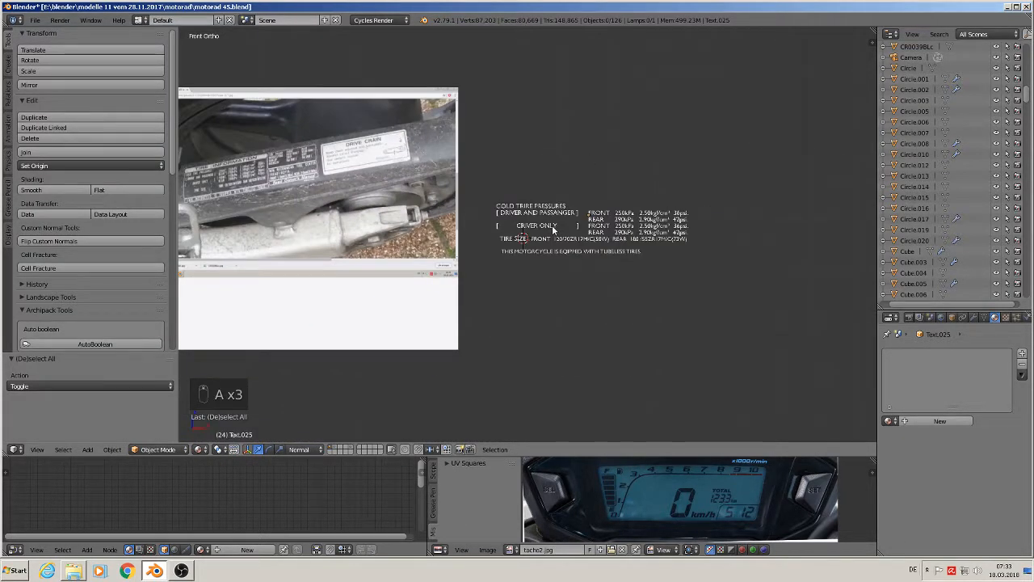
{"action": "scroll", "coordinate": [507, 211], "scroll_direction": "down", "scroll_amount": 1}
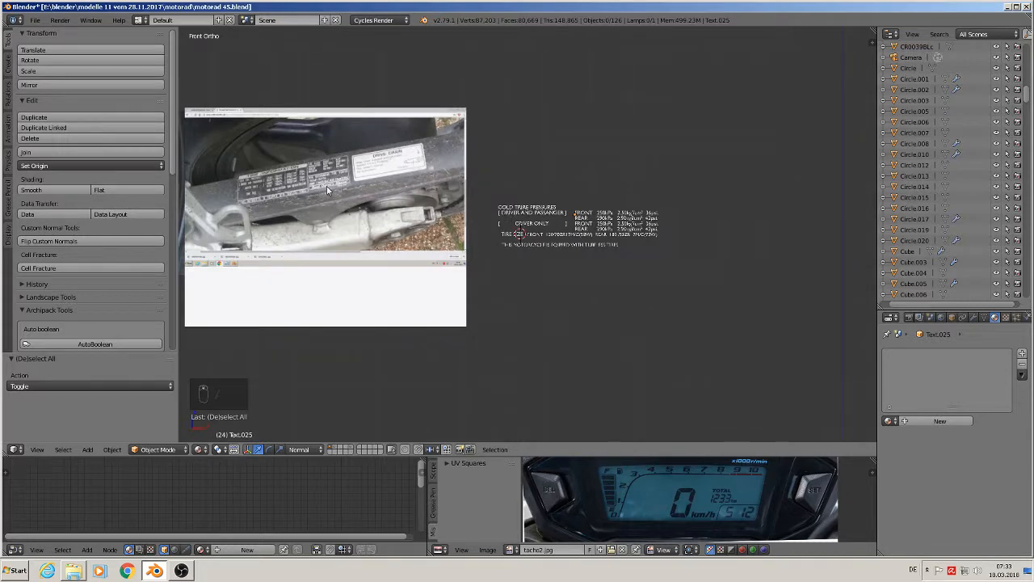
Add a cube at the middle of the tire label text and scale it down to 0.44.
{"action": "scroll", "coordinate": [444, 192], "scroll_direction": "up", "scroll_amount": 4}
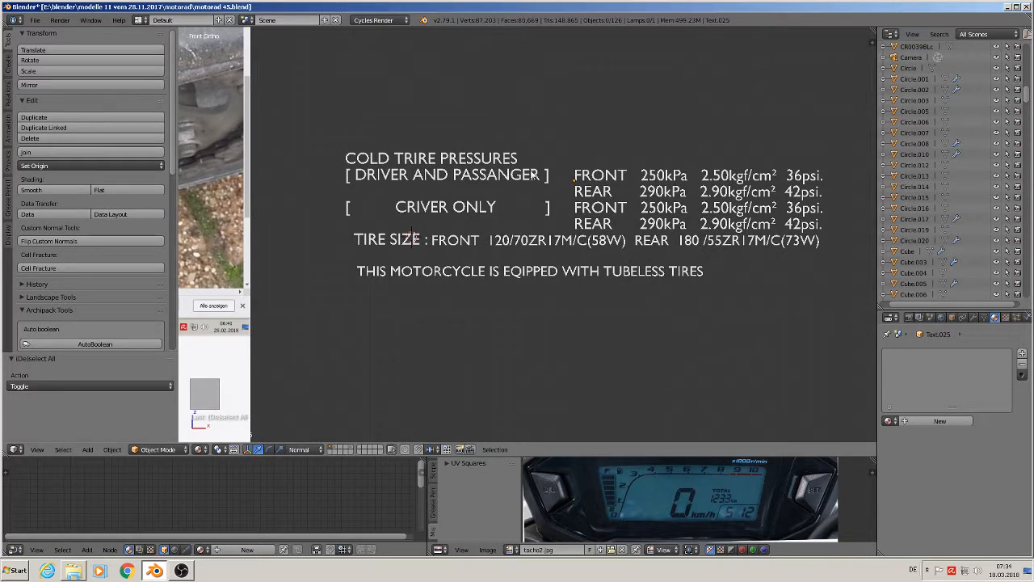
{"action": "left_click", "coordinate": [560, 203]}
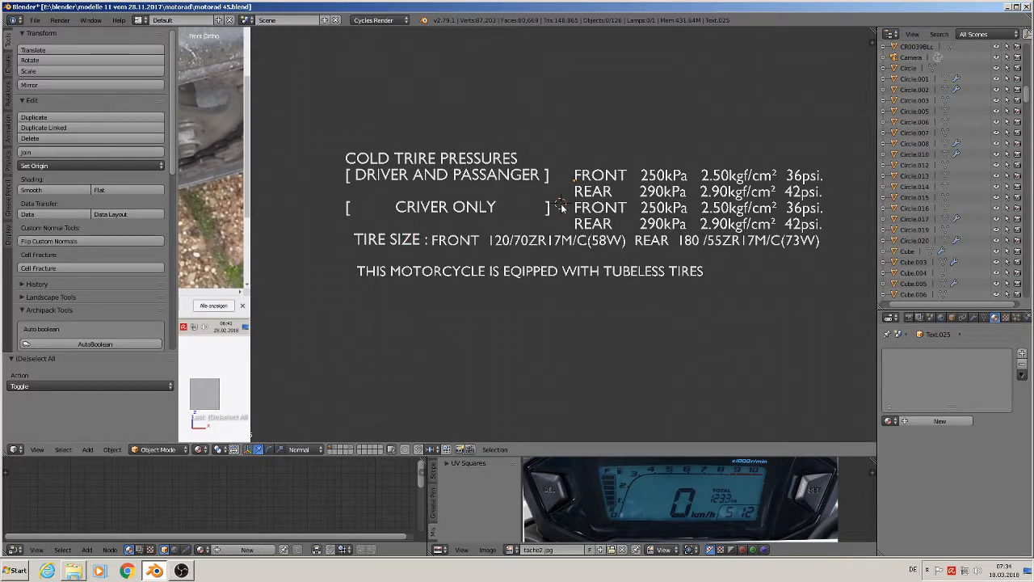
{"action": "left_click", "coordinate": [88, 449]}
{"action": "mouse_move", "coordinate": [102, 436]}
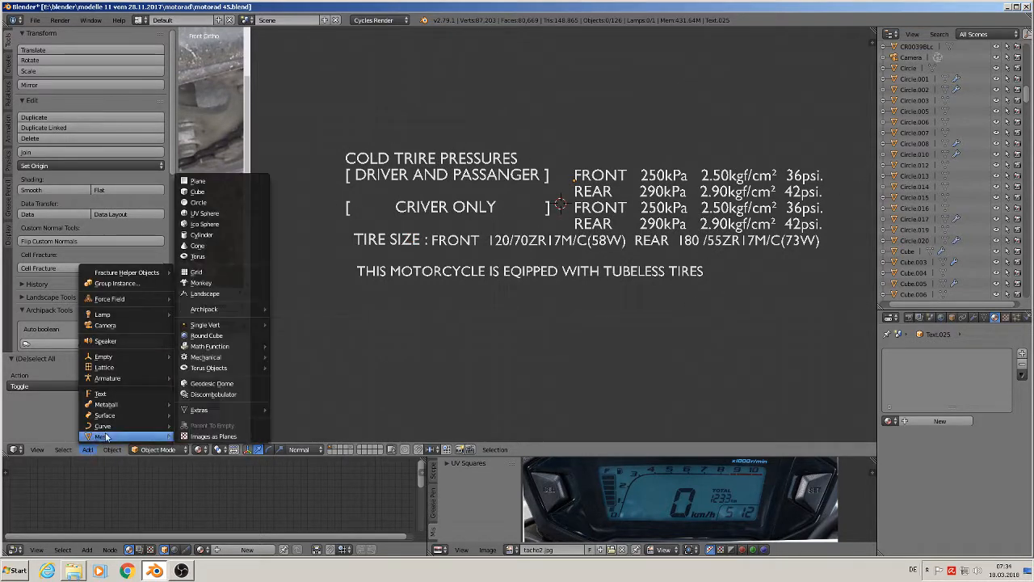
{"action": "left_click", "coordinate": [197, 192]}
{"action": "key", "text": "s"}
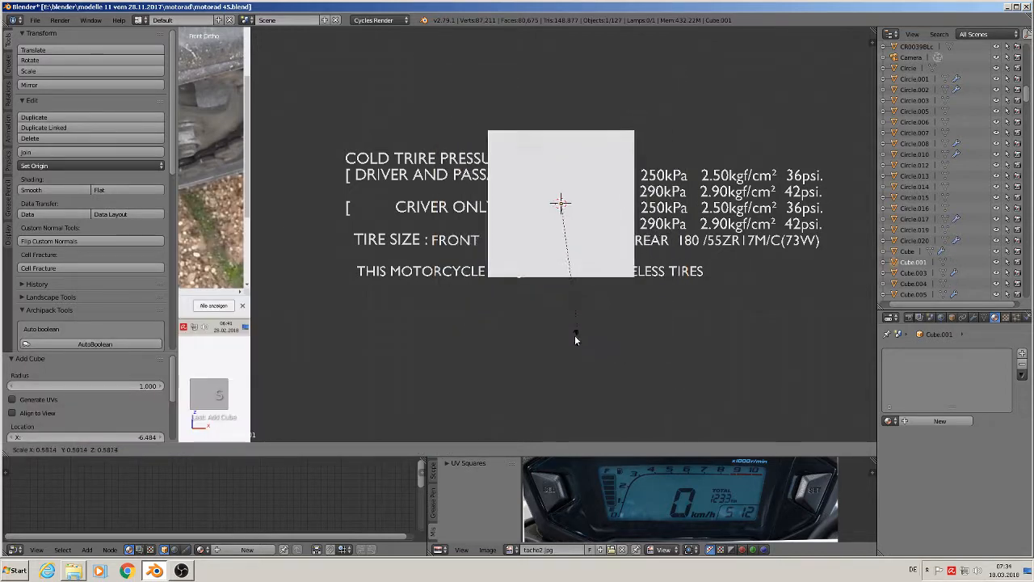
{"action": "left_click", "coordinate": [569, 306]}
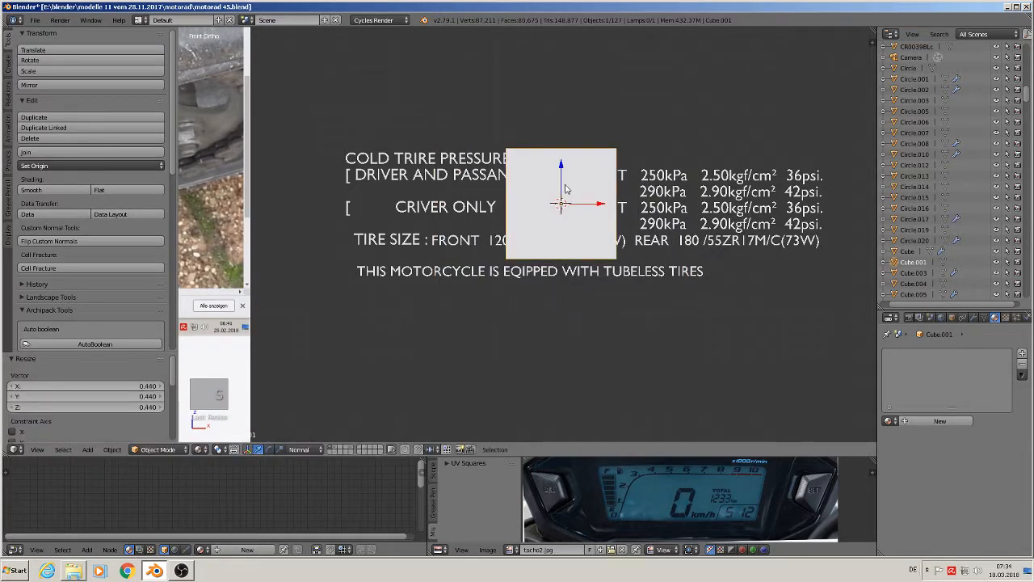
Raise the cube slightly and stretch it along X, centring it so that it spans the full width of the label text.
{"action": "left_click_drag", "start_coordinate": [562, 173], "coordinate": [557, 167]}
{"action": "key", "text": "s"}
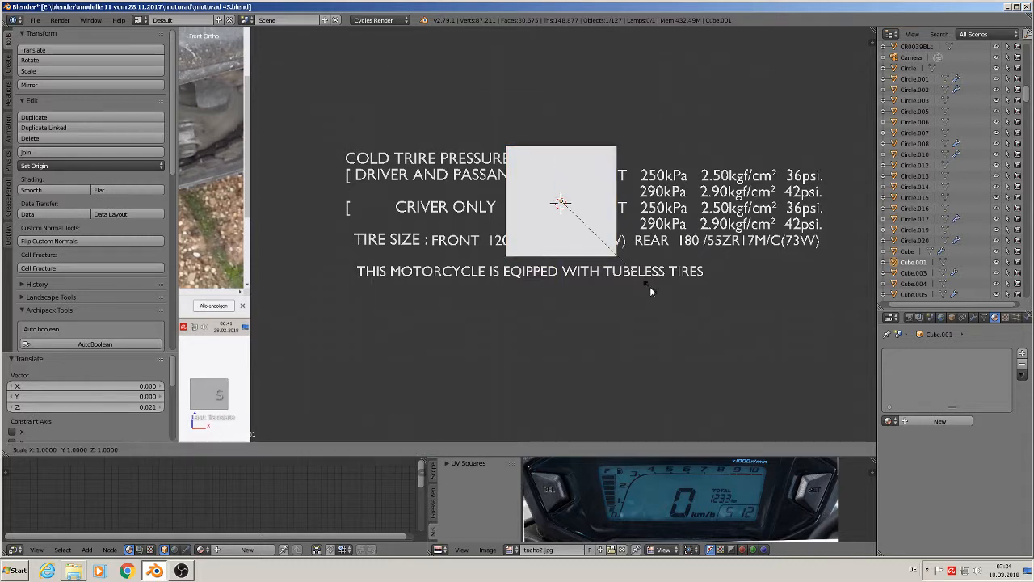
{"action": "key", "text": "x"}
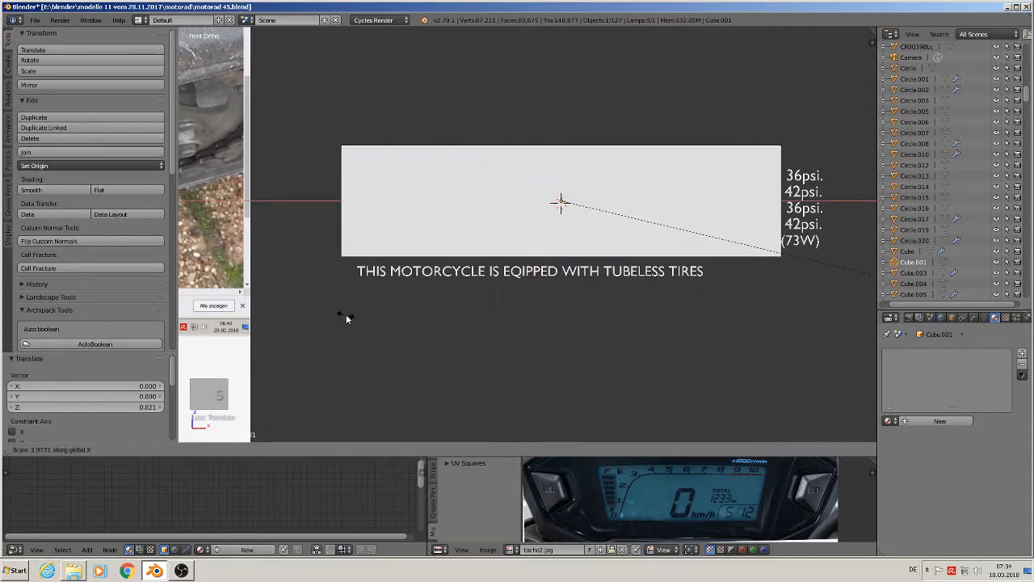
{"action": "left_click", "coordinate": [346, 314]}
{"action": "left_click_drag", "start_coordinate": [598, 204], "coordinate": [620, 208]}
{"action": "key", "text": "s"}
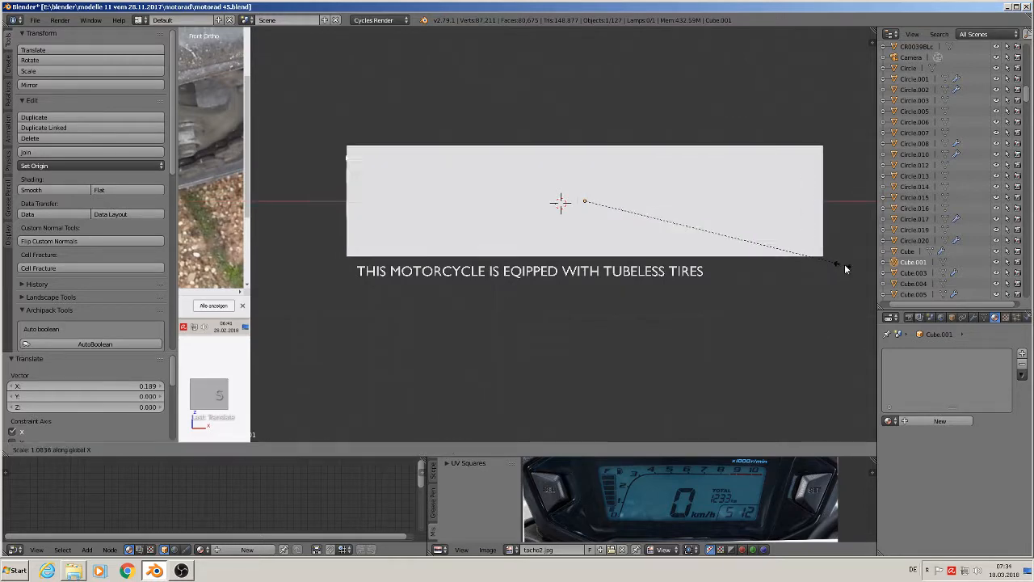
{"action": "left_click", "coordinate": [852, 264]}
Cut two evenly spaced vertical edge loops into the stretched cube, leaving them unslid.
{"action": "middle_click_drag", "start_coordinate": [587, 237], "coordinate": [548, 238]}
{"action": "scroll", "coordinate": [631, 266], "scroll_direction": "up", "scroll_amount": 2}
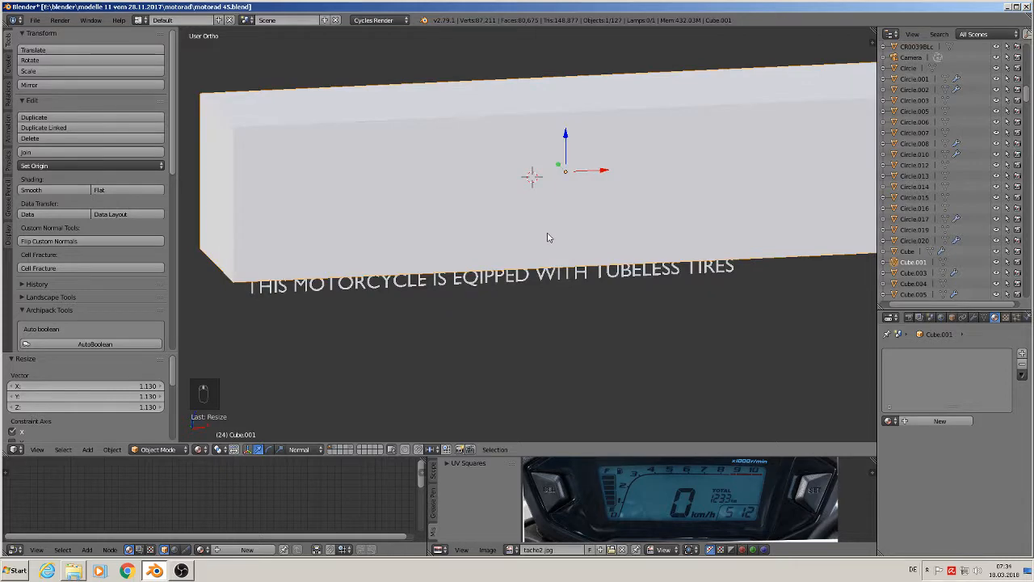
{"action": "key", "text": "KP_1"}
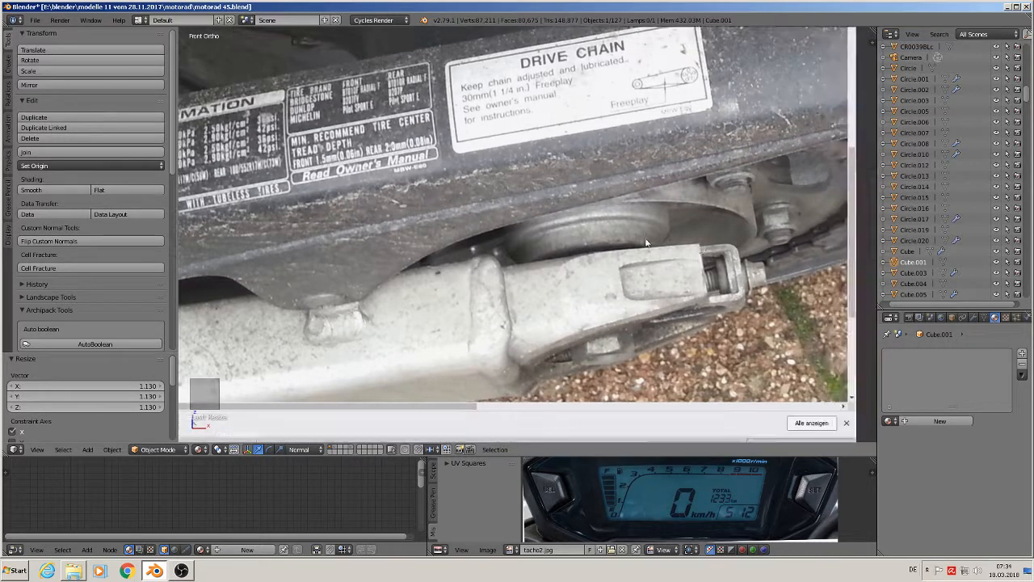
{"action": "scroll", "coordinate": [428, 184], "scroll_direction": "up", "scroll_amount": 1}
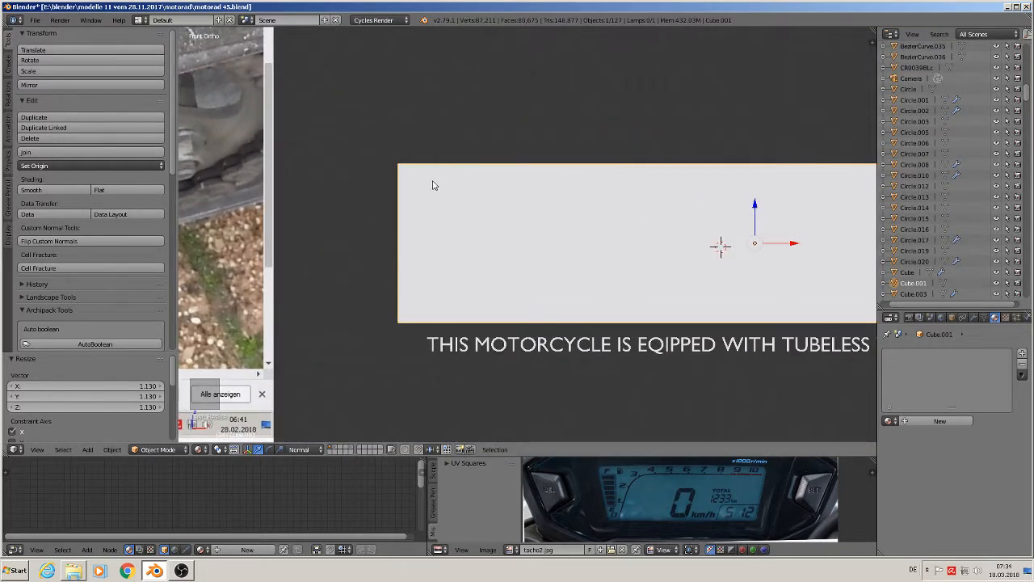
{"action": "key", "text": "Tab"}
{"action": "scroll", "coordinate": [558, 206], "scroll_direction": "down", "scroll_amount": 3}
{"action": "middle_click_drag", "start_coordinate": [699, 233], "coordinate": [559, 225], "text": "shift"}
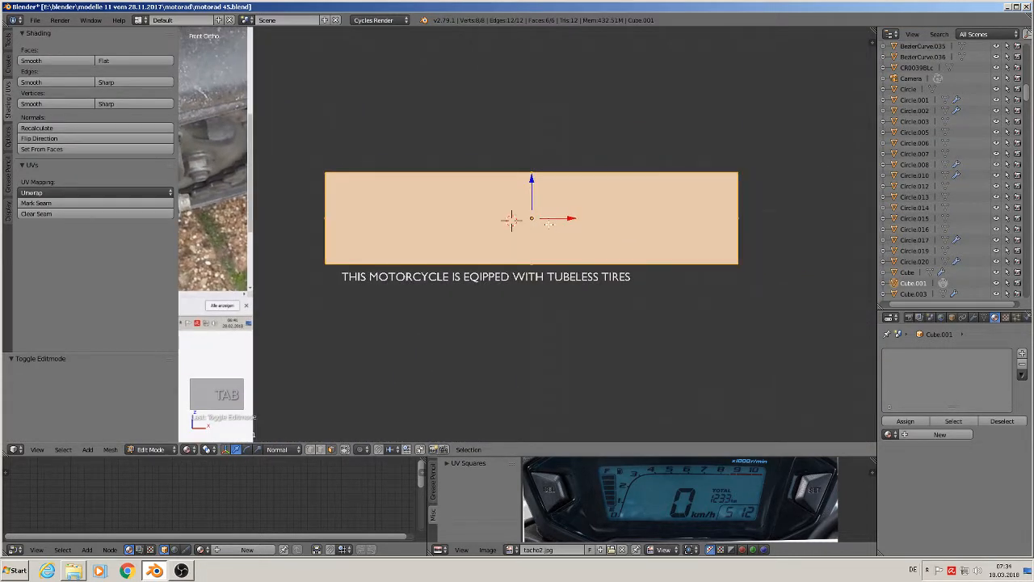
{"action": "key", "text": "ctrl+r"}
{"action": "scroll", "coordinate": [510, 220], "scroll_direction": "up", "scroll_amount": 2}
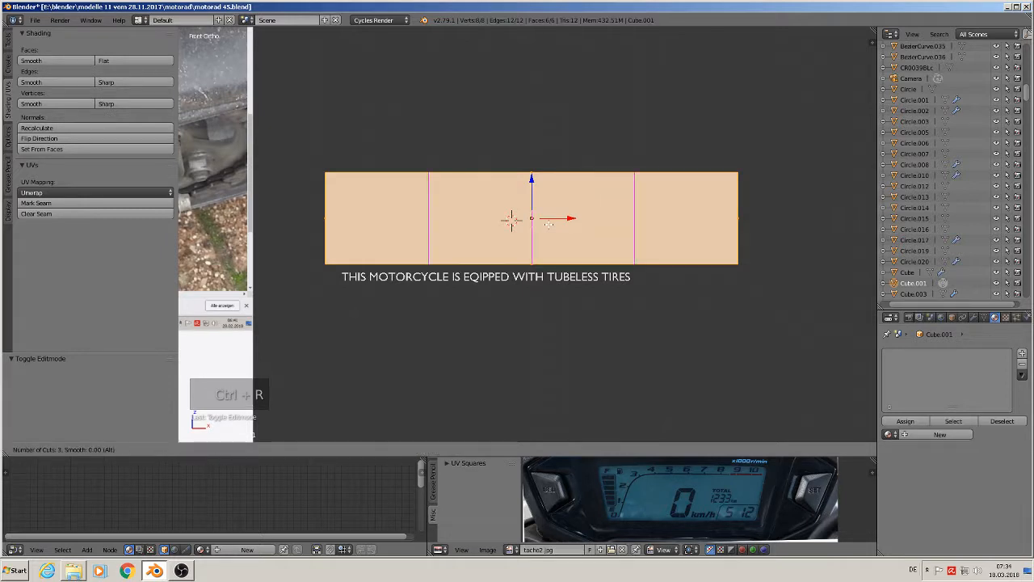
{"action": "scroll", "coordinate": [511, 219], "scroll_direction": "down", "scroll_amount": 1}
{"action": "left_click", "coordinate": [511, 220]}
{"action": "right_click", "coordinate": [510, 220]}
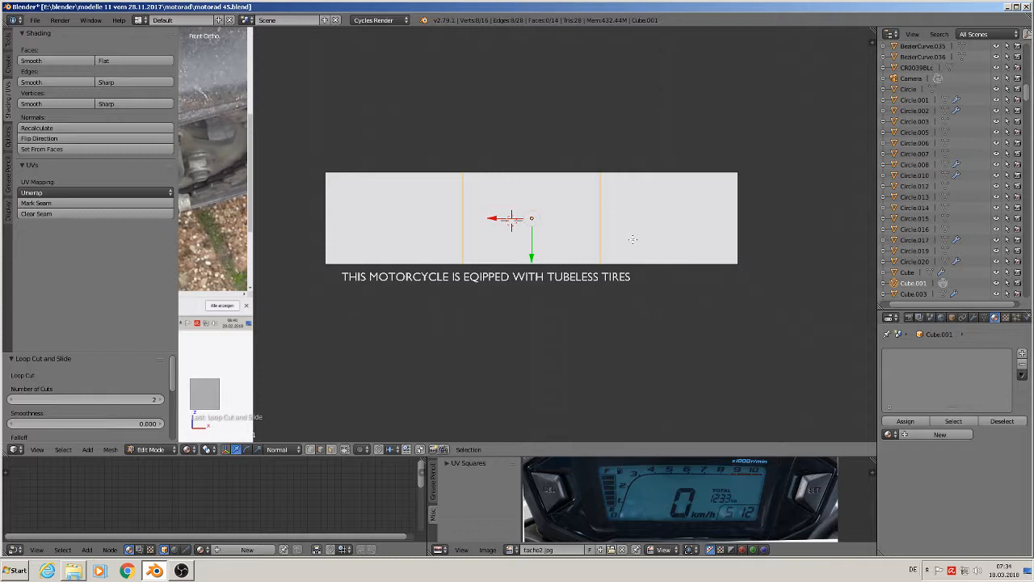
{"action": "key", "text": "s"}
{"action": "key", "text": "x"}
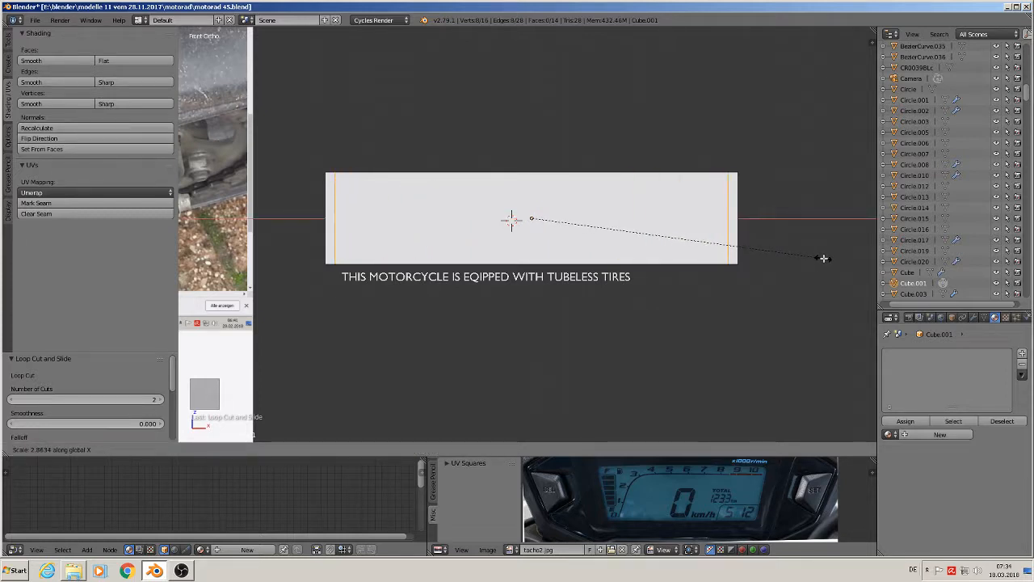
{"action": "right_click", "coordinate": [697, 226]}
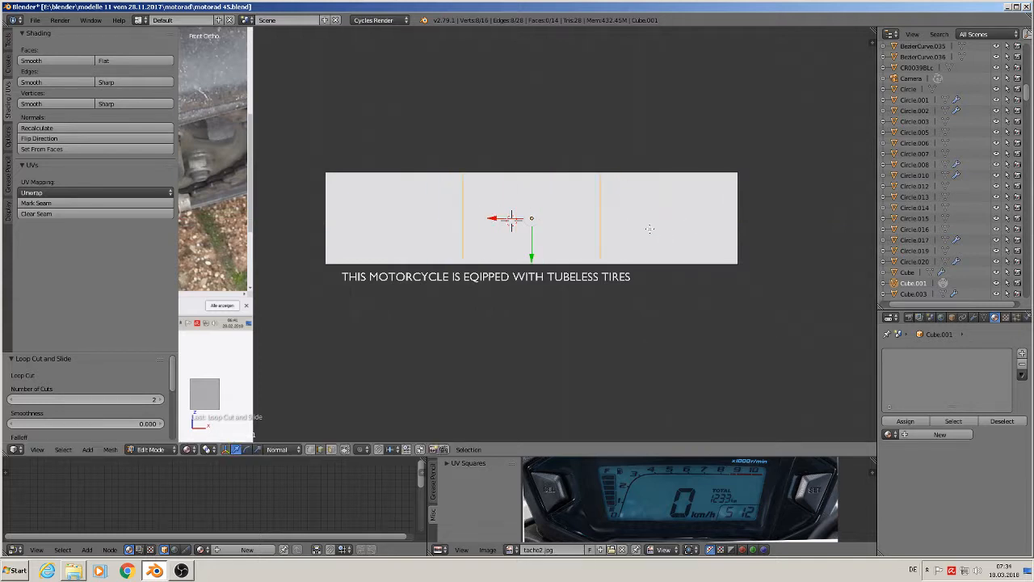
Scale the two vertical edge loops apart along X by 2.898 so they sit close to the cube's ends.
{"action": "key", "text": "s"}
{"action": "key", "text": "x"}
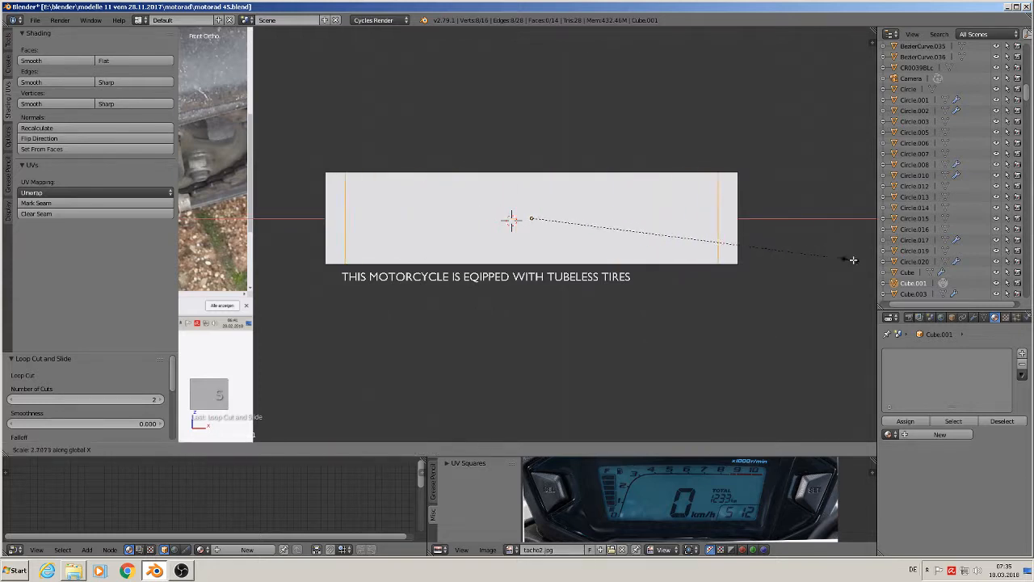
{"action": "left_click", "coordinate": [872, 263]}
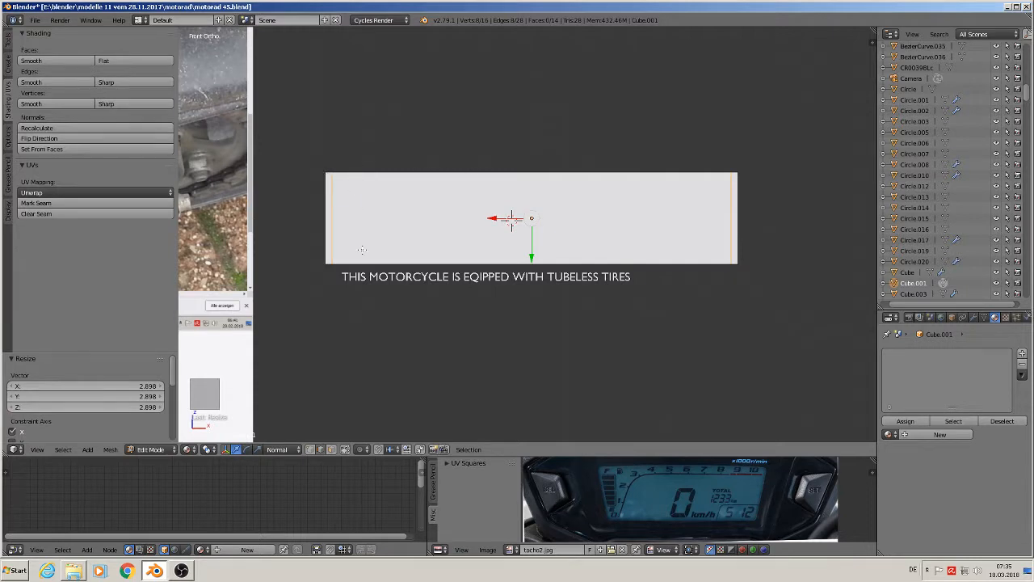
Cut two evenly spaced horizontal edge loops along the length of the stretched cube, leaving them unslid.
{"action": "key", "text": "ctrl+r"}
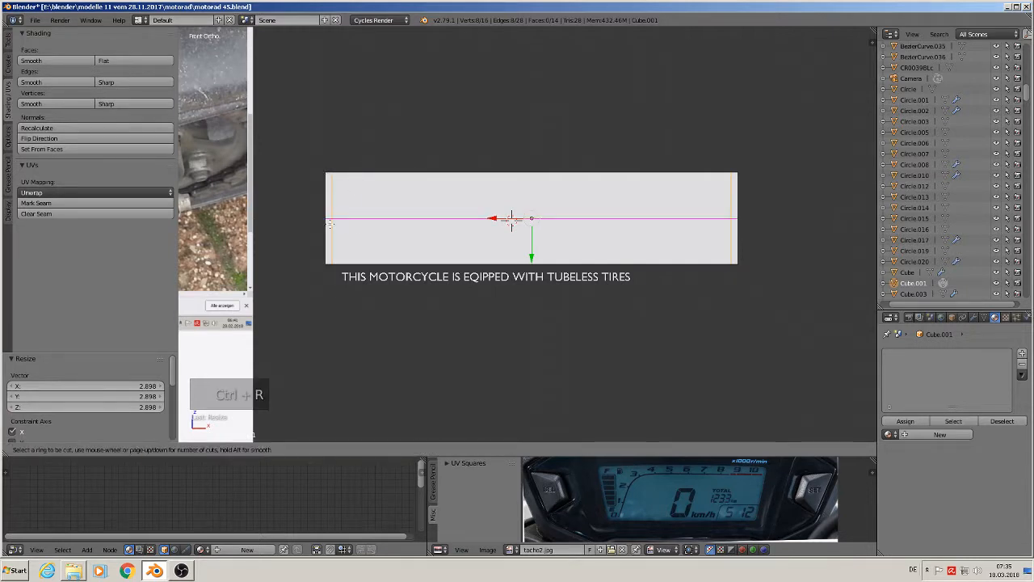
{"action": "scroll", "coordinate": [511, 219], "scroll_direction": "up", "scroll_amount": 1}
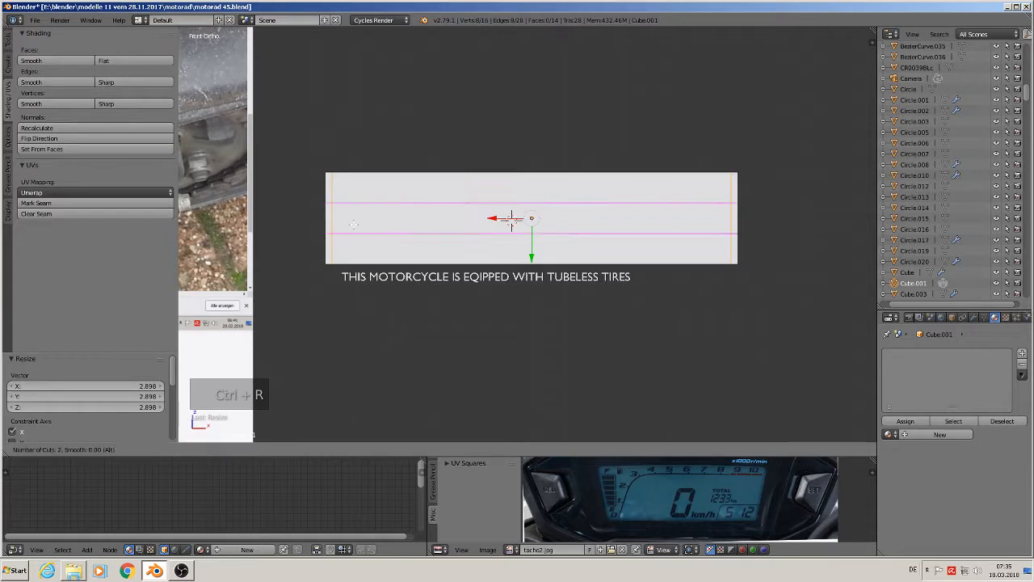
{"action": "left_click", "coordinate": [510, 220]}
{"action": "right_click", "coordinate": [511, 220]}
{"action": "key", "text": "s"}
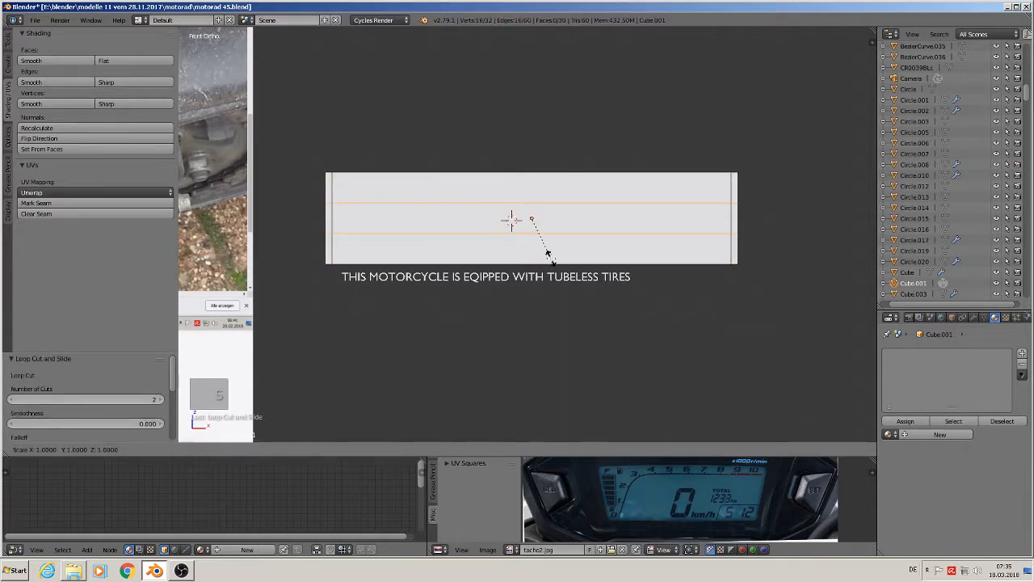
{"action": "key", "text": "y"}
{"action": "right_click", "coordinate": [555, 247]}
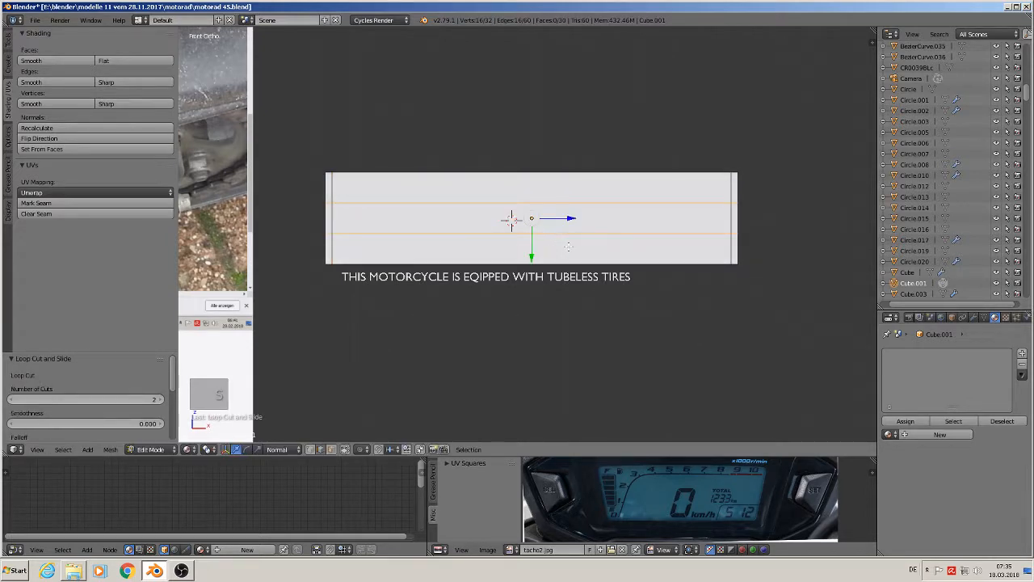
Set the transform orientation to Global and scale the two horizontal edge loops apart along Z by 2.607.
{"action": "left_click", "coordinate": [278, 449]}
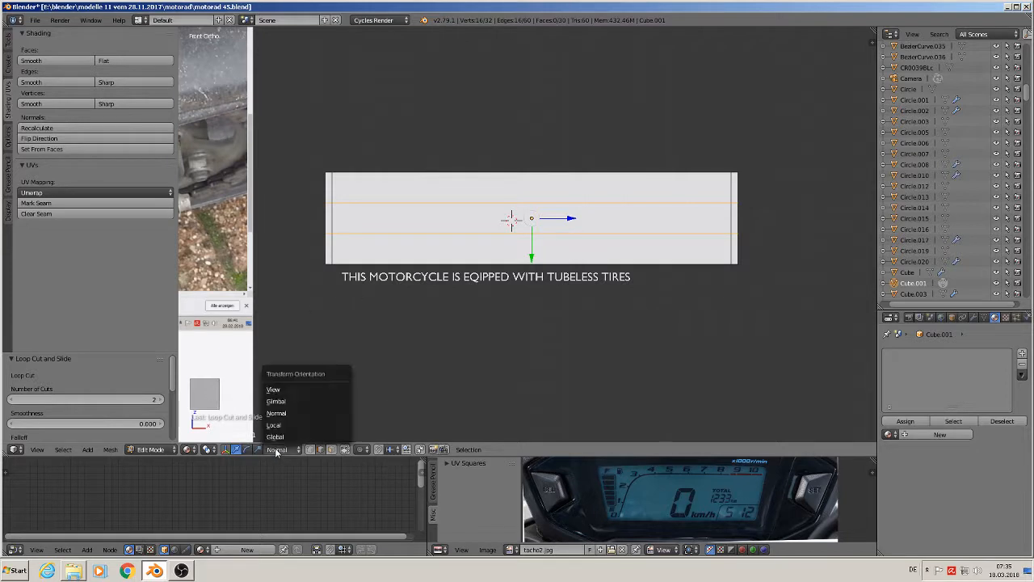
{"action": "left_click", "coordinate": [289, 437]}
{"action": "key", "text": "s"}
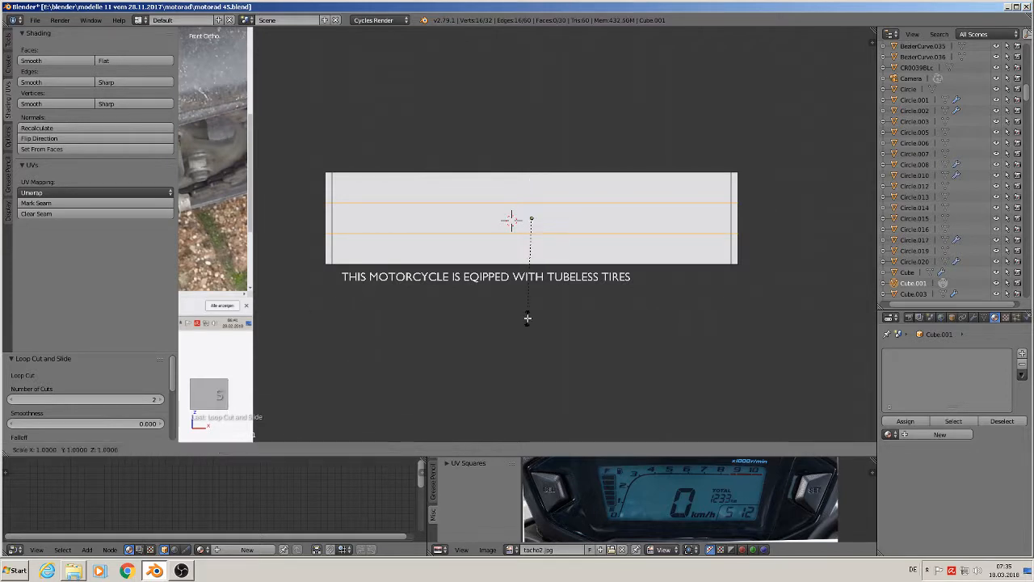
{"action": "key", "text": "z"}
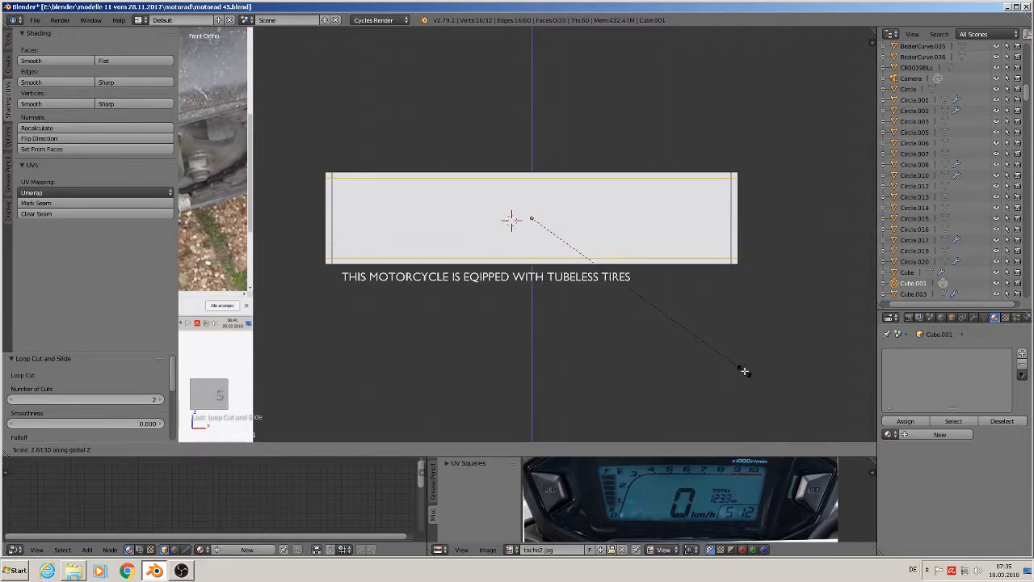
{"action": "left_click", "coordinate": [734, 364]}
Bevel the cube's four outer corner edges running front to back with 3 segments and an amount of about 0.386.
{"action": "middle_click_drag", "start_coordinate": [735, 364], "coordinate": [727, 347]}
{"action": "middle_click_drag", "start_coordinate": [448, 254], "coordinate": [428, 241]}
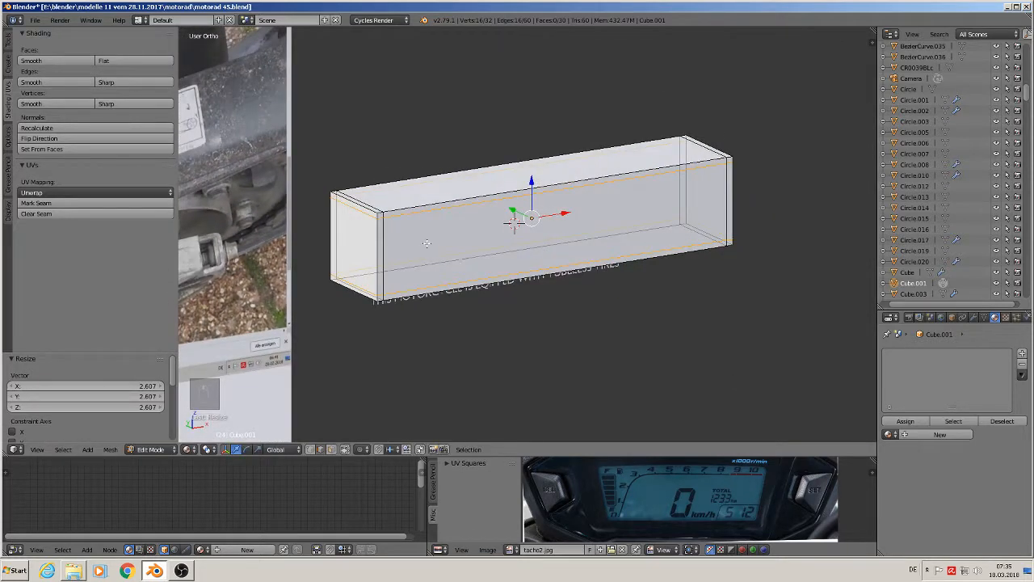
{"action": "scroll", "coordinate": [428, 241], "scroll_direction": "up", "scroll_amount": 2}
{"action": "right_click", "coordinate": [348, 197]}
{"action": "scroll", "coordinate": [614, 232], "scroll_direction": "down", "scroll_amount": 4, "text": "ctrl"}
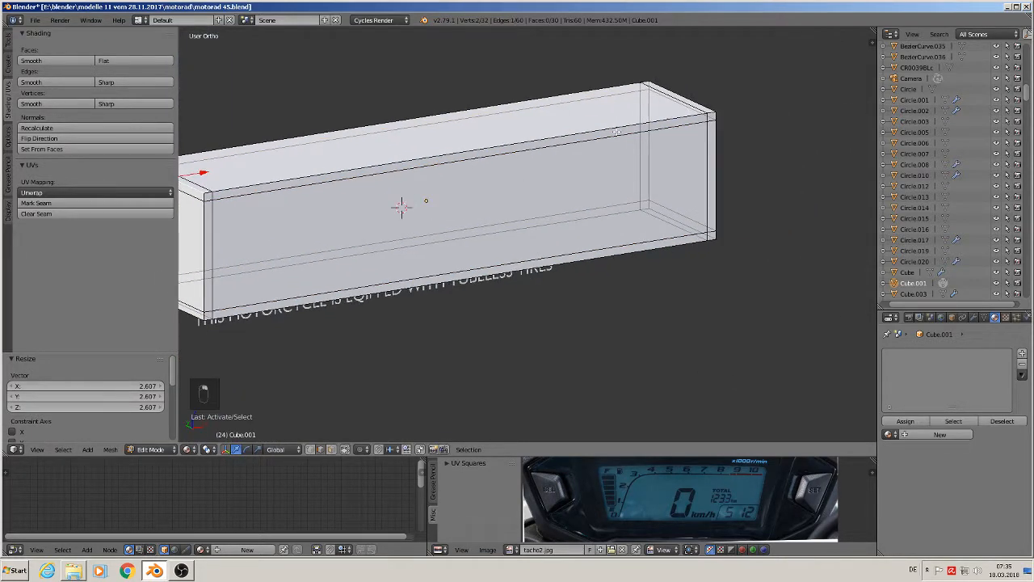
{"action": "right_click", "coordinate": [697, 97], "text": "shift"}
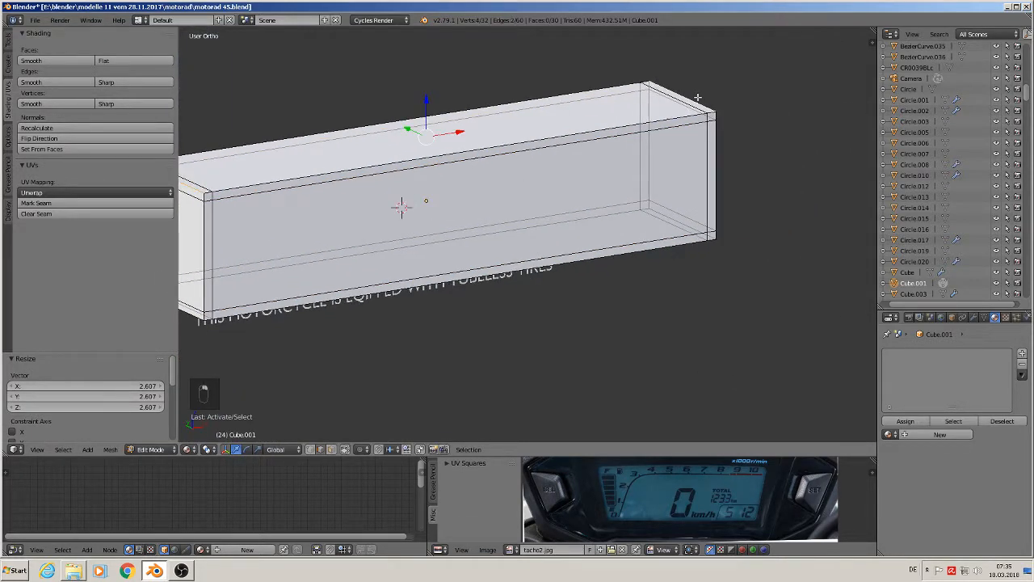
{"action": "right_click", "coordinate": [683, 223], "text": "shift"}
{"action": "middle_click_drag", "start_coordinate": [257, 281], "coordinate": [384, 232], "text": "shift"}
{"action": "right_click", "coordinate": [300, 262], "text": "shift"}
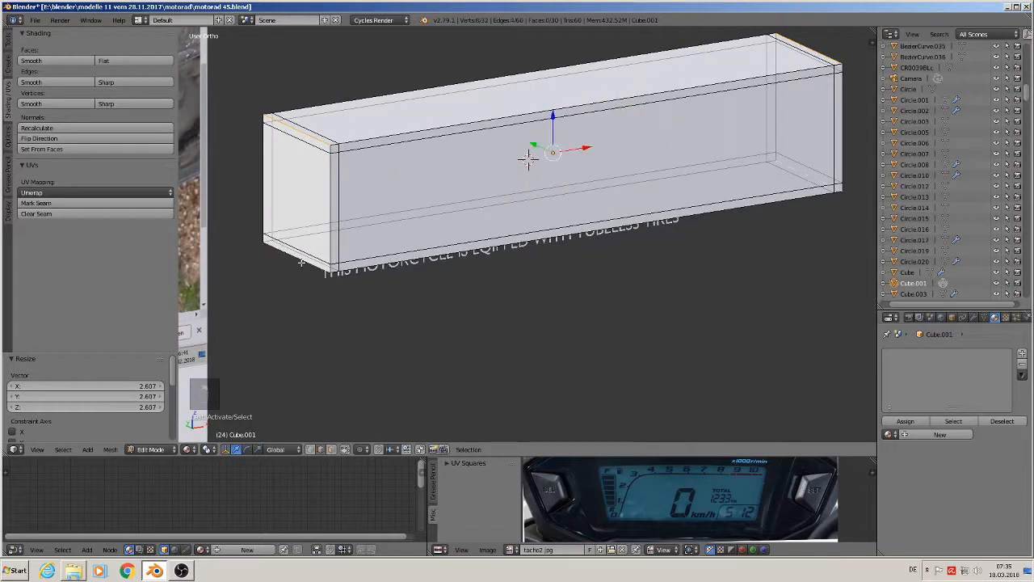
{"action": "key", "text": "KP_1"}
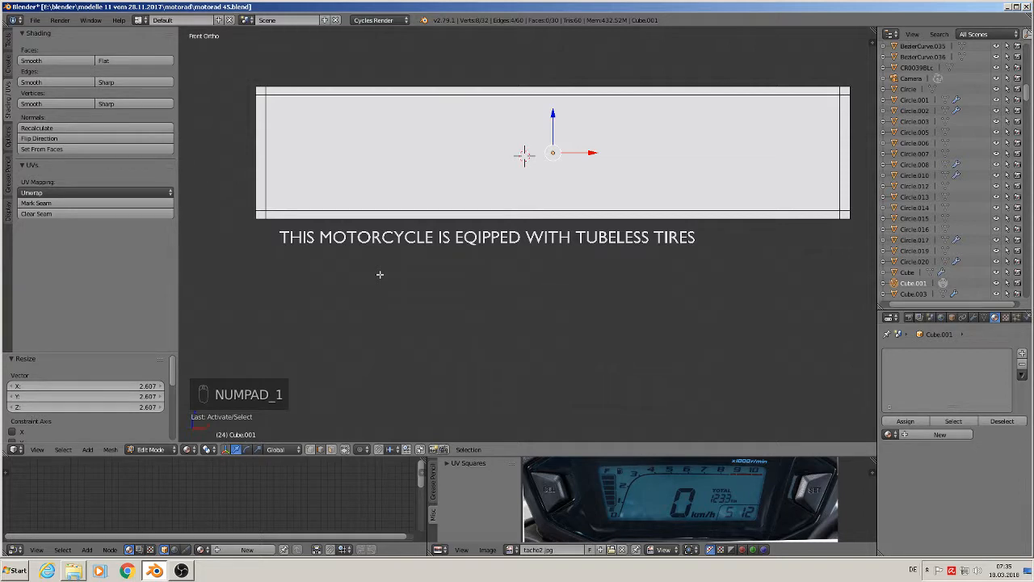
{"action": "key", "text": "ctrl+b"}
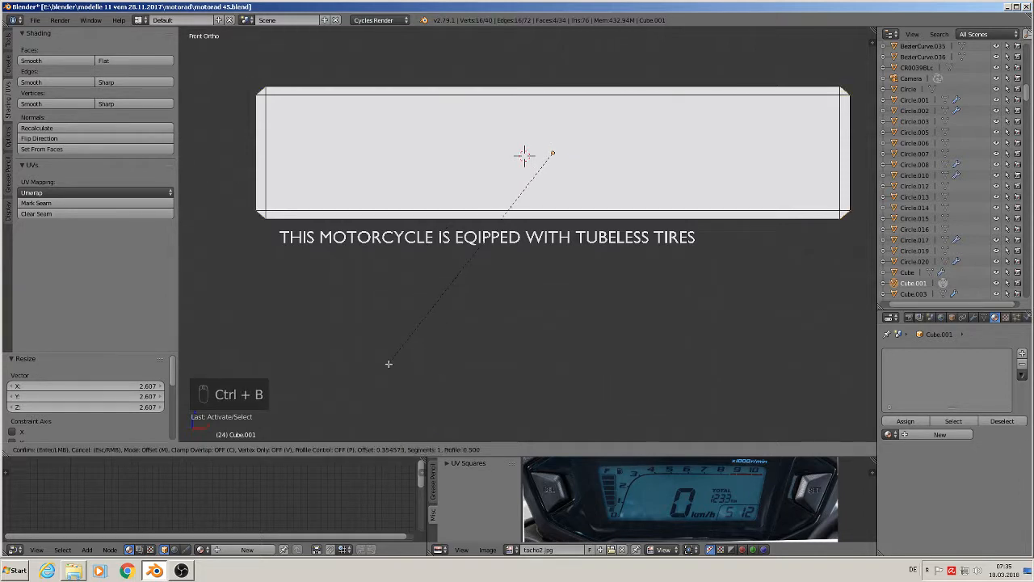
{"action": "scroll", "coordinate": [386, 368], "scroll_direction": "up", "scroll_amount": 1}
{"action": "scroll", "coordinate": [385, 368], "scroll_direction": "up", "scroll_amount": 1}
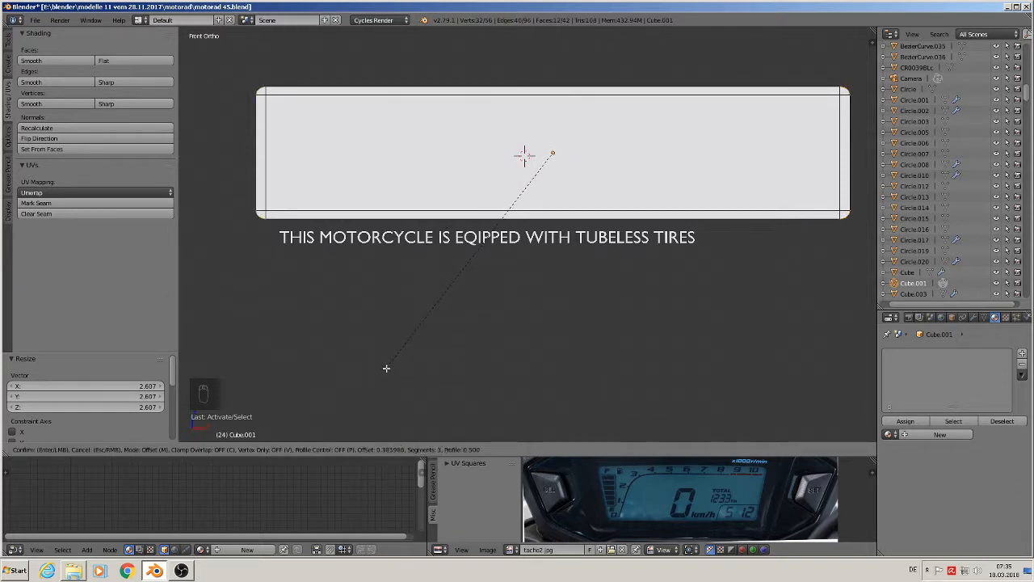
{"action": "left_click", "coordinate": [386, 368]}
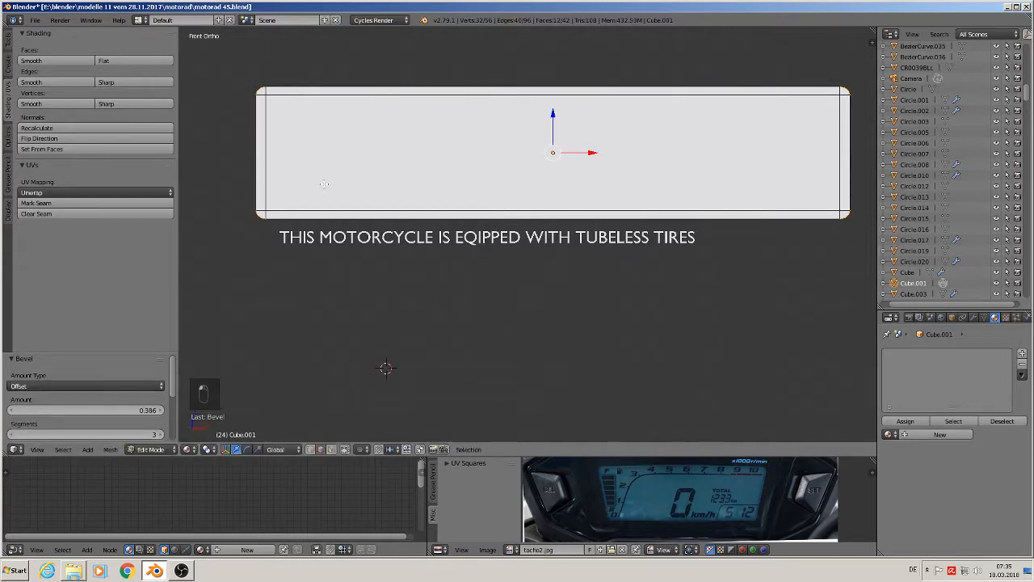
{"action": "key", "text": "Tab"}
{"action": "scroll", "coordinate": [327, 173], "scroll_direction": "down", "scroll_amount": 3}
{"action": "middle_click_drag", "start_coordinate": [362, 165], "coordinate": [471, 219], "text": "shift"}
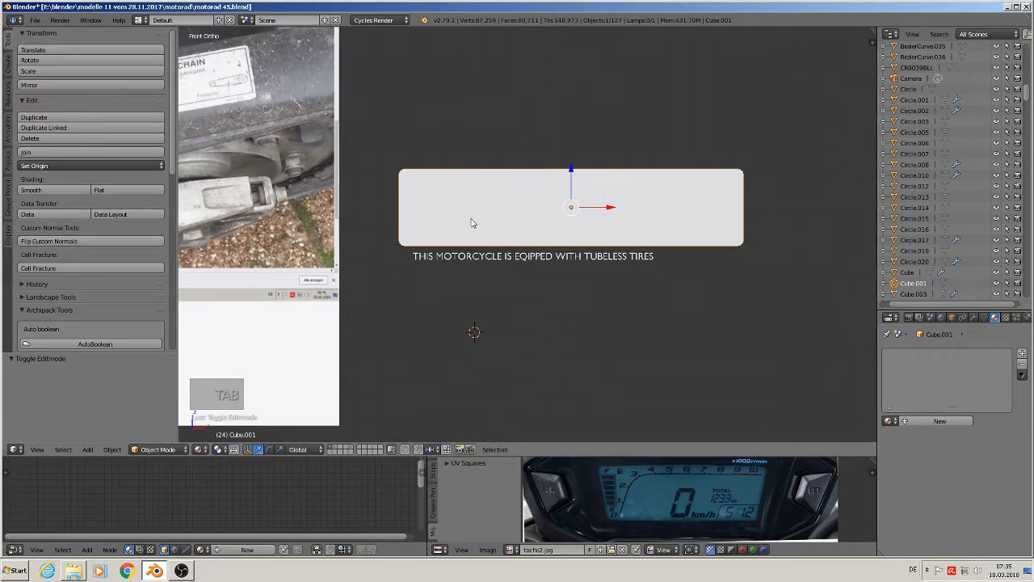
{"action": "scroll", "coordinate": [473, 223], "scroll_direction": "up", "scroll_amount": 2}
{"action": "scroll", "coordinate": [466, 222], "scroll_direction": "down", "scroll_amount": 2}
{"action": "scroll", "coordinate": [466, 221], "scroll_direction": "up", "scroll_amount": 1}
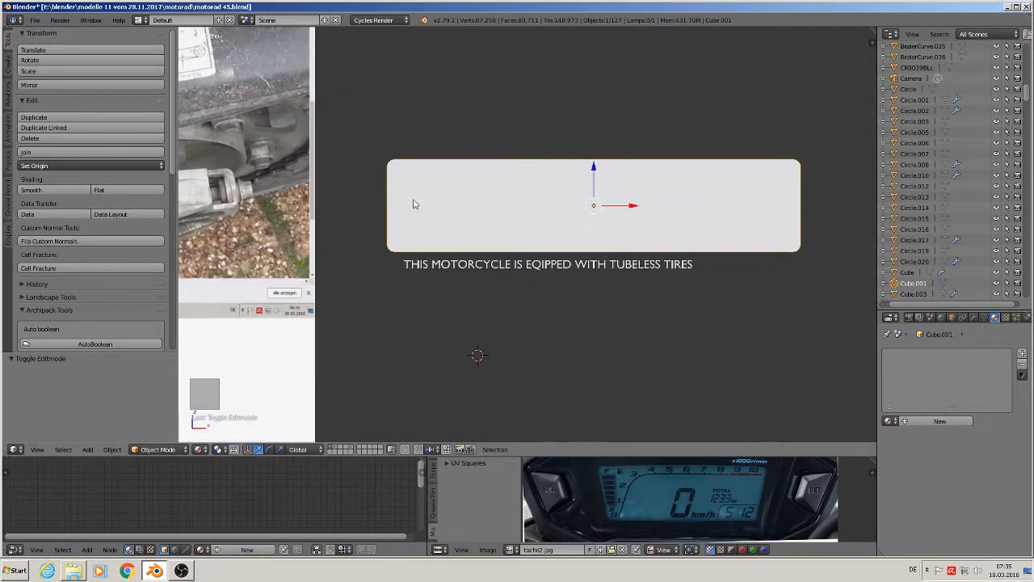
{"action": "key", "text": "Tab"}
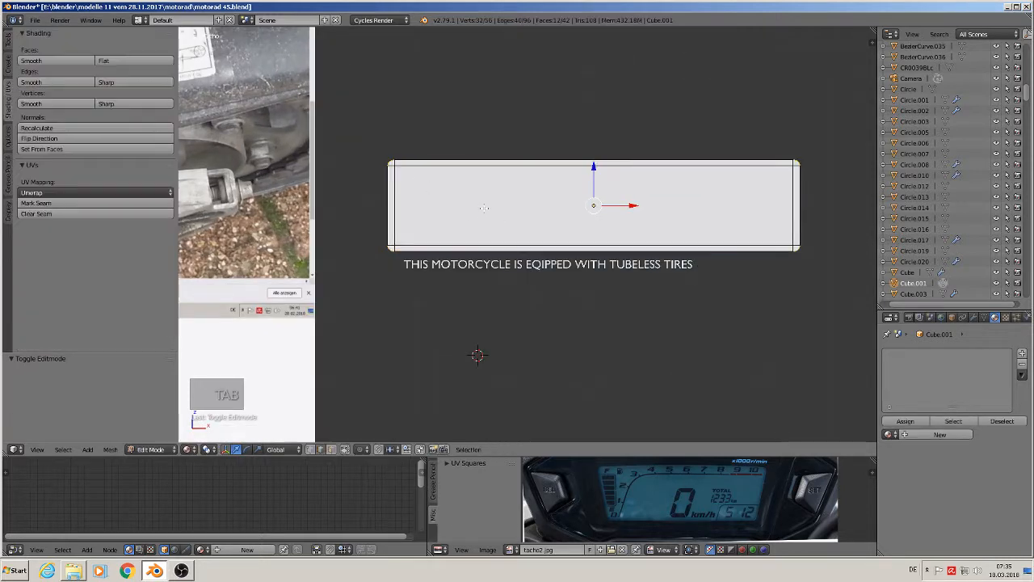
Delete only the large central faces on the front and back of the rounded block, leaving an open frame.
{"action": "scroll", "coordinate": [462, 209], "scroll_direction": "up", "scroll_amount": 1}
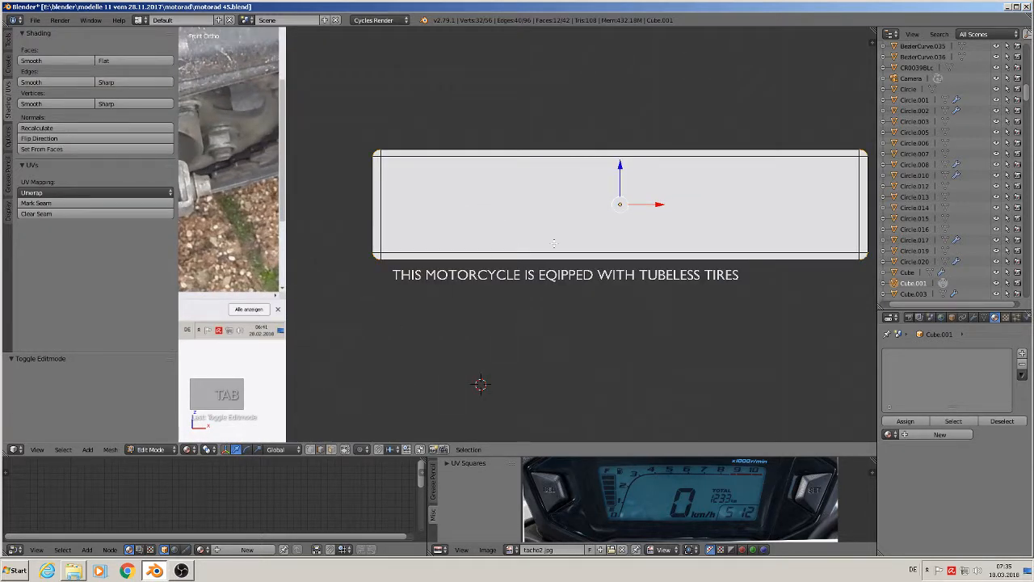
{"action": "left_click", "coordinate": [332, 450]}
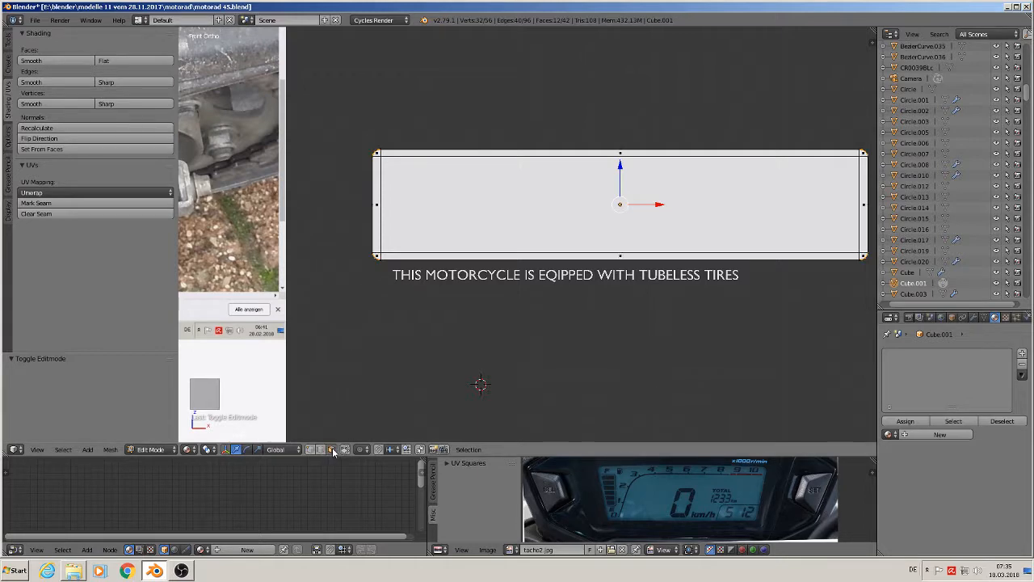
{"action": "right_click", "coordinate": [603, 199]}
{"action": "right_click", "coordinate": [595, 214]}
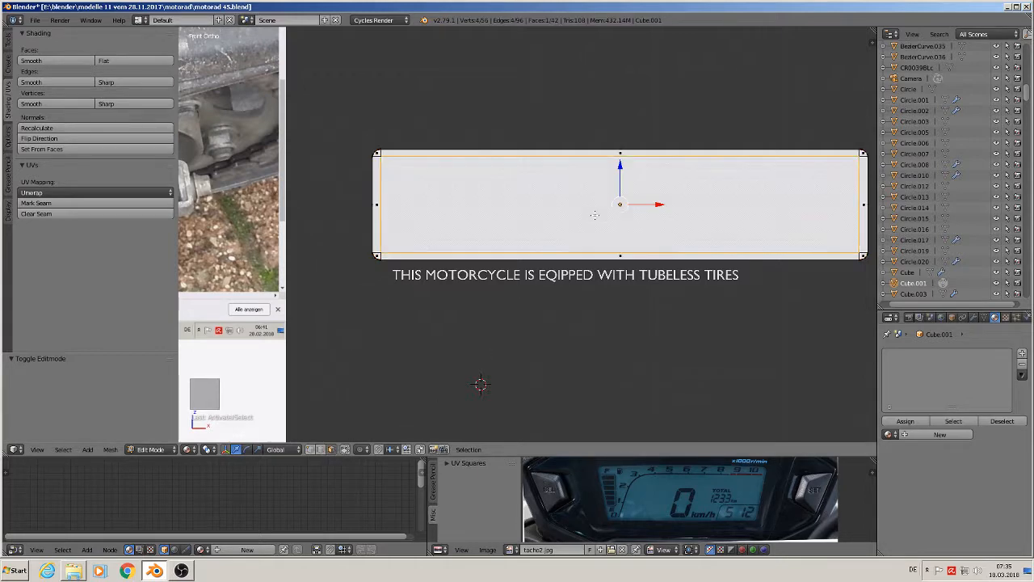
{"action": "middle_click_drag", "start_coordinate": [610, 245], "coordinate": [662, 277]}
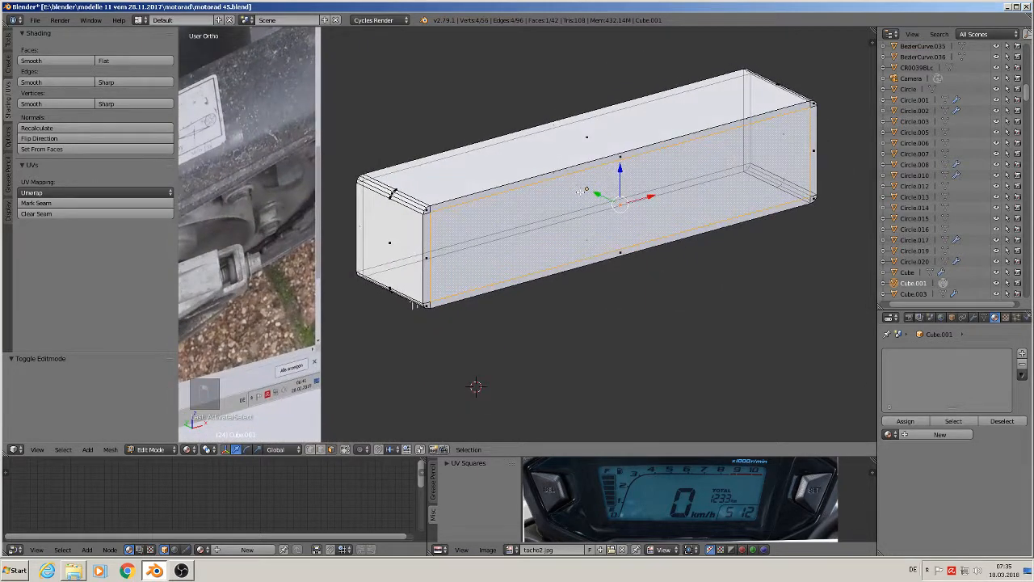
{"action": "right_click", "coordinate": [557, 175], "text": "shift"}
{"action": "key", "text": "x"}
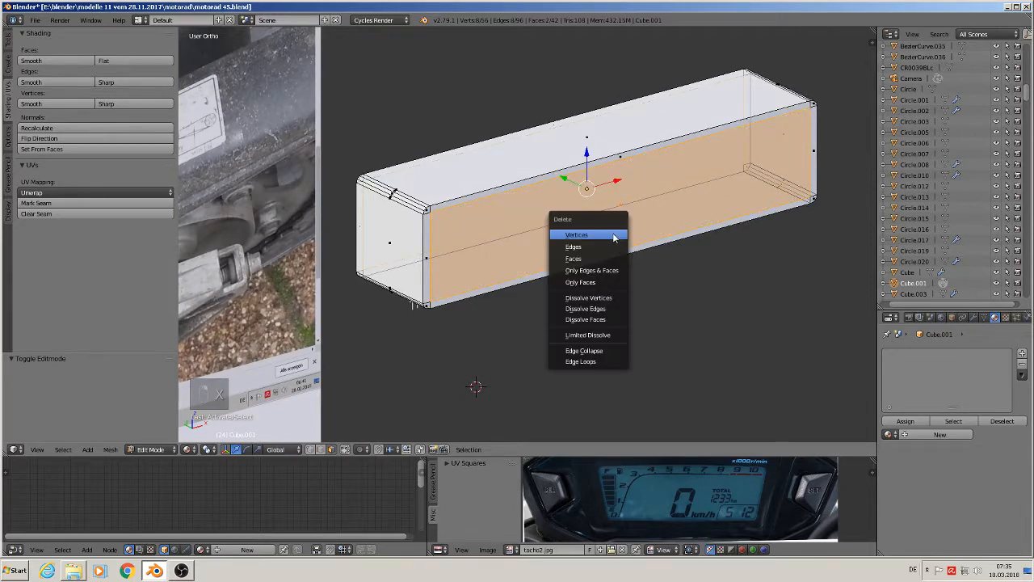
{"action": "left_click", "coordinate": [608, 283]}
Fill the inner left and inner bottom sides of the frame with faces between their front and back edges.
{"action": "middle_click_drag", "start_coordinate": [607, 286], "coordinate": [530, 233]}
{"action": "key", "text": "KP_1"}
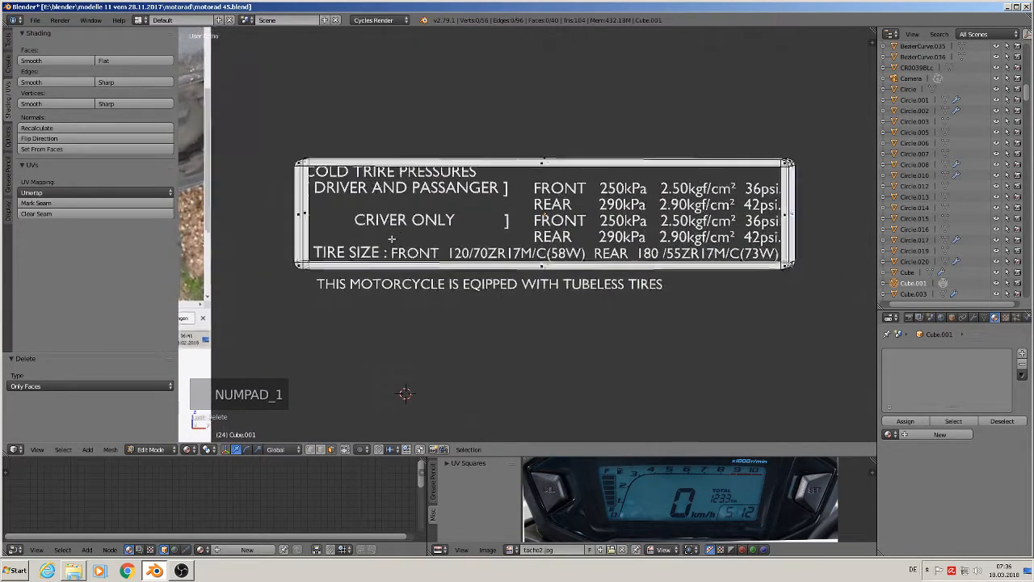
{"action": "middle_click_drag", "start_coordinate": [399, 388], "coordinate": [422, 386]}
{"action": "scroll", "coordinate": [422, 386], "scroll_direction": "up", "scroll_amount": 2}
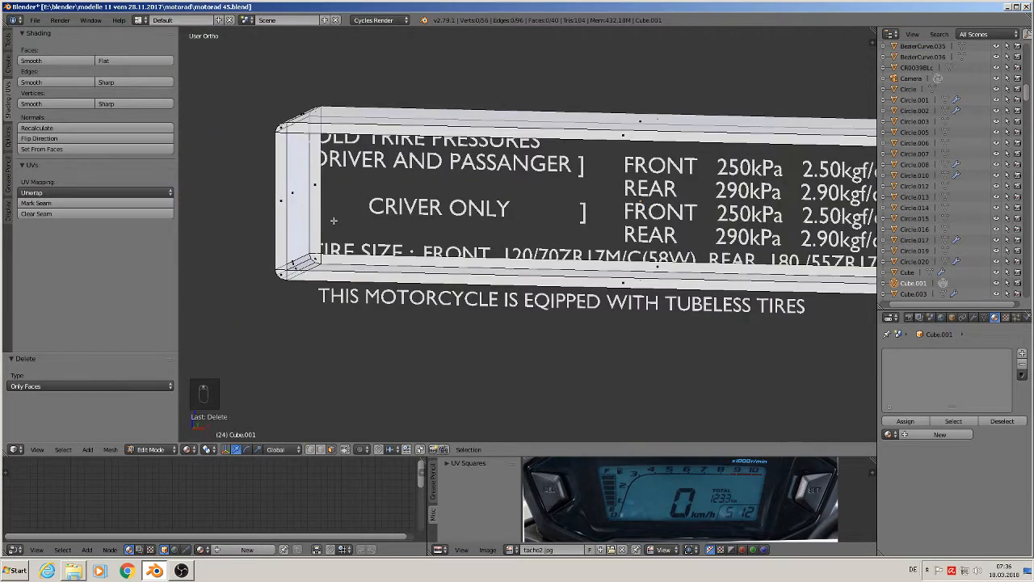
{"action": "left_click", "coordinate": [321, 450]}
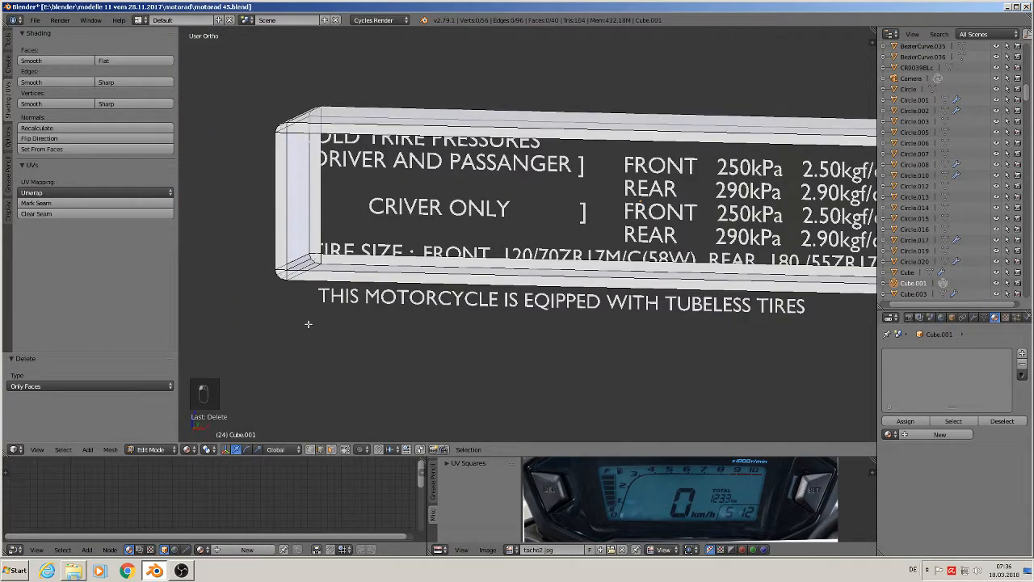
{"action": "left_click", "coordinate": [289, 198]}
{"action": "left_click", "coordinate": [323, 191], "text": "shift"}
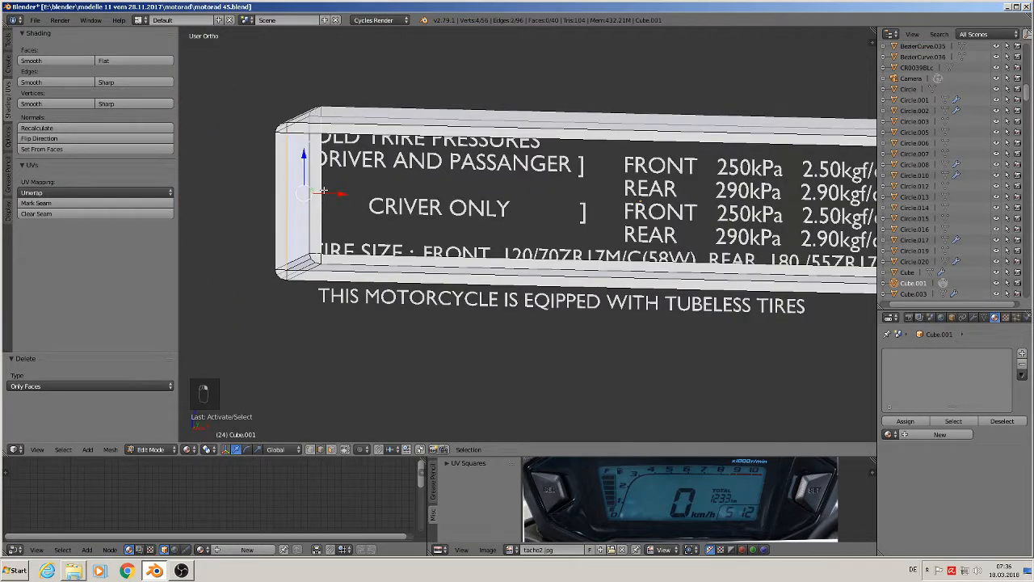
{"action": "key", "text": "f"}
{"action": "left_click", "coordinate": [456, 263]}
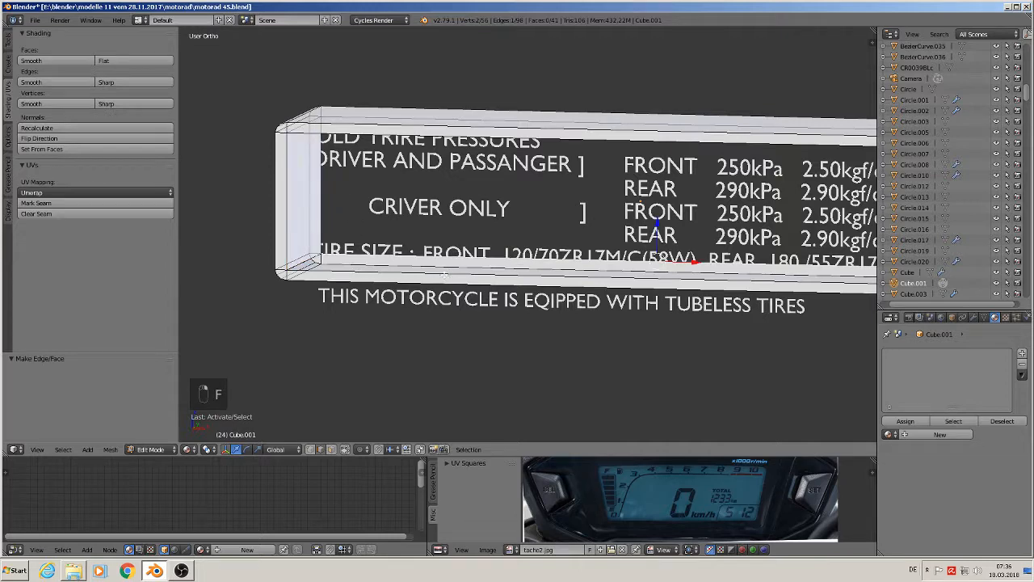
{"action": "left_click", "coordinate": [445, 275], "text": "shift"}
{"action": "key", "text": "f"}
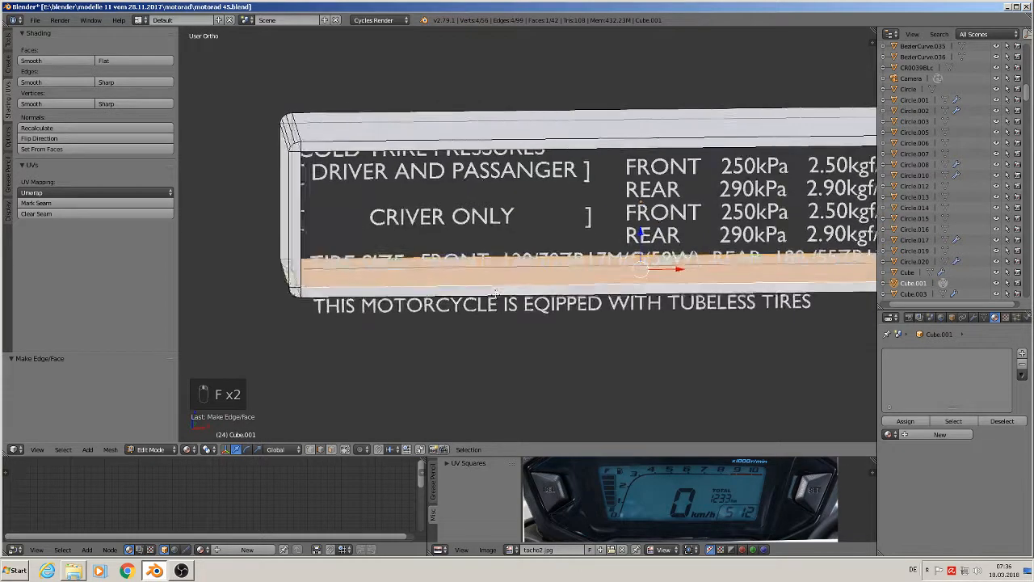
Fill the inner right and inner top sides of the frame with faces between their front and back edges.
{"action": "middle_click_drag", "start_coordinate": [458, 279], "coordinate": [212, 285], "text": "shift"}
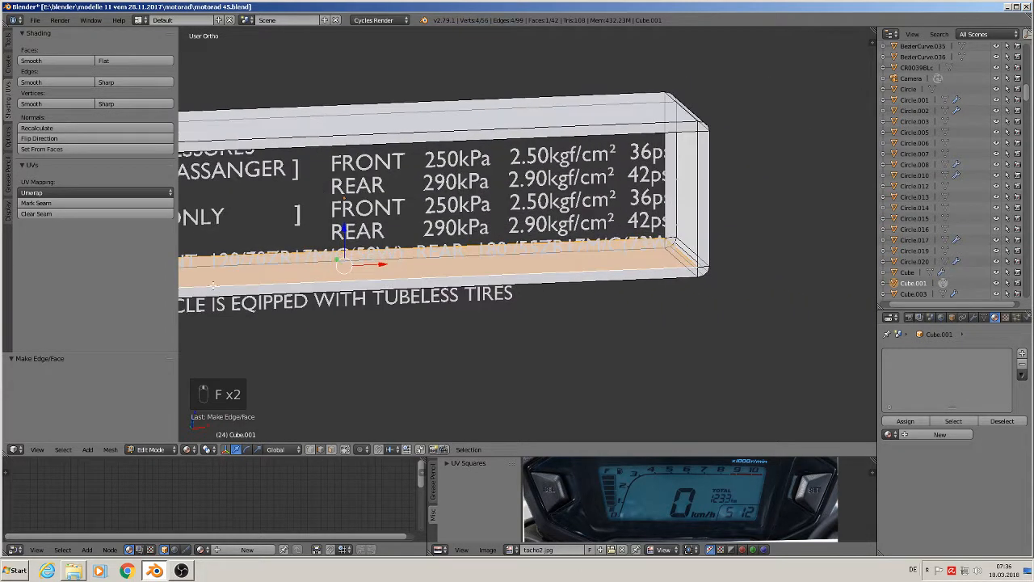
{"action": "right_click", "coordinate": [670, 179]}
{"action": "right_click", "coordinate": [697, 193], "text": "shift"}
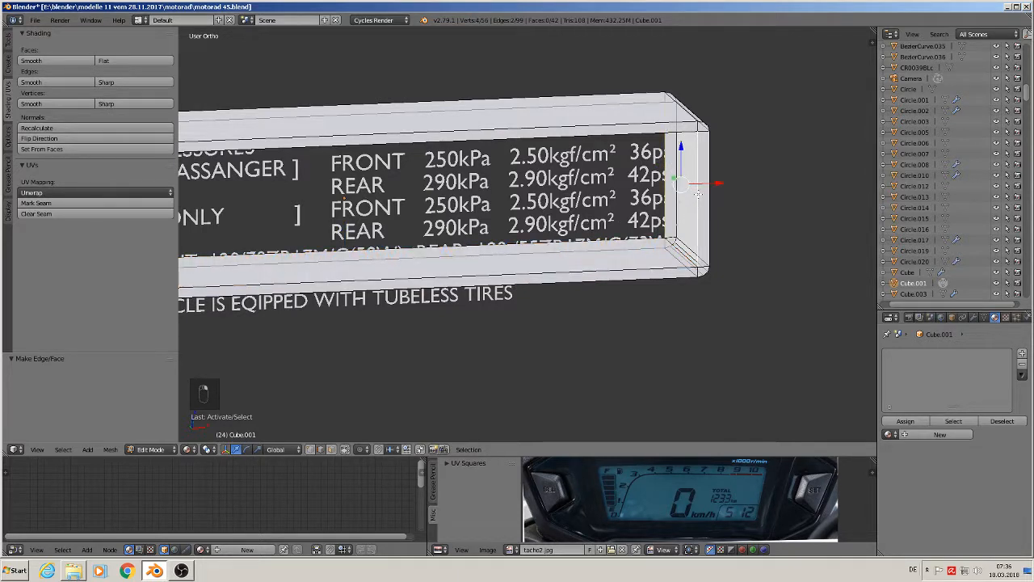
{"action": "key", "text": "f"}
{"action": "right_click", "coordinate": [589, 138]}
{"action": "right_click", "coordinate": [572, 108], "text": "shift"}
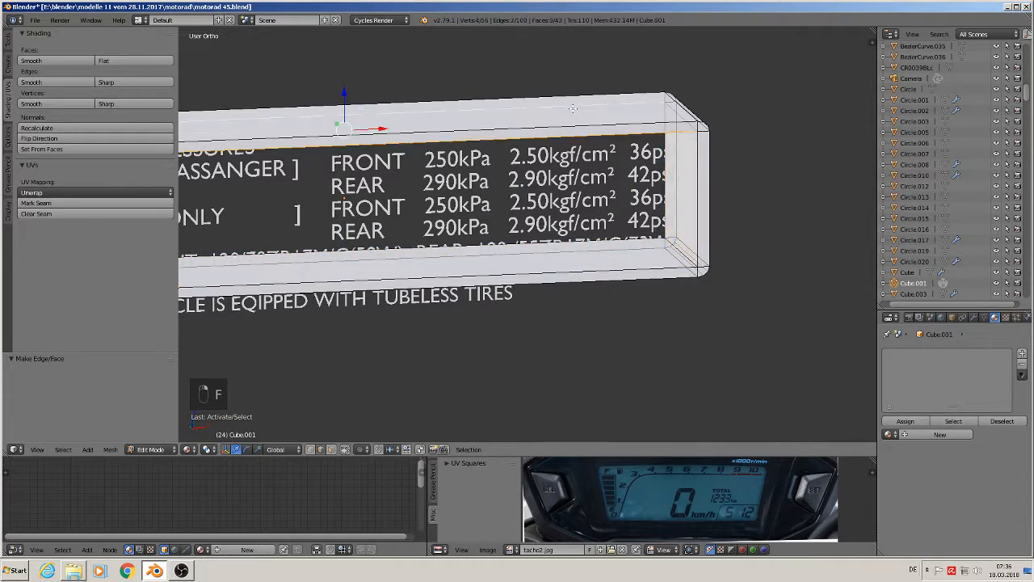
{"action": "key", "text": "f"}
{"action": "middle_click_drag", "start_coordinate": [564, 198], "coordinate": [558, 178]}
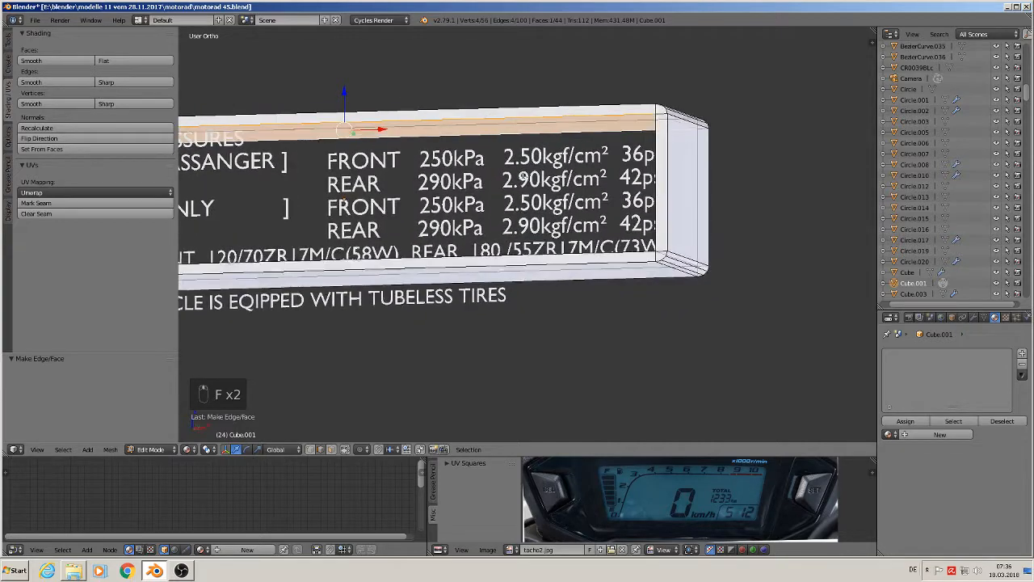
Bevel the frame opening's four inner corner edges running front to back with 3 segments and an amount of about 0.082.
{"action": "key", "text": "a"}
{"action": "scroll", "coordinate": [515, 198], "scroll_direction": "down", "scroll_amount": 2}
{"action": "middle_click_drag", "start_coordinate": [495, 203], "coordinate": [420, 212]}
{"action": "middle_click_drag", "start_coordinate": [360, 202], "coordinate": [619, 229], "text": "shift"}
{"action": "scroll", "coordinate": [552, 204], "scroll_direction": "up", "scroll_amount": 1}
{"action": "scroll", "coordinate": [551, 206], "scroll_direction": "up", "scroll_amount": 2}
{"action": "middle_click_drag", "start_coordinate": [428, 187], "coordinate": [434, 169]}
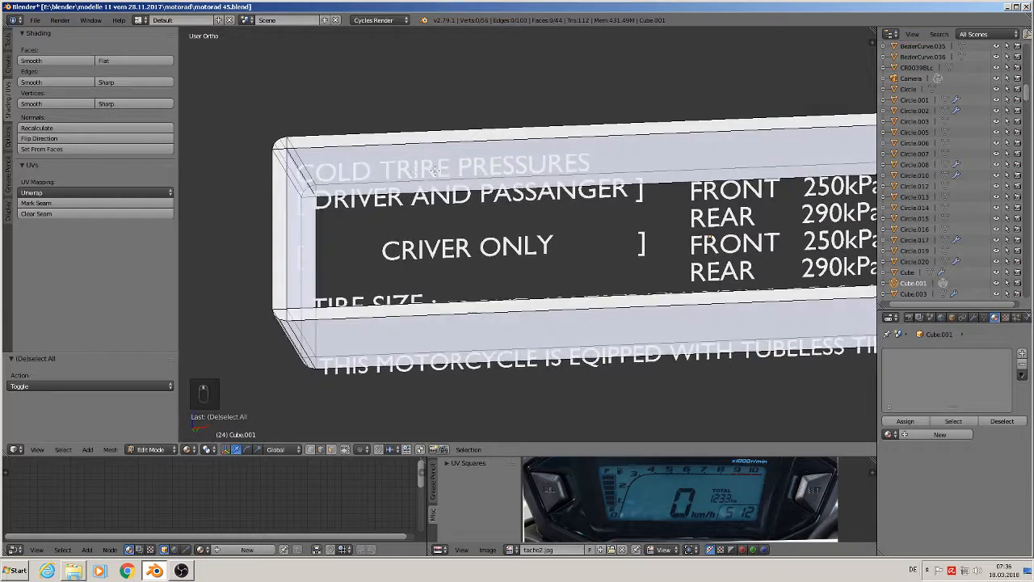
{"action": "left_click", "coordinate": [346, 450]}
{"action": "right_click", "coordinate": [300, 166]}
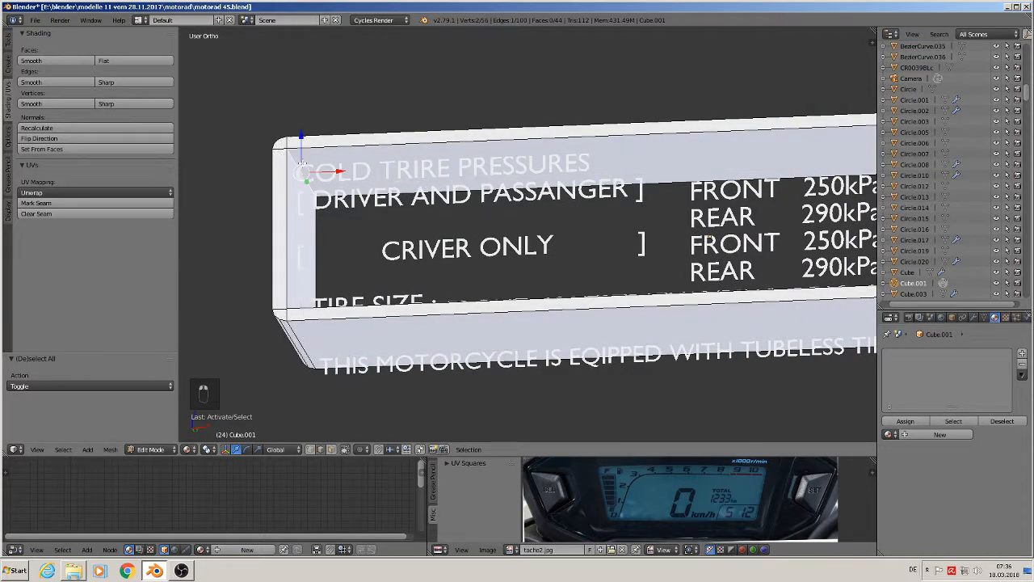
{"action": "middle_click_drag", "start_coordinate": [346, 233], "coordinate": [327, 318]}
{"action": "middle_click_drag", "start_coordinate": [760, 315], "coordinate": [600, 250], "text": "shift"}
{"action": "middle_click_drag", "start_coordinate": [671, 227], "coordinate": [638, 277]}
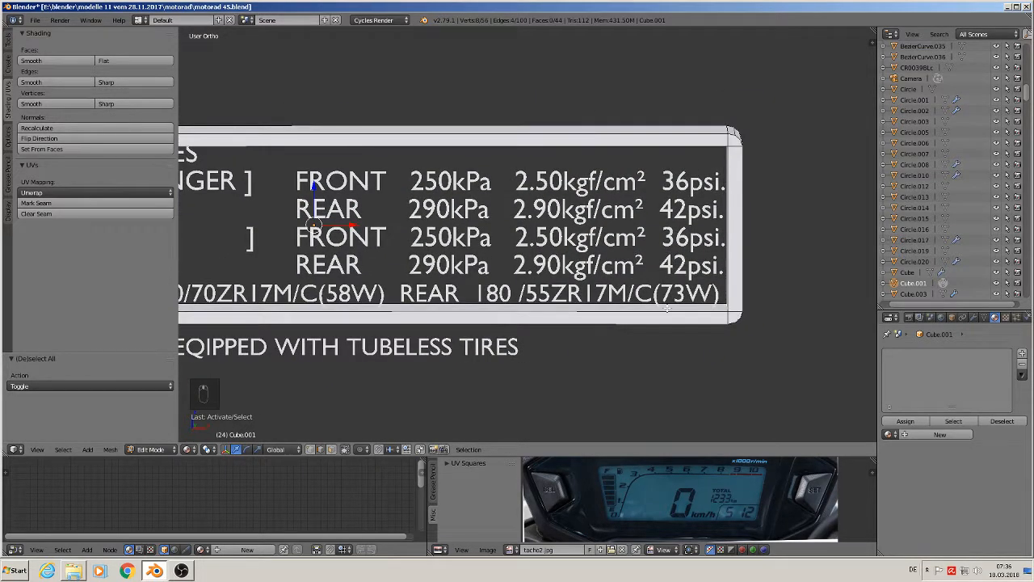
{"action": "key", "text": "ctrl+b"}
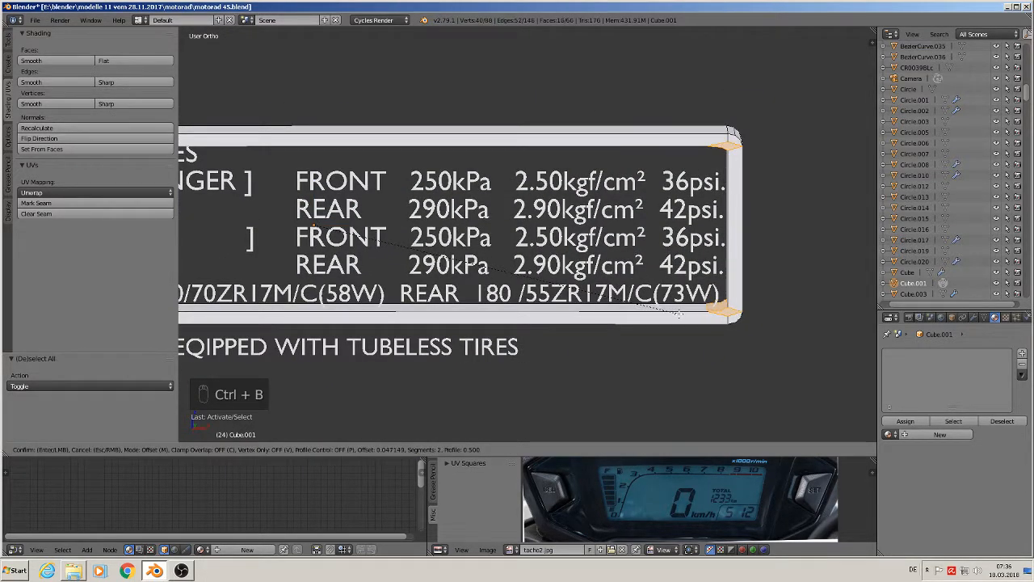
{"action": "scroll", "coordinate": [680, 315], "scroll_direction": "up", "scroll_amount": 1}
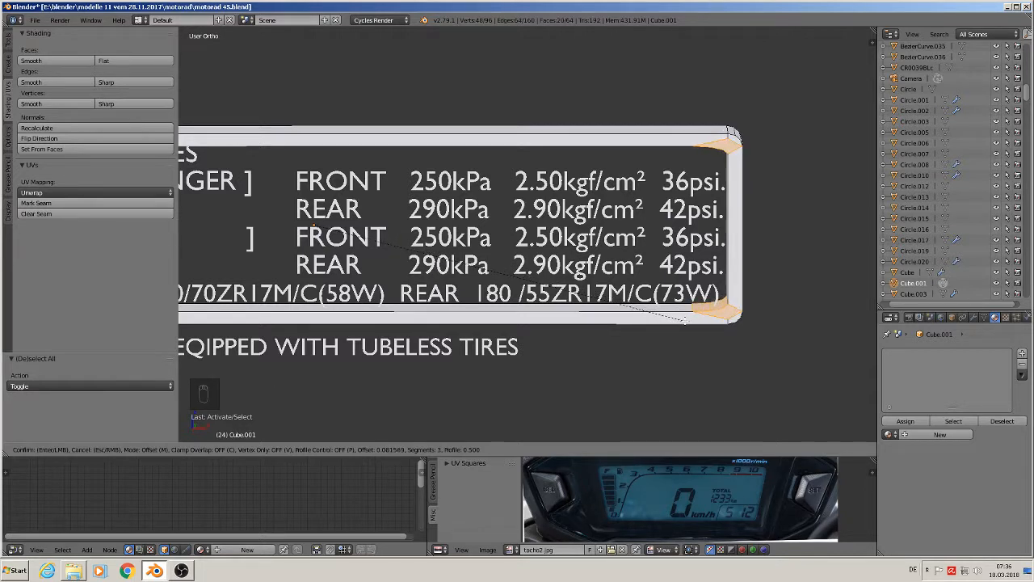
{"action": "left_click", "coordinate": [685, 321]}
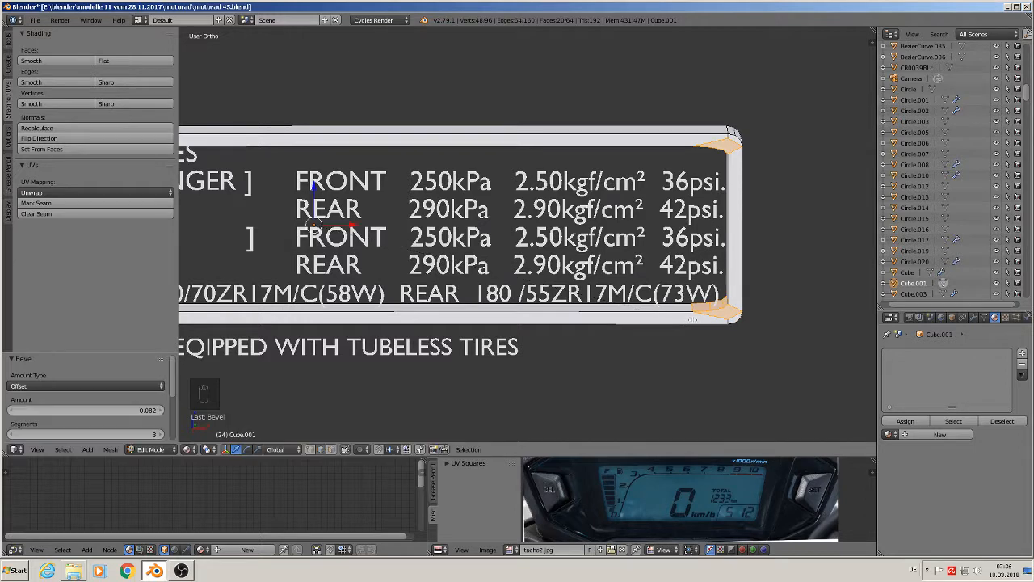
Scale the four bevelled inner corners inward along the X axis by a factor of about 0.409.
{"action": "middle_click_drag", "start_coordinate": [706, 292], "coordinate": [752, 266], "text": "shift"}
{"action": "scroll", "coordinate": [750, 267], "scroll_direction": "down", "scroll_amount": 4}
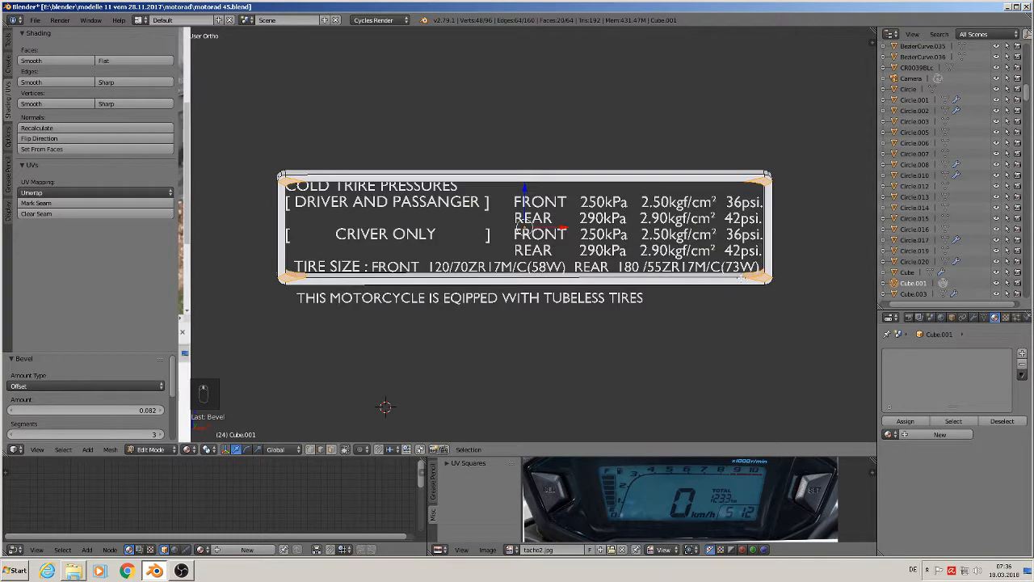
{"action": "key", "text": "s"}
{"action": "key", "text": "x"}
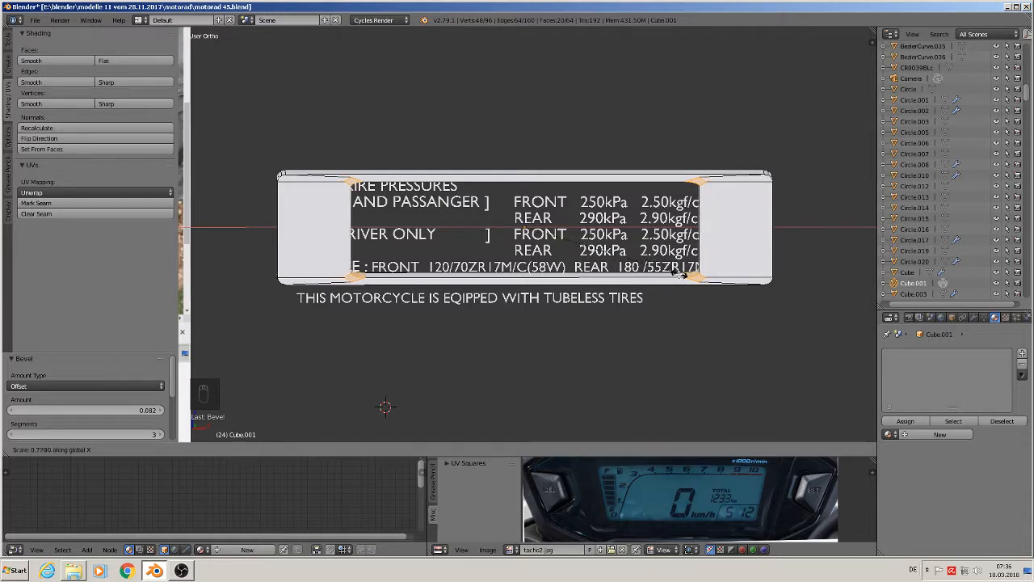
{"action": "left_click", "coordinate": [605, 266]}
{"action": "scroll", "coordinate": [639, 242], "scroll_direction": "up", "scroll_amount": 2}
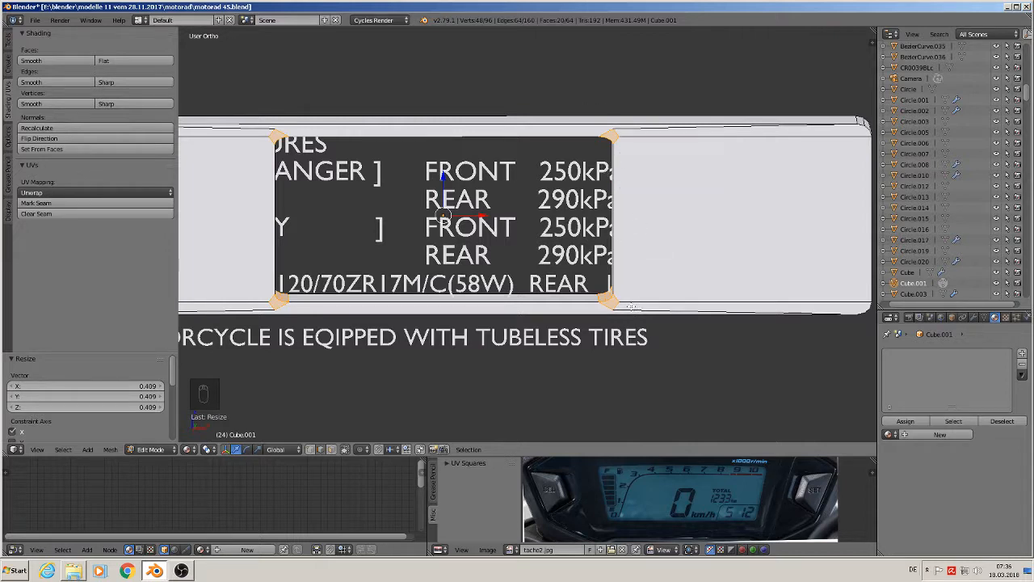
Select the two right inner corners through the mesh in front view and move them about 1.136 outward along X.
{"action": "left_click", "coordinate": [346, 451]}
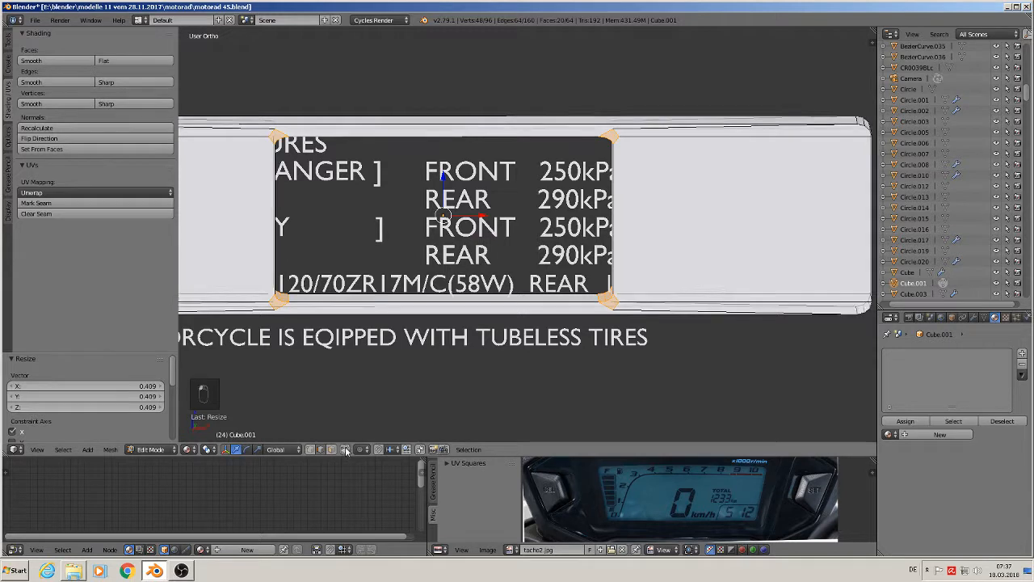
{"action": "key", "text": "KP_1"}
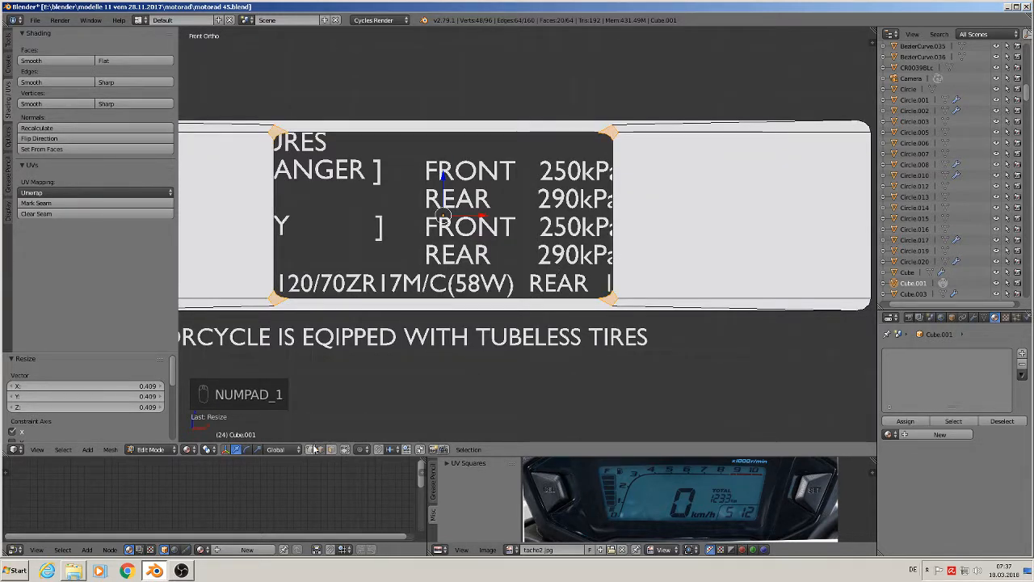
{"action": "key", "text": "a"}
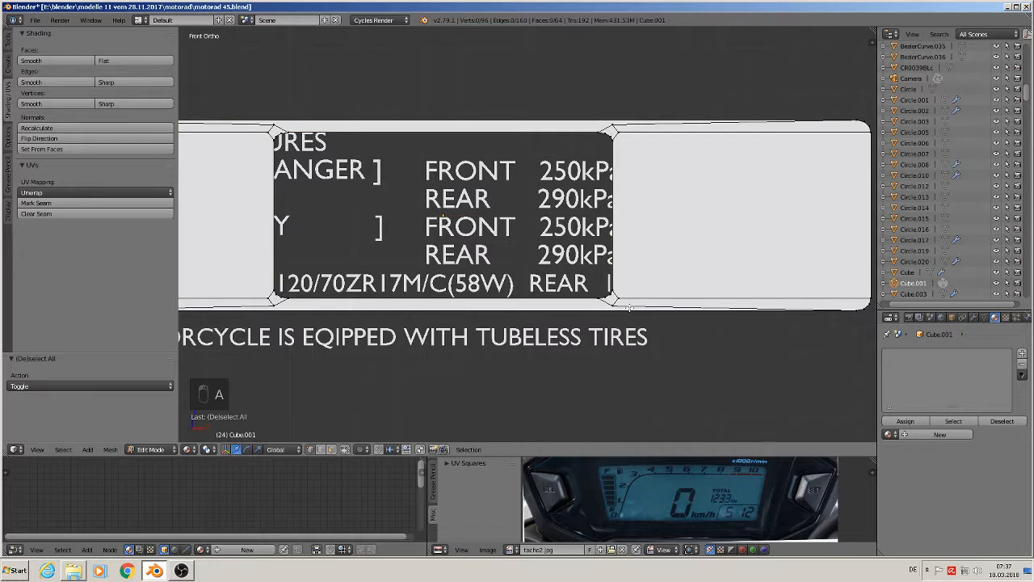
{"action": "key", "text": "c"}
{"action": "left_click", "coordinate": [610, 294]}
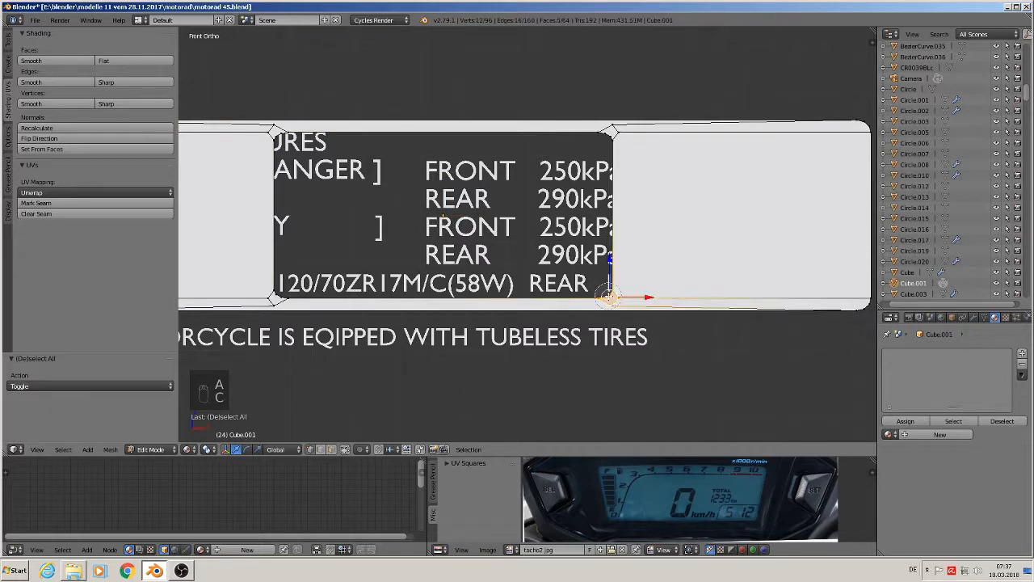
{"action": "left_click", "coordinate": [613, 134]}
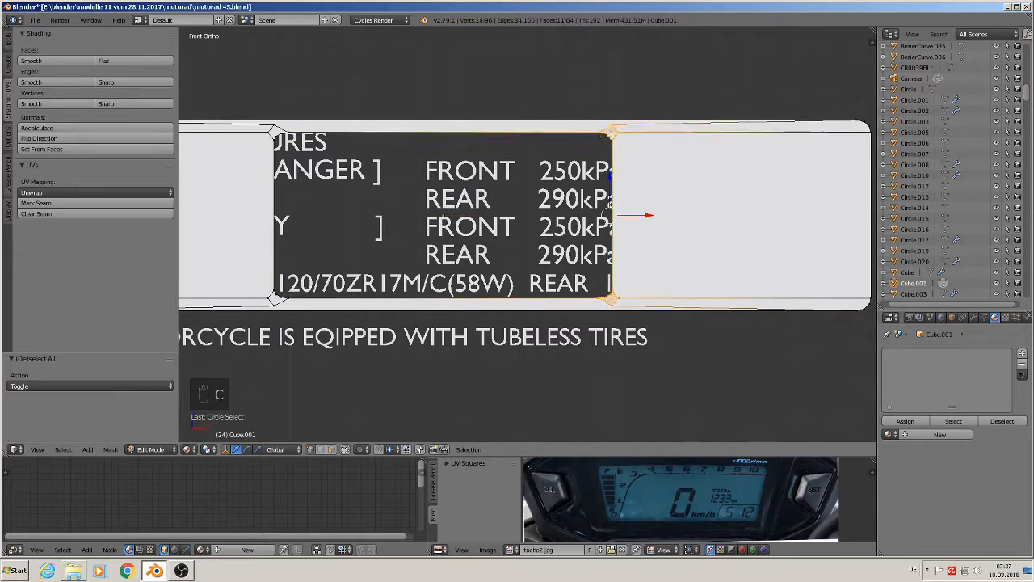
{"action": "left_click_drag", "start_coordinate": [652, 212], "coordinate": [200, 207]}
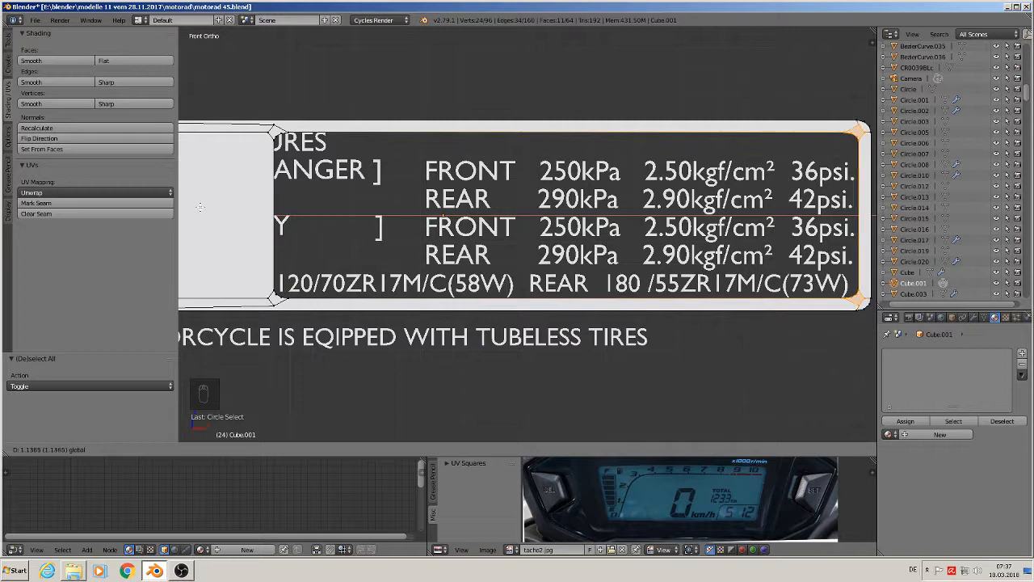
{"action": "left_click", "coordinate": [200, 207]}
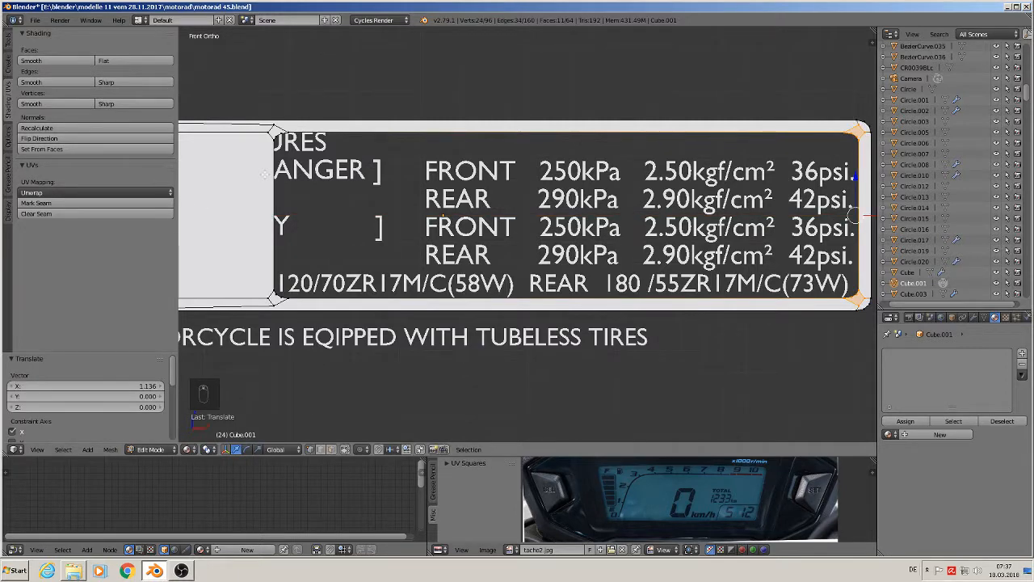
Circle-select the two left inner corners of the frame and move them about -1.139 along X.
{"action": "middle_click_drag", "start_coordinate": [294, 176], "coordinate": [467, 164], "text": "shift"}
{"action": "key", "text": "a"}
{"action": "key", "text": "c"}
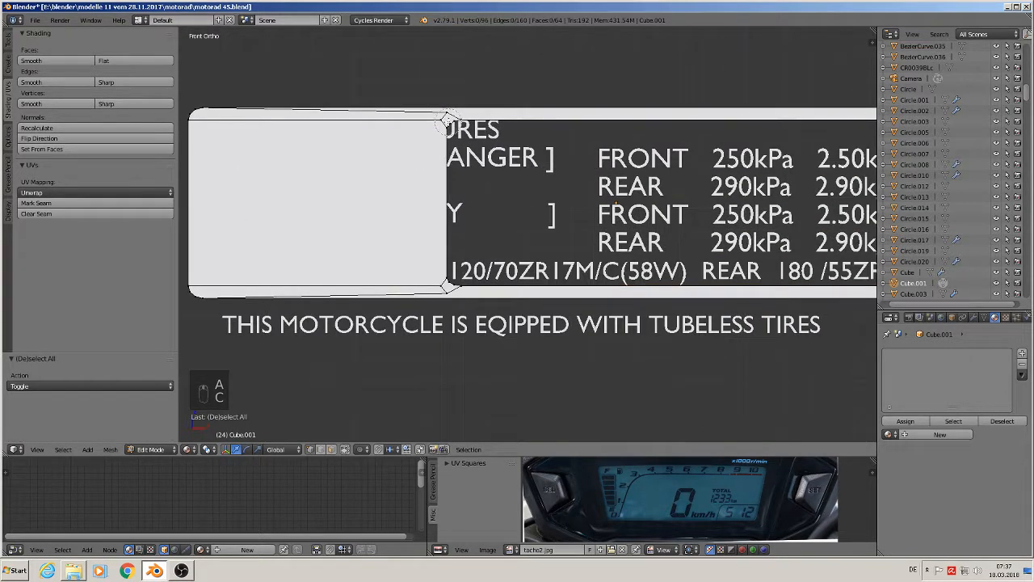
{"action": "left_click_drag", "start_coordinate": [446, 122], "coordinate": [450, 285]}
{"action": "right_click", "coordinate": [449, 283]}
{"action": "key", "text": "g"}
{"action": "key", "text": "x"}
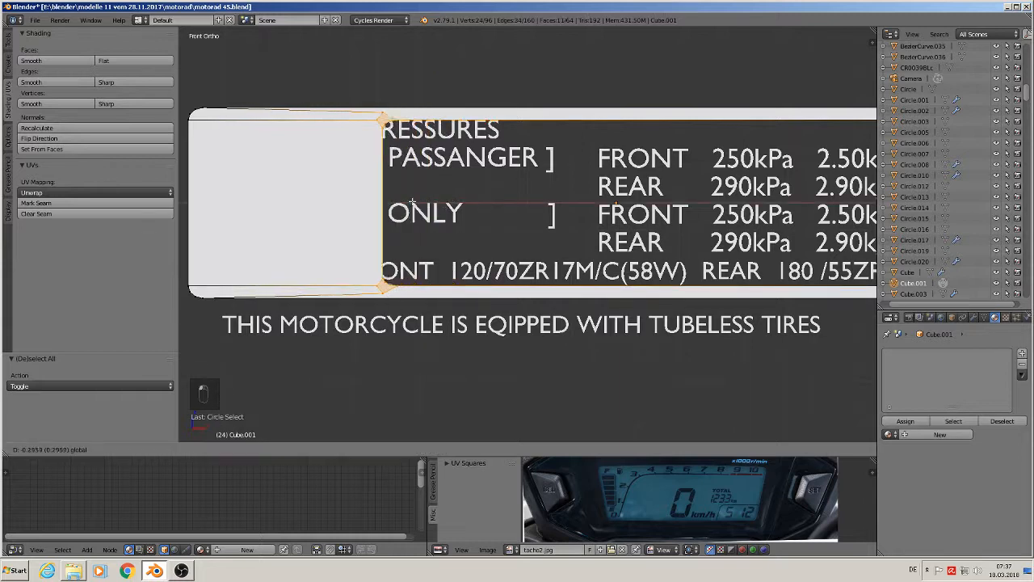
{"action": "left_click", "coordinate": [239, 195]}
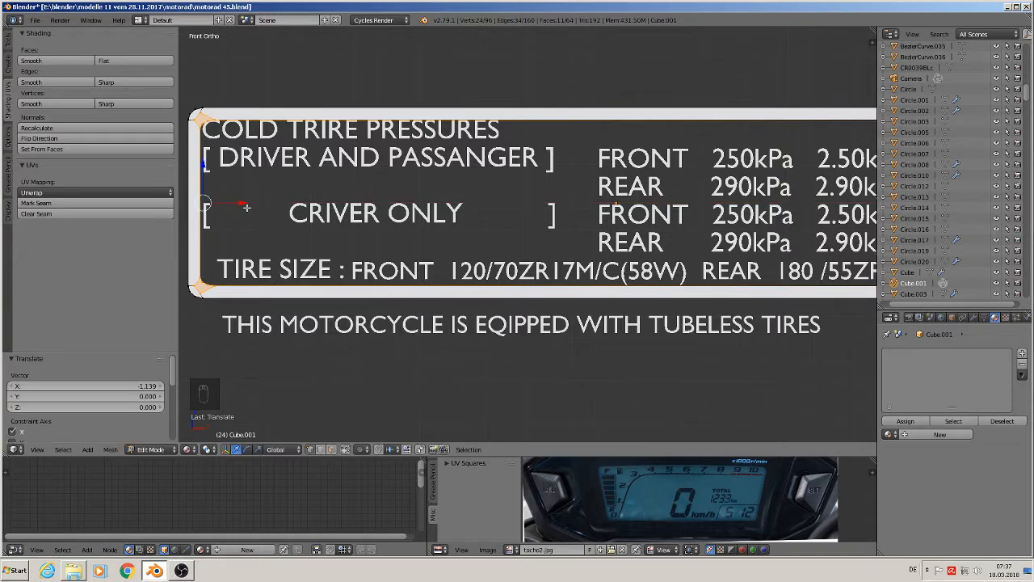
Leave Edit Mode and compare the frame's shape with the tire information label in the reference photo.
{"action": "key", "text": "Tab"}
{"action": "scroll", "coordinate": [239, 195], "scroll_direction": "down", "scroll_amount": 3}
{"action": "middle_click_drag", "start_coordinate": [386, 249], "coordinate": [521, 241], "text": "shift"}
{"action": "scroll", "coordinate": [462, 232], "scroll_direction": "down", "scroll_amount": 2}
{"action": "middle_click_drag", "start_coordinate": [299, 227], "coordinate": [526, 245], "text": "shift"}
{"action": "middle_click_drag", "start_coordinate": [345, 251], "coordinate": [439, 232], "text": "shift"}
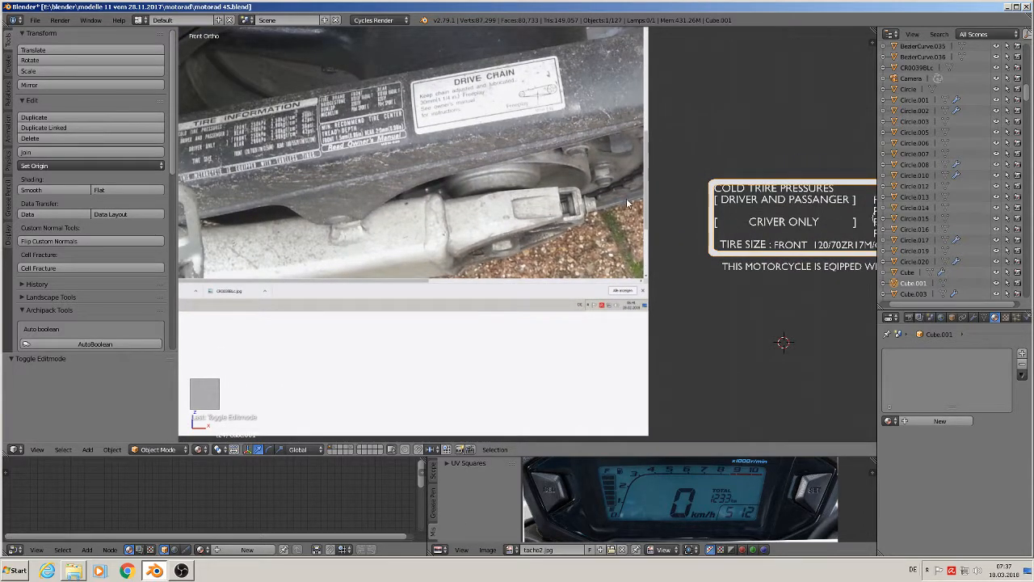
{"action": "middle_click_drag", "start_coordinate": [627, 203], "coordinate": [357, 204], "text": "shift"}
{"action": "scroll", "coordinate": [611, 214], "scroll_direction": "up", "scroll_amount": 4}
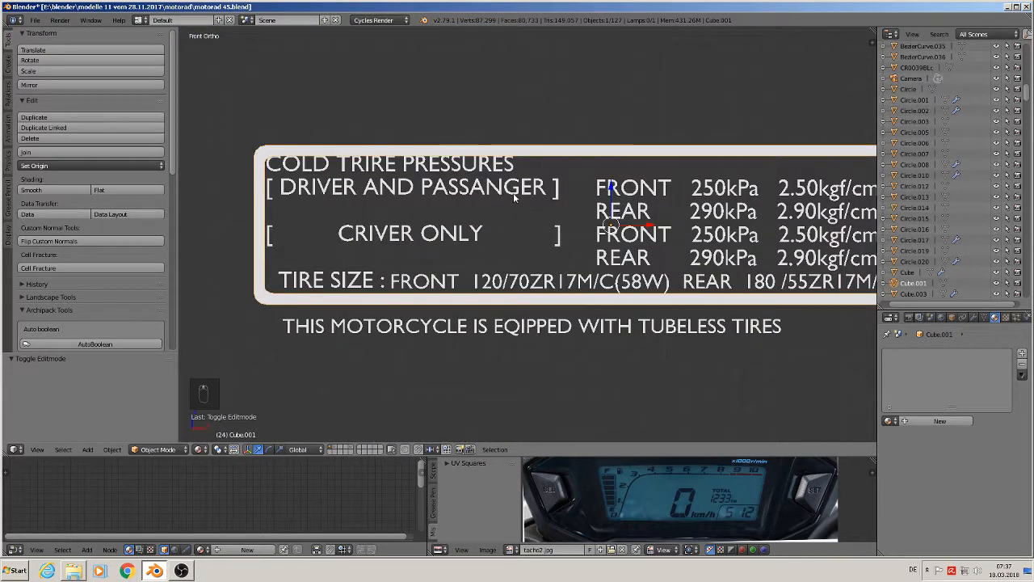
Return to Edit Mode and select the inner edge loop around the frame's opening, including its rounded corners, in vertex mode.
{"action": "key", "text": "Tab"}
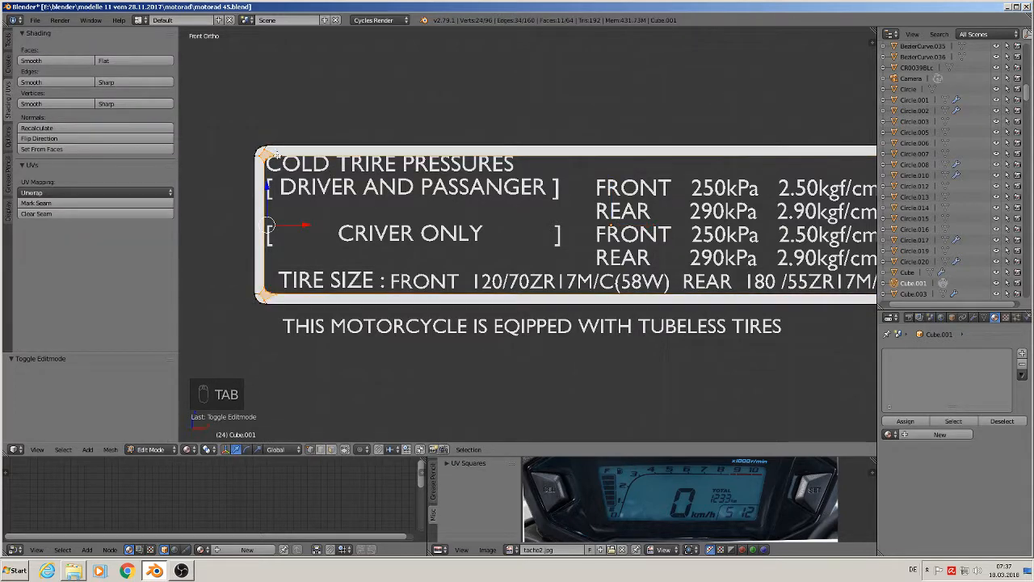
{"action": "scroll", "coordinate": [685, 259], "scroll_direction": "down", "scroll_amount": 2}
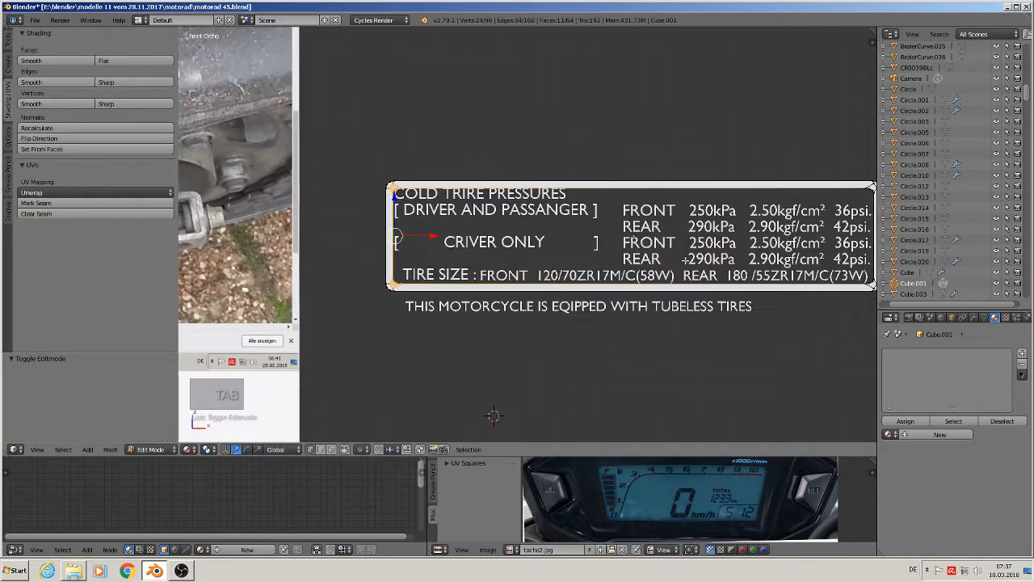
{"action": "middle_click_drag", "start_coordinate": [417, 415], "coordinate": [301, 415], "text": "shift"}
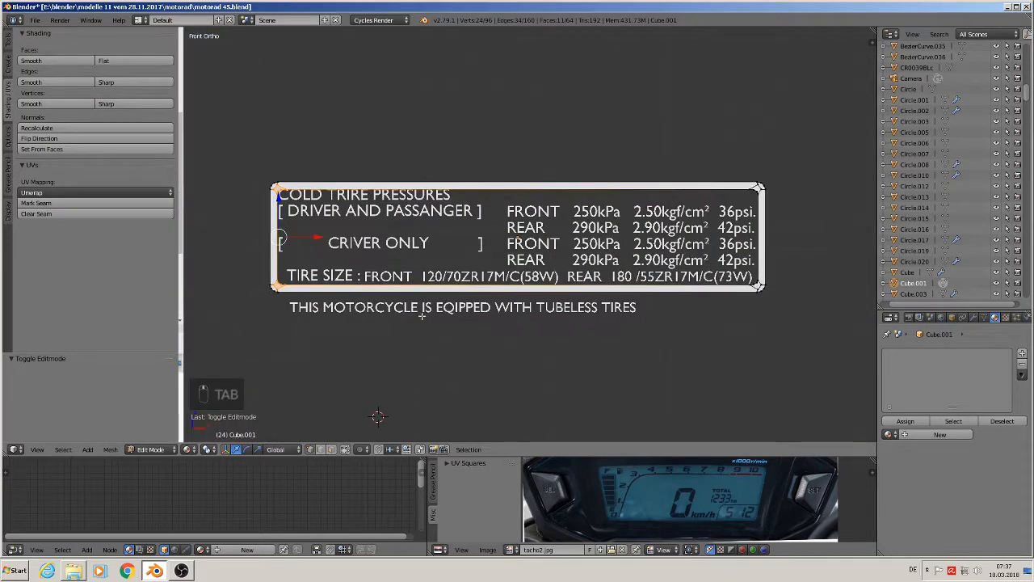
{"action": "left_click", "coordinate": [322, 450]}
{"action": "right_click", "coordinate": [548, 193], "text": "alt"}
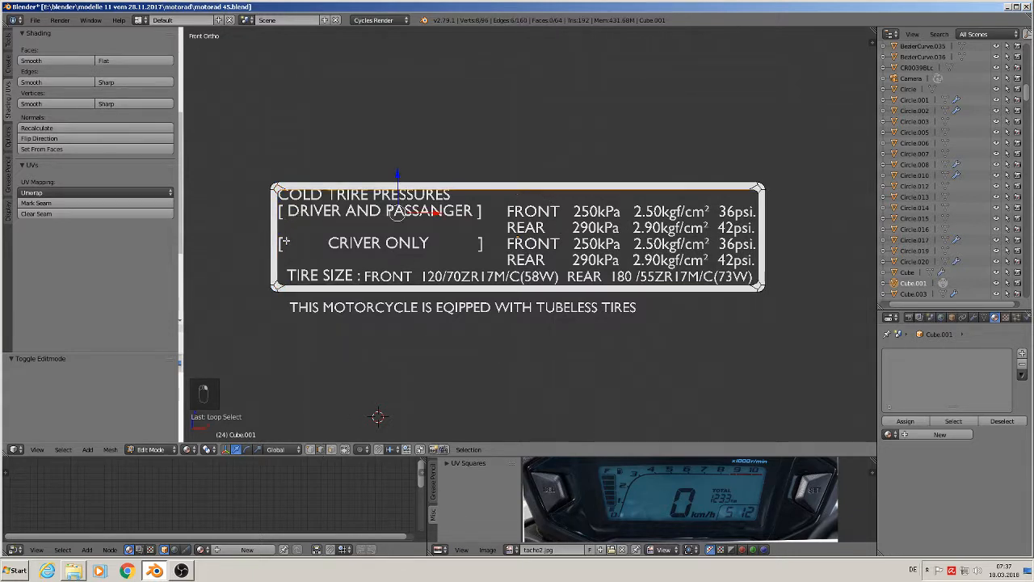
{"action": "right_click", "coordinate": [327, 276], "text": "alt+shift"}
{"action": "right_click", "coordinate": [761, 255], "text": "alt+shift"}
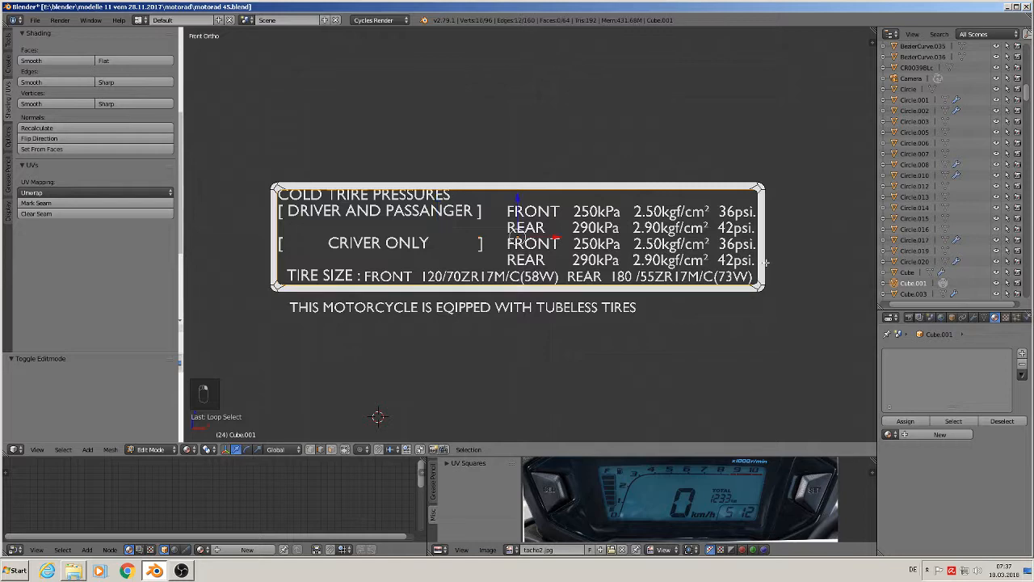
{"action": "scroll", "coordinate": [768, 267], "scroll_direction": "up", "scroll_amount": 10}
{"action": "scroll", "coordinate": [683, 286], "scroll_direction": "up", "scroll_amount": 1}
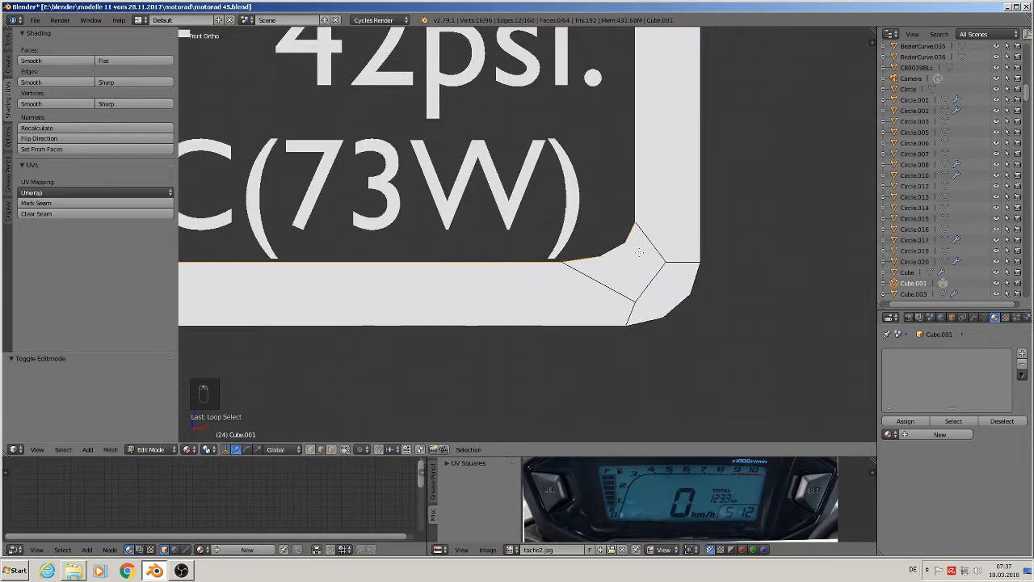
{"action": "left_click", "coordinate": [310, 449]}
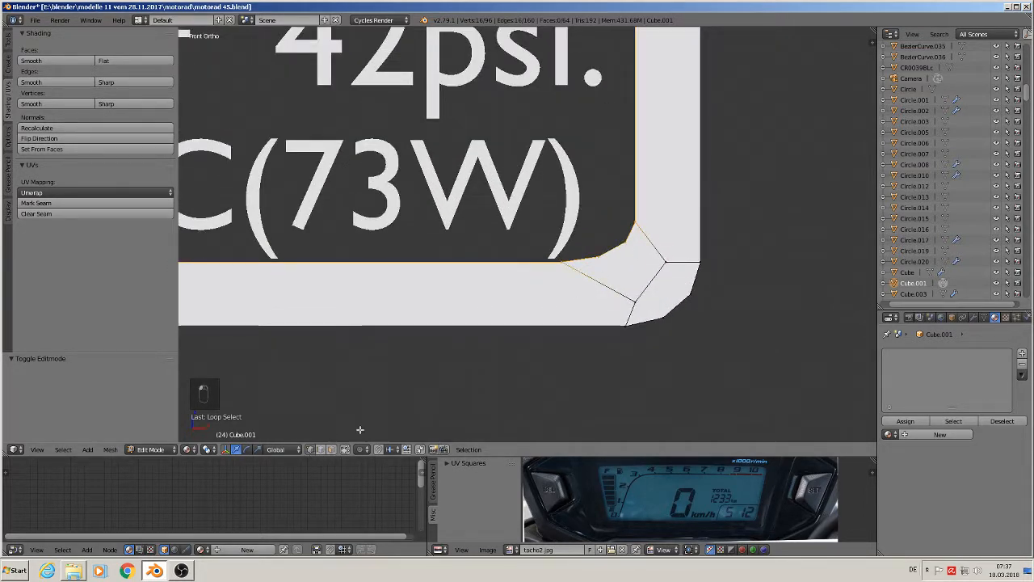
{"action": "scroll", "coordinate": [583, 273], "scroll_direction": "down", "scroll_amount": 8}
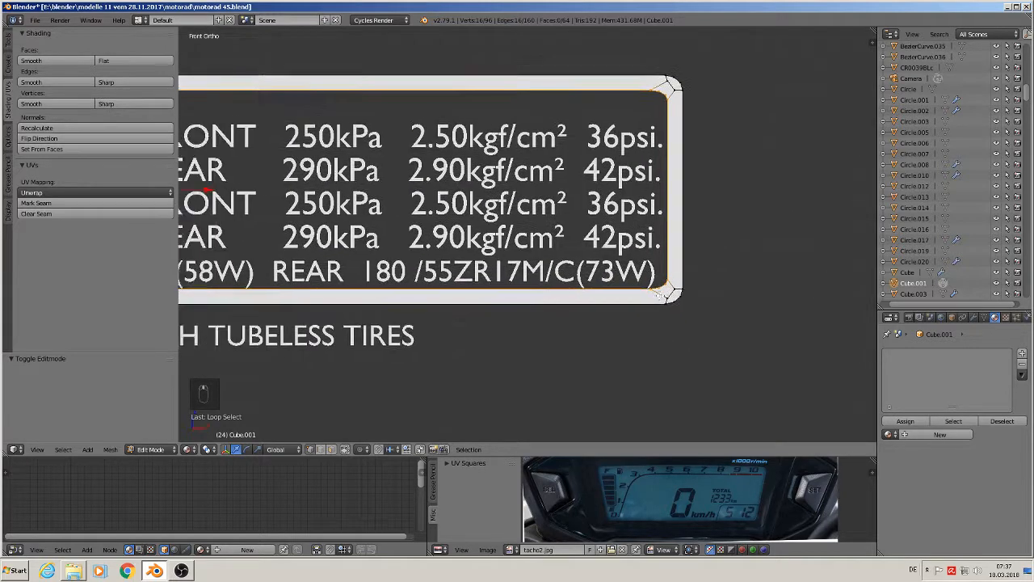
{"action": "scroll", "coordinate": [823, 295], "scroll_direction": "down", "scroll_amount": 3}
{"action": "scroll", "coordinate": [820, 296], "scroll_direction": "up", "scroll_amount": 1}
{"action": "scroll", "coordinate": [818, 310], "scroll_direction": "down", "scroll_amount": 1}
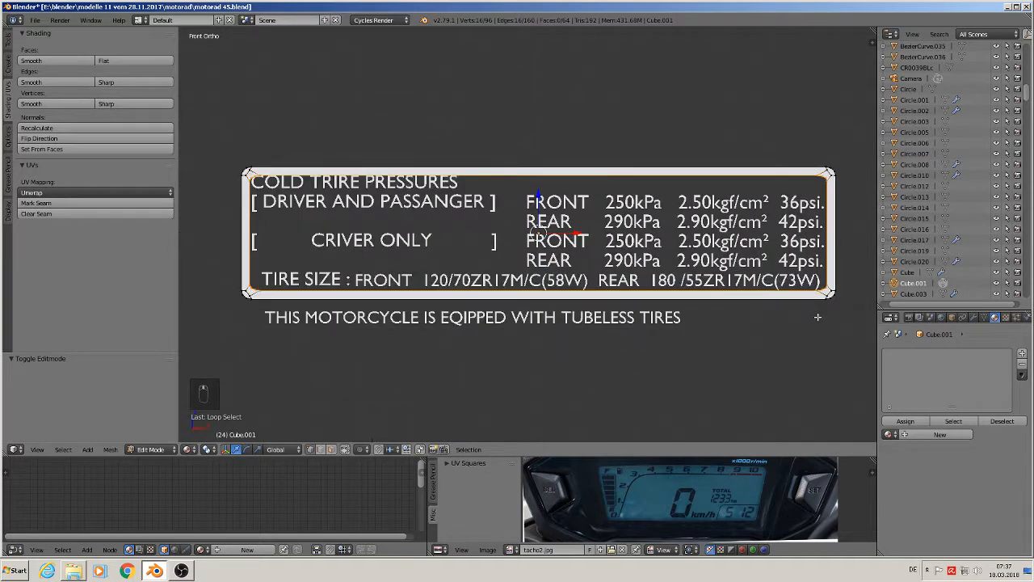
{"action": "key", "text": "s"}
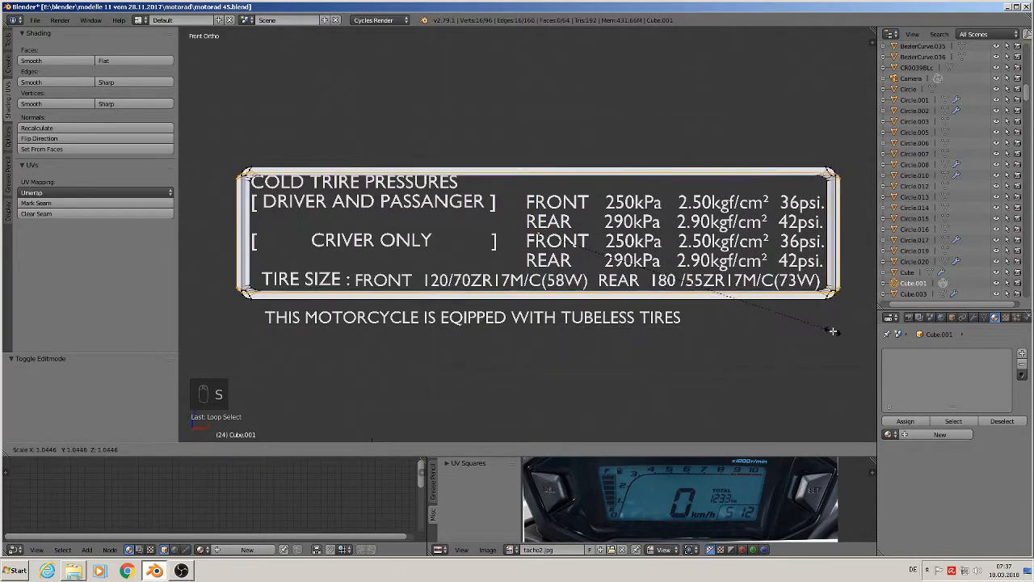
{"action": "left_click", "coordinate": [814, 324]}
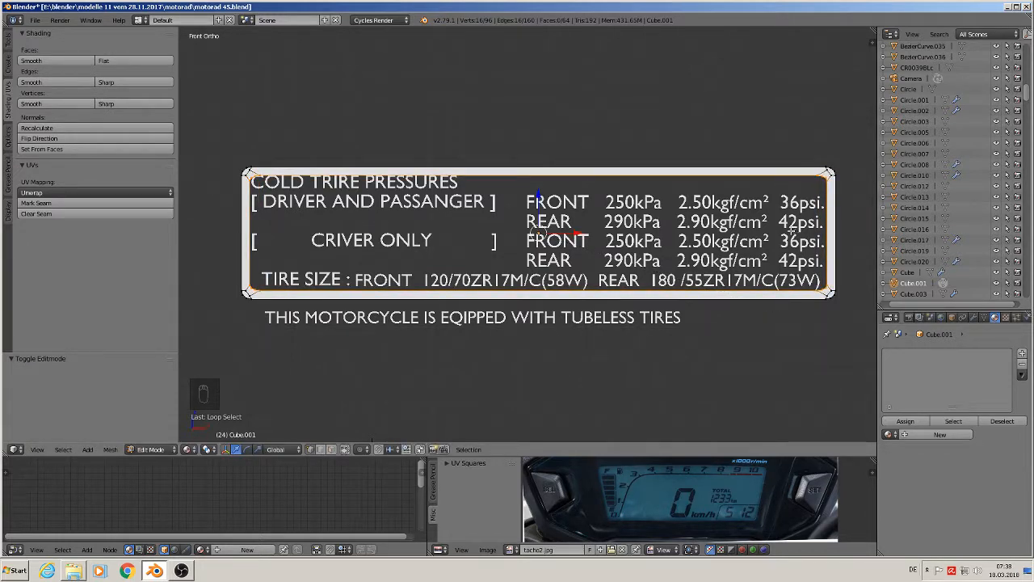
{"action": "key", "text": "x"}
Circle-select the vertices at all four inner corners of the frame and scale the inner edge loops by about 1.026.
{"action": "key", "text": "c"}
{"action": "left_click", "coordinate": [817, 184]}
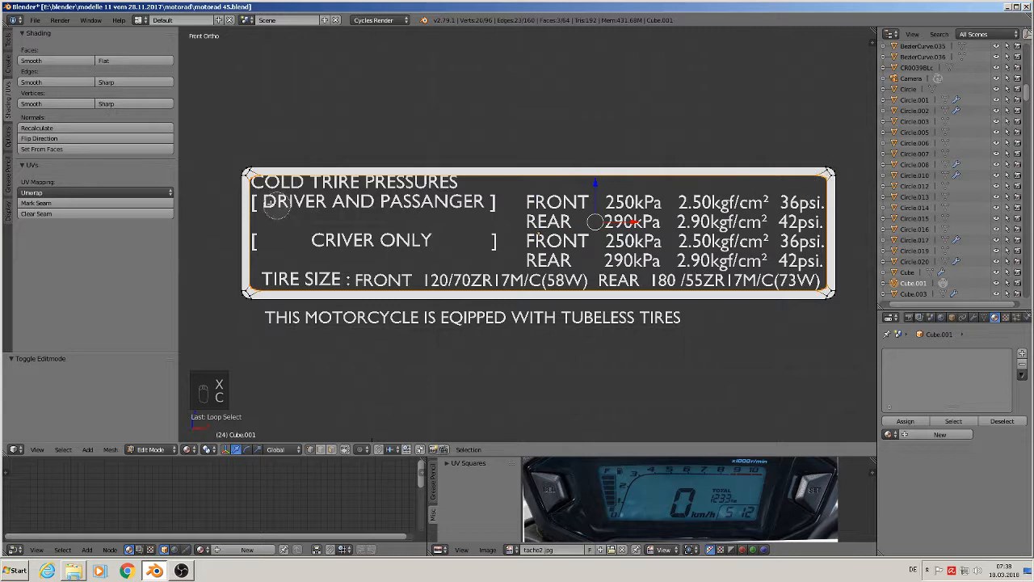
{"action": "mouse_move", "coordinate": [275, 202]}
{"action": "left_mouse_down"}
{"action": "mouse_move", "coordinate": [253, 181]}
{"action": "mouse_move", "coordinate": [261, 195]}
{"action": "left_mouse_up"}
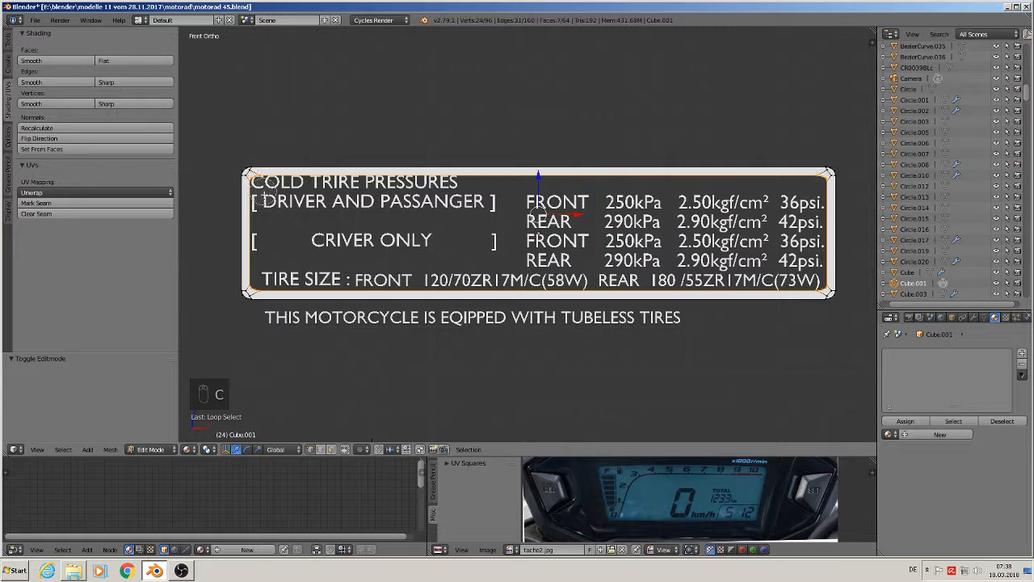
{"action": "left_click", "coordinate": [260, 278]}
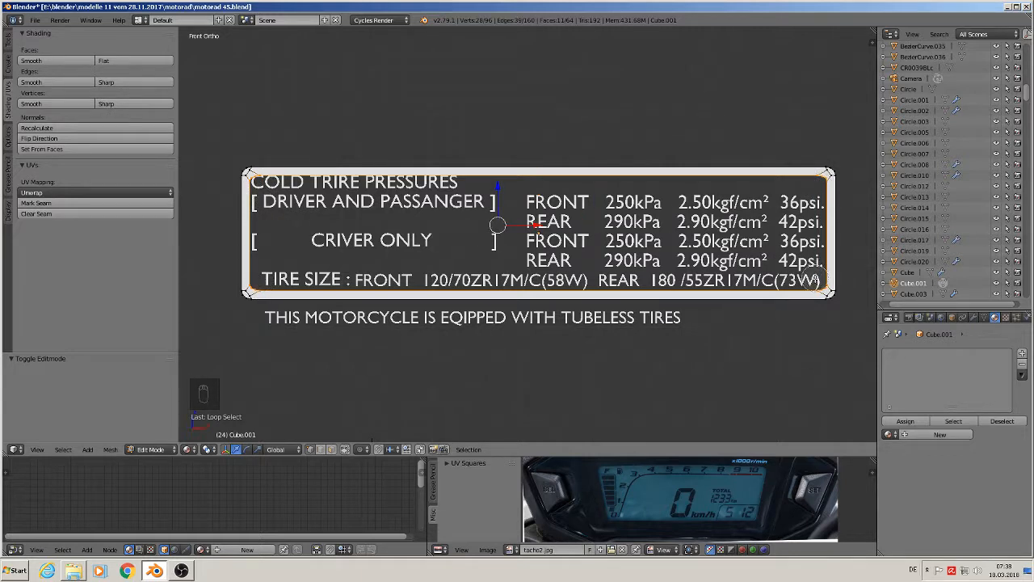
{"action": "left_click", "coordinate": [816, 281]}
{"action": "right_click", "coordinate": [823, 291]}
{"action": "key", "text": "s"}
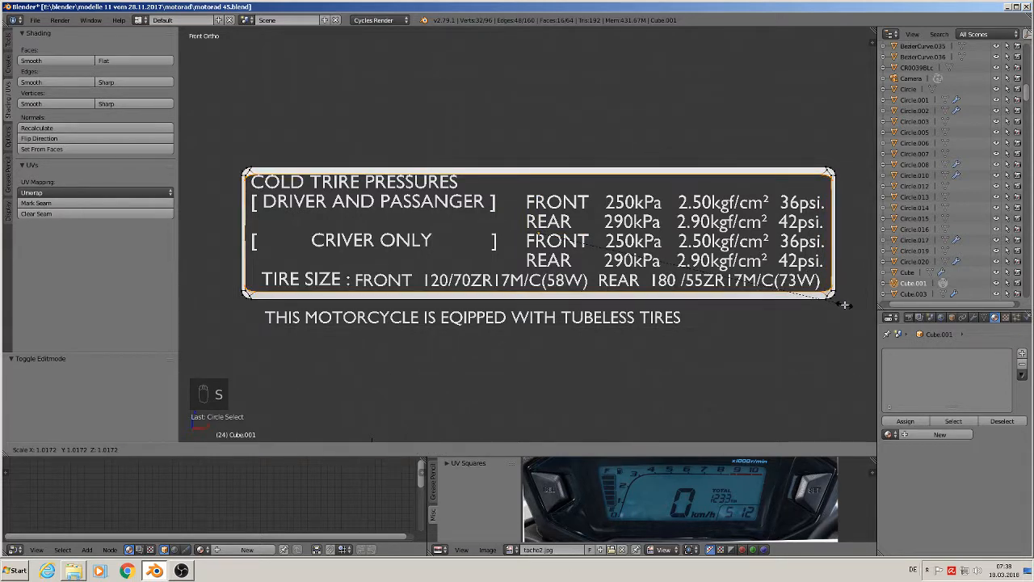
{"action": "left_click", "coordinate": [847, 304]}
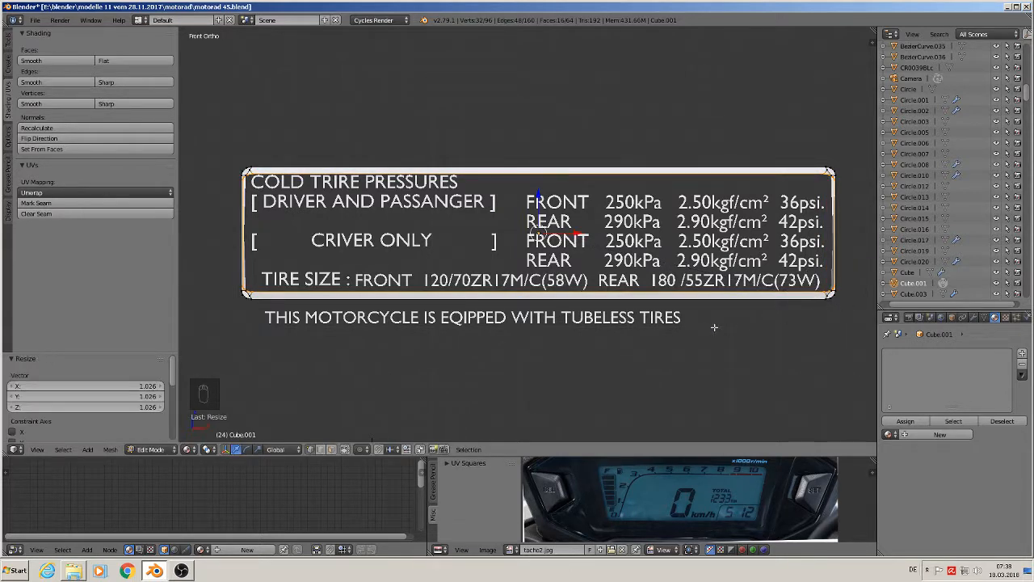
Scale the frame's inner edge loops along Z by about 1.11 and leave Edit Mode.
{"action": "key", "text": "s"}
{"action": "key", "text": "z"}
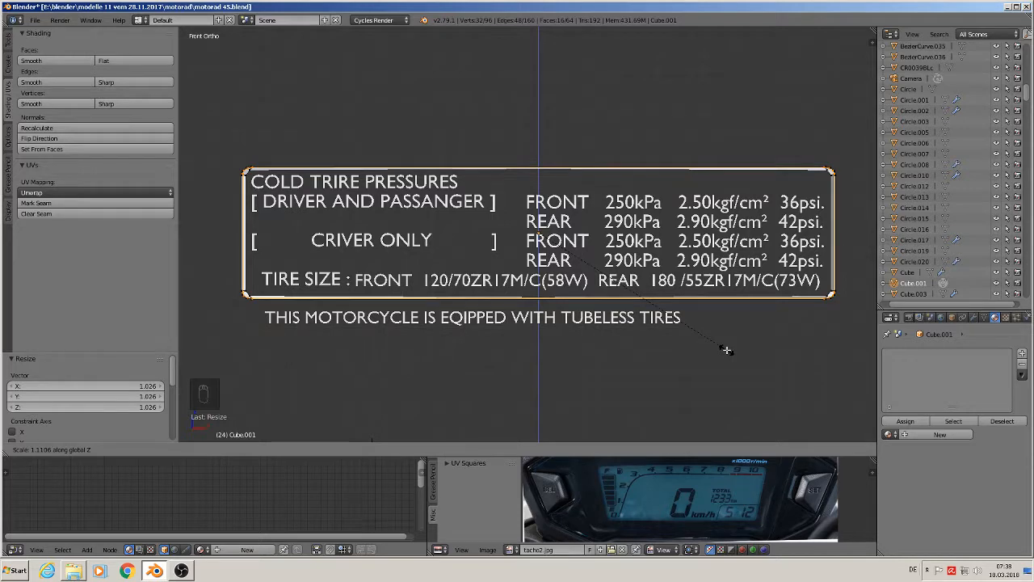
{"action": "left_click", "coordinate": [725, 350]}
{"action": "key", "text": "Tab"}
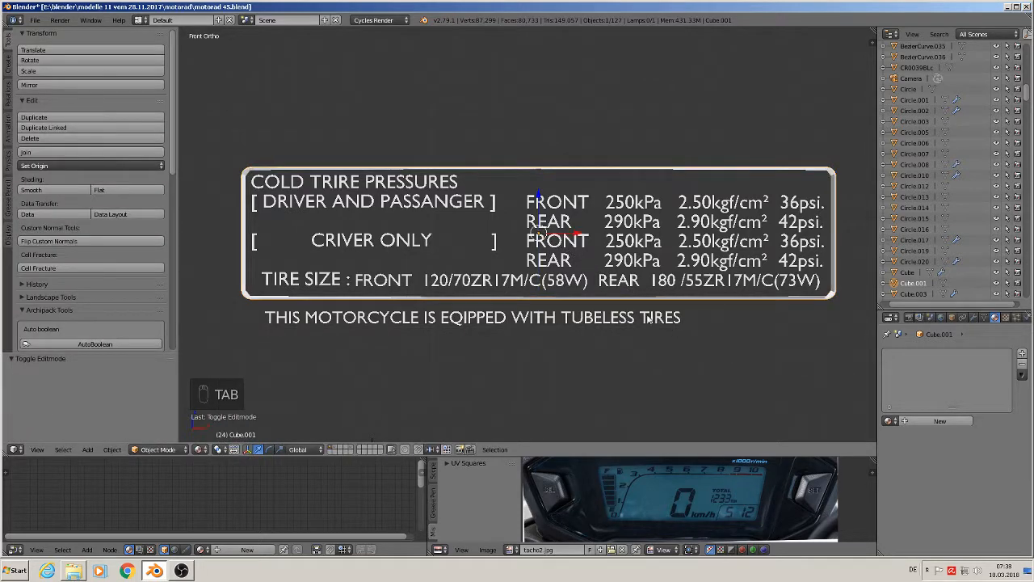
Return to Edit Mode in top orthographic view, box-select all vertices along the frame's rear edge and delete them.
{"action": "middle_click_drag", "start_coordinate": [644, 320], "coordinate": [557, 306]}
{"action": "key", "text": "Tab"}
{"action": "middle_click_drag", "start_coordinate": [438, 398], "coordinate": [400, 381]}
{"action": "key", "text": "KP_7"}
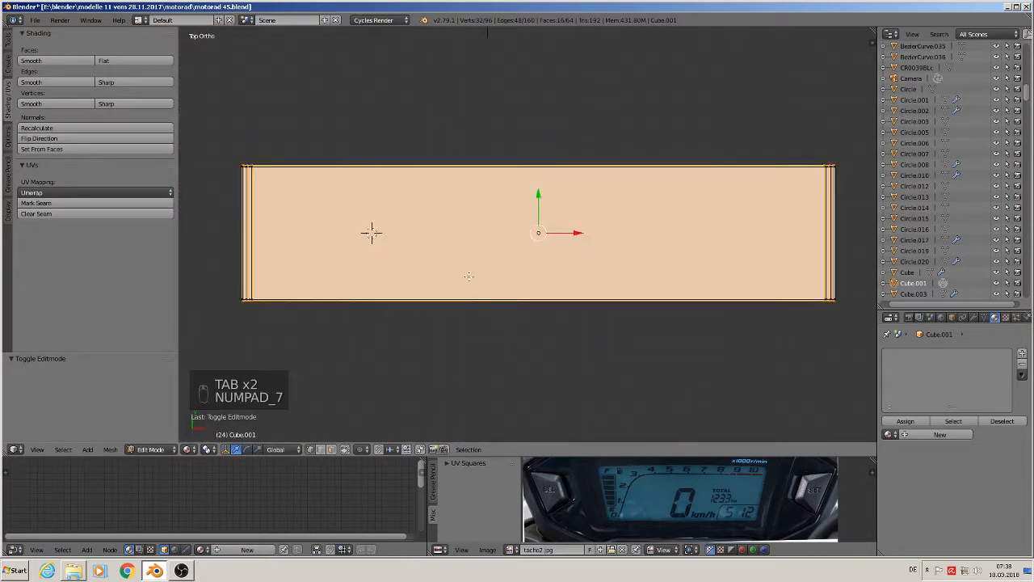
{"action": "scroll", "coordinate": [580, 233], "scroll_direction": "down", "scroll_amount": 2}
{"action": "key", "text": "a"}
{"action": "key", "text": "a"}
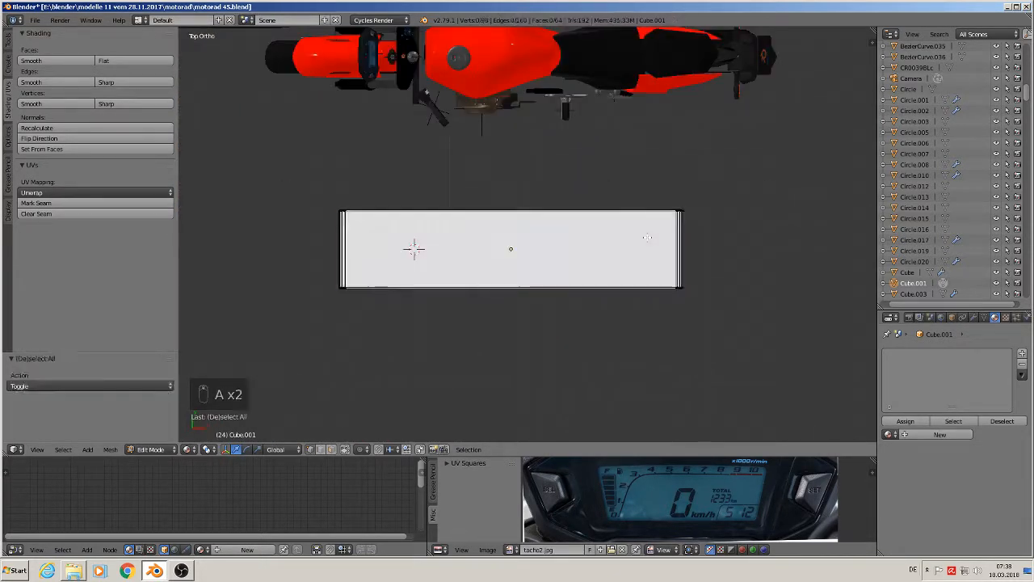
{"action": "key", "text": "b"}
{"action": "left_click_drag", "start_coordinate": [725, 236], "coordinate": [286, 197]}
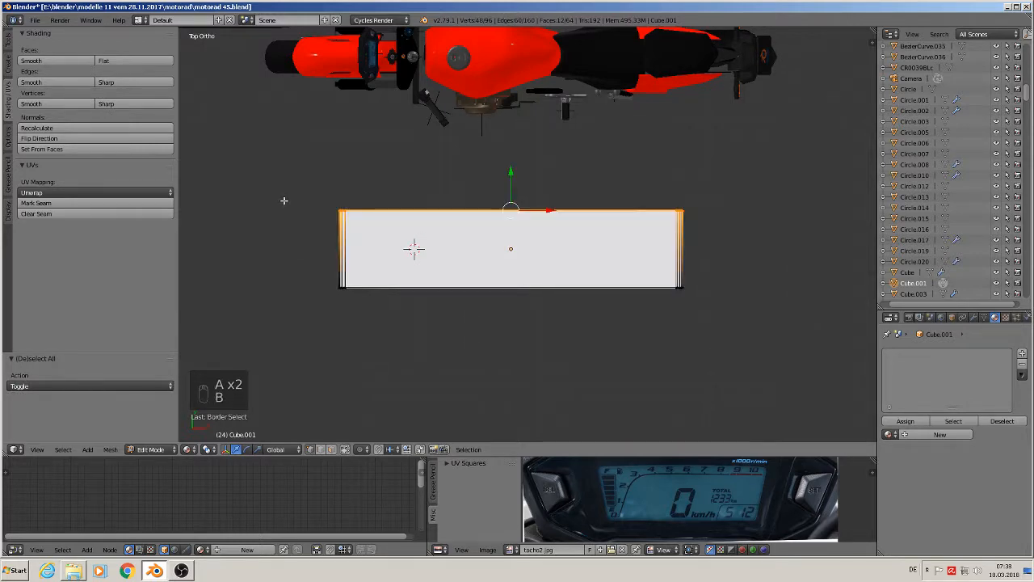
{"action": "key", "text": "x"}
{"action": "left_click", "coordinate": [270, 152]}
In front view, delete the stray inner vertex at the upper end of the frame's upper-right corner.
{"action": "middle_click_drag", "start_coordinate": [503, 237], "coordinate": [555, 219]}
{"action": "key", "text": "KP_1"}
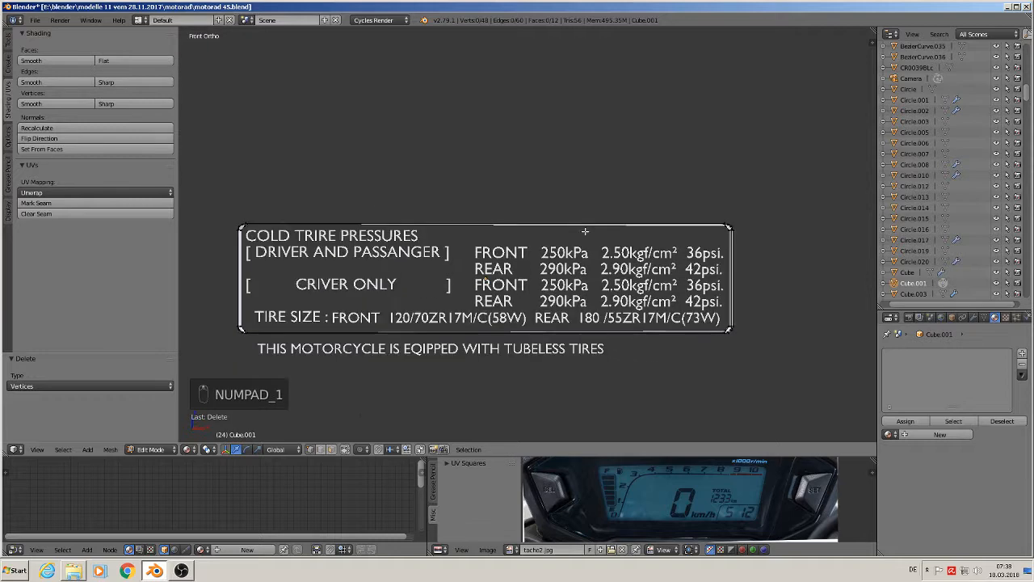
{"action": "scroll", "coordinate": [602, 243], "scroll_direction": "up", "scroll_amount": 5}
{"action": "scroll", "coordinate": [566, 239], "scroll_direction": "up", "scroll_amount": 6}
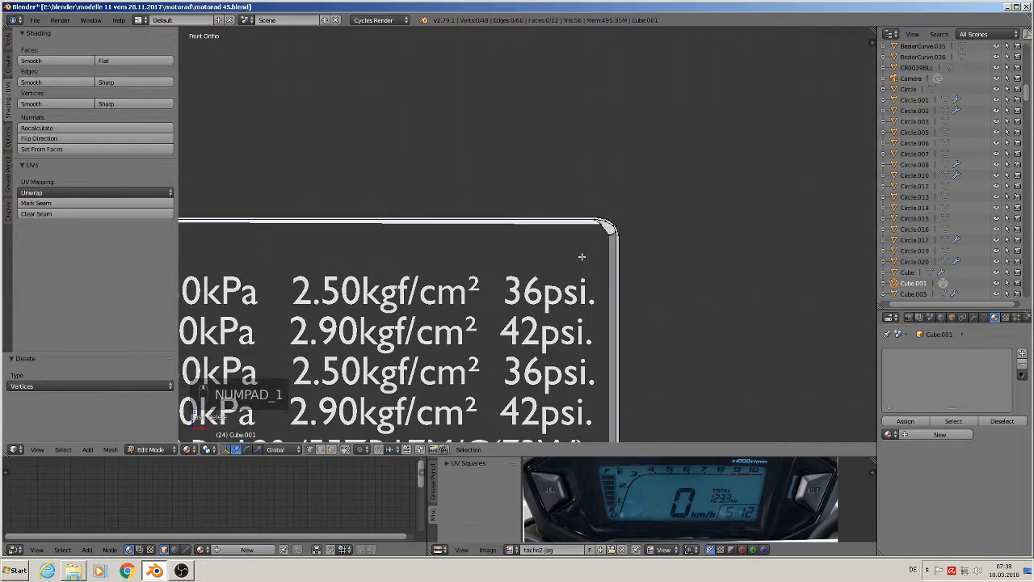
{"action": "scroll", "coordinate": [566, 239], "scroll_direction": "up", "scroll_amount": 2}
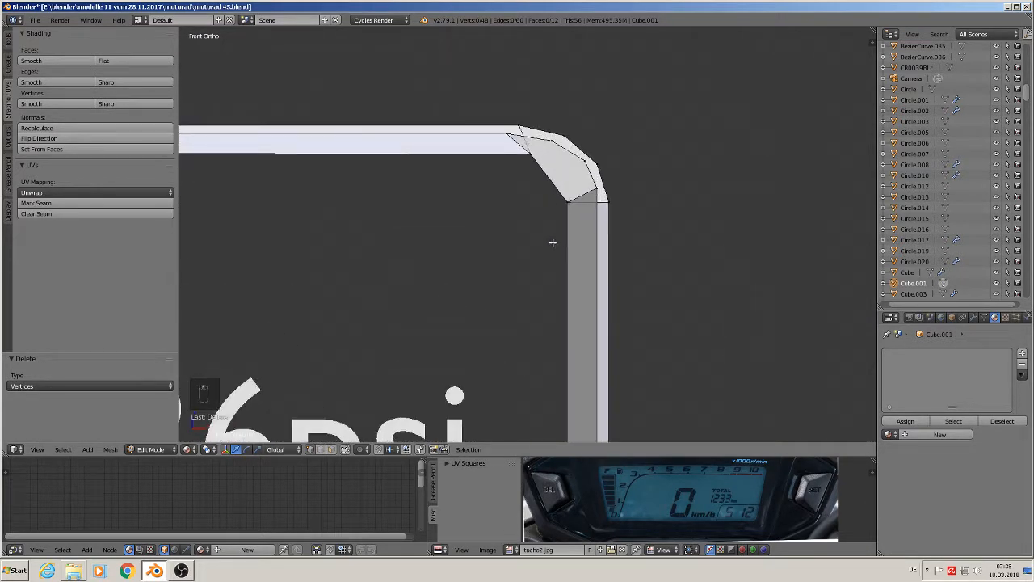
{"action": "left_click", "coordinate": [507, 136]}
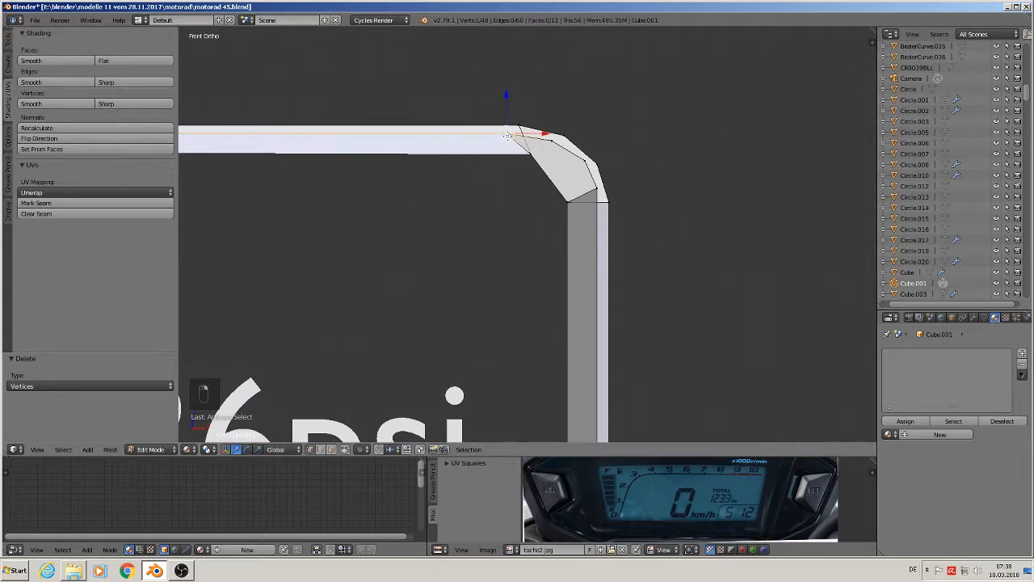
{"action": "key", "text": "g"}
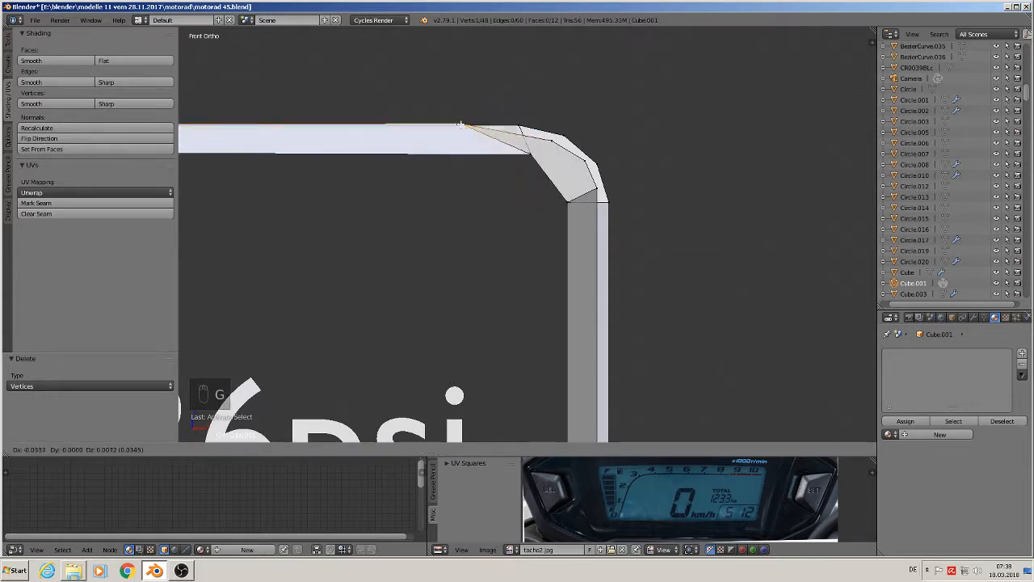
{"action": "right_click", "coordinate": [485, 152]}
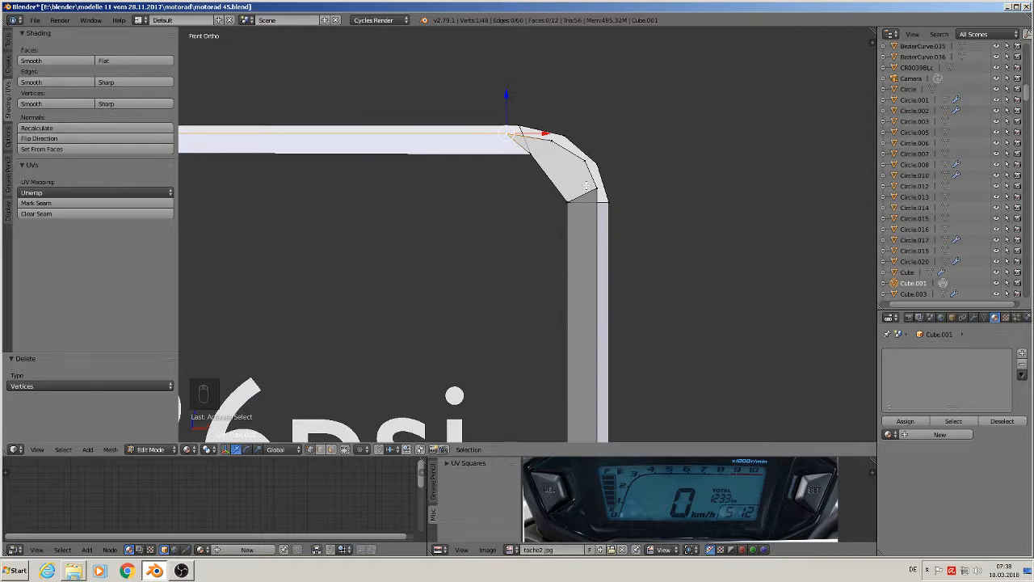
{"action": "key", "text": "x"}
{"action": "left_click", "coordinate": [533, 156]}
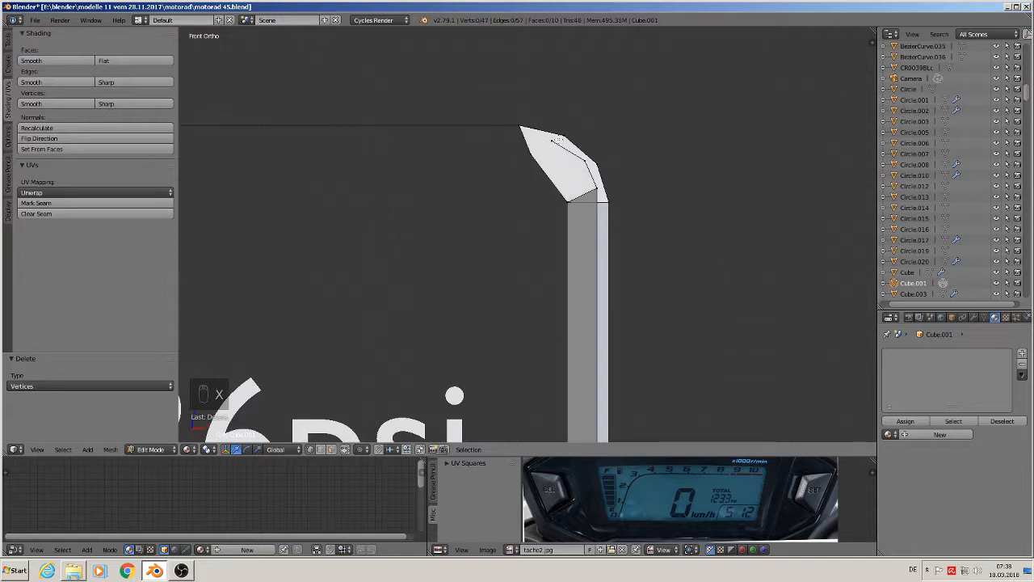
Select the remaining vertices of the inner arc at the frame's upper-right corner and delete them.
{"action": "right_click", "coordinate": [588, 161], "text": "shift"}
{"action": "right_click", "coordinate": [601, 192], "text": "shift"}
{"action": "key", "text": "x"}
{"action": "left_click", "coordinate": [602, 195]}
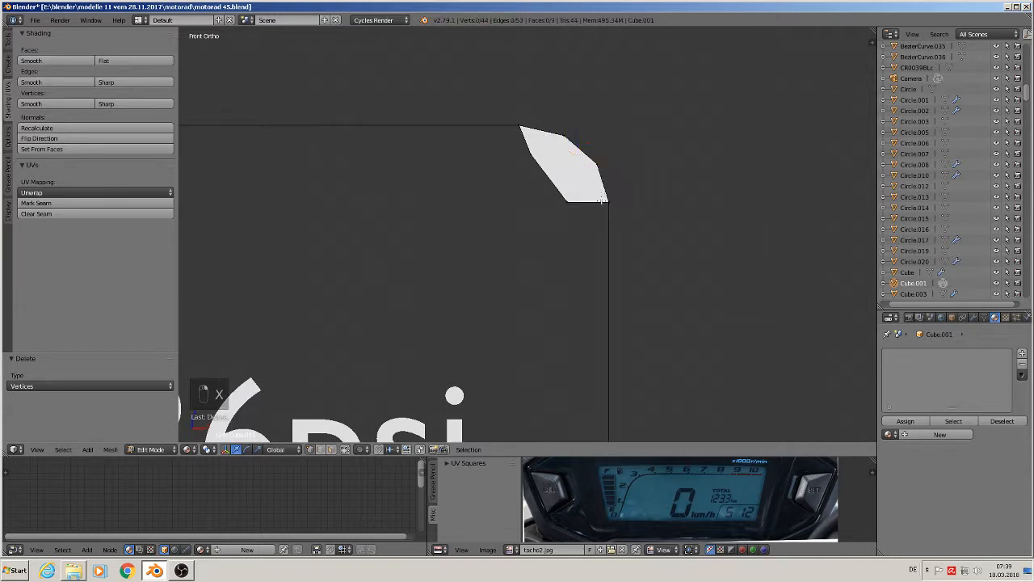
Delete the inner arc loop and the leftover inner vertex at the frame's upper-left corner.
{"action": "scroll", "coordinate": [590, 231], "scroll_direction": "down", "scroll_amount": 4}
{"action": "scroll", "coordinate": [566, 259], "scroll_direction": "down", "scroll_amount": 3}
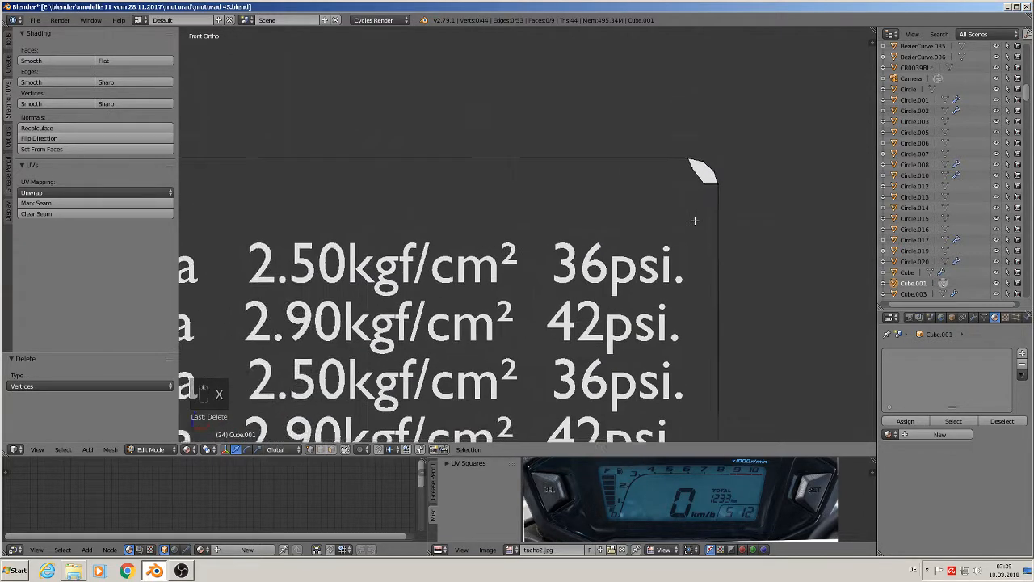
{"action": "middle_click_drag", "start_coordinate": [501, 257], "coordinate": [816, 225], "text": "shift"}
{"action": "scroll", "coordinate": [809, 227], "scroll_direction": "down", "scroll_amount": 3}
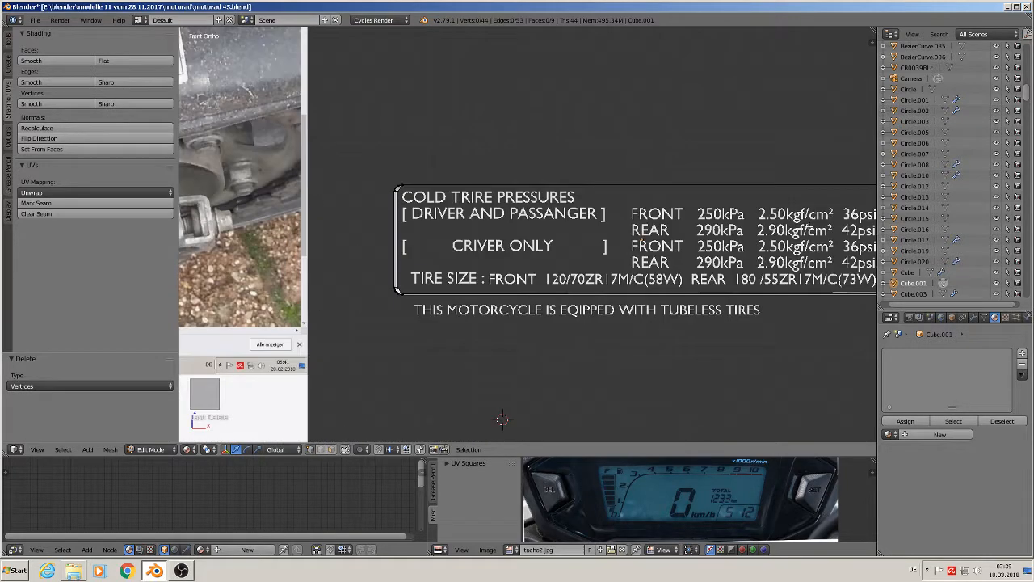
{"action": "scroll", "coordinate": [669, 228], "scroll_direction": "up", "scroll_amount": 5}
{"action": "middle_click_drag", "start_coordinate": [470, 196], "coordinate": [840, 214], "text": "shift"}
{"action": "scroll", "coordinate": [443, 176], "scroll_direction": "up", "scroll_amount": 5}
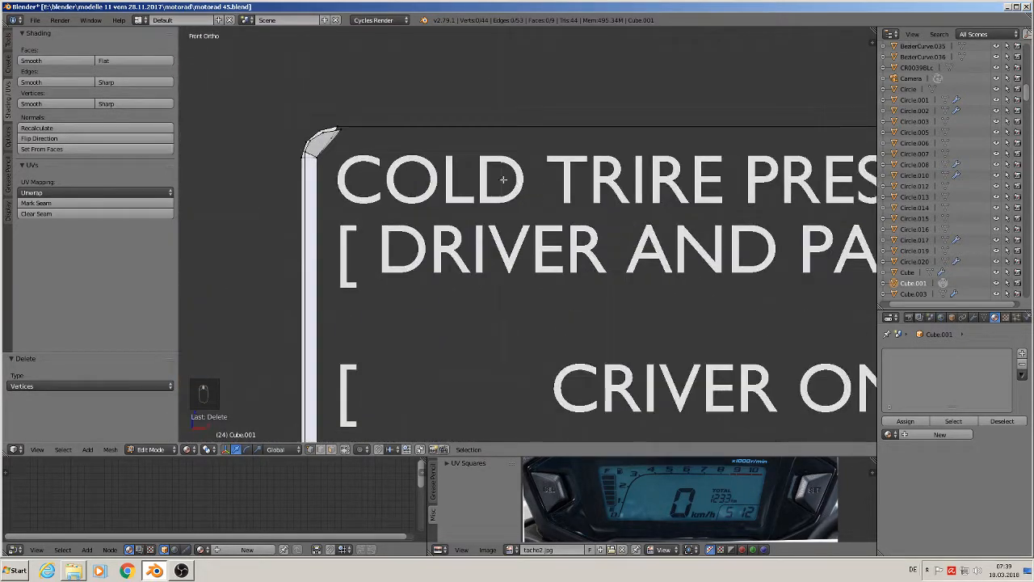
{"action": "key", "text": "l"}
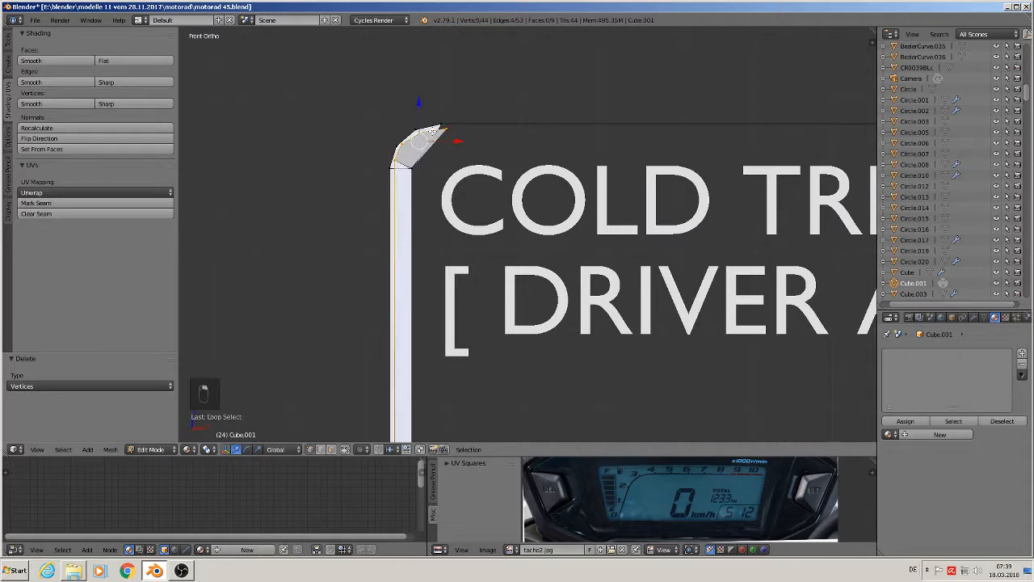
{"action": "key", "text": "x"}
{"action": "left_click", "coordinate": [436, 131]}
{"action": "scroll", "coordinate": [453, 188], "scroll_direction": "down", "scroll_amount": 3}
{"action": "right_click", "coordinate": [445, 179]}
{"action": "key", "text": "x"}
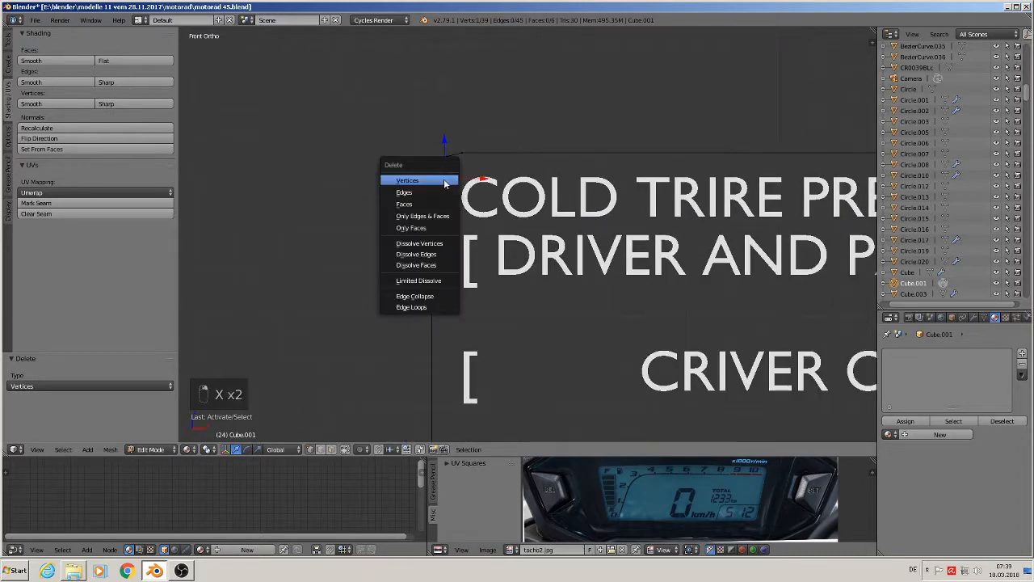
{"action": "left_click", "coordinate": [445, 180]}
Delete the inner vertices and inner arc loop at the frame's lower-left corner, keeping only the outer outline.
{"action": "scroll", "coordinate": [521, 266], "scroll_direction": "down", "scroll_amount": 1}
{"action": "middle_click_drag", "start_coordinate": [532, 309], "coordinate": [365, 87], "text": "shift"}
{"action": "scroll", "coordinate": [301, 217], "scroll_direction": "up", "scroll_amount": 2}
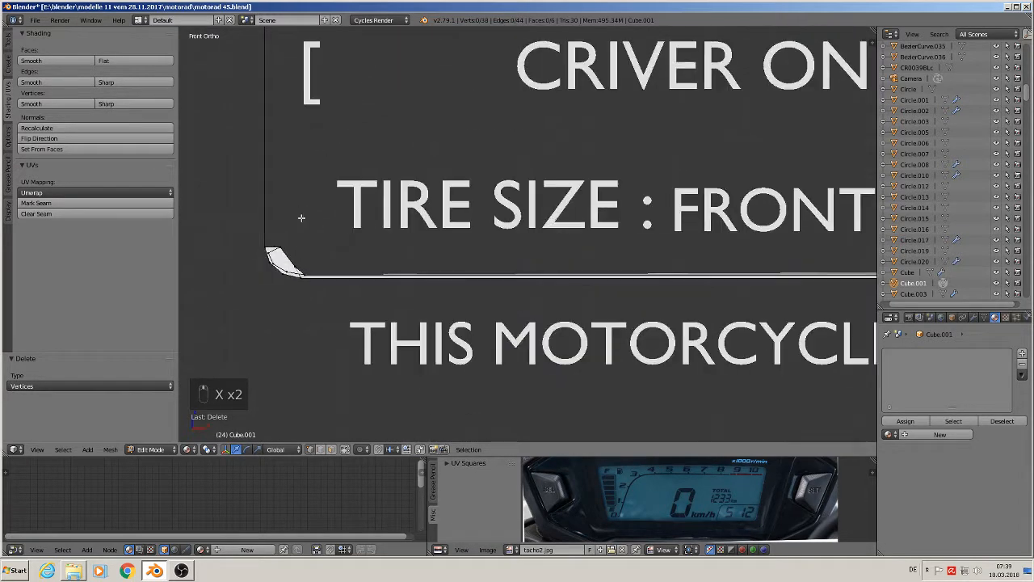
{"action": "right_click", "coordinate": [276, 242]}
{"action": "scroll", "coordinate": [279, 245], "scroll_direction": "up", "scroll_amount": 4}
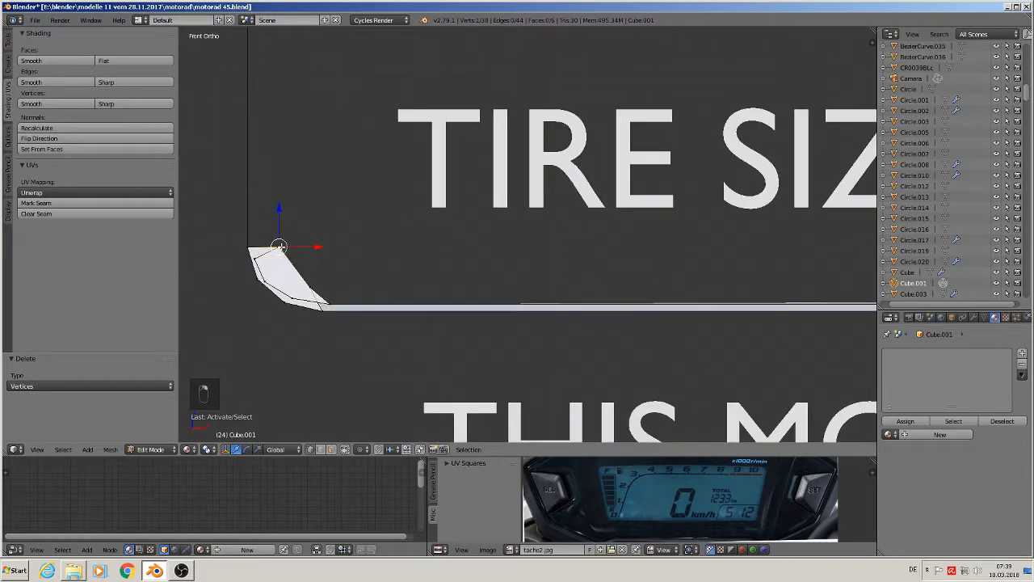
{"action": "key", "text": "x"}
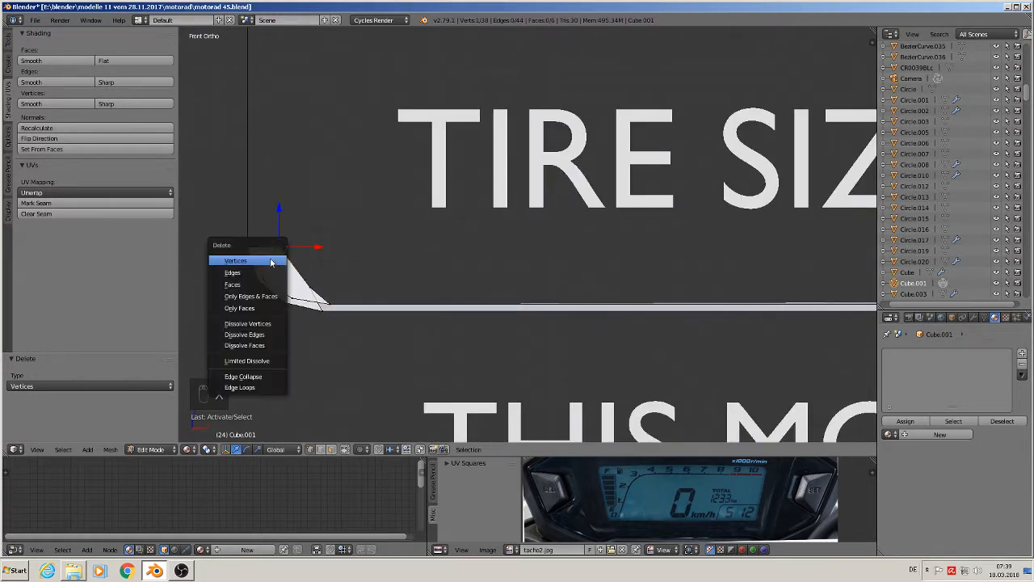
{"action": "left_click", "coordinate": [259, 262]}
{"action": "right_click", "coordinate": [280, 286]}
{"action": "key", "text": "x"}
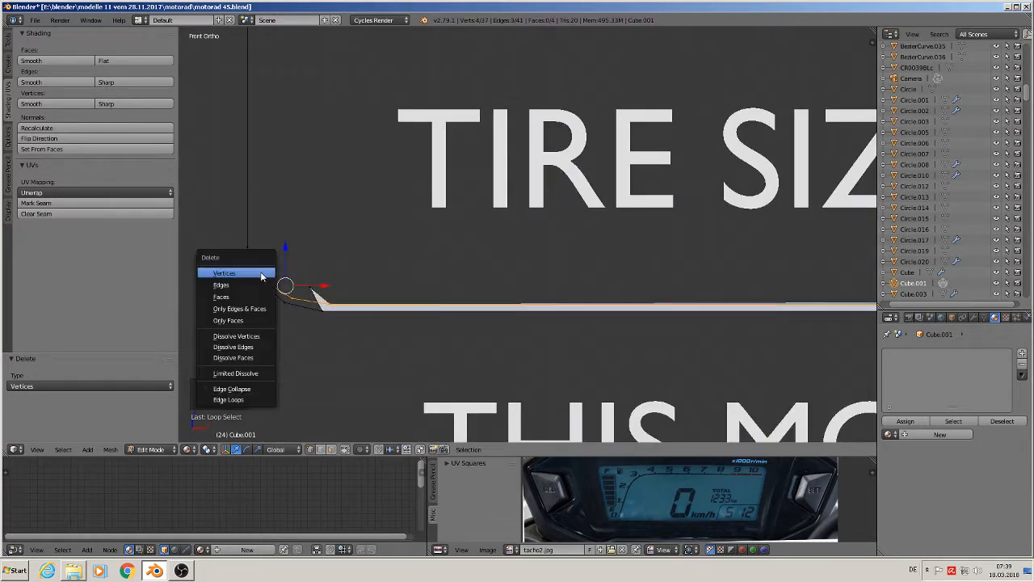
{"action": "left_click", "coordinate": [282, 282]}
{"action": "right_click", "coordinate": [312, 285]}
{"action": "key", "text": "x"}
{"action": "left_click", "coordinate": [311, 285]}
Select the inner face loop at the frame's lower-right corner and delete its vertices.
{"action": "scroll", "coordinate": [477, 252], "scroll_direction": "down", "scroll_amount": 8}
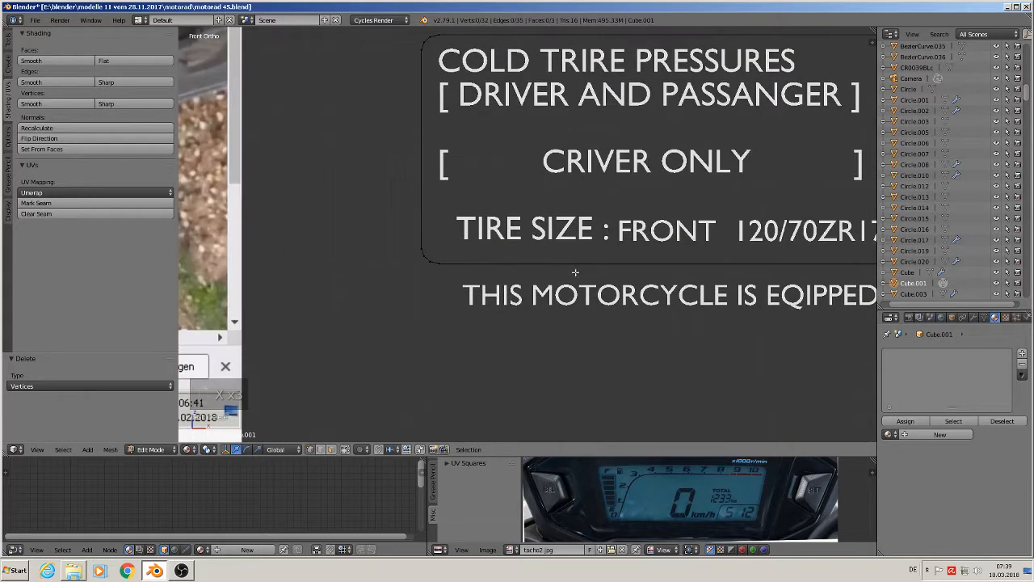
{"action": "middle_click_drag", "start_coordinate": [575, 272], "coordinate": [148, 324], "text": "shift"}
{"action": "middle_click_drag", "start_coordinate": [735, 268], "coordinate": [339, 307], "text": "shift"}
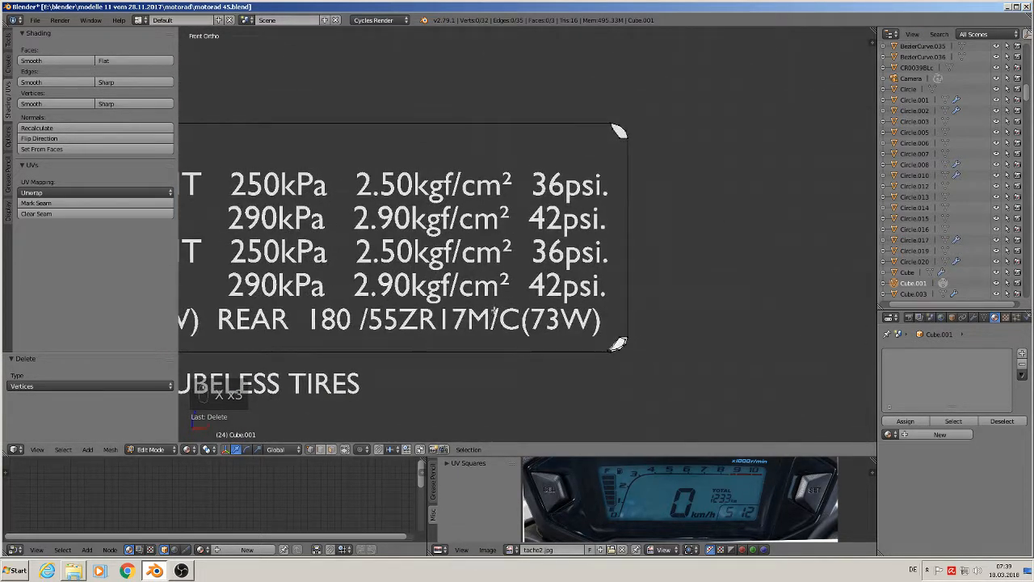
{"action": "scroll", "coordinate": [579, 342], "scroll_direction": "up", "scroll_amount": 11}
{"action": "key", "text": "l"}
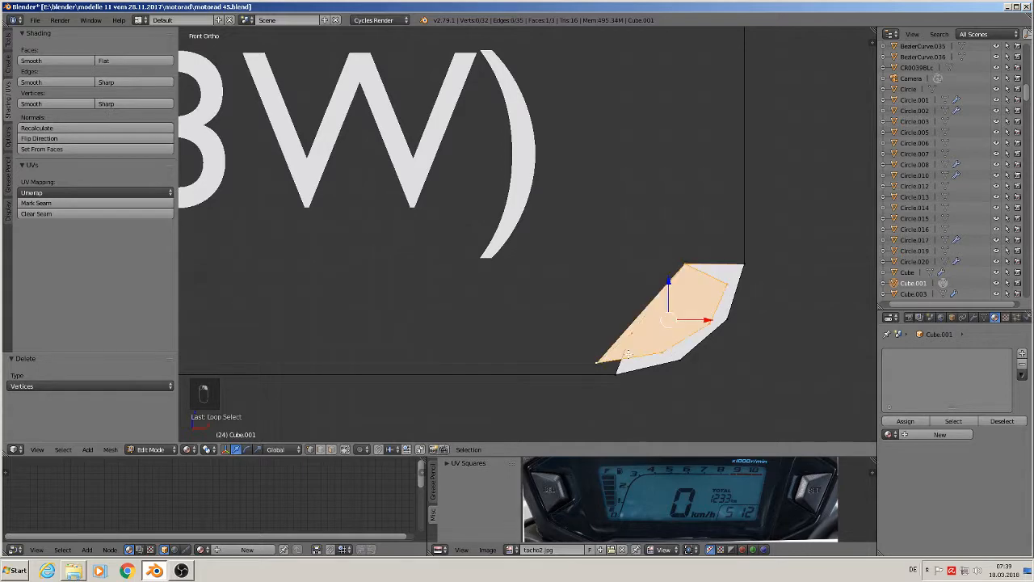
{"action": "key", "text": "x"}
{"action": "left_click", "coordinate": [628, 353]}
Select the two leftover inner vertices at the frame's upper-right corner and delete them.
{"action": "scroll", "coordinate": [678, 277], "scroll_direction": "down", "scroll_amount": 4}
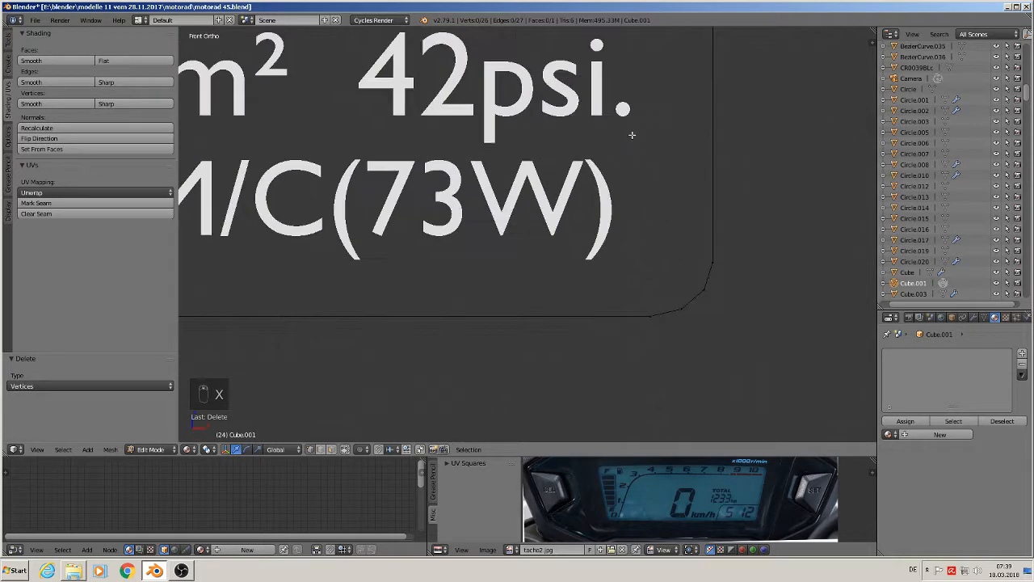
{"action": "middle_click_drag", "start_coordinate": [633, 134], "coordinate": [605, 436], "text": "shift"}
{"action": "middle_click_drag", "start_coordinate": [606, 55], "coordinate": [605, 264], "text": "shift"}
{"action": "right_click", "coordinate": [647, 80], "text": "alt"}
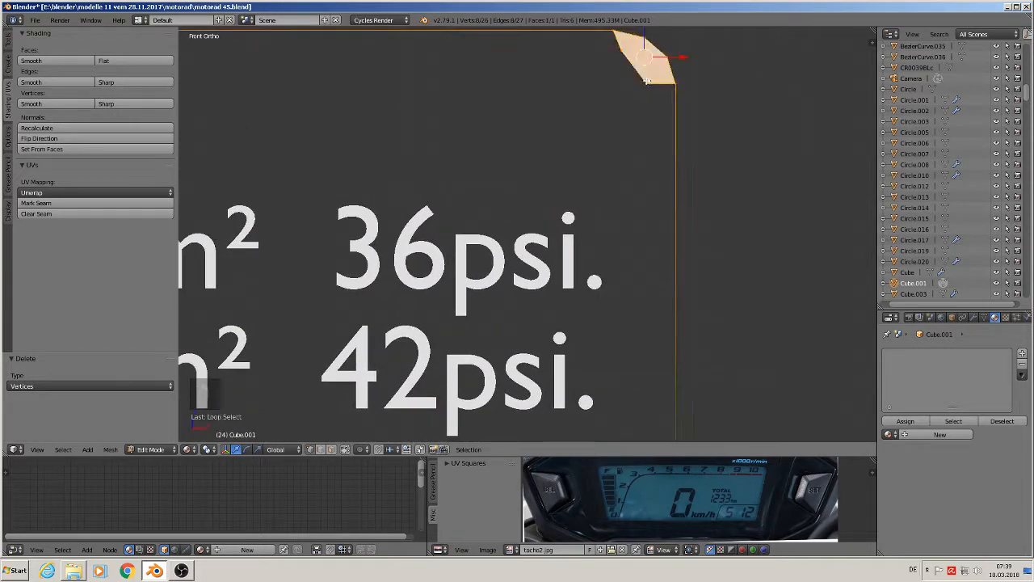
{"action": "right_click", "coordinate": [647, 80]}
{"action": "right_click", "coordinate": [623, 48], "text": "shift"}
{"action": "key", "text": "x"}
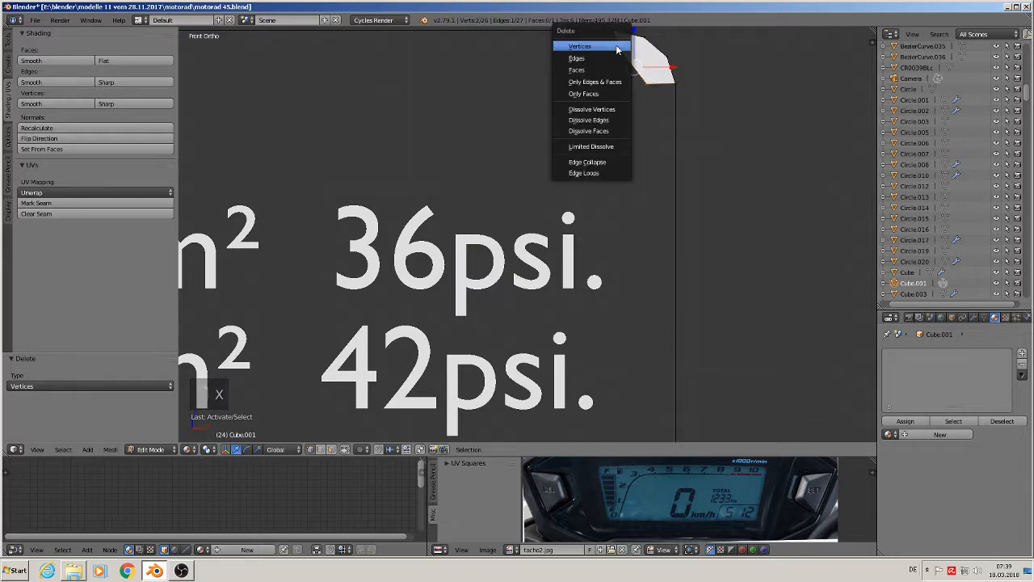
{"action": "left_click", "coordinate": [617, 46]}
Extrude the frame's whole outline inward, scaled to 0.969, to form the border strip around the tire pressure text.
{"action": "scroll", "coordinate": [631, 84], "scroll_direction": "down", "scroll_amount": 8}
{"action": "middle_click_drag", "start_coordinate": [667, 161], "coordinate": [439, 157], "text": "shift"}
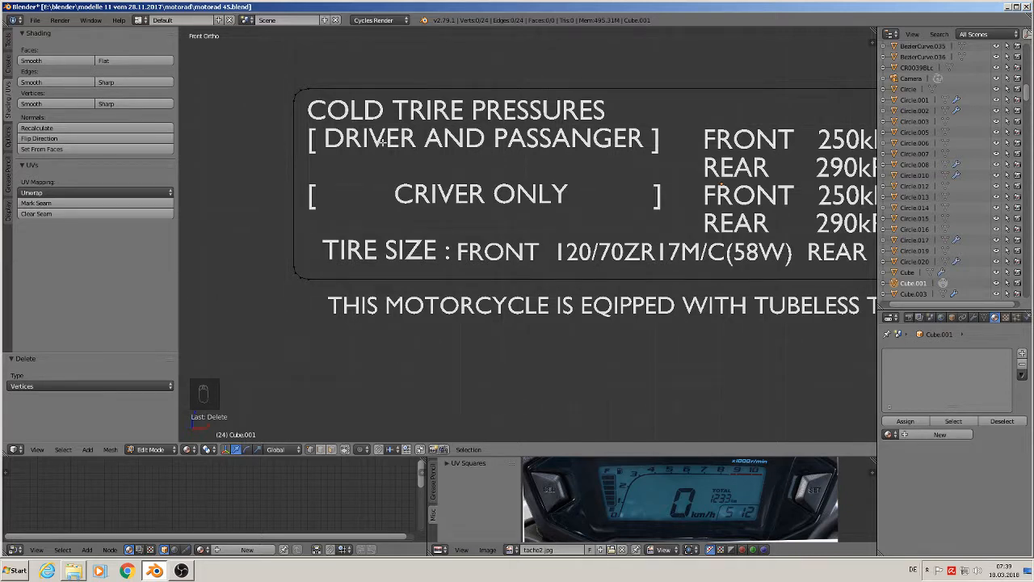
{"action": "key", "text": "s"}
{"action": "key", "text": "a"}
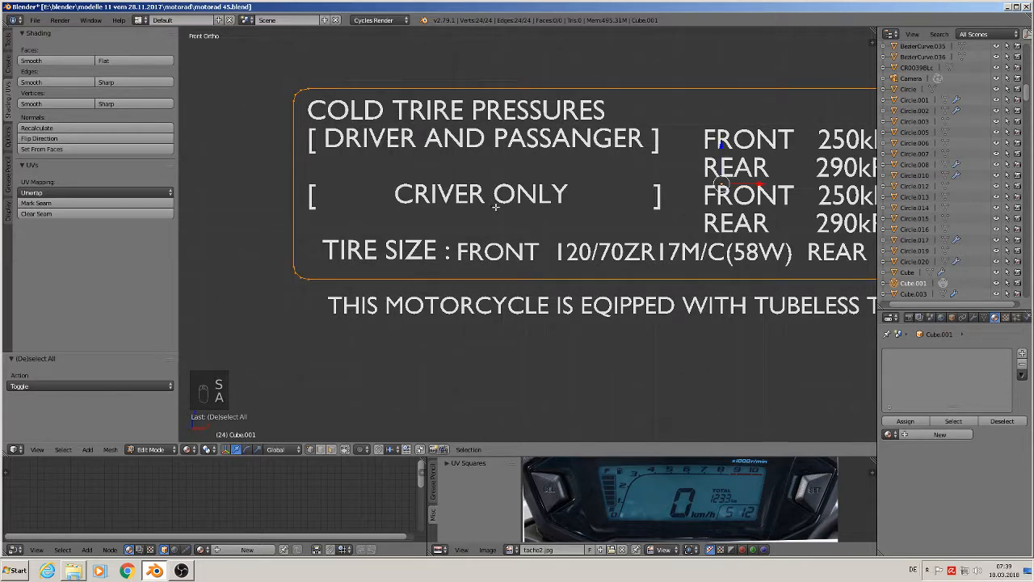
{"action": "key", "text": "e"}
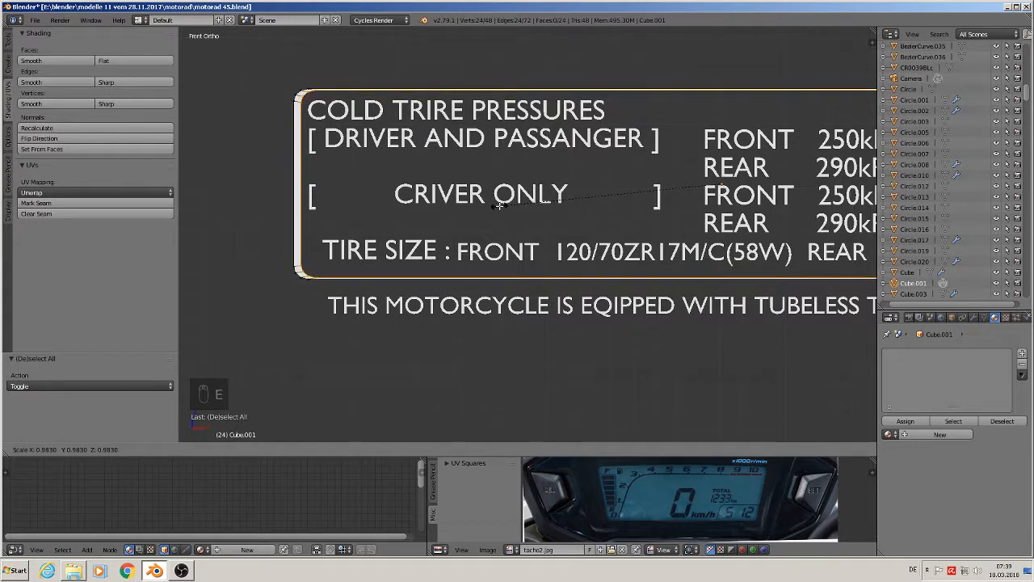
{"action": "left_click", "coordinate": [502, 205]}
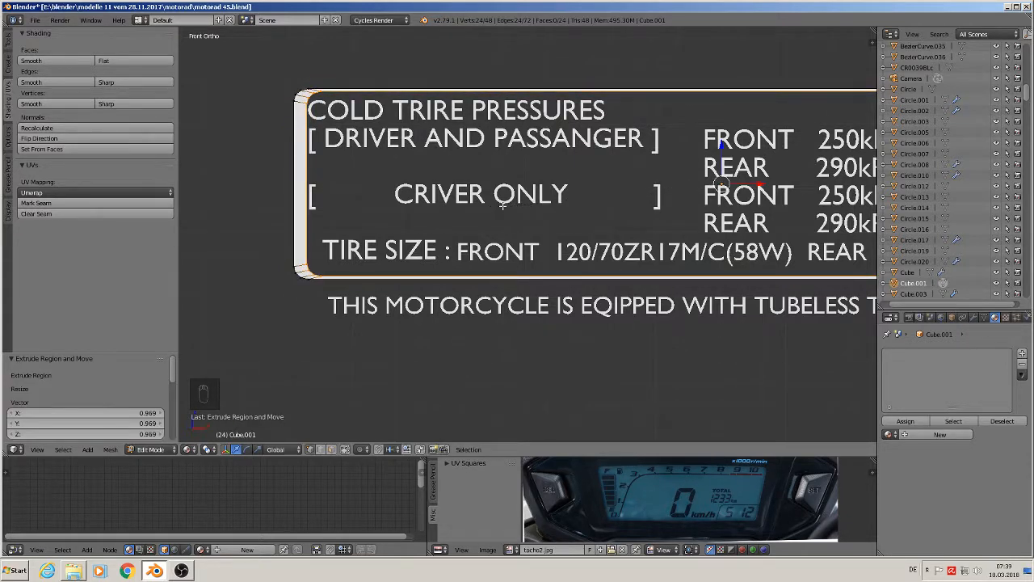
Scale the frame's inner loop by 1.021 along X to narrow the side borders, and return to Object Mode.
{"action": "key", "text": "s"}
{"action": "key", "text": "x"}
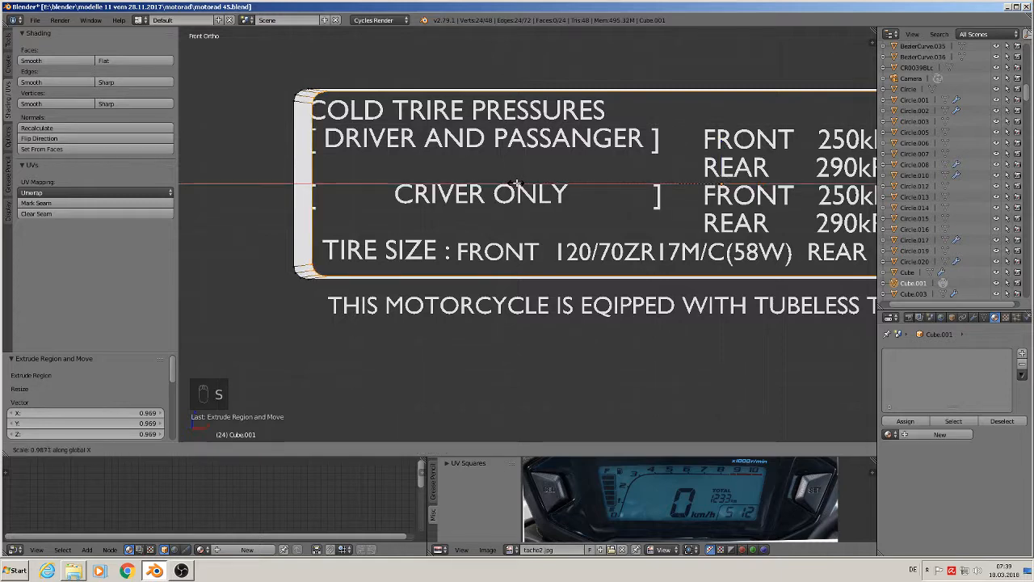
{"action": "left_click", "coordinate": [509, 185]}
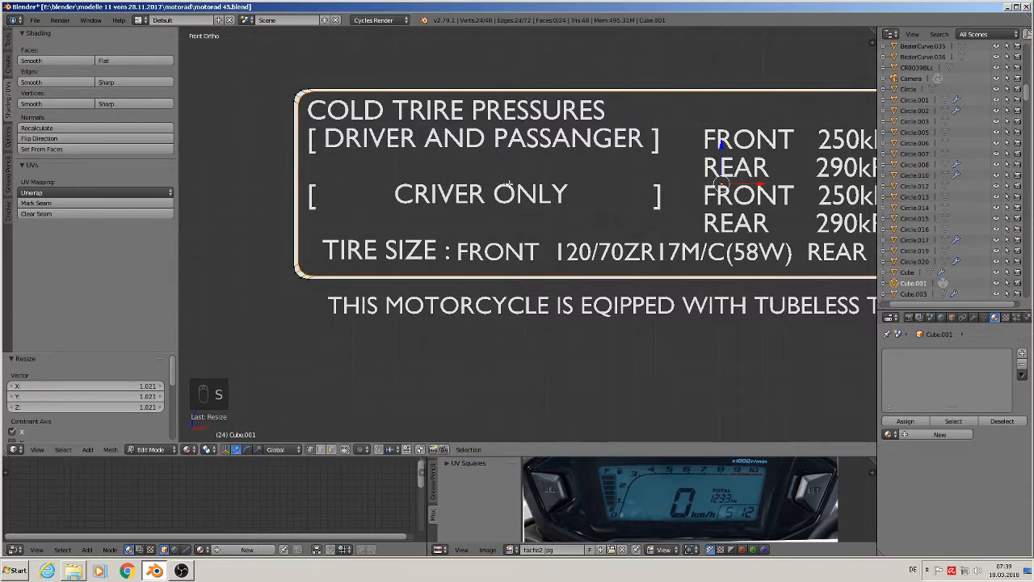
{"action": "key", "text": "Tab"}
{"action": "scroll", "coordinate": [434, 202], "scroll_direction": "down", "scroll_amount": 4}
{"action": "scroll", "coordinate": [434, 202], "scroll_direction": "up", "scroll_amount": 1}
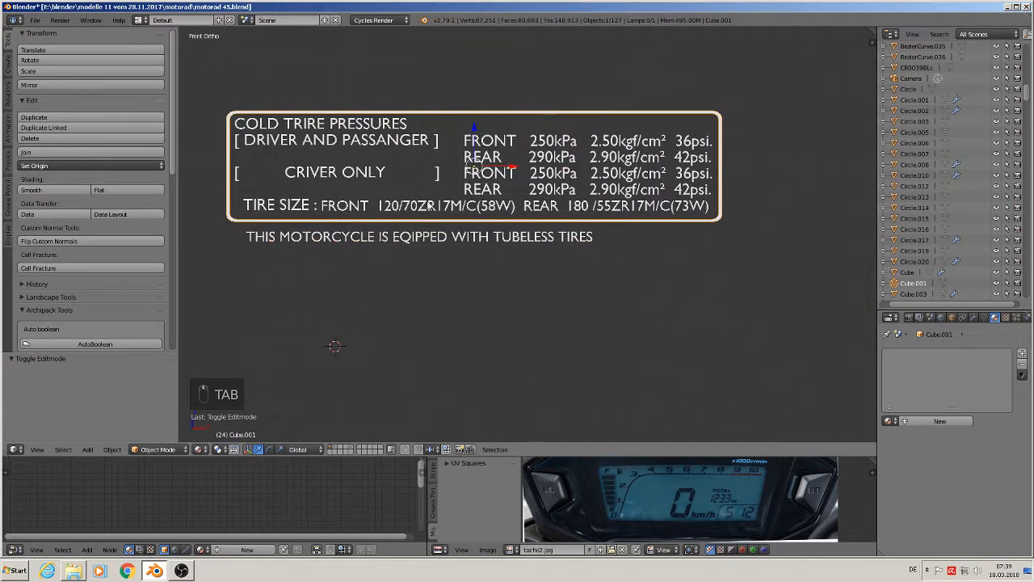
Examine the frame layout of the tire information sticker in the swingarm reference photo and compare it with the model.
{"action": "key", "text": "a"}
{"action": "key", "text": "a"}
{"action": "scroll", "coordinate": [397, 223], "scroll_direction": "down", "scroll_amount": 3}
{"action": "middle_click_drag", "start_coordinate": [397, 223], "coordinate": [775, 307], "text": "shift"}
{"action": "scroll", "coordinate": [728, 237], "scroll_direction": "up", "scroll_amount": 4}
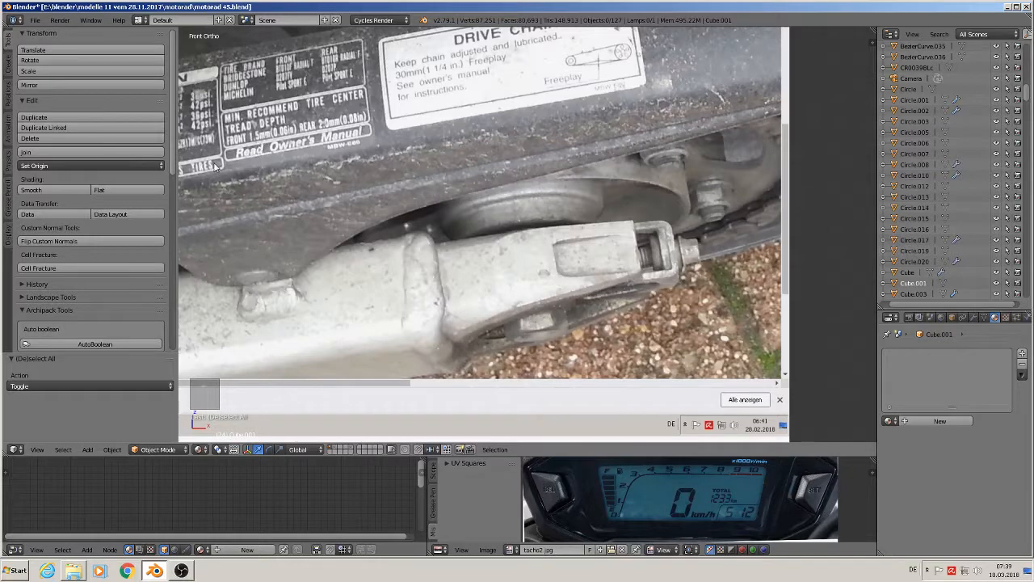
{"action": "middle_click_drag", "start_coordinate": [215, 166], "coordinate": [516, 174], "text": "shift"}
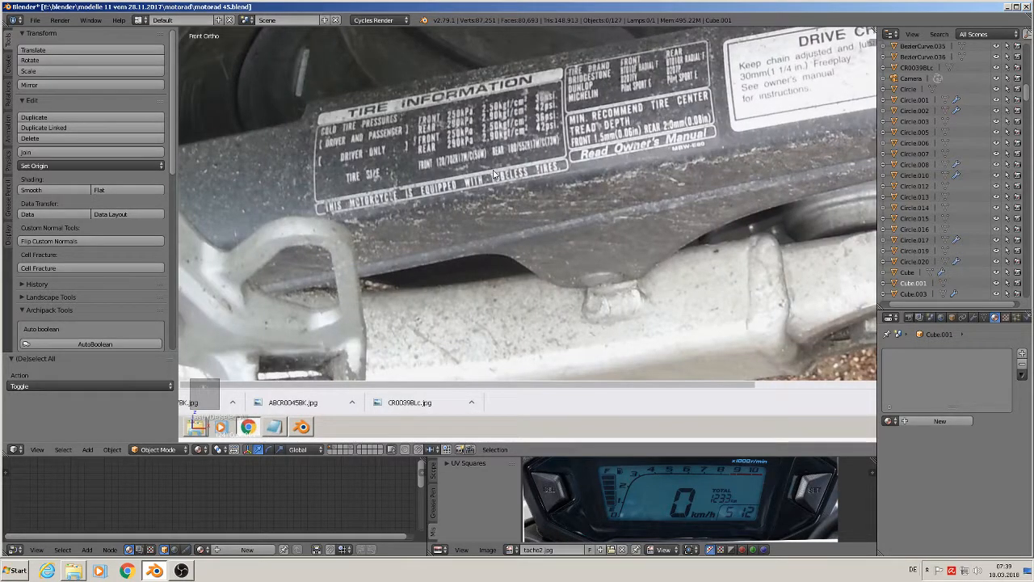
{"action": "scroll", "coordinate": [635, 210], "scroll_direction": "down", "scroll_amount": 3}
{"action": "middle_click_drag", "start_coordinate": [740, 274], "coordinate": [750, 151], "text": "shift"}
{"action": "scroll", "coordinate": [674, 165], "scroll_direction": "up", "scroll_amount": 2}
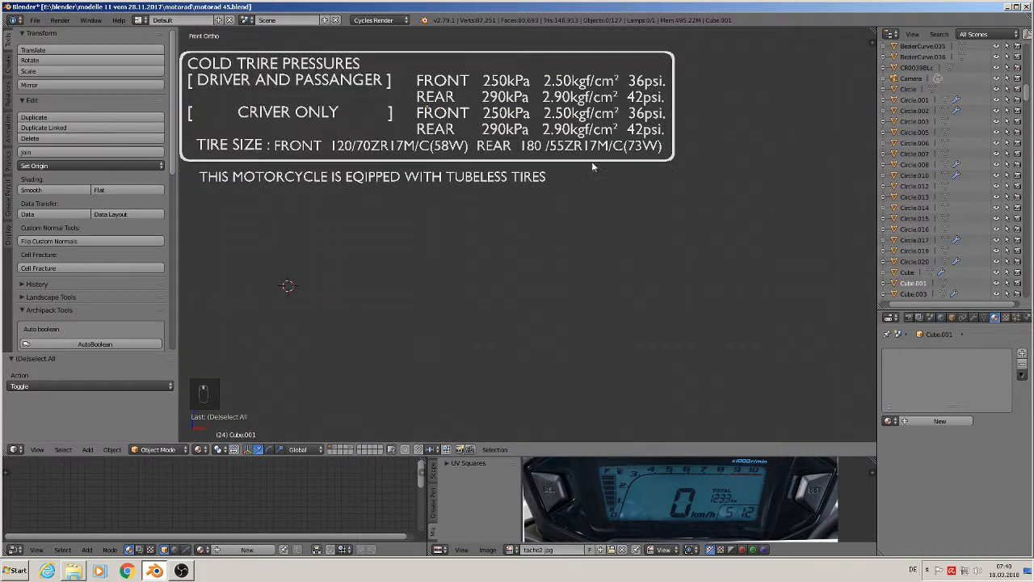
Duplicate the rounded frame and move the copy -0.907 along Z, just below the original.
{"action": "right_click", "coordinate": [587, 164]}
{"action": "middle_click_drag", "start_coordinate": [585, 162], "coordinate": [761, 165], "text": "shift"}
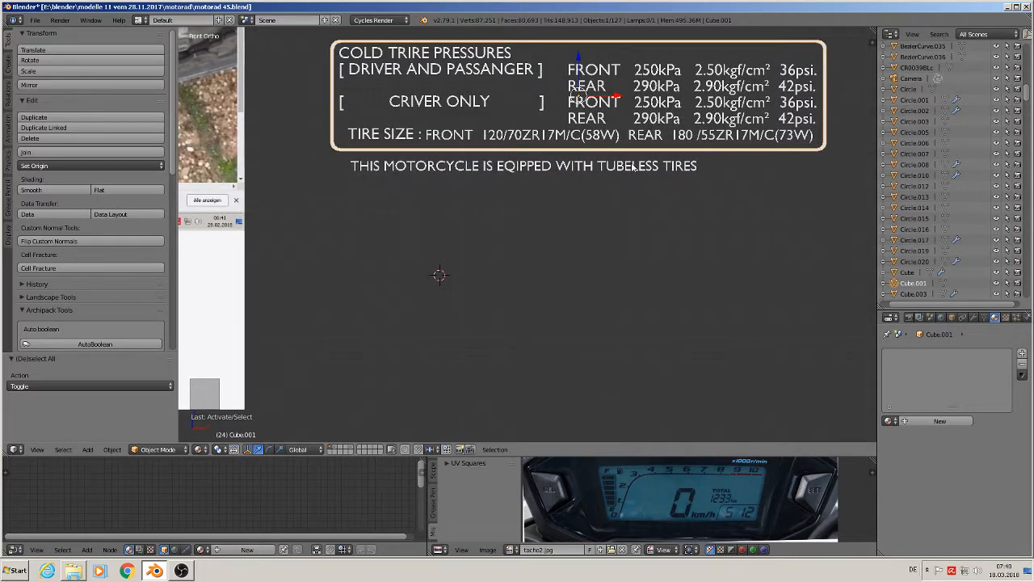
{"action": "key", "text": "shift+d"}
{"action": "key", "text": "z"}
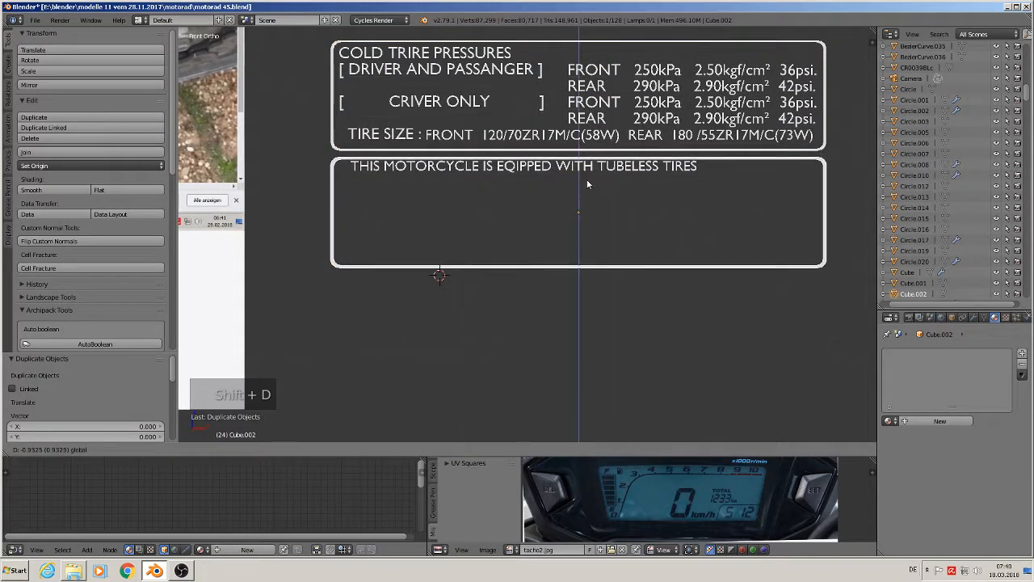
{"action": "left_click", "coordinate": [585, 176]}
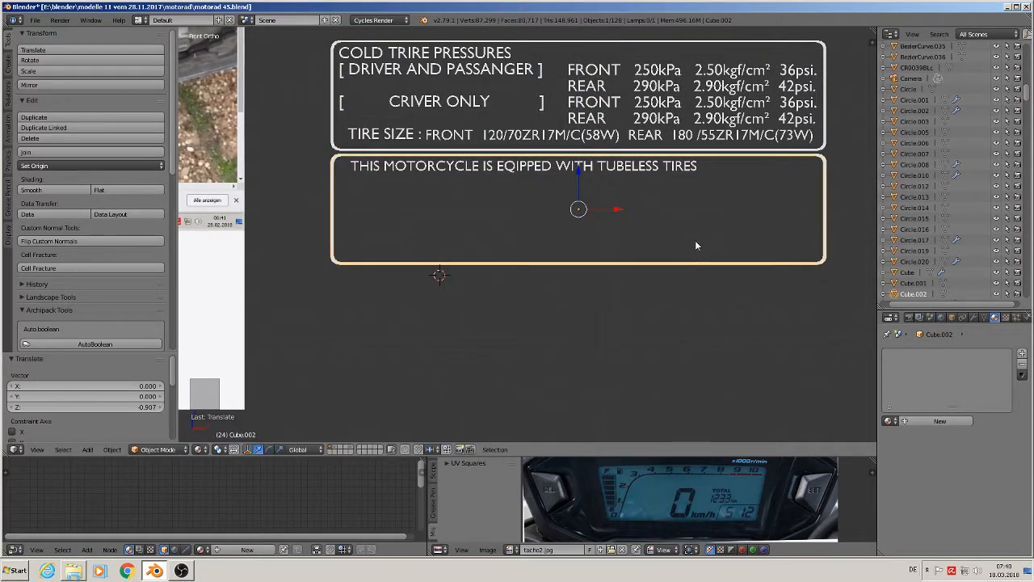
Move the lower half of the duplicated frame's vertices up 0.705 along Z so it fits around the tubeless tires line.
{"action": "key", "text": "Tab"}
{"action": "key", "text": "a"}
{"action": "key", "text": "a"}
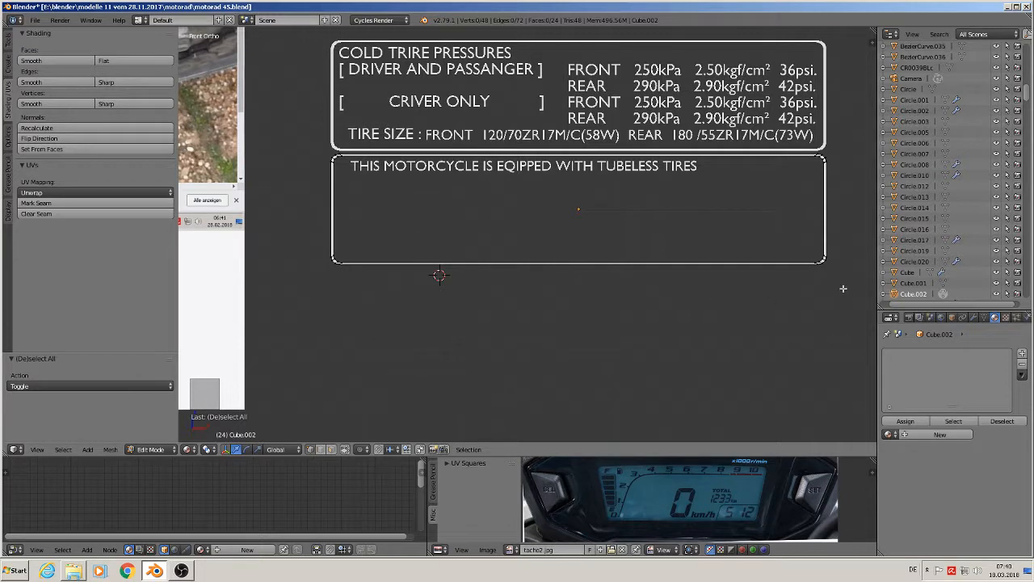
{"action": "key", "text": "b"}
{"action": "left_click_drag", "start_coordinate": [850, 292], "coordinate": [338, 240]}
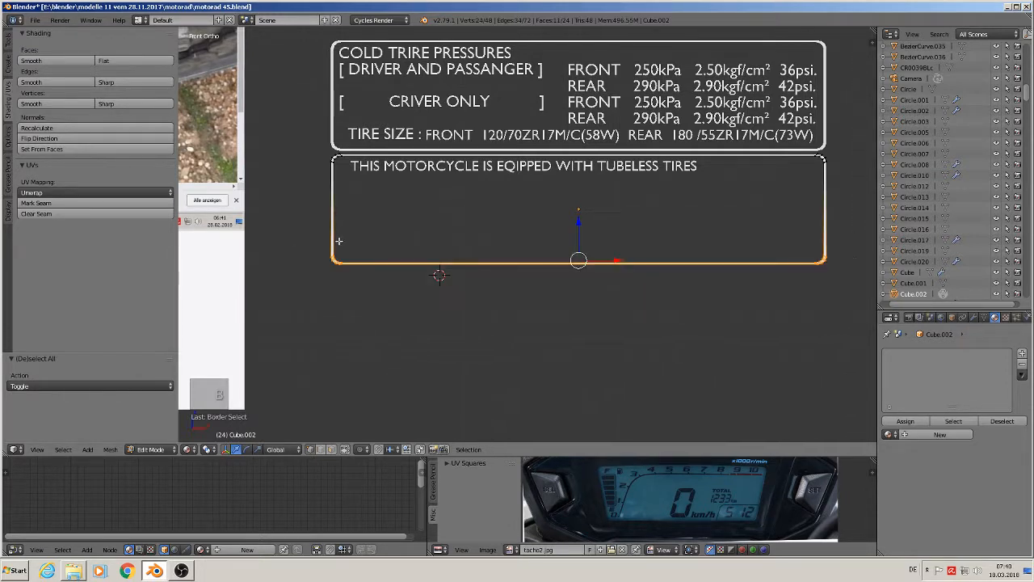
{"action": "left_click_drag", "start_coordinate": [581, 223], "coordinate": [568, 138]}
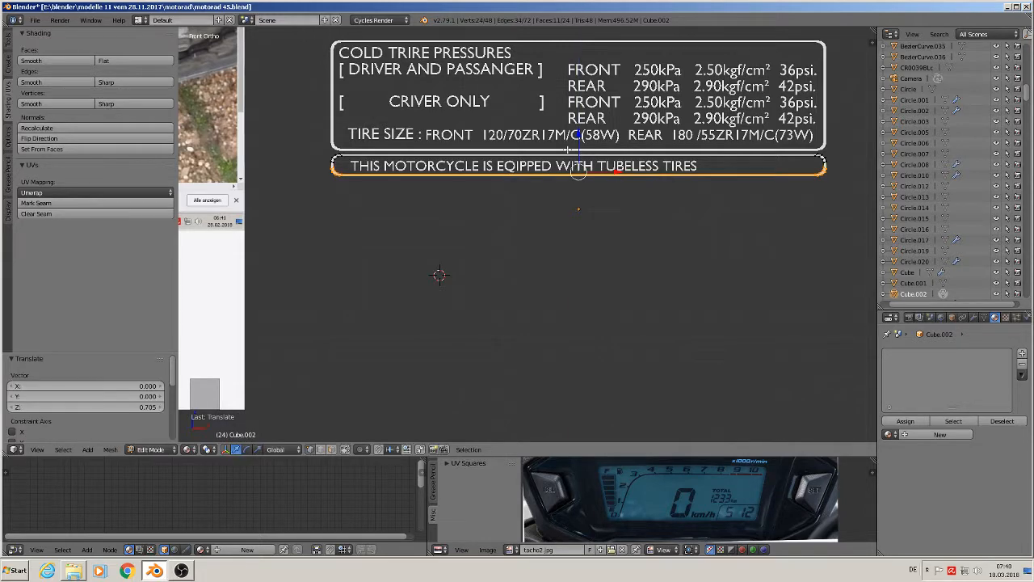
{"action": "scroll", "coordinate": [515, 207], "scroll_direction": "down", "scroll_amount": 1}
{"action": "key", "text": "Tab"}
{"action": "scroll", "coordinate": [462, 243], "scroll_direction": "down", "scroll_amount": 3}
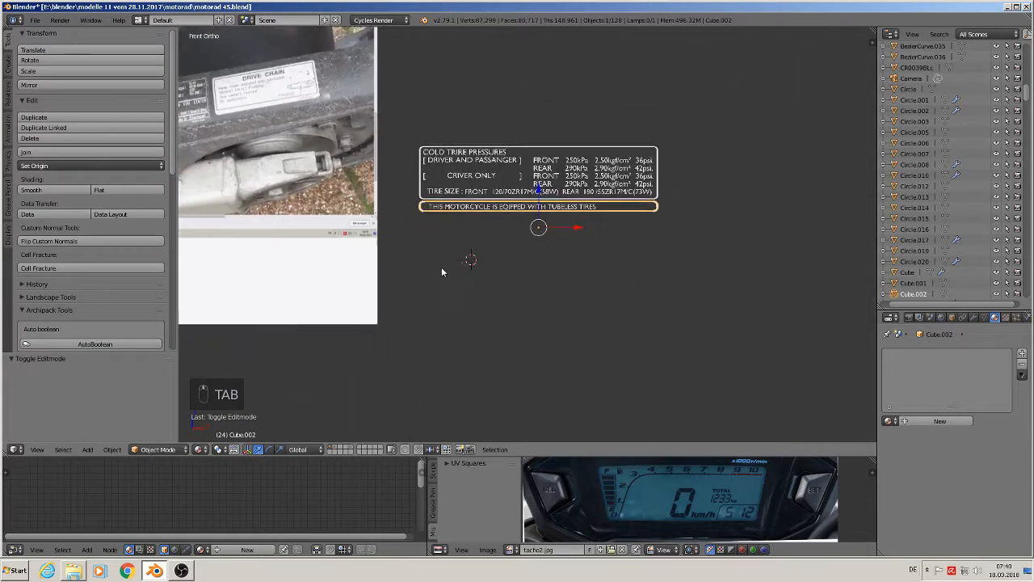
Check the reference sticker's title bar, and duplicate the narrow frame along Z to just above the main frame.
{"action": "key", "text": "a"}
{"action": "key", "text": "a"}
{"action": "middle_click_drag", "start_coordinate": [483, 255], "coordinate": [843, 335], "text": "shift"}
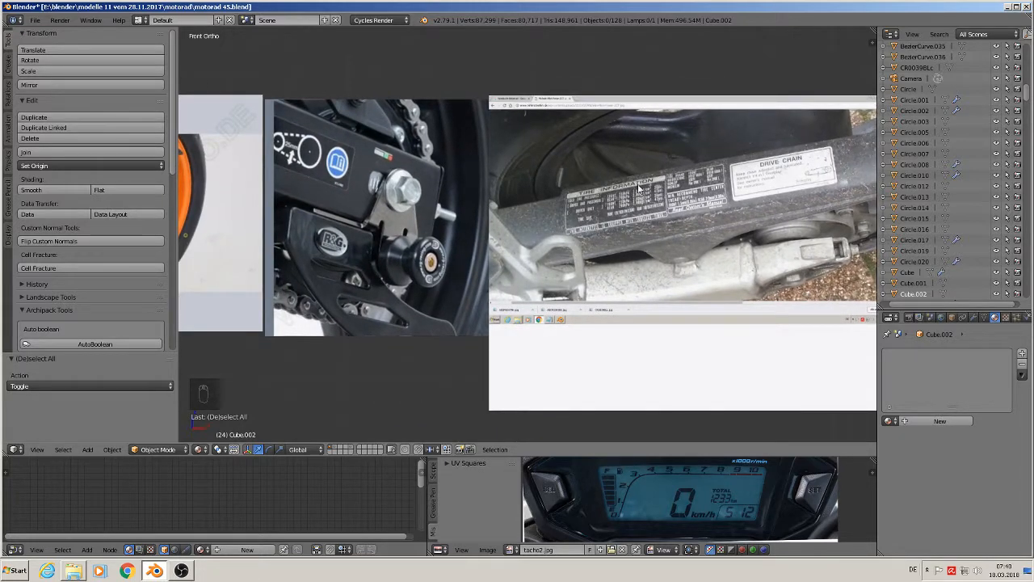
{"action": "middle_click_drag", "start_coordinate": [713, 238], "coordinate": [865, 264], "text": "shift"}
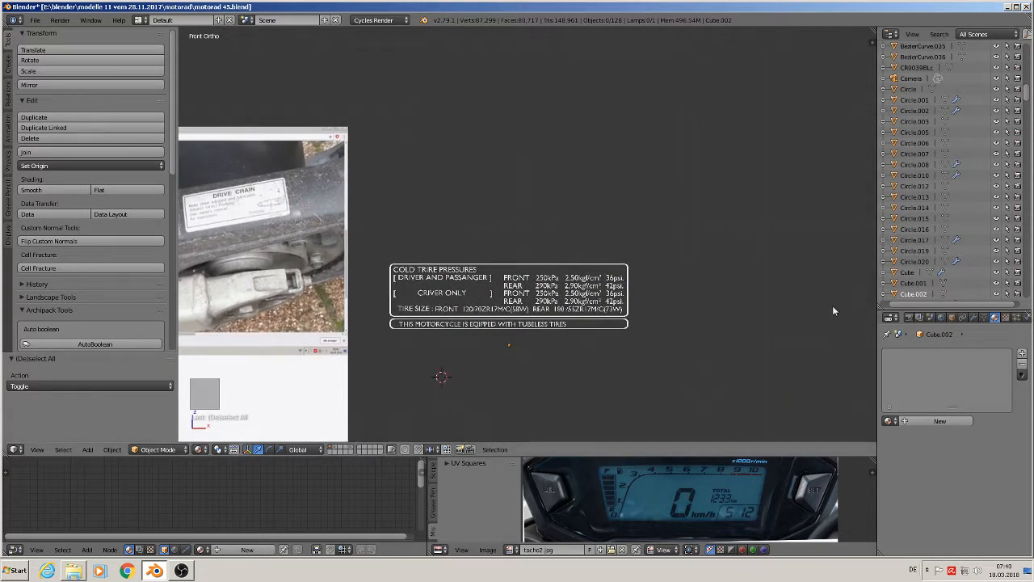
{"action": "right_click", "coordinate": [608, 323]}
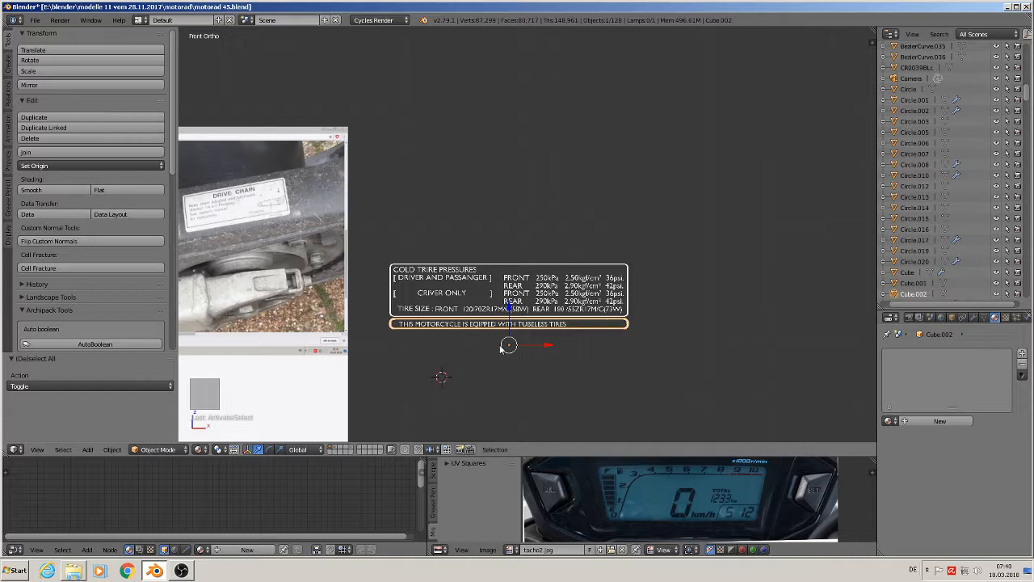
{"action": "key", "text": "shift+d"}
{"action": "key", "text": "z"}
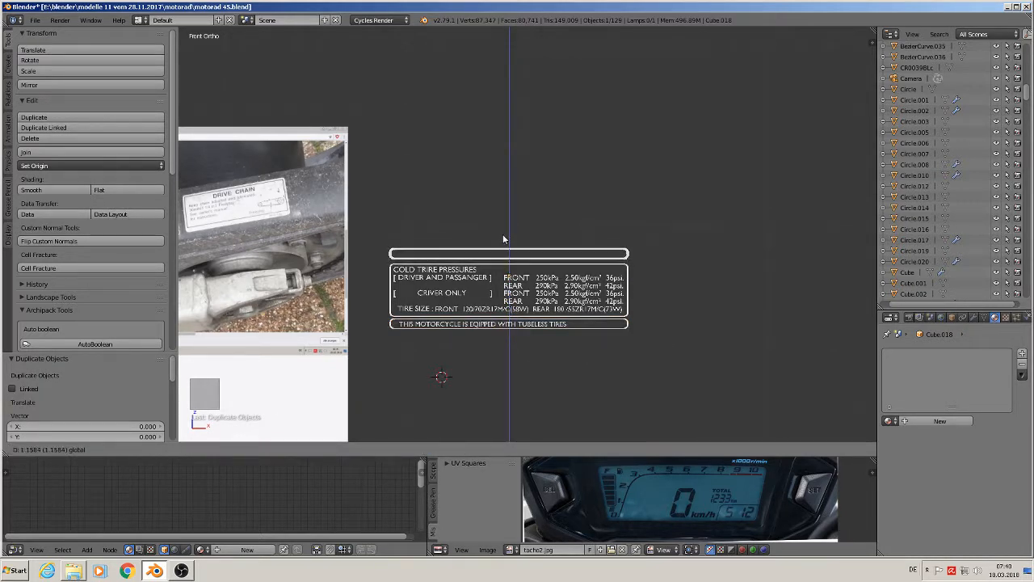
{"action": "left_click", "coordinate": [502, 241]}
Delete the inner loop of the upper narrow frame and fill its outline with a face to make a solid title bar.
{"action": "middle_click_drag", "start_coordinate": [485, 287], "coordinate": [592, 236], "text": "shift"}
{"action": "scroll", "coordinate": [645, 213], "scroll_direction": "up", "scroll_amount": 1}
{"action": "scroll", "coordinate": [647, 214], "scroll_direction": "up", "scroll_amount": 5}
{"action": "key", "text": "Tab"}
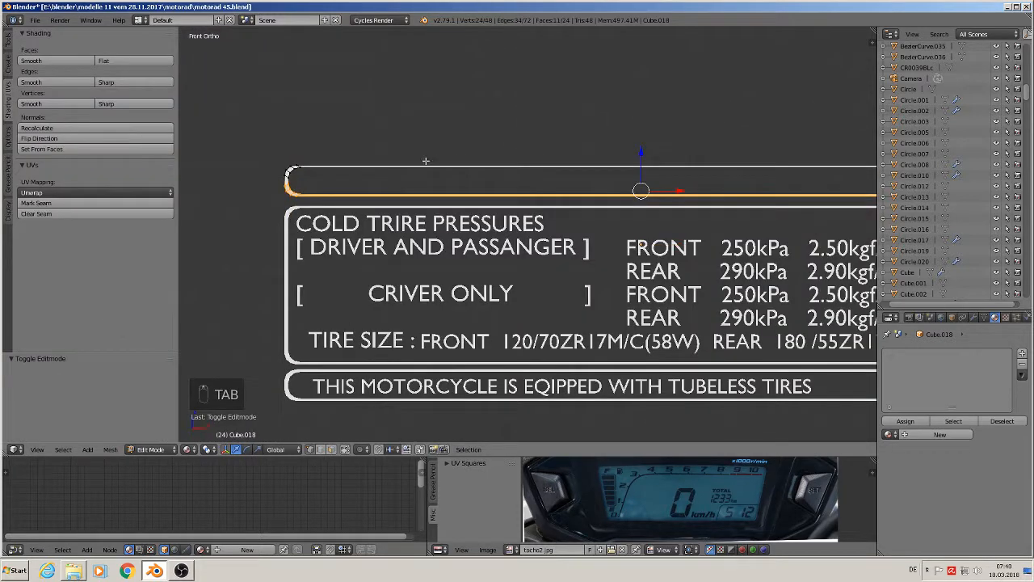
{"action": "right_click", "coordinate": [407, 168], "text": "alt"}
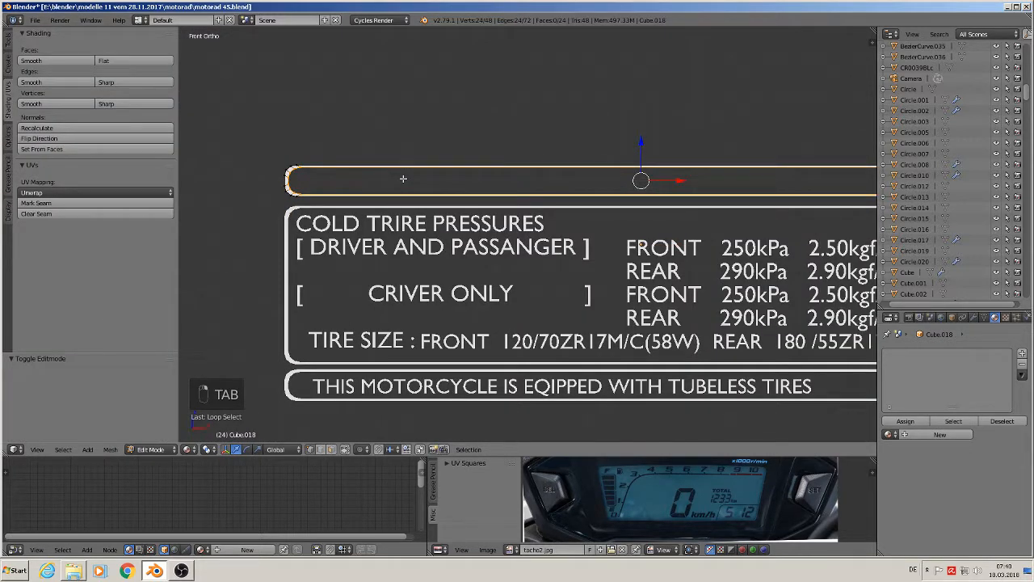
{"action": "key", "text": "x"}
{"action": "left_click", "coordinate": [404, 179]}
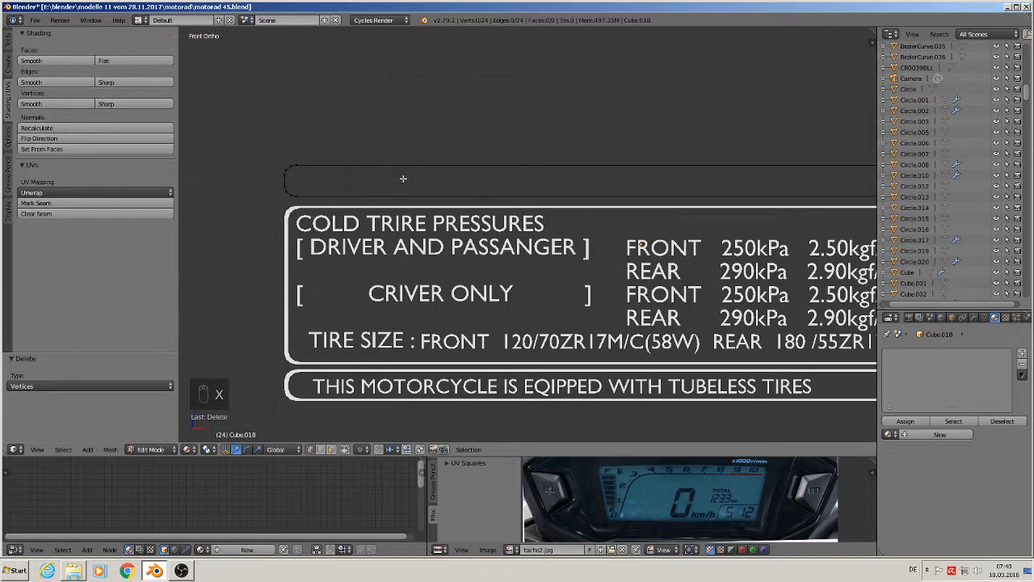
{"action": "right_click", "coordinate": [419, 166], "text": "alt"}
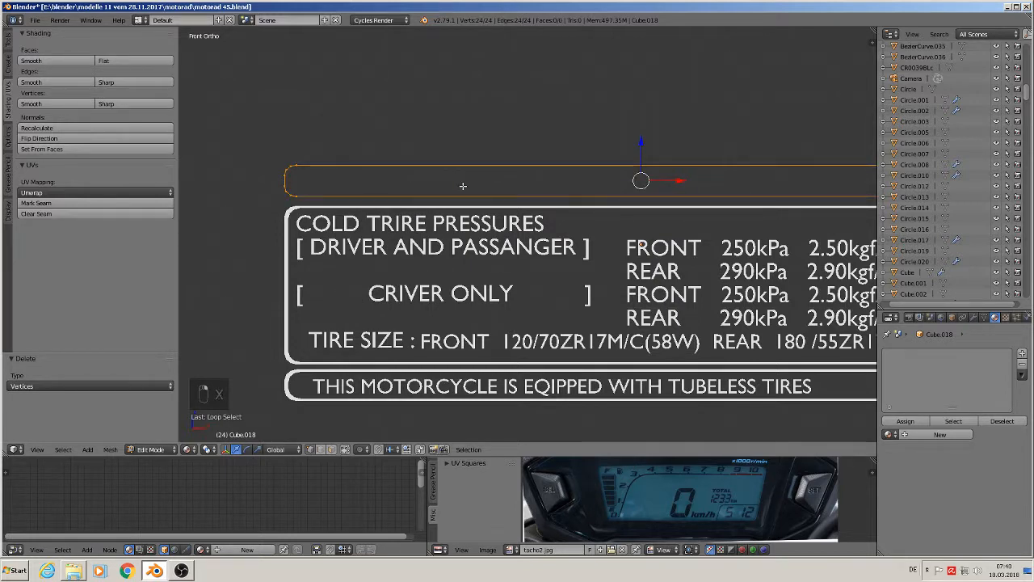
{"action": "key", "text": "f"}
{"action": "key", "text": "Tab"}
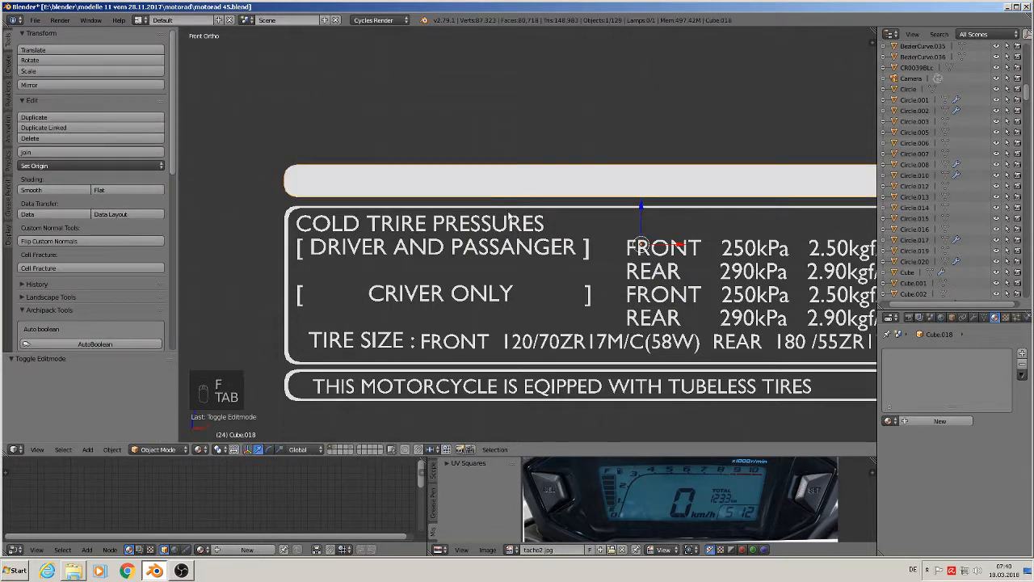
{"action": "scroll", "coordinate": [476, 194], "scroll_direction": "down", "scroll_amount": 5}
{"action": "key", "text": "a"}
{"action": "key", "text": "a"}
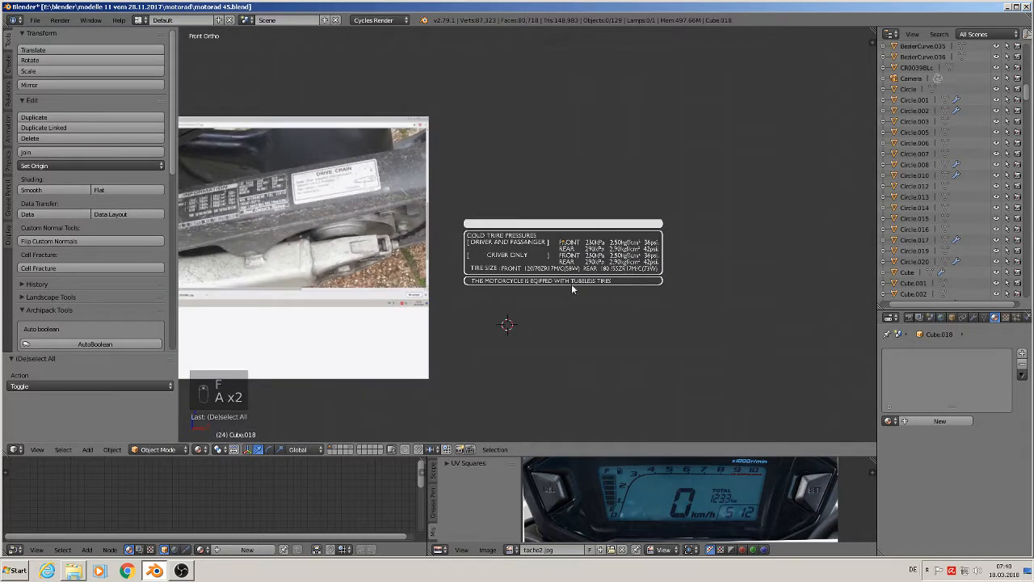
Show the layer with the editable texts, duplicate the tubeless tires line, and move the copy -0.567 along X and -0.513 along Z.
{"action": "middle_click_drag", "start_coordinate": [571, 284], "coordinate": [365, 273], "text": "shift"}
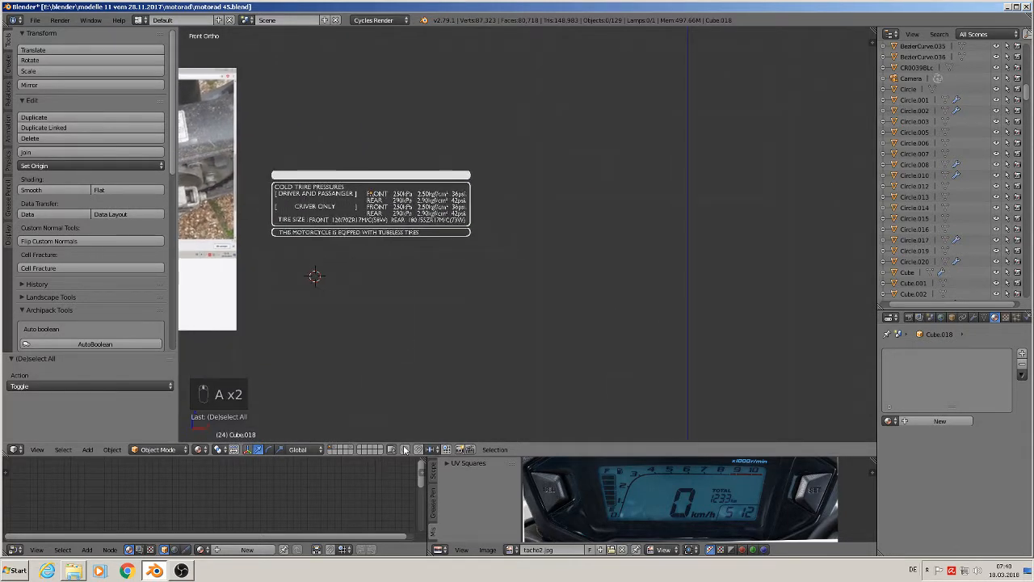
{"action": "left_click", "coordinate": [335, 447]}
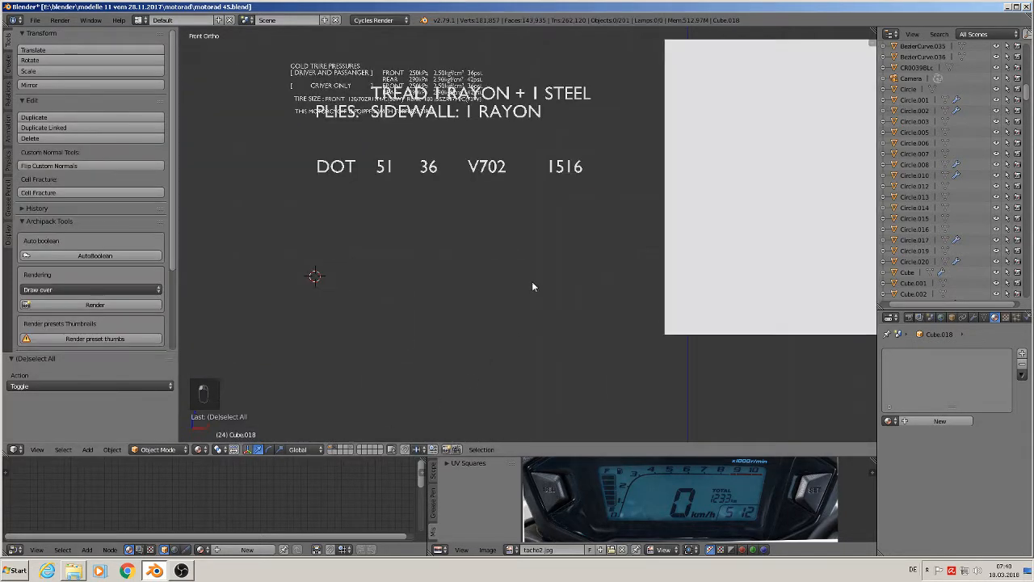
{"action": "right_click", "coordinate": [350, 71]}
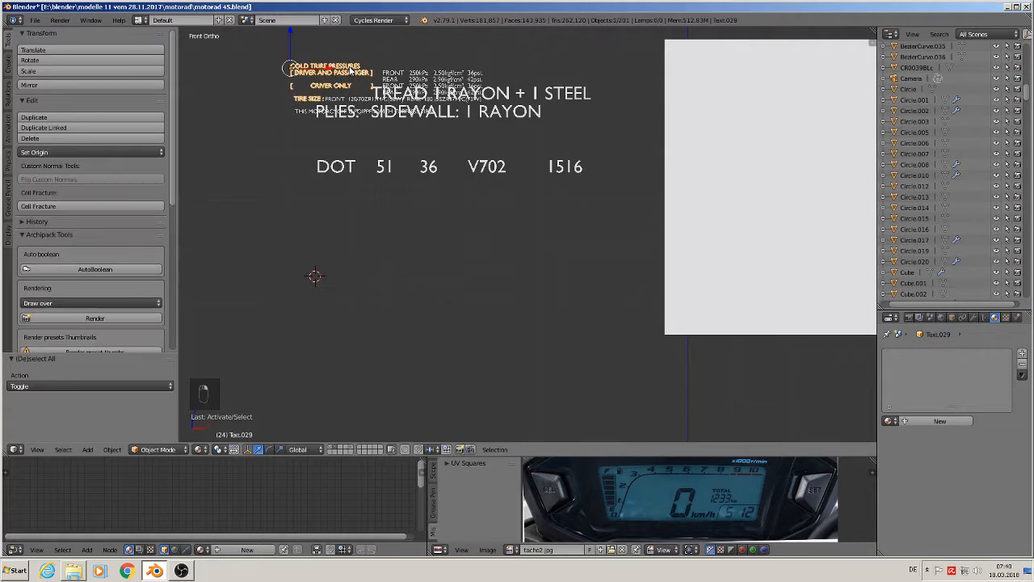
{"action": "right_click", "coordinate": [332, 116]}
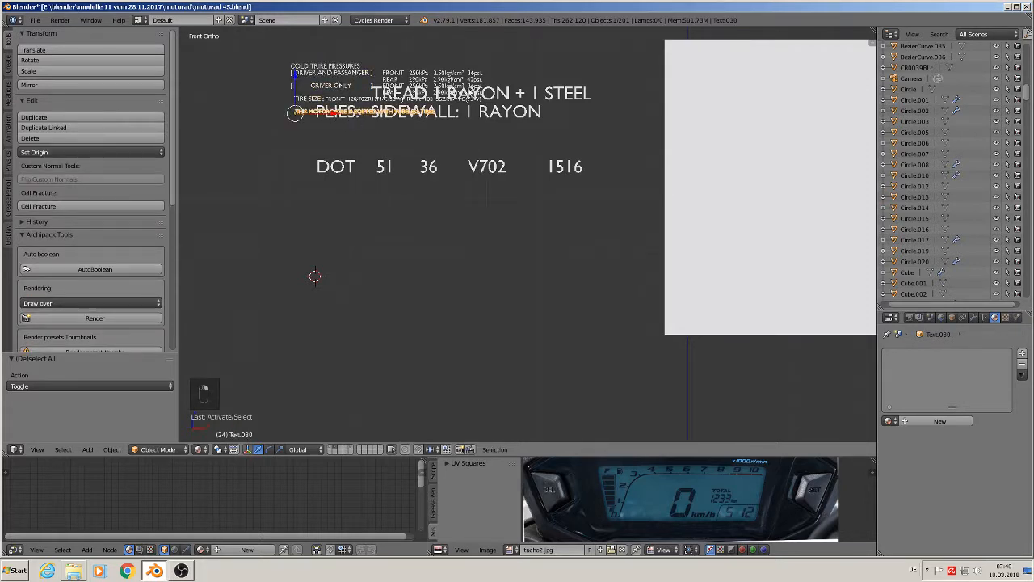
{"action": "right_click", "coordinate": [470, 93]}
{"action": "right_click", "coordinate": [488, 96]}
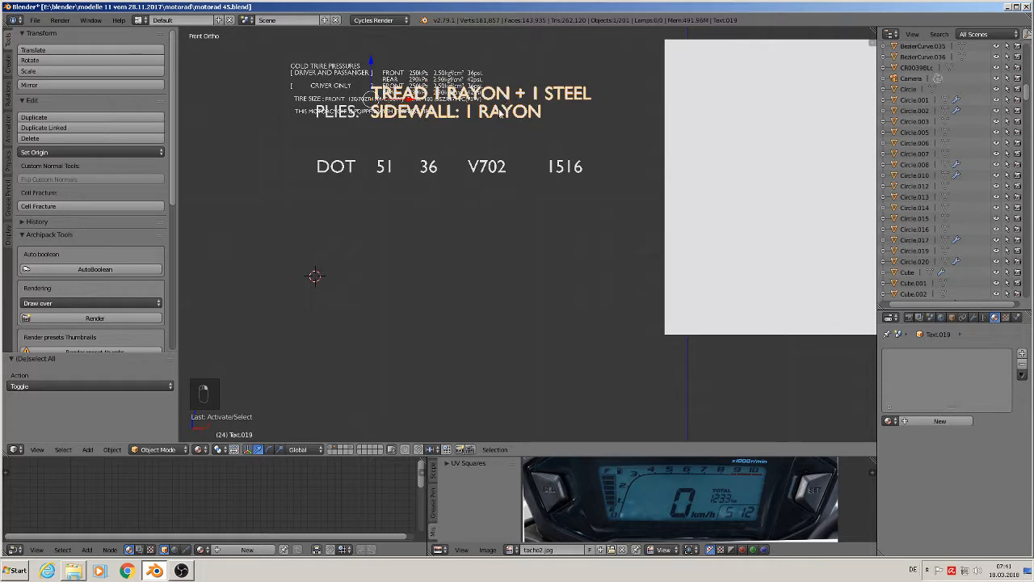
{"action": "right_click", "coordinate": [338, 115]}
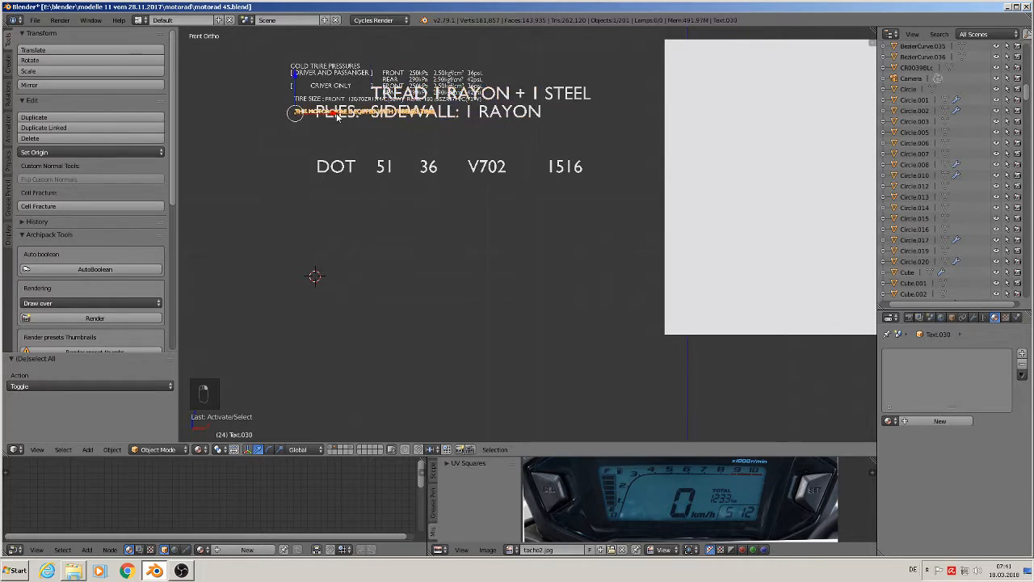
{"action": "key", "text": "shift+d"}
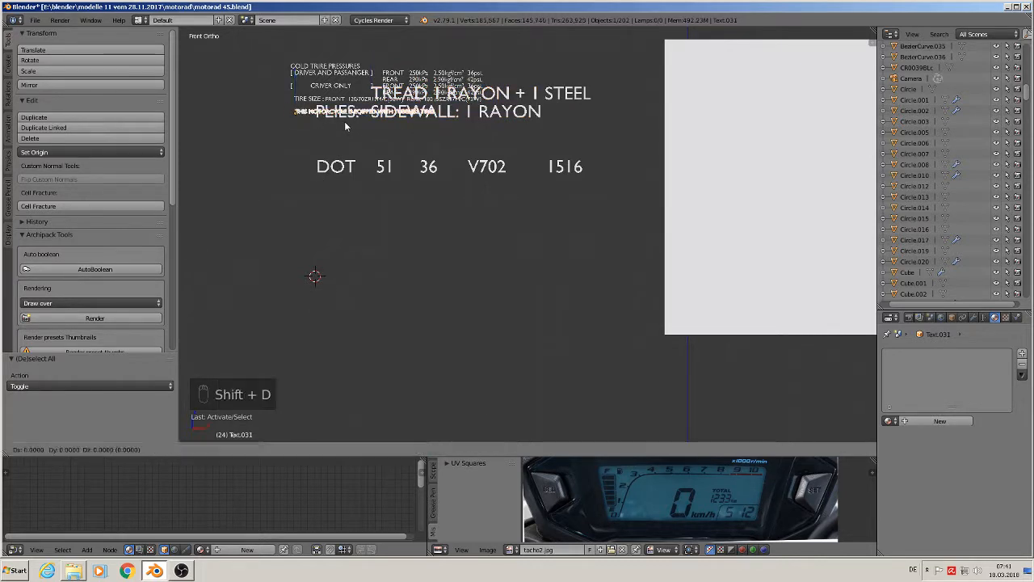
{"action": "key", "text": "g"}
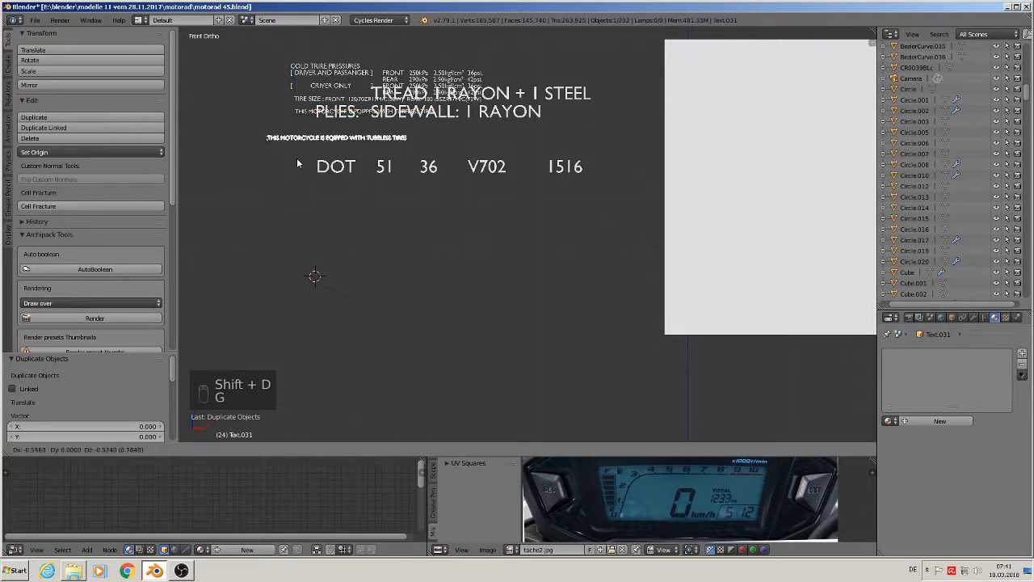
{"action": "left_click", "coordinate": [300, 160]}
Move the duplicated text line to the first layer and display the layer holding the label frames.
{"action": "key", "text": "m"}
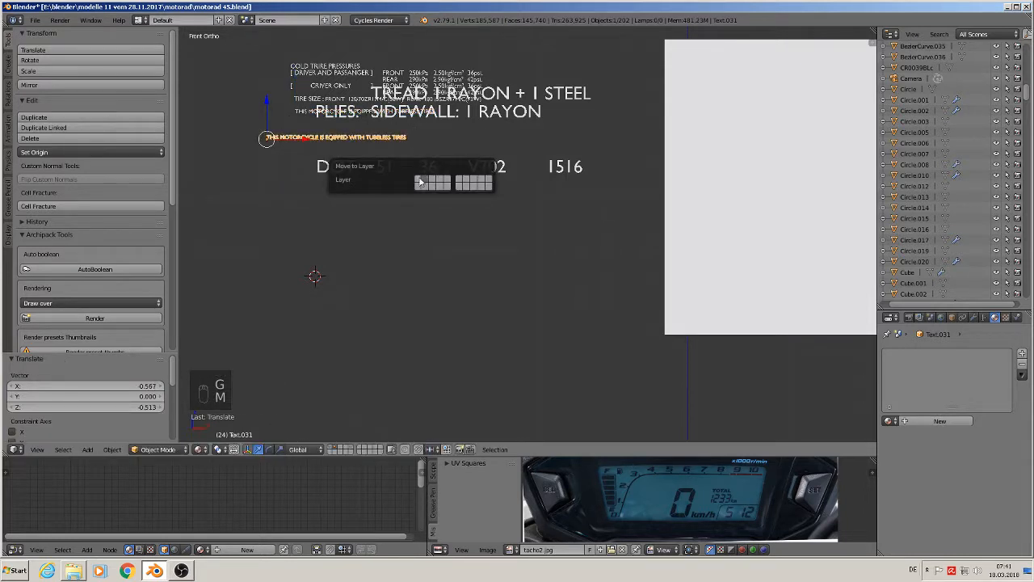
{"action": "left_click", "coordinate": [420, 182]}
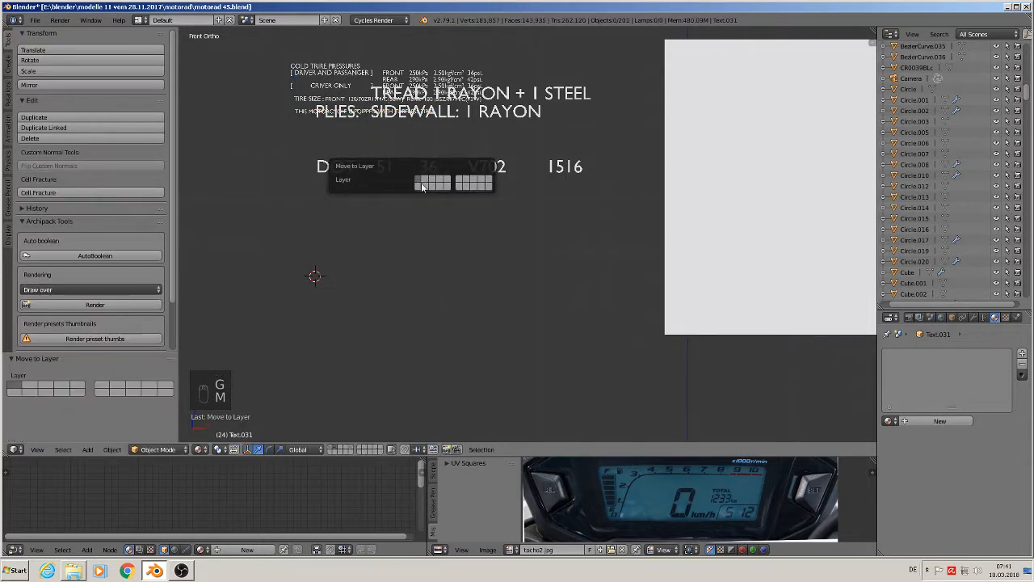
{"action": "left_click", "coordinate": [339, 448]}
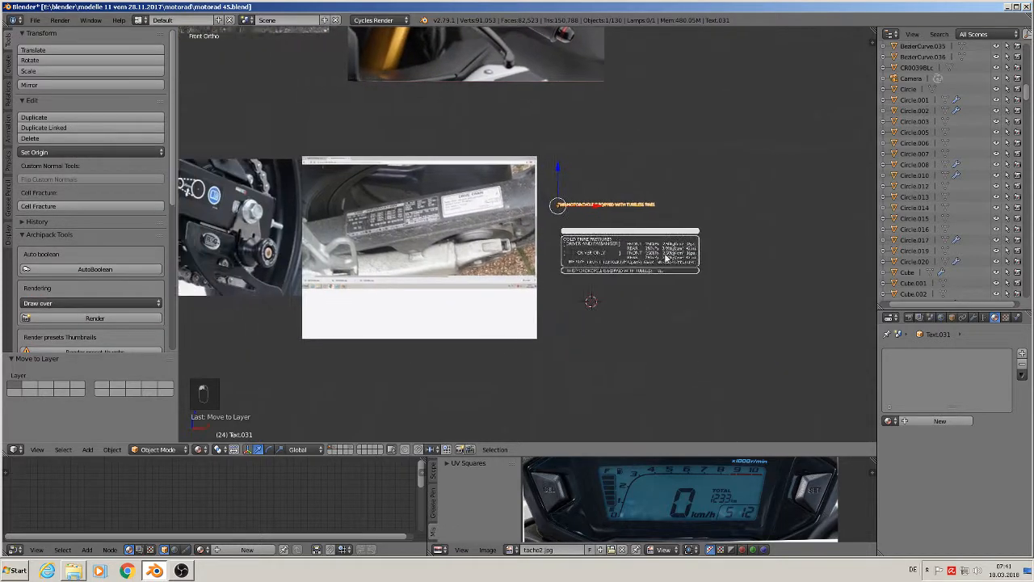
Replace the duplicated line's wording with "TIRE INFORMATION", matching the reference sticker's title.
{"action": "scroll", "coordinate": [653, 231], "scroll_direction": "up", "scroll_amount": 3}
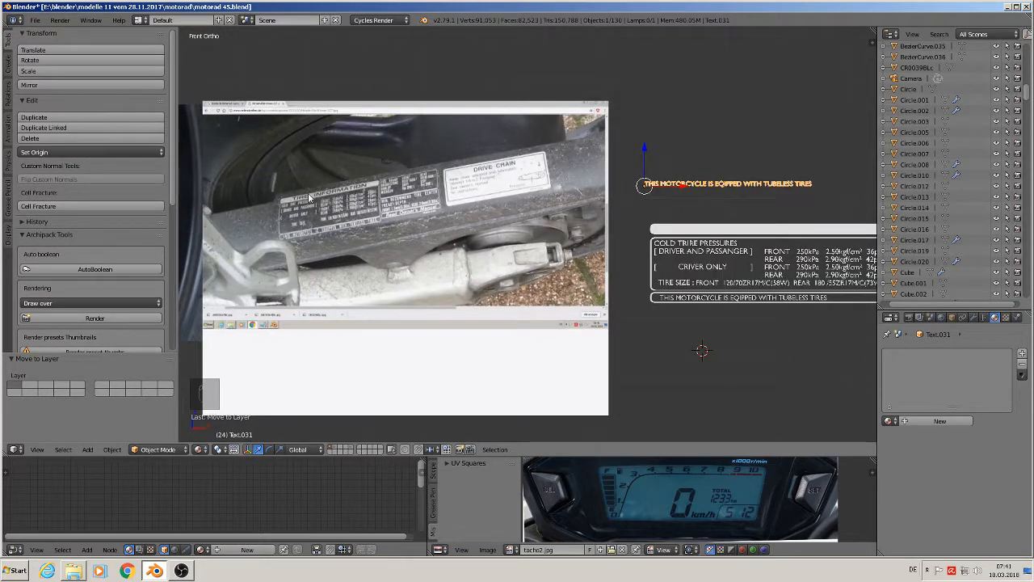
{"action": "scroll", "coordinate": [668, 246], "scroll_direction": "up", "scroll_amount": 2}
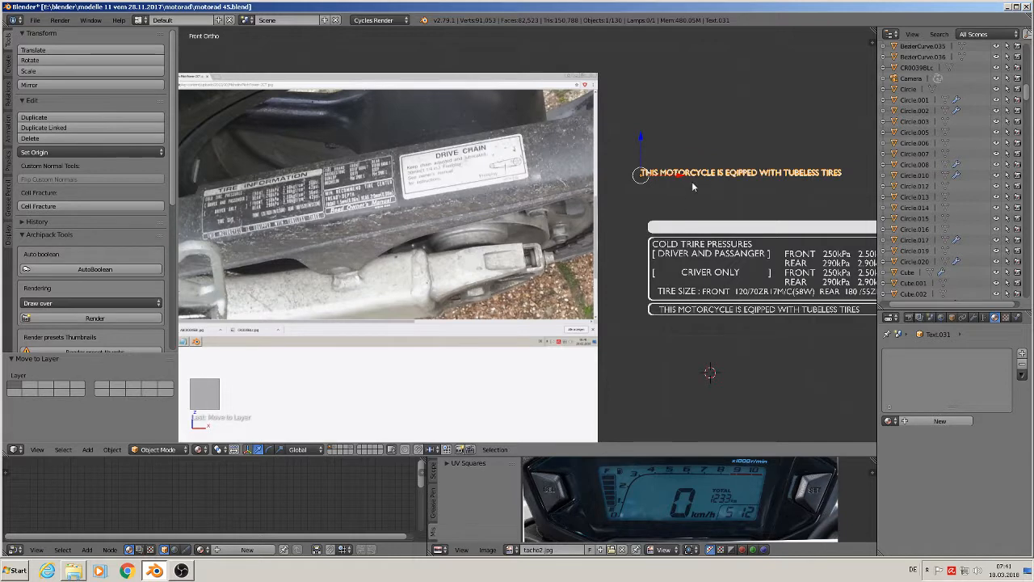
{"action": "key", "text": "Tab"}
{"action": "key", "text": "BackSpace"}
{"action": "key", "text": "BackSpace"}
{"action": "key", "text": "BackSpace"}
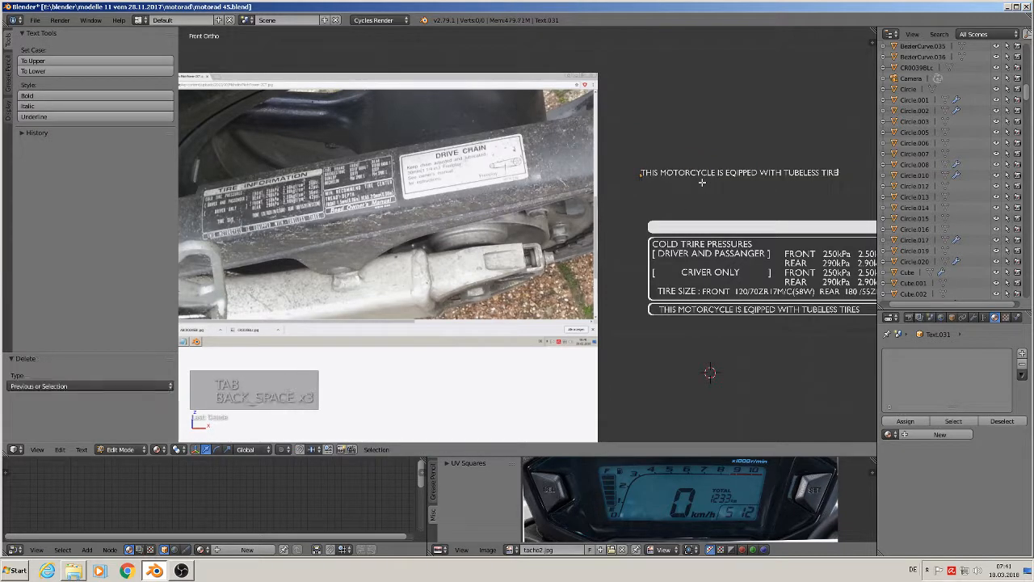
{"action": "key", "text": "BackSpace"}
{"action": "key", "text": "BackSpace"}
{"action": "key", "text": "BackSpace"}
{"action": "key", "text": "BackSpace"}
{"action": "key", "text": "BackSpace"}
{"action": "key", "text": "BackSpace"}
{"action": "key", "text": "BackSpace"}
{"action": "key", "text": "BackSpace"}
{"action": "key", "text": "BackSpace"}
{"action": "key", "text": "BackSpace"}
{"action": "key", "text": "BackSpace"}
{"action": "key", "text": "BackSpace"}
{"action": "key", "text": "BackSpace"}
{"action": "key", "text": "BackSpace"}
{"action": "key", "text": "BackSpace"}
{"action": "key", "text": "BackSpace"}
{"action": "key", "text": "BackSpace"}
{"action": "key", "text": "BackSpace"}
{"action": "key", "text": "BackSpace"}
{"action": "key", "text": "BackSpace"}
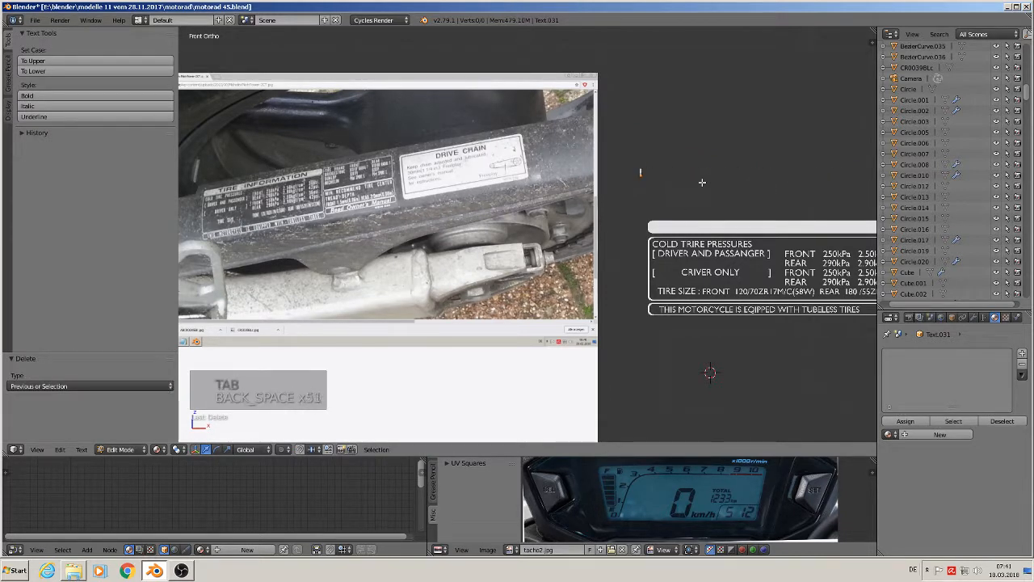
{"action": "type", "text": "TIRE"}
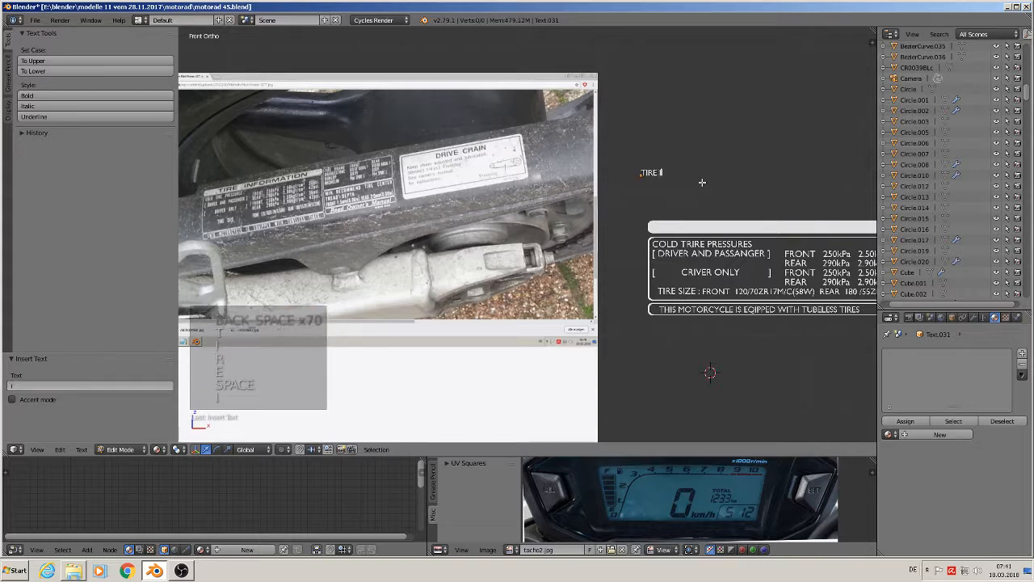
{"action": "type", "text": " INT"}
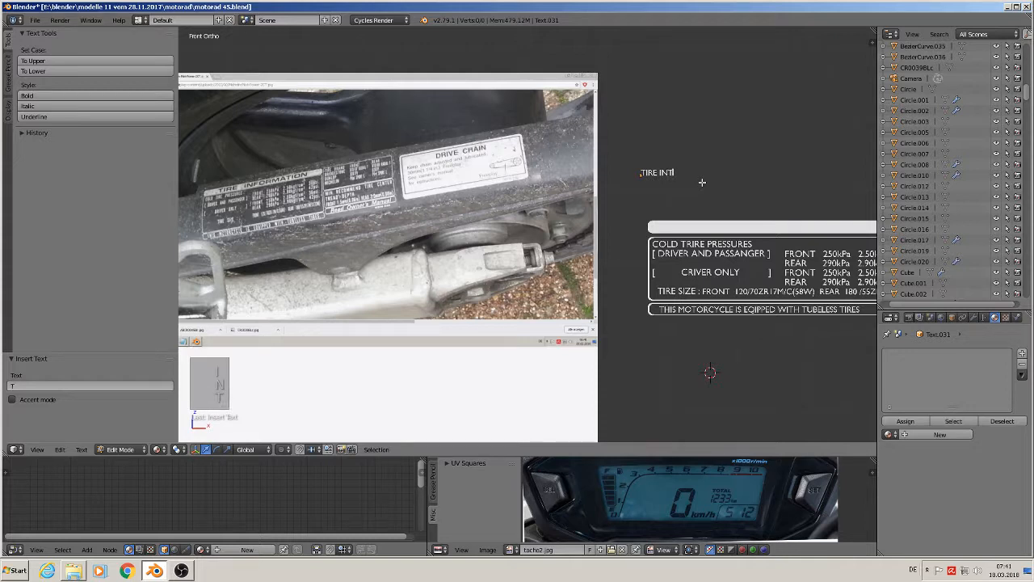
{"action": "key", "text": "BackSpace"}
{"action": "type", "text": "FOR"}
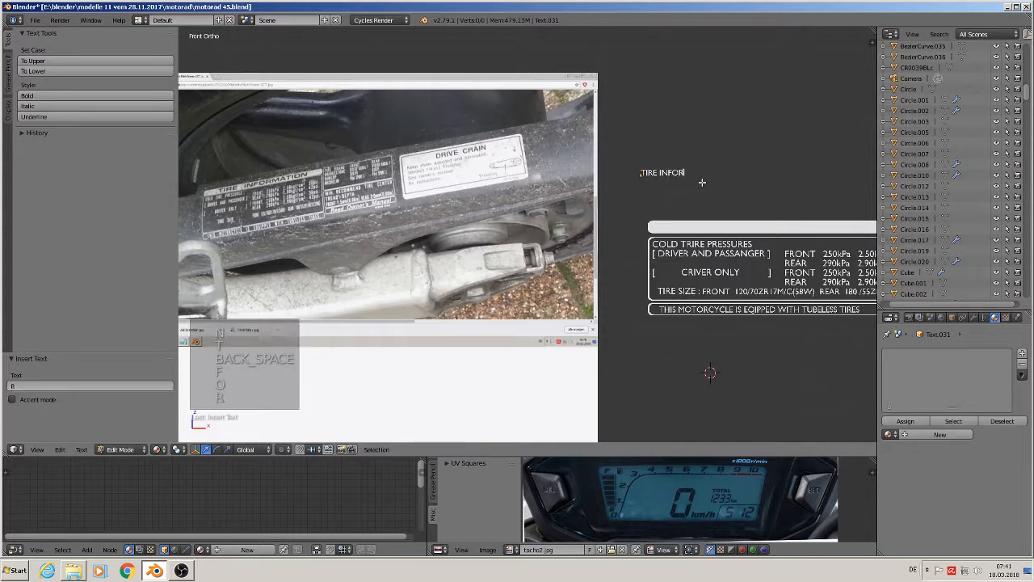
{"action": "type", "text": "MATION"}
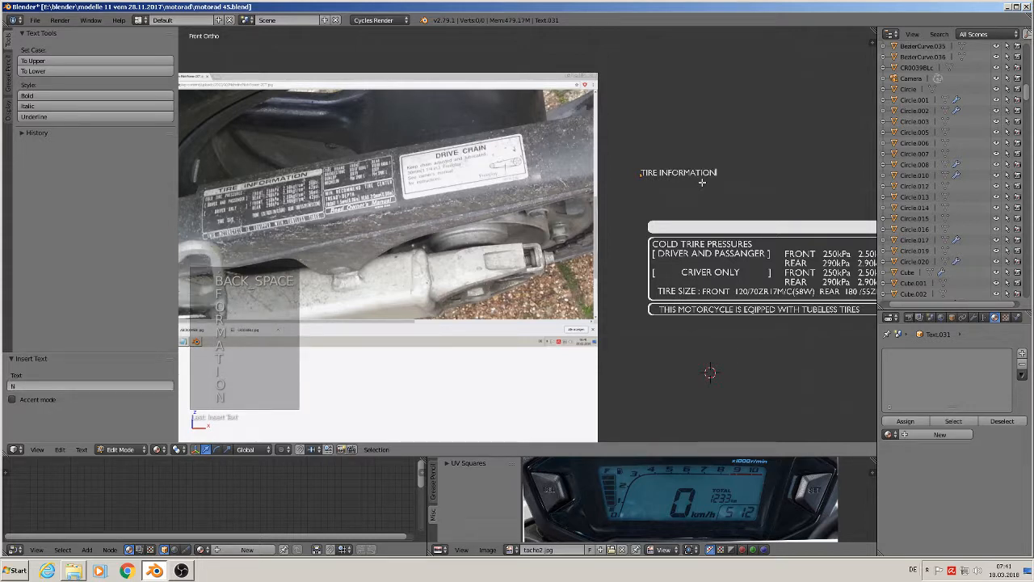
{"action": "key", "text": "Tab"}
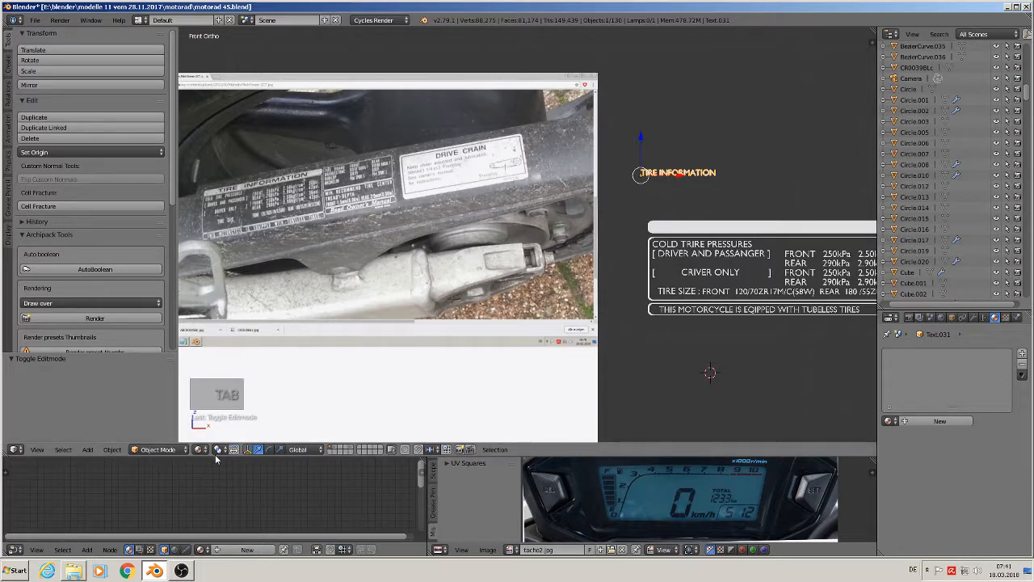
Scale the title text uniformly by 1.128 and stretch it along X by 1.701.
{"action": "key", "text": "s"}
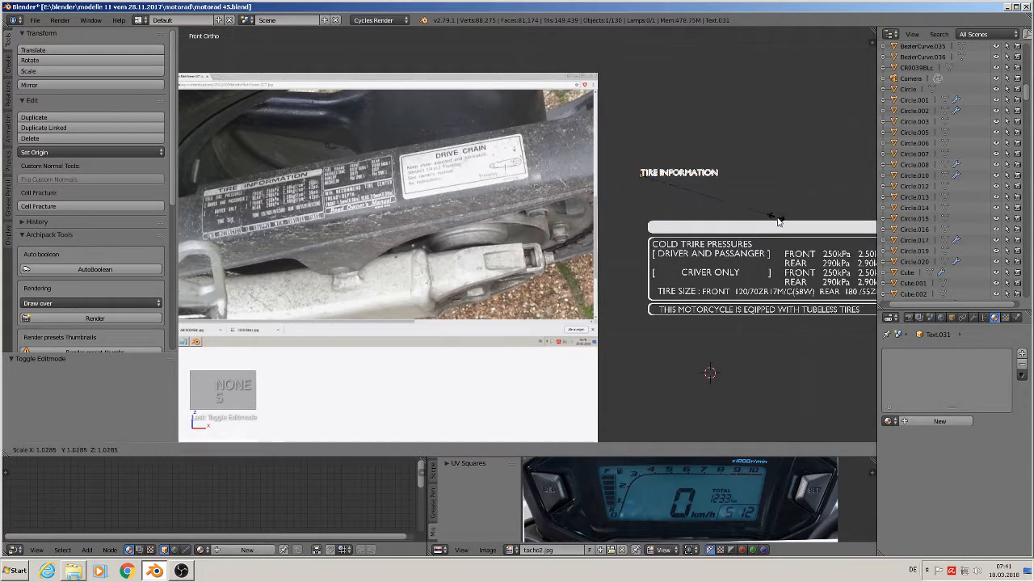
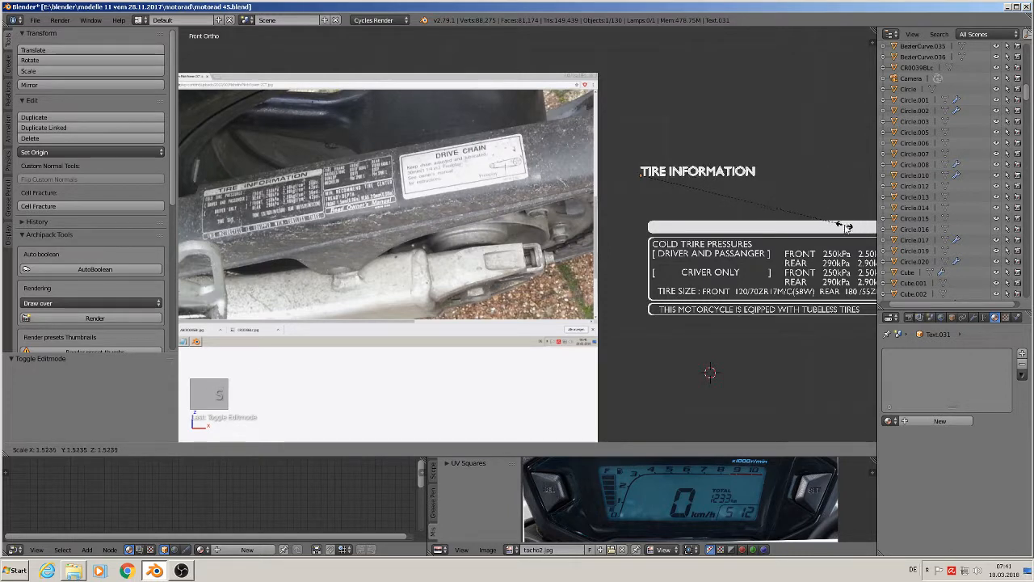
{"action": "left_click", "coordinate": [792, 223]}
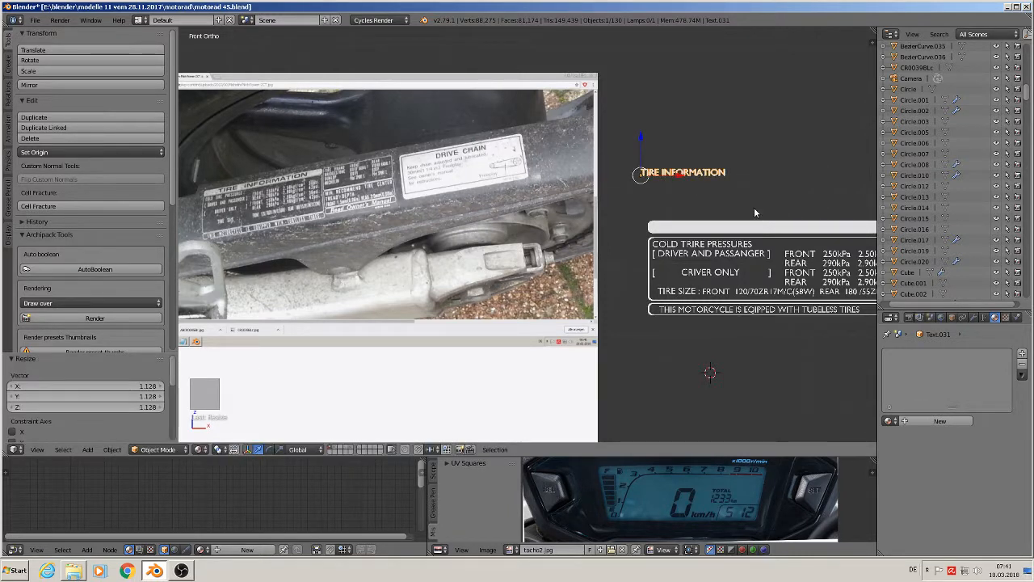
{"action": "key", "text": "s"}
{"action": "key", "text": "x"}
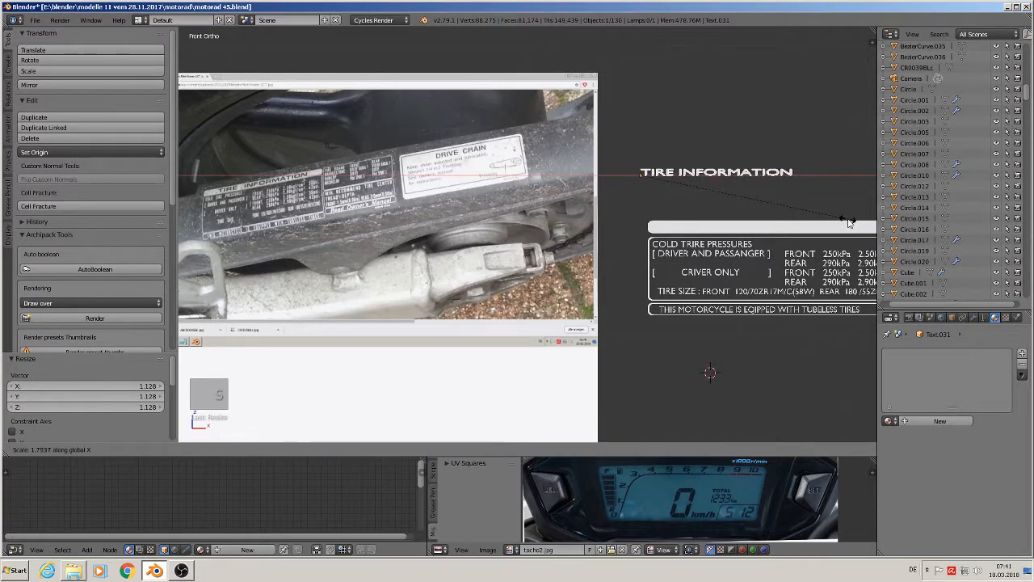
{"action": "left_click", "coordinate": [840, 223]}
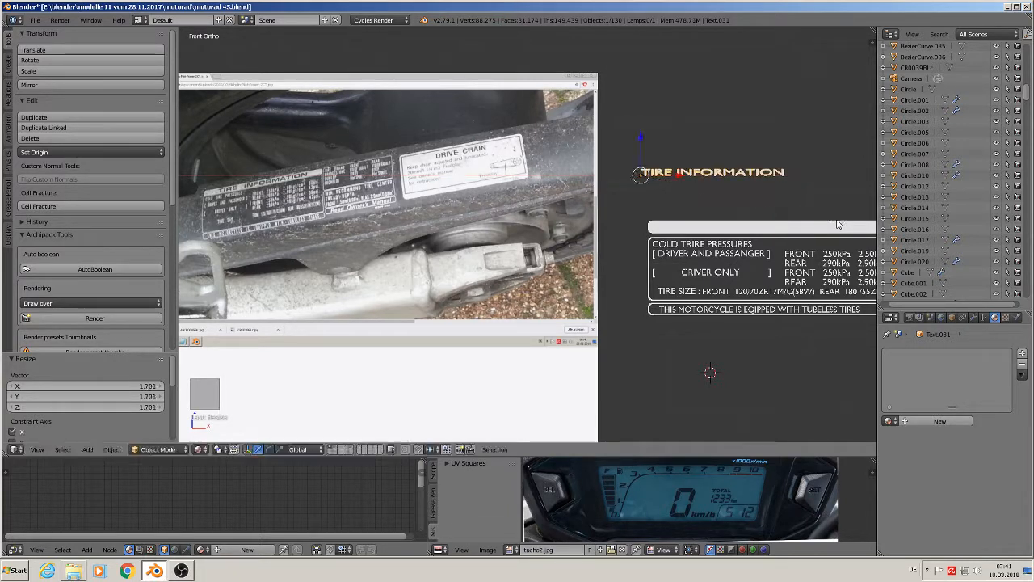
Move the title text 0.691 along X and -0.743 along Z onto the title bar, and -0.570 along Y in front of it.
{"action": "key", "text": "g"}
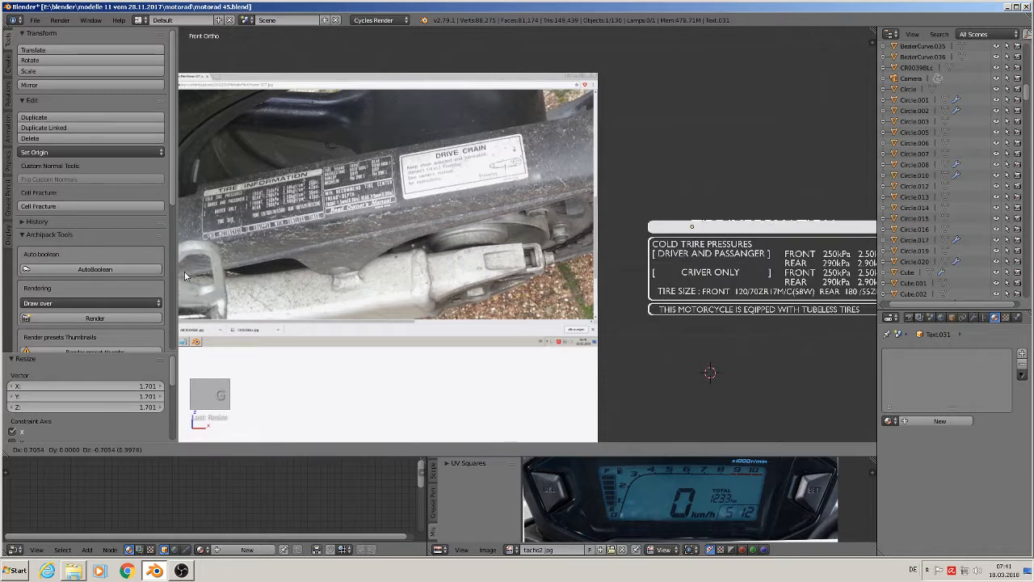
{"action": "left_click", "coordinate": [184, 272]}
{"action": "middle_click_drag", "start_coordinate": [184, 272], "coordinate": [795, 292]}
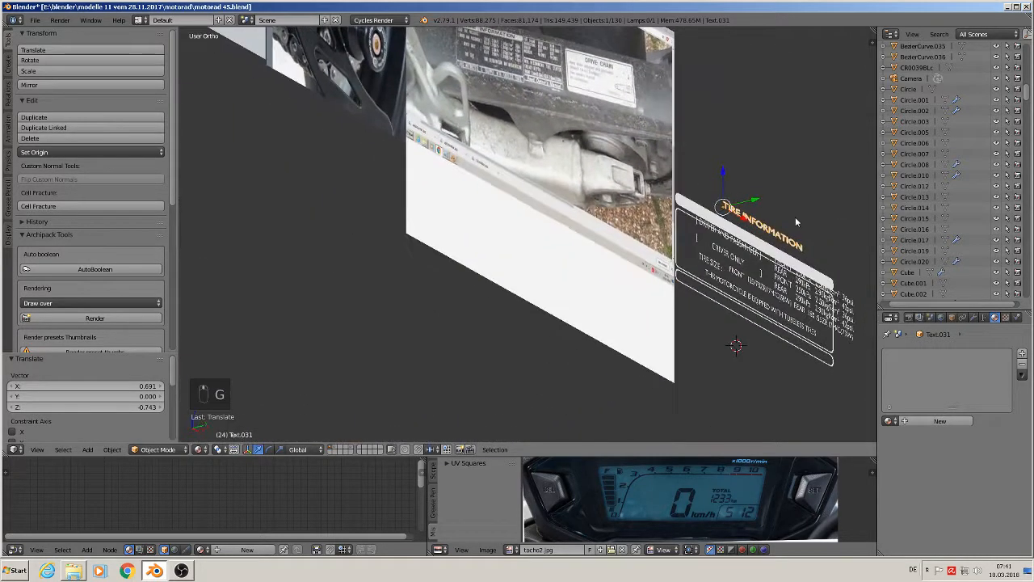
{"action": "left_click_drag", "start_coordinate": [760, 200], "coordinate": [730, 214]}
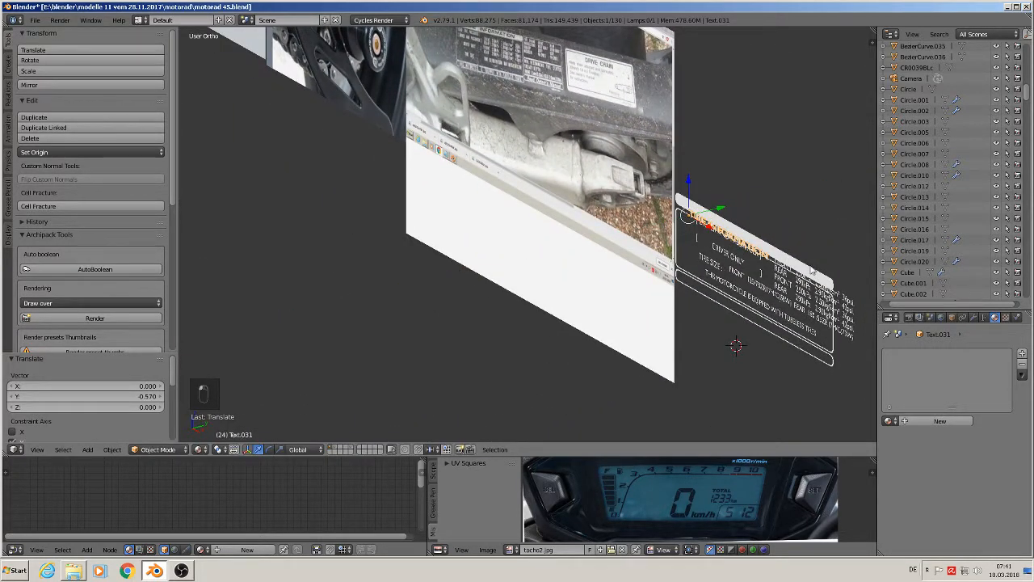
{"action": "key", "text": "KP_1"}
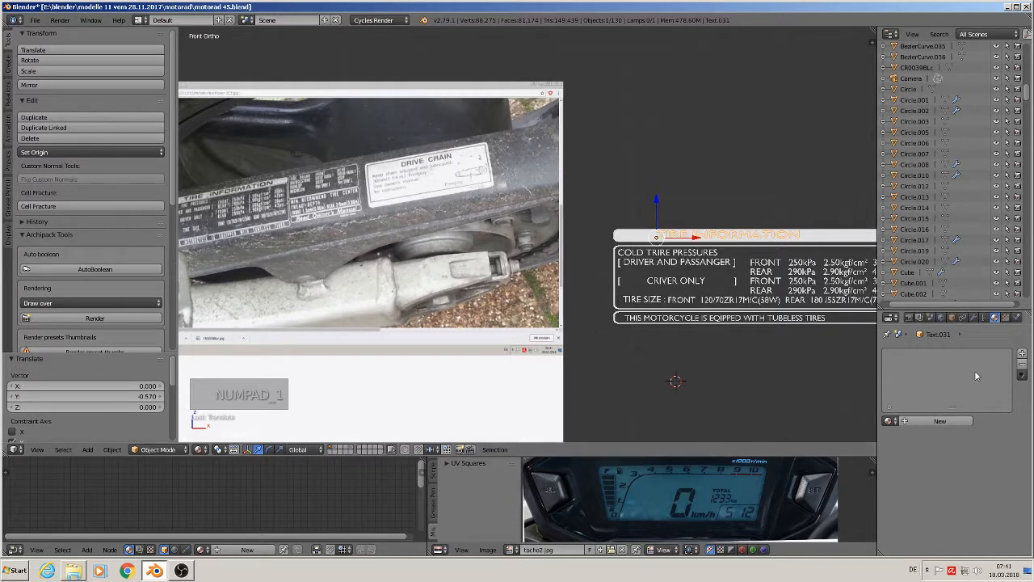
Give the title text a new material with a black diffuse color.
{"action": "left_click", "coordinate": [928, 422]}
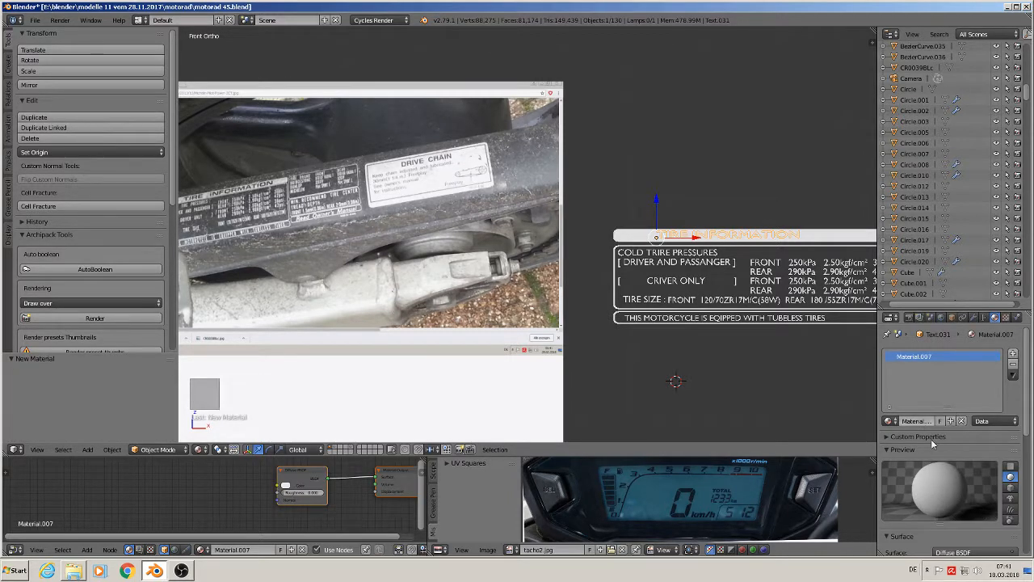
{"action": "scroll", "coordinate": [984, 506], "scroll_direction": "down", "scroll_amount": 3}
{"action": "left_click", "coordinate": [983, 507]}
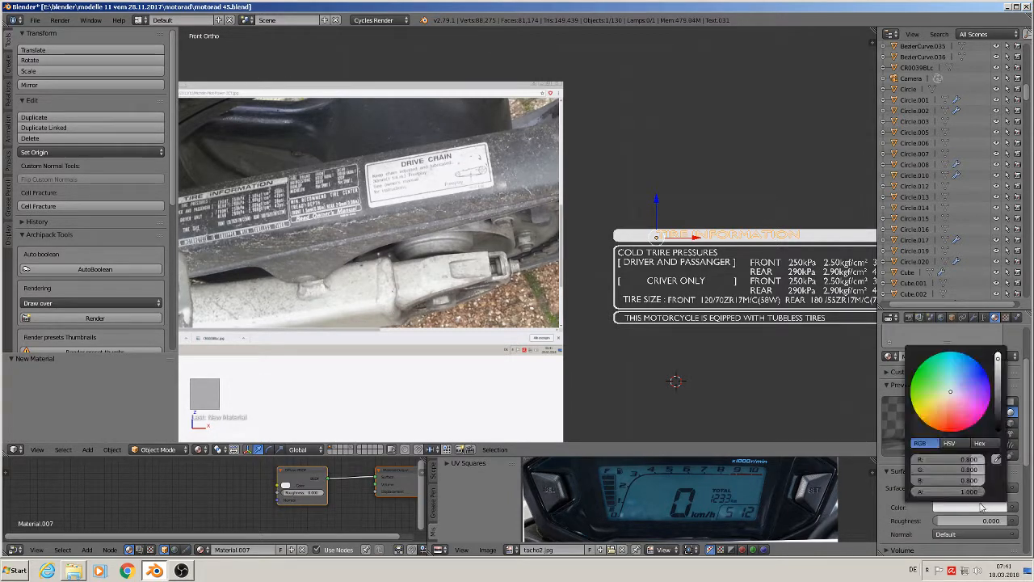
{"action": "left_click", "coordinate": [999, 427]}
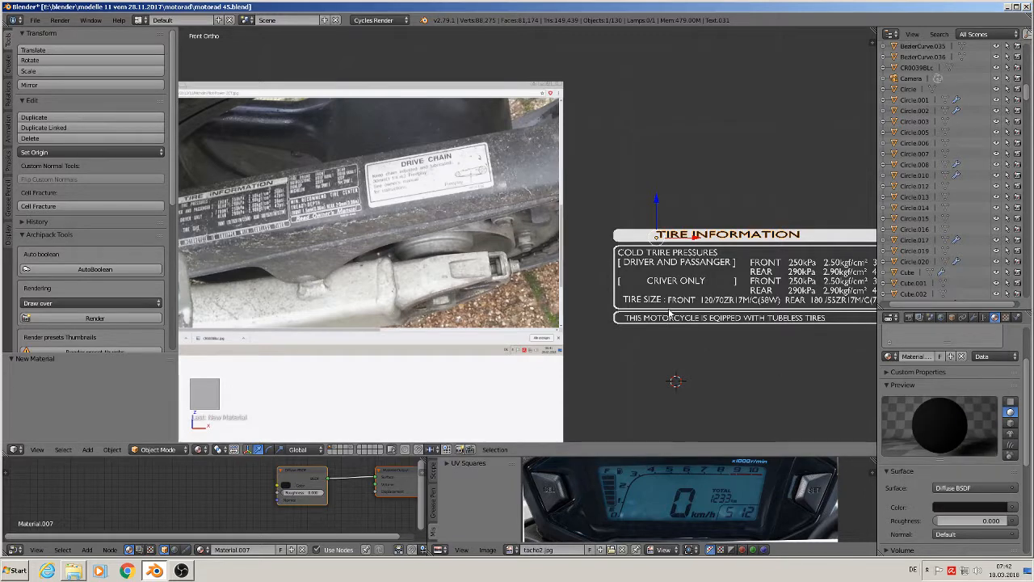
Center the title text on the bar by moving it 0.408 along X, nudge it slightly along Z, and deselect it.
{"action": "middle_click_drag", "start_coordinate": [610, 319], "coordinate": [572, 235], "text": "shift"}
{"action": "scroll", "coordinate": [604, 309], "scroll_direction": "down", "scroll_amount": 2, "text": "shift"}
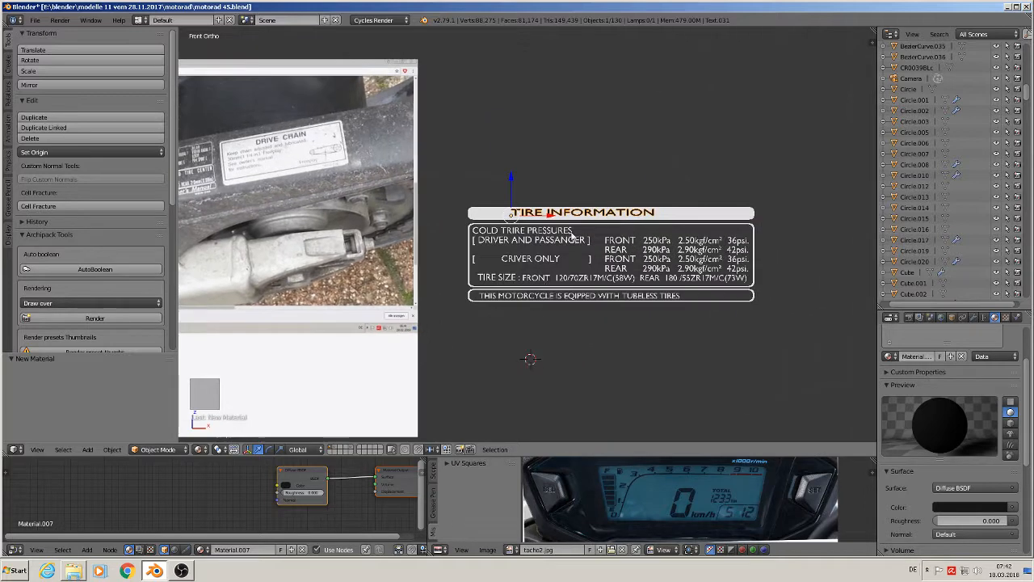
{"action": "left_click_drag", "start_coordinate": [551, 216], "coordinate": [582, 217]}
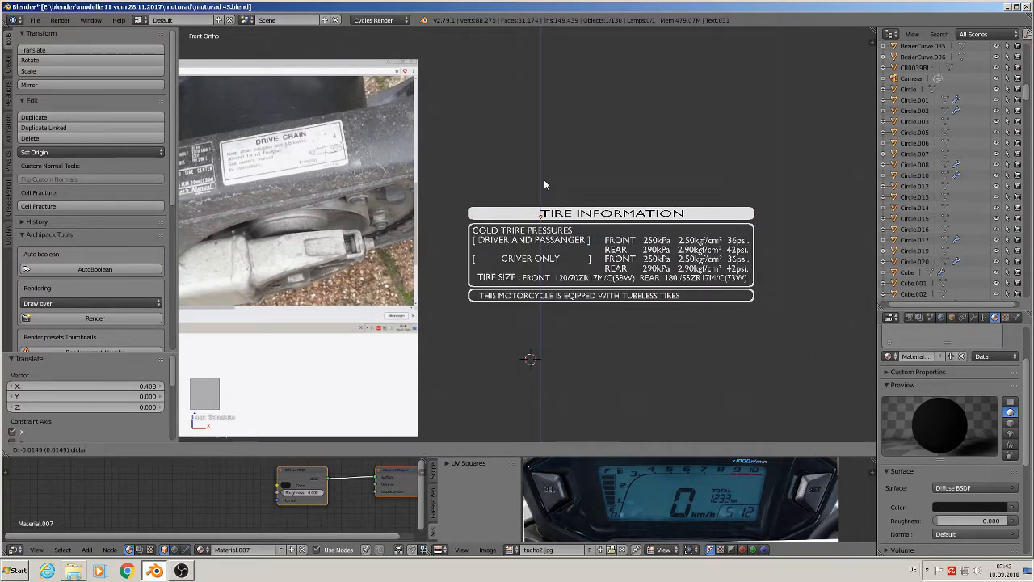
{"action": "left_click", "coordinate": [558, 203]}
{"action": "scroll", "coordinate": [627, 287], "scroll_direction": "up", "scroll_amount": 2}
{"action": "key", "text": "a"}
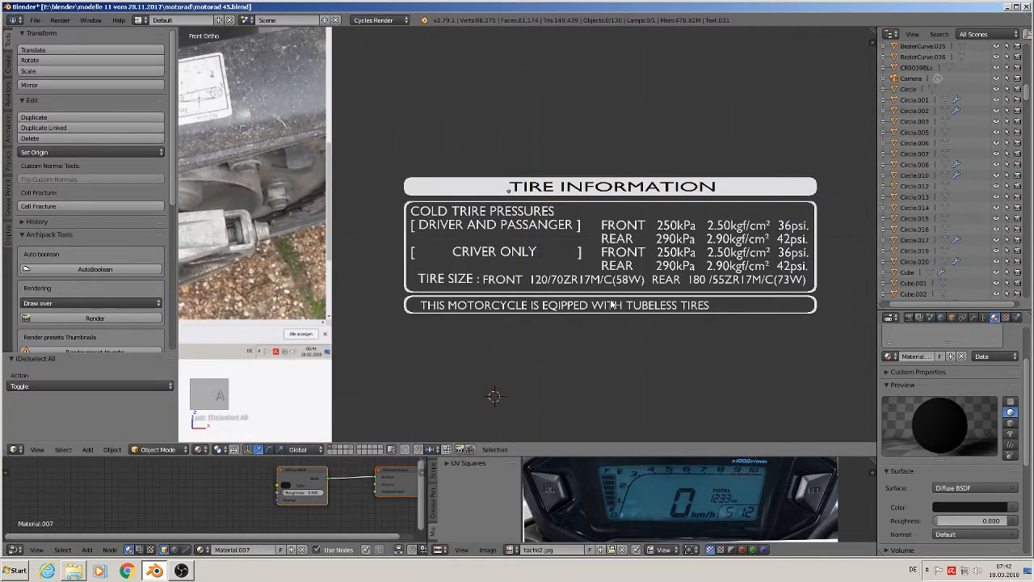
Give the label's title bar a new material and set its surface shader to Emission.
{"action": "scroll", "coordinate": [622, 303], "scroll_direction": "up", "scroll_amount": 2}
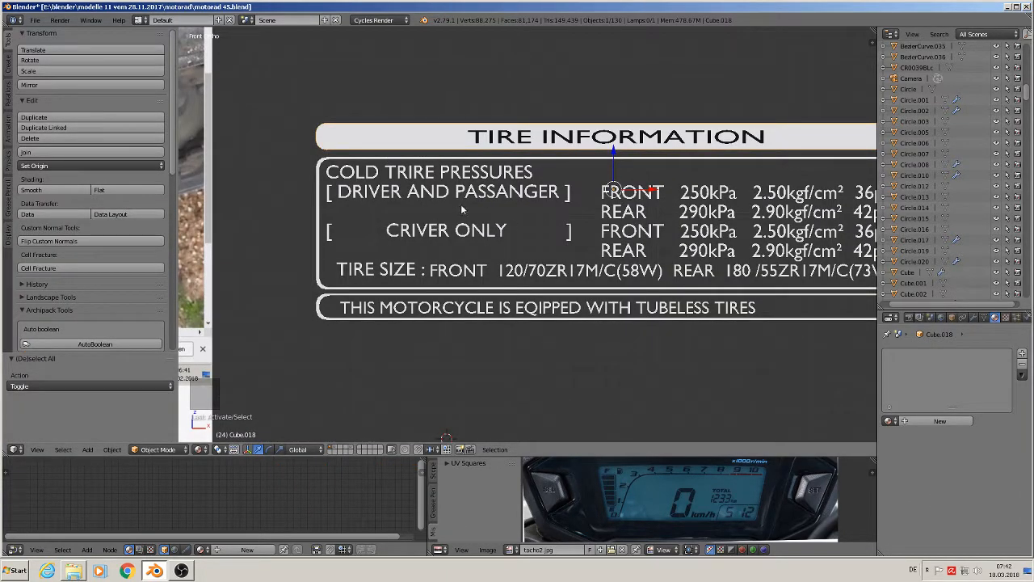
{"action": "left_click", "coordinate": [945, 421]}
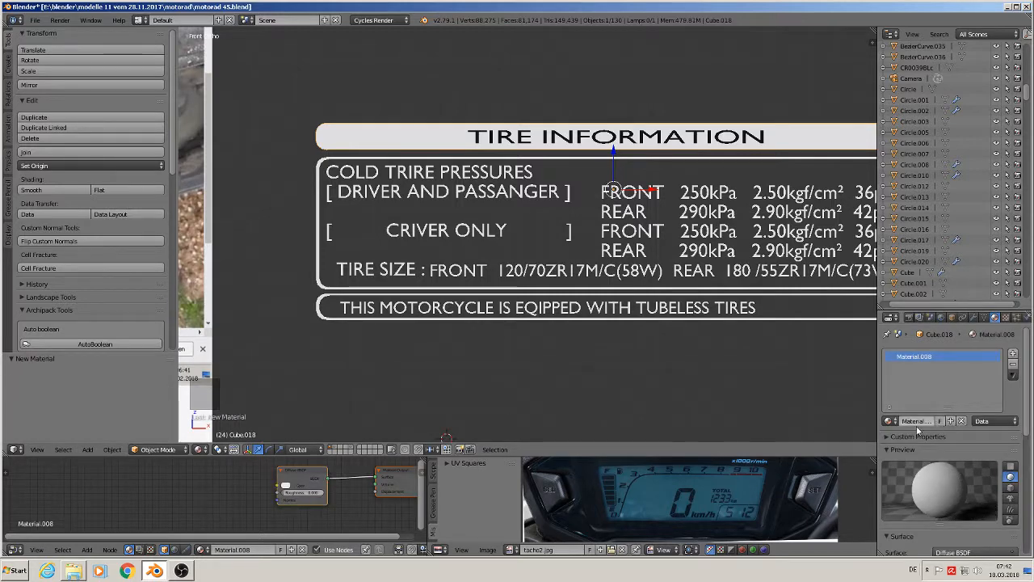
{"action": "scroll", "coordinate": [925, 467], "scroll_direction": "down", "scroll_amount": 3}
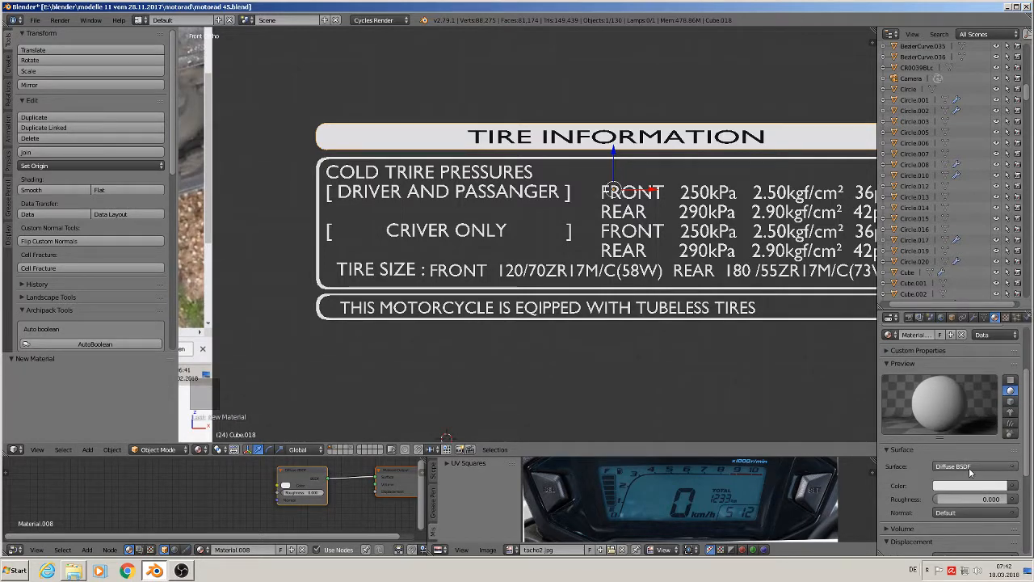
{"action": "left_click", "coordinate": [969, 467]}
{"action": "left_click", "coordinate": [914, 291]}
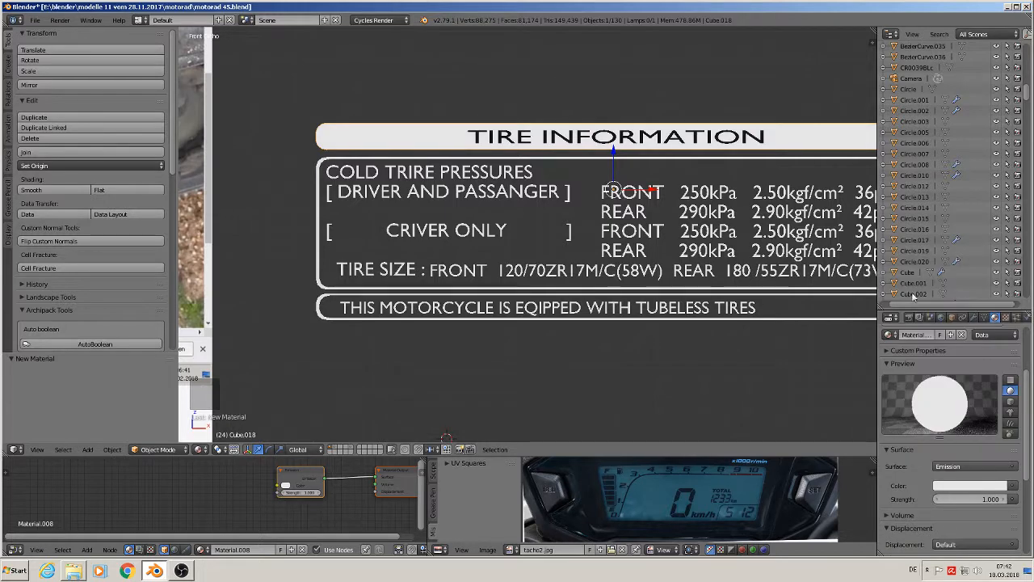
{"action": "scroll", "coordinate": [962, 376], "scroll_direction": "up", "scroll_amount": 3}
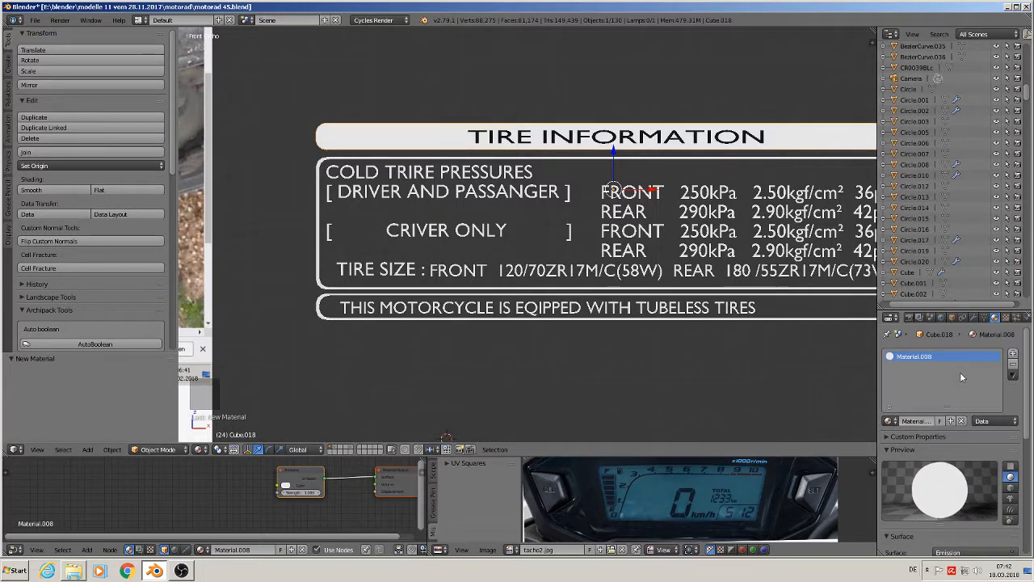
Rename the title bar's emission material as text.
{"action": "left_click", "coordinate": [919, 420]}
{"action": "type", "text": "text"}
{"action": "key", "text": "Return"}
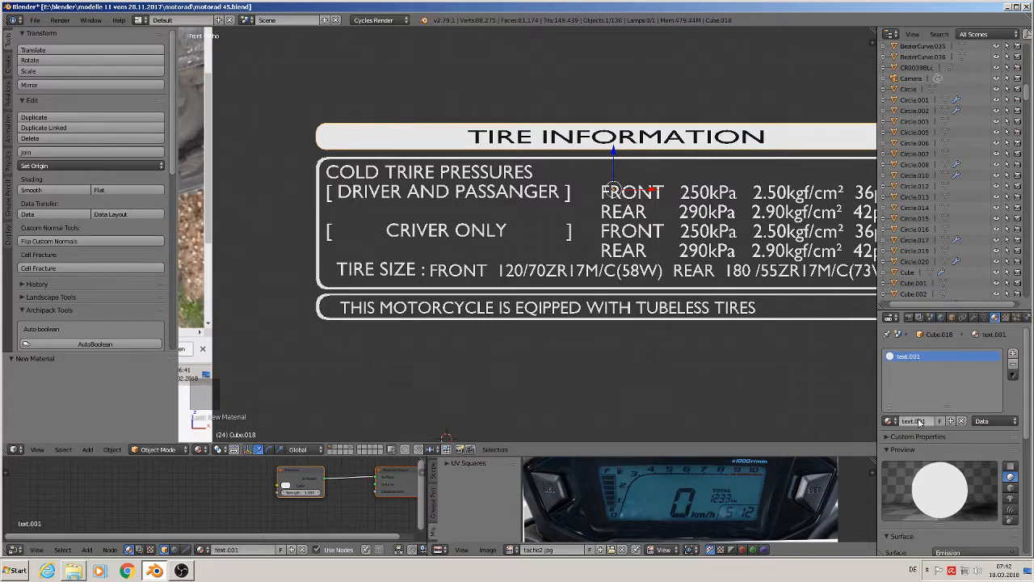
Assign the existing material text.001 to the text block starting with COLD TRIRE PRESSURES.
{"action": "right_click", "coordinate": [449, 172]}
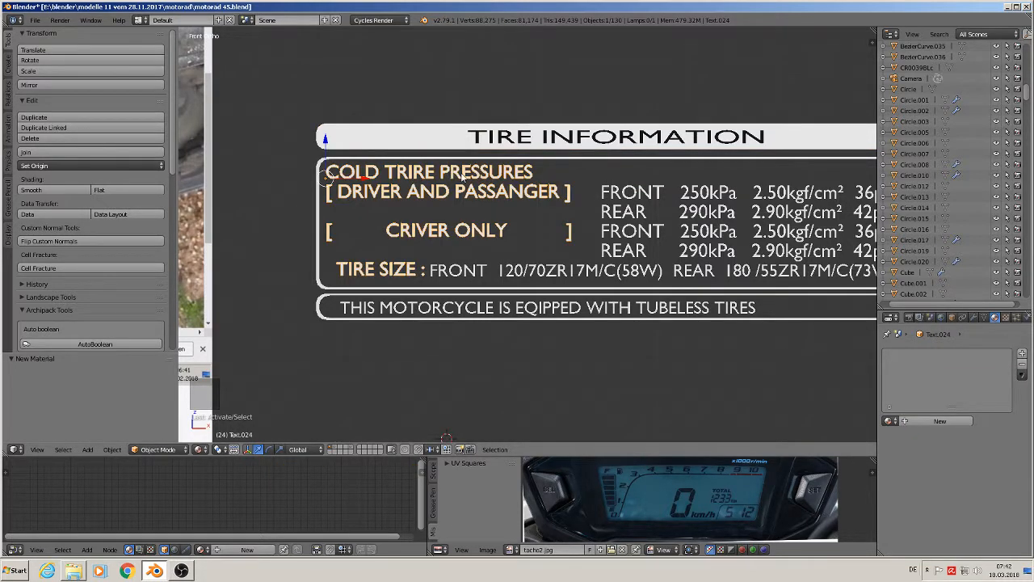
{"action": "left_click", "coordinate": [890, 420]}
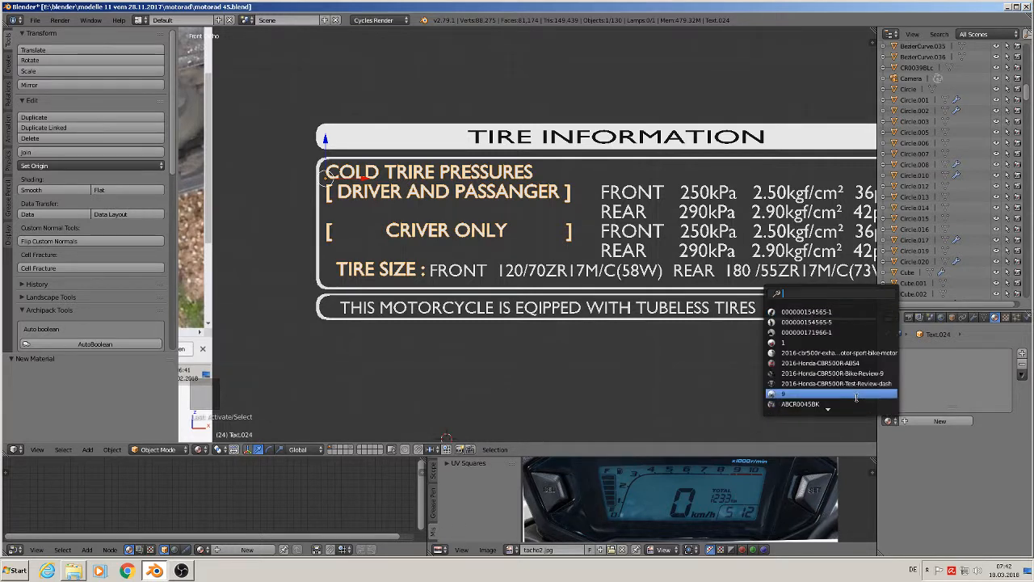
{"action": "type", "text": "tex"}
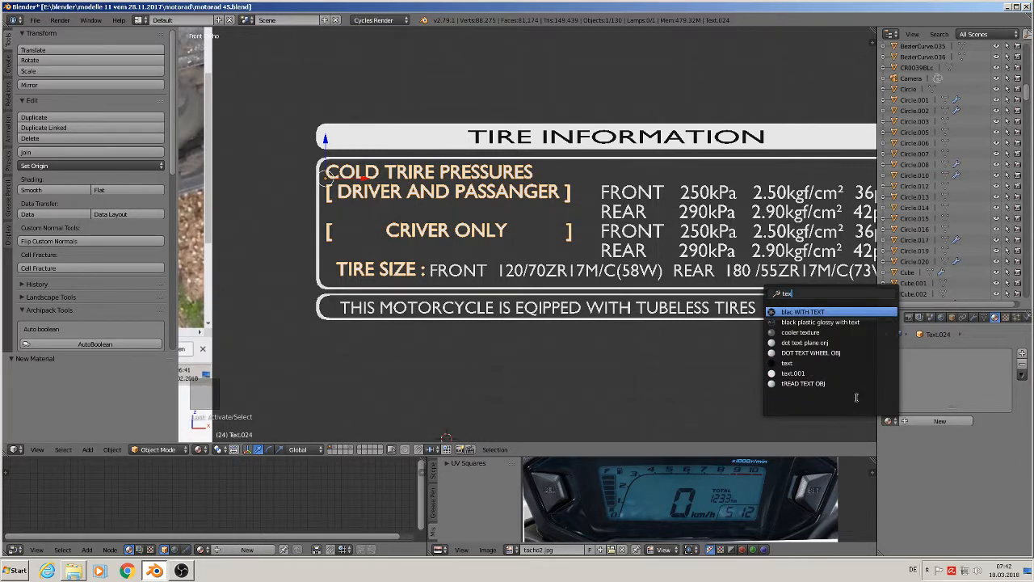
{"action": "scroll", "coordinate": [856, 398], "scroll_direction": "down", "scroll_amount": 3}
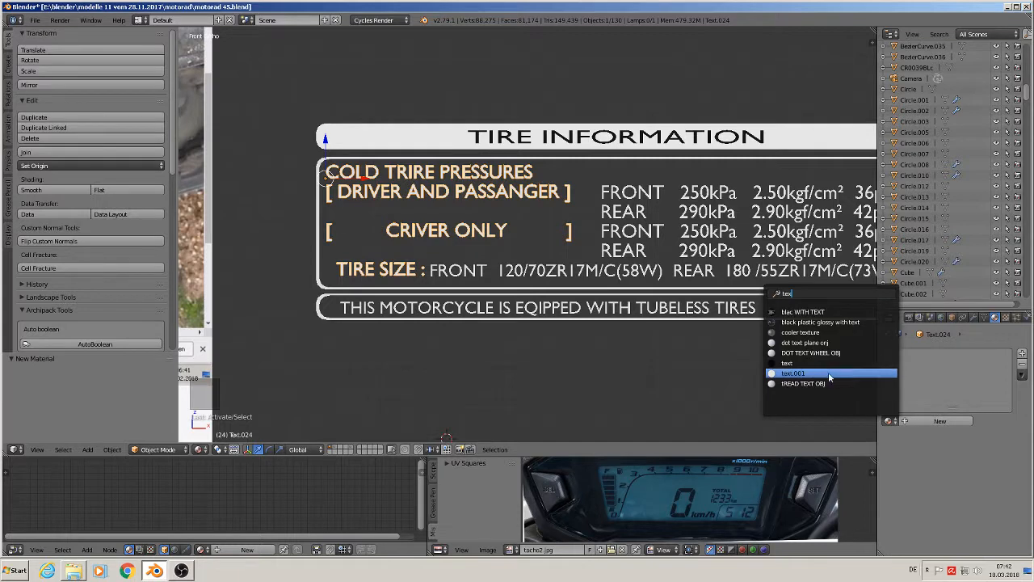
{"action": "left_click", "coordinate": [828, 371]}
Assign the text.001 material to the large rounded frame around the pressure table.
{"action": "right_click", "coordinate": [358, 160]}
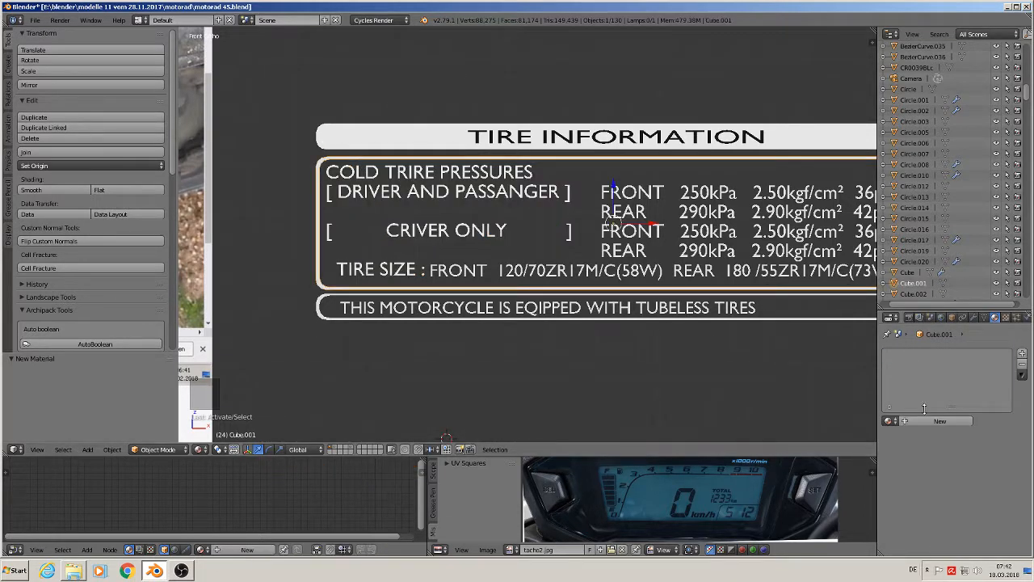
{"action": "left_click", "coordinate": [890, 421]}
{"action": "type", "text": "tex"}
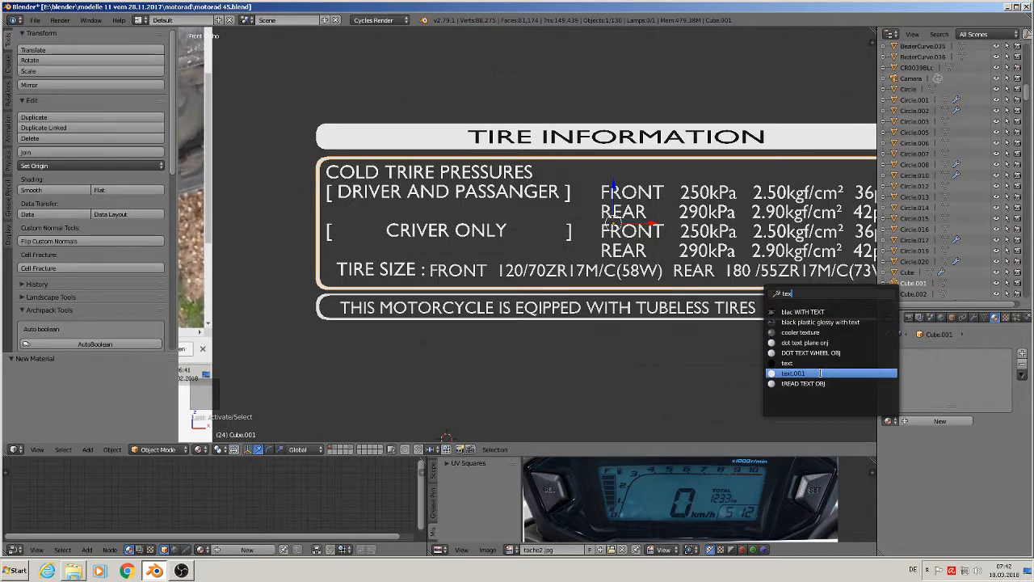
{"action": "left_click", "coordinate": [820, 372]}
Assign the text.001 material to the small rounded frame below the pressure table.
{"action": "right_click", "coordinate": [344, 246]}
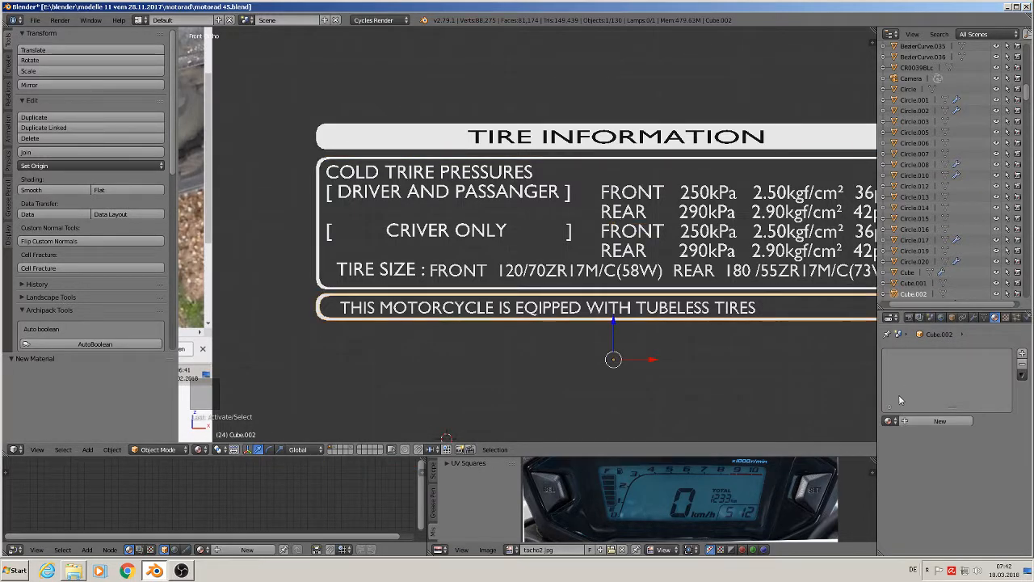
{"action": "left_click", "coordinate": [890, 420]}
{"action": "type", "text": "t"}
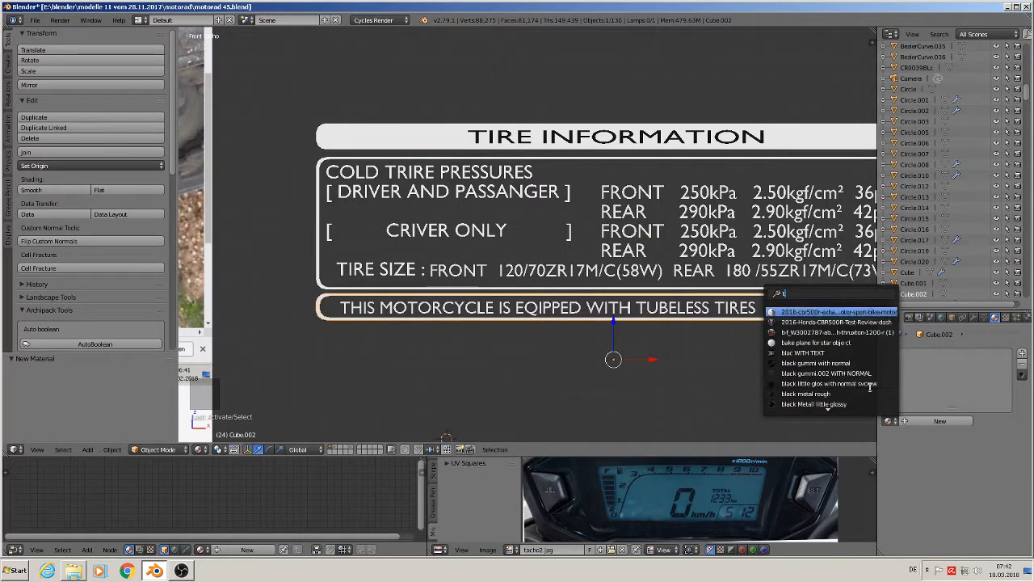
{"action": "type", "text": "ext"}
{"action": "left_click", "coordinate": [838, 378]}
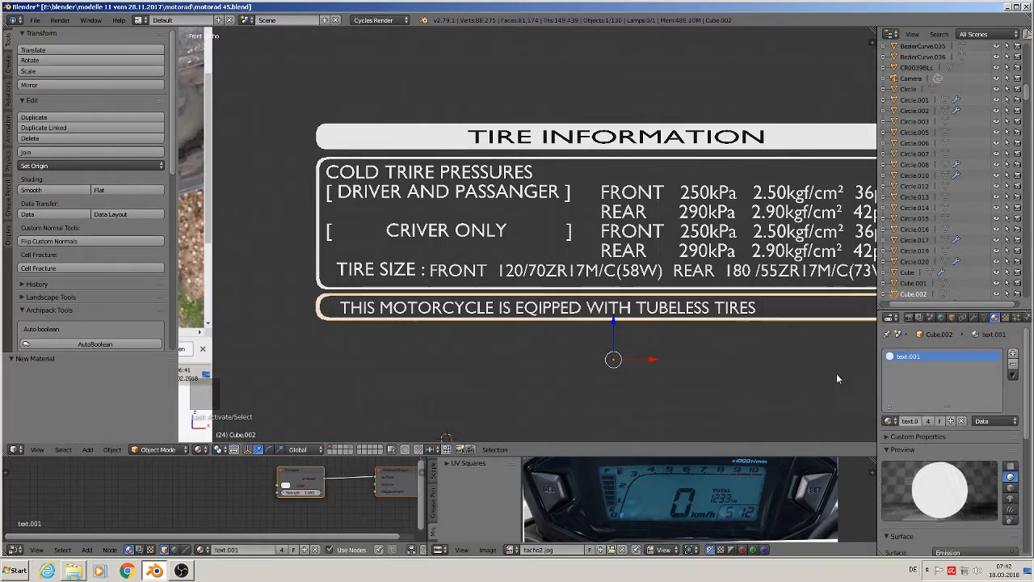
Assign the text.001 material to the tubeless tires text line in the small frame and deselect everything.
{"action": "right_click", "coordinate": [556, 308]}
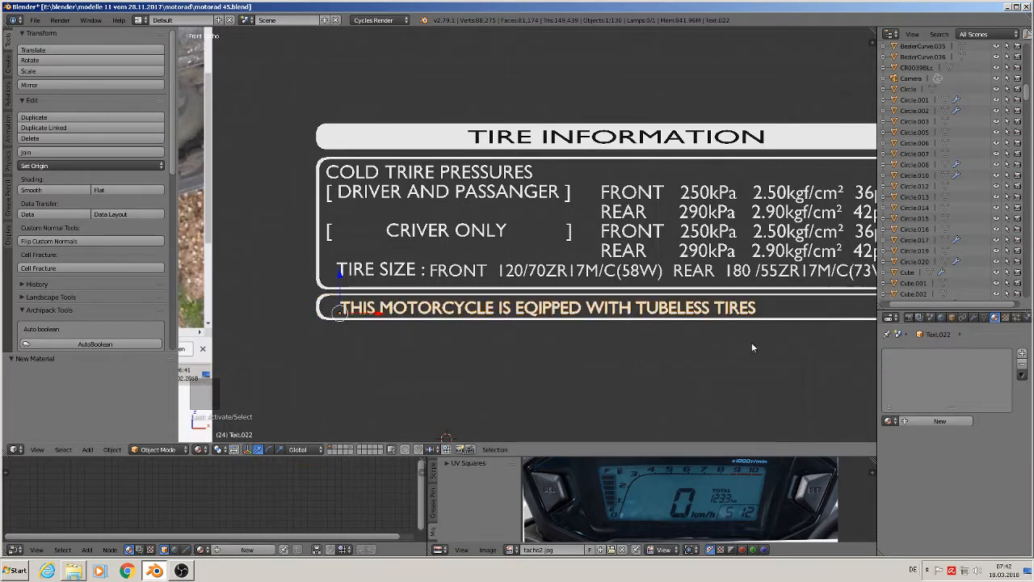
{"action": "left_click", "coordinate": [888, 422]}
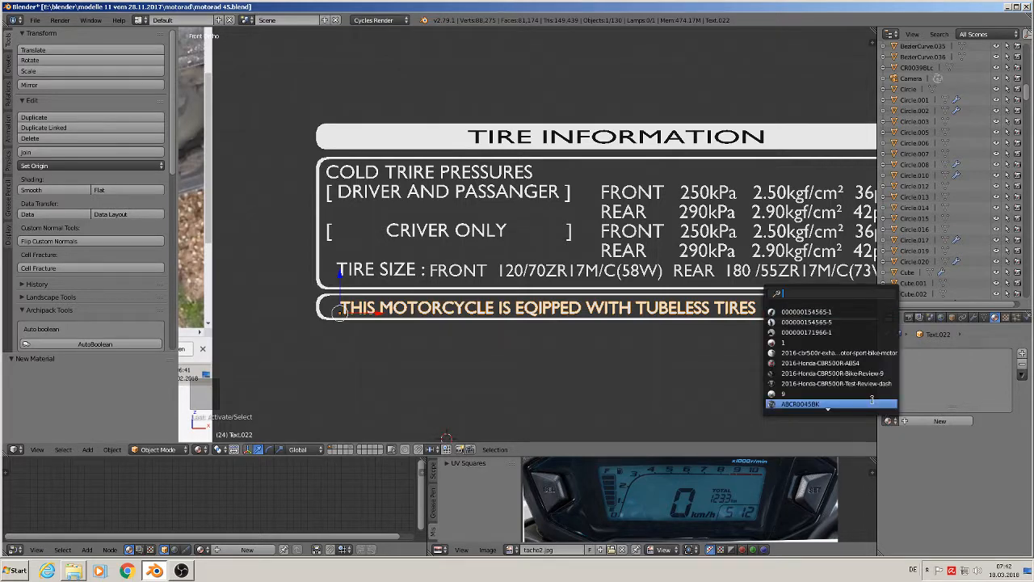
{"action": "type", "text": "tex"}
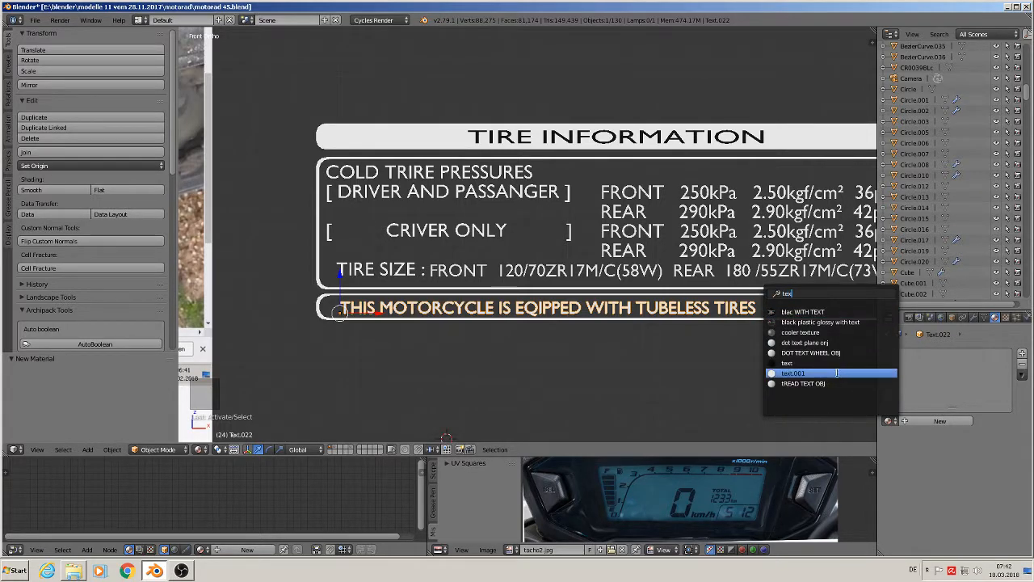
{"action": "left_click", "coordinate": [837, 372]}
{"action": "scroll", "coordinate": [711, 386], "scroll_direction": "down", "scroll_amount": 3}
{"action": "key", "text": "a"}
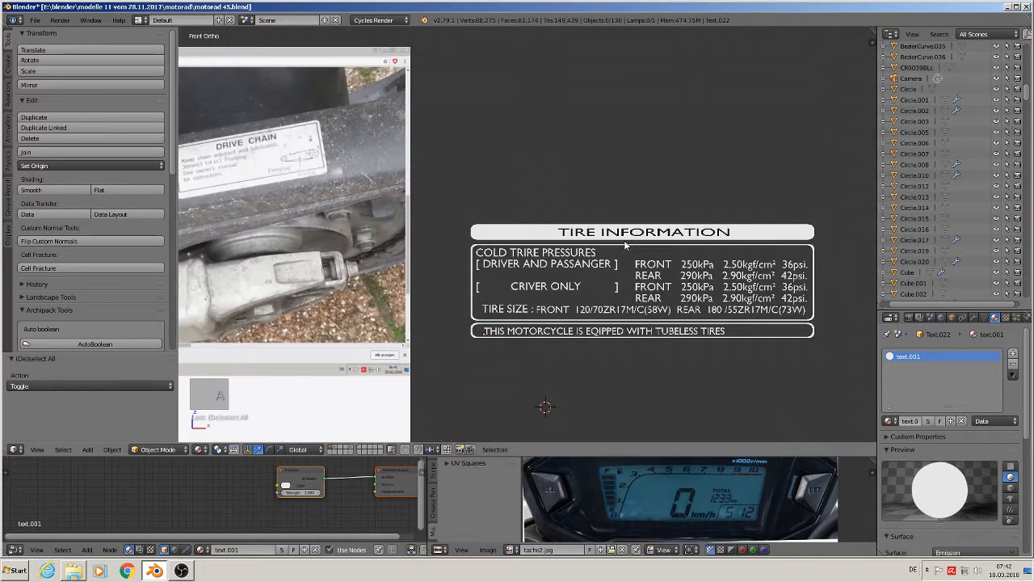
Convert the TIRE INFORMATION title text to a mesh and deselect it.
{"action": "right_click", "coordinate": [625, 242]}
{"action": "key", "text": "Tab"}
{"action": "key", "text": "Tab"}
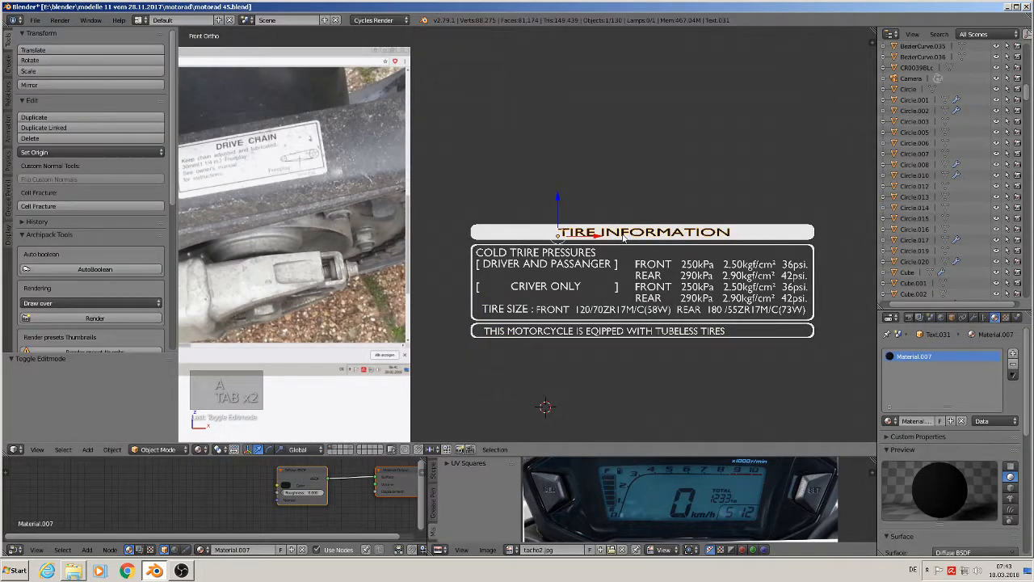
{"action": "key", "text": "alt+c"}
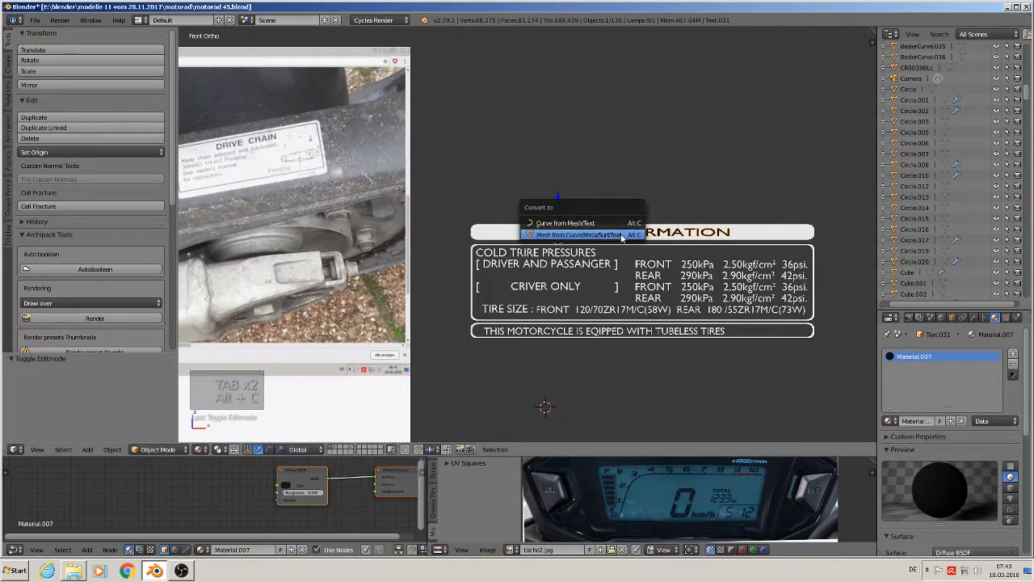
{"action": "left_click", "coordinate": [620, 235]}
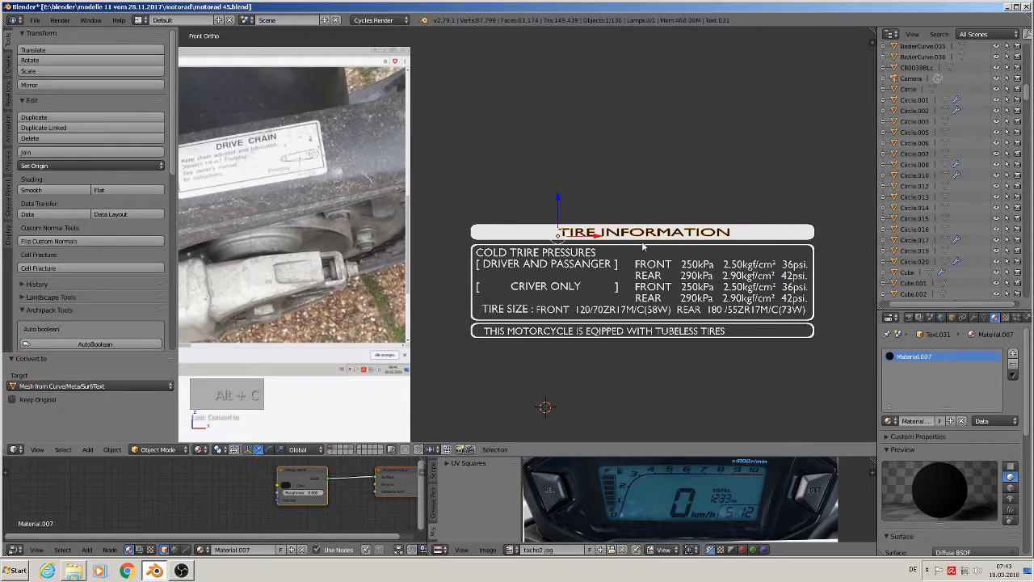
{"action": "key", "text": "a"}
Duplicate all parts of the label, move the copy 2.281 along Z, and join the copy into one object.
{"action": "scroll", "coordinate": [759, 356], "scroll_direction": "down", "scroll_amount": 2}
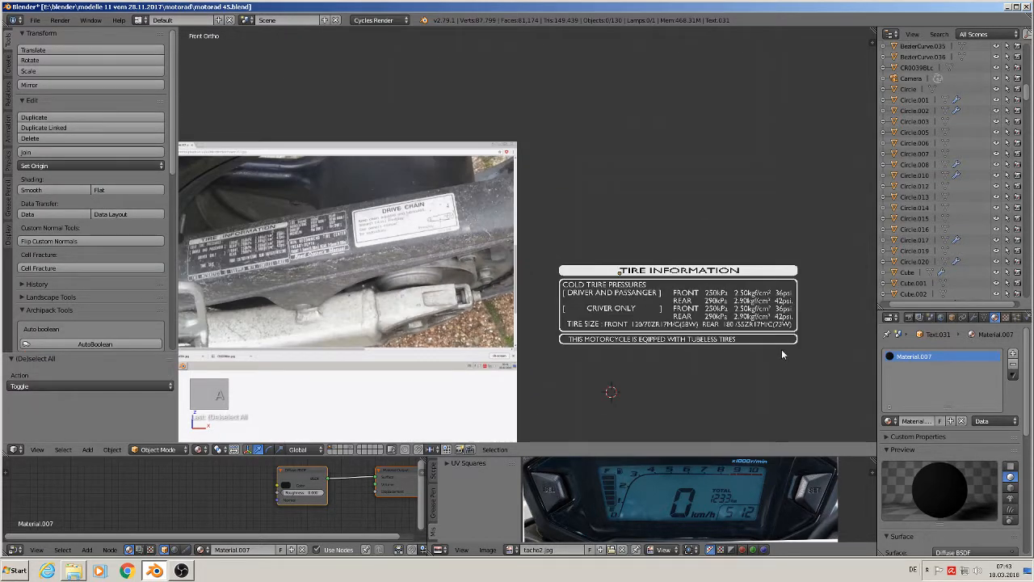
{"action": "left_click_drag", "start_coordinate": [827, 368], "coordinate": [542, 236]}
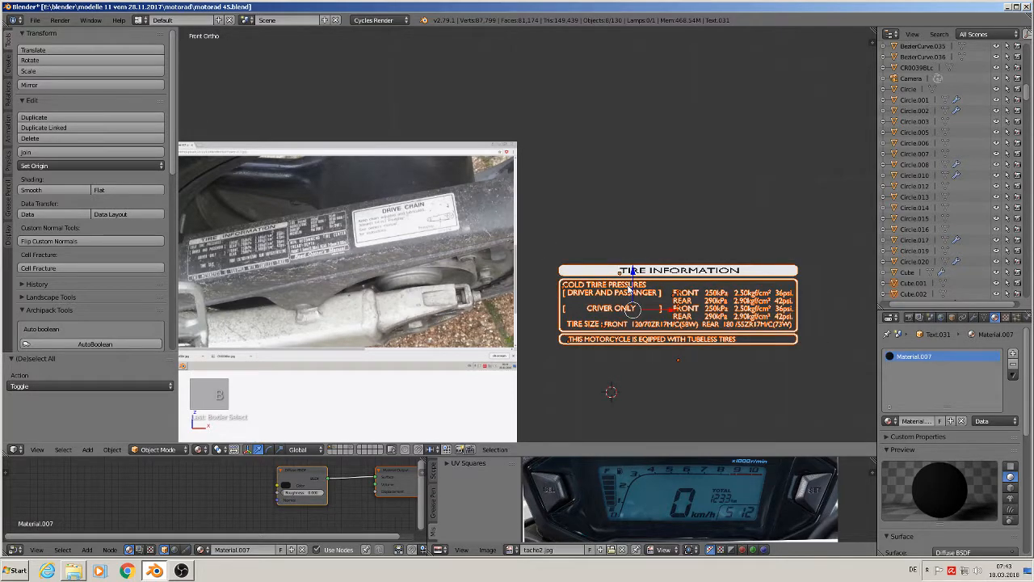
{"action": "key", "text": "shift+d"}
{"action": "left_click", "coordinate": [635, 132]}
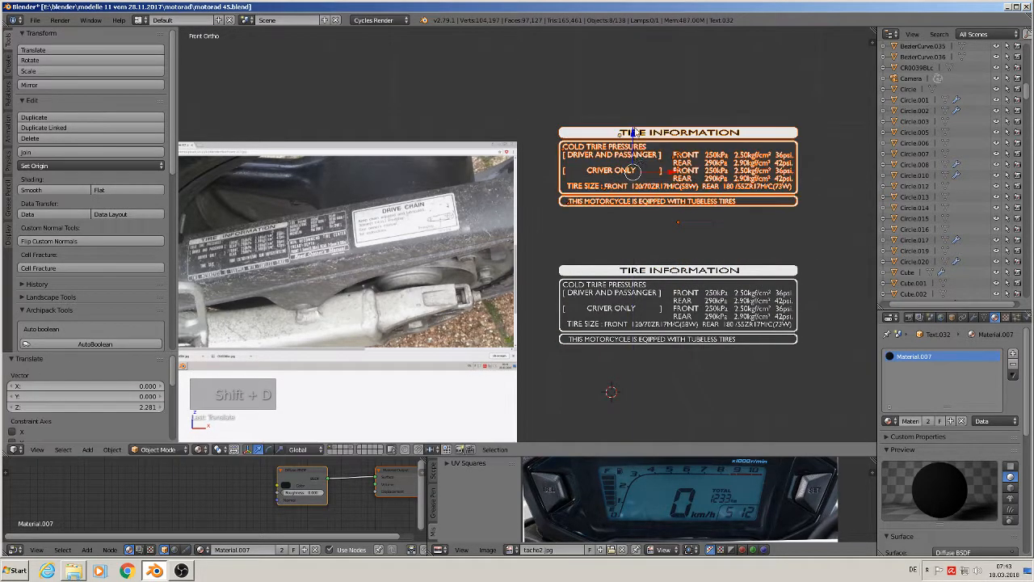
{"action": "left_click", "coordinate": [89, 152]}
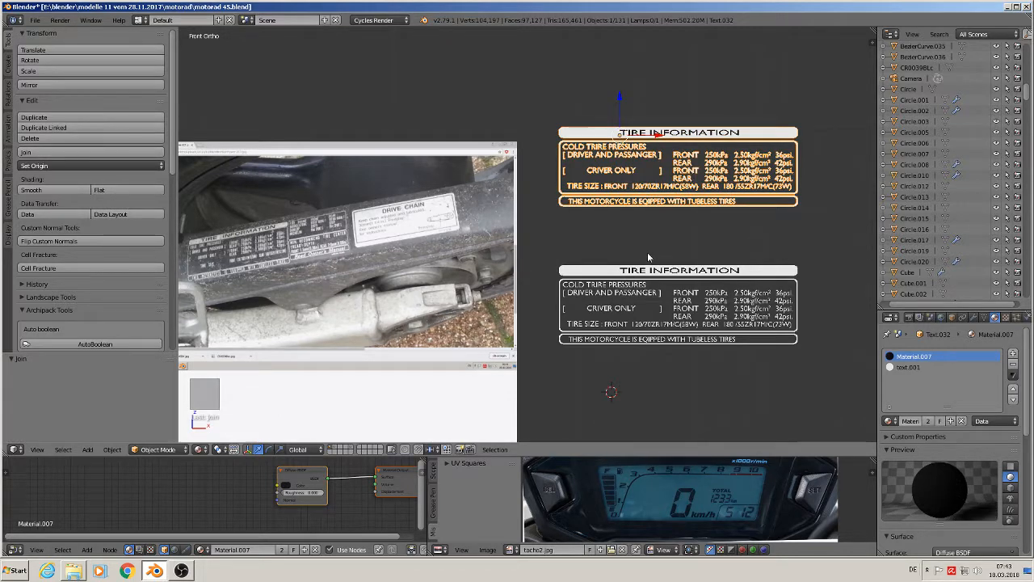
{"action": "key", "text": "a"}
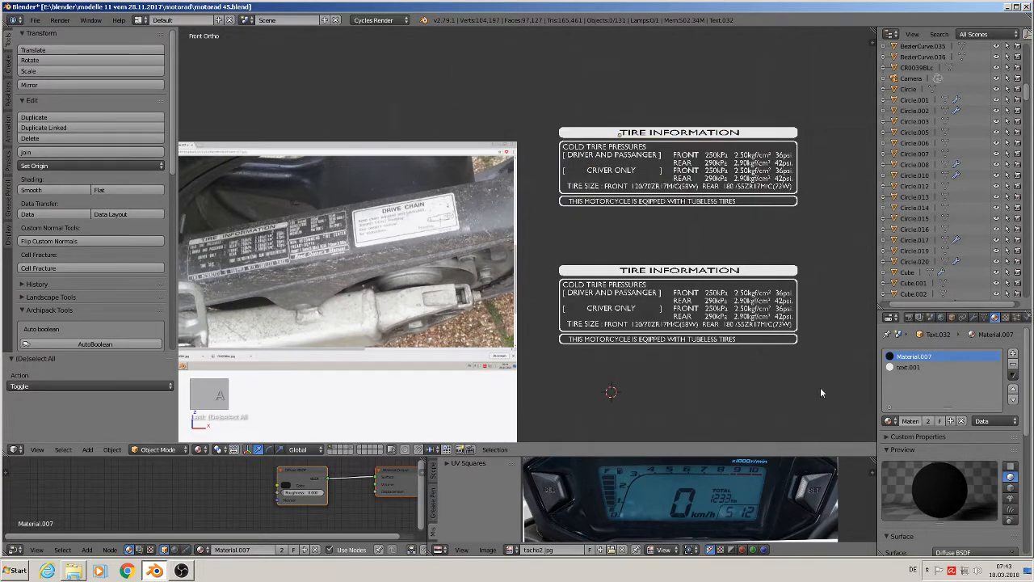
Move all separate parts of the original lower label to the second layer.
{"action": "key", "text": "b"}
{"action": "left_click_drag", "start_coordinate": [824, 387], "coordinate": [537, 233]}
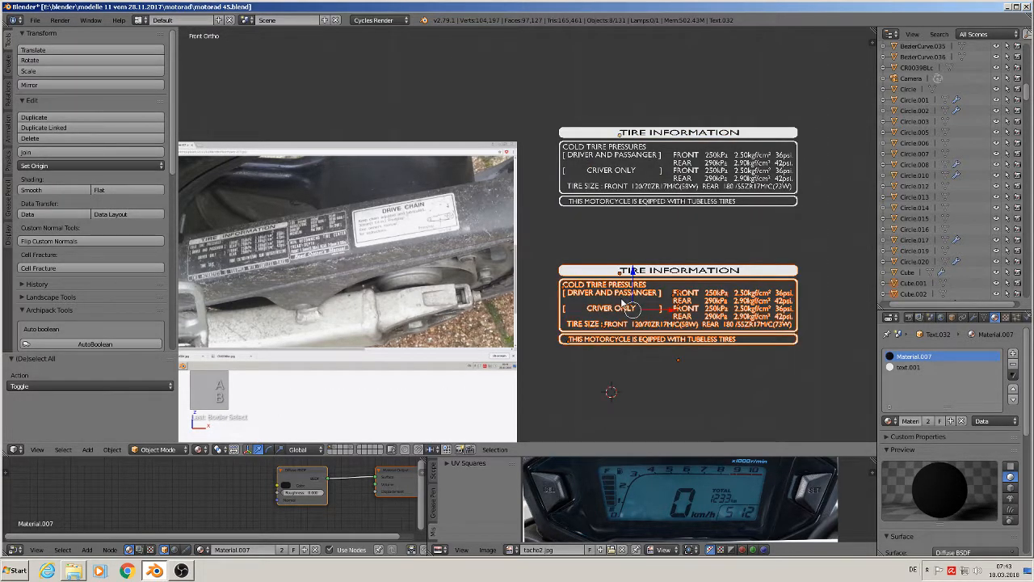
{"action": "key", "text": "m"}
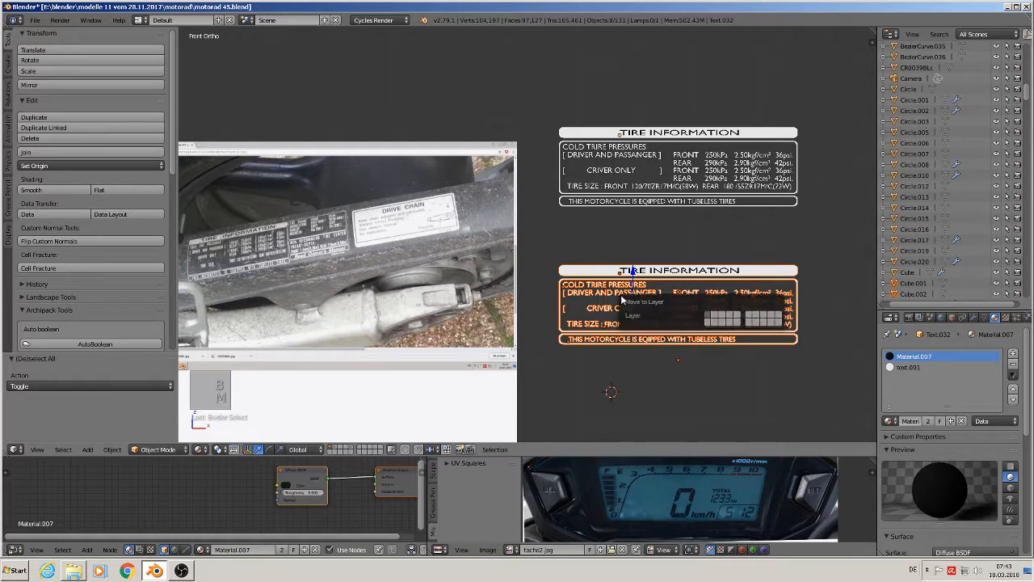
{"action": "left_click", "coordinate": [714, 315]}
Move the joined label 5.512 along X, away from the reference photos.
{"action": "right_click", "coordinate": [653, 178]}
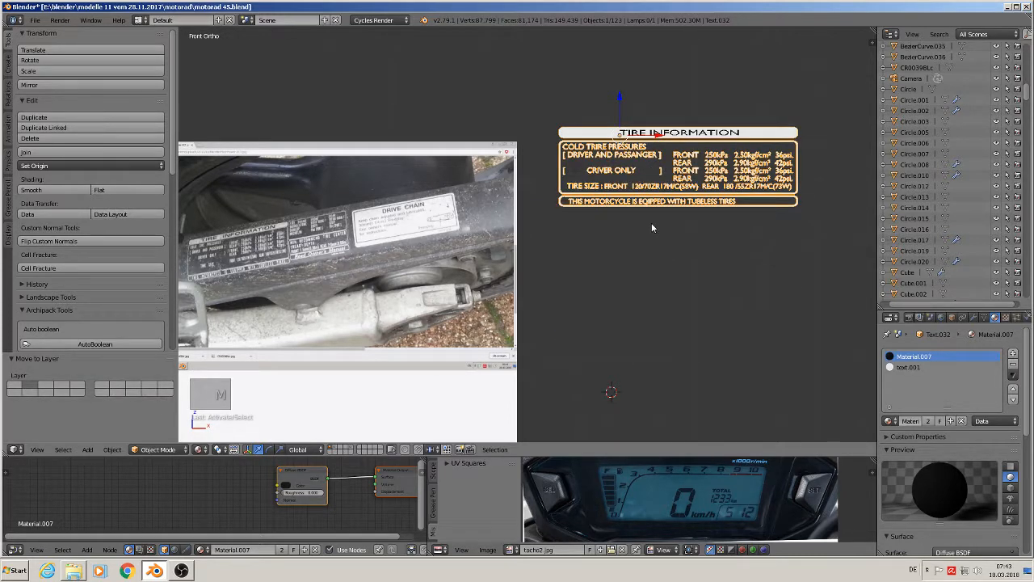
{"action": "scroll", "coordinate": [657, 224], "scroll_direction": "down", "scroll_amount": 3}
{"action": "middle_click_drag", "start_coordinate": [629, 263], "coordinate": [471, 300], "text": "shift"}
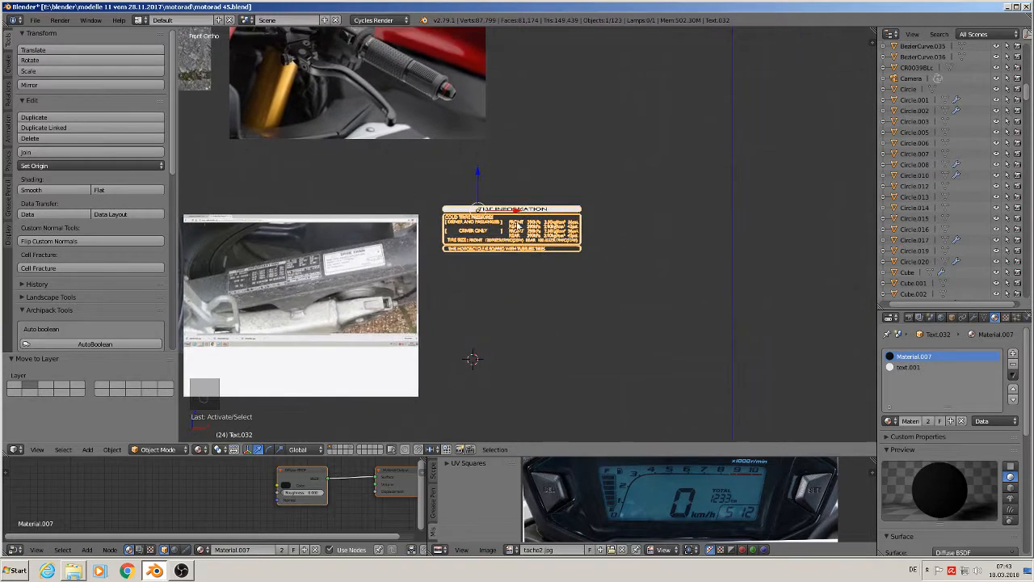
{"action": "left_click_drag", "start_coordinate": [515, 211], "coordinate": [712, 247]}
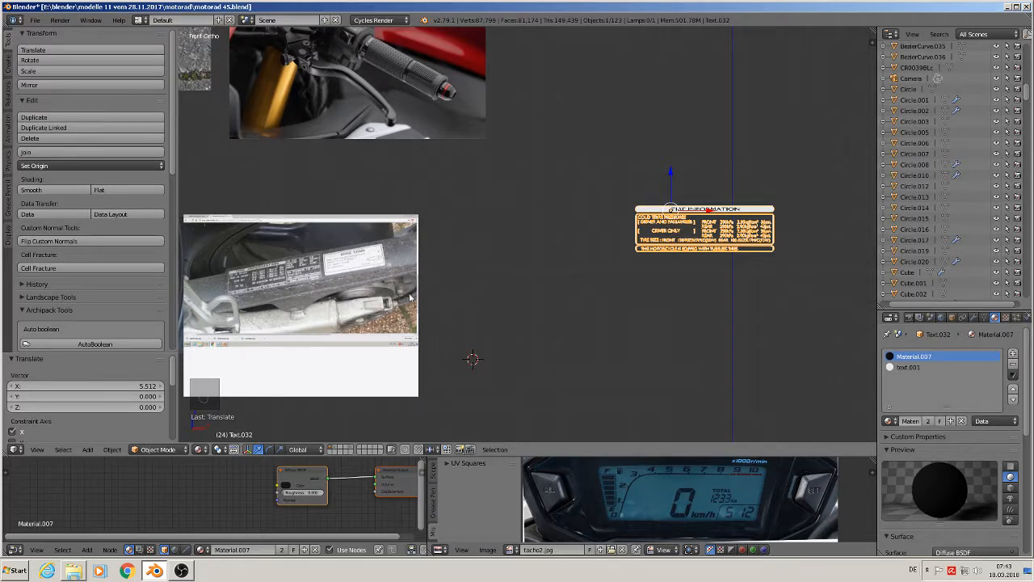
Move the camera 42.674 along X and -41.530 along Z onto the joined label.
{"action": "scroll", "coordinate": [387, 338], "scroll_direction": "down", "scroll_amount": 5}
{"action": "scroll", "coordinate": [387, 338], "scroll_direction": "down", "scroll_amount": 5}
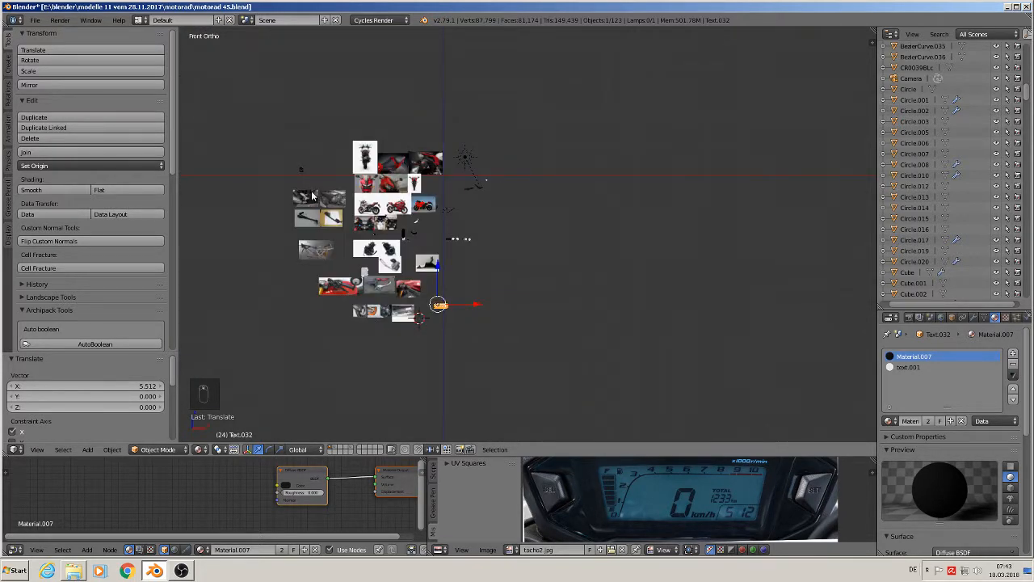
{"action": "scroll", "coordinate": [312, 194], "scroll_direction": "up", "scroll_amount": 2}
{"action": "right_click", "coordinate": [295, 168]}
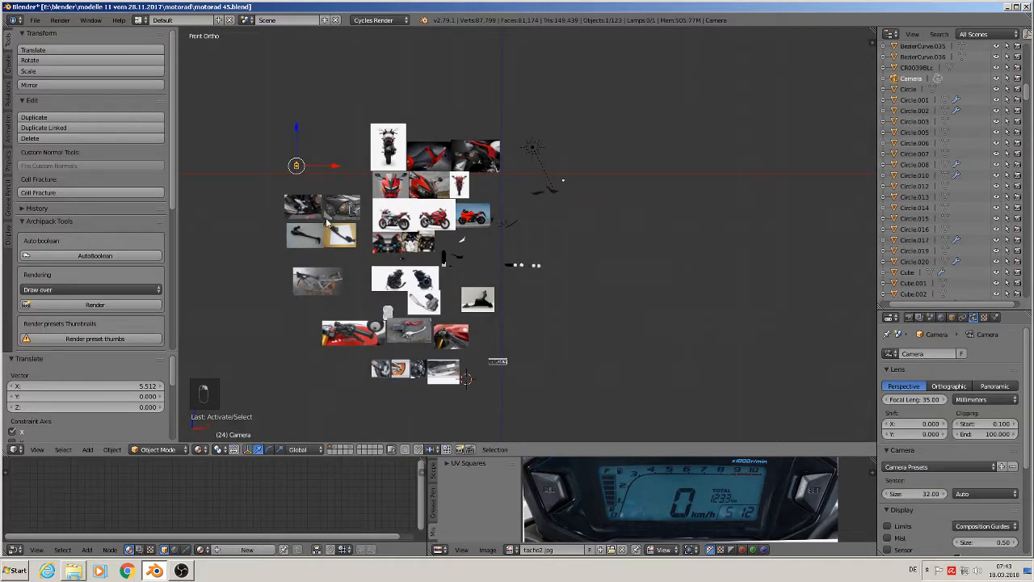
{"action": "key", "text": "g"}
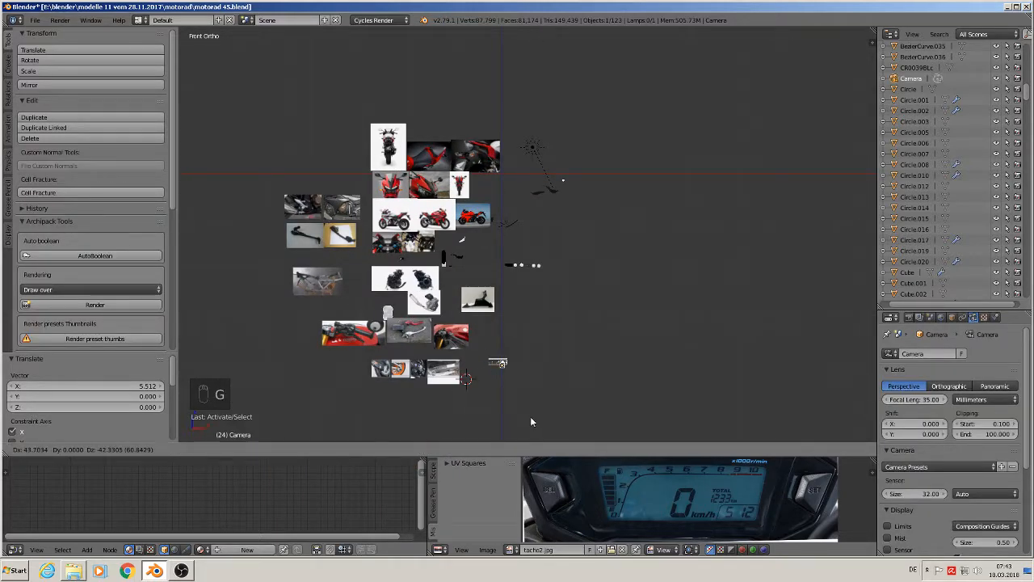
{"action": "left_click", "coordinate": [528, 419]}
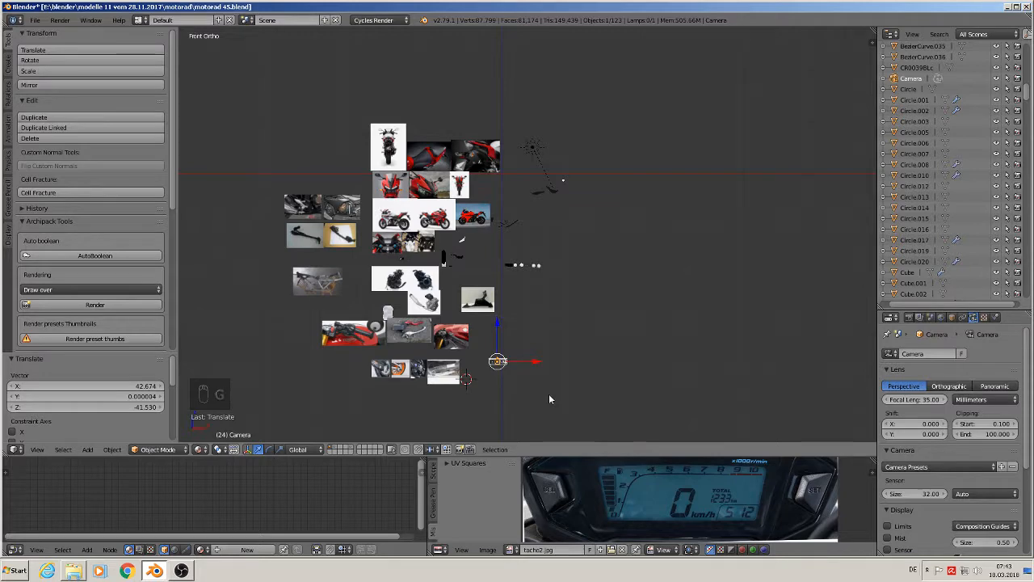
View the label through the camera and open the render settings showing the output resolution.
{"action": "key", "text": "KP_0"}
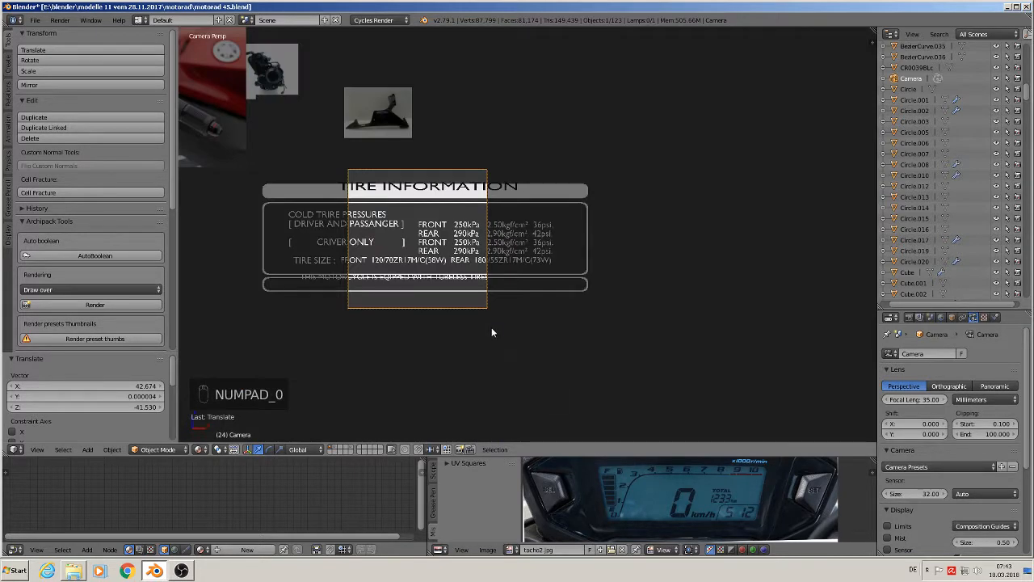
{"action": "middle_click_drag", "start_coordinate": [483, 319], "coordinate": [613, 316], "text": "shift"}
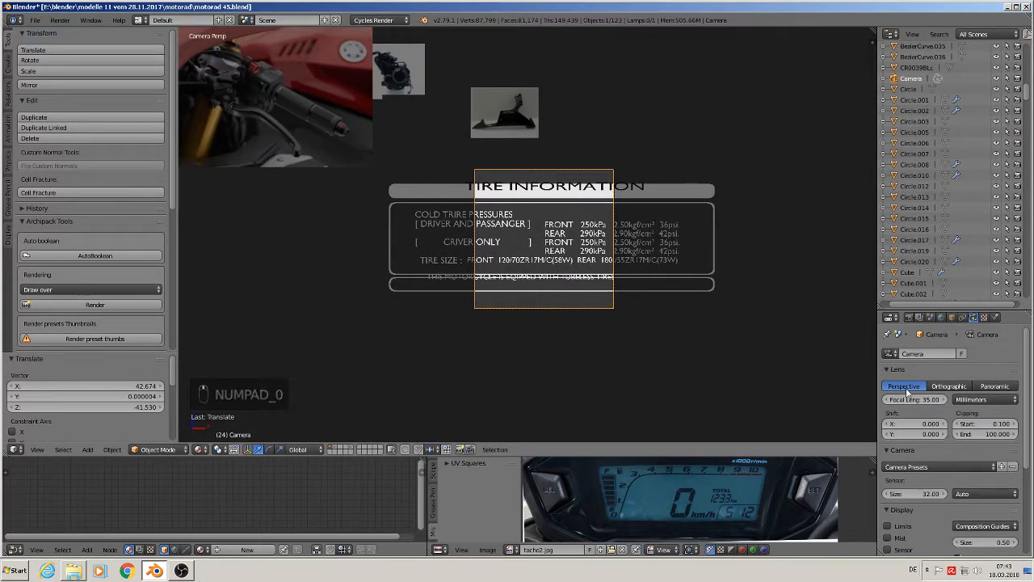
{"action": "left_click", "coordinate": [920, 316]}
{"action": "left_click", "coordinate": [910, 317]}
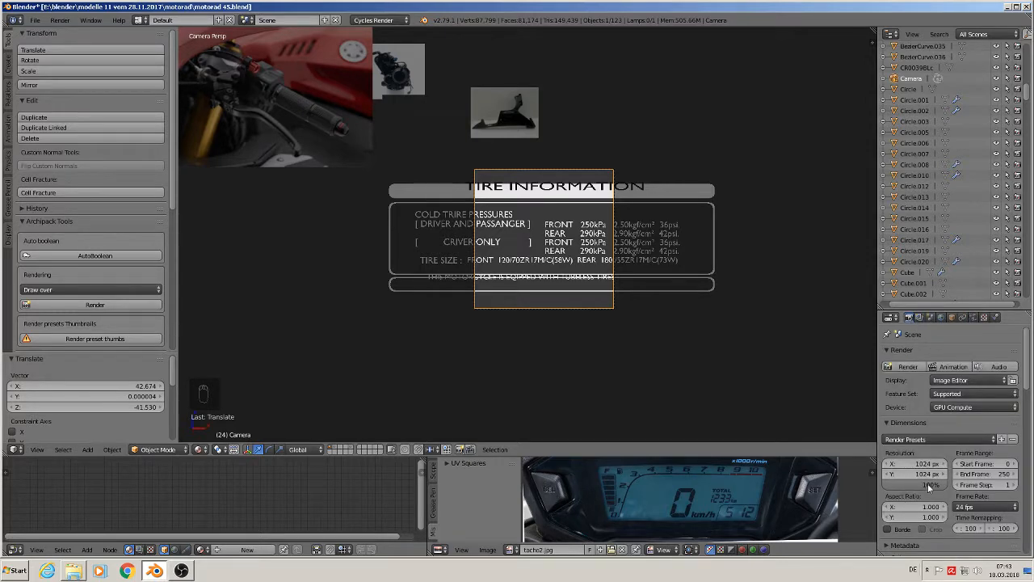
Move the camera about 3.04 units back along its local Z axis and shift it slightly to centre the tire label in the frame.
{"action": "scroll", "coordinate": [937, 505], "scroll_direction": "down", "scroll_amount": 6}
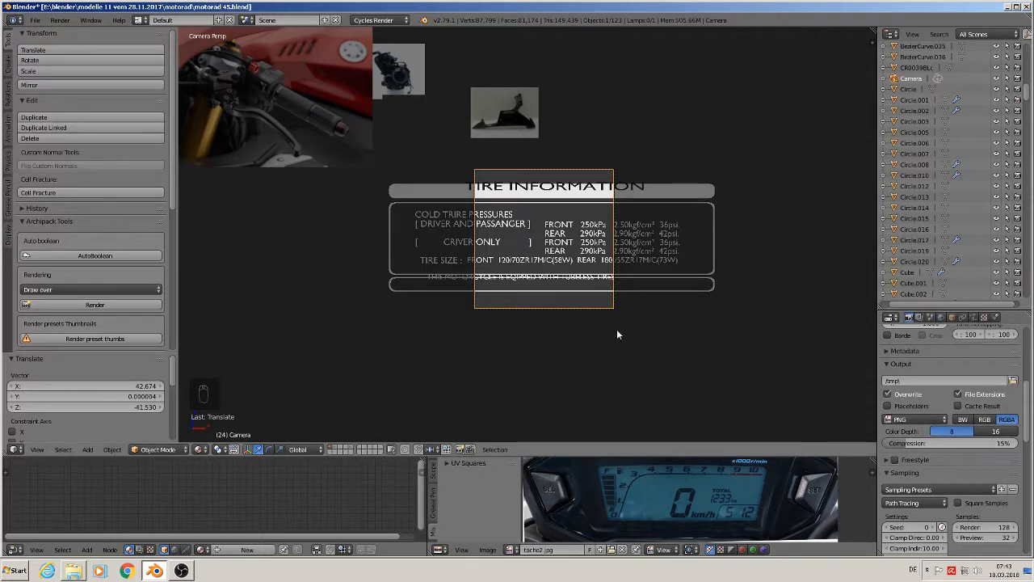
{"action": "key", "text": "s"}
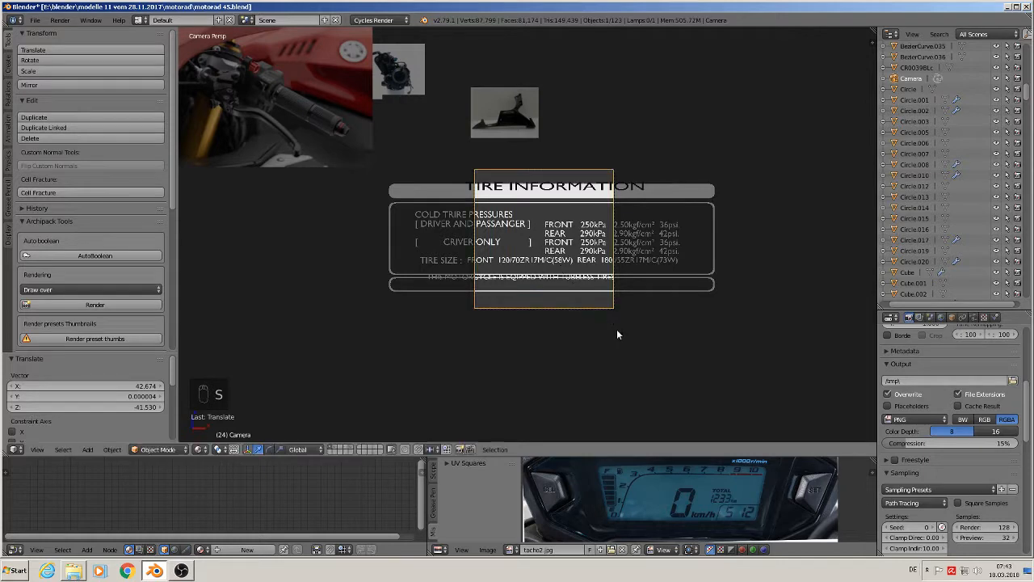
{"action": "key", "text": "g"}
{"action": "key", "text": "z"}
{"action": "key", "text": "z"}
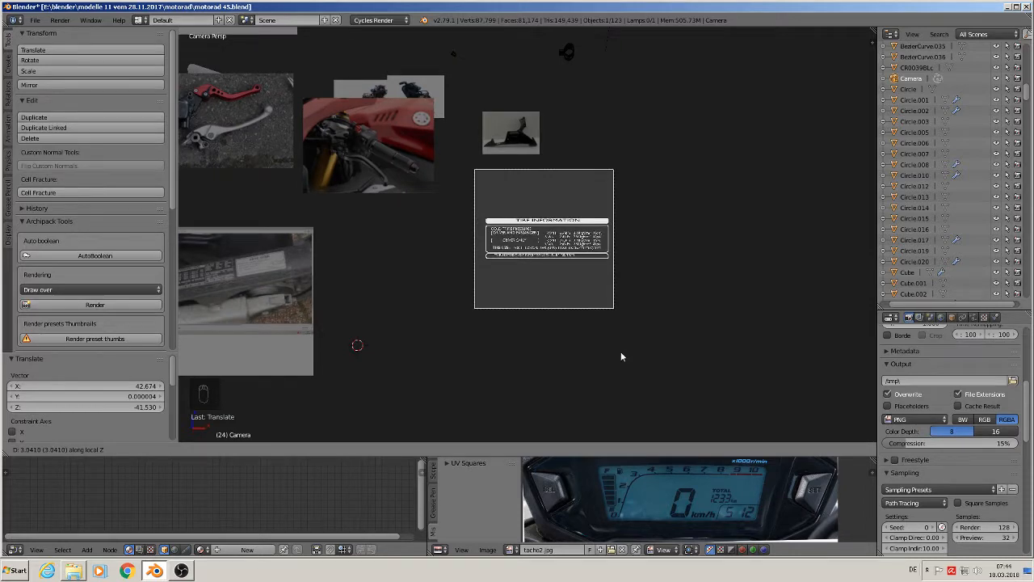
{"action": "left_click", "coordinate": [620, 354]}
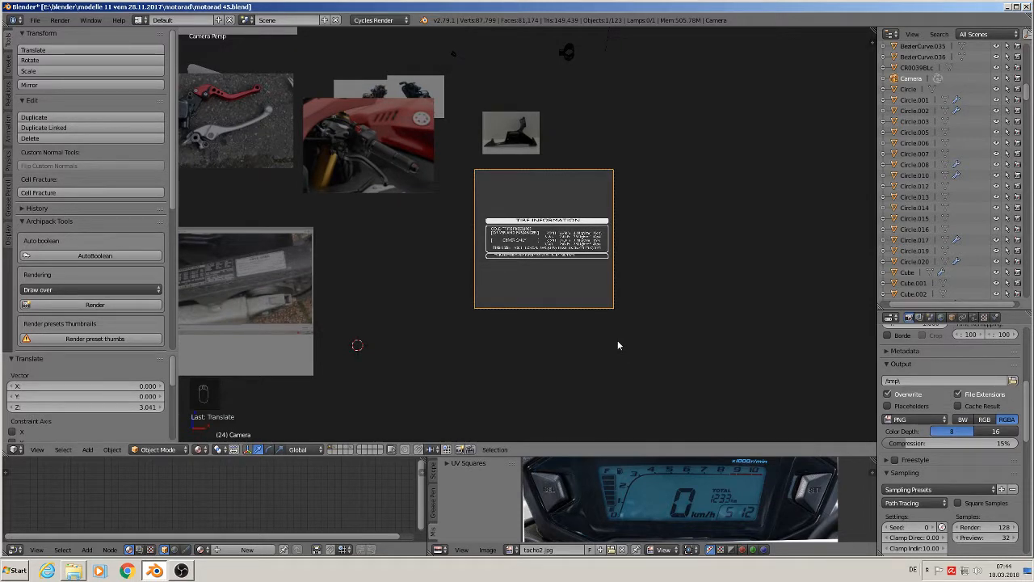
{"action": "scroll", "coordinate": [567, 238], "scroll_direction": "up", "scroll_amount": 6}
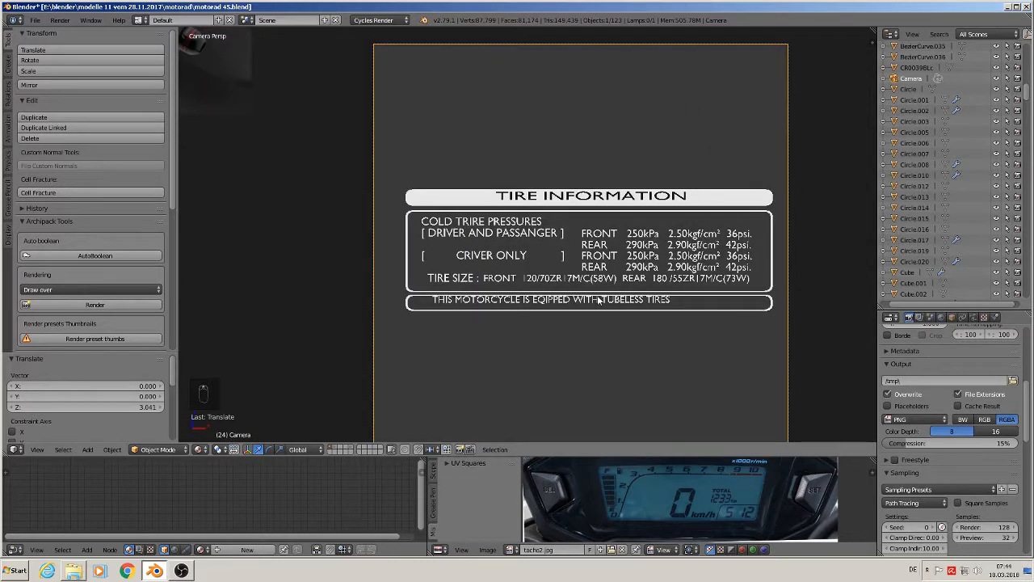
{"action": "key", "text": "g"}
{"action": "left_click", "coordinate": [602, 297]}
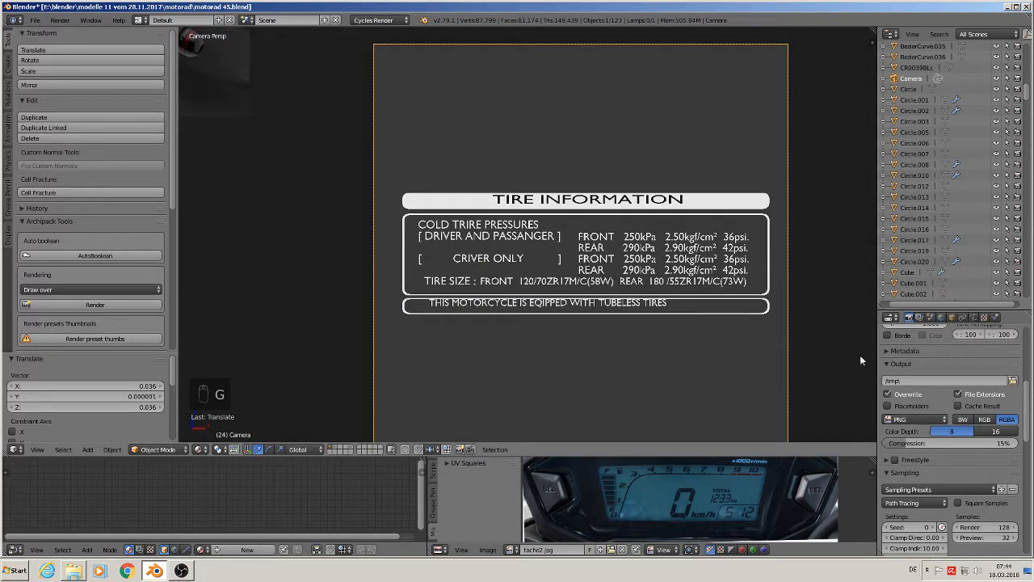
Enable a transparent film background in the render settings.
{"action": "scroll", "coordinate": [925, 416], "scroll_direction": "down", "scroll_amount": 2}
{"action": "scroll", "coordinate": [925, 416], "scroll_direction": "down", "scroll_amount": 10}
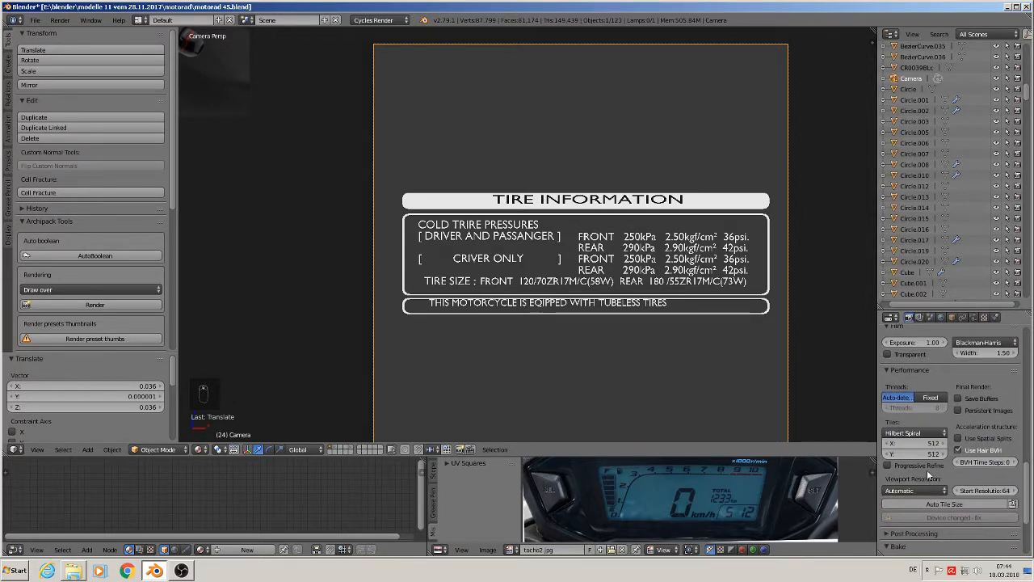
{"action": "scroll", "coordinate": [928, 475], "scroll_direction": "down", "scroll_amount": 3}
{"action": "scroll", "coordinate": [928, 475], "scroll_direction": "up", "scroll_amount": 6}
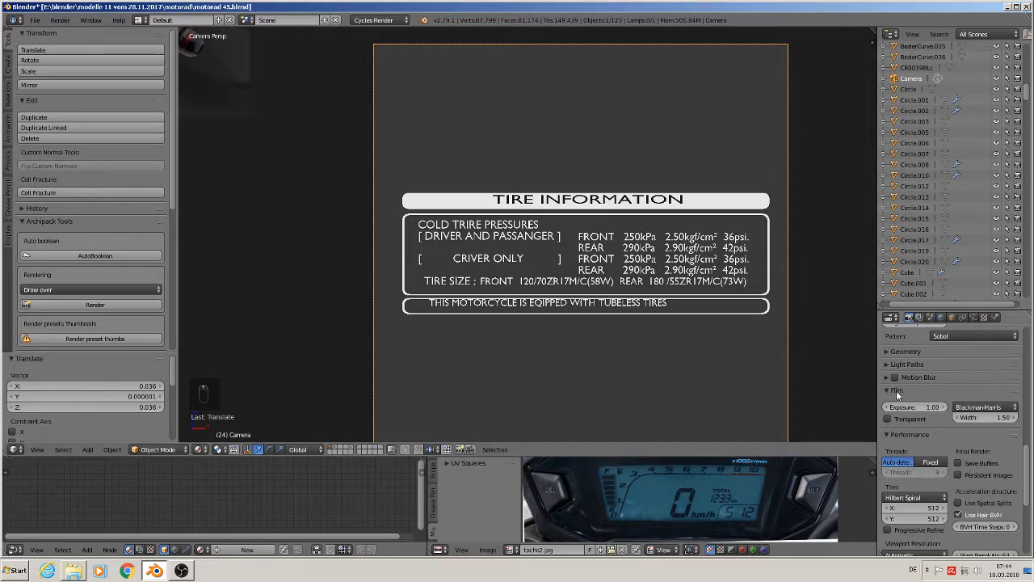
{"action": "left_click", "coordinate": [888, 420]}
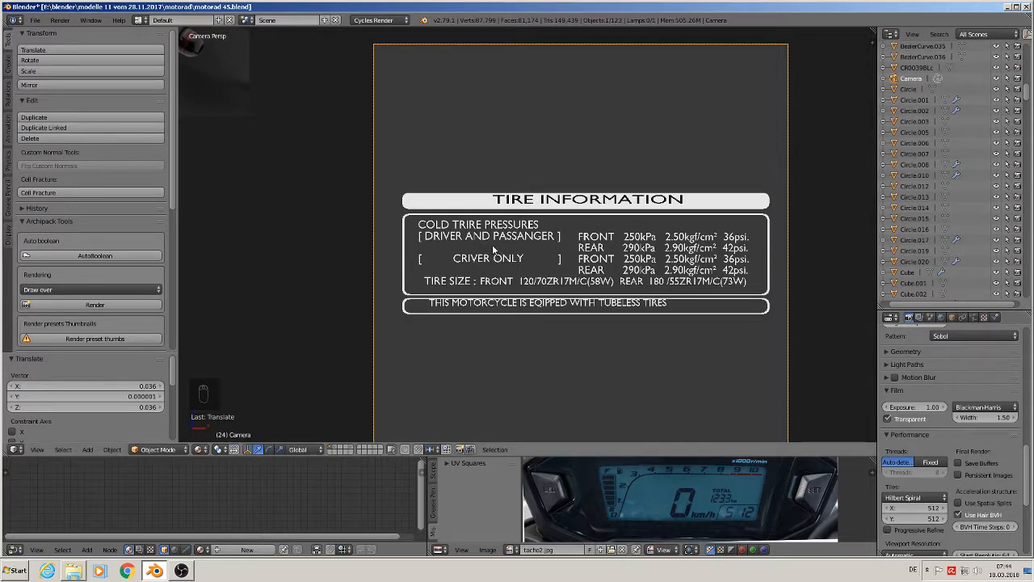
Render a test image of the tire information label, then return to the camera view.
{"action": "key", "text": "F12"}
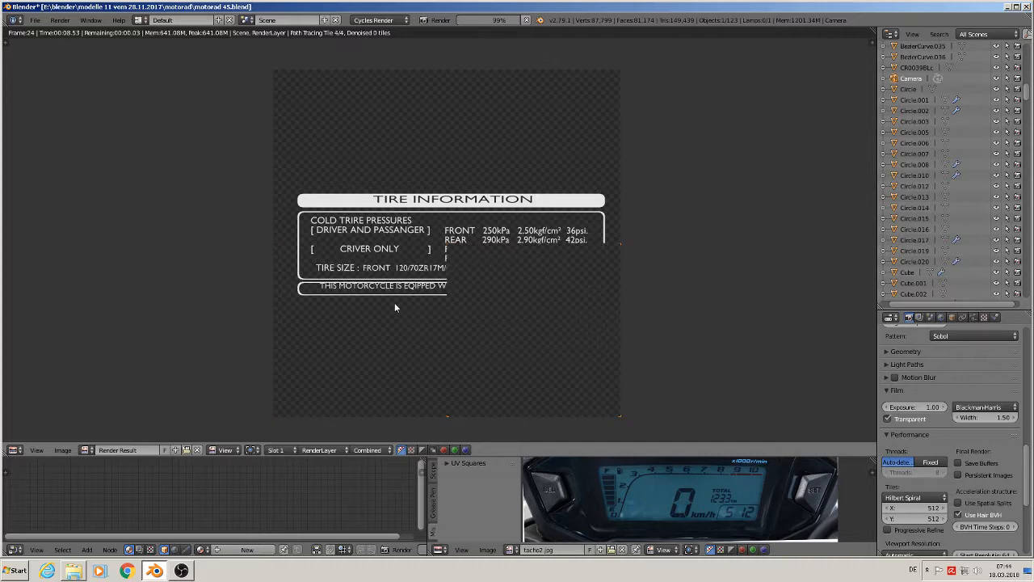
{"action": "key", "text": "Escape"}
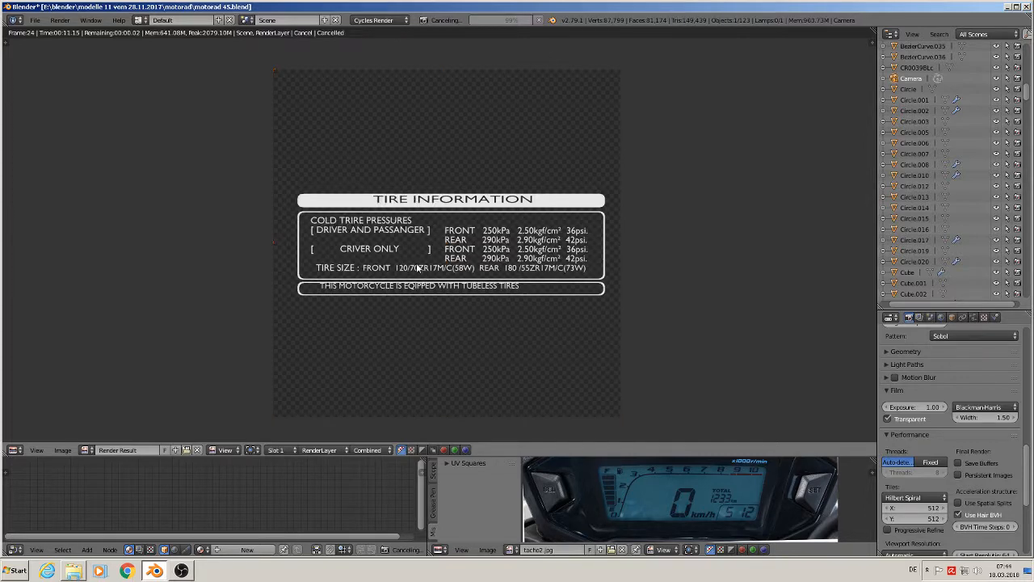
{"action": "key", "text": "Escape"}
{"action": "key", "text": "Escape"}
{"action": "key", "text": "Escape"}
Open the tire label mesh for editing and clear its vertex selection.
{"action": "scroll", "coordinate": [485, 313], "scroll_direction": "up", "scroll_amount": 2}
{"action": "right_click", "coordinate": [484, 312]}
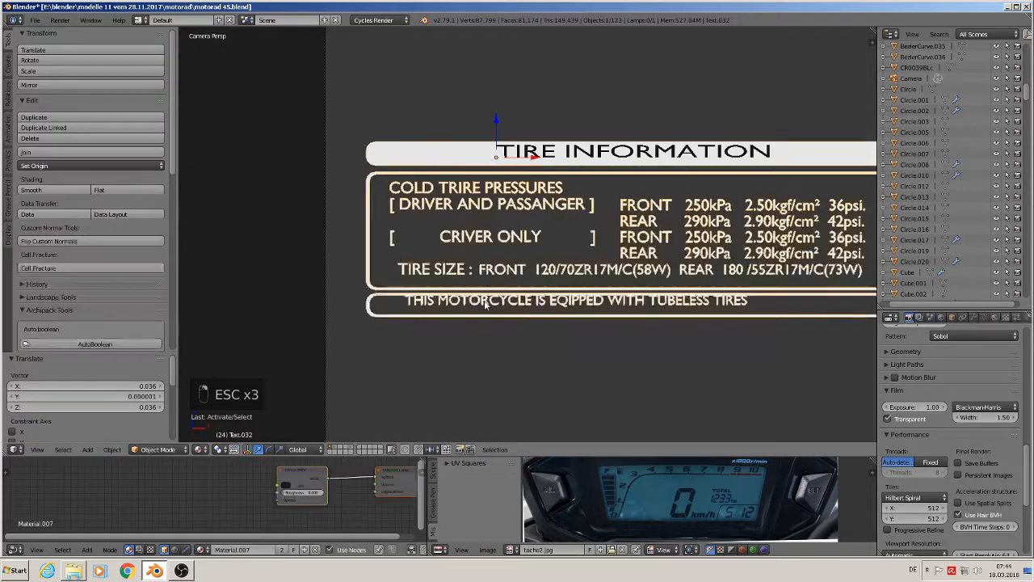
{"action": "key", "text": "a"}
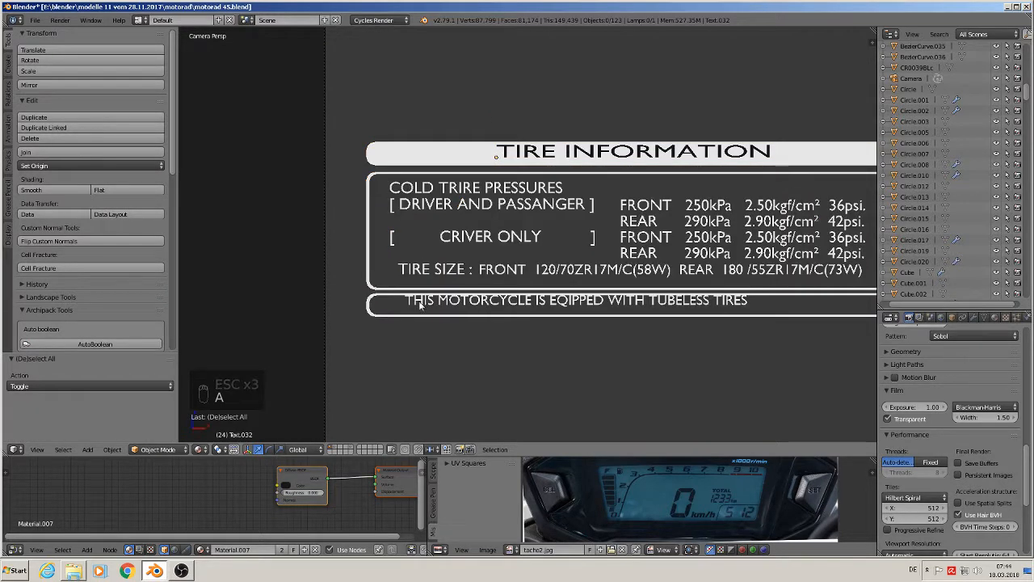
{"action": "right_click", "coordinate": [392, 300]}
{"action": "key", "text": "Tab"}
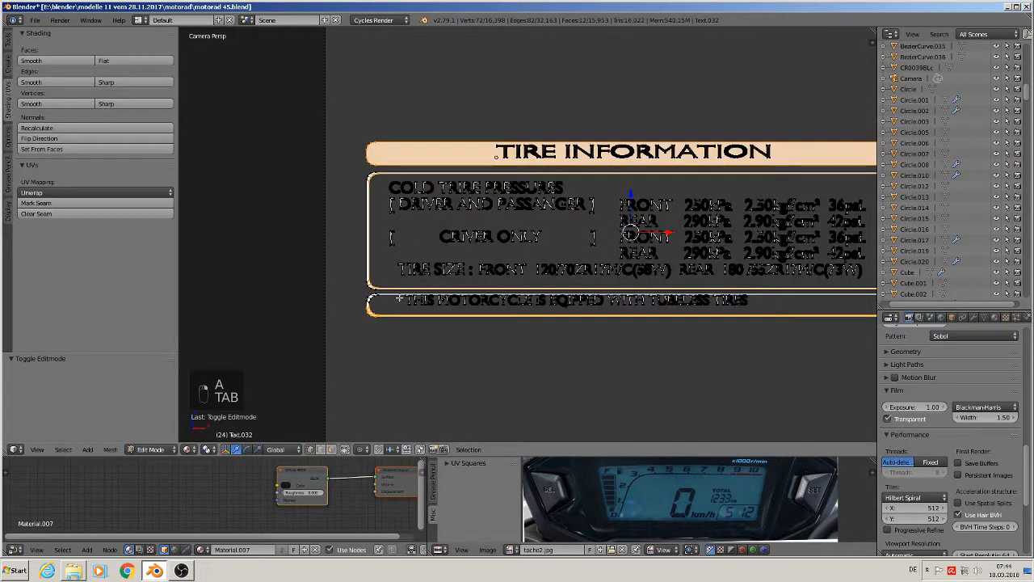
{"action": "key", "text": "a"}
Select the "THIS MOTORCYCLE IS EQIPPED WITH TUBELESS TIRES" line and lower it by 0.038 along Z inside its frame.
{"action": "scroll", "coordinate": [443, 313], "scroll_direction": "up", "scroll_amount": 3}
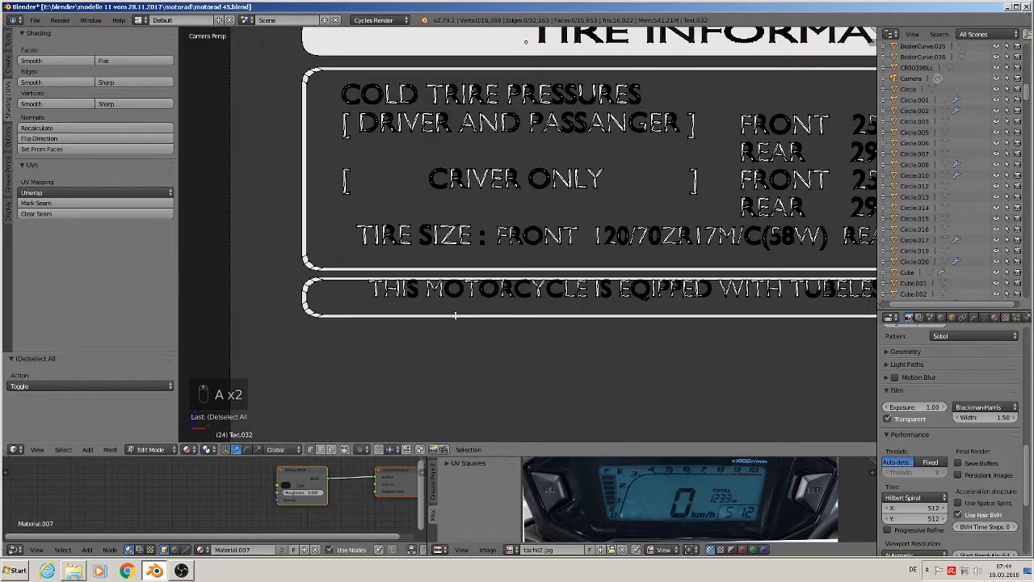
{"action": "middle_click_drag", "start_coordinate": [687, 309], "coordinate": [536, 321], "text": "shift"}
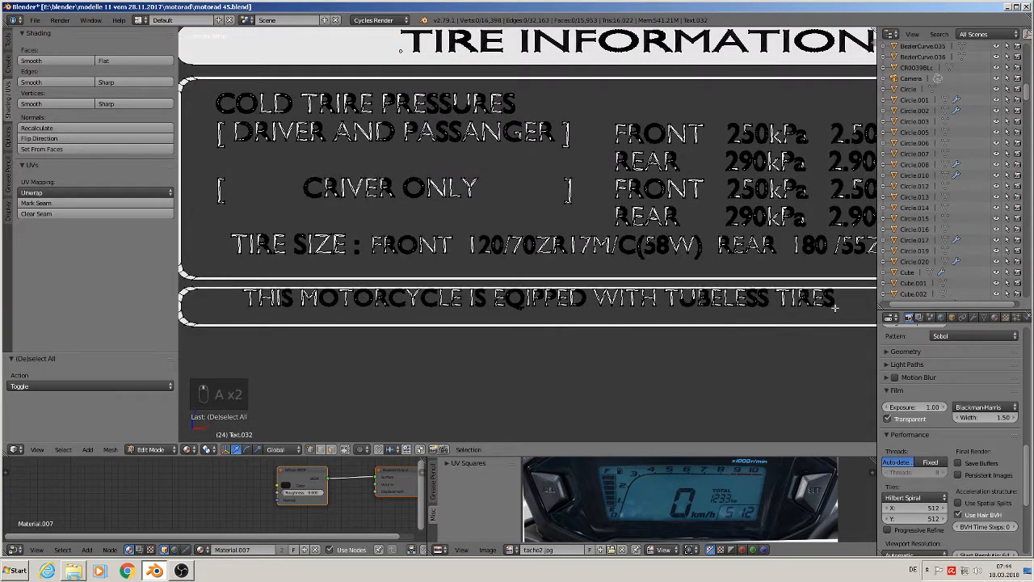
{"action": "key", "text": "b"}
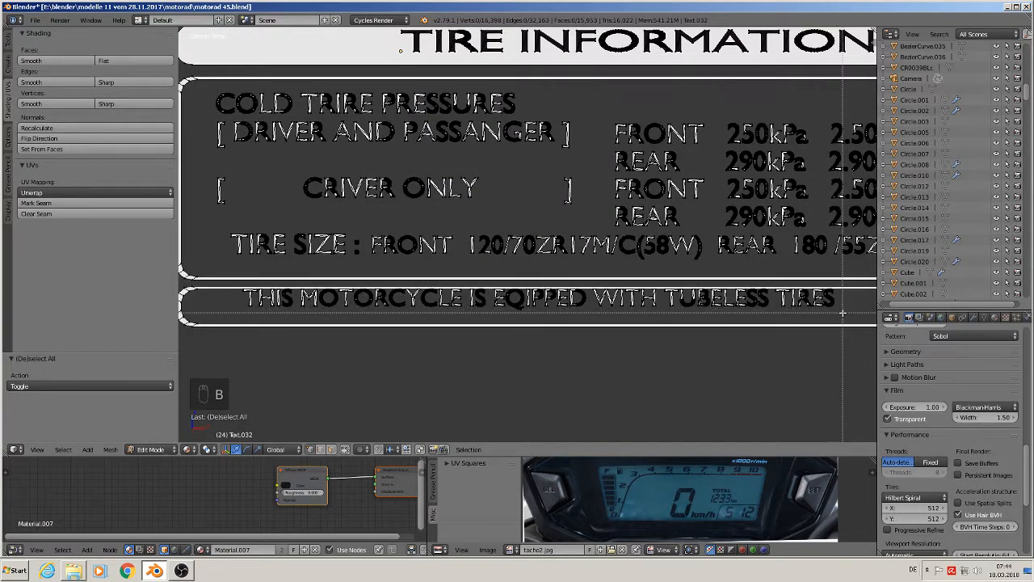
{"action": "left_click_drag", "start_coordinate": [842, 313], "coordinate": [236, 283]}
{"action": "key", "text": "g"}
{"action": "key", "text": "z"}
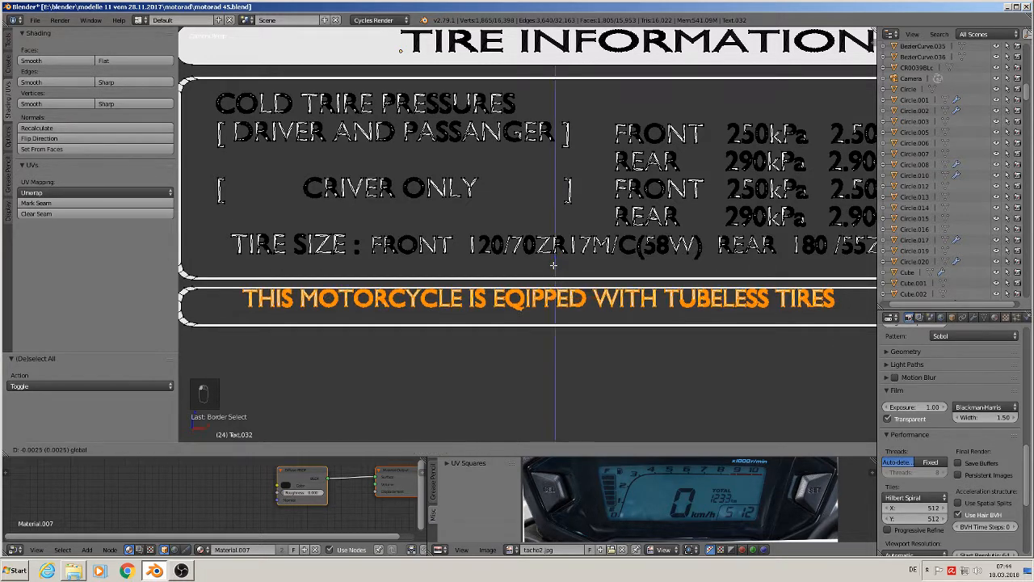
{"action": "left_click", "coordinate": [551, 271]}
{"action": "scroll", "coordinate": [596, 324], "scroll_direction": "down", "scroll_amount": 3}
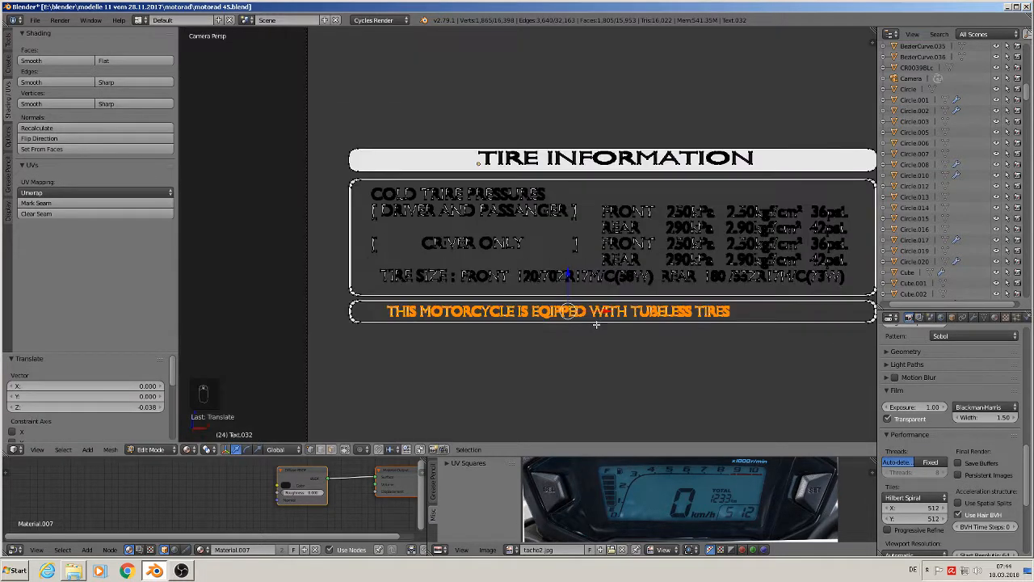
Shift the tubeless tires line about 0.37 along X to centre it in its frame, then finish editing the mesh.
{"action": "key", "text": "g"}
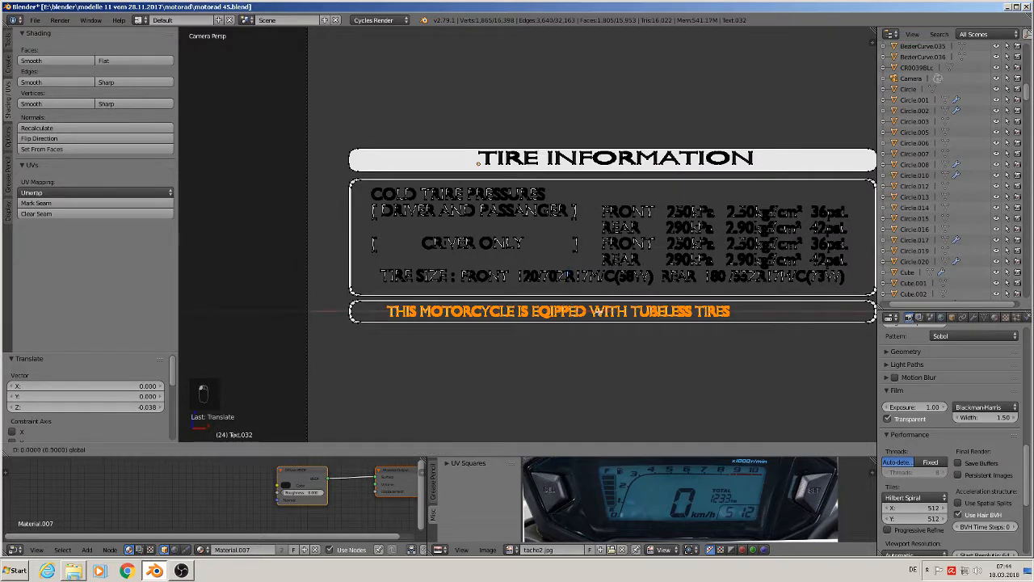
{"action": "key", "text": "x"}
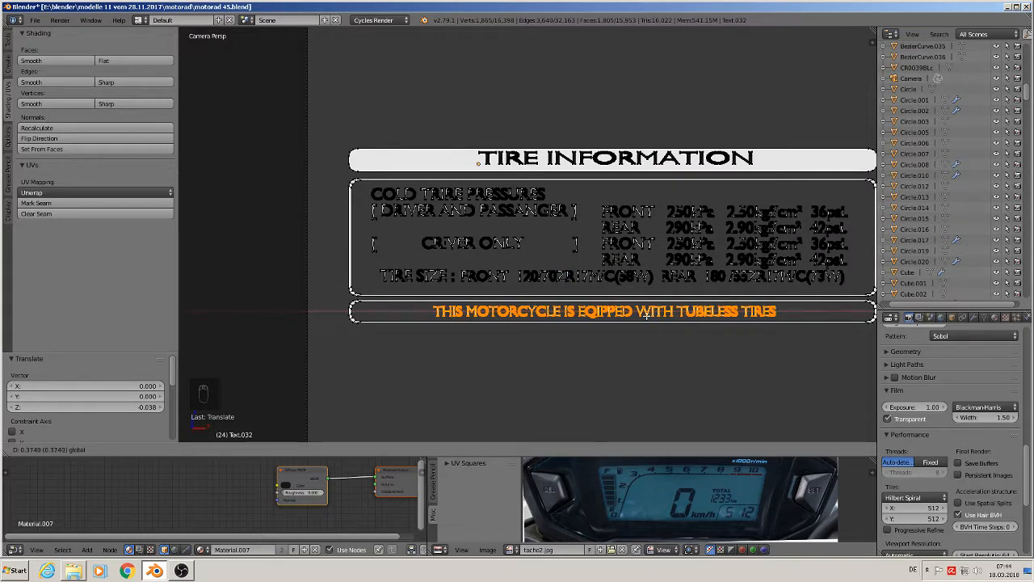
{"action": "left_click", "coordinate": [646, 317]}
{"action": "key", "text": "a"}
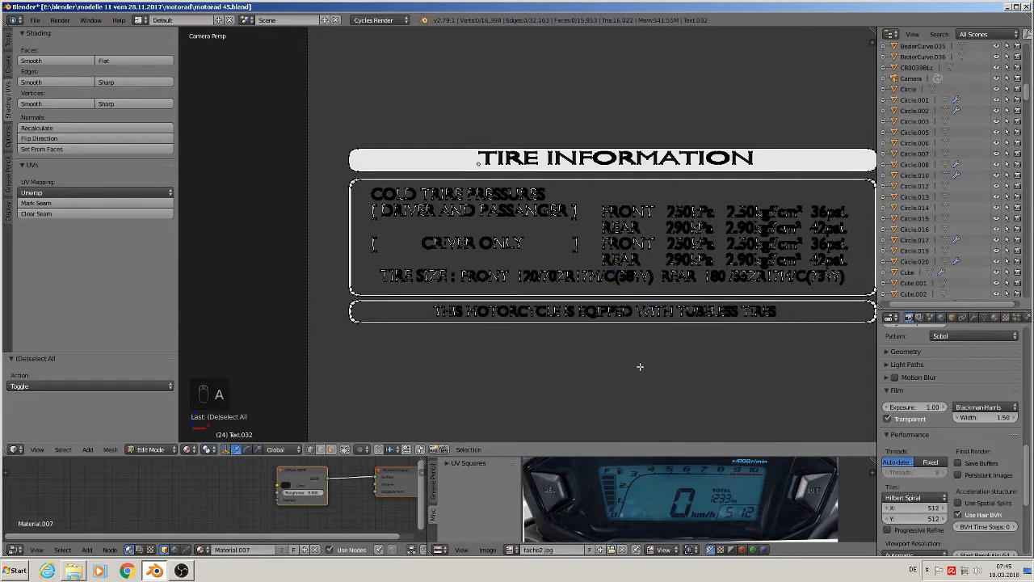
{"action": "key", "text": "Tab"}
{"action": "scroll", "coordinate": [631, 363], "scroll_direction": "down", "scroll_amount": 2}
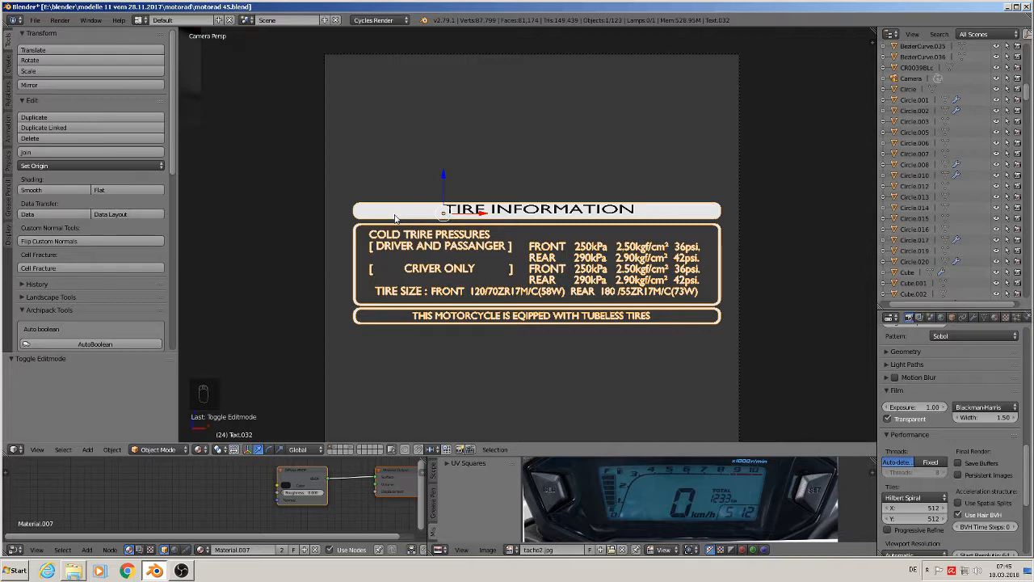
Render the corrected label and save the image as a PNG named "text wing1" in the textures folder.
{"action": "key", "text": "F12"}
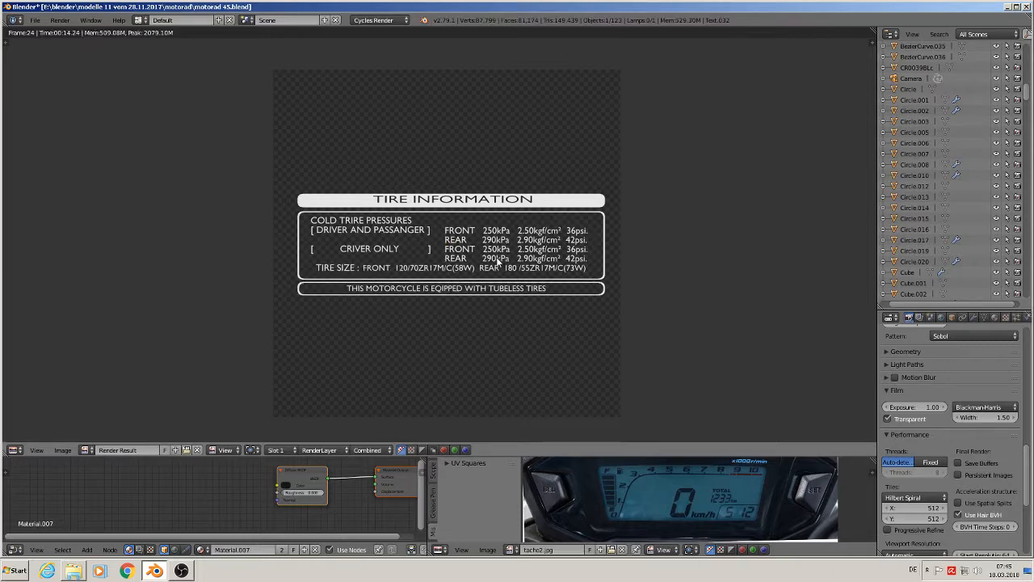
{"action": "left_click", "coordinate": [70, 451]}
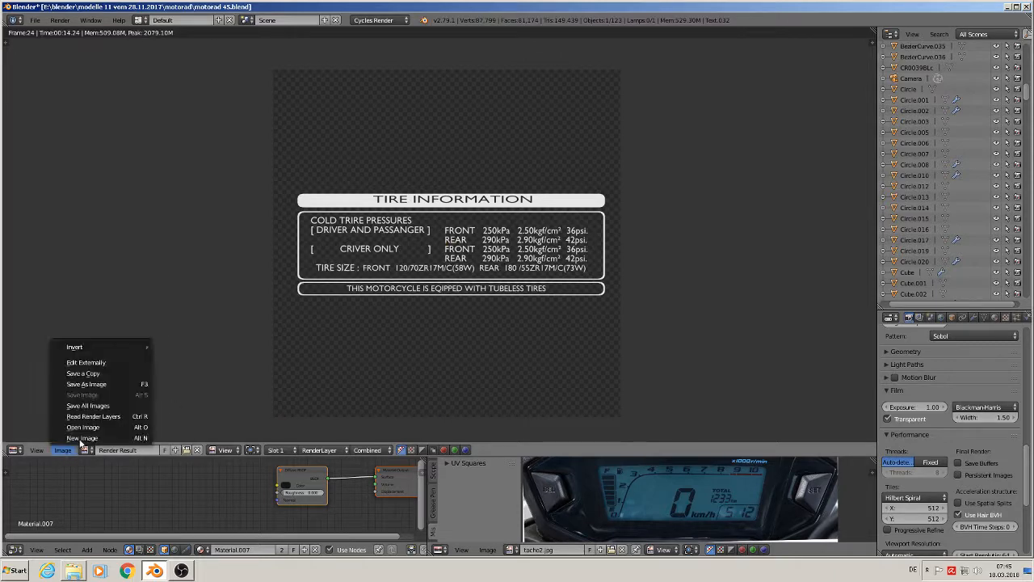
{"action": "left_click", "coordinate": [102, 382]}
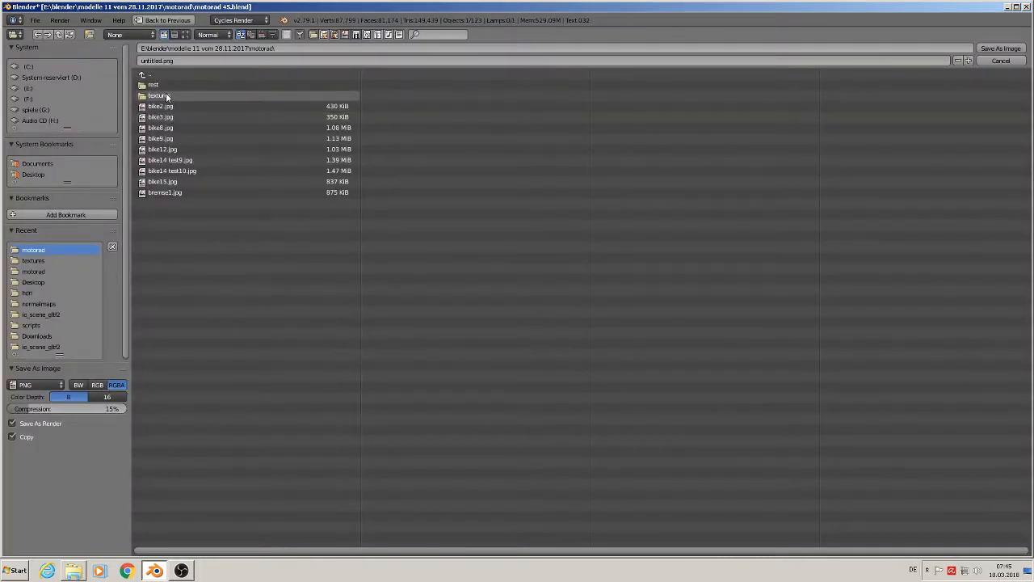
{"action": "left_click_drag", "start_coordinate": [174, 106], "coordinate": [250, 108]}
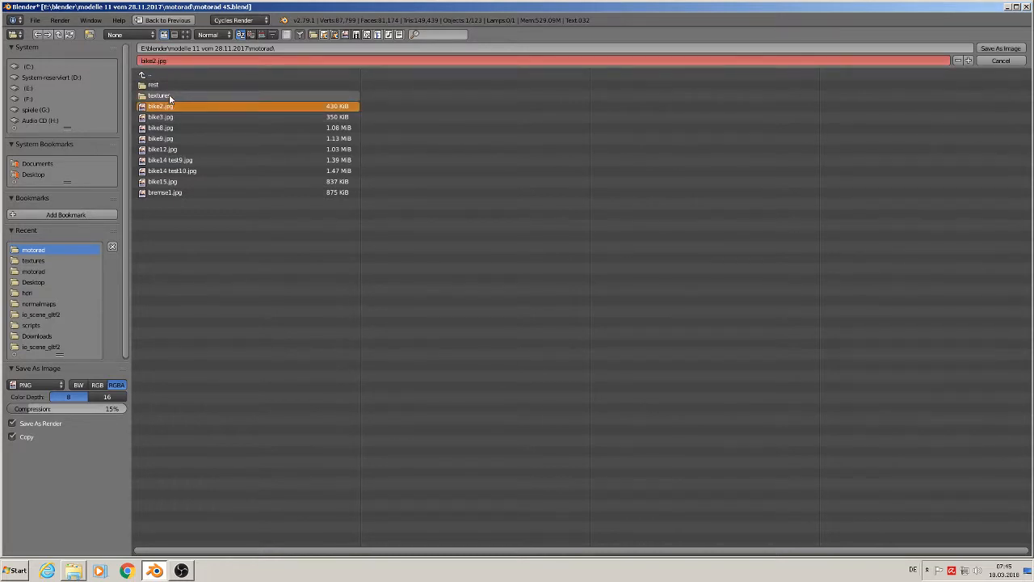
{"action": "left_click", "coordinate": [168, 95]}
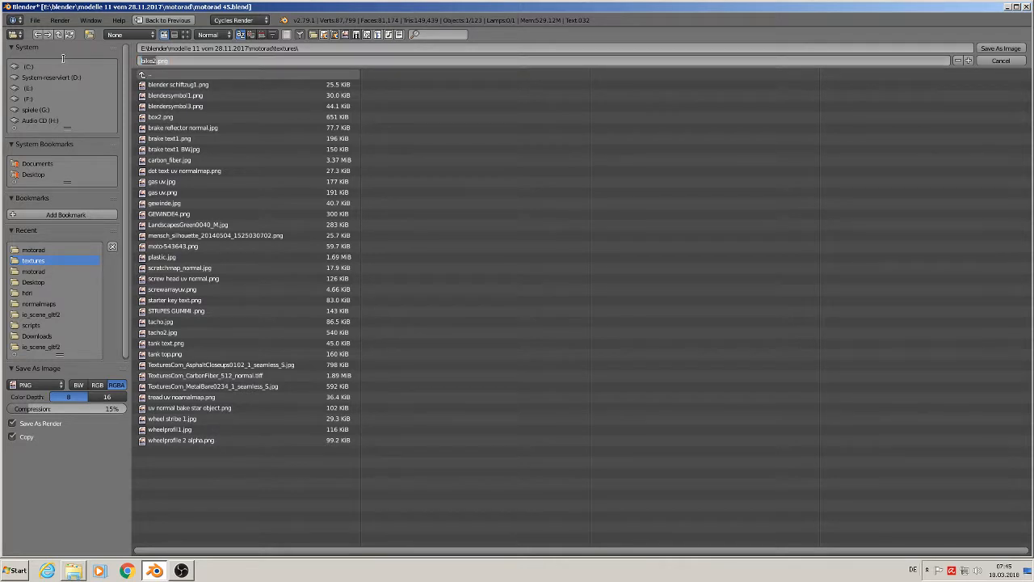
{"action": "type", "text": "text wing1"}
{"action": "left_click", "coordinate": [1001, 49]}
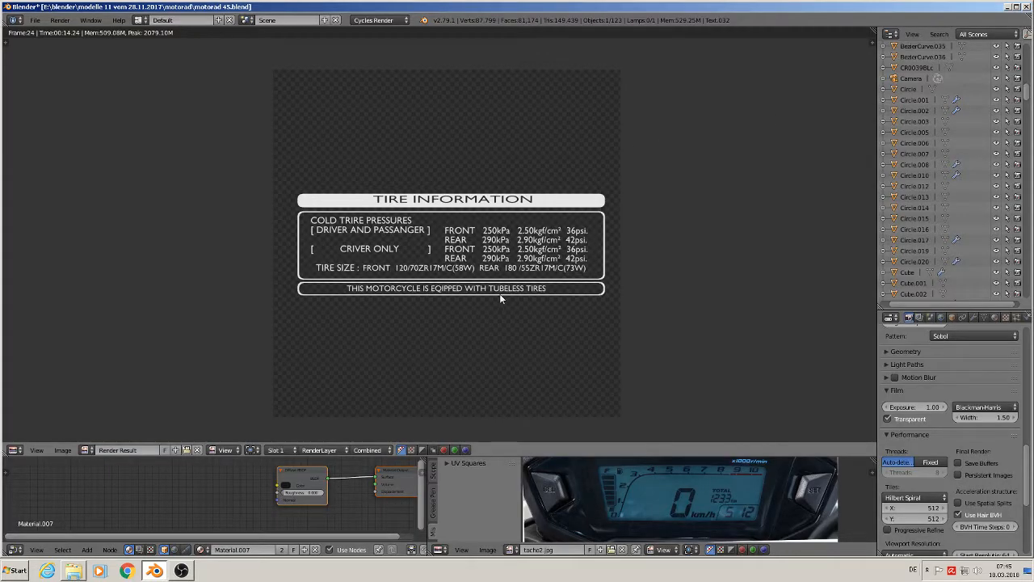
{"action": "key", "text": "Escape"}
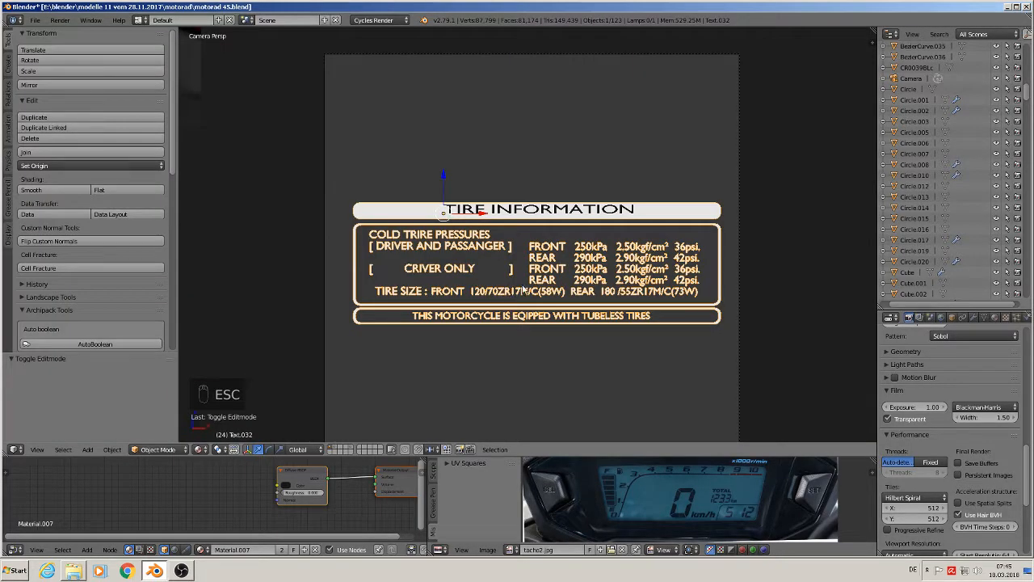
Leave the camera view and move the tire label mesh to the second layer.
{"action": "key", "text": "KP_0"}
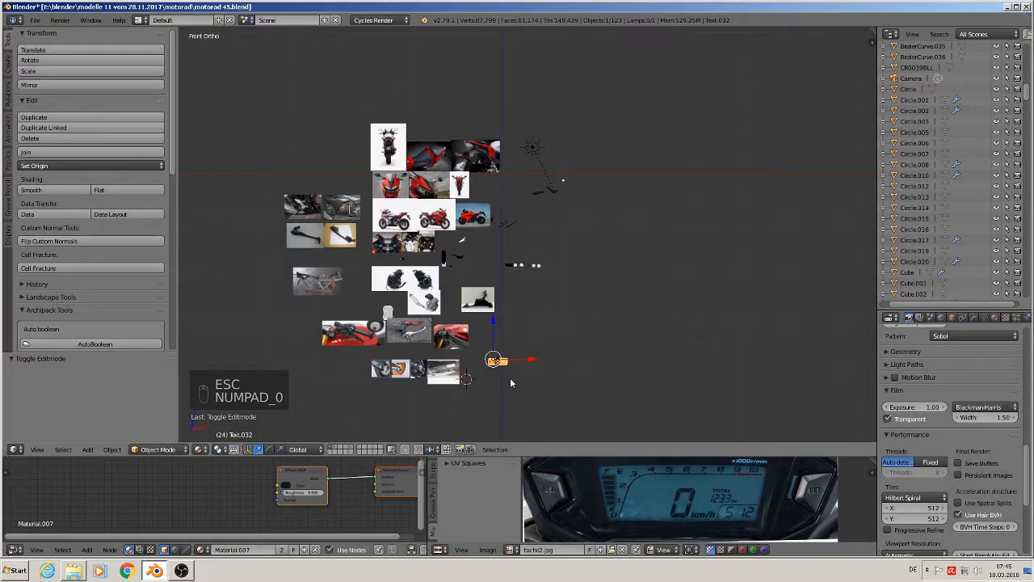
{"action": "scroll", "coordinate": [509, 375], "scroll_direction": "up", "scroll_amount": 4}
{"action": "key", "text": "m"}
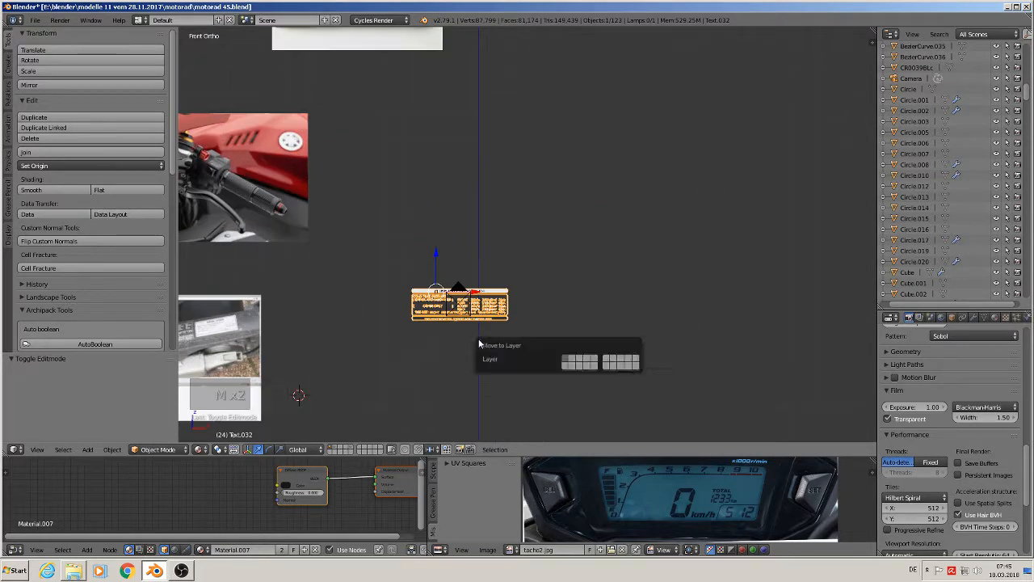
{"action": "left_click", "coordinate": [577, 363]}
Examine the drive chain sticker in the swingarm reference photo.
{"action": "scroll", "coordinate": [212, 298], "scroll_direction": "down", "scroll_amount": 3}
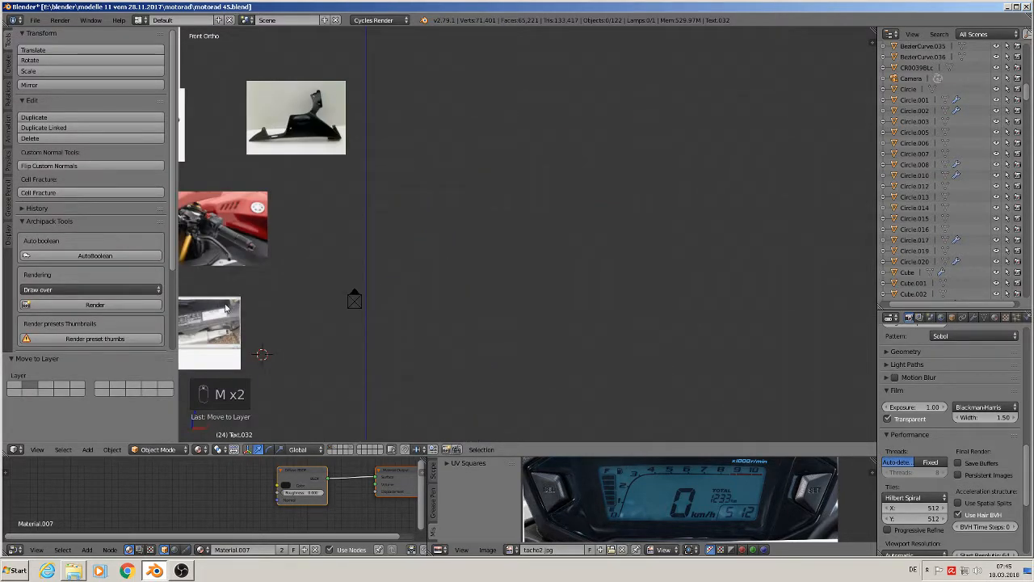
{"action": "middle_click_drag", "start_coordinate": [330, 293], "coordinate": [789, 234], "text": "shift"}
{"action": "scroll", "coordinate": [719, 261], "scroll_direction": "up", "scroll_amount": 4}
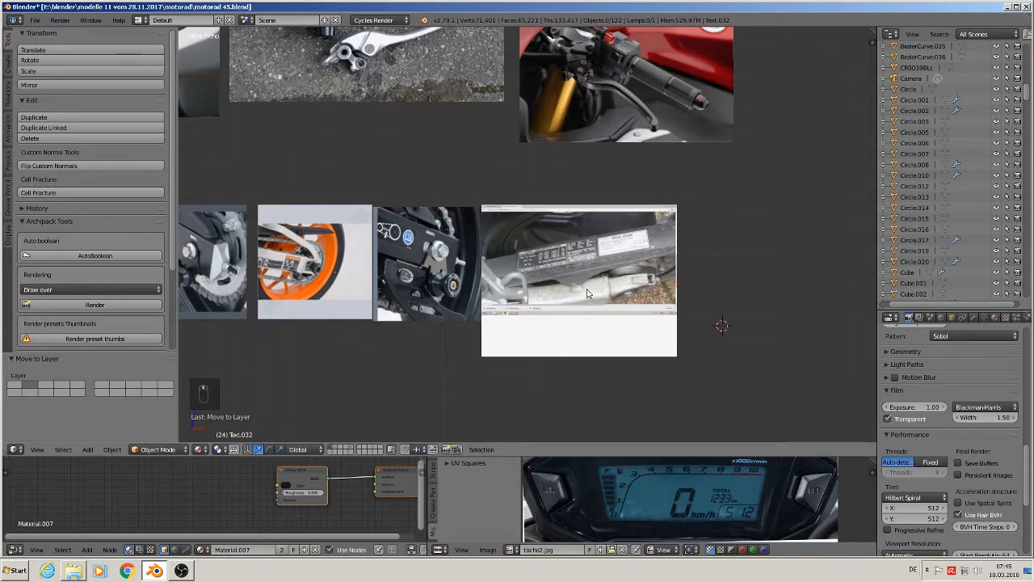
{"action": "scroll", "coordinate": [587, 291], "scroll_direction": "up", "scroll_amount": 2}
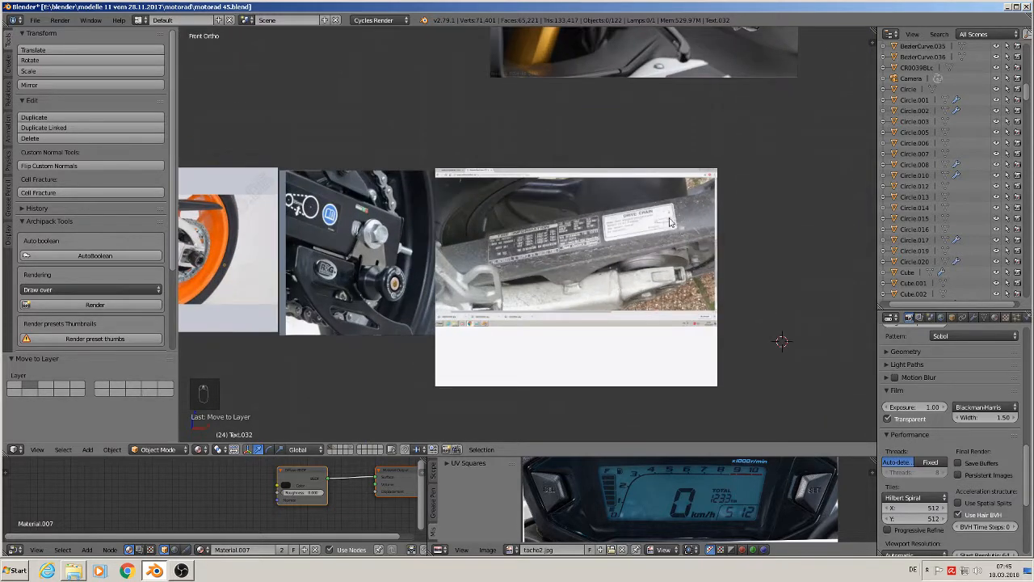
Delete the swingarm reference photo showing the drive chain sticker and save the file.
{"action": "right_click", "coordinate": [641, 280]}
{"action": "key", "text": "x"}
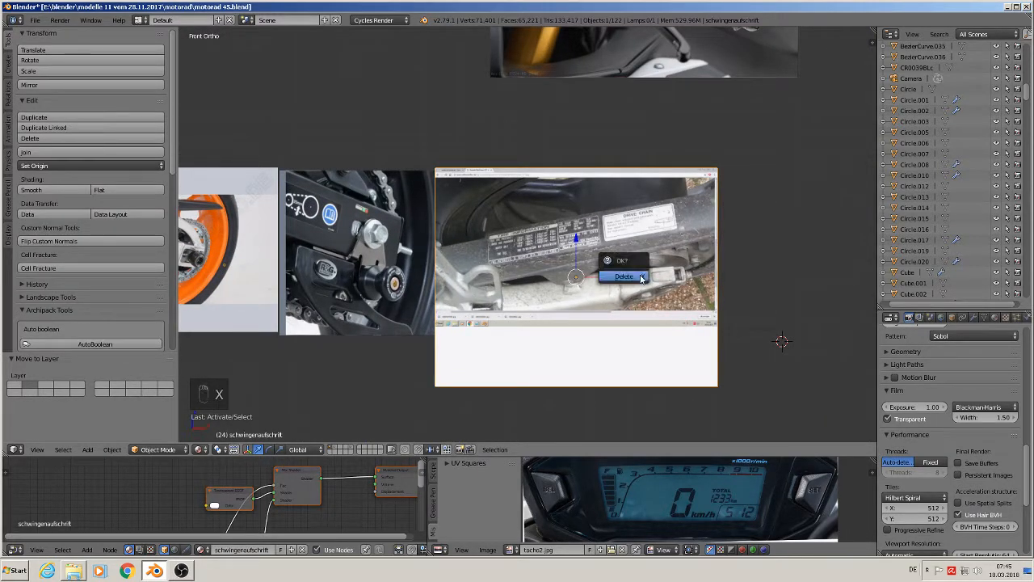
{"action": "left_click", "coordinate": [639, 274]}
{"action": "scroll", "coordinate": [622, 281], "scroll_direction": "down", "scroll_amount": 3}
{"action": "middle_click_drag", "start_coordinate": [603, 288], "coordinate": [744, 327], "text": "shift"}
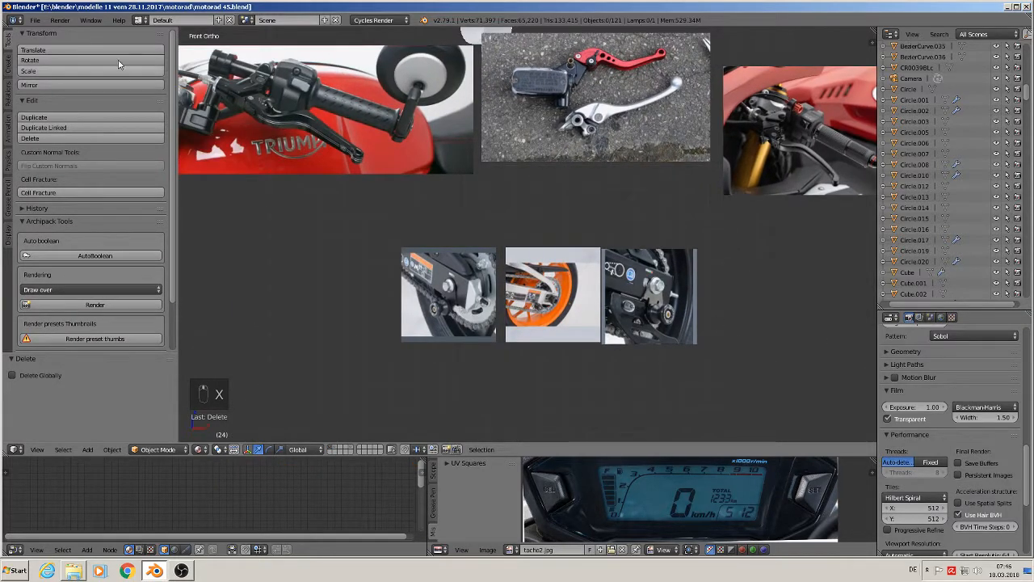
{"action": "left_click", "coordinate": [35, 19]}
{"action": "left_click", "coordinate": [54, 102]}
Examine the chain slack label with the 25 mm marking on the swingarm in the remaining reference photo.
{"action": "scroll", "coordinate": [562, 258], "scroll_direction": "up", "scroll_amount": 2}
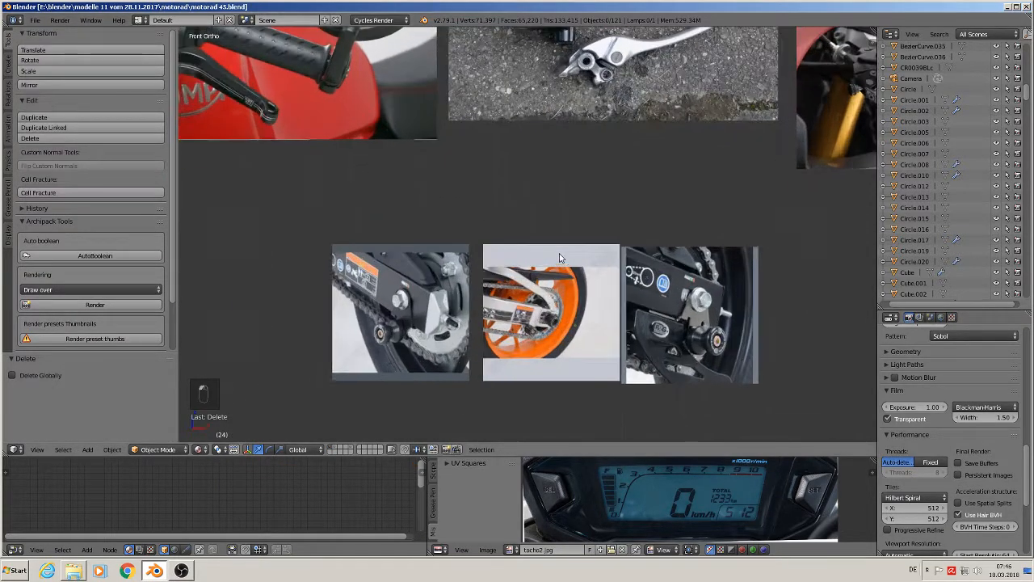
{"action": "scroll", "coordinate": [593, 288], "scroll_direction": "up", "scroll_amount": 1}
{"action": "middle_click_drag", "start_coordinate": [610, 305], "coordinate": [298, 244], "text": "shift"}
{"action": "scroll", "coordinate": [557, 239], "scroll_direction": "up", "scroll_amount": 1}
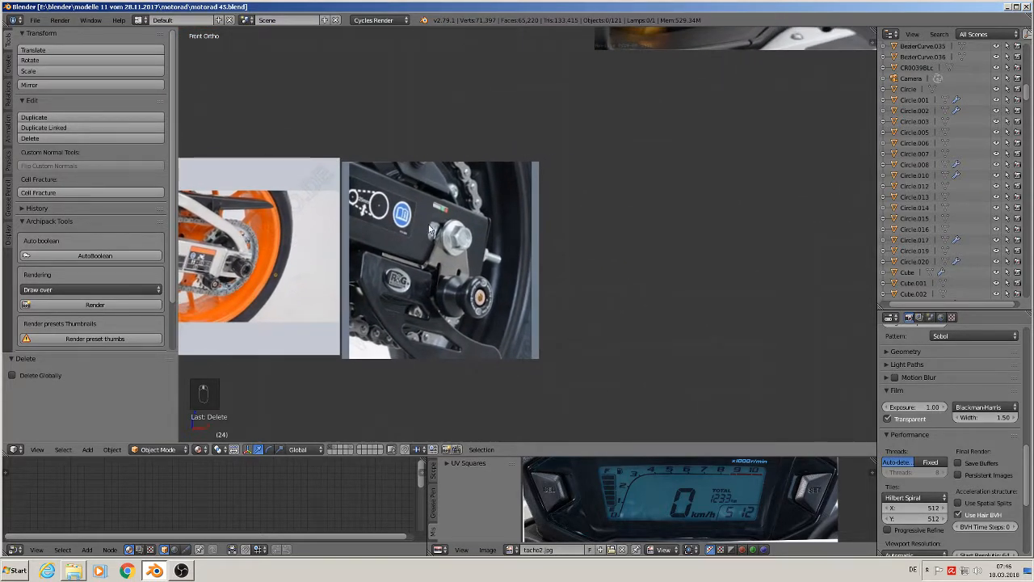
{"action": "middle_click_drag", "start_coordinate": [411, 226], "coordinate": [394, 229], "text": "shift"}
{"action": "scroll", "coordinate": [434, 250], "scroll_direction": "up", "scroll_amount": 1}
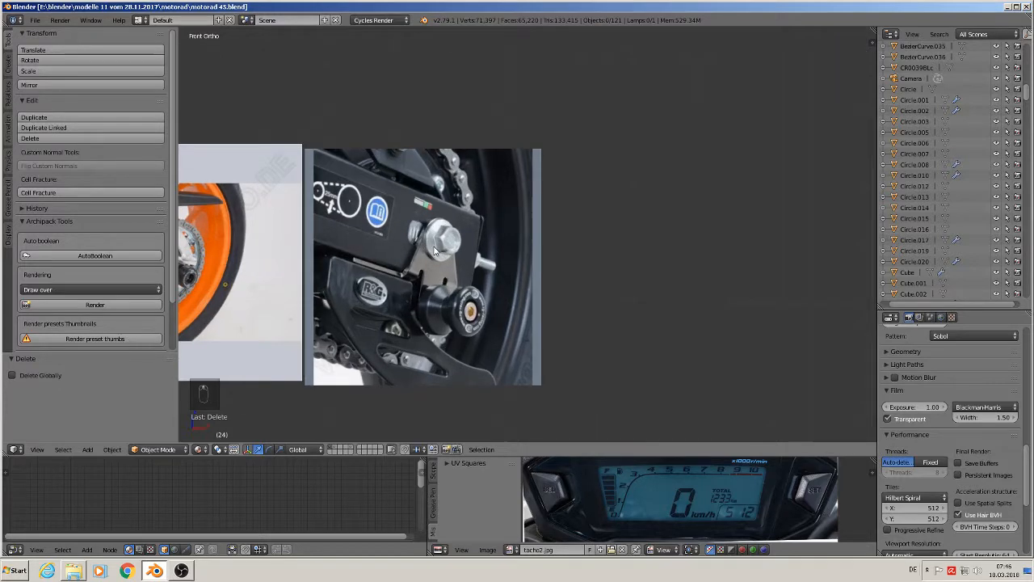
{"action": "middle_click_drag", "start_coordinate": [660, 221], "coordinate": [625, 247], "text": "shift"}
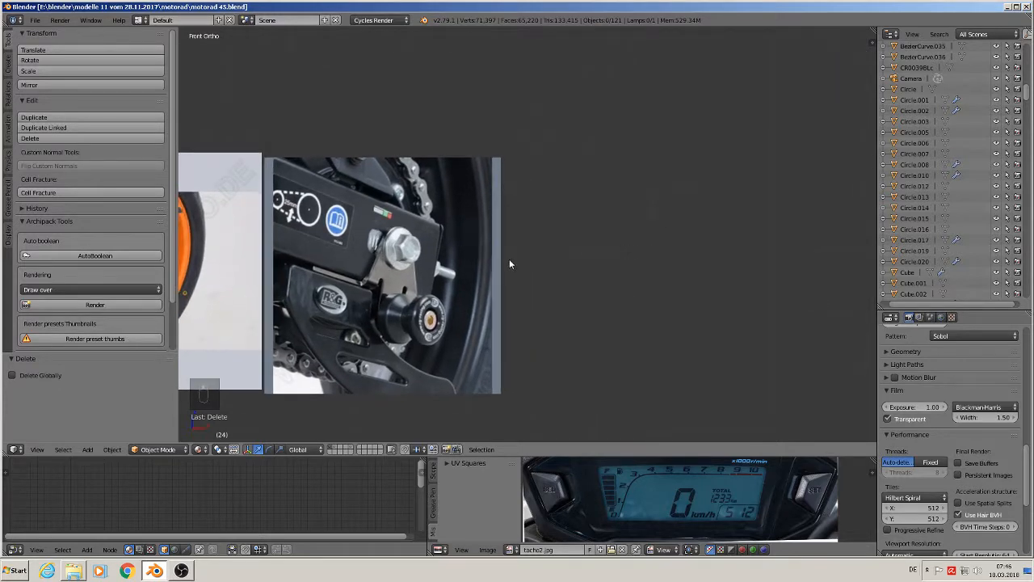
{"action": "scroll", "coordinate": [473, 241], "scroll_direction": "up", "scroll_amount": 2}
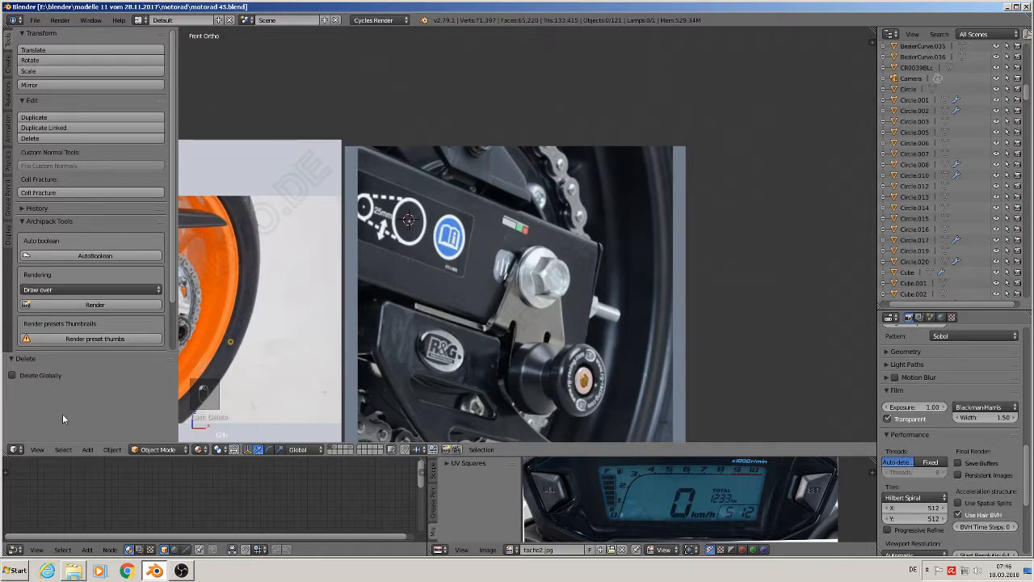
Add a mesh circle with 24 vertices at the label's large ring and rotate it 90° about X.
{"action": "left_click", "coordinate": [87, 449]}
{"action": "mouse_move", "coordinate": [125, 434]}
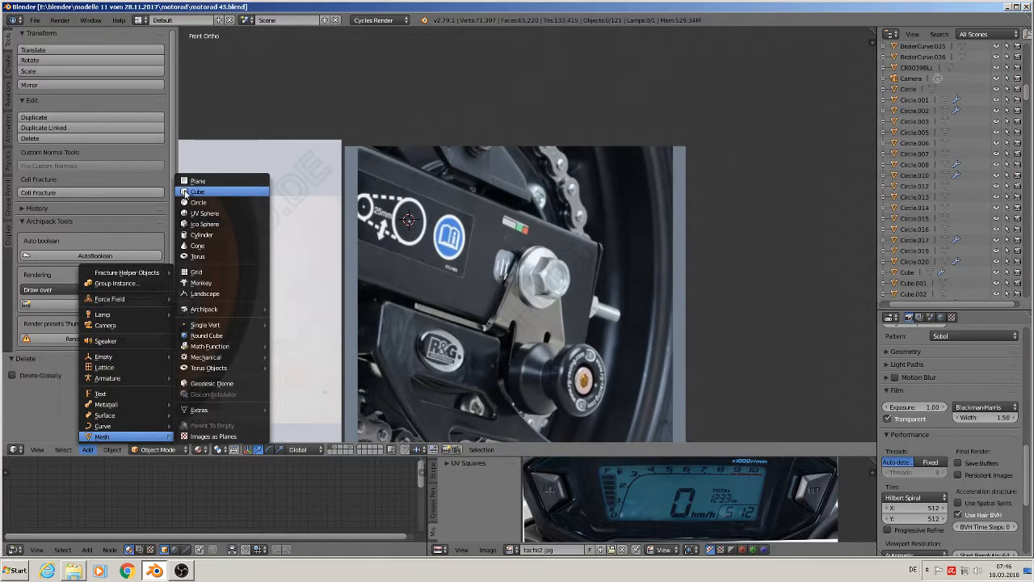
{"action": "left_click", "coordinate": [198, 202]}
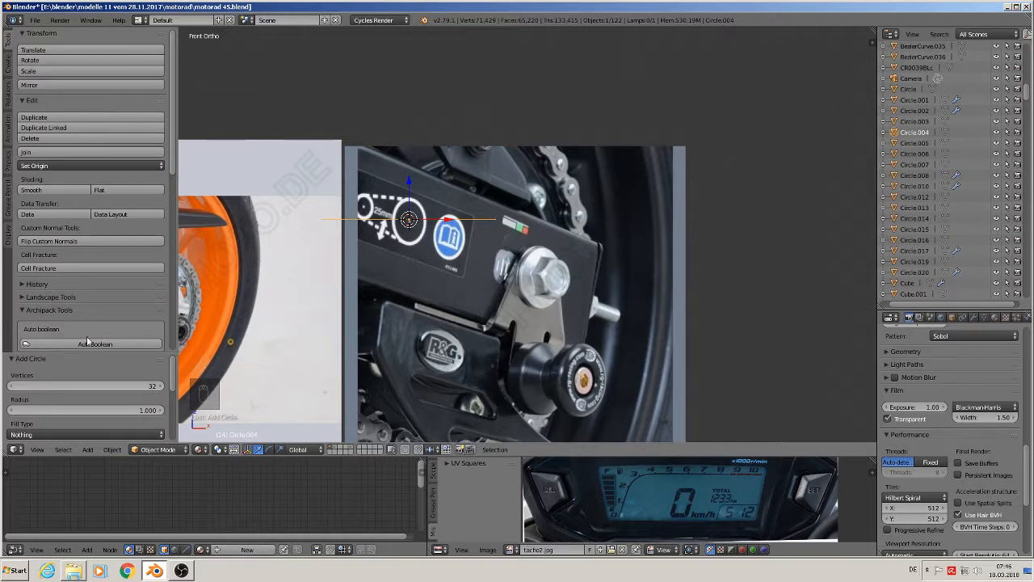
{"action": "left_click", "coordinate": [128, 388]}
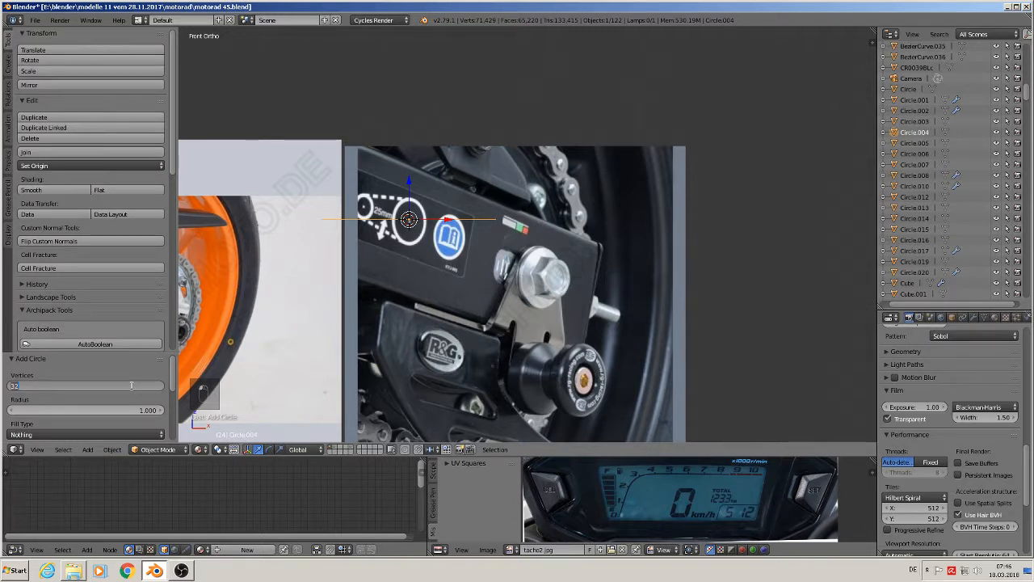
{"action": "type", "text": "24"}
{"action": "key", "text": "Return"}
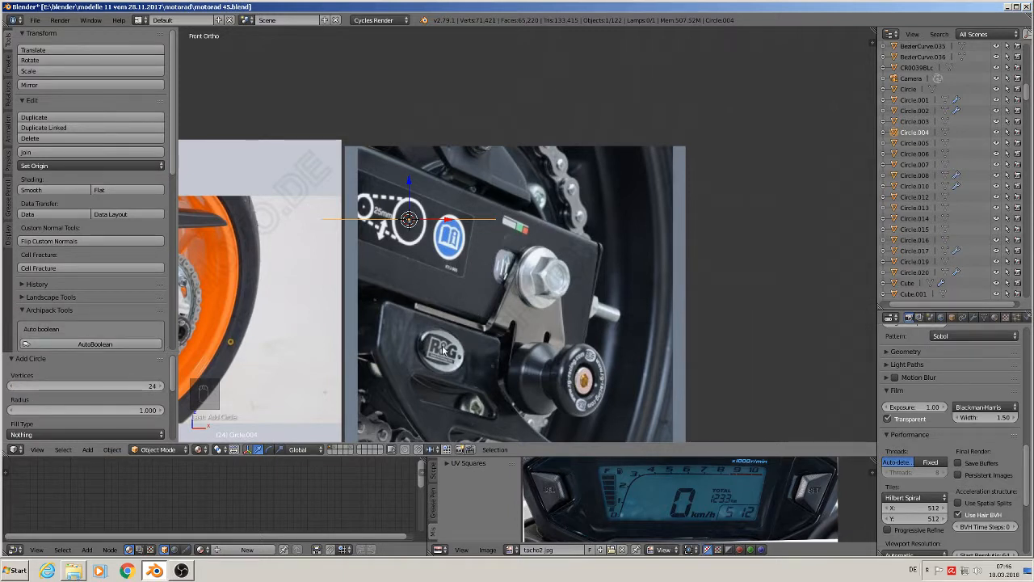
{"action": "type", "text": "rx90"}
{"action": "key", "text": "Return"}
Scale the circle down to the label's large ring and extrude its edge inward into a flat band.
{"action": "key", "text": "s"}
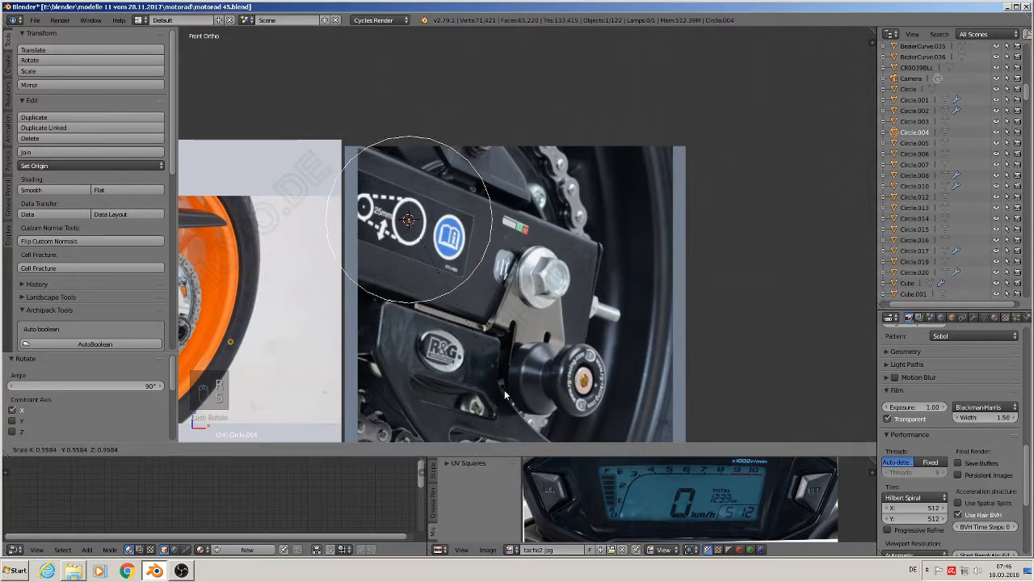
{"action": "left_click", "coordinate": [411, 272]}
{"action": "scroll", "coordinate": [430, 198], "scroll_direction": "up", "scroll_amount": 2}
{"action": "key", "text": "Tab"}
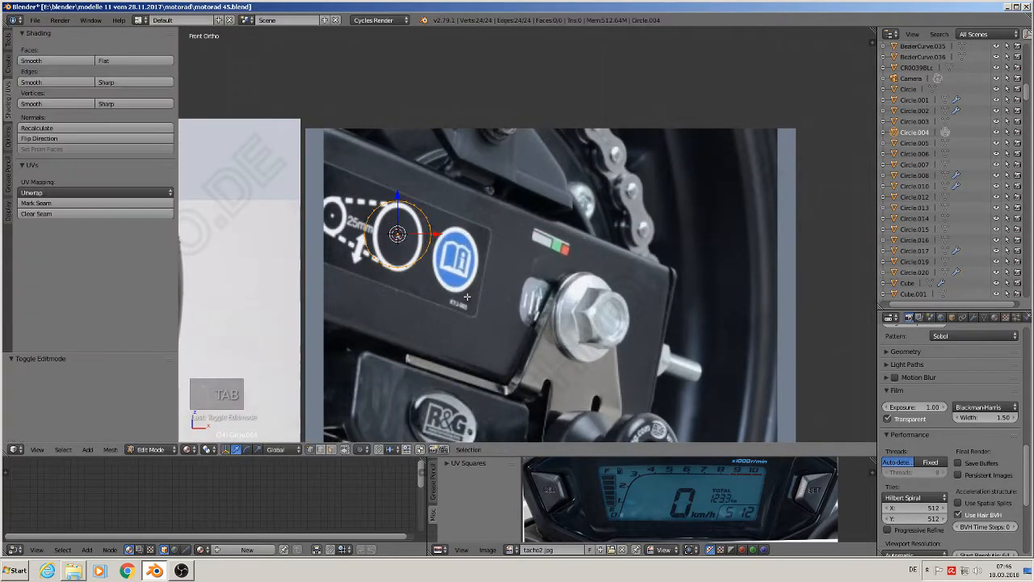
{"action": "key", "text": "e"}
{"action": "key", "text": "s"}
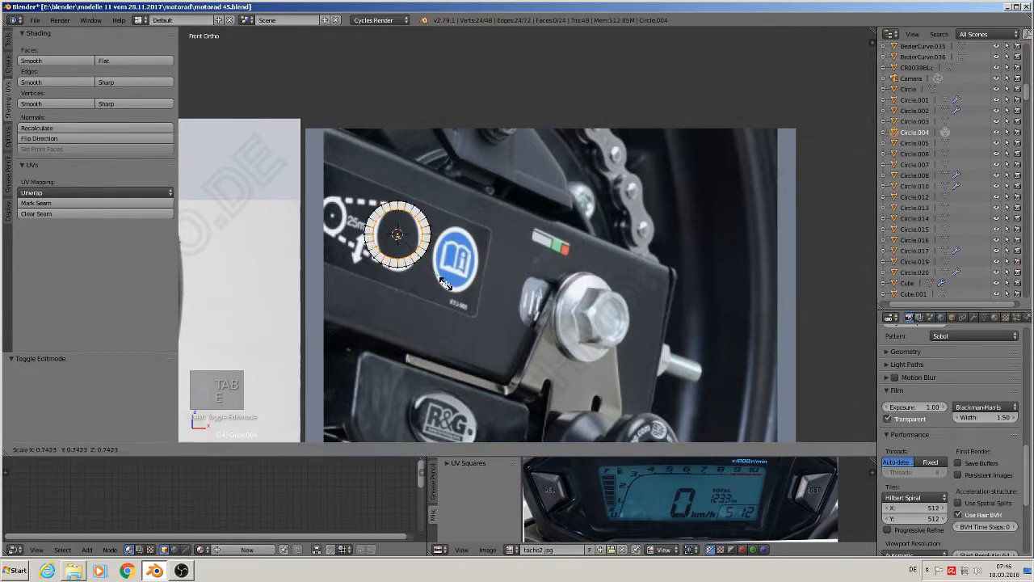
{"action": "left_click", "coordinate": [449, 282]}
{"action": "key", "text": "Tab"}
Move the ring about 4.93 along X into the empty area beside the photo and enlarge its inner edge to thin the band.
{"action": "scroll", "coordinate": [444, 271], "scroll_direction": "down", "scroll_amount": 4}
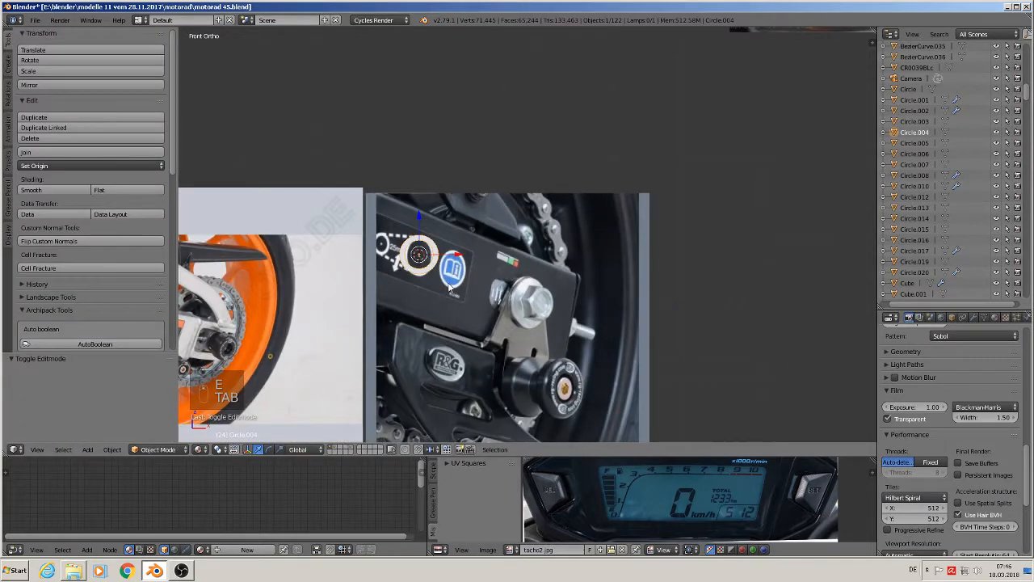
{"action": "left_click_drag", "start_coordinate": [442, 264], "coordinate": [692, 275]}
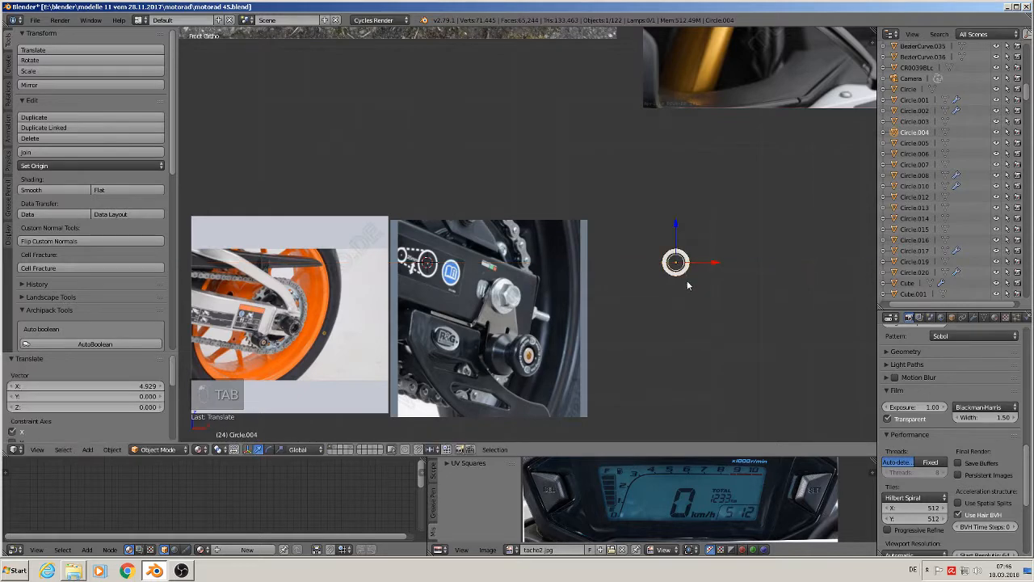
{"action": "key", "text": "Tab"}
{"action": "key", "text": "s"}
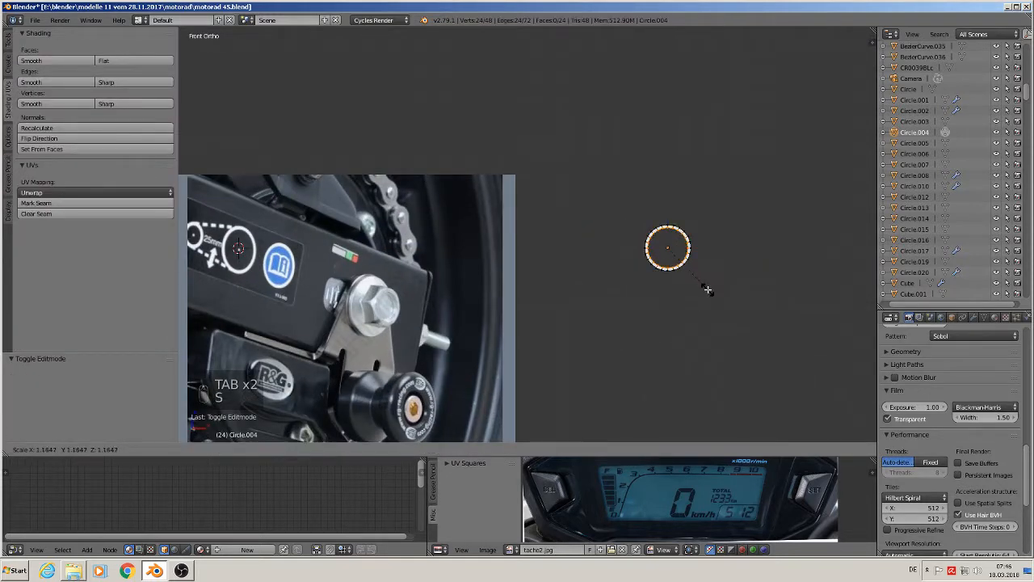
{"action": "left_click", "coordinate": [708, 289]}
{"action": "key", "text": "Tab"}
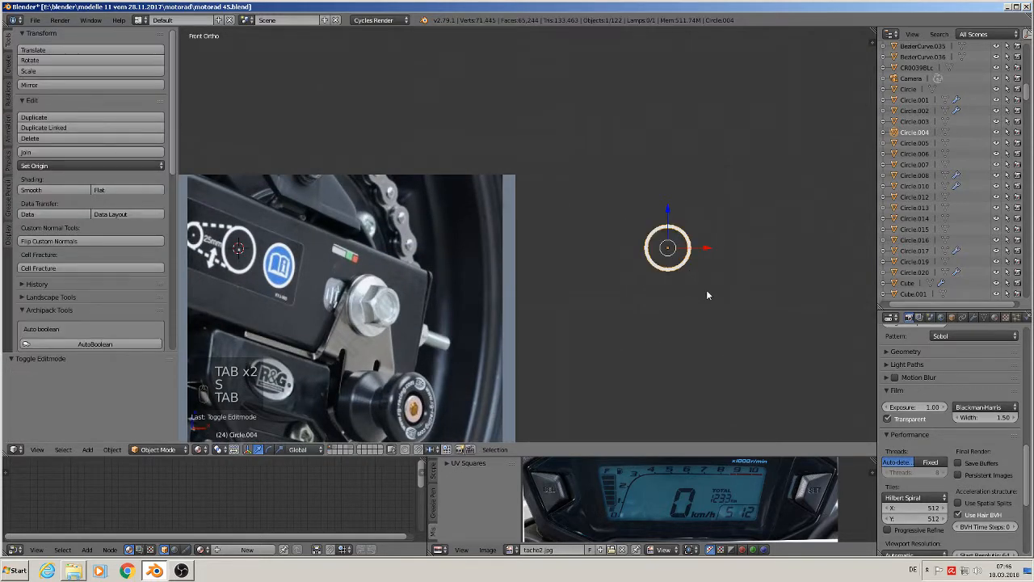
Duplicate the ring about 1.09 in the negative X direction.
{"action": "key", "text": "shift+d"}
{"action": "key", "text": "x"}
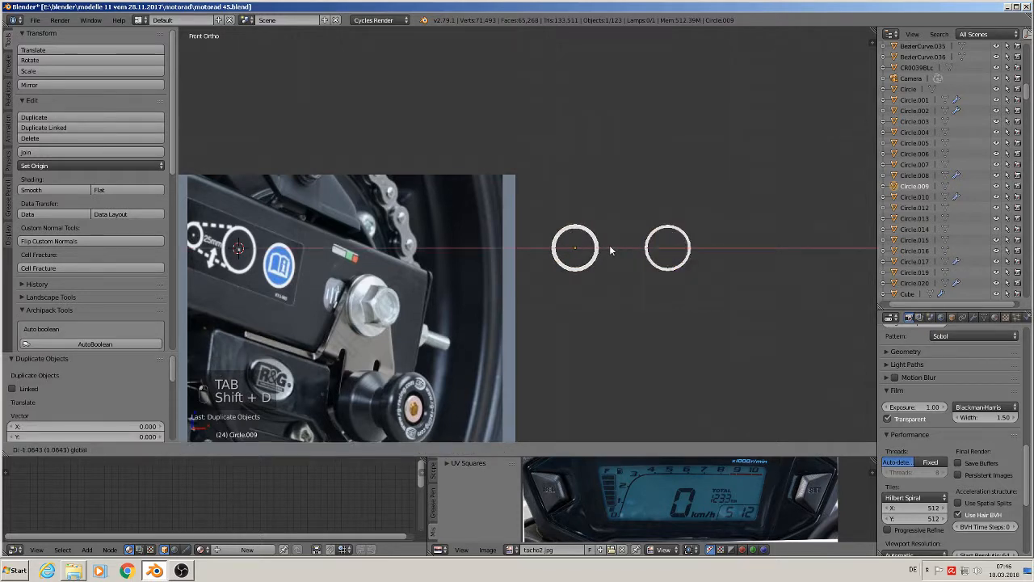
{"action": "left_click", "coordinate": [607, 246]}
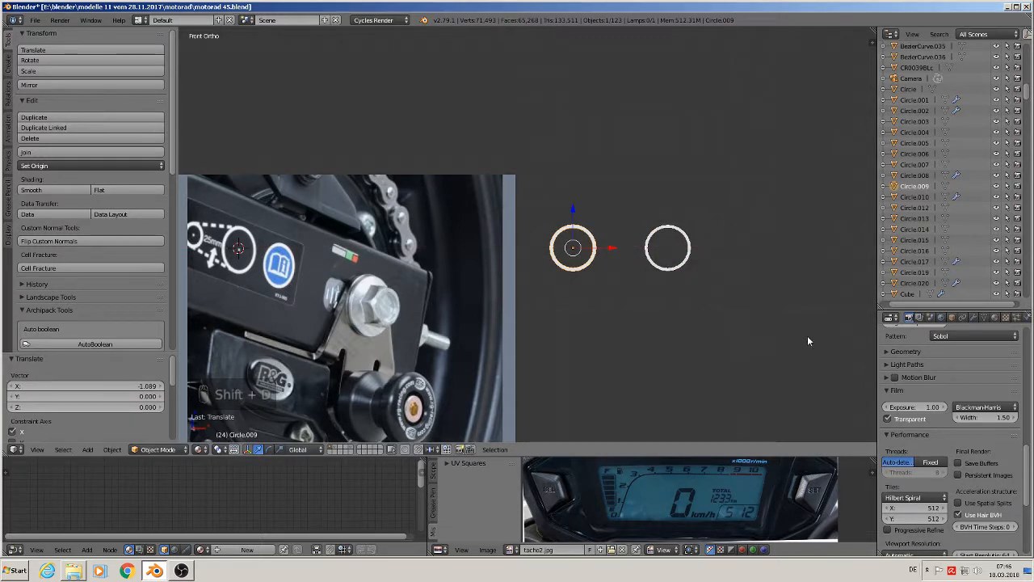
Scale the duplicate ring to about 0.63 and shift it about 0.18 along X toward the large ring.
{"action": "key", "text": "s"}
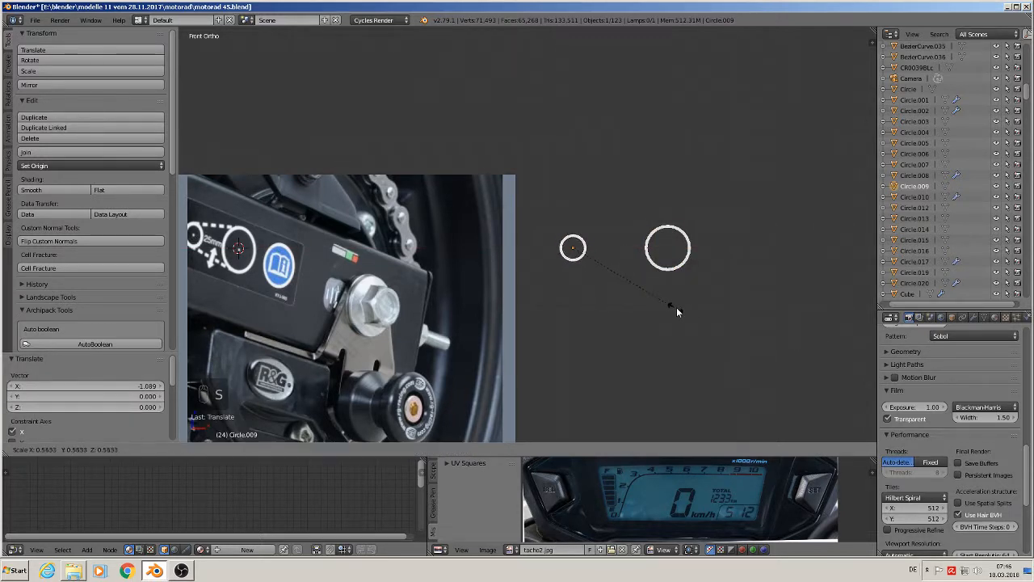
{"action": "left_click", "coordinate": [690, 308]}
{"action": "key", "text": "g"}
{"action": "key", "text": "x"}
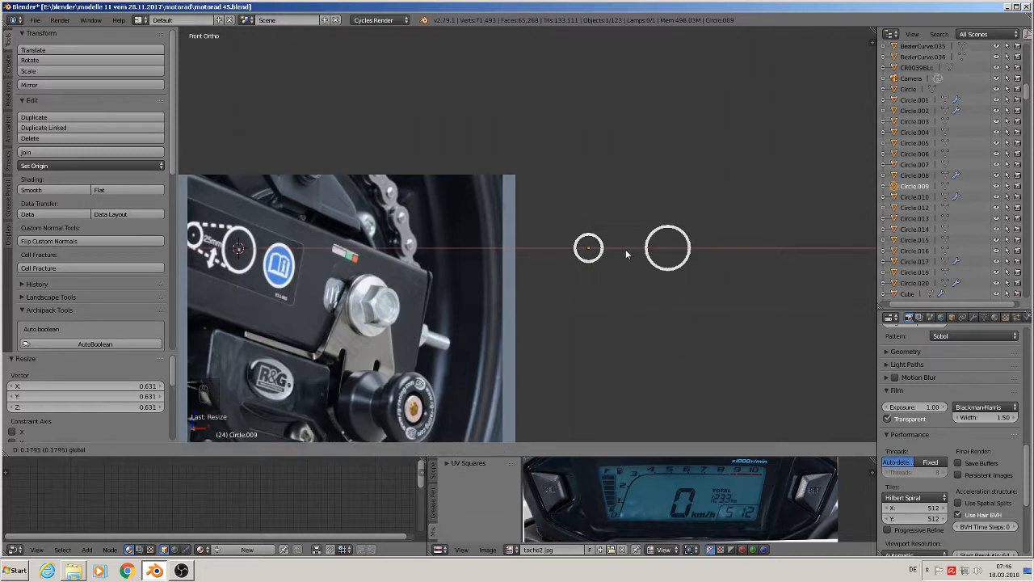
{"action": "left_click", "coordinate": [625, 249]}
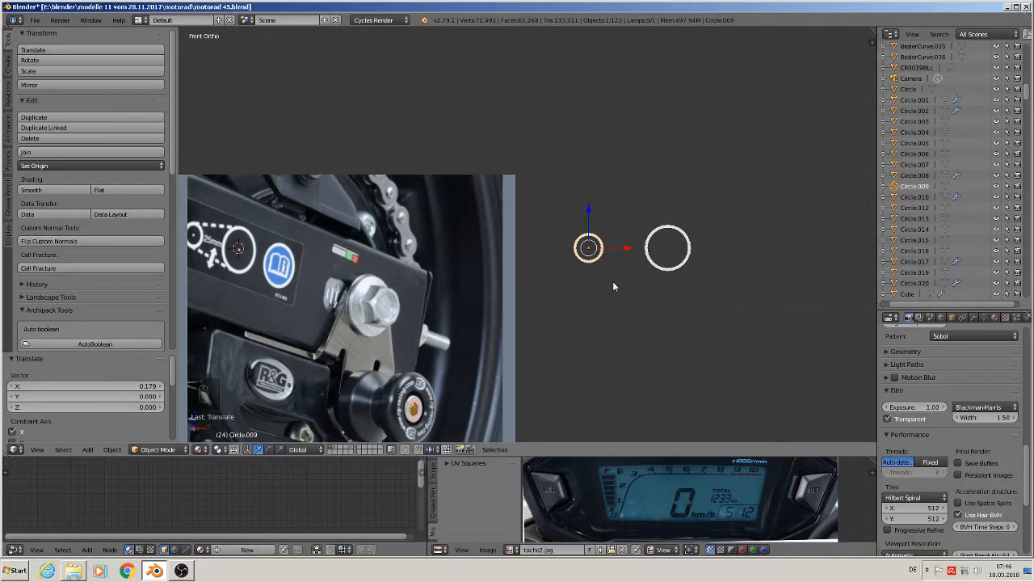
Add another 24-vertex circle at the centre of the small ring and rotate it 90° about X.
{"action": "key", "text": "a"}
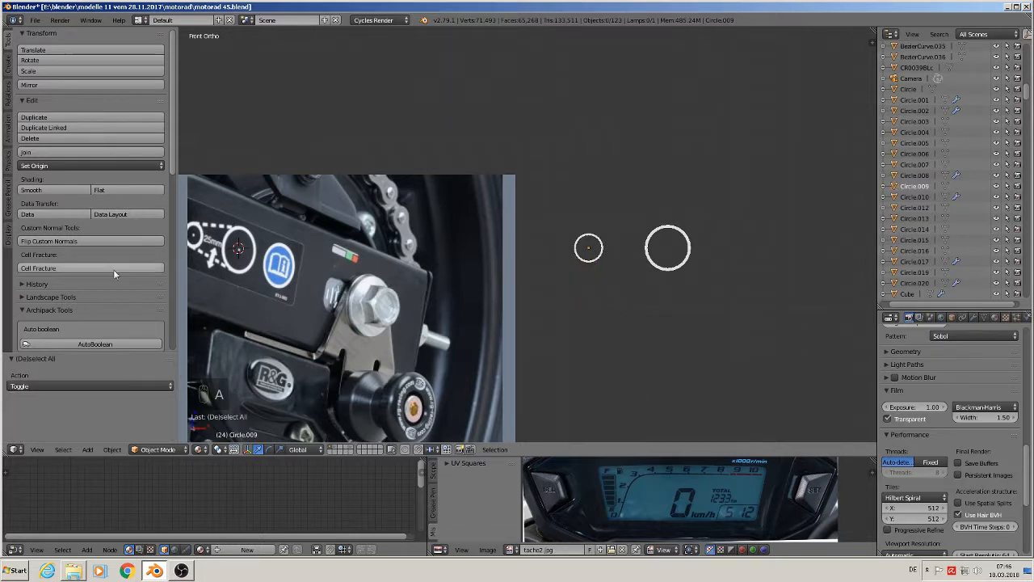
{"action": "key", "text": "a"}
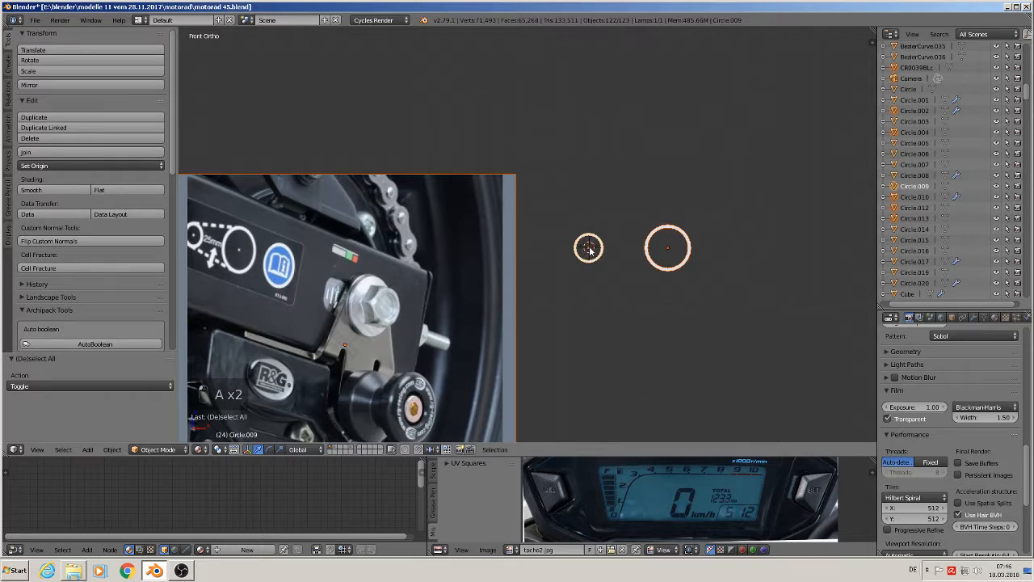
{"action": "key", "text": "a"}
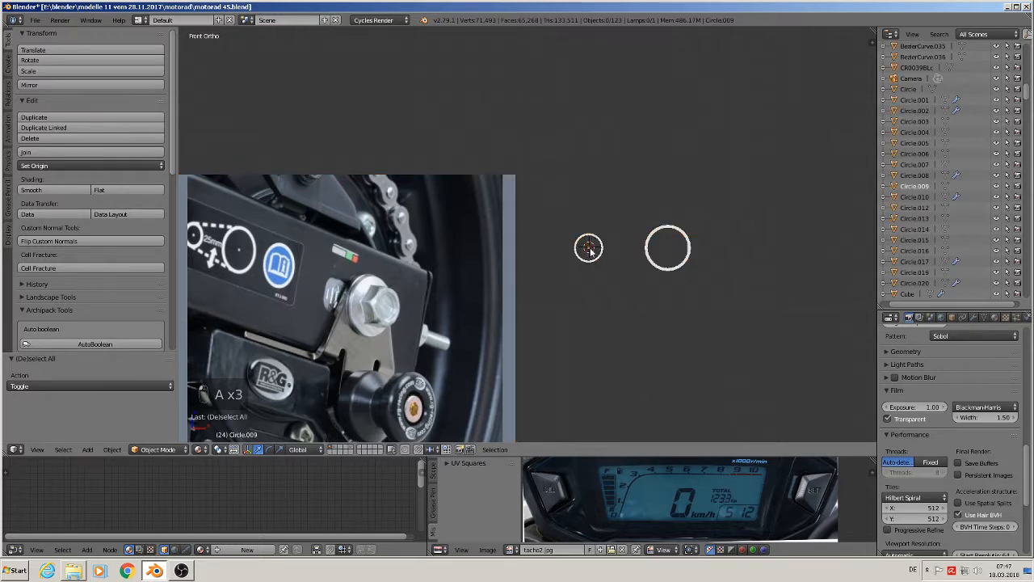
{"action": "left_click", "coordinate": [88, 449]}
{"action": "mouse_move", "coordinate": [105, 436]}
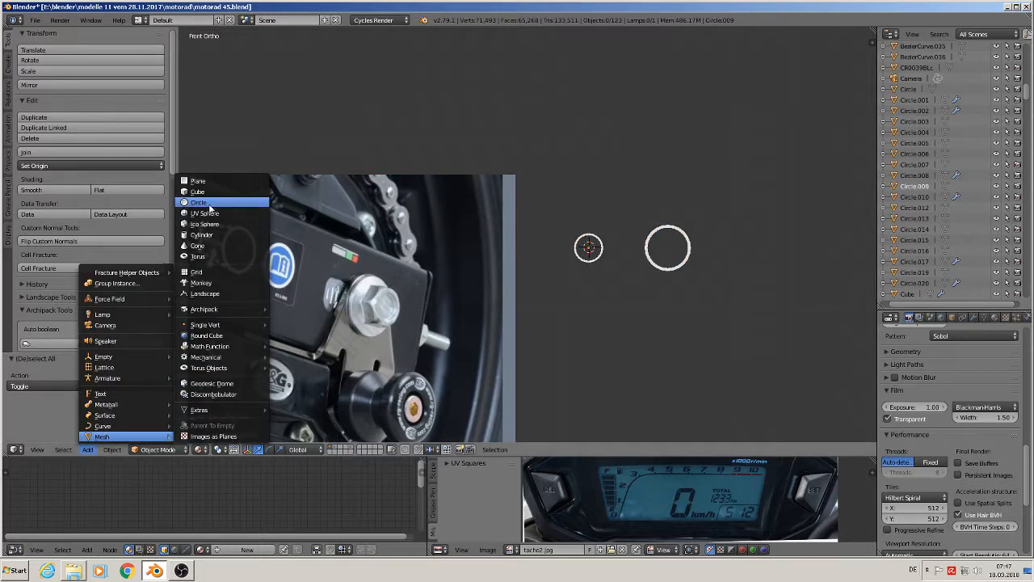
{"action": "left_click", "coordinate": [210, 202]}
{"action": "type", "text": "r"}
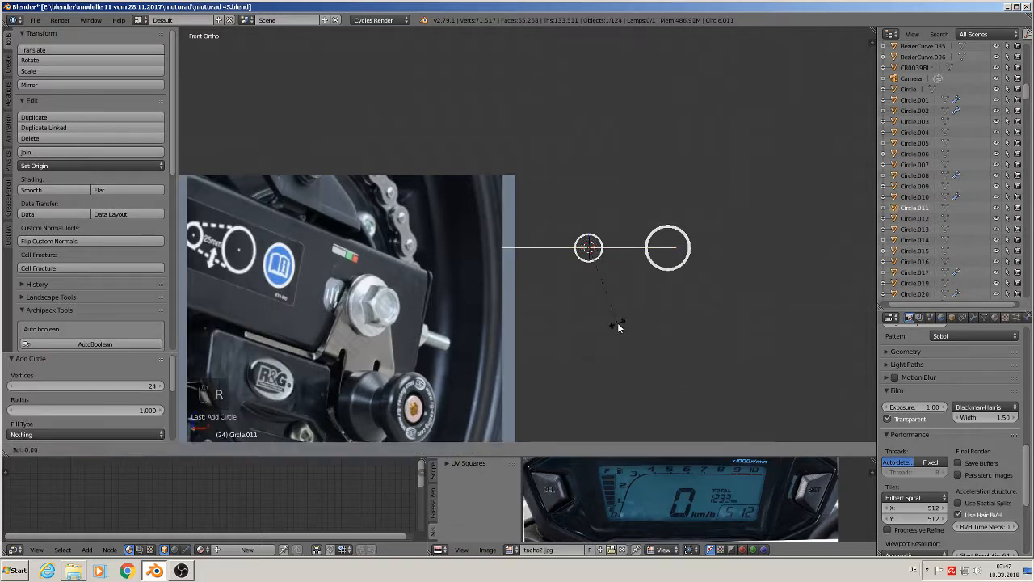
{"action": "type", "text": "x90"}
{"action": "key", "text": "Return"}
Shrink the new circle to a small centre dot, scaling it to about 0.074 and again by about 0.119.
{"action": "key", "text": "s"}
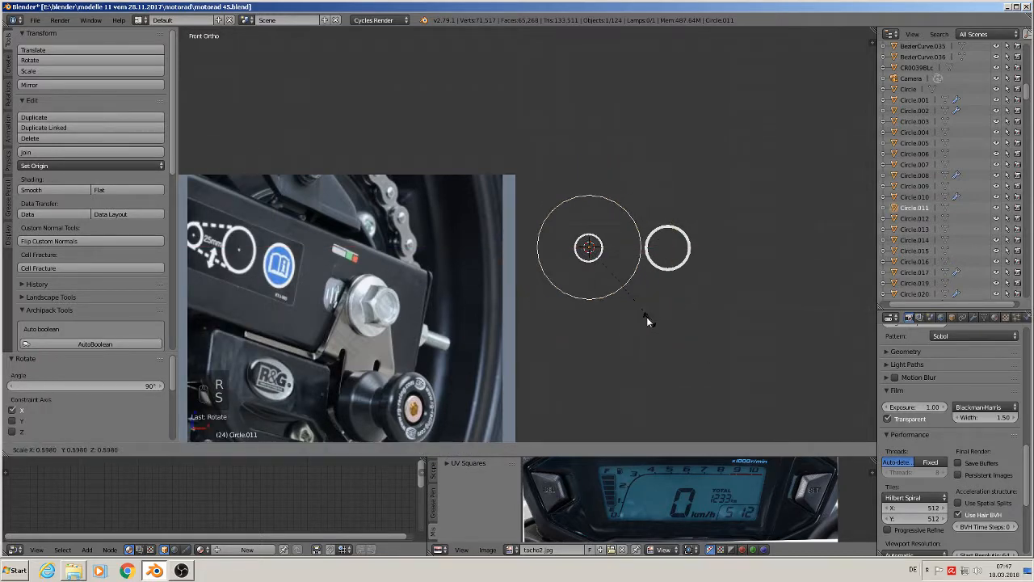
{"action": "left_click", "coordinate": [593, 264]}
{"action": "scroll", "coordinate": [618, 257], "scroll_direction": "up", "scroll_amount": 10}
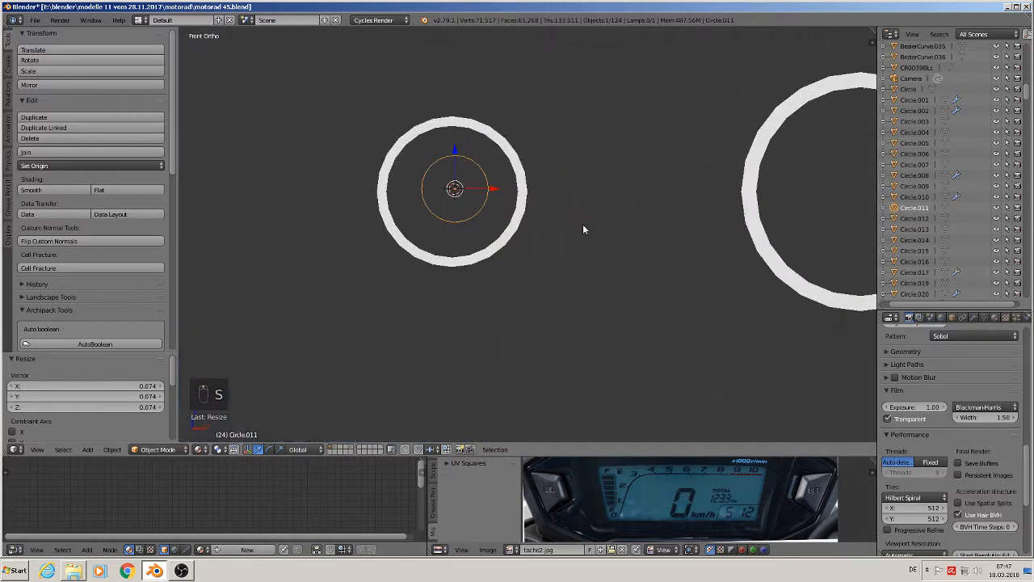
{"action": "key", "text": "s"}
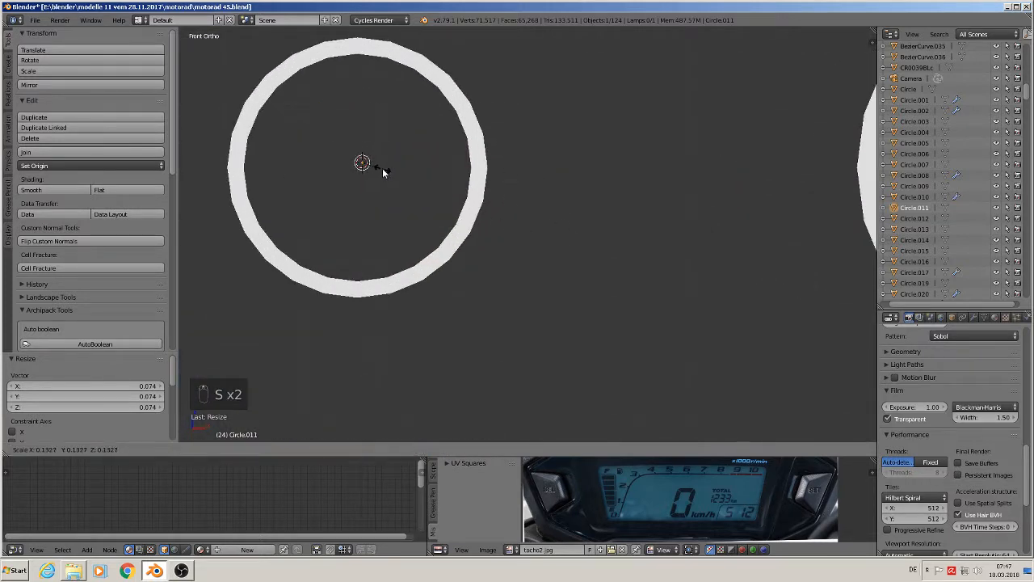
{"action": "left_click", "coordinate": [381, 169]}
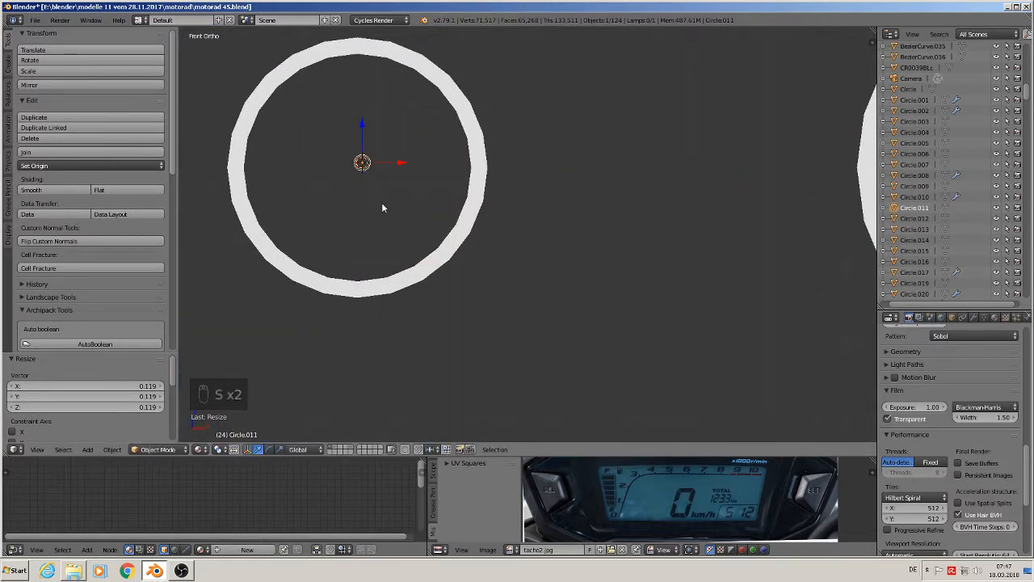
Fill the dot with a face and nudge it about 0.005 in the negative X direction to centre it in the small ring.
{"action": "key", "text": "Tab"}
{"action": "key", "text": "f"}
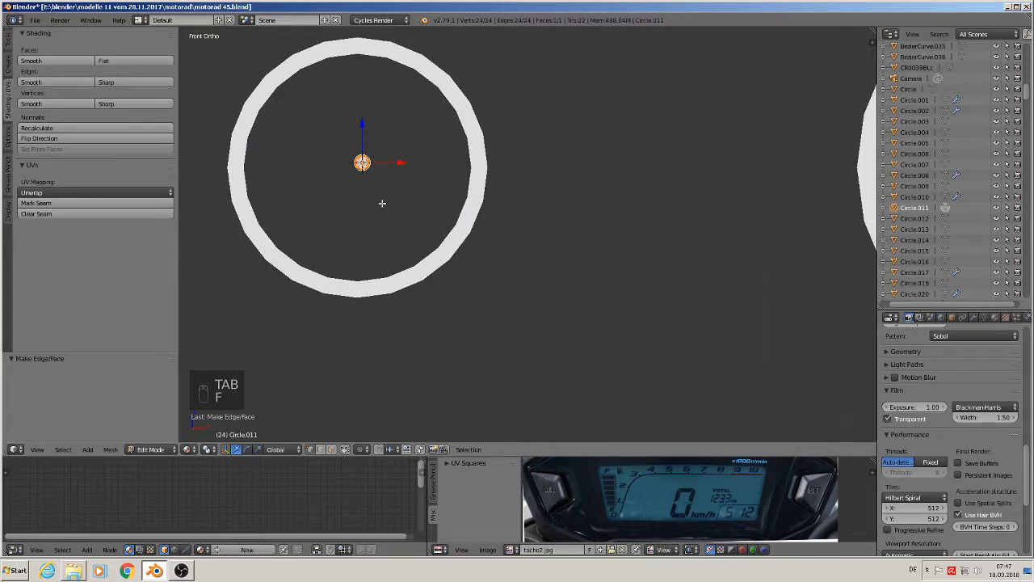
{"action": "key", "text": "Tab"}
{"action": "key", "text": "g"}
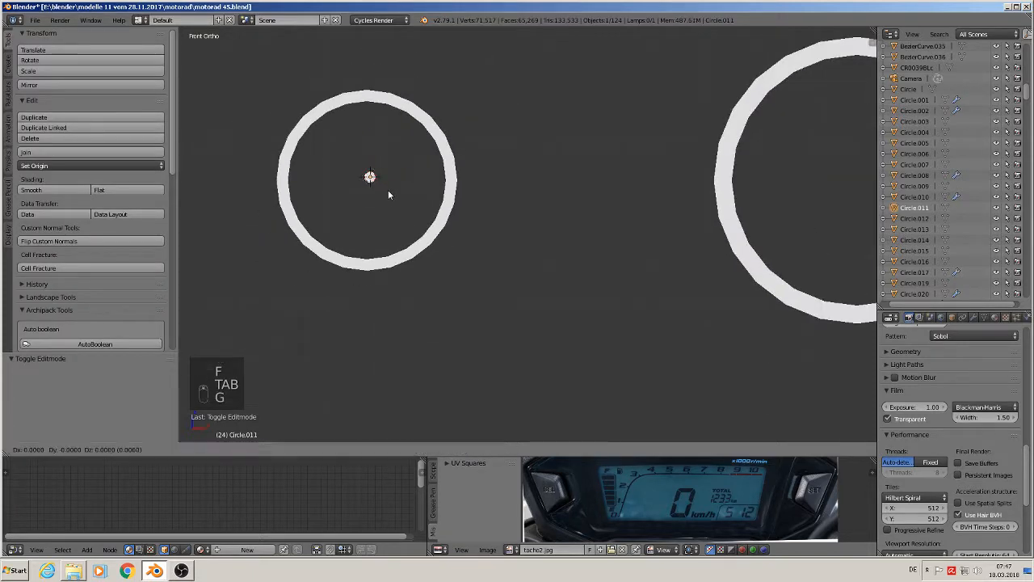
{"action": "left_click", "coordinate": [385, 189]}
{"action": "scroll", "coordinate": [391, 200], "scroll_direction": "down", "scroll_amount": 4}
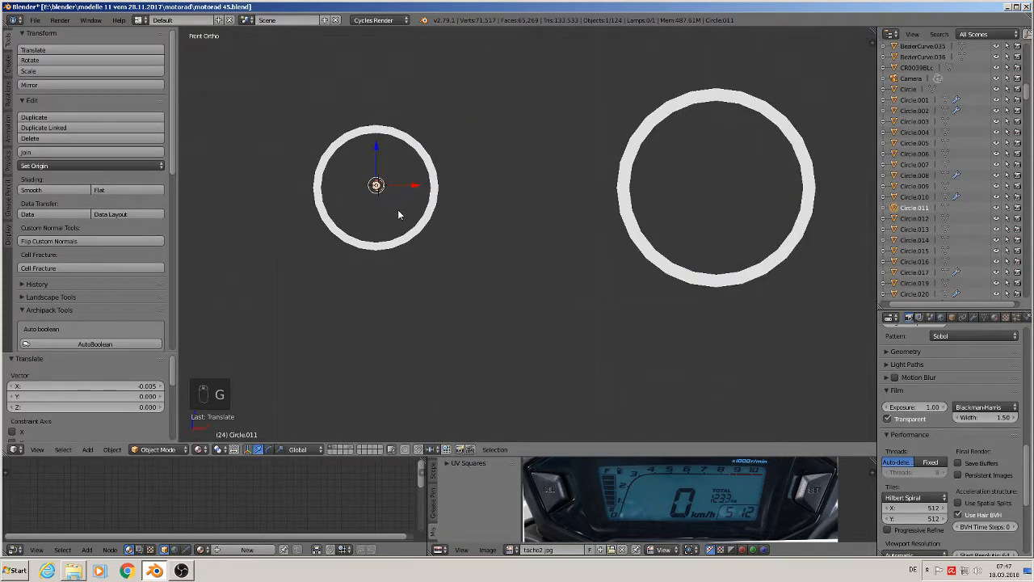
Duplicate the small ring's centre dot and place the copy about 0.91 along X at the centre of the large ring.
{"action": "key", "text": "shift+d"}
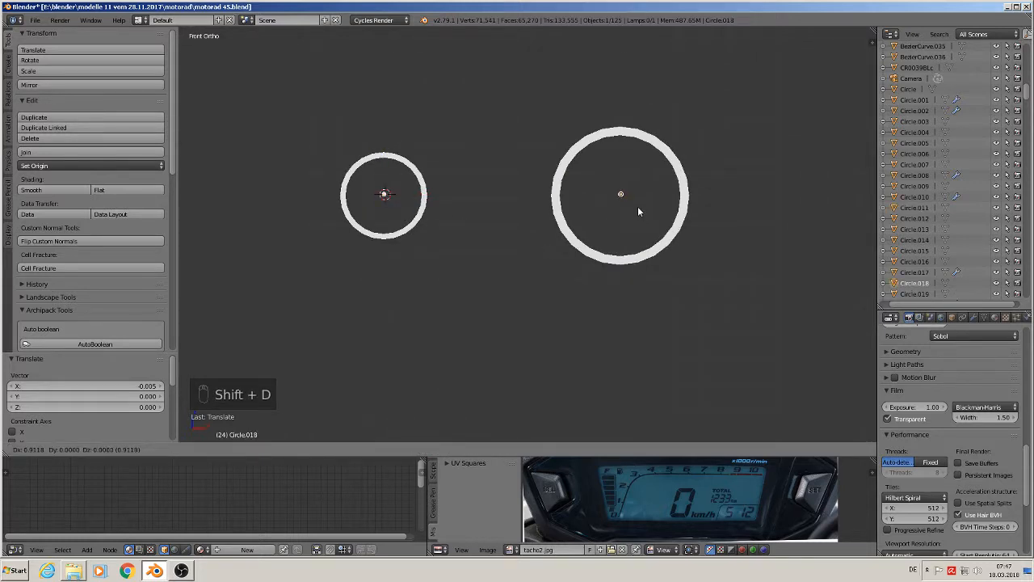
{"action": "left_click", "coordinate": [637, 207]}
{"action": "key", "text": "a"}
{"action": "scroll", "coordinate": [558, 262], "scroll_direction": "down", "scroll_amount": 5}
Add a text object between the two rings, rotate it 90° about X and scale it to about 0.148.
{"action": "middle_click_drag", "start_coordinate": [542, 277], "coordinate": [575, 271], "text": "shift"}
{"action": "left_click", "coordinate": [527, 164]}
{"action": "middle_click_drag", "start_coordinate": [564, 316], "coordinate": [666, 307], "text": "shift"}
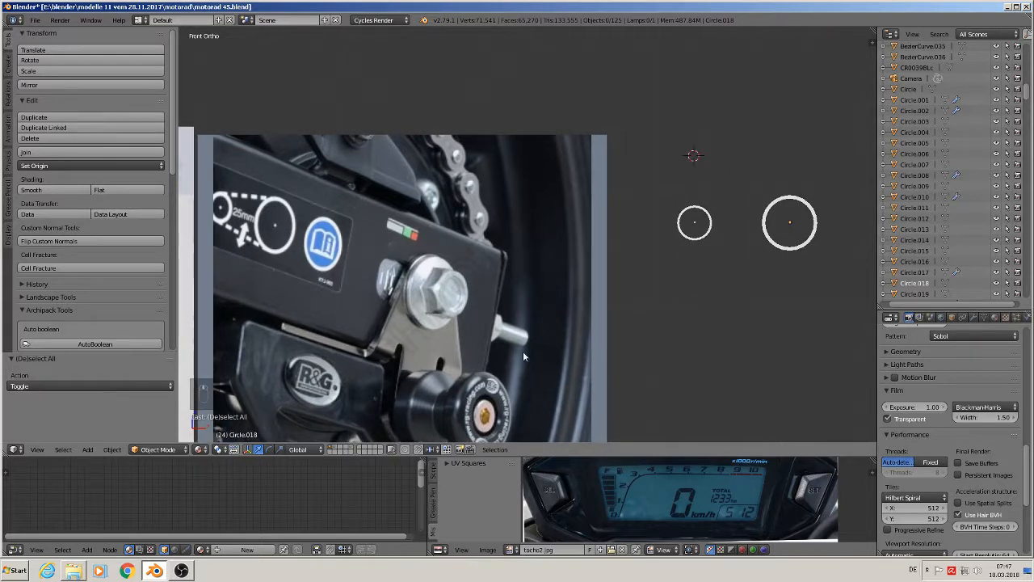
{"action": "left_click", "coordinate": [724, 224]}
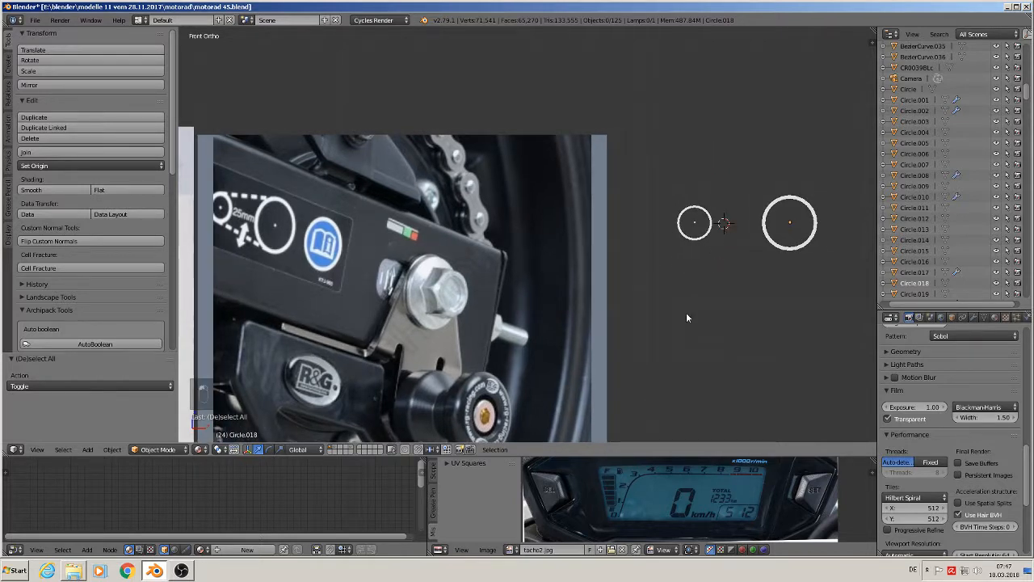
{"action": "left_click", "coordinate": [87, 449]}
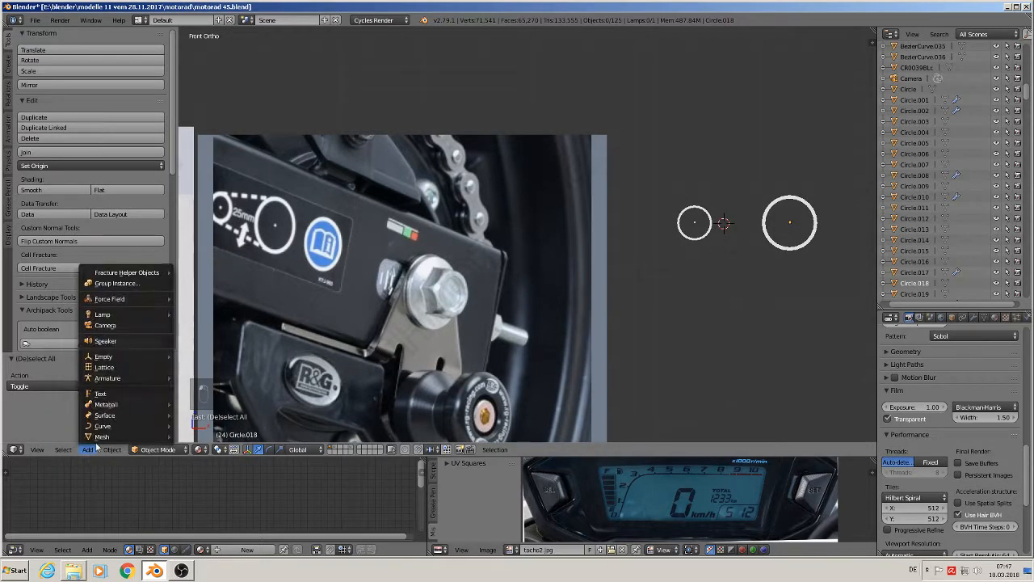
{"action": "left_click", "coordinate": [100, 393]}
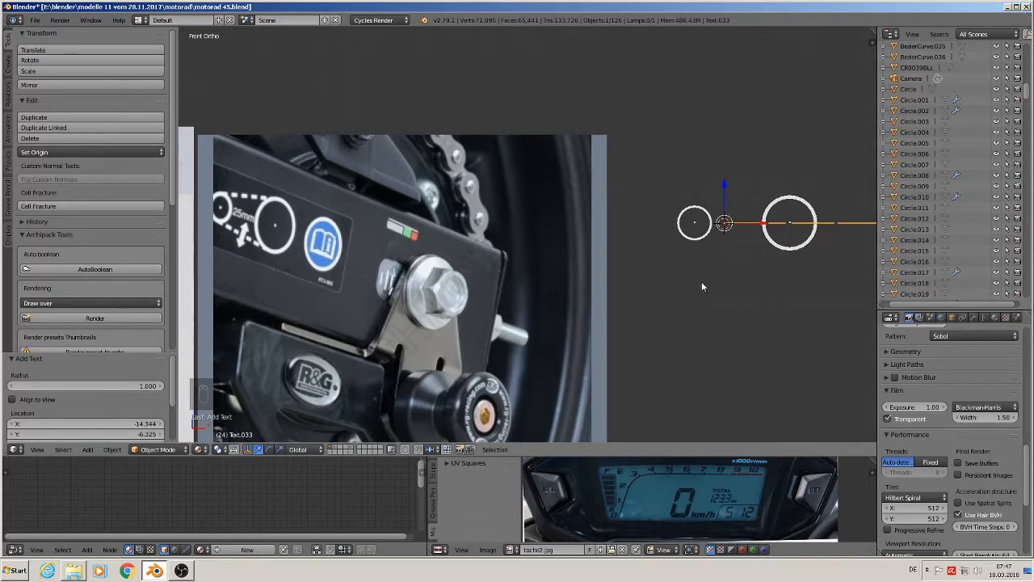
{"action": "type", "text": "rx90"}
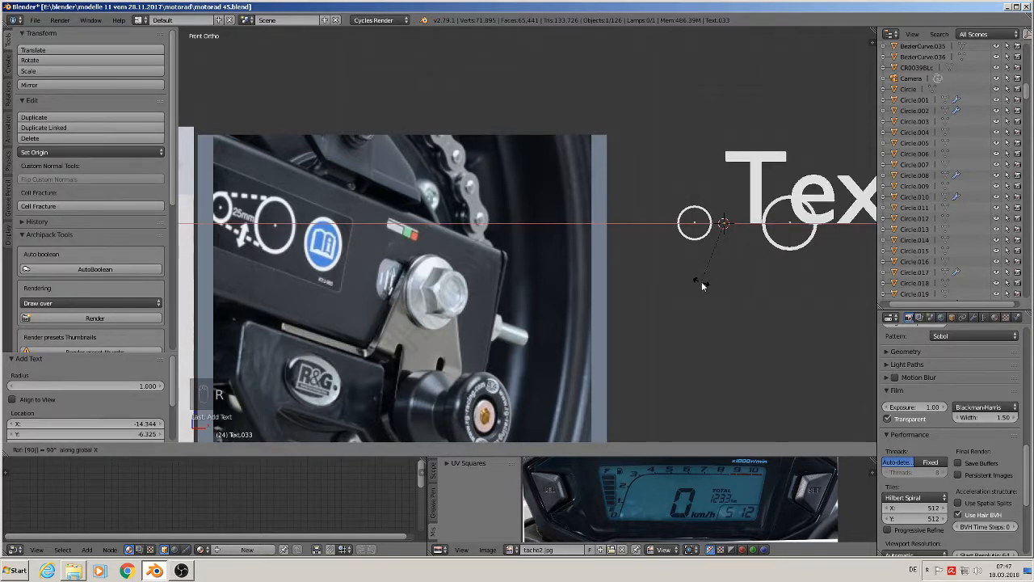
{"action": "key", "text": "Return"}
{"action": "key", "text": "s"}
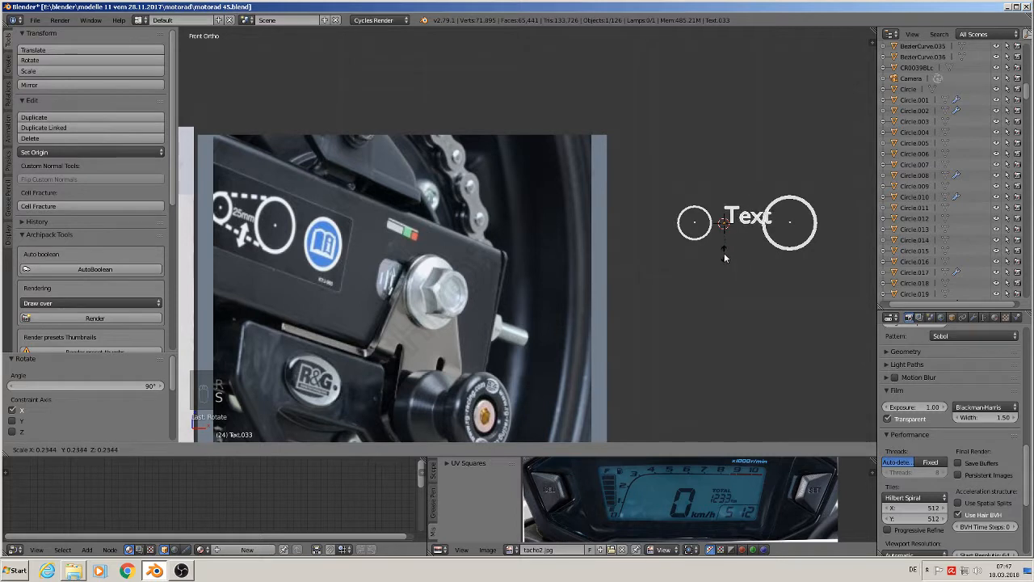
{"action": "left_click", "coordinate": [728, 241]}
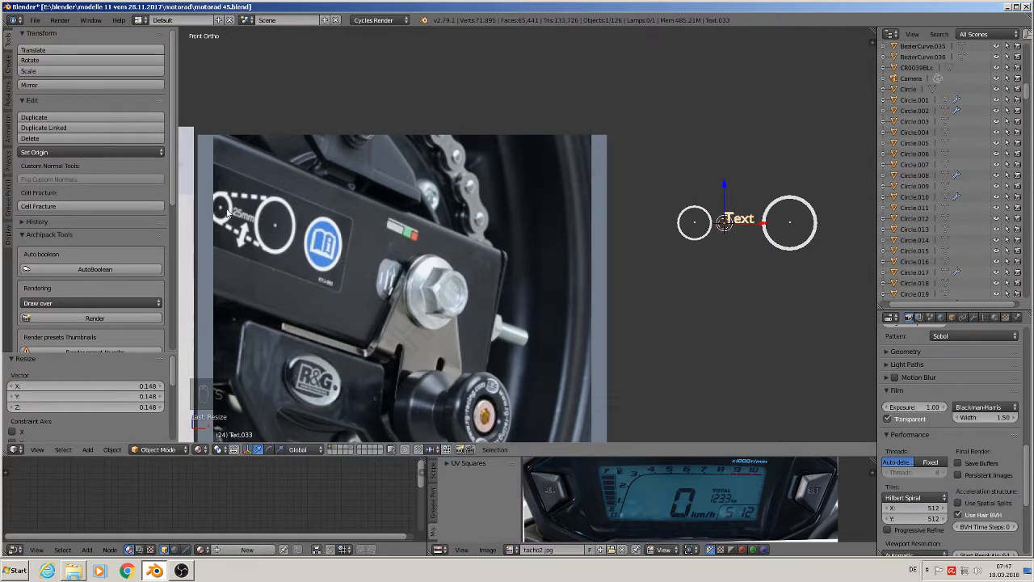
Replace the placeholder text between the rings with "25 mm".
{"action": "key", "text": "KP_Decimal"}
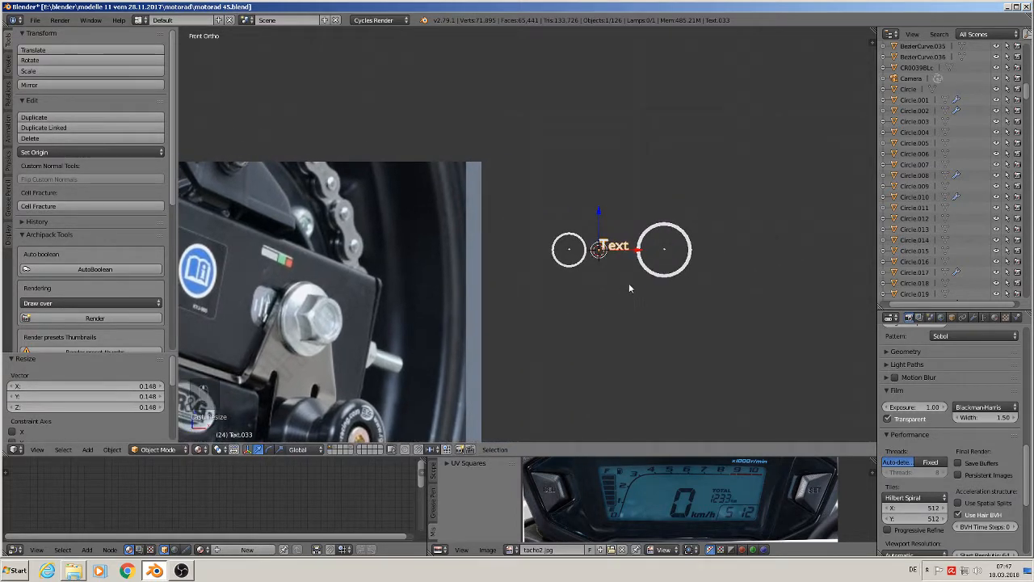
{"action": "key", "text": "Tab"}
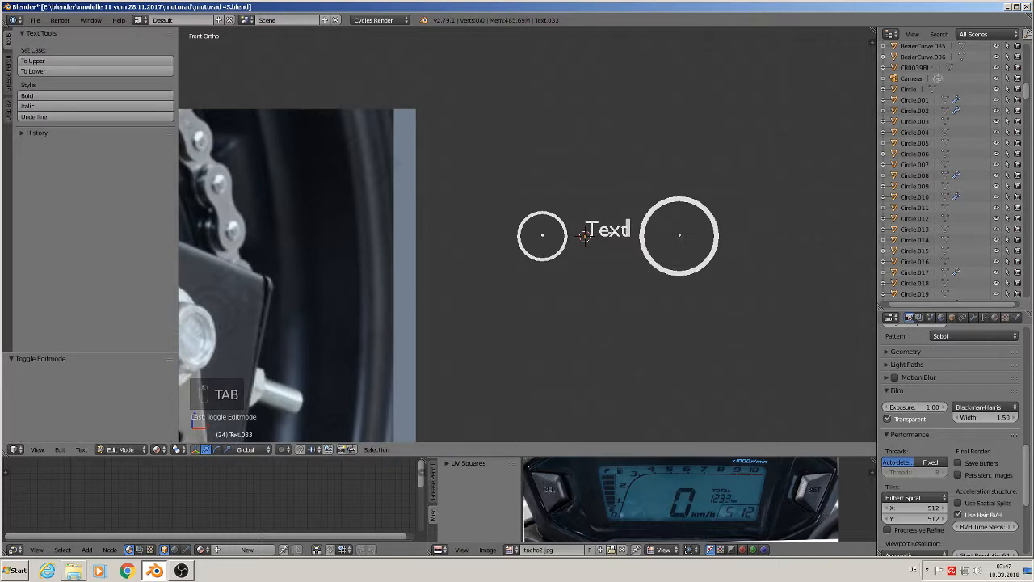
{"action": "key", "text": "BackSpace"}
{"action": "key", "text": "BackSpace"}
{"action": "key", "text": "BackSpace"}
{"action": "key", "text": "BackSpace"}
{"action": "key", "text": "BackSpace"}
{"action": "key", "text": "BackSpace"}
{"action": "type", "text": "25 mmm"}
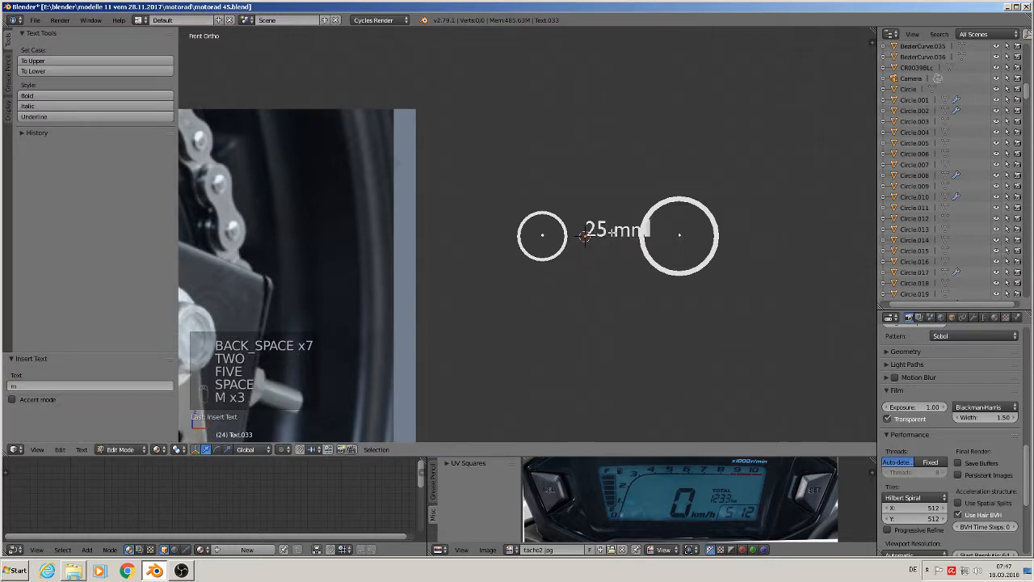
{"action": "key", "text": "Tab"}
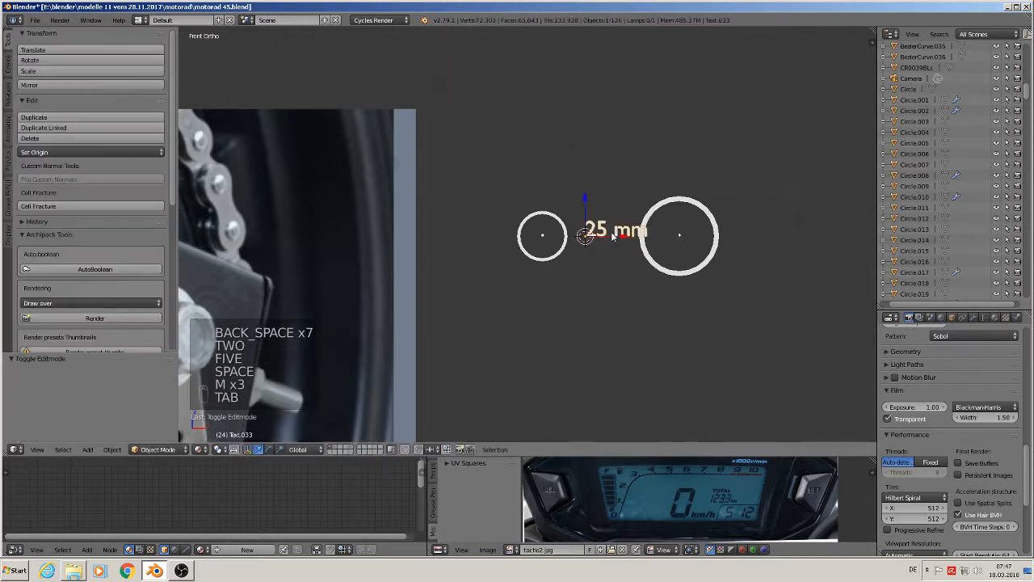
Scale the "25 mm" text to about 0.66 and shift it about -0.014 in X and 0.007 in Z between the rings.
{"action": "key", "text": "s"}
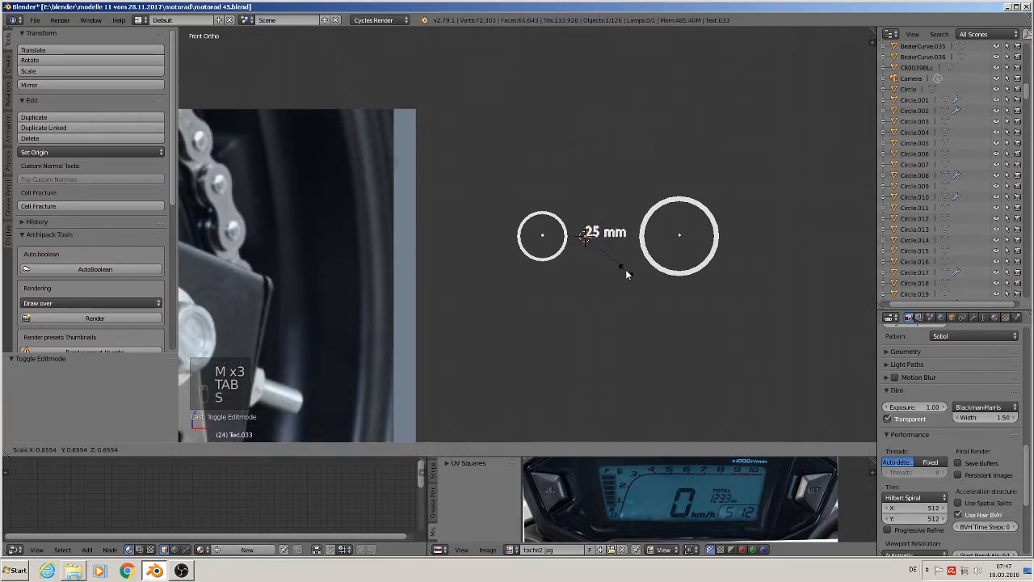
{"action": "left_click", "coordinate": [626, 270]}
{"action": "key", "text": "g"}
{"action": "left_click", "coordinate": [622, 270]}
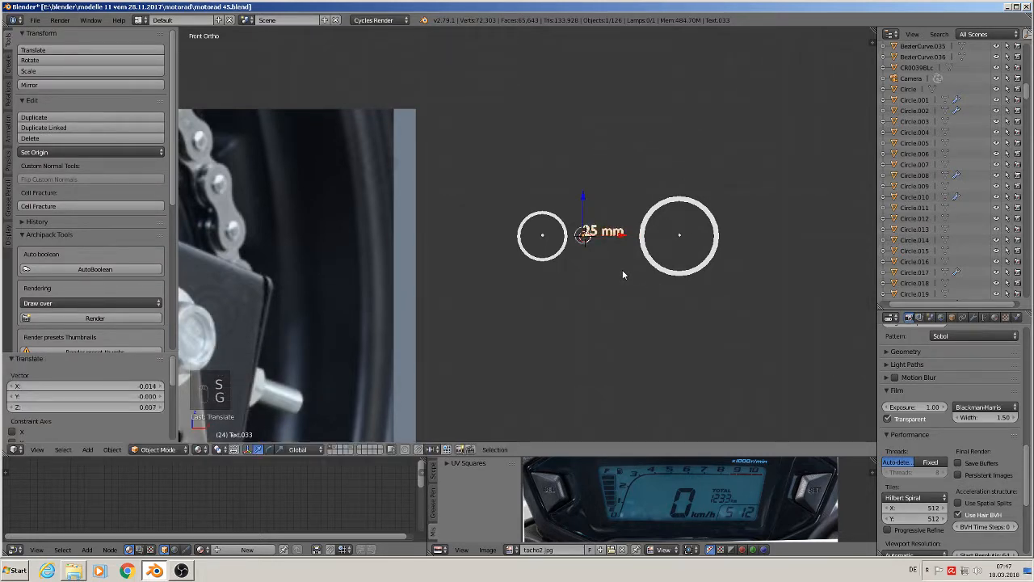
Add a plane above the small ring and rotate it 90° about X to face the front view.
{"action": "scroll", "coordinate": [622, 270], "scroll_direction": "down", "scroll_amount": 4}
{"action": "scroll", "coordinate": [489, 238], "scroll_direction": "up", "scroll_amount": 1}
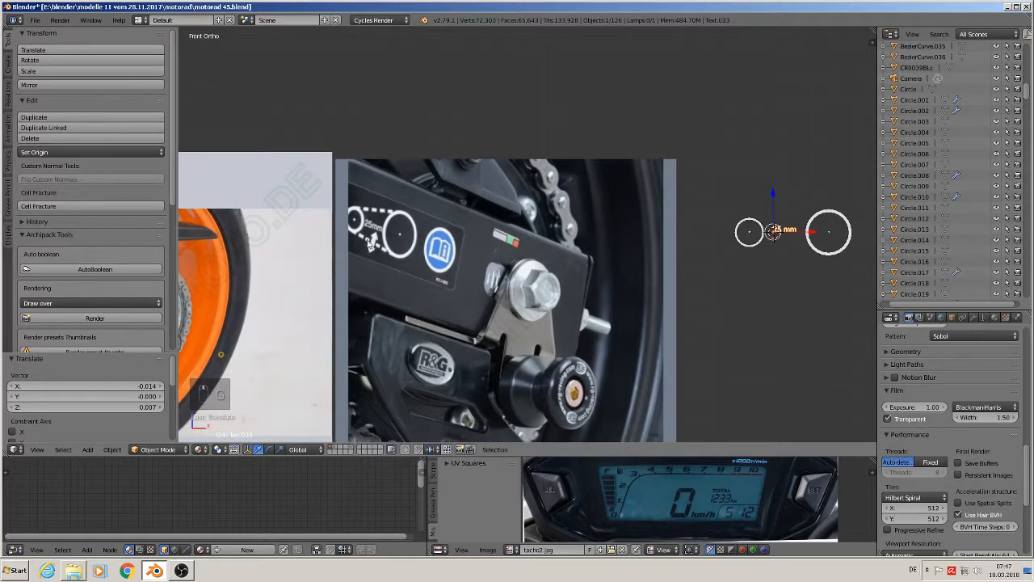
{"action": "scroll", "coordinate": [370, 246], "scroll_direction": "up", "scroll_amount": 1}
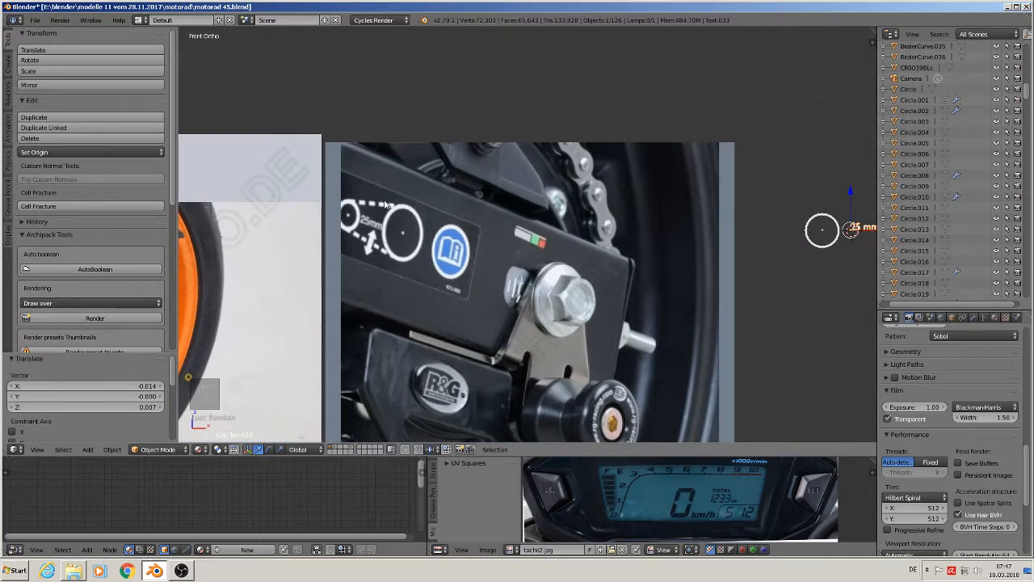
{"action": "key", "text": "a"}
{"action": "middle_click_drag", "start_coordinate": [782, 273], "coordinate": [595, 267], "text": "shift"}
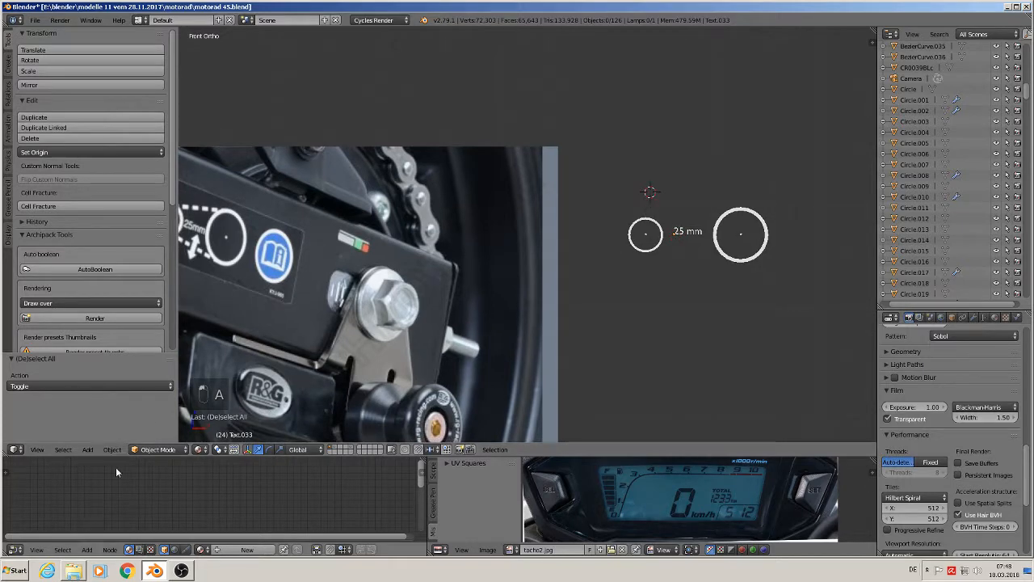
{"action": "left_click", "coordinate": [89, 450]}
{"action": "mouse_move", "coordinate": [102, 436]}
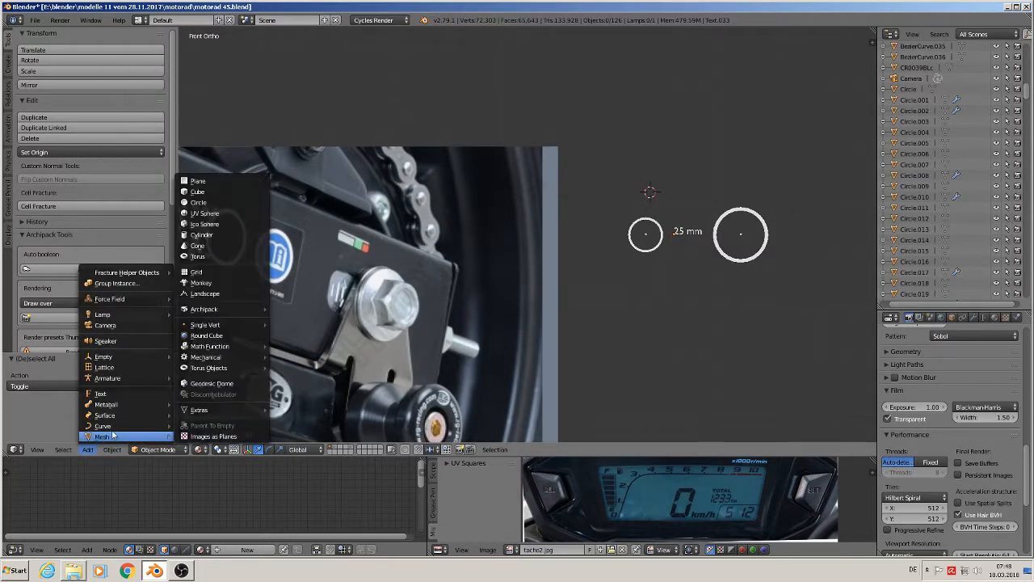
{"action": "left_click", "coordinate": [234, 179]}
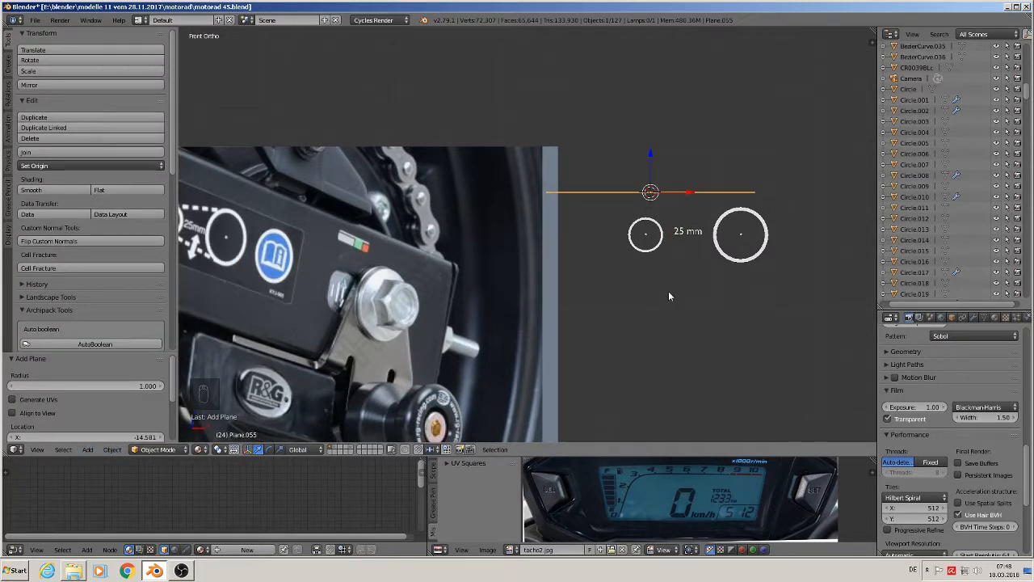
{"action": "type", "text": "rx90"}
{"action": "key", "text": "Return"}
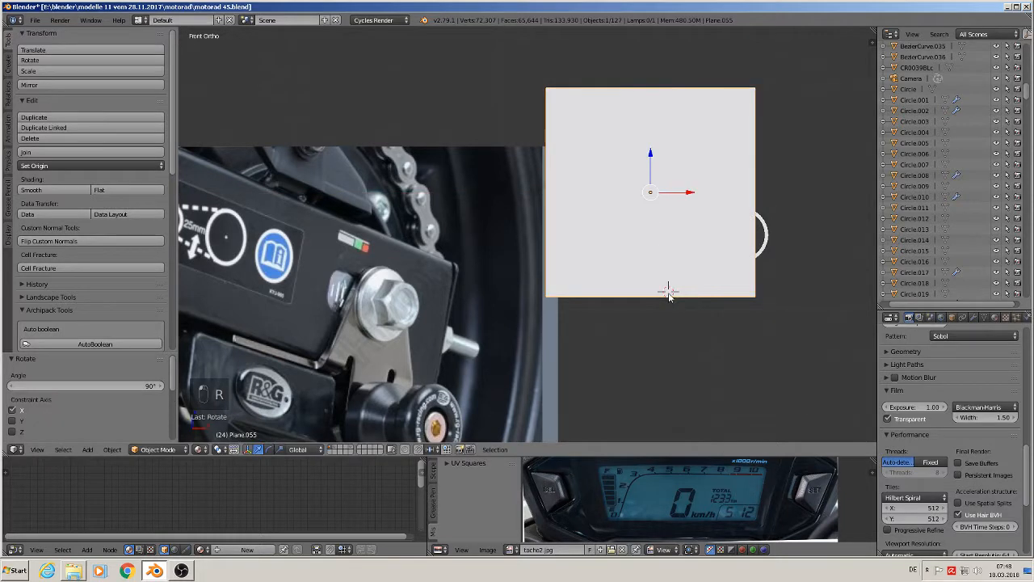
Scale the plane to about 0.528 and flatten it to about 0.031 along Z into a thin strip.
{"action": "key", "text": "s"}
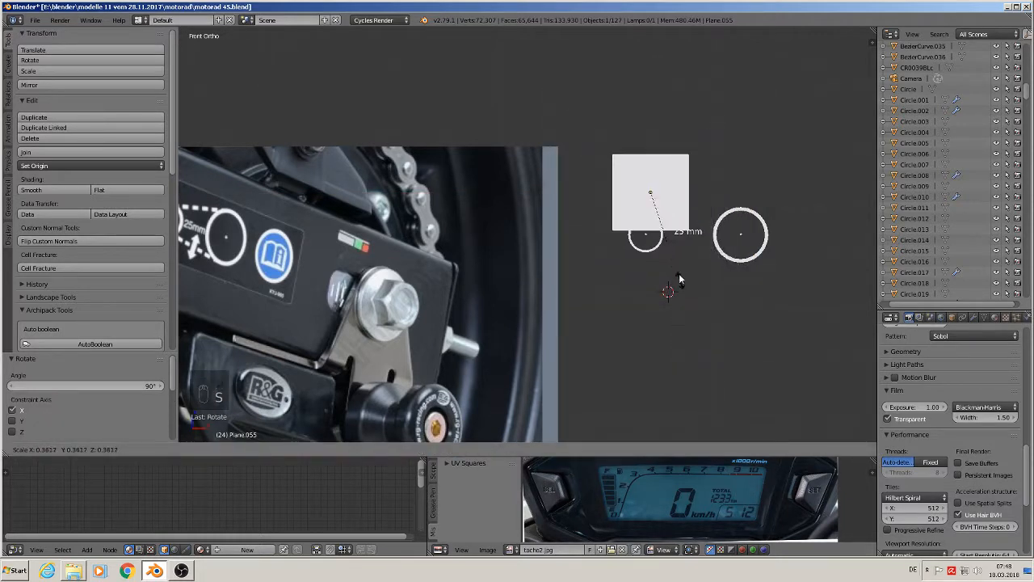
{"action": "left_click", "coordinate": [753, 284]}
{"action": "key", "text": "s"}
{"action": "key", "text": "z"}
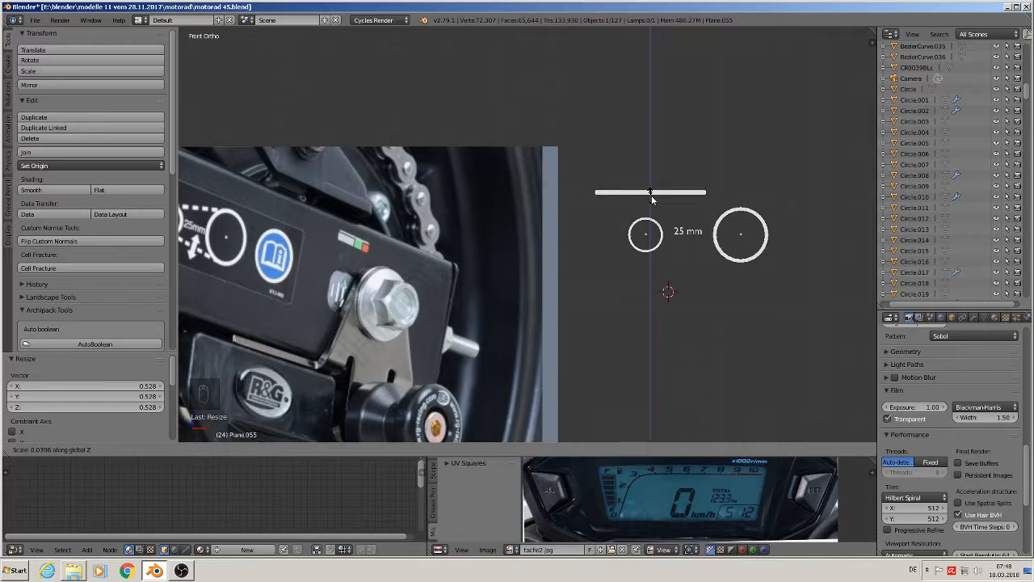
{"action": "left_click", "coordinate": [653, 199]}
Move the strip about 0.34 along X to sit above the rings and place a duplicate of it below them.
{"action": "key", "text": "g"}
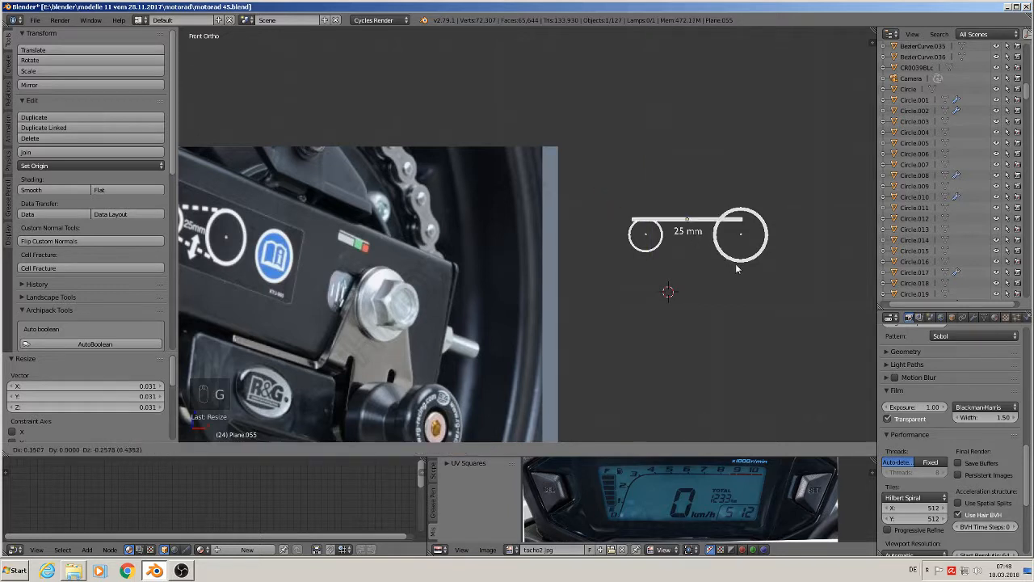
{"action": "left_click", "coordinate": [734, 234]}
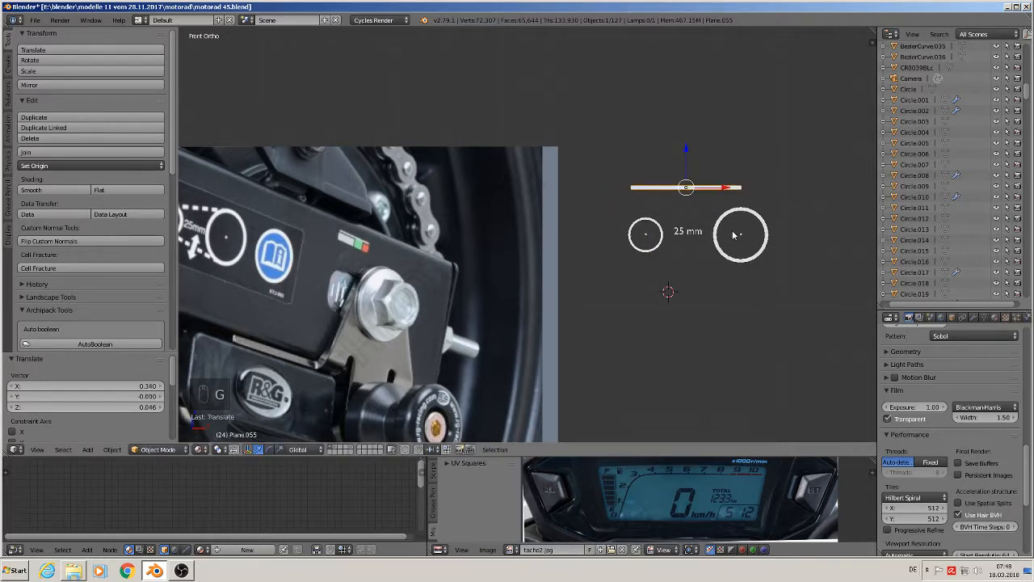
{"action": "key", "text": "shift+d"}
{"action": "left_click", "coordinate": [735, 326]}
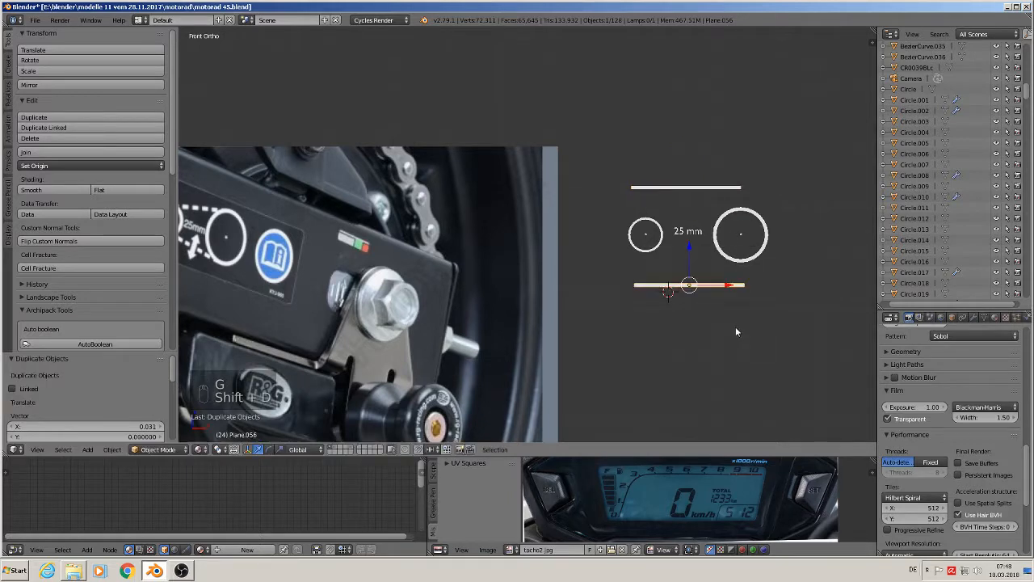
{"action": "right_click", "coordinate": [686, 191]}
{"action": "middle_click_drag", "start_coordinate": [715, 269], "coordinate": [738, 267], "text": "shift"}
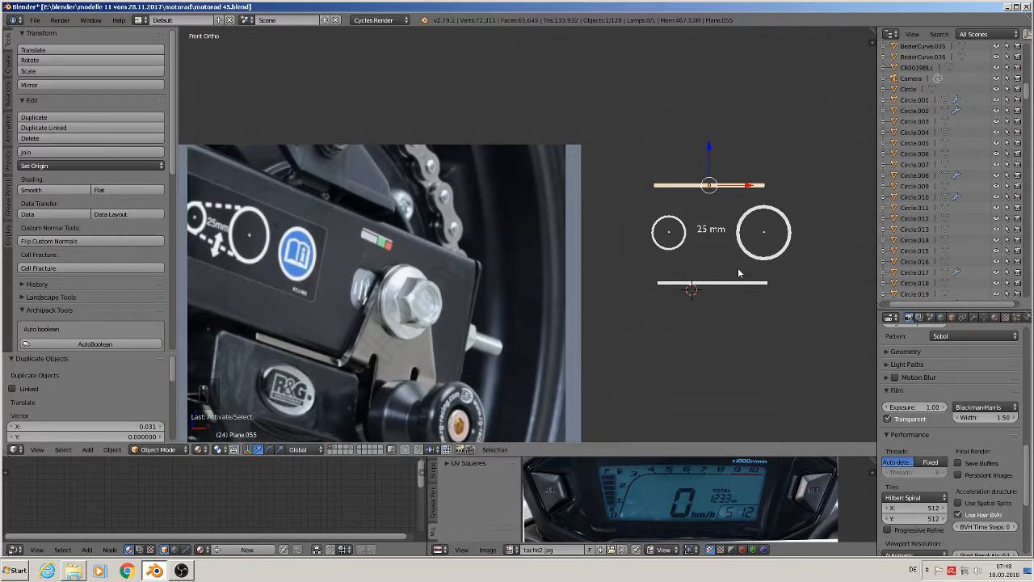
Lower the small ring with its centre dot by about 0.062 and the "25 mm" text by about 0.036 along Z.
{"action": "right_click", "coordinate": [669, 232]}
{"action": "right_click", "coordinate": [671, 216], "text": "shift"}
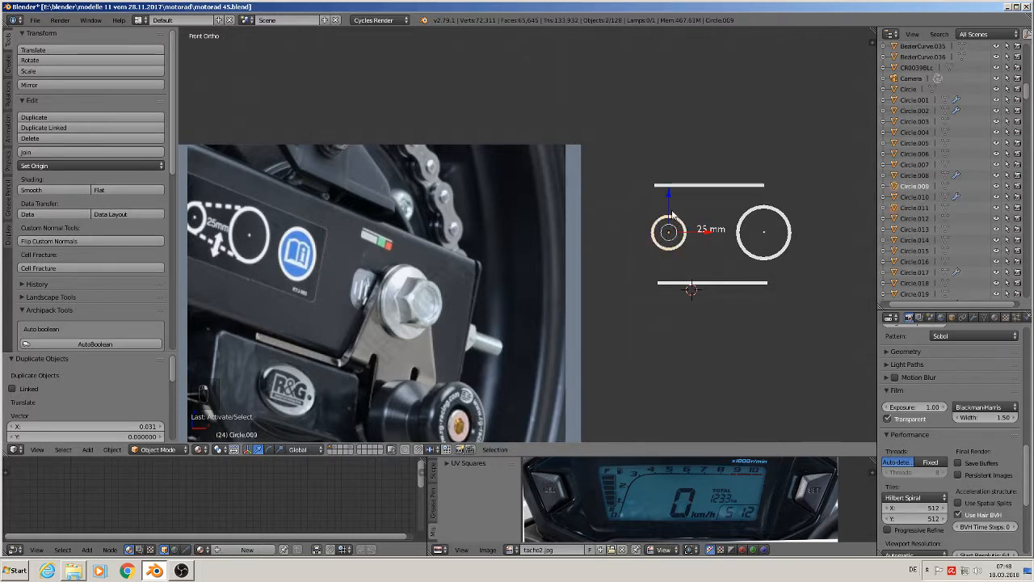
{"action": "left_click_drag", "start_coordinate": [670, 197], "coordinate": [670, 204]}
{"action": "right_click", "coordinate": [719, 201]}
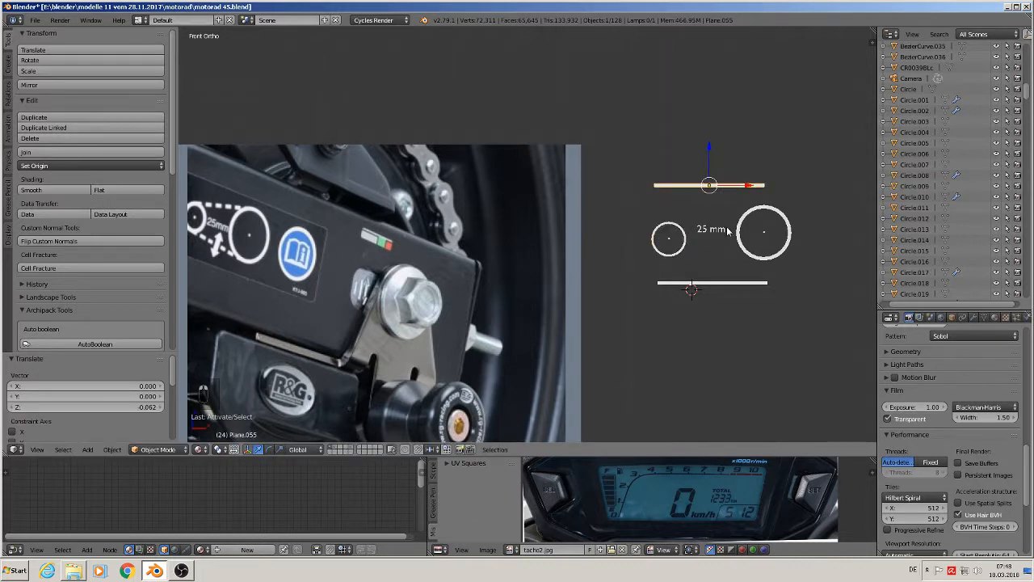
{"action": "right_click", "coordinate": [711, 230]}
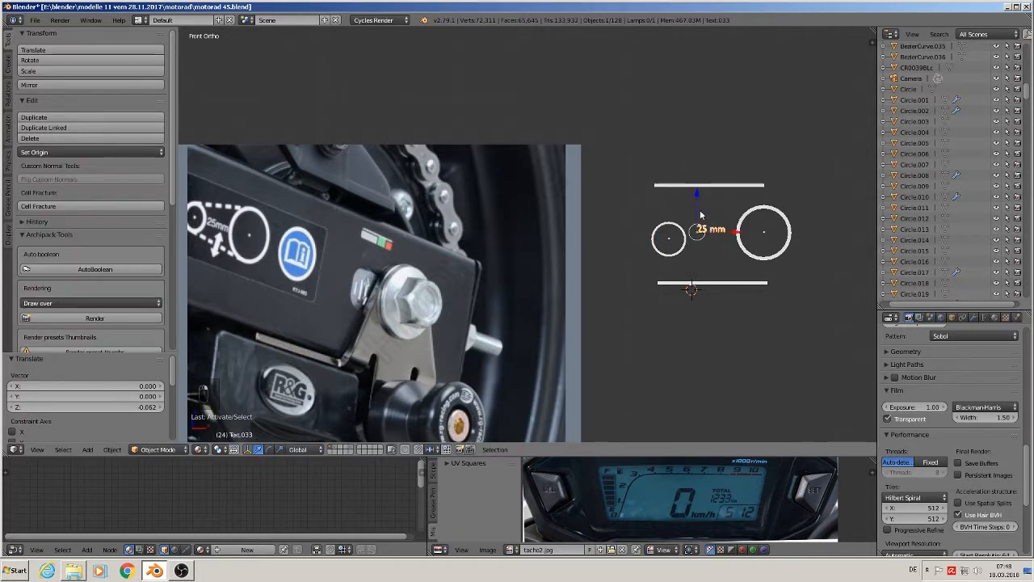
{"action": "left_click_drag", "start_coordinate": [700, 212], "coordinate": [702, 219]}
{"action": "left_click", "coordinate": [702, 212]}
Lower the upper strip onto the rings and tilt it about -10° around Y so it runs along the tops of both.
{"action": "right_click", "coordinate": [707, 187]}
{"action": "key", "text": "g"}
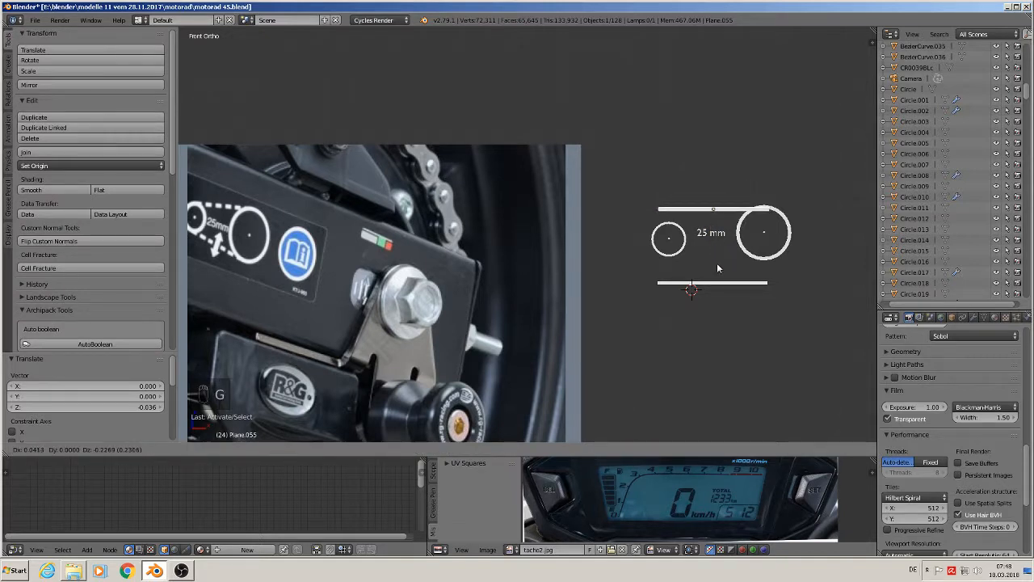
{"action": "left_click", "coordinate": [711, 269]}
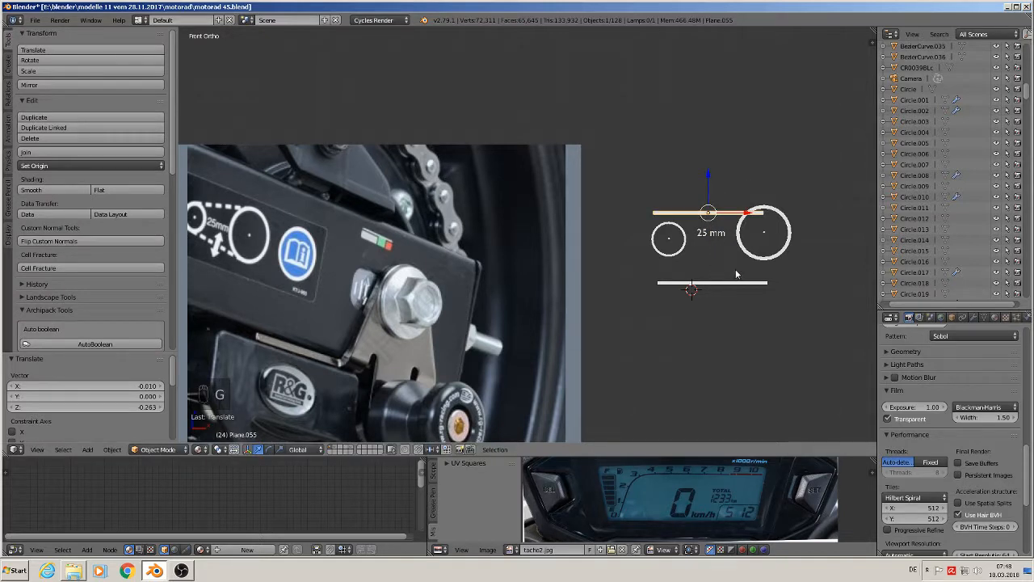
{"action": "key", "text": "r"}
{"action": "key", "text": "y"}
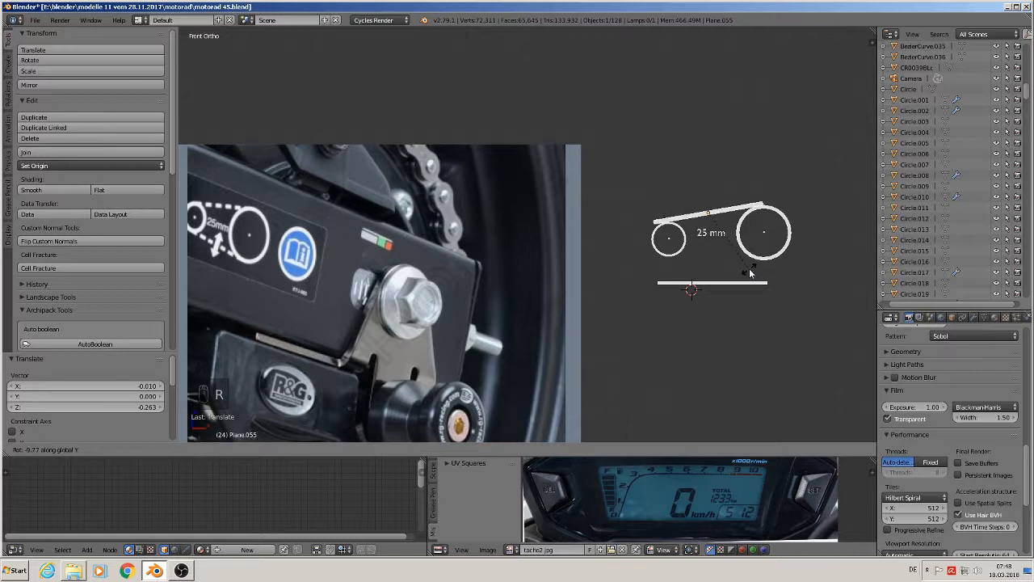
{"action": "left_click", "coordinate": [750, 273]}
{"action": "key", "text": "g"}
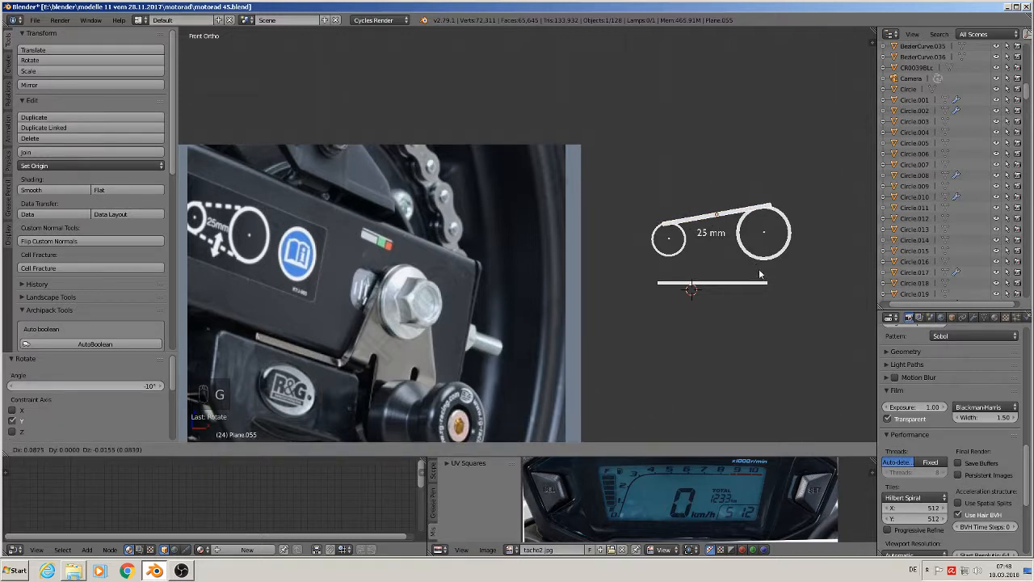
{"action": "left_click", "coordinate": [760, 275]}
Shorten the upper strip at the small ring by moving its end edge about 0.075 along X and 0.017 along Z.
{"action": "scroll", "coordinate": [747, 268], "scroll_direction": "up", "scroll_amount": 4}
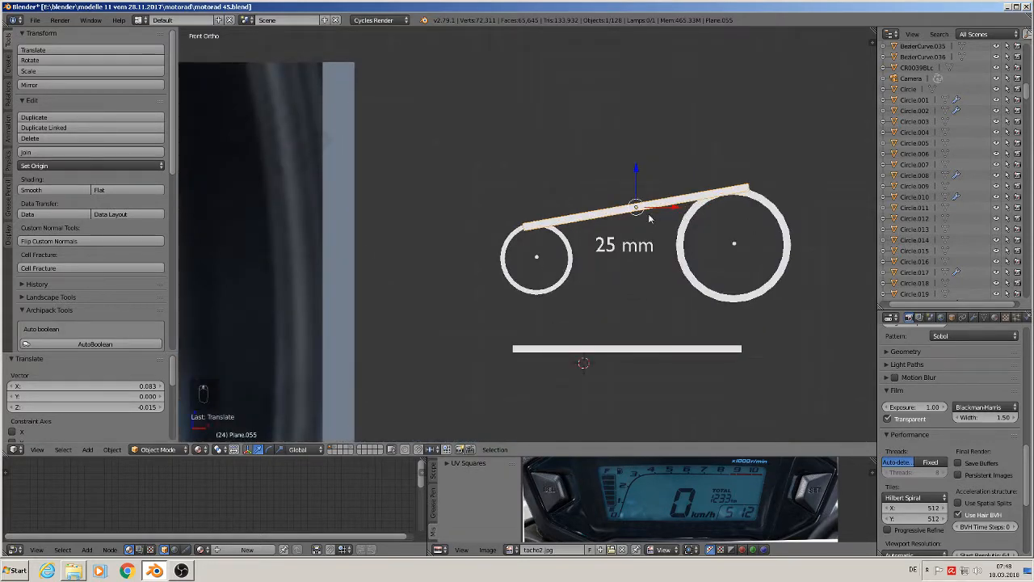
{"action": "key", "text": "Tab"}
{"action": "key", "text": "a"}
{"action": "key", "text": "a"}
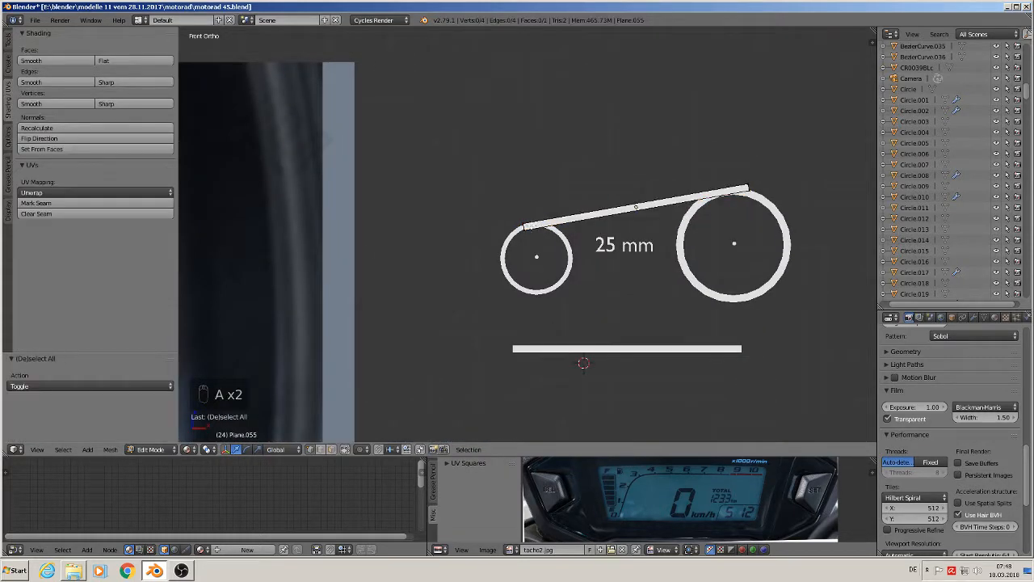
{"action": "key", "text": "c"}
{"action": "left_click", "coordinate": [524, 225]}
{"action": "right_click", "coordinate": [552, 237]}
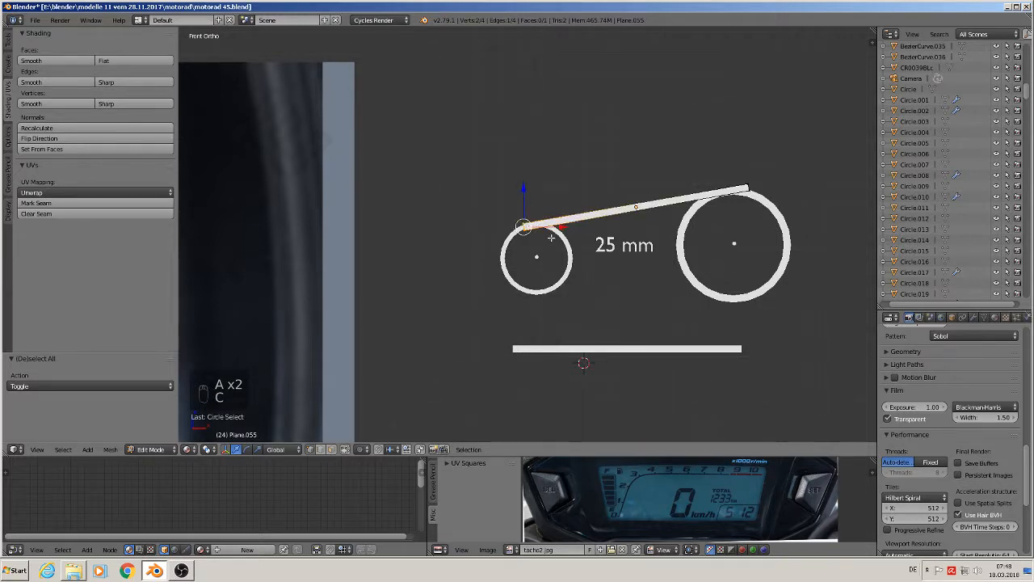
{"action": "key", "text": "g"}
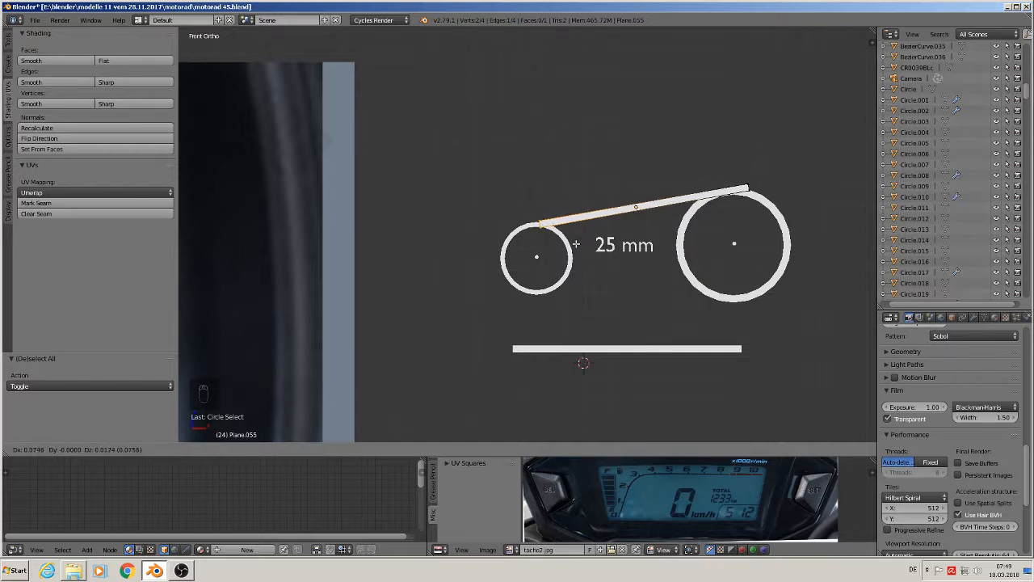
{"action": "left_click", "coordinate": [576, 244]}
Shorten the upper strip at the large ring by moving its end edge about -0.124 along X and -0.020 along Z.
{"action": "key", "text": "a"}
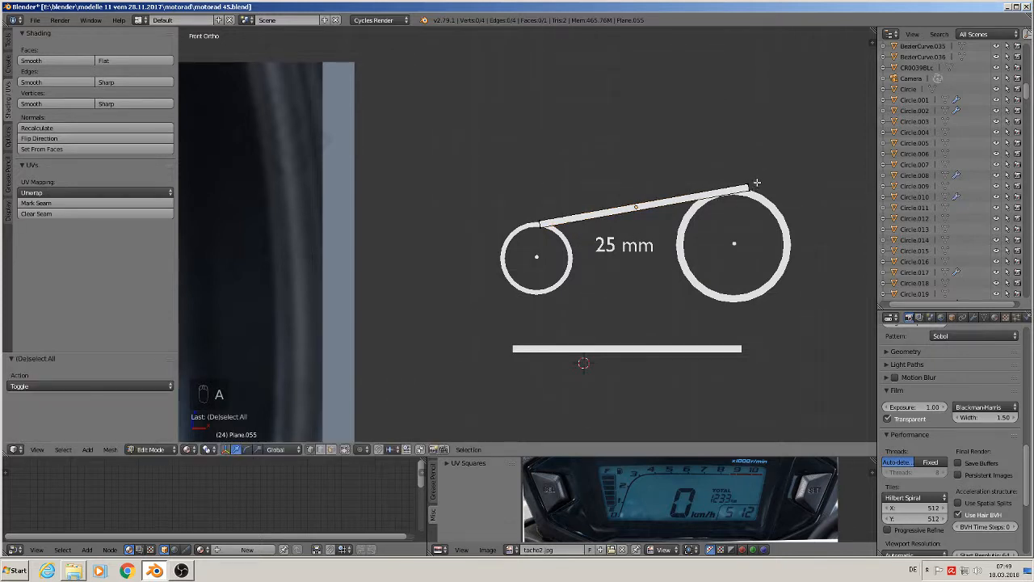
{"action": "key", "text": "v"}
{"action": "key", "text": "c"}
{"action": "left_click", "coordinate": [754, 185]}
{"action": "right_click", "coordinate": [753, 185]}
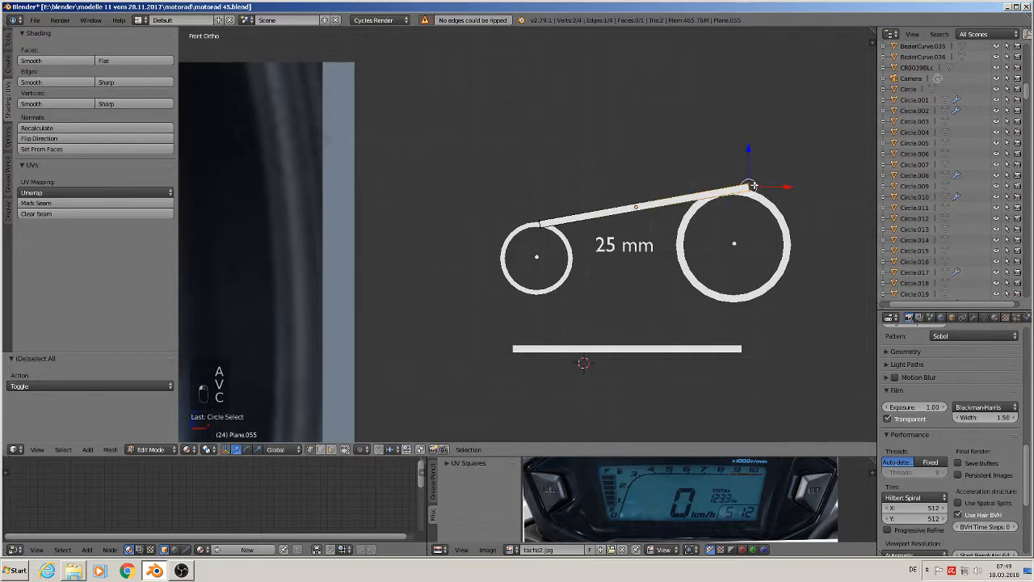
{"action": "key", "text": "g"}
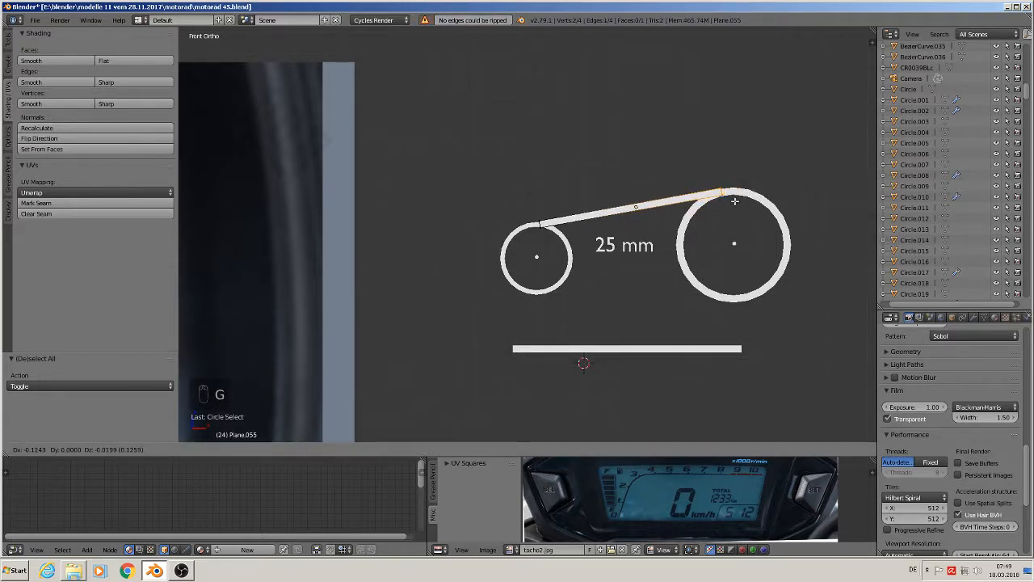
{"action": "left_click", "coordinate": [734, 200]}
Divide the upper strip into five equal sections with four centred loop cuts.
{"action": "scroll", "coordinate": [638, 195], "scroll_direction": "up", "scroll_amount": 1}
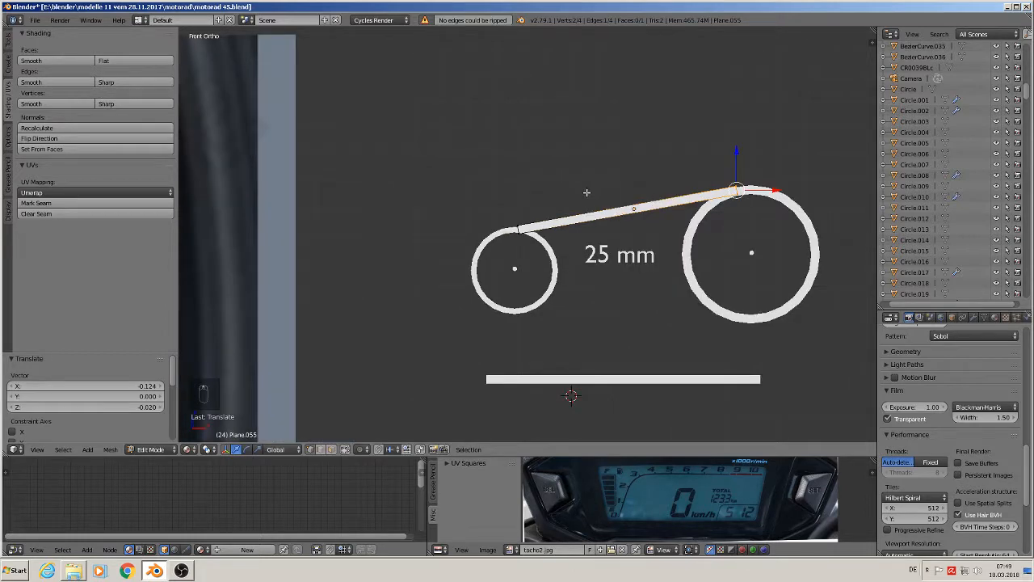
{"action": "key", "text": "ctrl+r"}
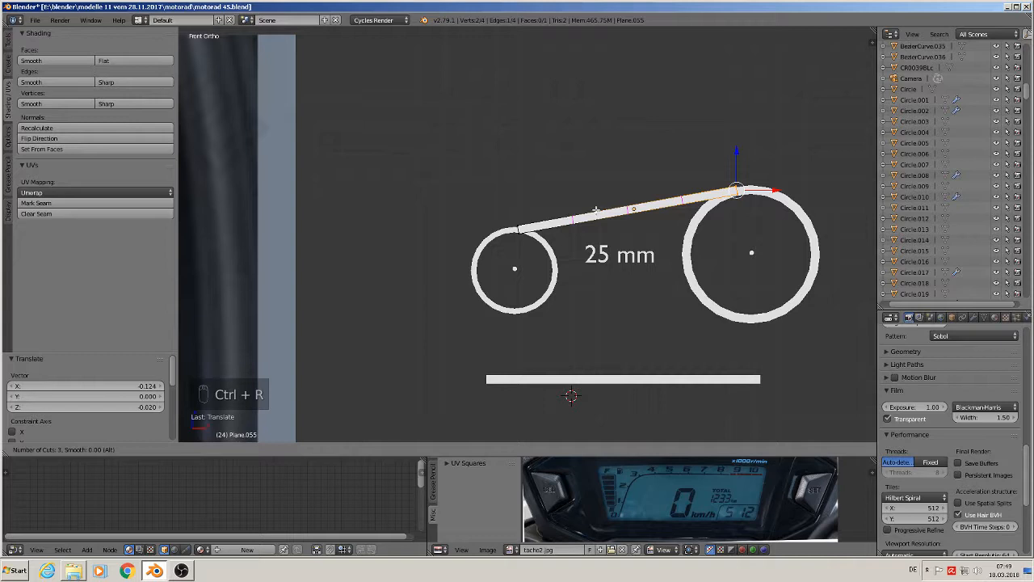
{"action": "left_click", "coordinate": [596, 212]}
{"action": "right_click", "coordinate": [595, 212]}
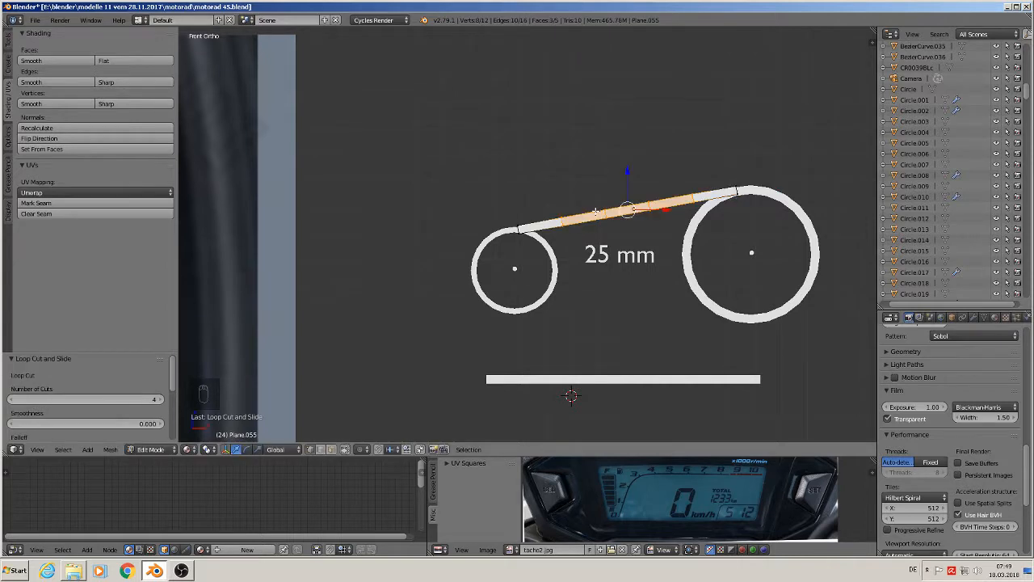
Examine the dash pattern of the chain lines on the reference photo's label against the divided strip.
{"action": "scroll", "coordinate": [576, 226], "scroll_direction": "up", "scroll_amount": 3}
{"action": "middle_click_drag", "start_coordinate": [627, 250], "coordinate": [515, 252], "text": "shift"}
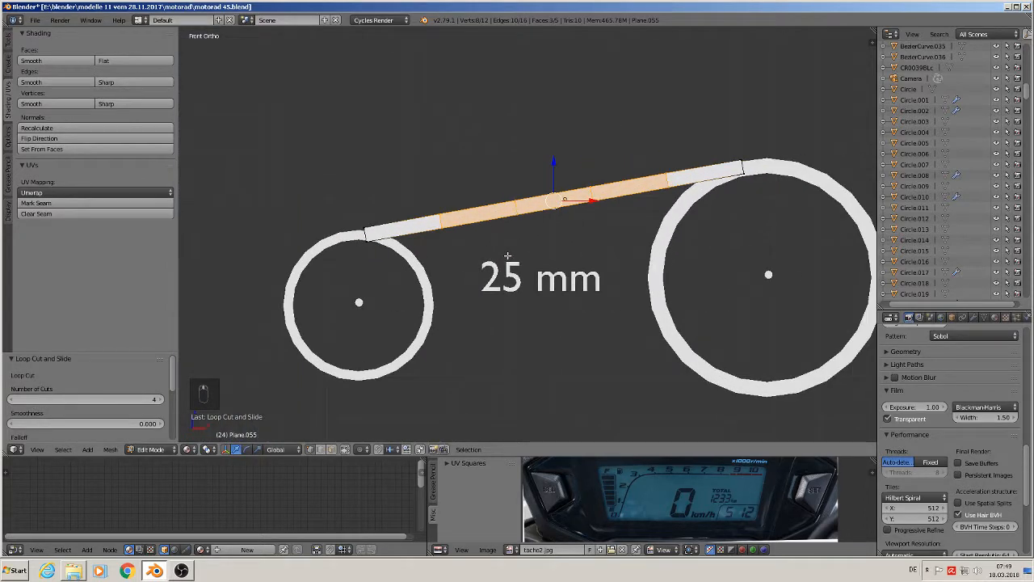
{"action": "scroll", "coordinate": [508, 255], "scroll_direction": "up", "scroll_amount": 2}
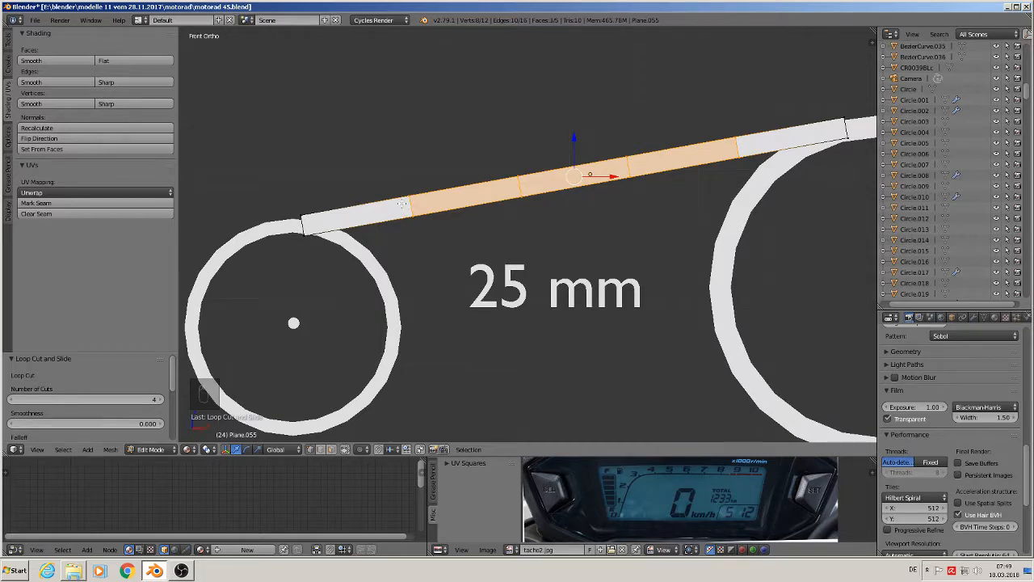
{"action": "key", "text": "ctrl+r"}
{"action": "right_click", "coordinate": [401, 204]}
{"action": "scroll", "coordinate": [423, 255], "scroll_direction": "down", "scroll_amount": 6}
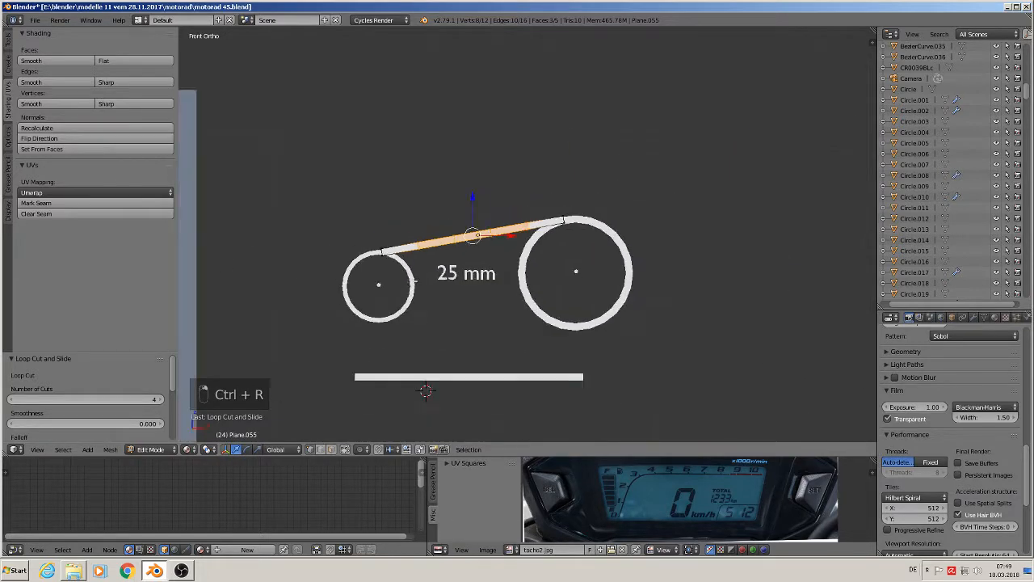
{"action": "middle_click_drag", "start_coordinate": [451, 284], "coordinate": [536, 186], "text": "shift"}
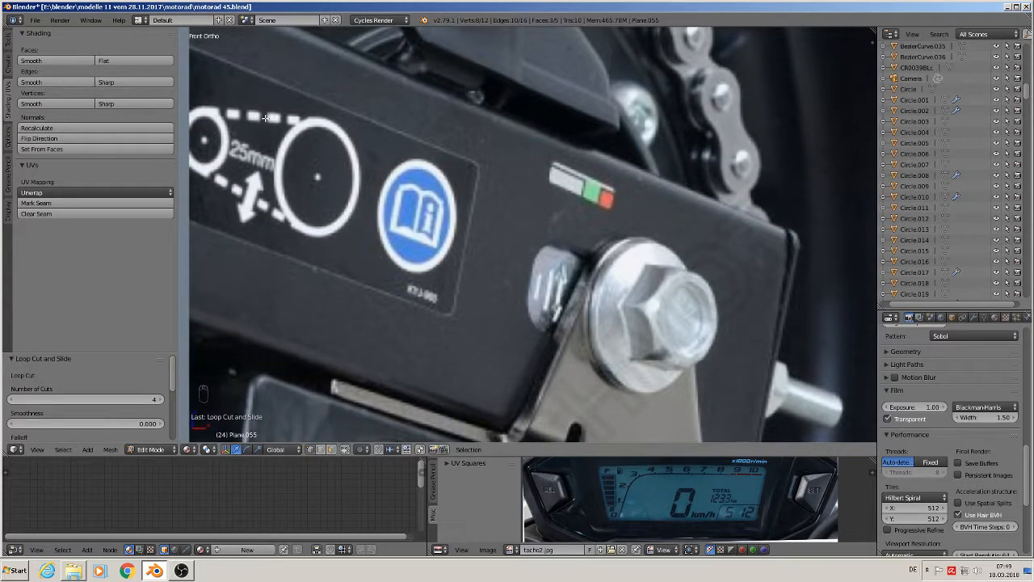
{"action": "middle_click_drag", "start_coordinate": [667, 193], "coordinate": [665, 220], "text": "shift"}
{"action": "scroll", "coordinate": [615, 141], "scroll_direction": "up", "scroll_amount": 1}
{"action": "scroll", "coordinate": [485, 179], "scroll_direction": "up", "scroll_amount": 4}
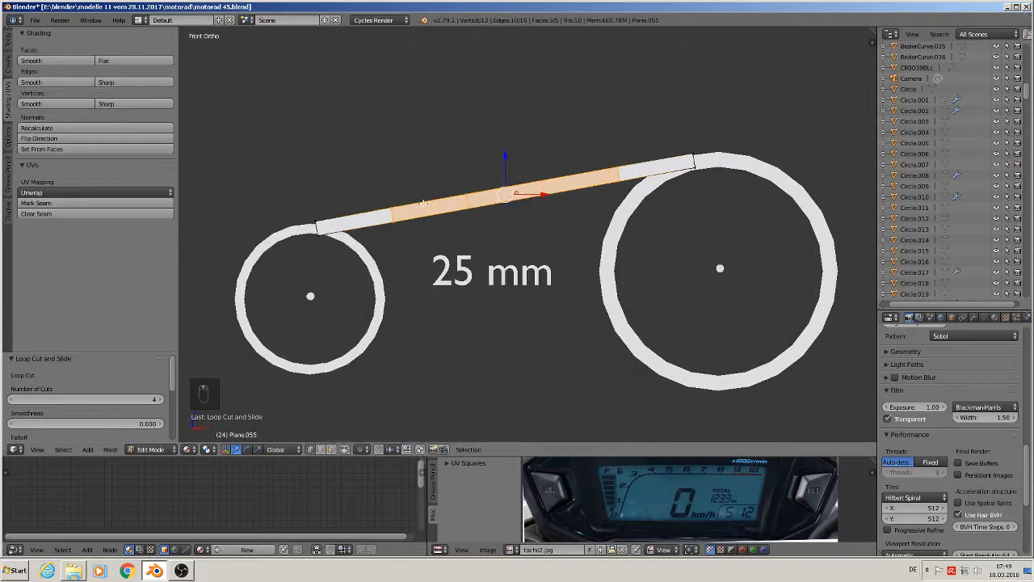
Add one loop cut to each of the first four sections from the small ring, slid toward the large ring to outline narrow gaps.
{"action": "key", "text": "ctrl+r"}
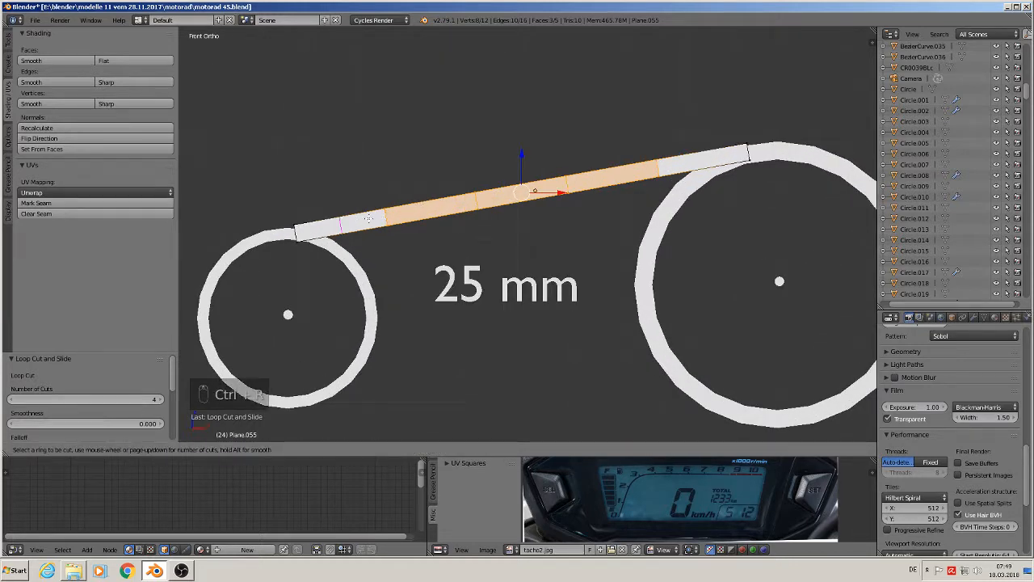
{"action": "left_click", "coordinate": [368, 219]}
{"action": "left_click", "coordinate": [391, 218]}
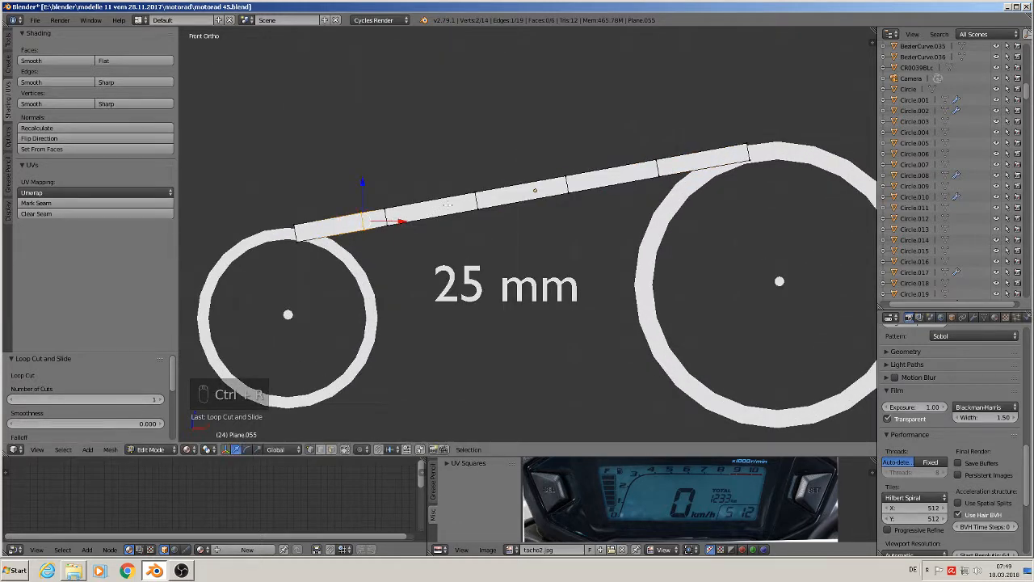
{"action": "key", "text": "ctrl+r"}
{"action": "left_click", "coordinate": [448, 205]}
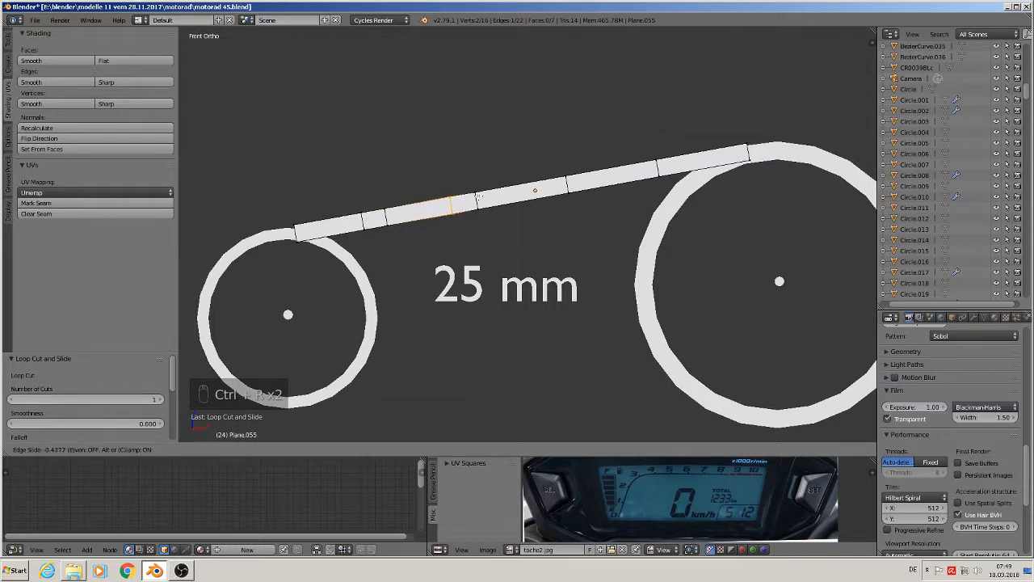
{"action": "left_click", "coordinate": [477, 196]}
{"action": "key", "text": "ctrl+r"}
{"action": "left_click", "coordinate": [535, 191]}
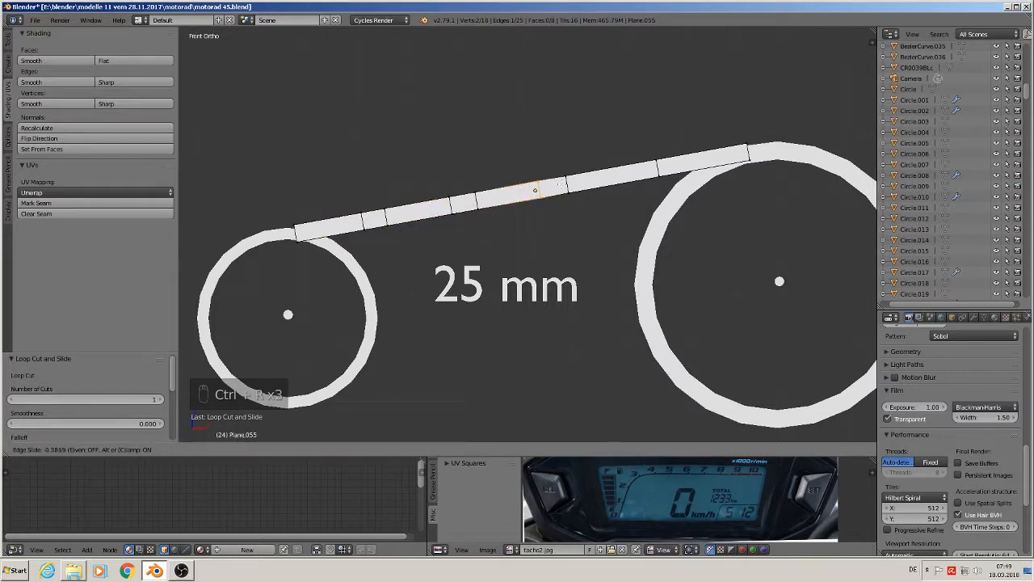
{"action": "left_click", "coordinate": [566, 185]}
{"action": "key", "text": "ctrl+r"}
{"action": "left_click", "coordinate": [628, 171]}
{"action": "left_click", "coordinate": [654, 168]}
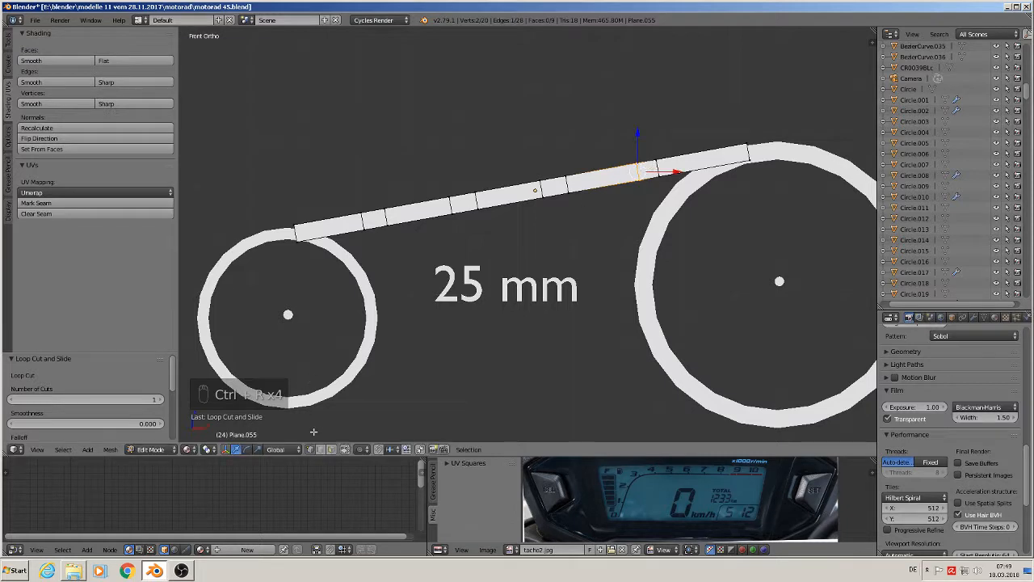
Delete the cross edges bounding the four narrow sections of the upper strip, breaking it into five dashes.
{"action": "right_click", "coordinate": [375, 206]}
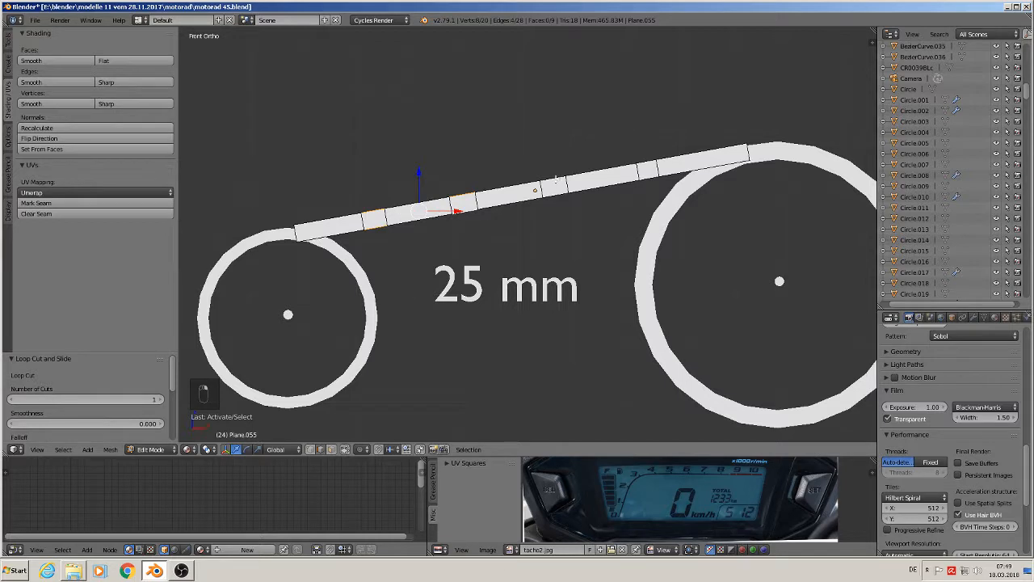
{"action": "right_click", "coordinate": [541, 186], "text": "alt+shift"}
{"action": "right_click", "coordinate": [568, 182], "text": "alt+shift"}
{"action": "right_click", "coordinate": [638, 172], "text": "alt+shift"}
{"action": "right_click", "coordinate": [656, 166], "text": "alt+shift"}
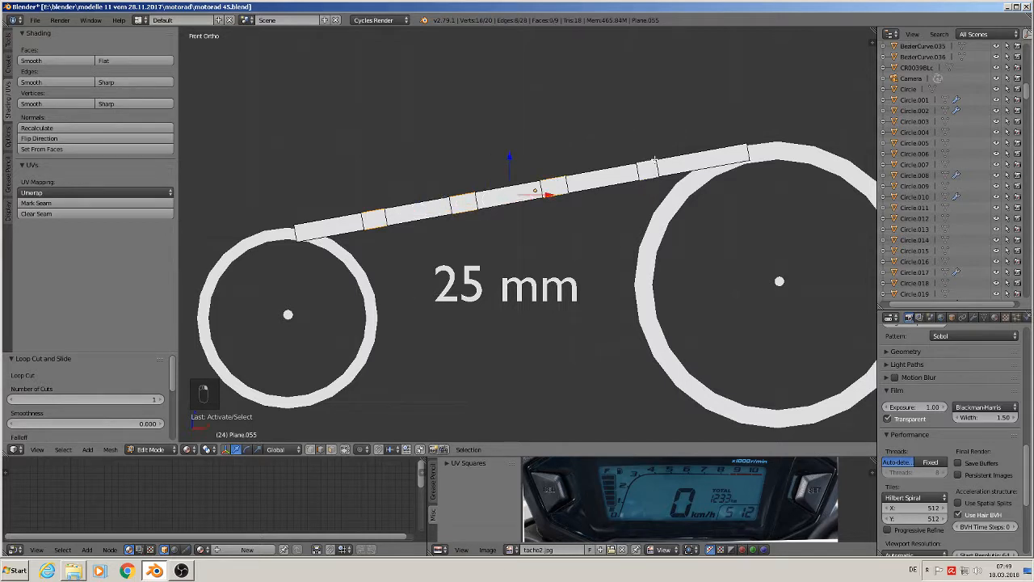
{"action": "key", "text": "x"}
{"action": "left_click", "coordinate": [645, 169]}
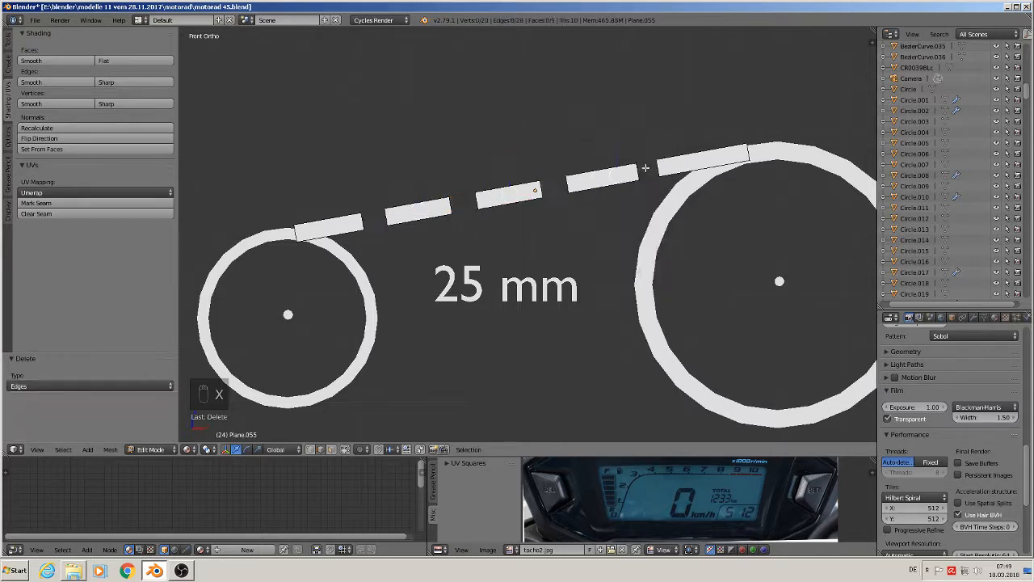
{"action": "key", "text": "Tab"}
Delete the solid spare strip below the rings.
{"action": "scroll", "coordinate": [613, 269], "scroll_direction": "down", "scroll_amount": 5}
{"action": "key", "text": "a"}
{"action": "key", "text": "a"}
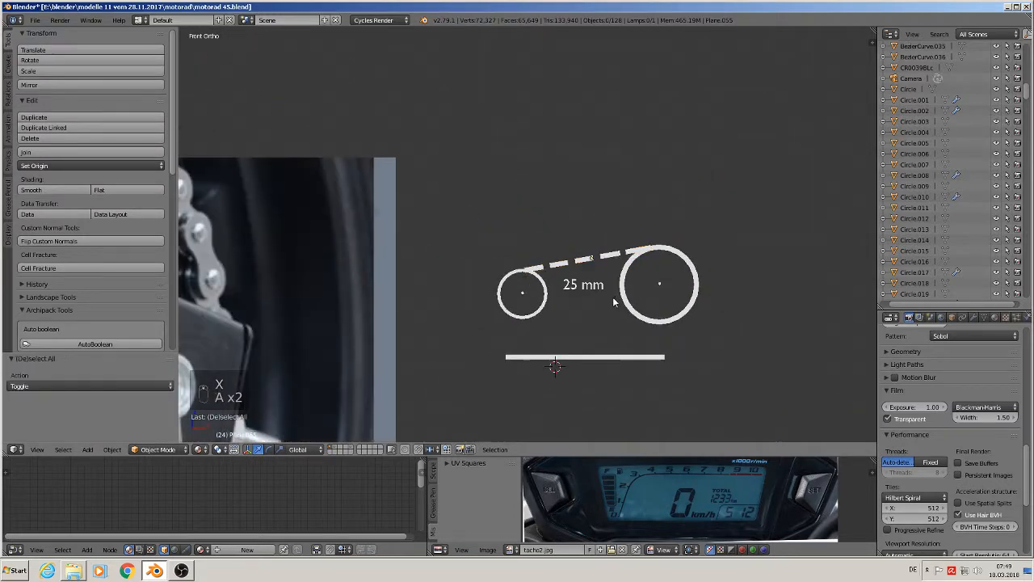
{"action": "middle_click_drag", "start_coordinate": [611, 298], "coordinate": [672, 240], "text": "shift"}
{"action": "right_click", "coordinate": [647, 296]}
{"action": "key", "text": "x"}
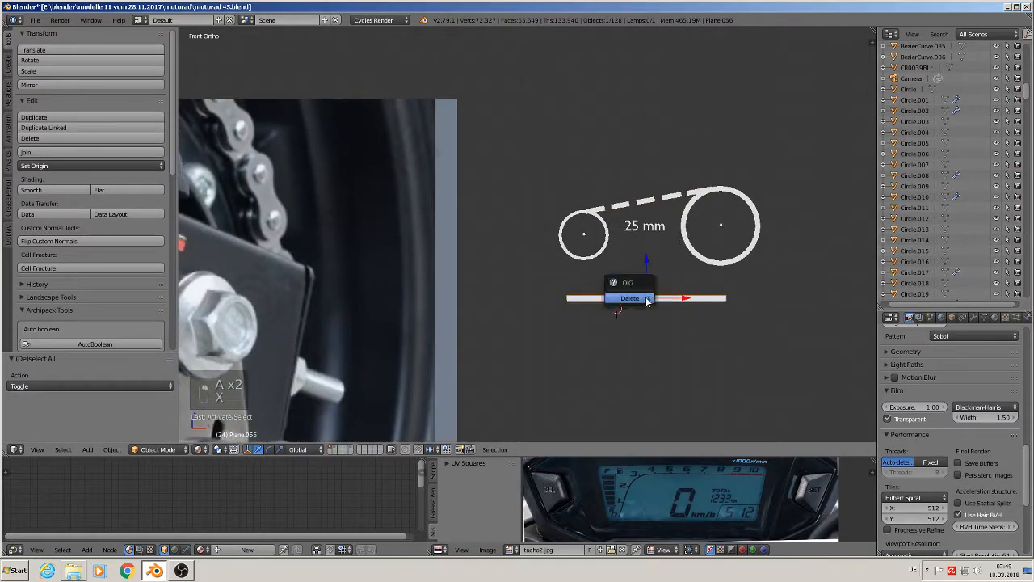
{"action": "left_click", "coordinate": [646, 296]}
Duplicate the dashed strip and move the copy about 0.007 along X and -0.408 along Z, below the text.
{"action": "right_click", "coordinate": [646, 201]}
{"action": "key", "text": "shift+d"}
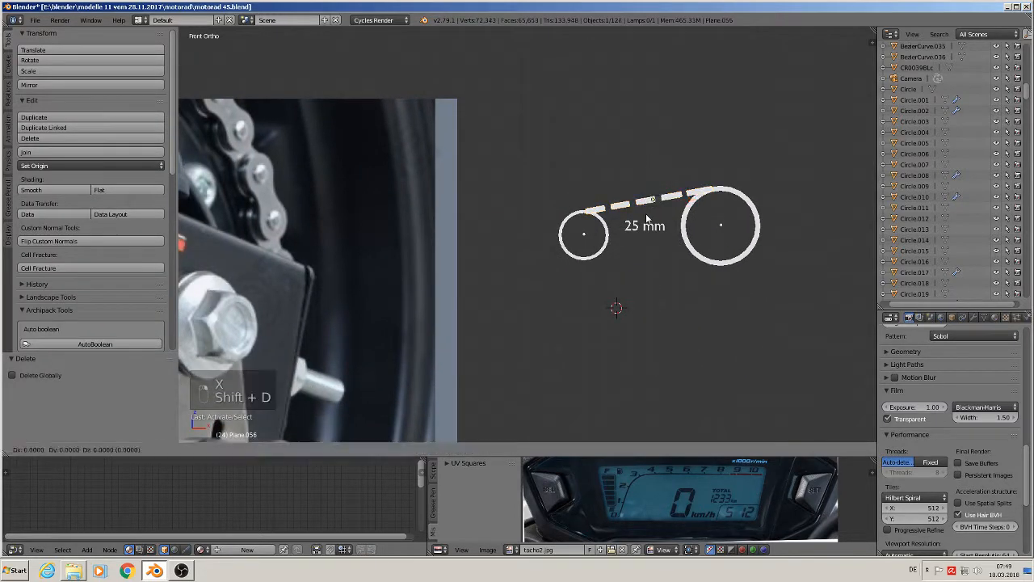
{"action": "left_click", "coordinate": [649, 272]}
{"action": "key", "text": "g"}
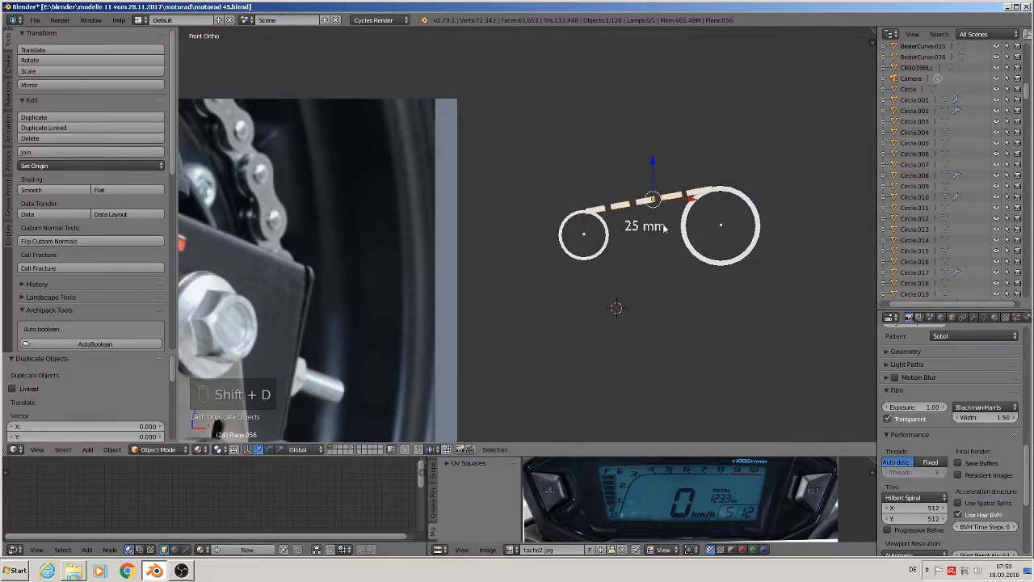
{"action": "left_click", "coordinate": [675, 294]}
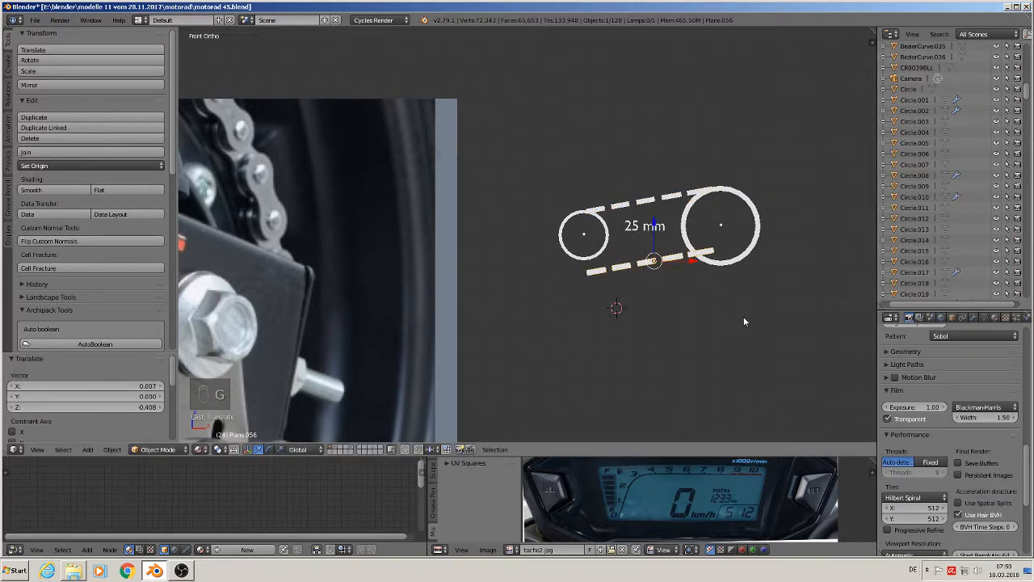
Rotate the lower dashed strip about 10.1° to horizontal and shift it about 0.015 along X and -0.009 along Z.
{"action": "key", "text": "r"}
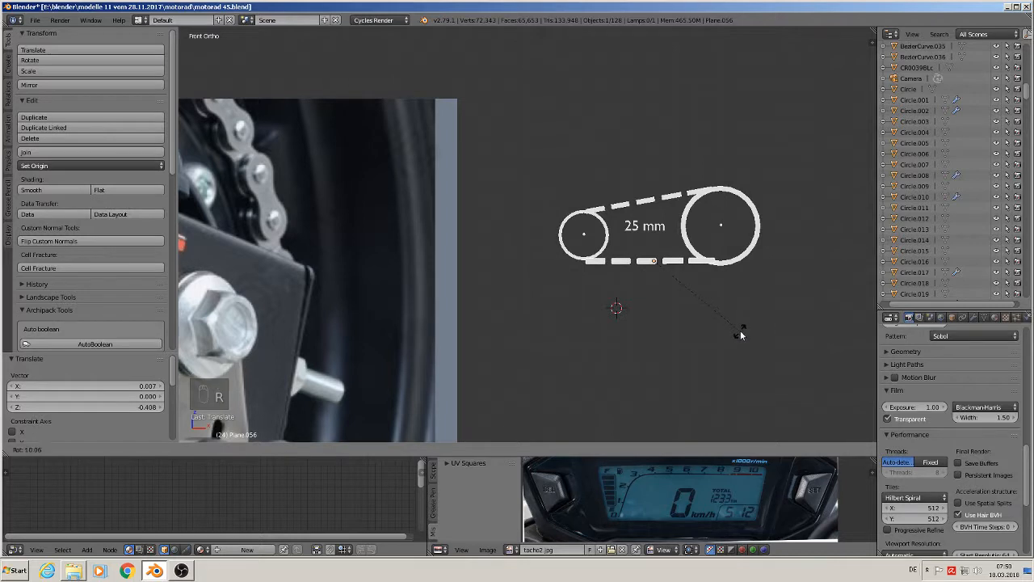
{"action": "left_click", "coordinate": [740, 330]}
{"action": "scroll", "coordinate": [741, 330], "scroll_direction": "up", "scroll_amount": 1}
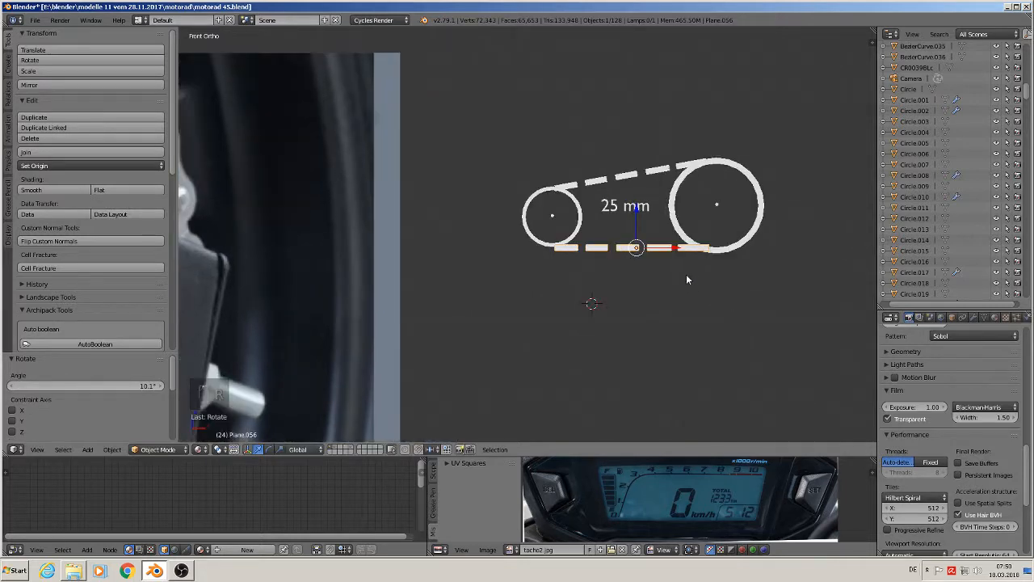
{"action": "key", "text": "g"}
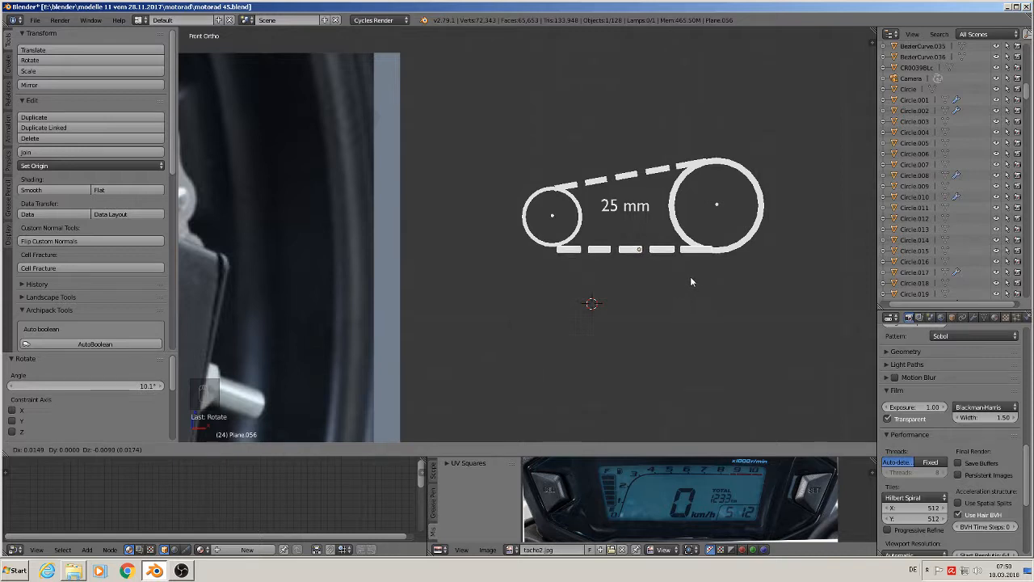
{"action": "left_click", "coordinate": [690, 276]}
Scale the small ring to about 1.097 and move it about 0.017 along X and -0.014 along Z to meet both dashed lines.
{"action": "scroll", "coordinate": [661, 270], "scroll_direction": "up", "scroll_amount": 3}
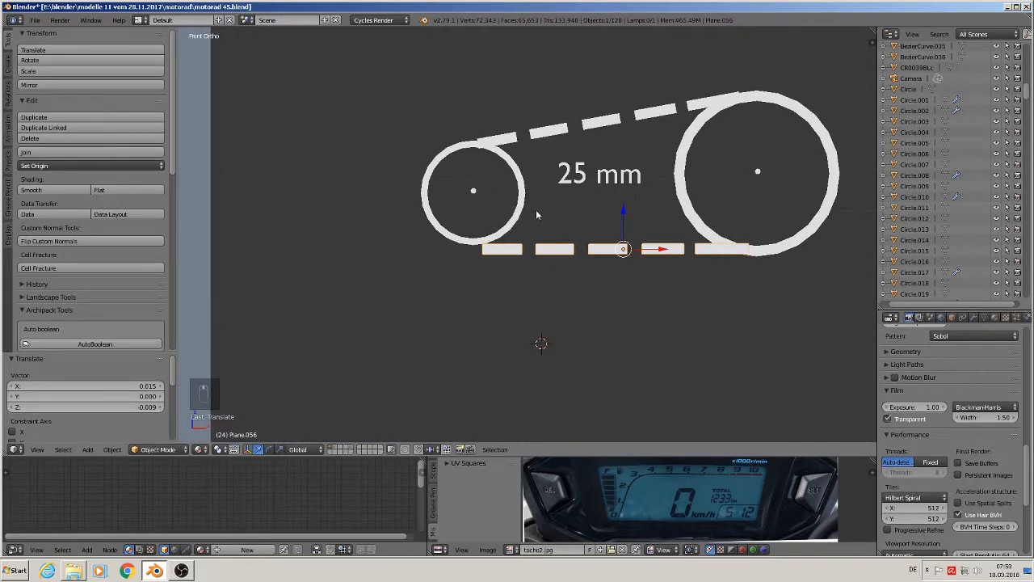
{"action": "right_click", "coordinate": [526, 202]}
{"action": "key", "text": "s"}
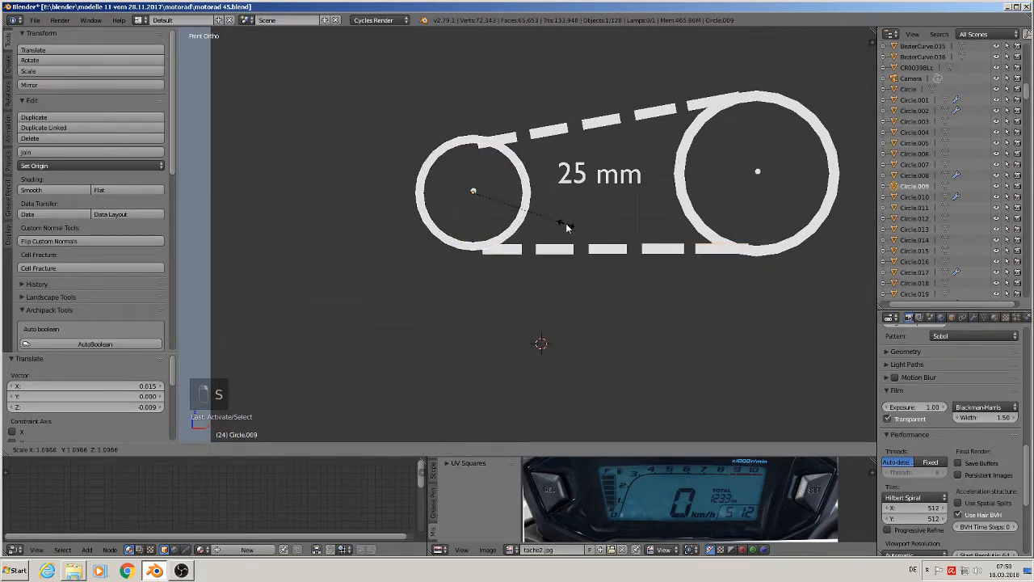
{"action": "left_click", "coordinate": [565, 225]}
{"action": "key", "text": "g"}
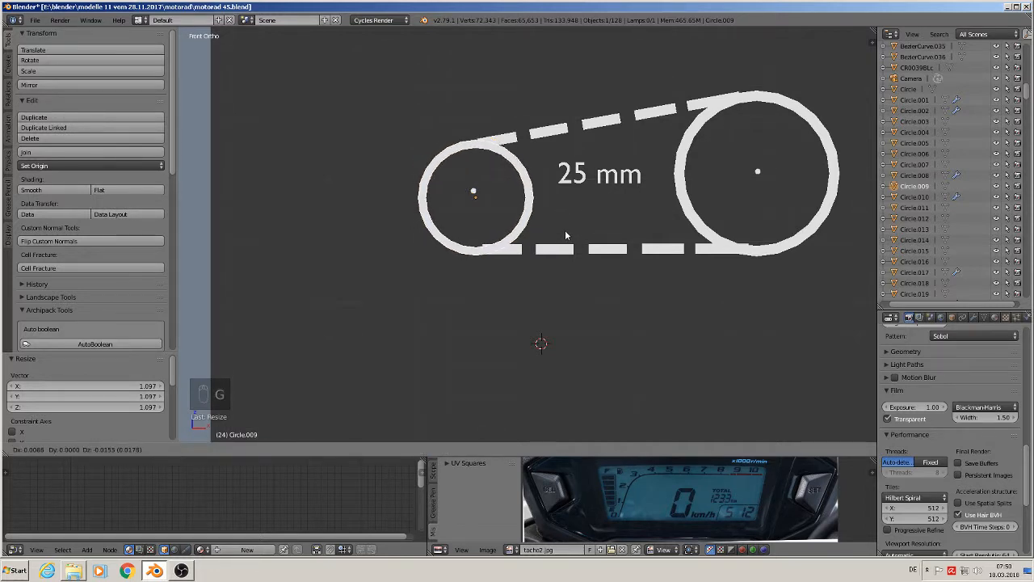
{"action": "left_click", "coordinate": [568, 235]}
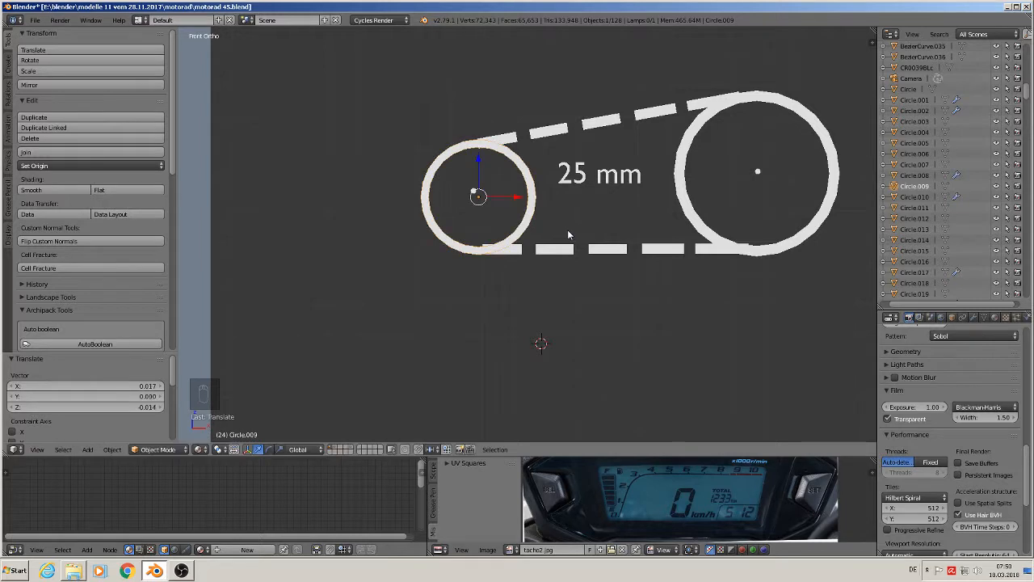
Scale the small ring's inner edge loop slightly inward to thicken the ring.
{"action": "key", "text": "Tab"}
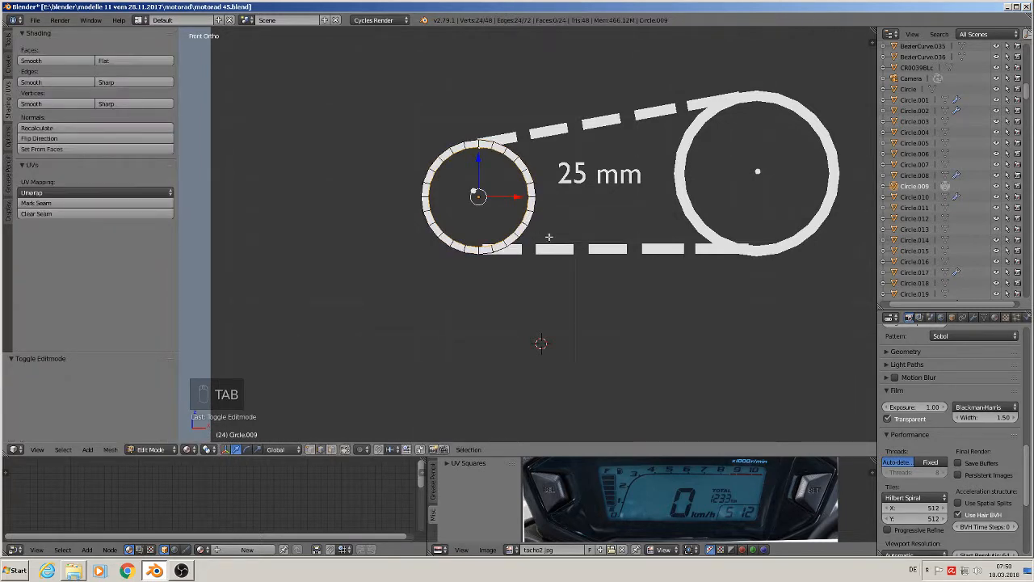
{"action": "key", "text": "s"}
{"action": "left_click", "coordinate": [543, 232]}
{"action": "key", "text": "a"}
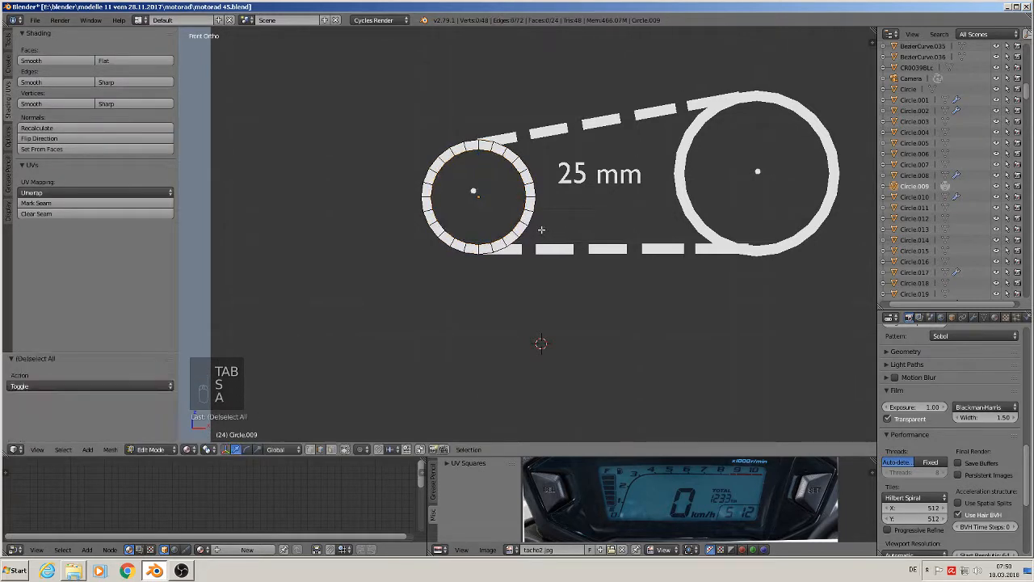
{"action": "key", "text": "Tab"}
Move the small ring's centre dot about 0.016 along X and -0.017 along Z to the middle of the ring.
{"action": "right_click", "coordinate": [493, 210]}
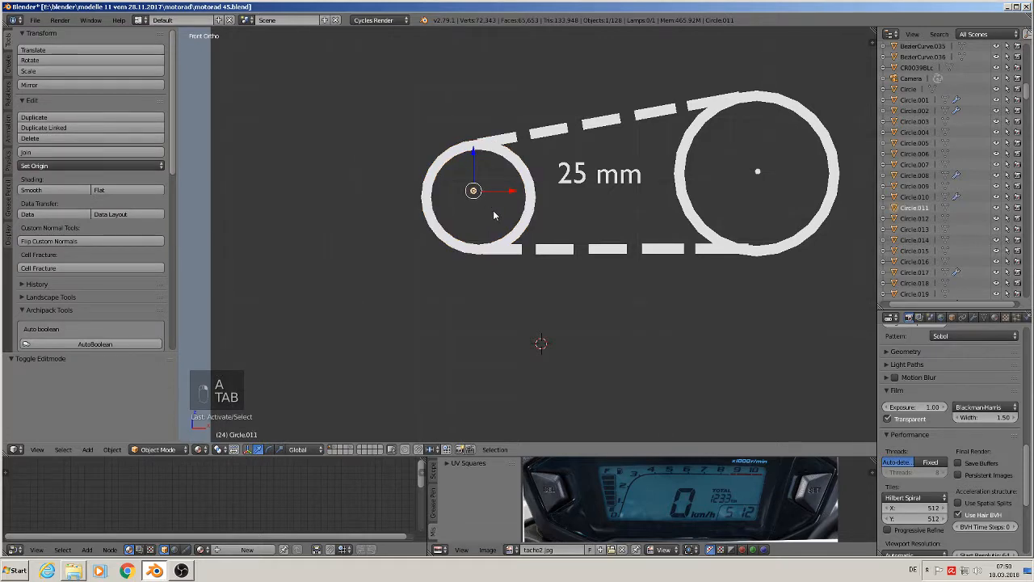
{"action": "key", "text": "g"}
{"action": "left_click", "coordinate": [498, 215]}
Place the 3D cursor below the chain label and add a plane of radius 1 inside the centre dot's mesh.
{"action": "scroll", "coordinate": [519, 229], "scroll_direction": "down", "scroll_amount": 4}
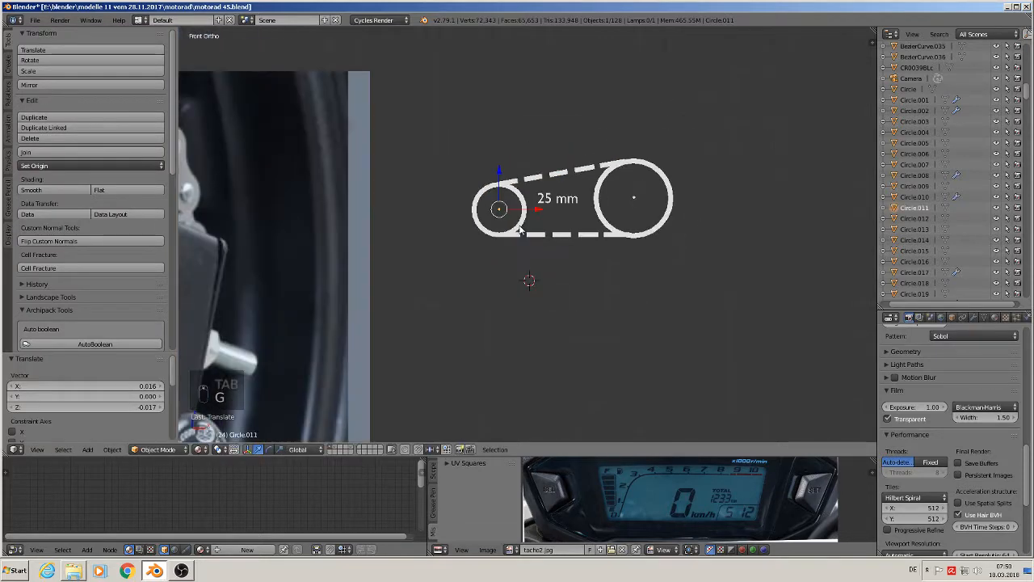
{"action": "scroll", "coordinate": [521, 230], "scroll_direction": "down", "scroll_amount": 2}
{"action": "key", "text": "Tab"}
{"action": "scroll", "coordinate": [526, 235], "scroll_direction": "down", "scroll_amount": 3}
{"action": "key", "text": "a"}
{"action": "key", "text": "a"}
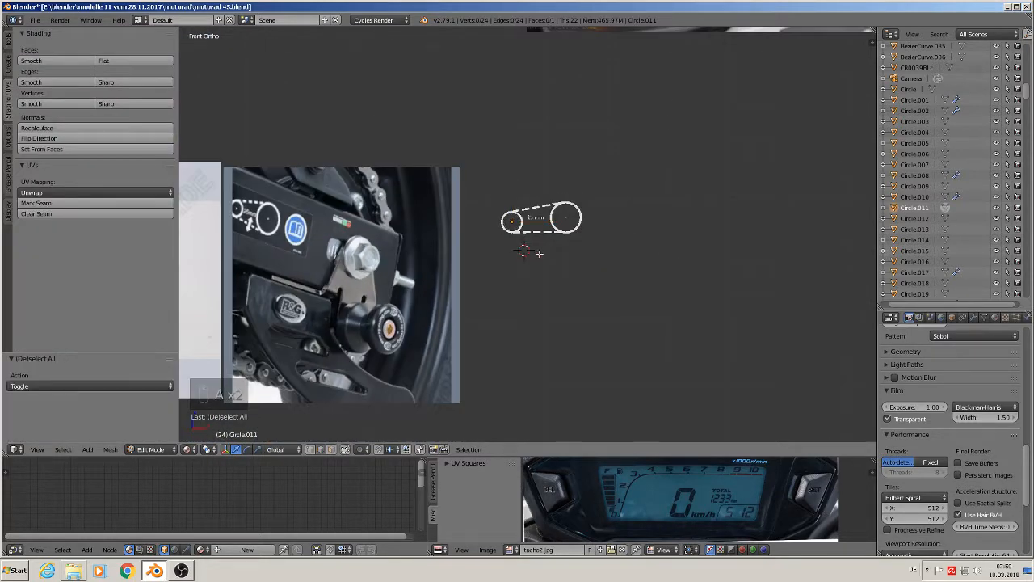
{"action": "scroll", "coordinate": [597, 260], "scroll_direction": "up", "scroll_amount": 3, "text": "ctrl"}
{"action": "middle_click_drag", "start_coordinate": [345, 267], "coordinate": [363, 263], "text": "shift"}
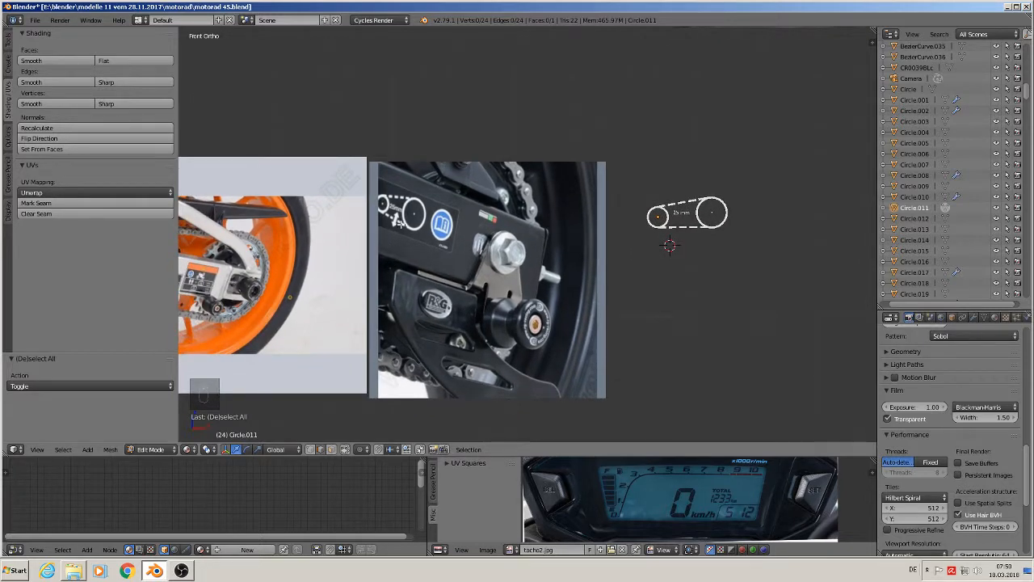
{"action": "scroll", "coordinate": [457, 266], "scroll_direction": "up", "scroll_amount": 1}
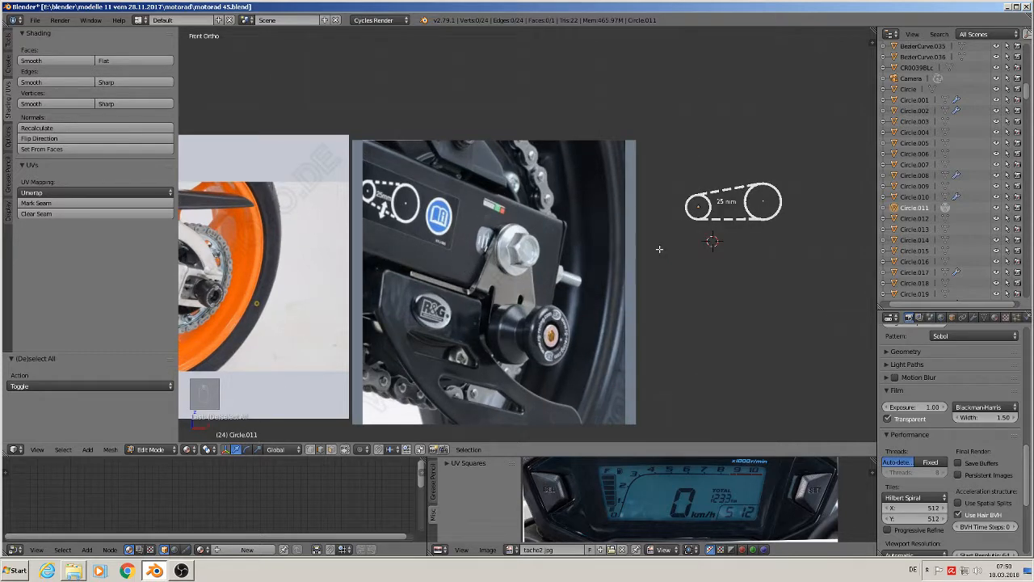
{"action": "left_click", "coordinate": [714, 257]}
{"action": "left_click", "coordinate": [88, 451]}
{"action": "left_click", "coordinate": [102, 436]}
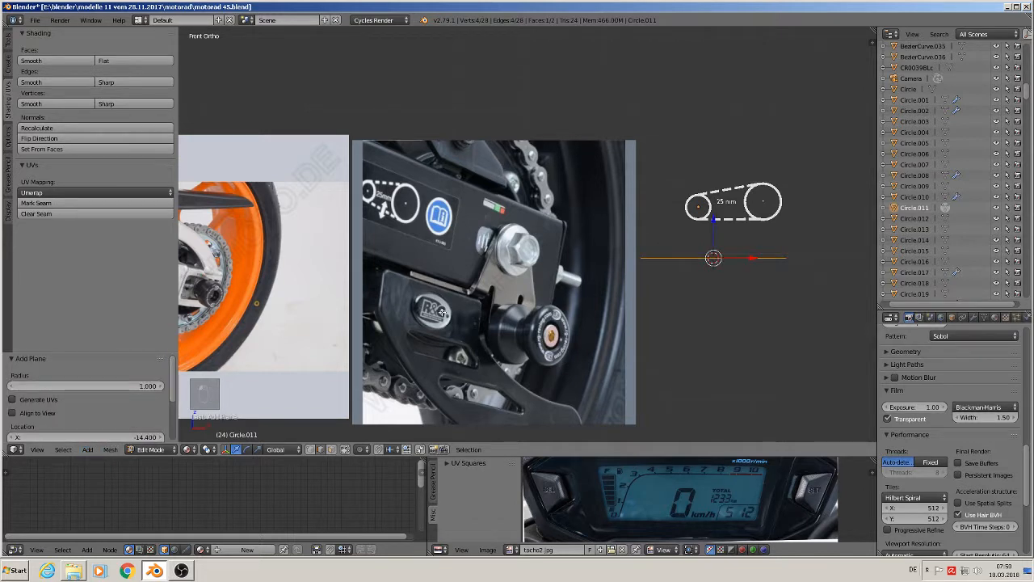
Rotate the new plane 90° about X and scale it to about 0.038.
{"action": "key", "text": "r"}
{"action": "key", "text": "x"}
{"action": "key", "text": "9"}
{"action": "key", "text": "0"}
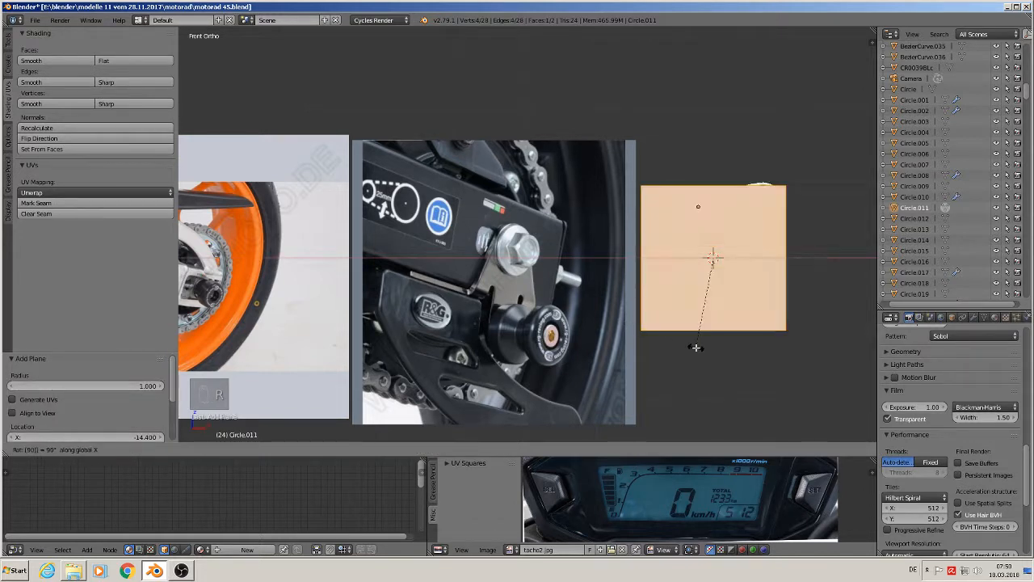
{"action": "key", "text": "Return"}
{"action": "key", "text": "s"}
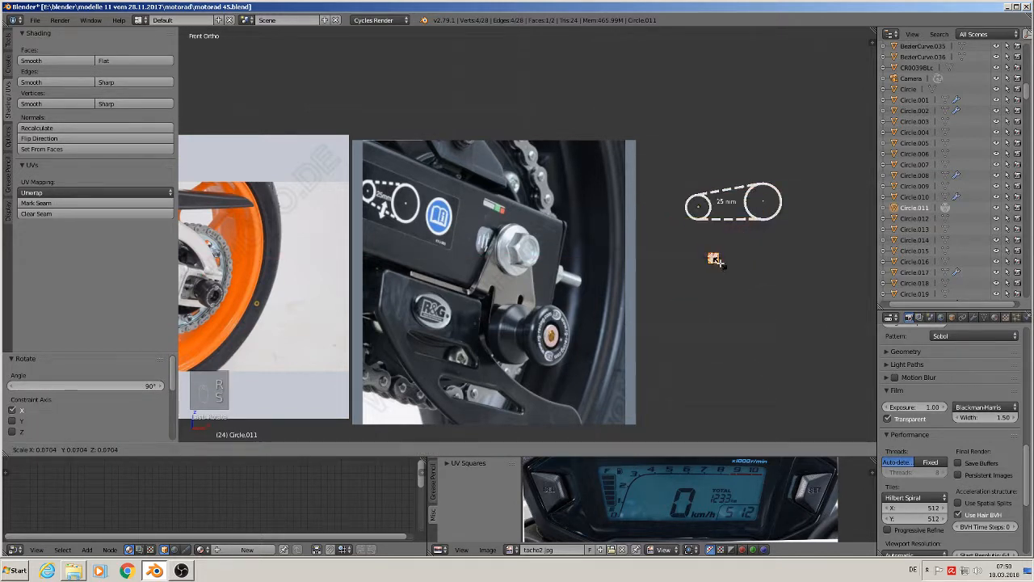
{"action": "left_click", "coordinate": [718, 261]}
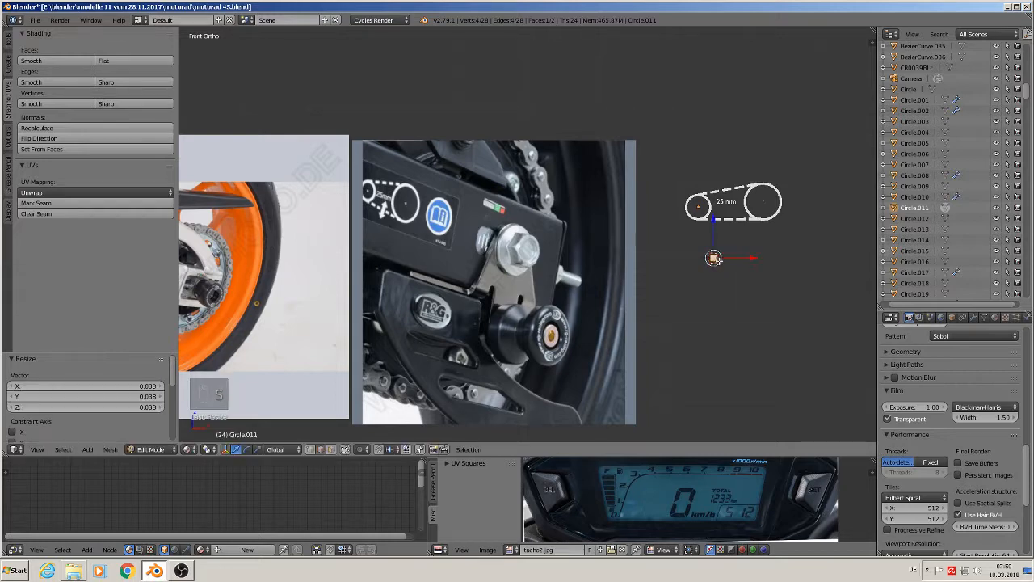
Stretch the small plane along Z by about 2.025 to form an upright arrow shaft.
{"action": "middle_click_drag", "start_coordinate": [746, 290], "coordinate": [660, 328], "text": "shift"}
{"action": "scroll", "coordinate": [660, 328], "scroll_direction": "up", "scroll_amount": 6}
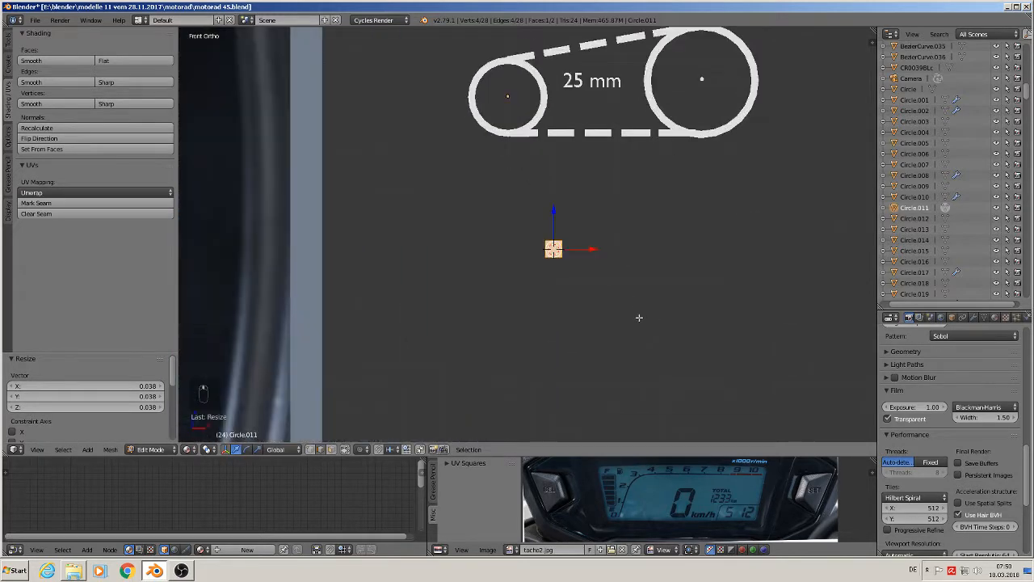
{"action": "key", "text": "s"}
{"action": "key", "text": "z"}
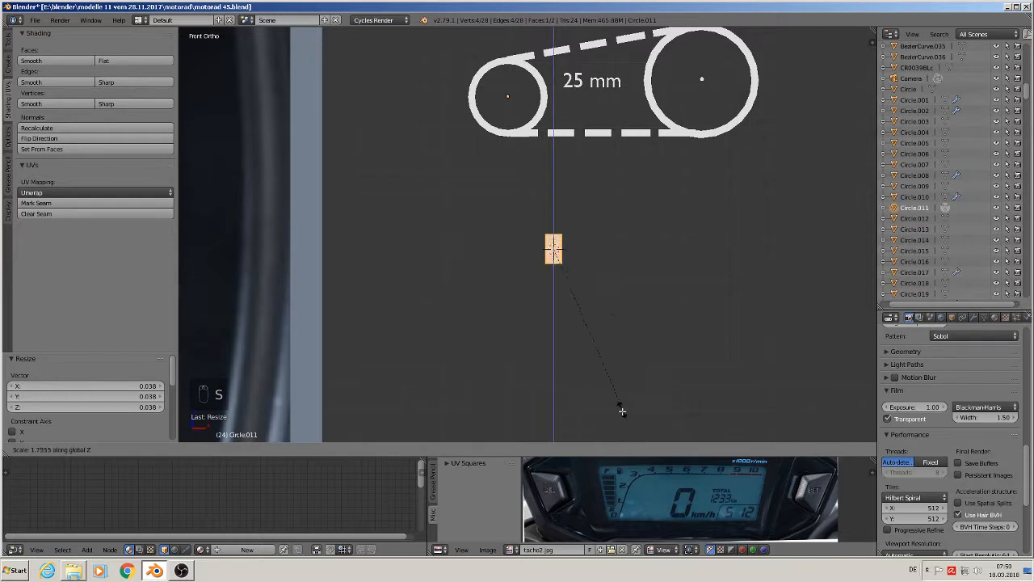
{"action": "left_click", "coordinate": [620, 429]}
{"action": "scroll", "coordinate": [590, 301], "scroll_direction": "up", "scroll_amount": 4}
{"action": "scroll", "coordinate": [590, 298], "scroll_direction": "up", "scroll_amount": 3}
{"action": "middle_click_drag", "start_coordinate": [540, 208], "coordinate": [564, 363], "text": "shift"}
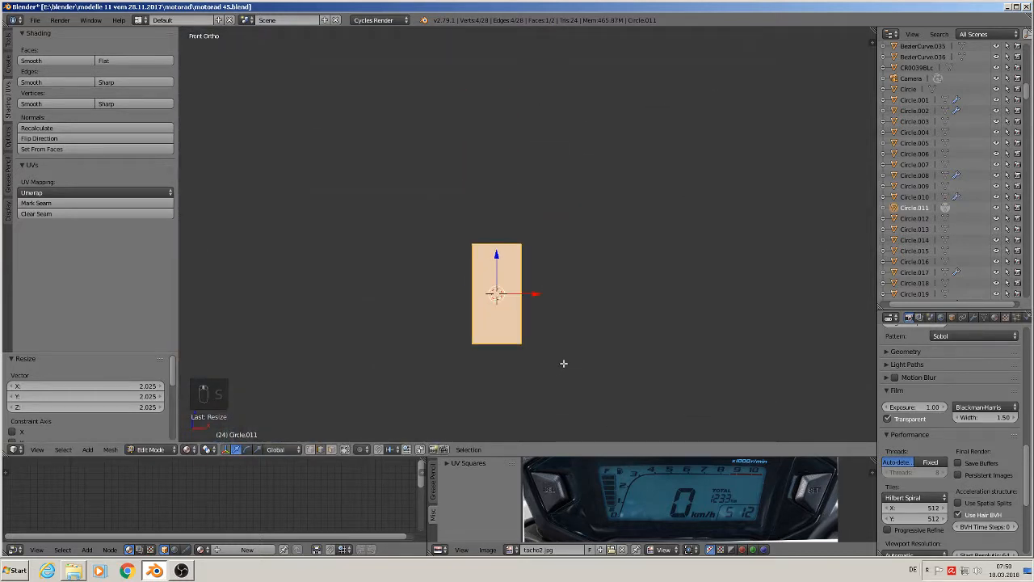
{"action": "scroll", "coordinate": [537, 300], "scroll_direction": "up", "scroll_amount": 1}
{"action": "key", "text": "Tab"}
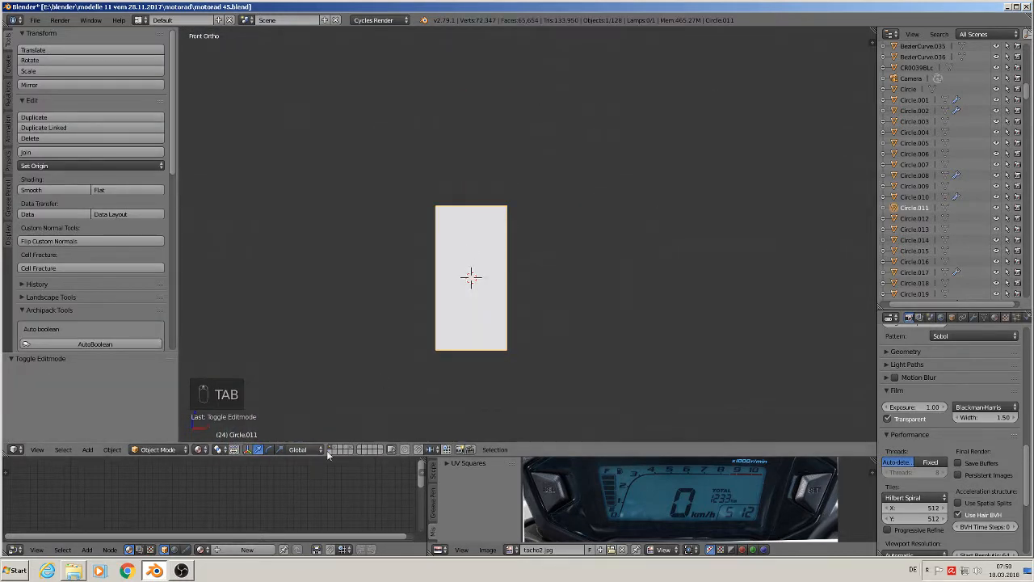
{"action": "key", "text": "Tab"}
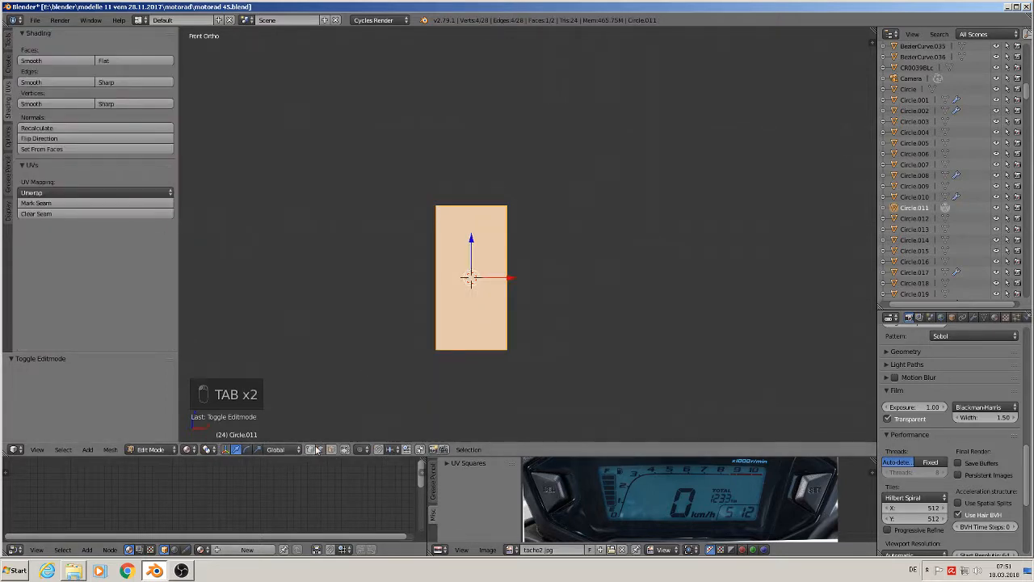
Extrude the shaft's top edge in place and scale it along X by about 2.135 as the arrowhead base.
{"action": "right_click", "coordinate": [440, 209]}
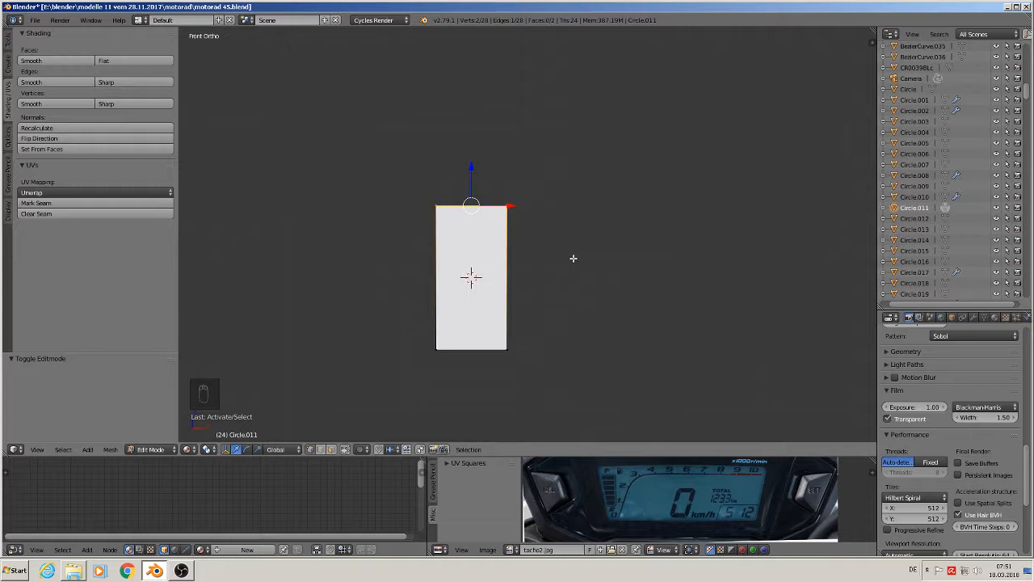
{"action": "key", "text": "e"}
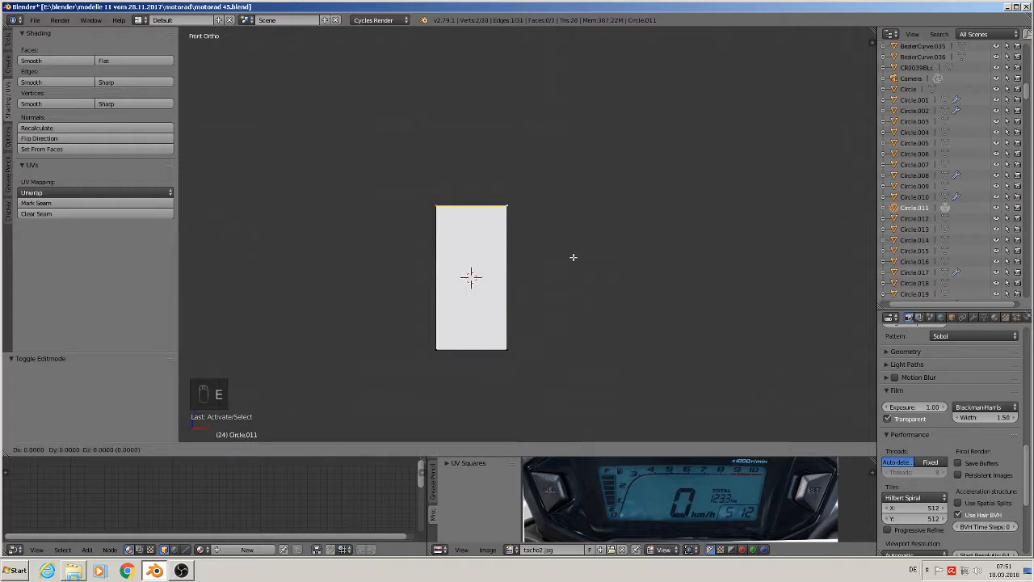
{"action": "key", "text": "s"}
{"action": "key", "text": "x"}
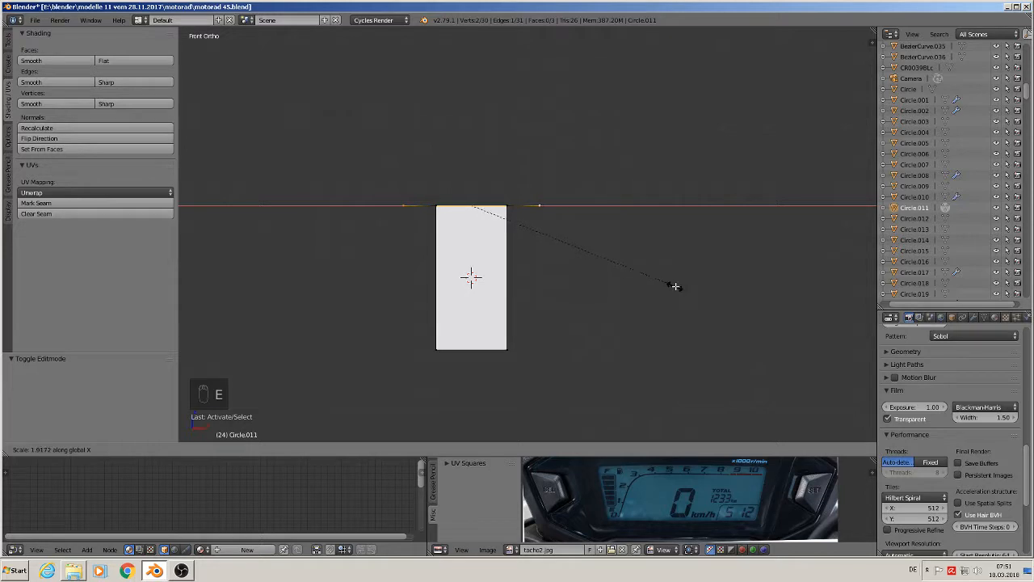
{"action": "left_click", "coordinate": [697, 293]}
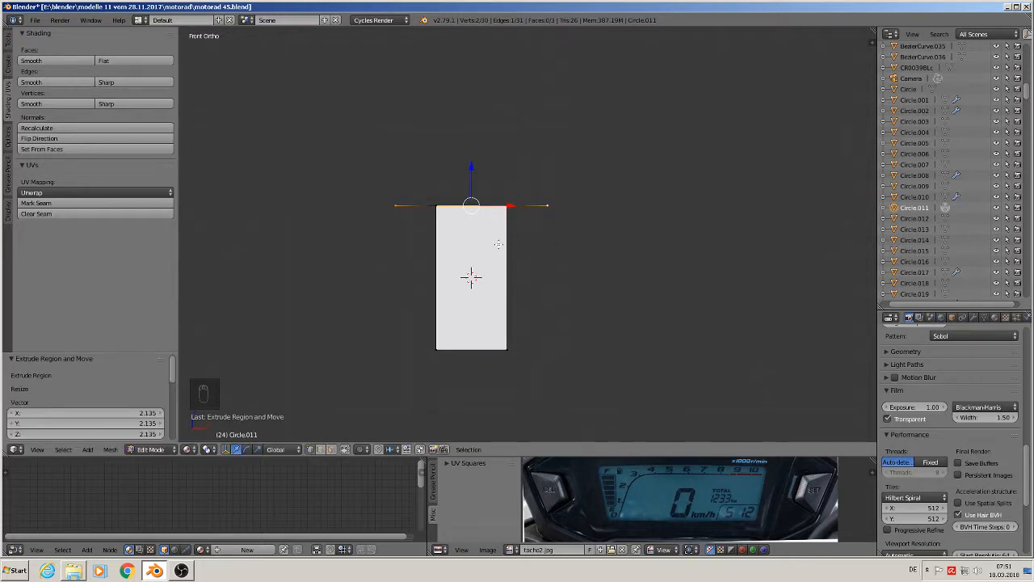
Duplicate the arrowhead base's left end vertex and place the copy centred above the shaft, about 0.081 along X, as the arrow tip.
{"action": "right_click", "coordinate": [406, 201]}
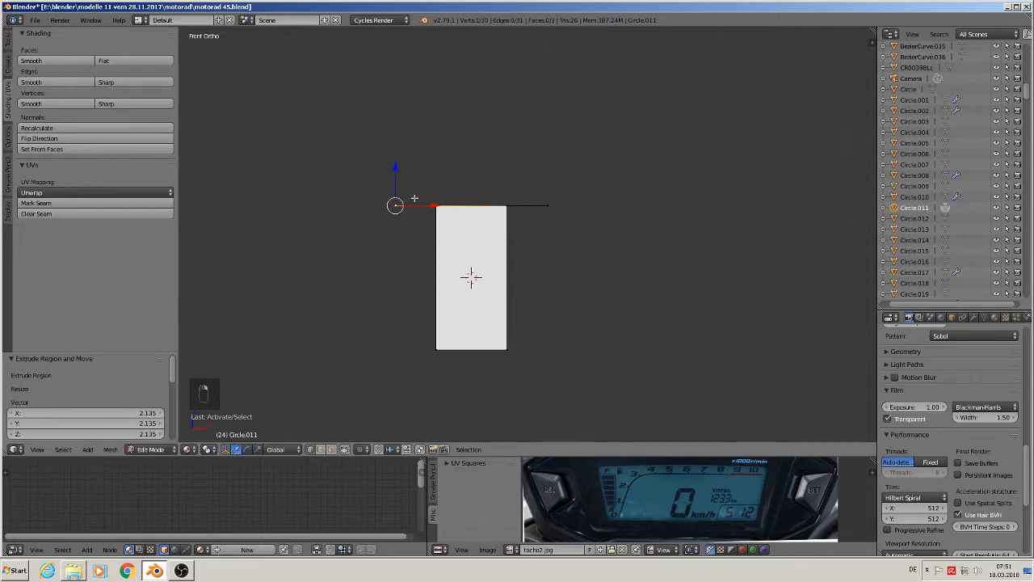
{"action": "key", "text": "shift+d"}
{"action": "left_click", "coordinate": [489, 74]}
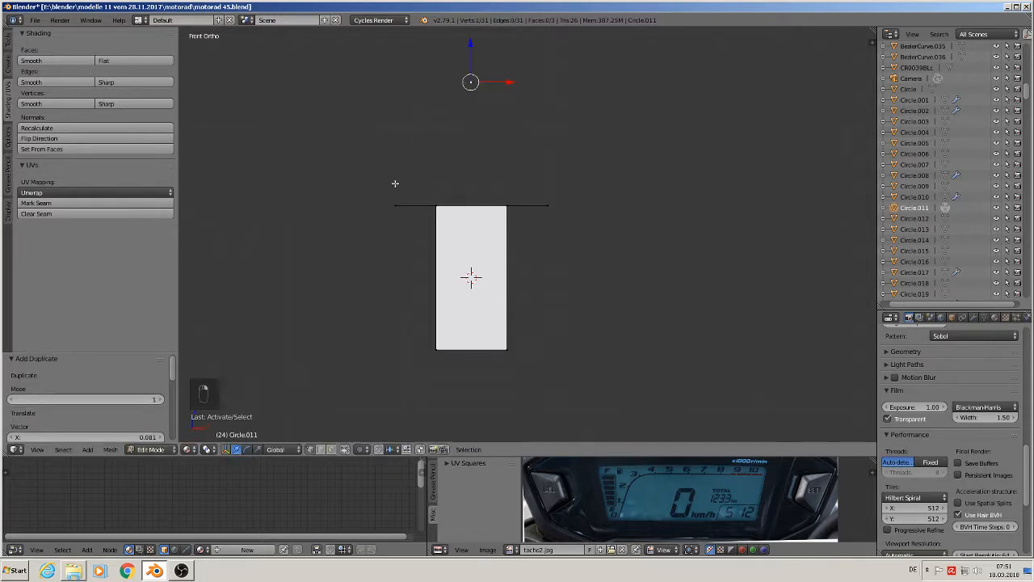
Try to fill a face from the tip vertex and the four vertices along the arrowhead base.
{"action": "right_click", "coordinate": [417, 198], "text": "shift"}
{"action": "right_click", "coordinate": [441, 206], "text": "shift"}
{"action": "right_click", "coordinate": [499, 204], "text": "shift"}
{"action": "right_click", "coordinate": [540, 207], "text": "shift"}
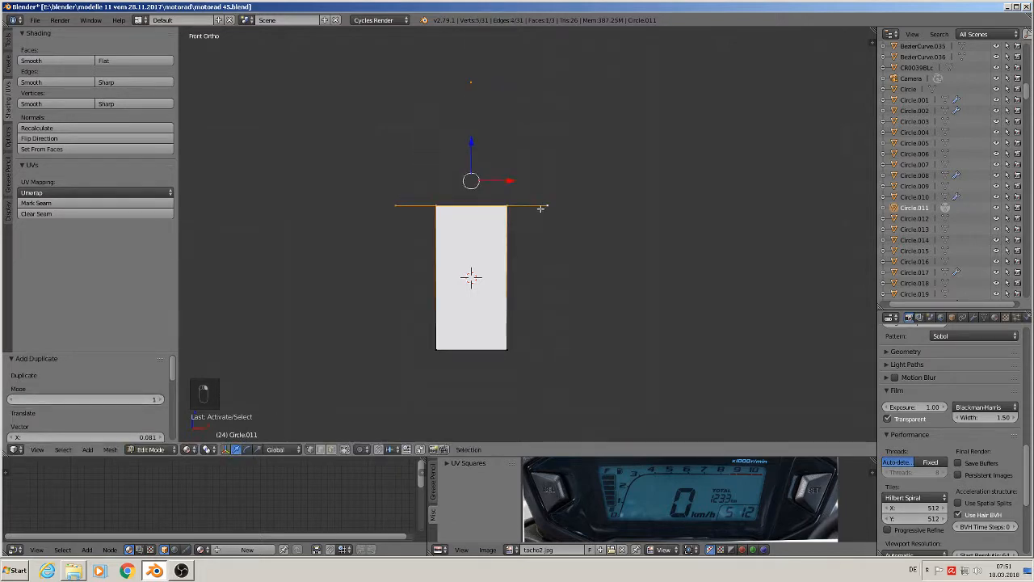
{"action": "key", "text": "f"}
Connect the arrow tip to both ends of the arrowhead base with edges.
{"action": "right_click", "coordinate": [471, 82]}
{"action": "right_click", "coordinate": [396, 206], "text": "shift"}
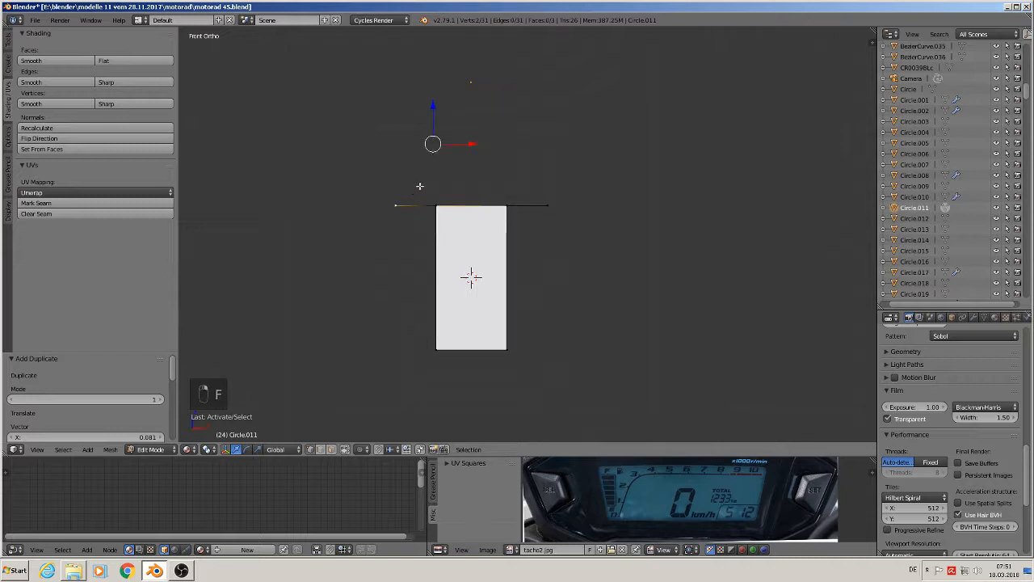
{"action": "key", "text": "f"}
{"action": "right_click", "coordinate": [480, 86]}
{"action": "right_click", "coordinate": [549, 206], "text": "shift"}
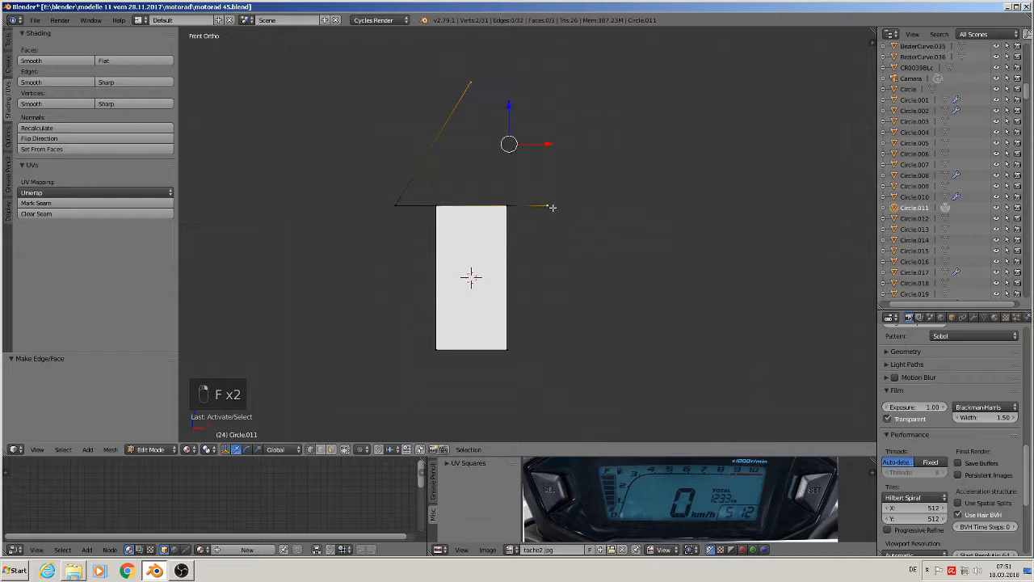
{"action": "key", "text": "f"}
Fill the arrowhead outline with a face using the tip and all four base vertices.
{"action": "right_click", "coordinate": [508, 206], "text": "shift"}
{"action": "right_click", "coordinate": [437, 206], "text": "shift"}
{"action": "right_click", "coordinate": [396, 205], "text": "shift"}
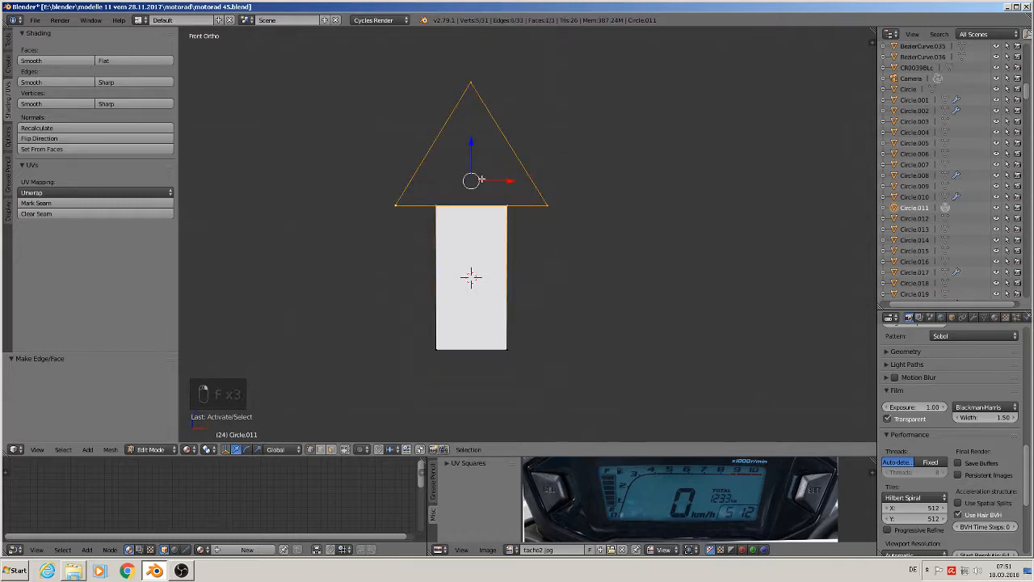
{"action": "key", "text": "f"}
{"action": "key", "text": "a"}
Add one centred horizontal loop cut across the arrow shaft.
{"action": "scroll", "coordinate": [530, 264], "scroll_direction": "down", "scroll_amount": 1}
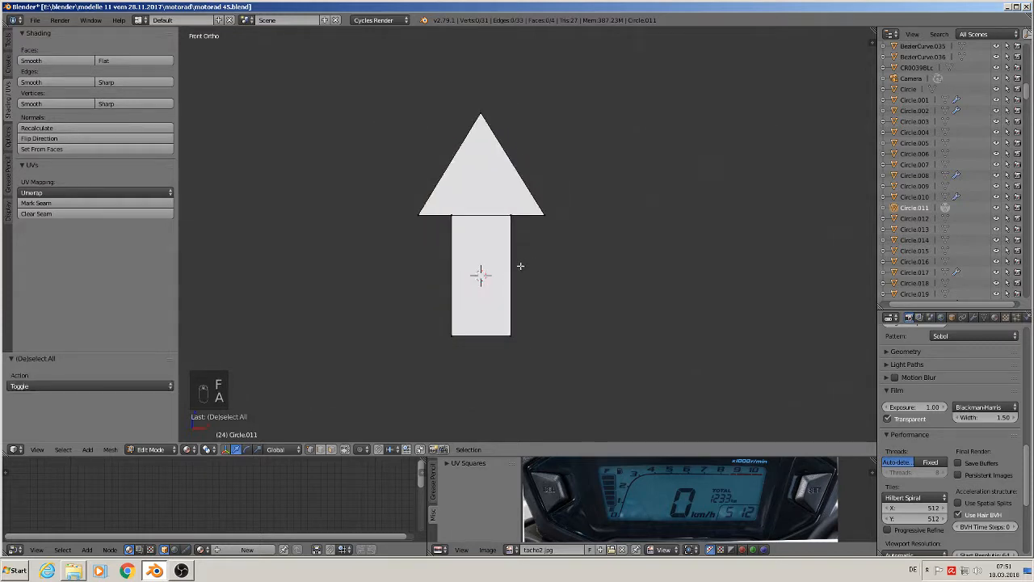
{"action": "key", "text": "ctrl+r"}
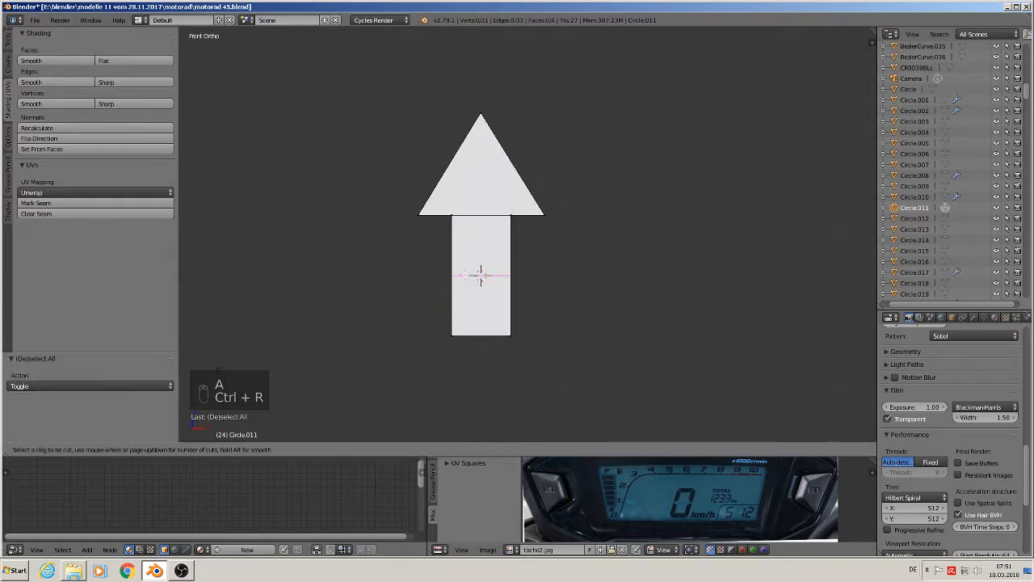
{"action": "left_click", "coordinate": [480, 275]}
{"action": "right_click", "coordinate": [480, 275]}
Delete the shaft's bottom edge and its two leftover vertices to shorten the shaft to the loop cut.
{"action": "right_click", "coordinate": [494, 336]}
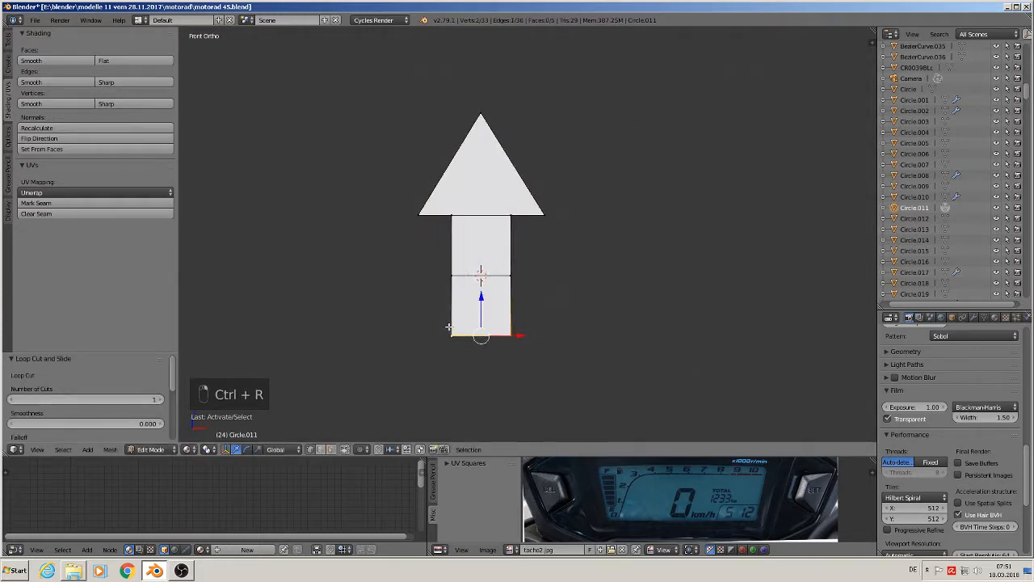
{"action": "key", "text": "x"}
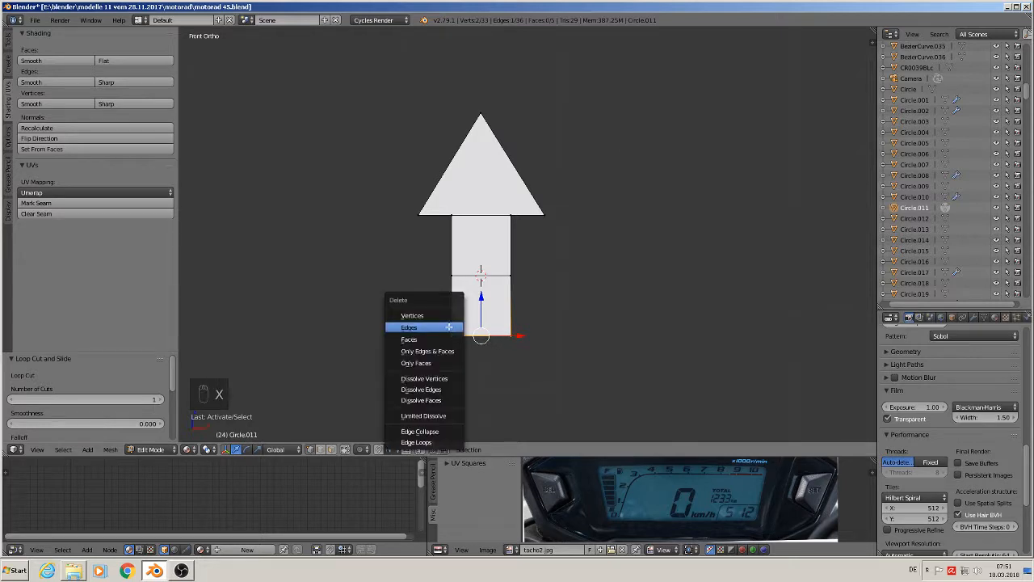
{"action": "left_click", "coordinate": [449, 326]}
{"action": "right_click", "coordinate": [449, 335]}
{"action": "right_click", "coordinate": [511, 335], "text": "shift"}
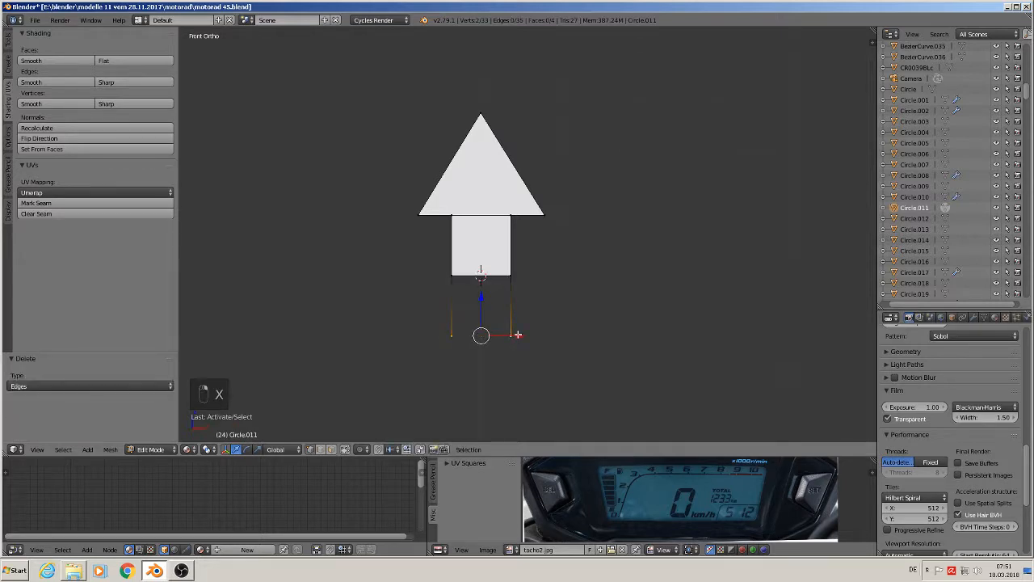
{"action": "key", "text": "x"}
{"action": "left_click", "coordinate": [510, 323]}
Duplicate the whole arrow mesh in place and check the copy by test-moving its lower right shaft vertex.
{"action": "key", "text": "a"}
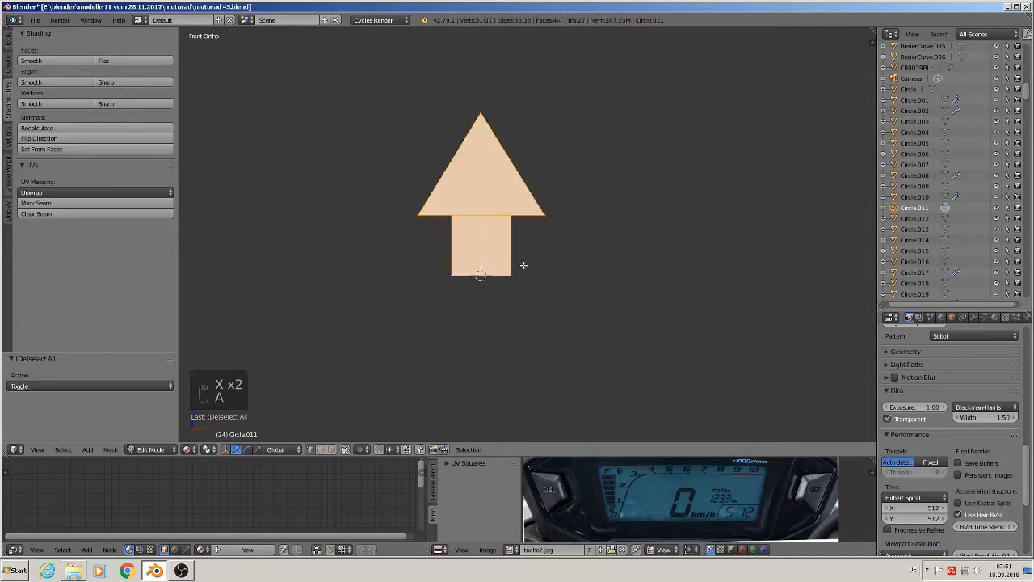
{"action": "key", "text": "shift+d"}
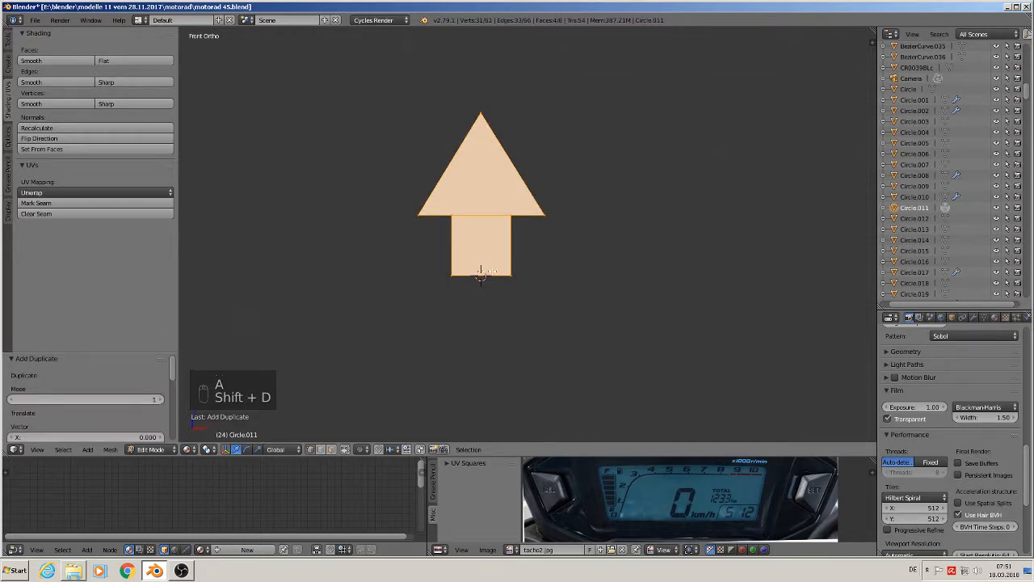
{"action": "right_click", "coordinate": [508, 275]}
{"action": "key", "text": "g"}
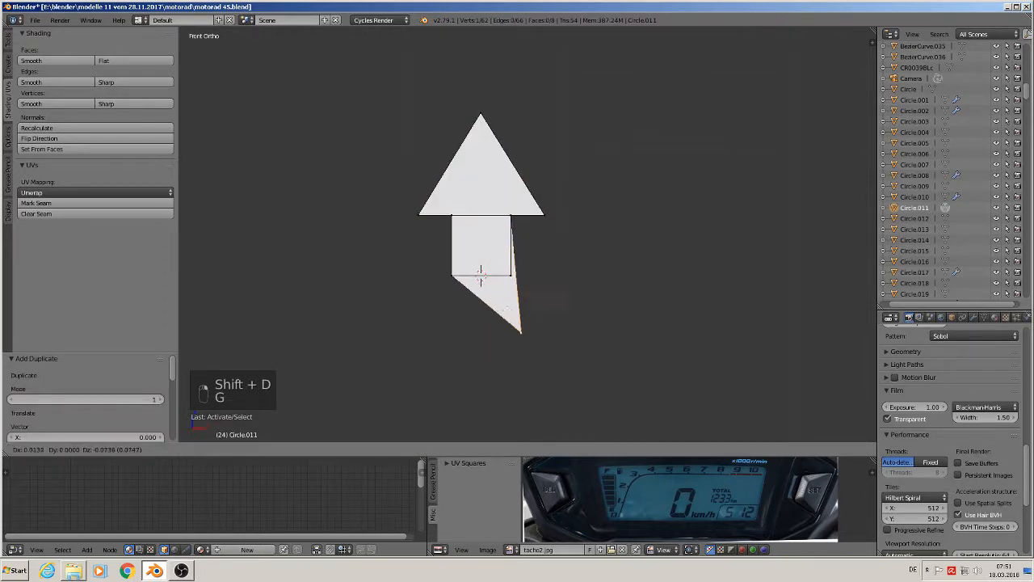
{"action": "right_click", "coordinate": [500, 274]}
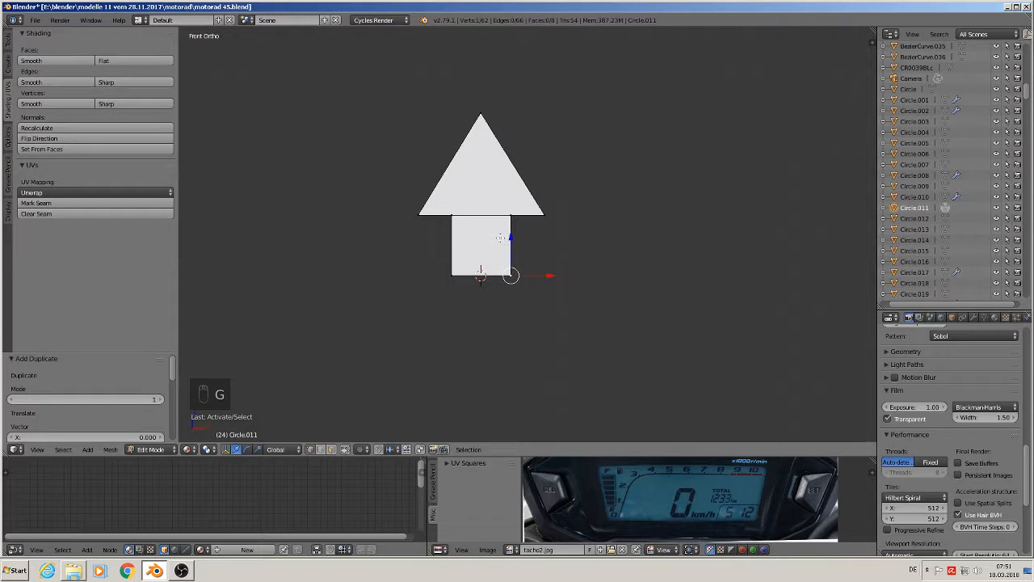
Undo the arrow's duplication and merge its arrowhead and shaft into one single face.
{"action": "key", "text": "ctrl+z"}
{"action": "key", "text": "ctrl+z"}
{"action": "key", "text": "ctrl+z"}
{"action": "key", "text": "ctrl+z"}
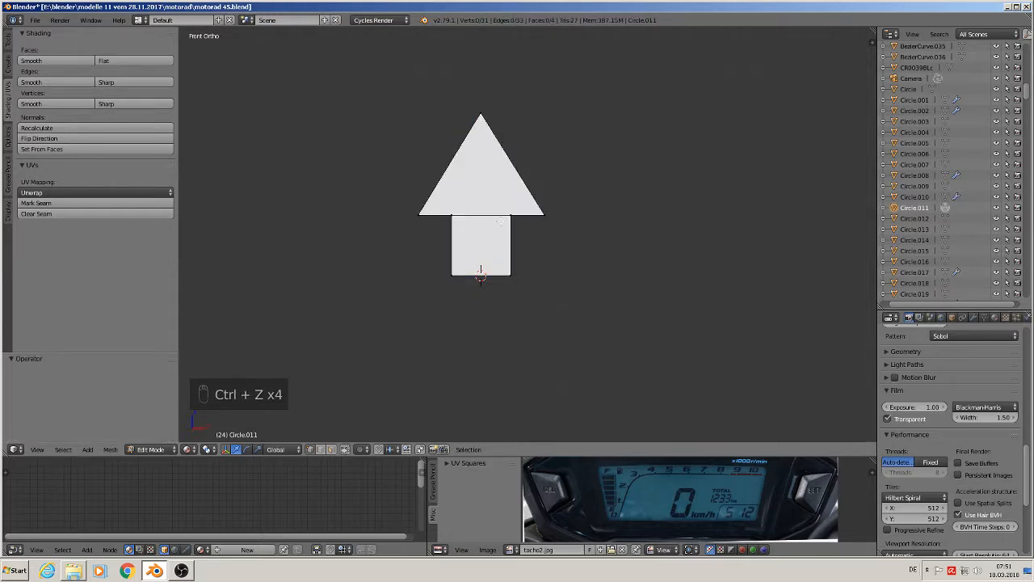
{"action": "key", "text": "l"}
{"action": "key", "text": "f"}
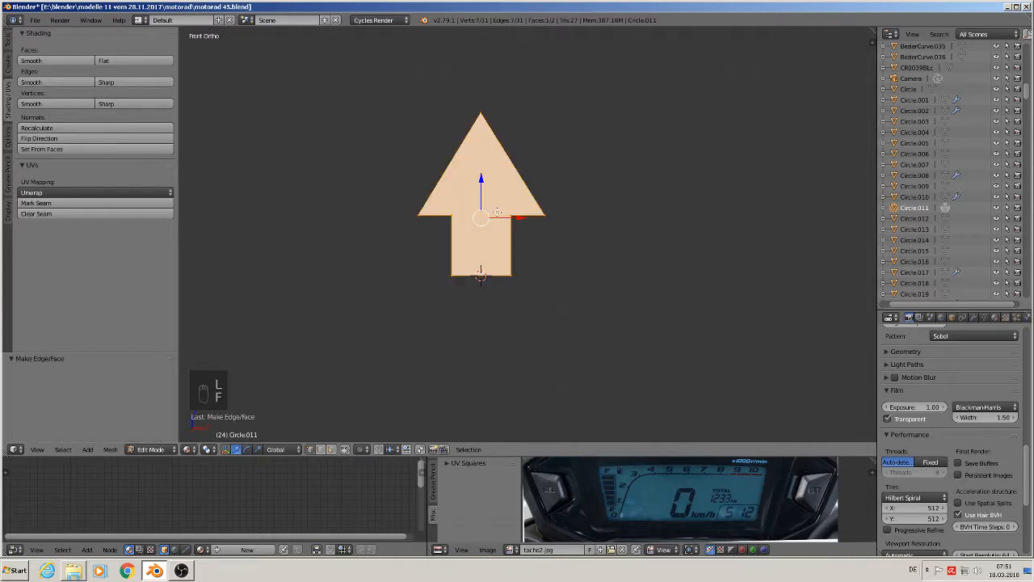
Duplicate the whole arrow mesh and place the copy just below the original, about 0.215 lower.
{"action": "key", "text": "g"}
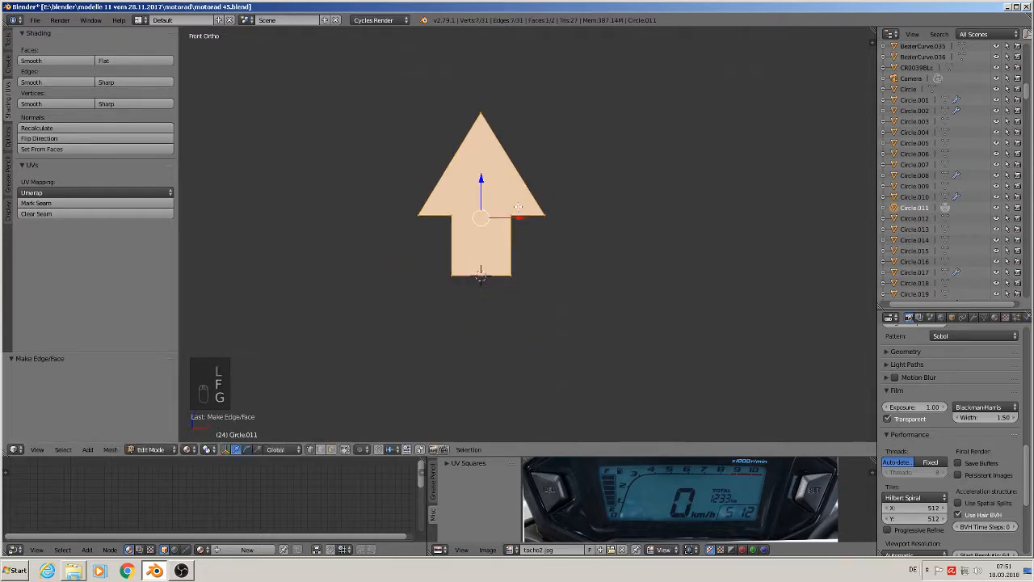
{"action": "key", "text": "shift+d"}
{"action": "key", "text": "g"}
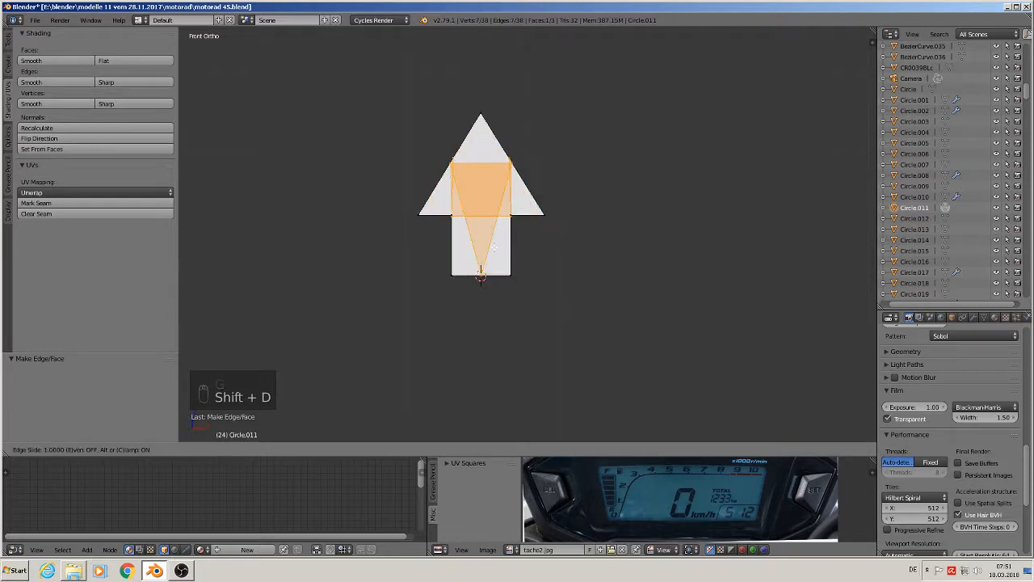
{"action": "right_click", "coordinate": [532, 221]}
{"action": "key", "text": "g"}
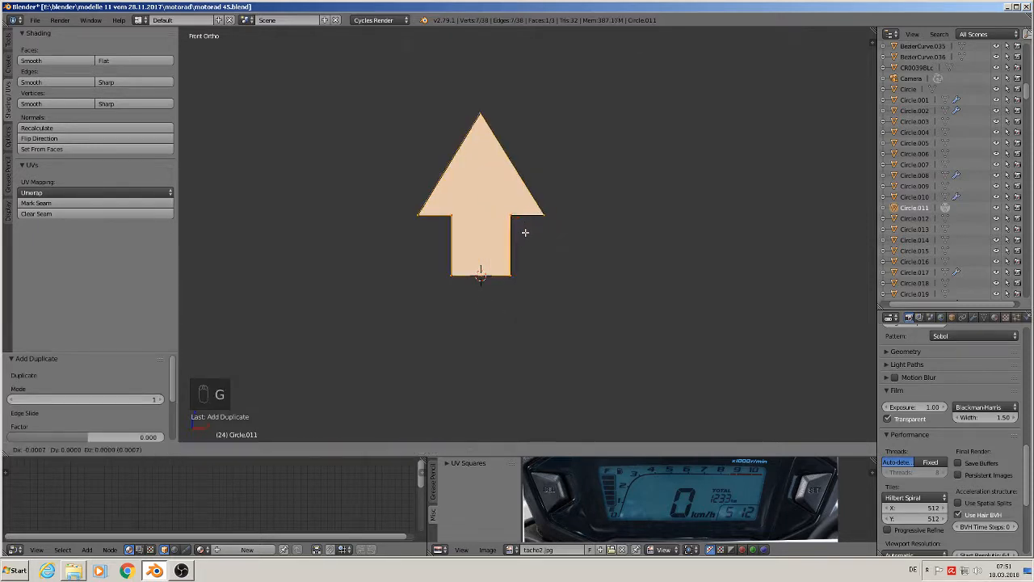
{"action": "left_click", "coordinate": [568, 375]}
Rotate the copied arrow 180° about the X axis and move it so its shaft lines up with and meets the original shaft.
{"action": "middle_click_drag", "start_coordinate": [568, 375], "coordinate": [530, 291], "text": "shift"}
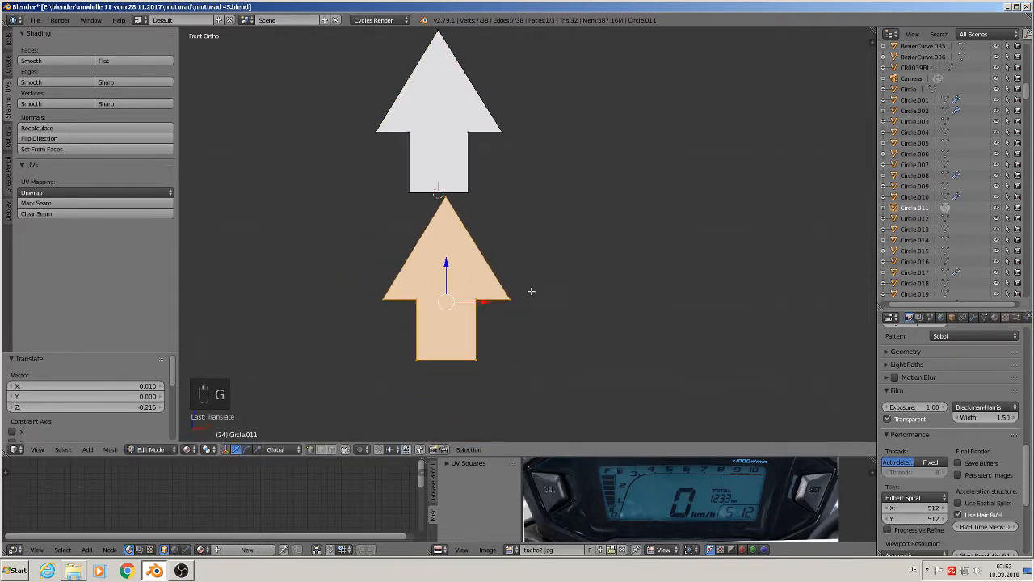
{"action": "type", "text": "rx180"}
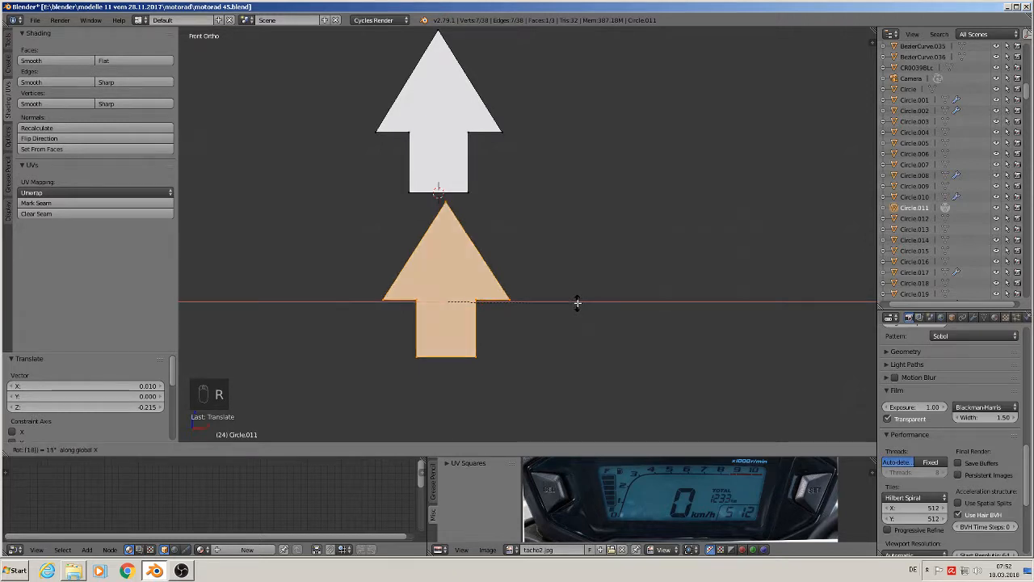
{"action": "left_click", "coordinate": [577, 303]}
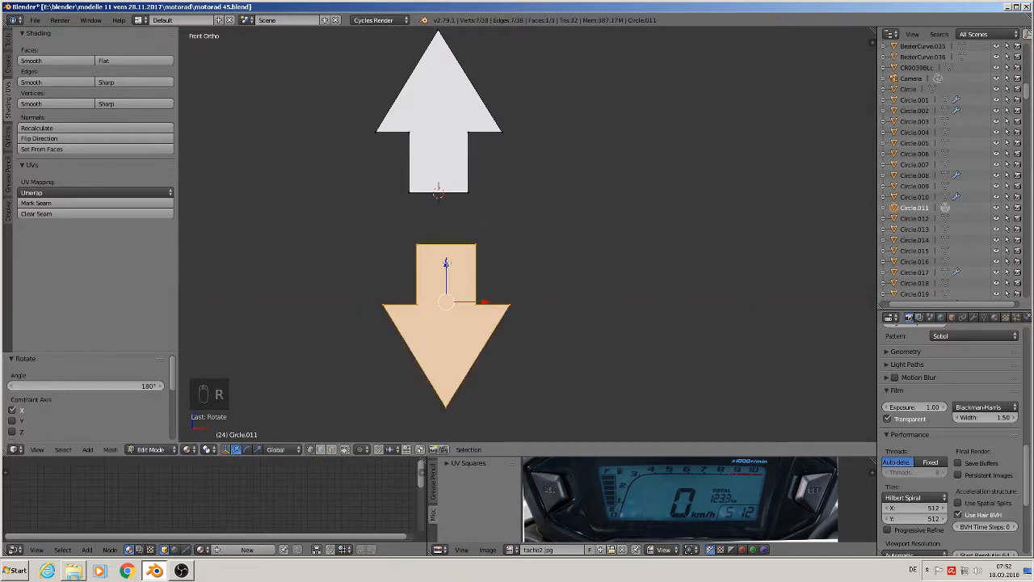
{"action": "left_click_drag", "start_coordinate": [437, 270], "coordinate": [453, 206]}
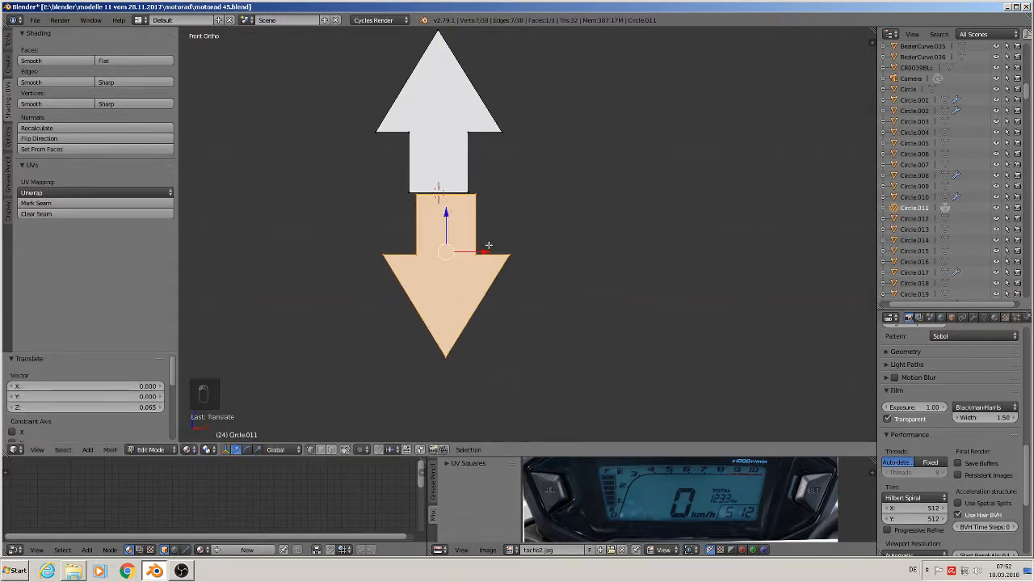
{"action": "left_click_drag", "start_coordinate": [490, 251], "coordinate": [480, 243]}
Merge the adjoining shaft corner vertices of the two arrows at centre, first the right pair and then the left pair.
{"action": "scroll", "coordinate": [467, 201], "scroll_direction": "up", "scroll_amount": 5}
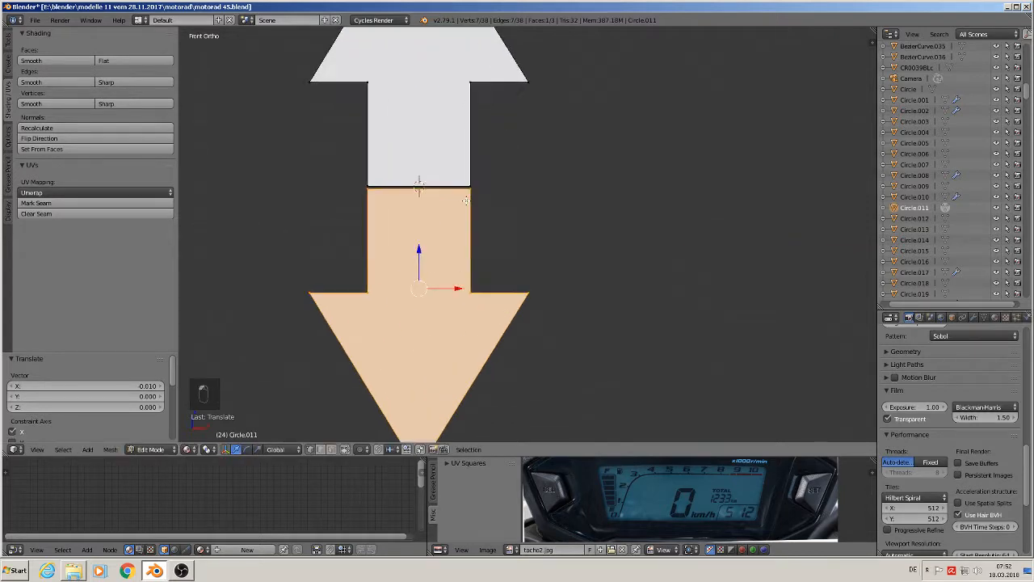
{"action": "middle_click_drag", "start_coordinate": [466, 200], "coordinate": [453, 203]}
{"action": "scroll", "coordinate": [452, 203], "scroll_direction": "up", "scroll_amount": 4}
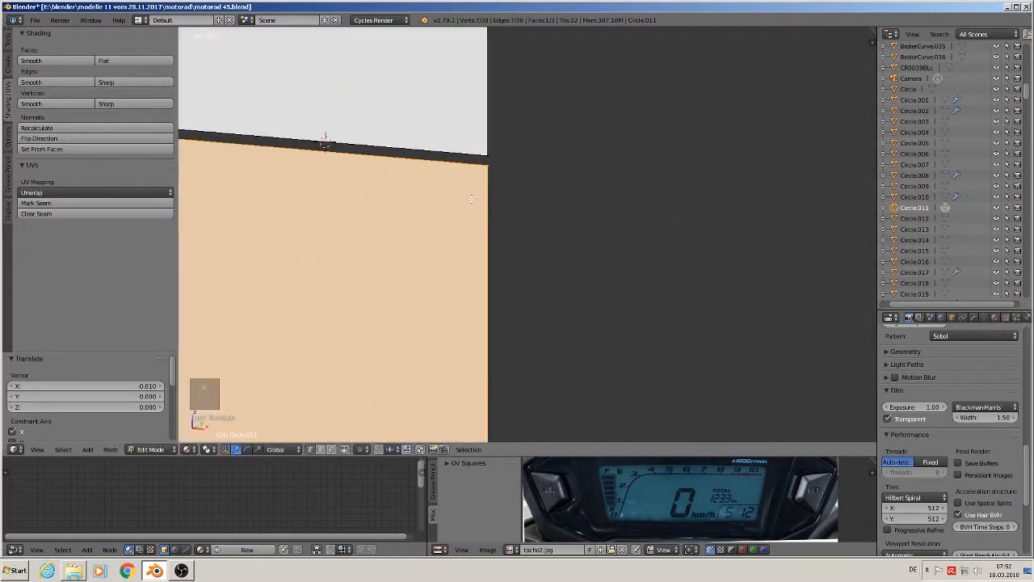
{"action": "scroll", "coordinate": [593, 226], "scroll_direction": "down", "scroll_amount": 3}
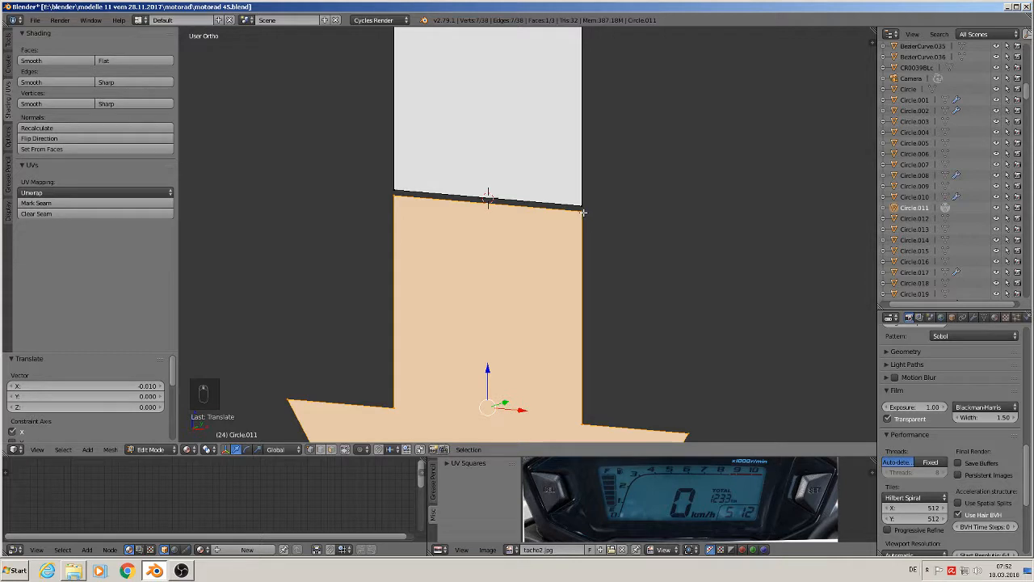
{"action": "right_click", "coordinate": [584, 213]}
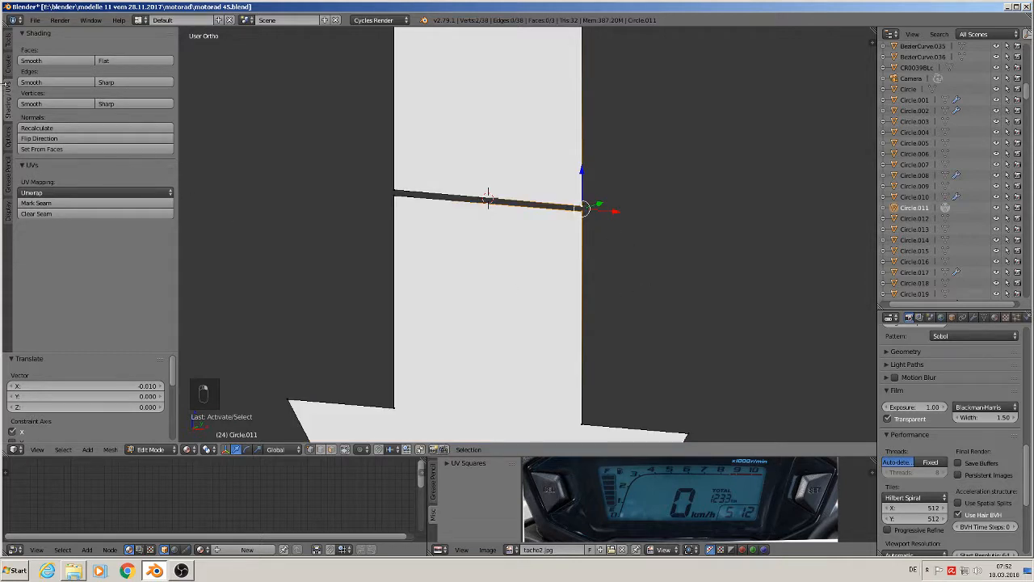
{"action": "left_click", "coordinate": [7, 44]}
{"action": "scroll", "coordinate": [124, 169], "scroll_direction": "down", "scroll_amount": 5}
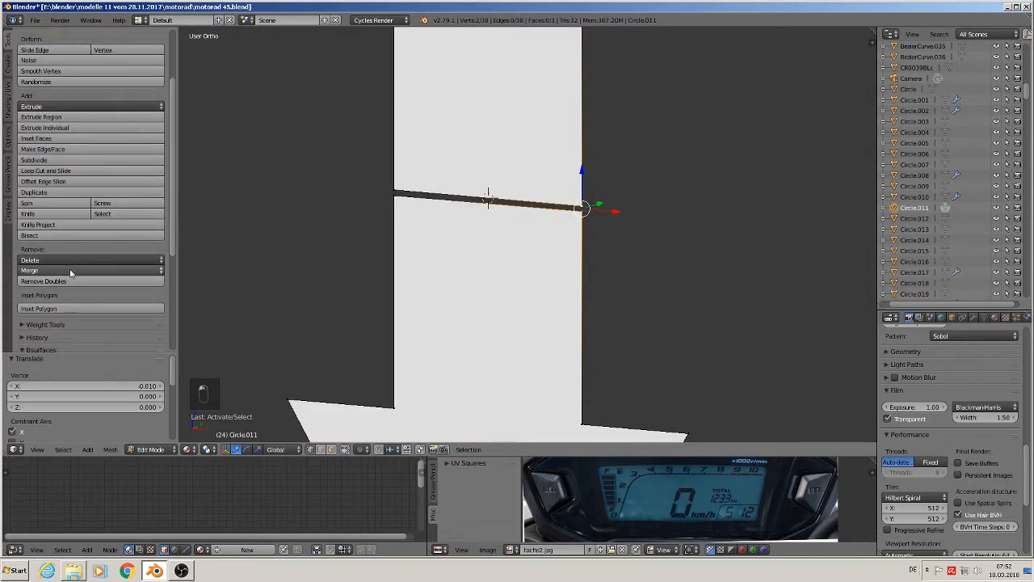
{"action": "left_click", "coordinate": [87, 270]}
{"action": "left_click", "coordinate": [81, 310]}
{"action": "right_click", "coordinate": [396, 202]}
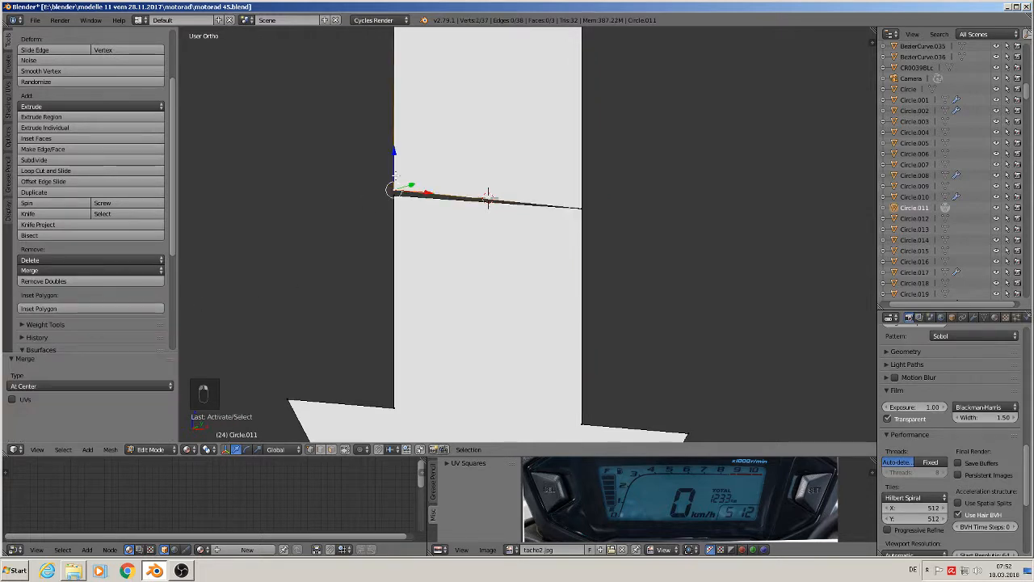
{"action": "left_click", "coordinate": [109, 271]}
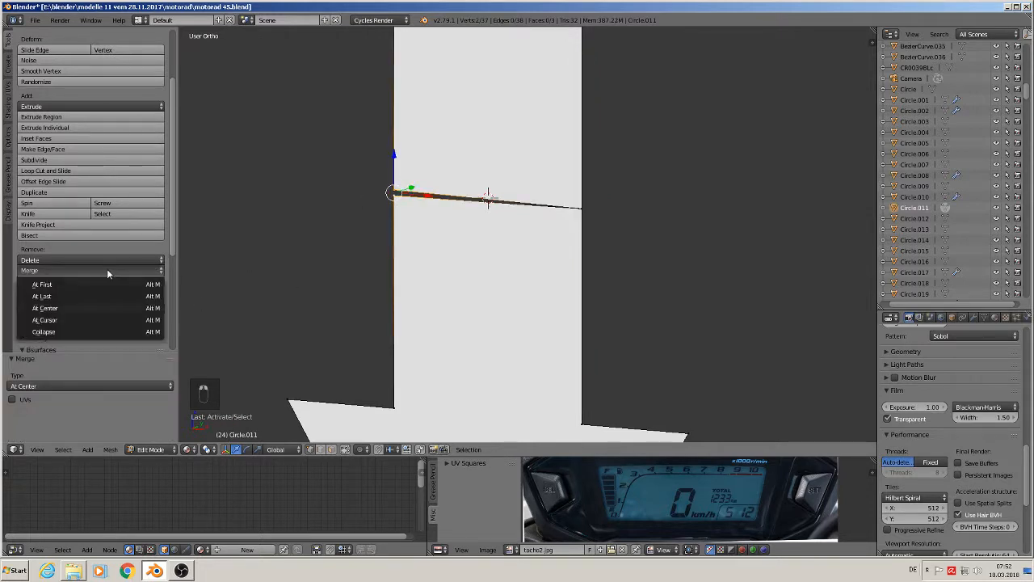
{"action": "left_click", "coordinate": [96, 310]}
{"action": "scroll", "coordinate": [415, 213], "scroll_direction": "down", "scroll_amount": 3}
{"action": "key", "text": "a"}
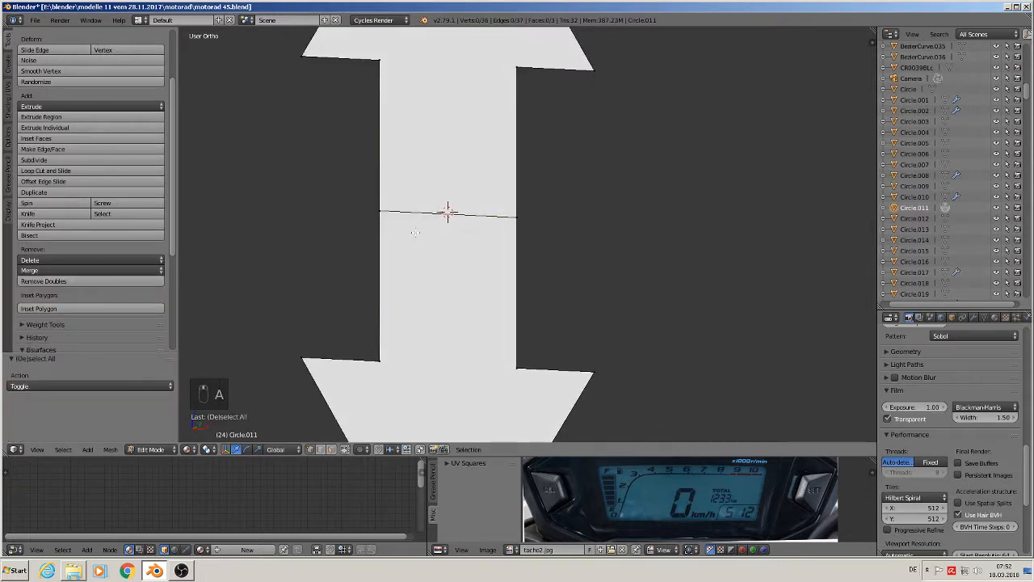
Leave mesh editing and move the double arrow up onto the lower dashed line beneath the 25 mm text.
{"action": "scroll", "coordinate": [472, 231], "scroll_direction": "down", "scroll_amount": 2}
{"action": "key", "text": "KP_1"}
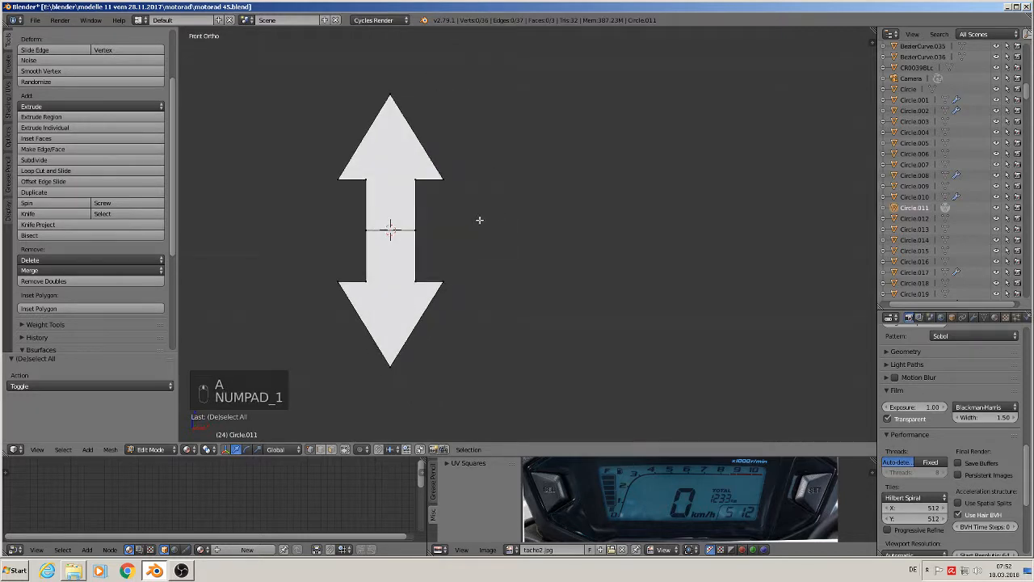
{"action": "key", "text": "Escape"}
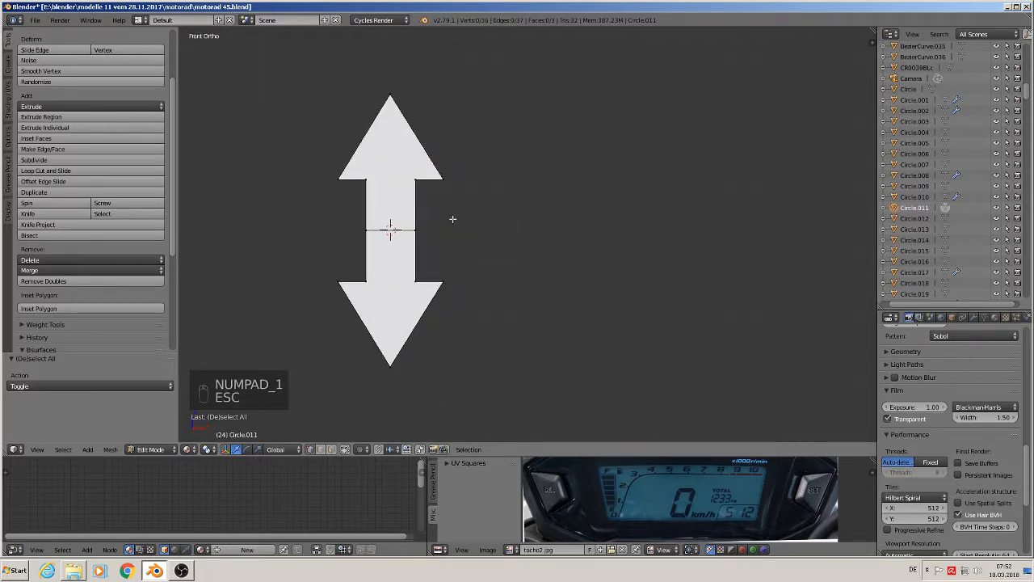
{"action": "key", "text": "Tab"}
{"action": "scroll", "coordinate": [424, 234], "scroll_direction": "down", "scroll_amount": 6}
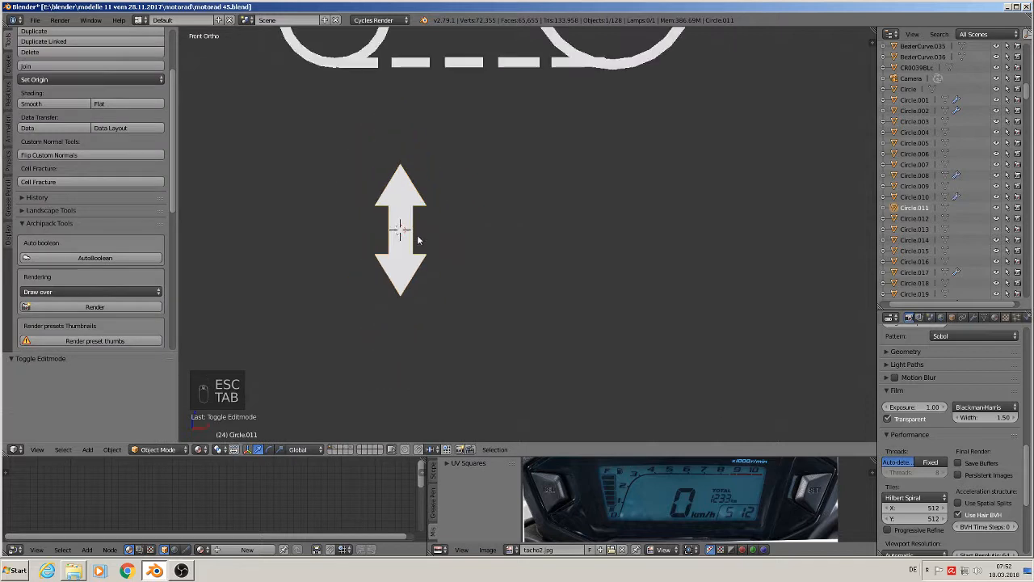
{"action": "middle_click_drag", "start_coordinate": [448, 229], "coordinate": [603, 208], "text": "shift"}
{"action": "right_click", "coordinate": [563, 208]}
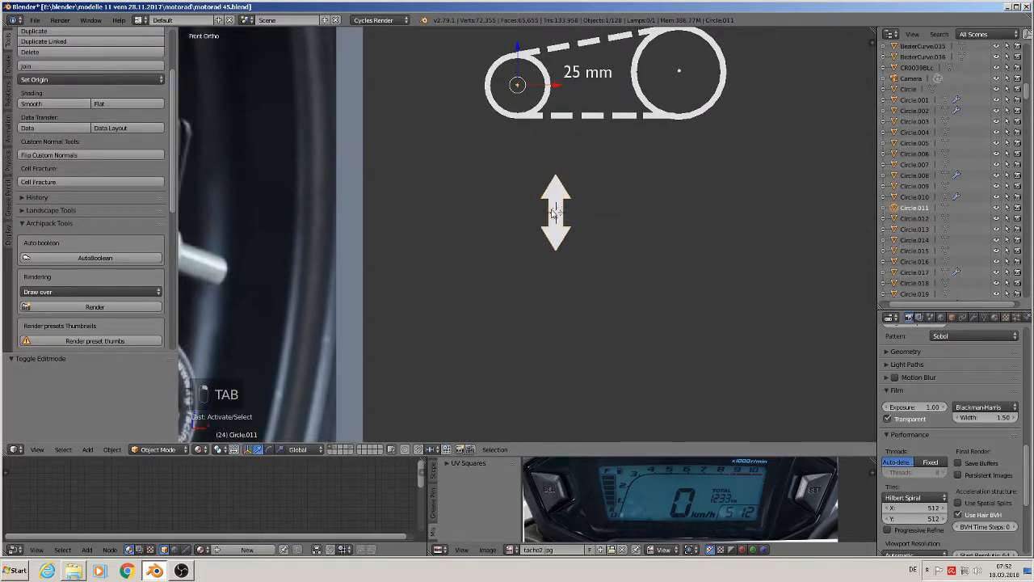
{"action": "key", "text": "g"}
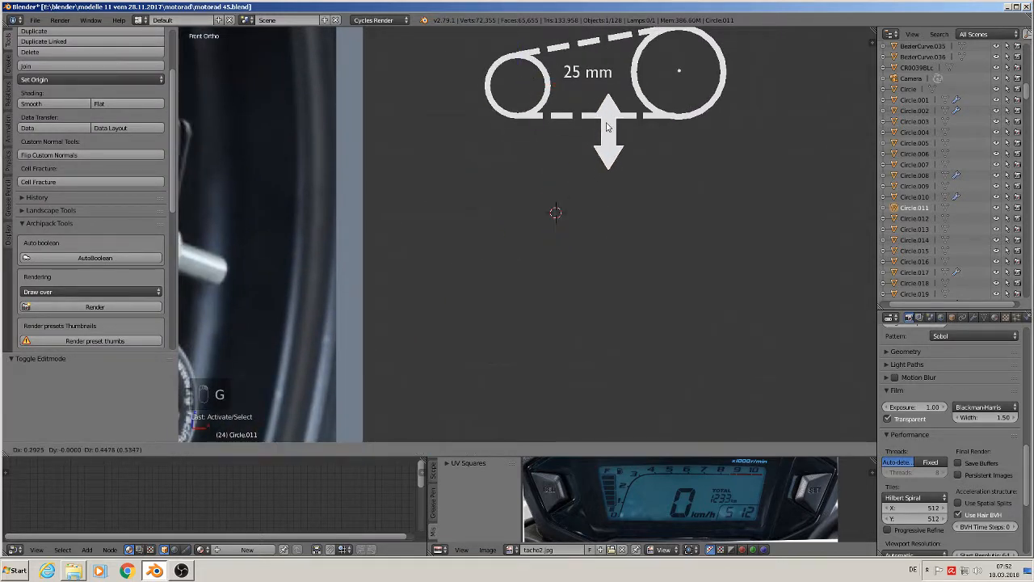
{"action": "left_click", "coordinate": [593, 112]}
Scale the double arrow to about 0.858 and lower it about 0.119 so it straddles the lower dashed line clear of the text.
{"action": "scroll", "coordinate": [612, 185], "scroll_direction": "down", "scroll_amount": 1}
{"action": "middle_click_drag", "start_coordinate": [612, 185], "coordinate": [741, 224], "text": "shift"}
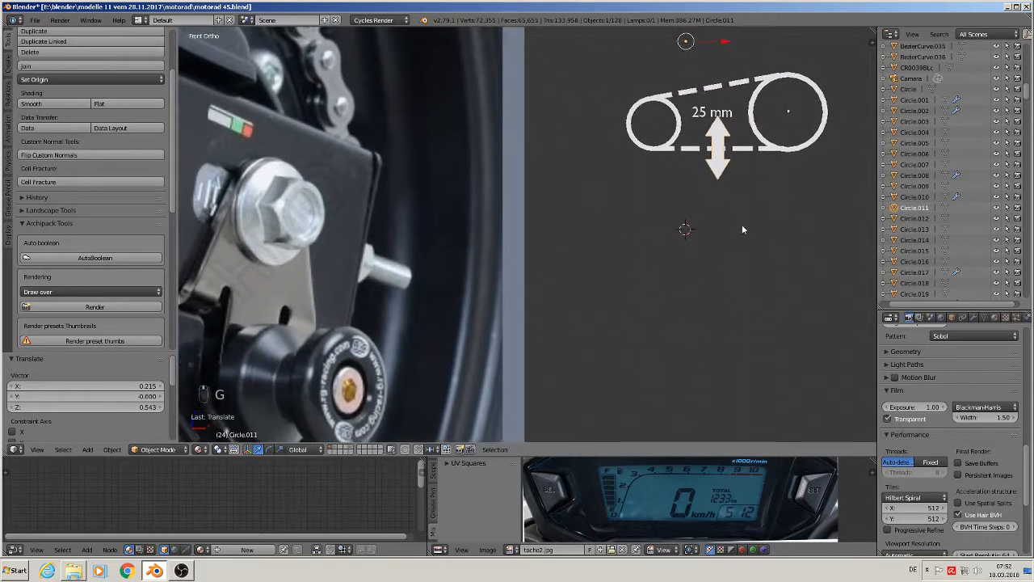
{"action": "scroll", "coordinate": [747, 224], "scroll_direction": "down", "scroll_amount": 2}
{"action": "key", "text": "s"}
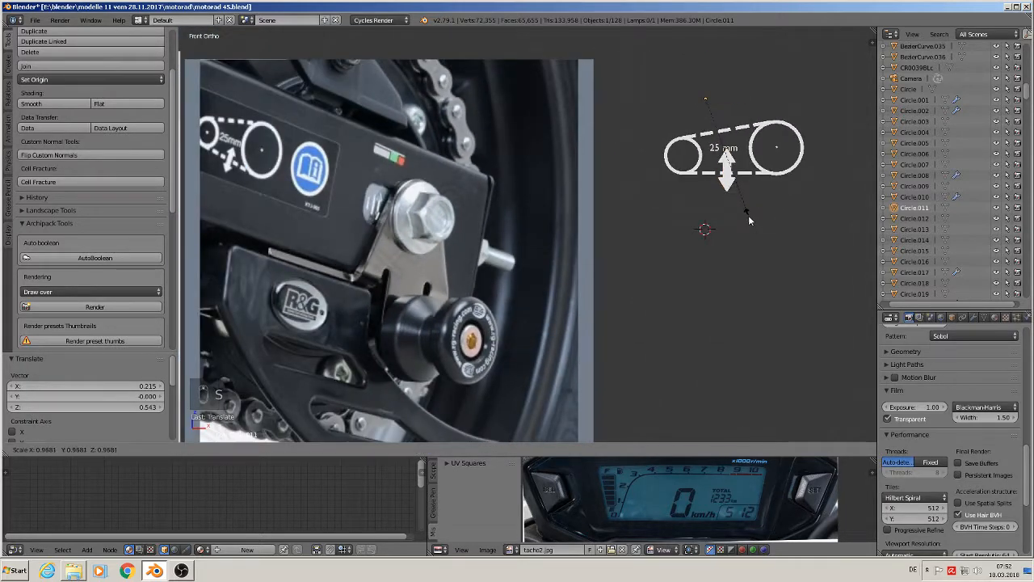
{"action": "left_click", "coordinate": [743, 205]}
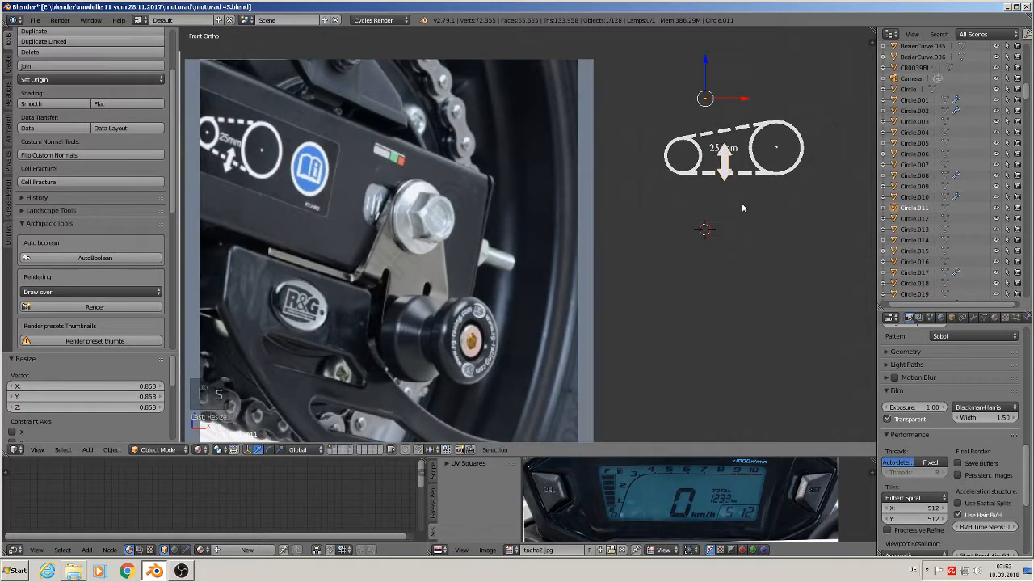
{"action": "key", "text": "g"}
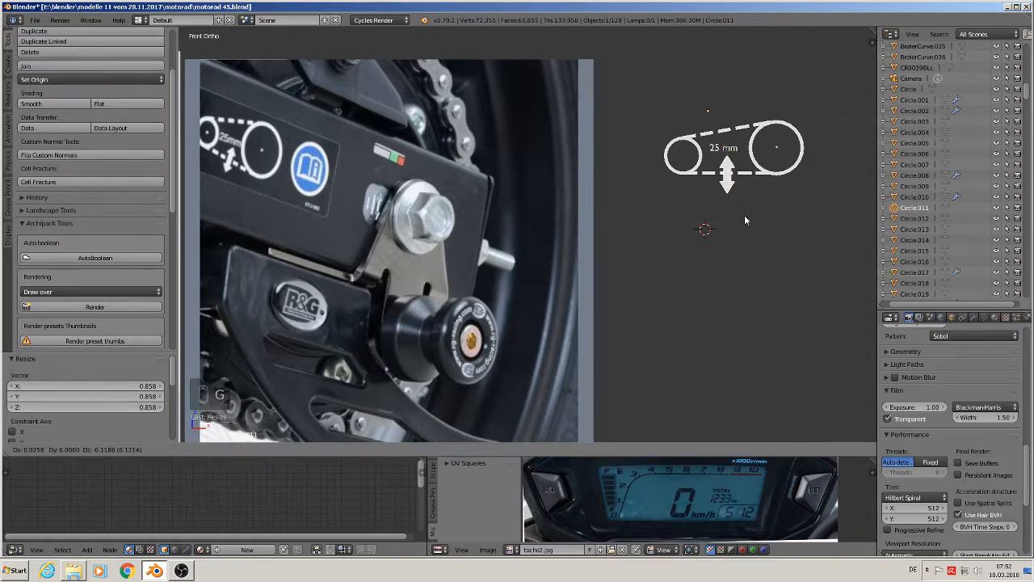
{"action": "left_click", "coordinate": [743, 215]}
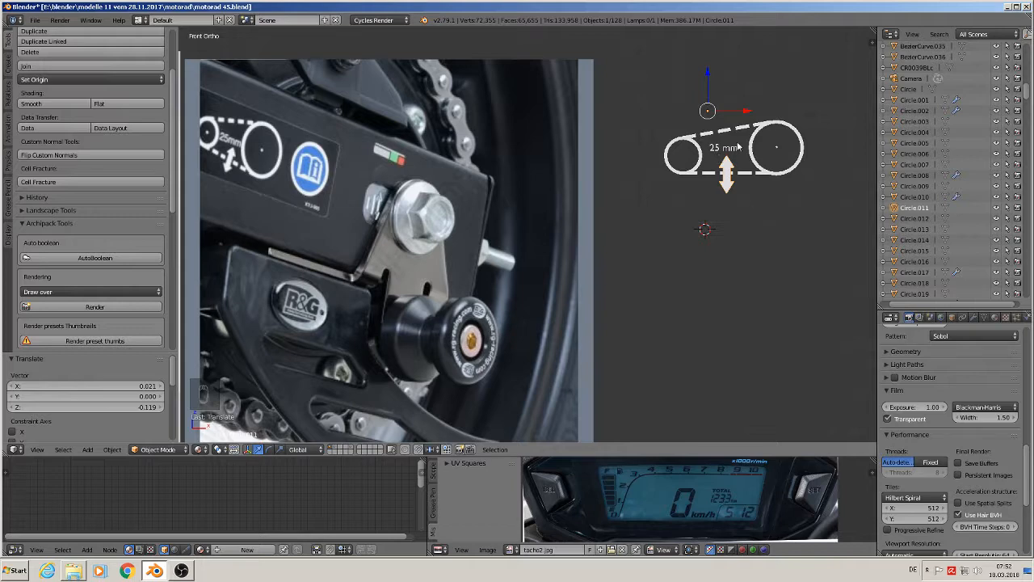
Deselect everything and save the blend file under its existing name.
{"action": "key", "text": "a"}
{"action": "scroll", "coordinate": [717, 234], "scroll_direction": "down", "scroll_amount": 3}
{"action": "middle_click_drag", "start_coordinate": [718, 235], "coordinate": [796, 208], "text": "shift"}
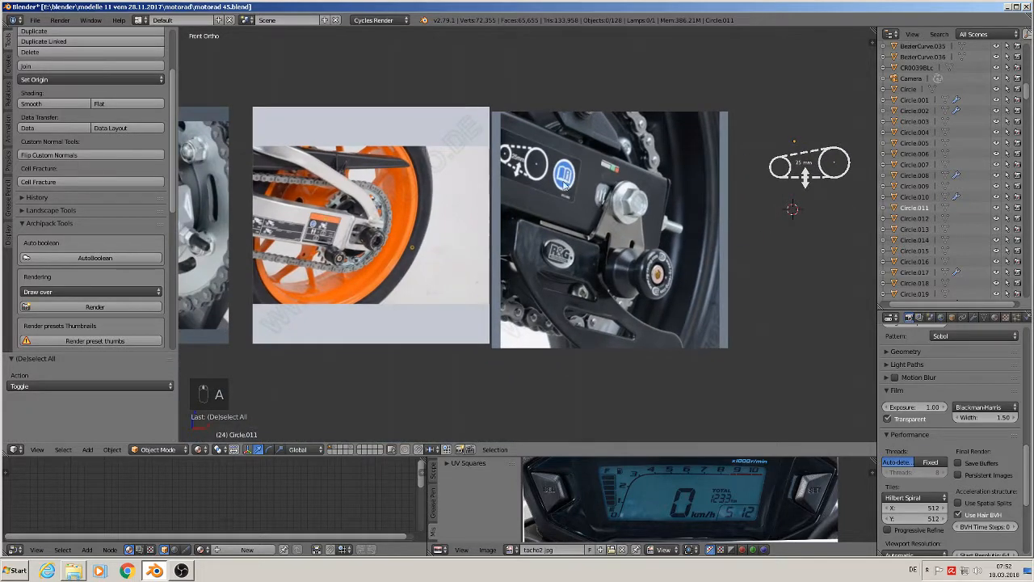
{"action": "left_click", "coordinate": [36, 19]}
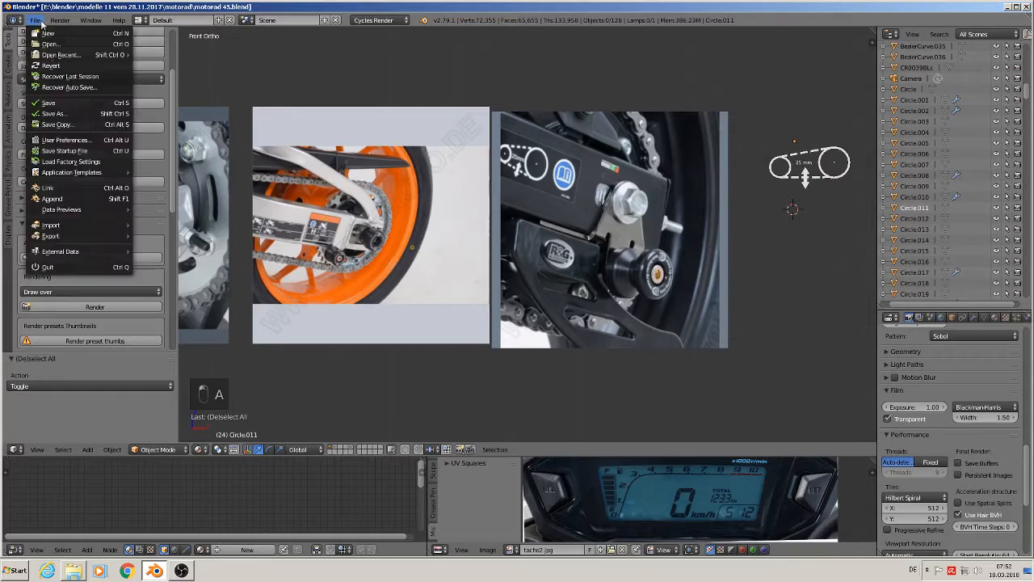
{"action": "left_click", "coordinate": [51, 102]}
Examine the orange-headed warning label on the swingarm in the orange-wheel reference photo, and return to the finished chain slack label.
{"action": "scroll", "coordinate": [360, 260], "scroll_direction": "up", "scroll_amount": 2}
{"action": "scroll", "coordinate": [350, 255], "scroll_direction": "down", "scroll_amount": 3}
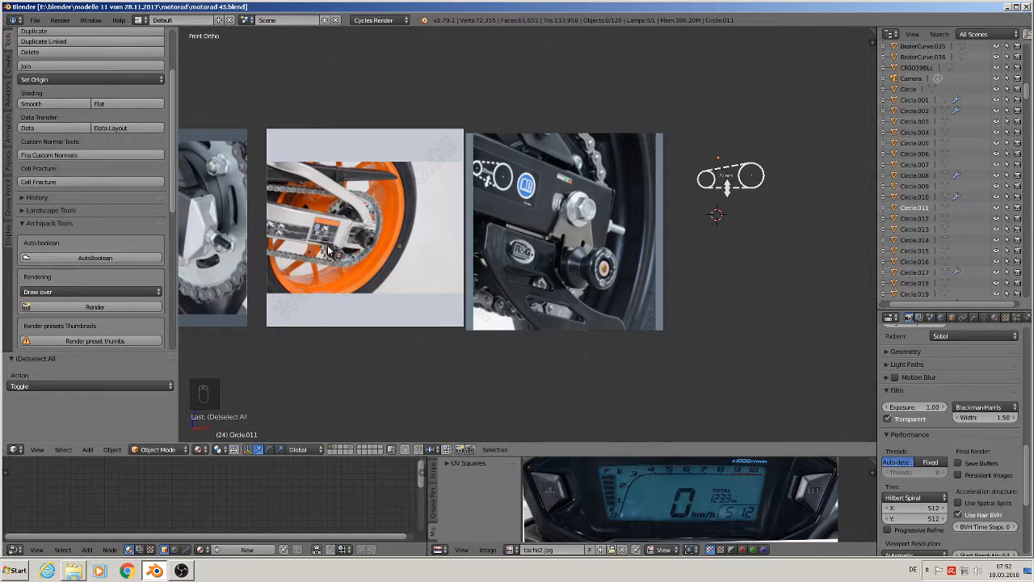
{"action": "scroll", "coordinate": [322, 248], "scroll_direction": "up", "scroll_amount": 8}
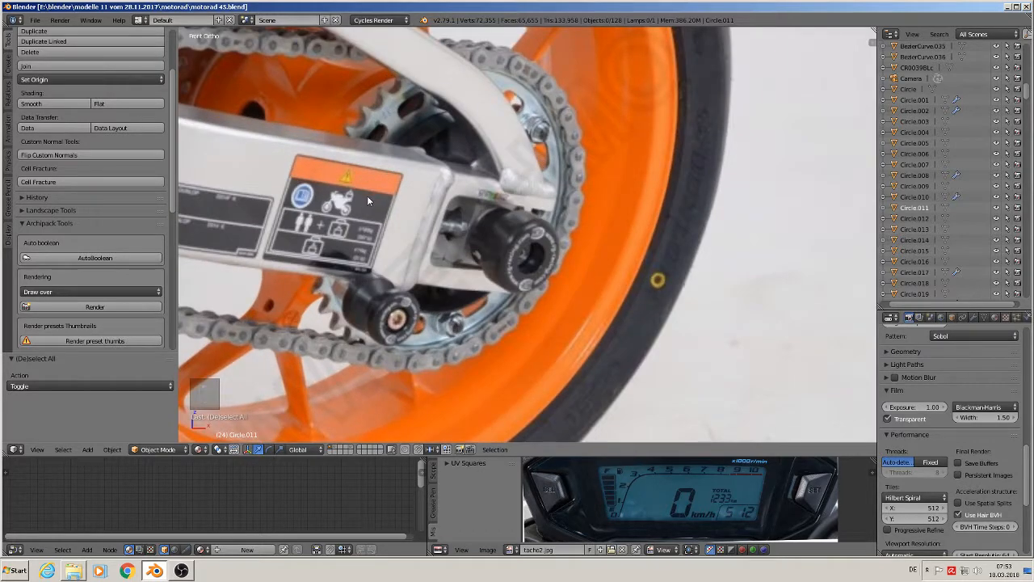
{"action": "middle_click_drag", "start_coordinate": [394, 202], "coordinate": [557, 149], "text": "shift"}
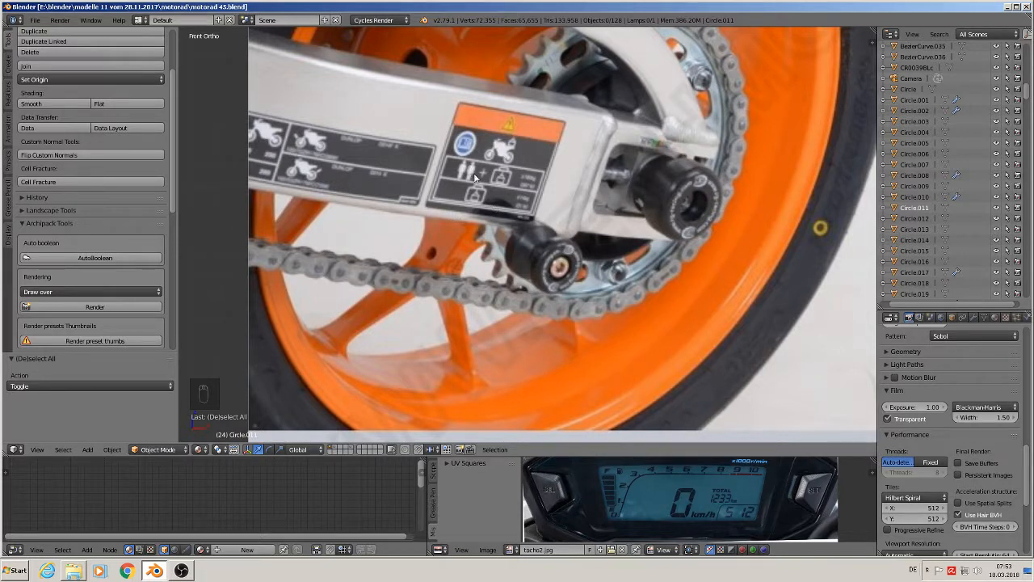
{"action": "scroll", "coordinate": [505, 153], "scroll_direction": "down", "scroll_amount": 6}
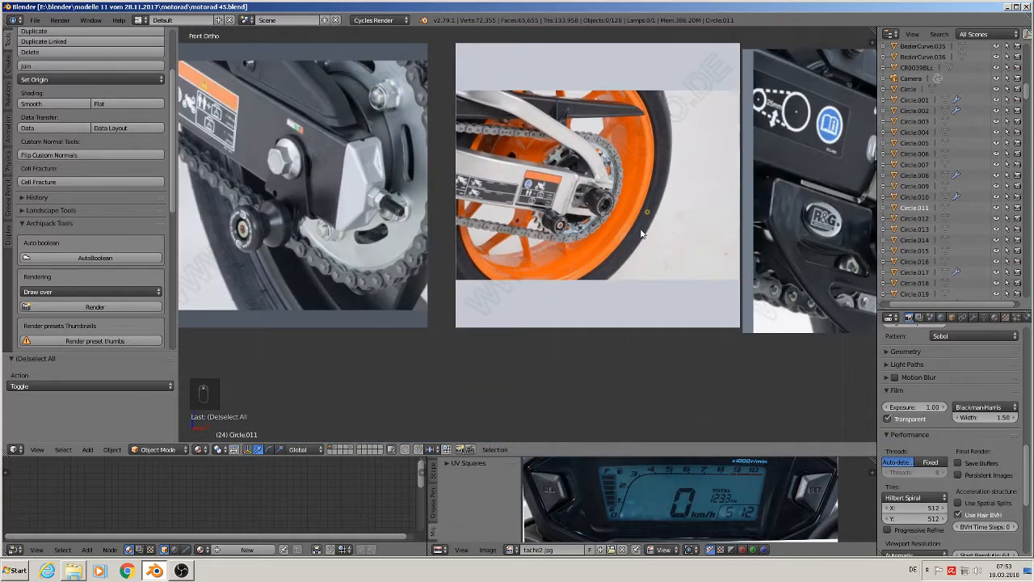
{"action": "middle_click_drag", "start_coordinate": [659, 235], "coordinate": [420, 174], "text": "shift"}
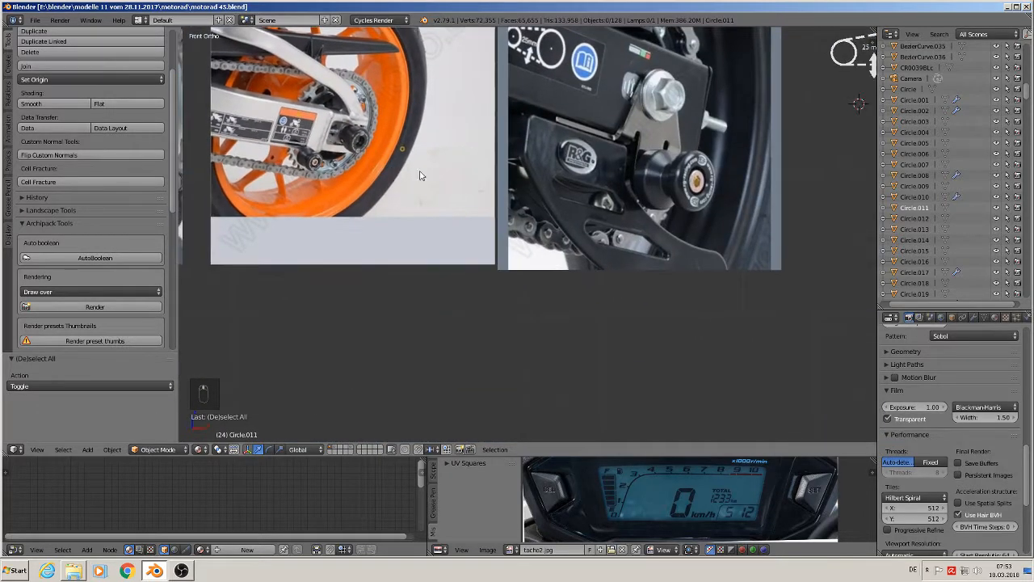
{"action": "middle_click_drag", "start_coordinate": [819, 111], "coordinate": [448, 121], "text": "shift"}
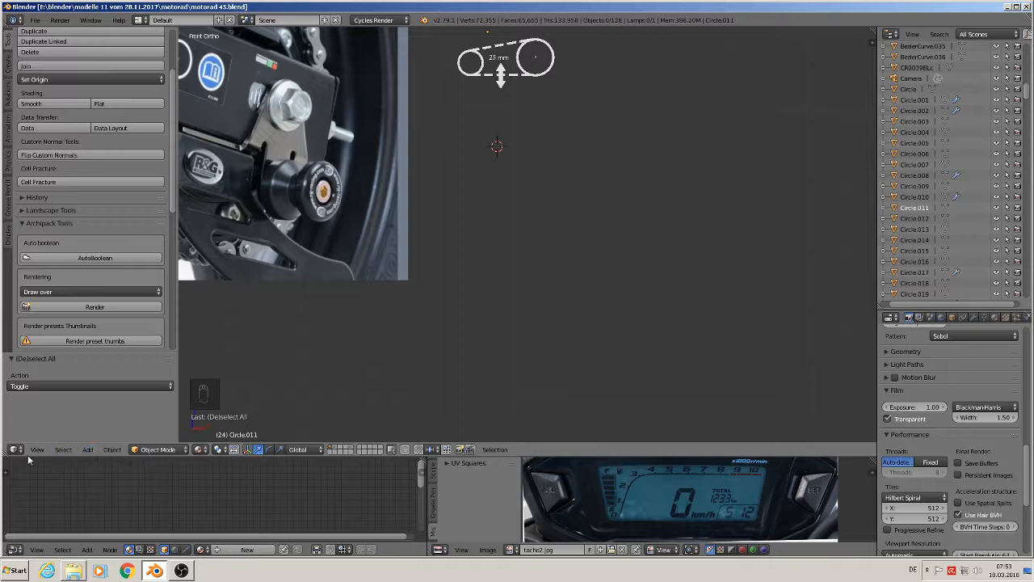
Import mensch_silhouette_20140504_1525030702.png from the textures folder as an image plane below the chain slack label.
{"action": "left_click", "coordinate": [88, 450]}
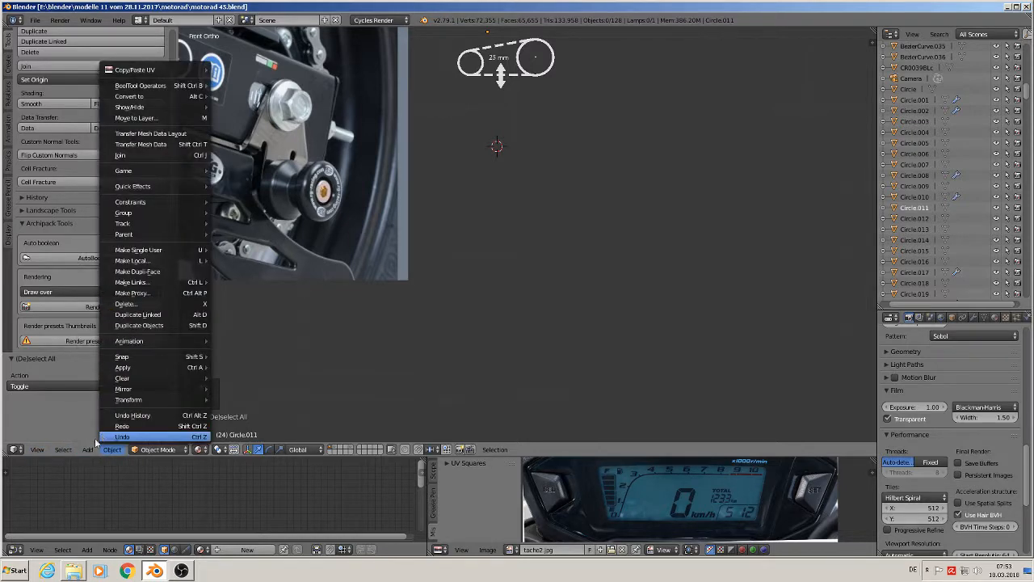
{"action": "mouse_move", "coordinate": [101, 437]}
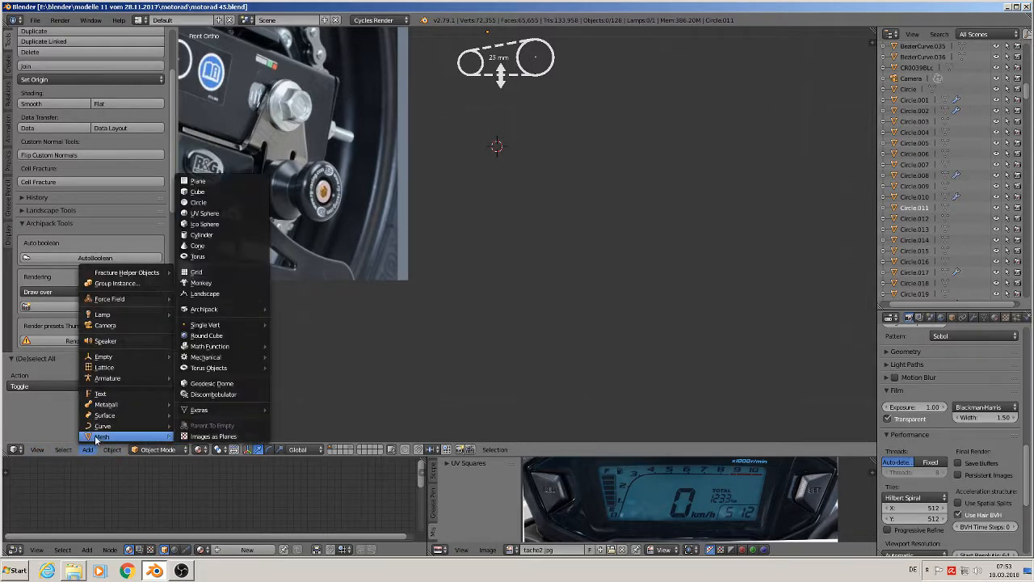
{"action": "left_click", "coordinate": [194, 437]}
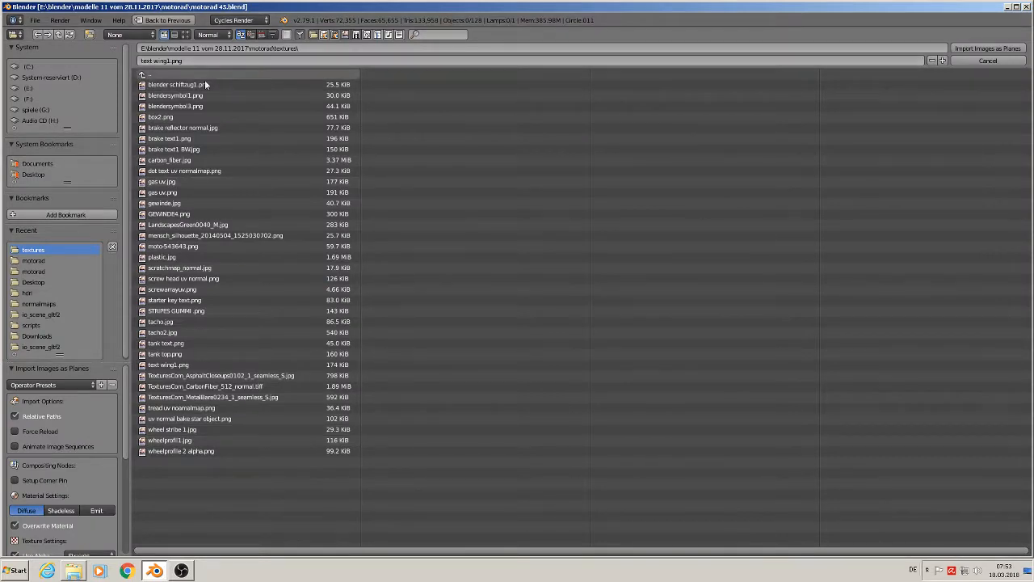
{"action": "left_click", "coordinate": [185, 34]}
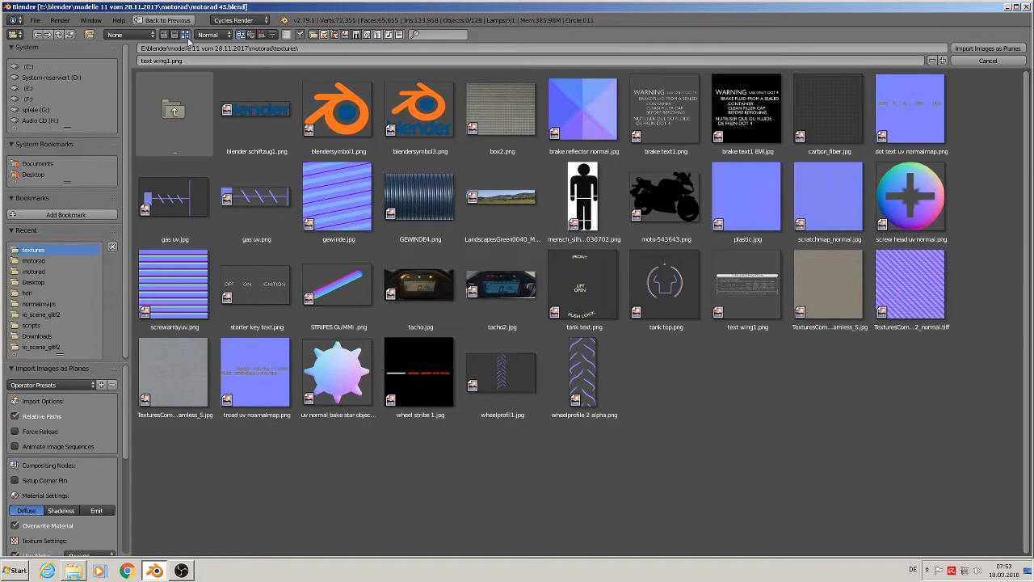
{"action": "double_click", "coordinate": [595, 199]}
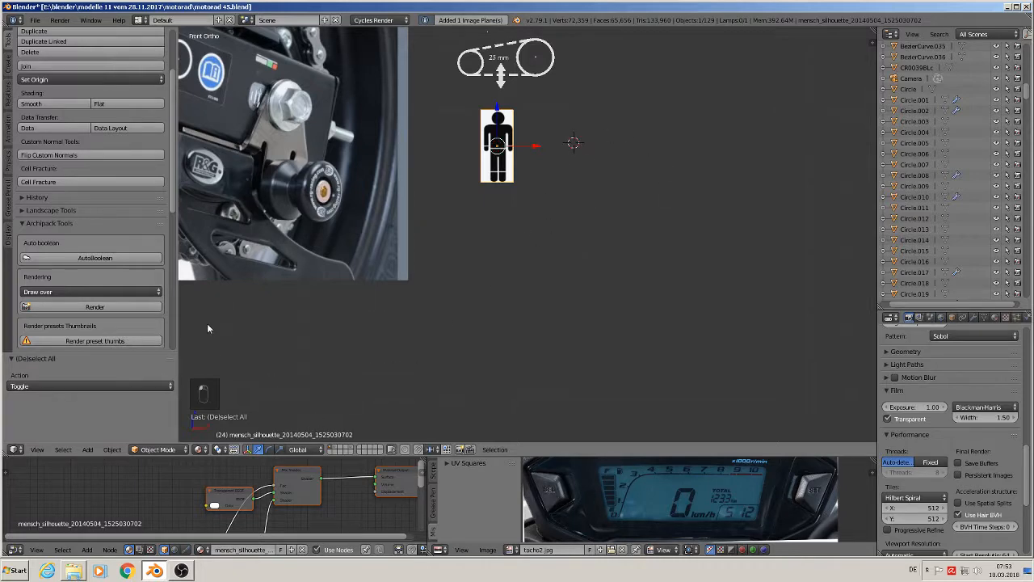
Import moto-543643.png from the textures folder as an image plane beside the human silhouette.
{"action": "left_click", "coordinate": [89, 449]}
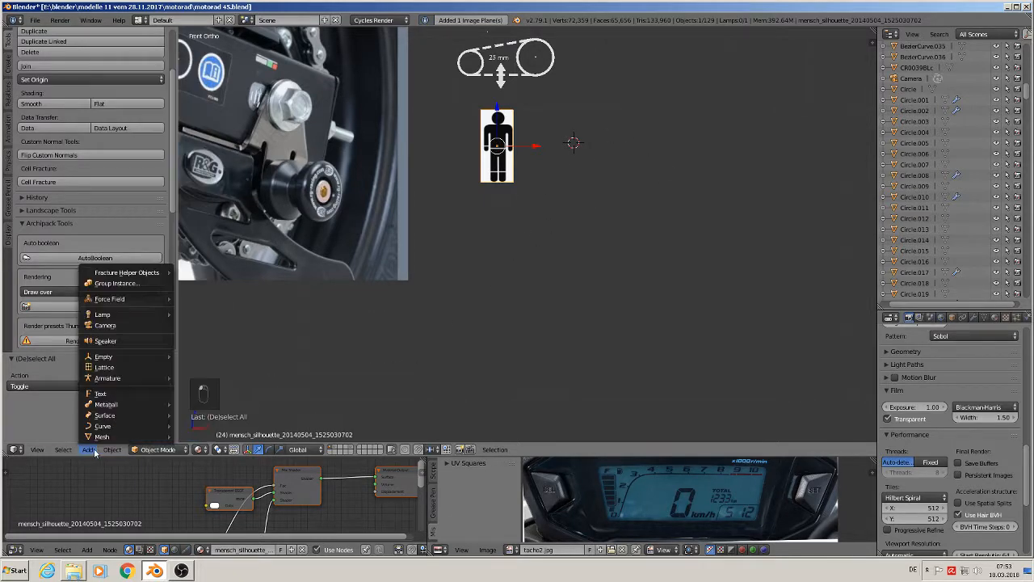
{"action": "mouse_move", "coordinate": [102, 436]}
{"action": "left_click", "coordinate": [217, 436]}
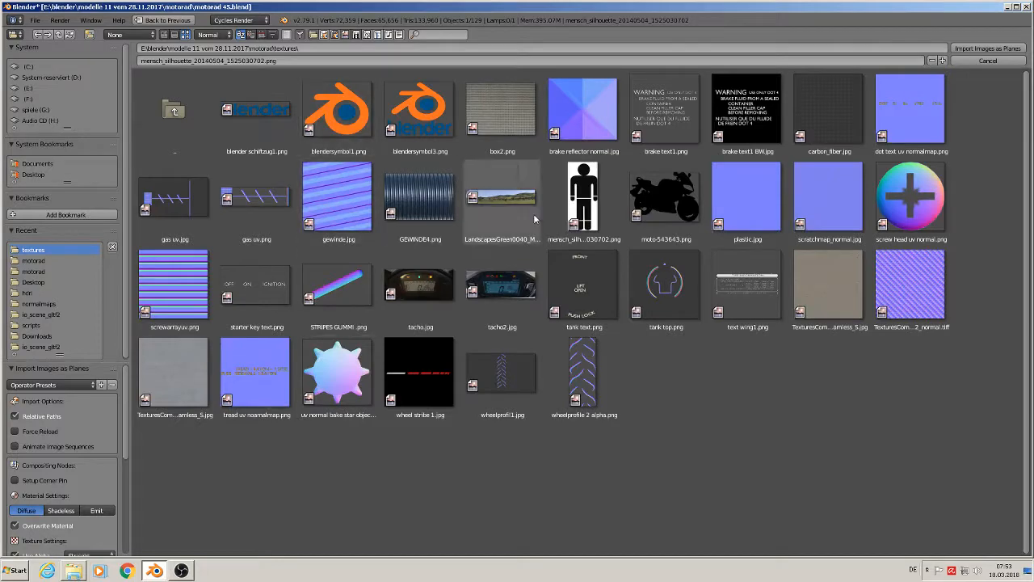
{"action": "double_click", "coordinate": [680, 194]}
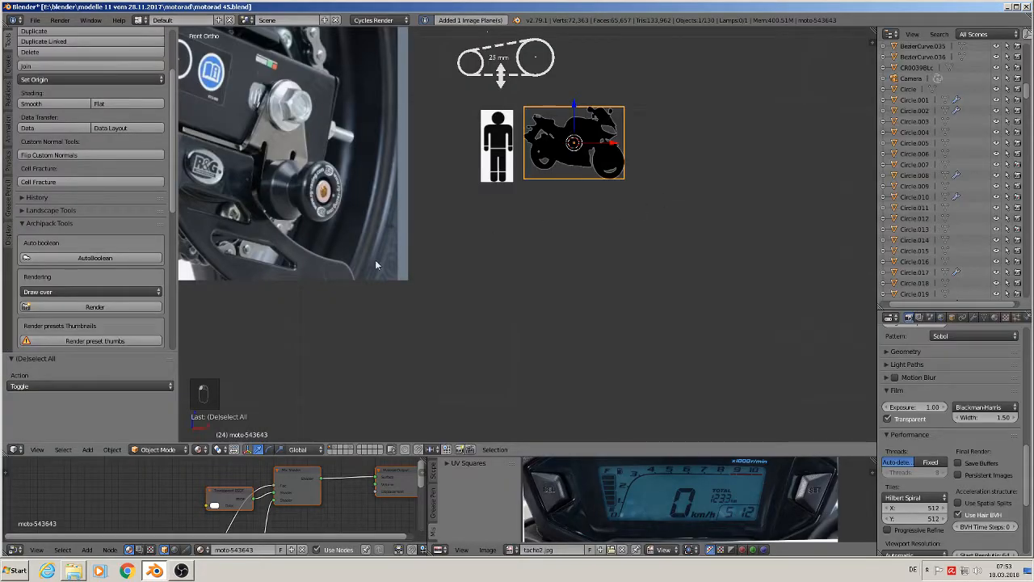
Enlarge the node editor and spread out the motorcycle material's Image Texture and Transparent BSDF nodes.
{"action": "middle_click_drag", "start_coordinate": [375, 259], "coordinate": [272, 299], "text": "shift"}
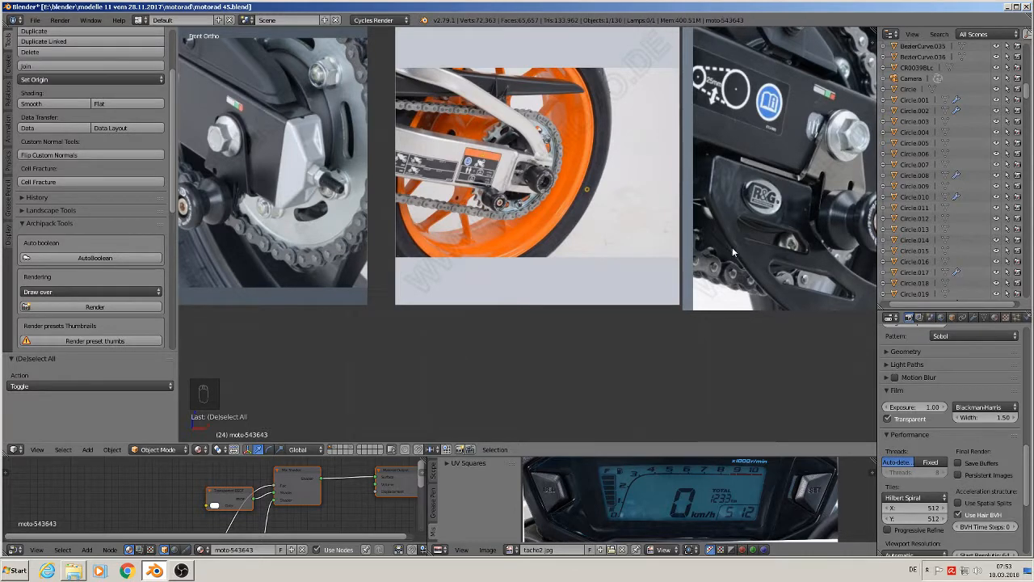
{"action": "middle_click_drag", "start_coordinate": [639, 250], "coordinate": [234, 284], "text": "shift"}
{"action": "middle_click_drag", "start_coordinate": [478, 252], "coordinate": [330, 276], "text": "shift"}
{"action": "scroll", "coordinate": [512, 265], "scroll_direction": "up", "scroll_amount": 3}
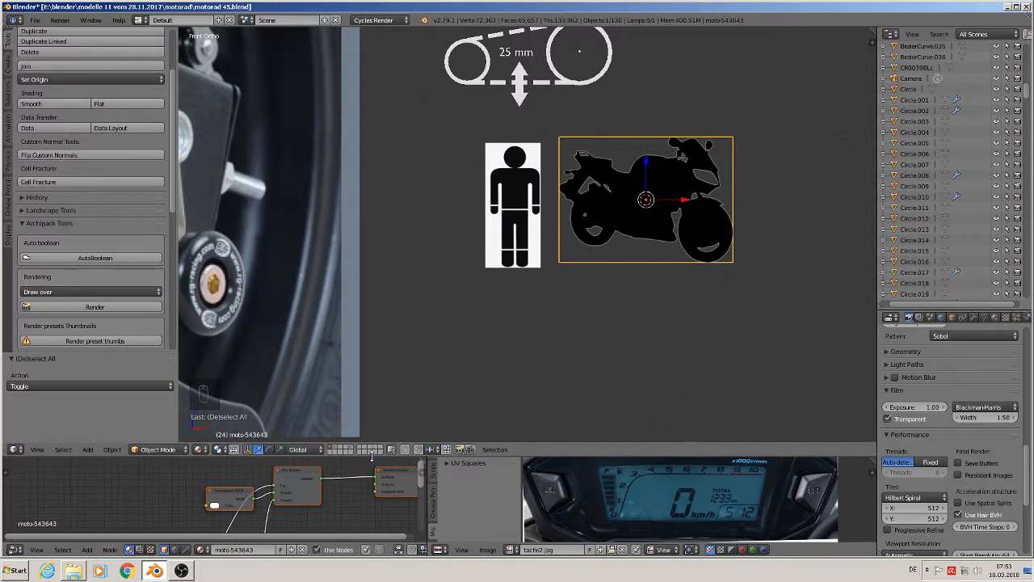
{"action": "left_click_drag", "start_coordinate": [373, 457], "coordinate": [355, 228]}
{"action": "scroll", "coordinate": [323, 344], "scroll_direction": "up", "scroll_amount": 6}
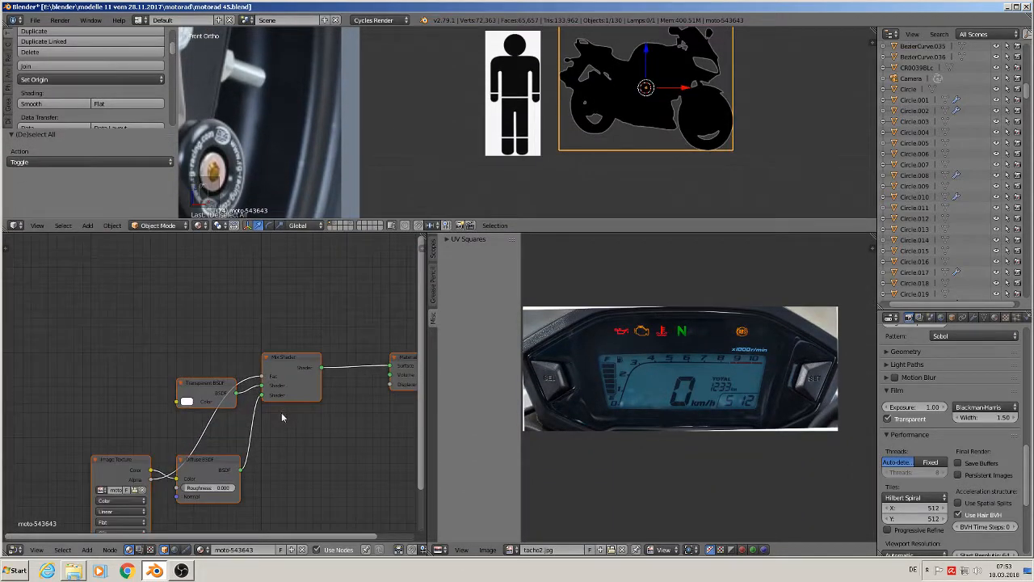
{"action": "middle_click_drag", "start_coordinate": [259, 439], "coordinate": [285, 358]}
{"action": "left_click_drag", "start_coordinate": [97, 398], "coordinate": [54, 265]}
{"action": "left_click", "coordinate": [206, 308]}
{"action": "left_click_drag", "start_coordinate": [207, 313], "coordinate": [203, 330]}
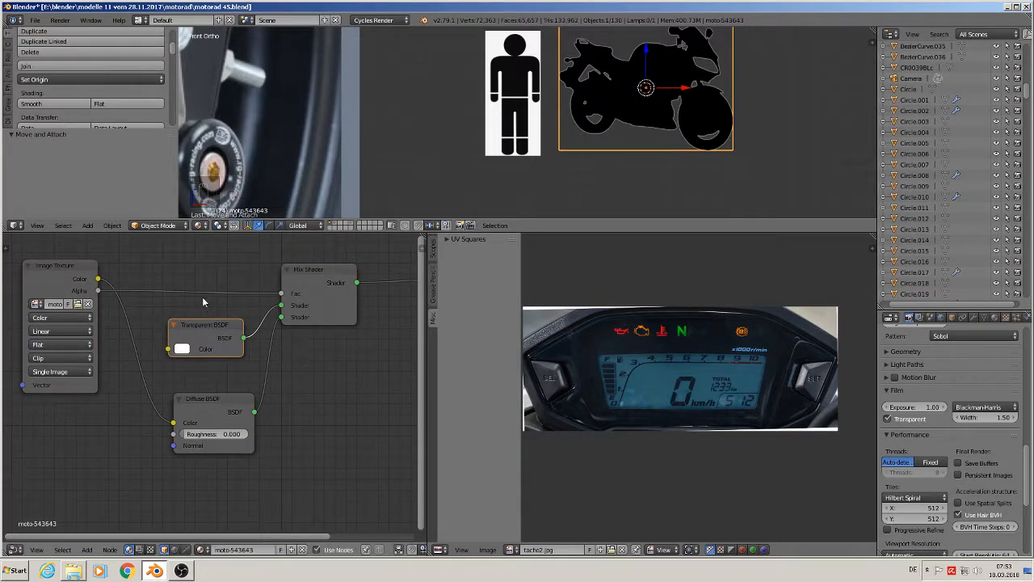
Try inserting a second Diffuse BSDF on the link between the motorcycle image's alpha output and the Mix Shader factor.
{"action": "left_click", "coordinate": [86, 549]}
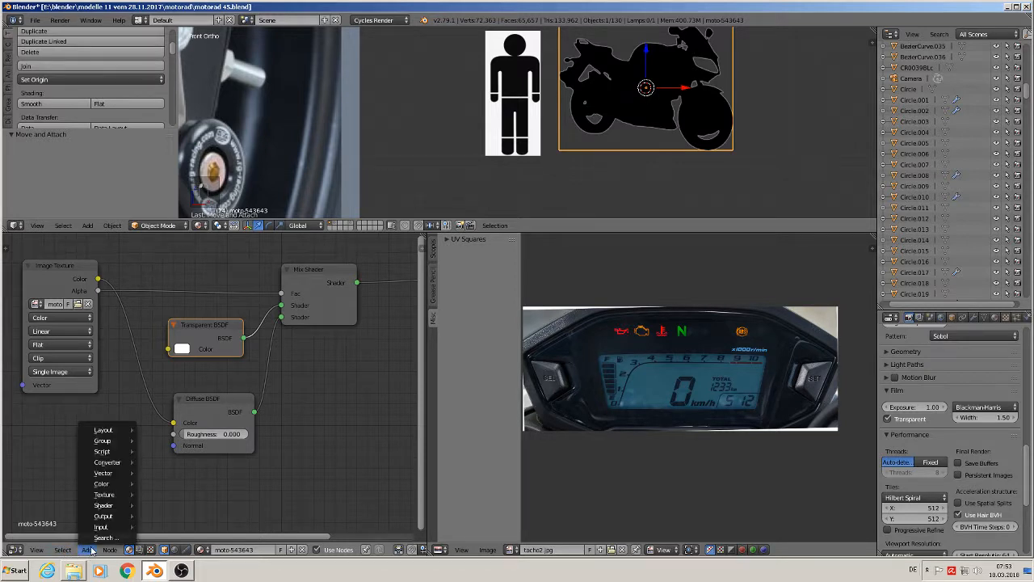
{"action": "mouse_move", "coordinate": [103, 484]}
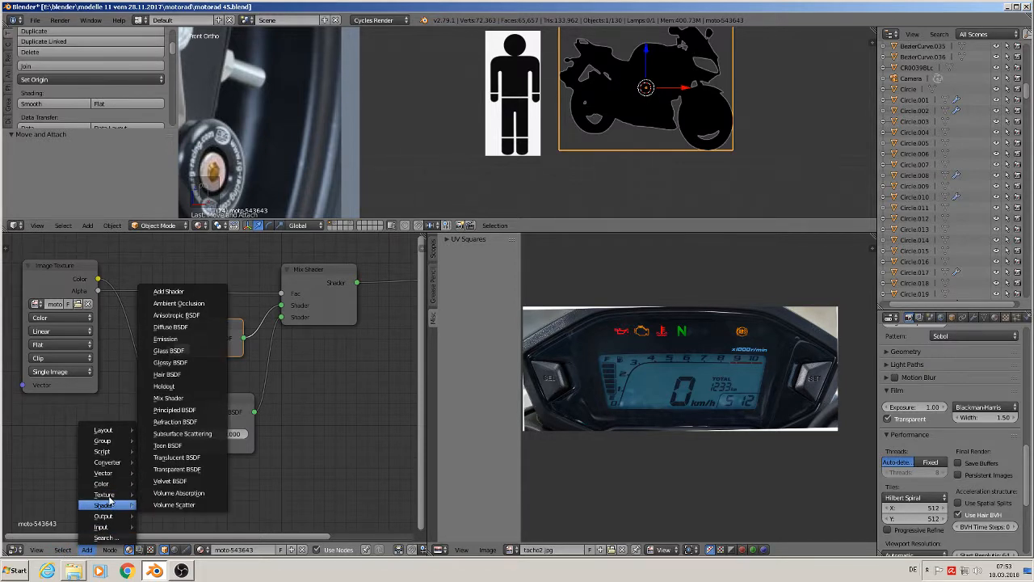
{"action": "mouse_move", "coordinate": [105, 506]}
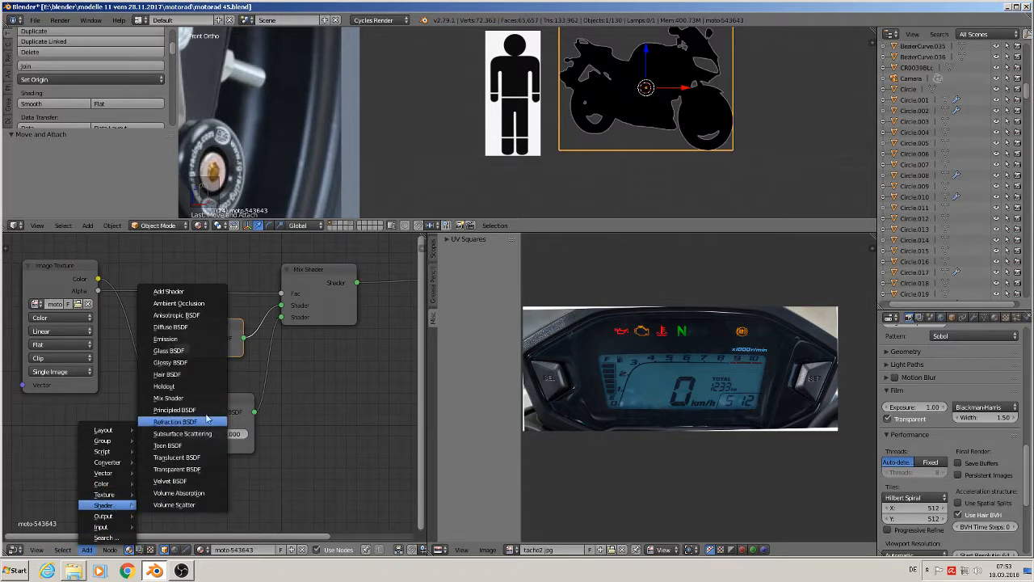
{"action": "left_click", "coordinate": [173, 339]}
{"action": "left_click", "coordinate": [170, 280]}
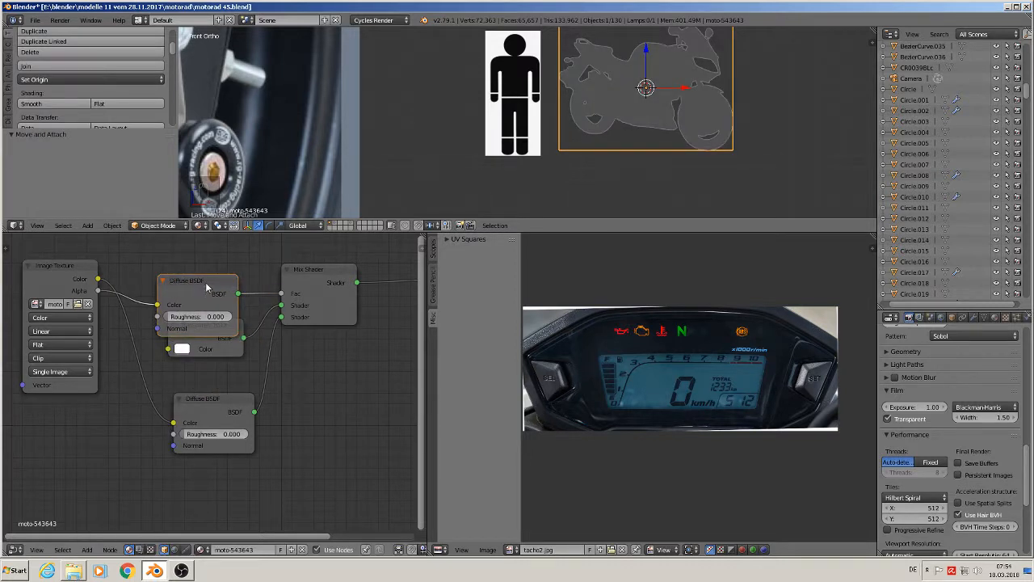
{"action": "left_click_drag", "start_coordinate": [204, 291], "coordinate": [207, 252]}
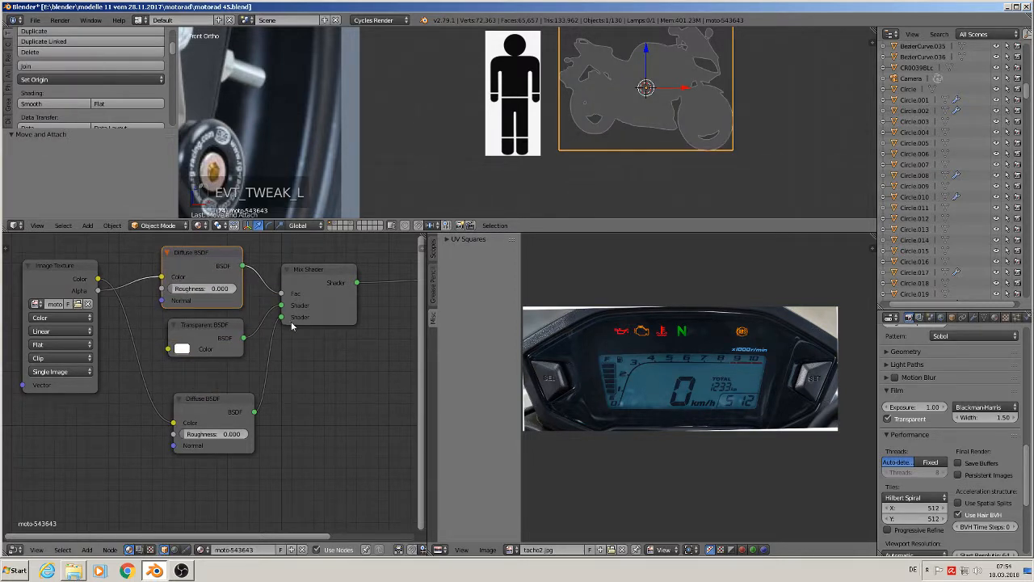
Swap the Transparent BSDF to the Mix Shader's second shader input and delete the extra Diffuse BSDF with its factor link.
{"action": "left_click_drag", "start_coordinate": [291, 321], "coordinate": [281, 305]}
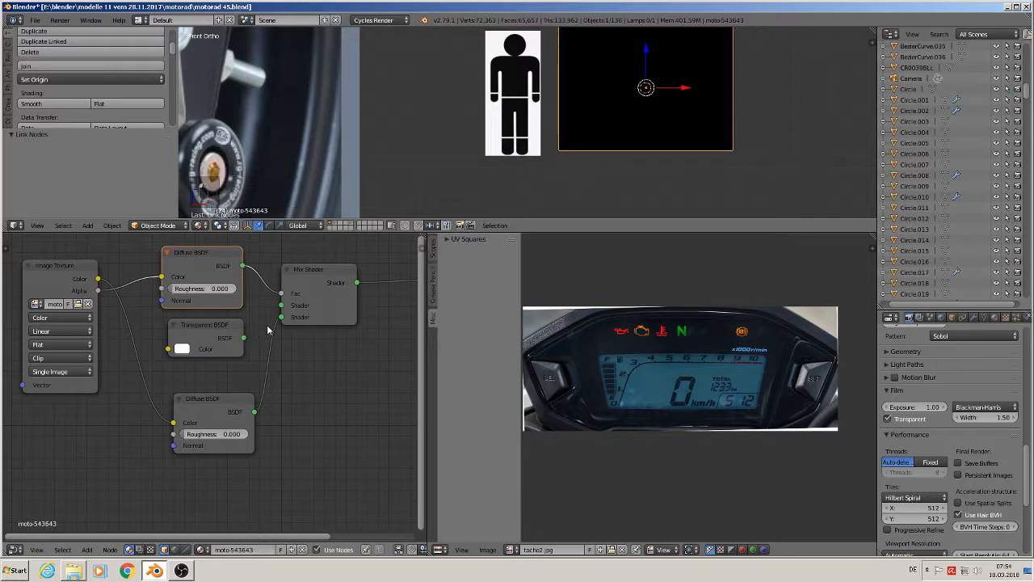
{"action": "left_click_drag", "start_coordinate": [243, 337], "coordinate": [282, 319]}
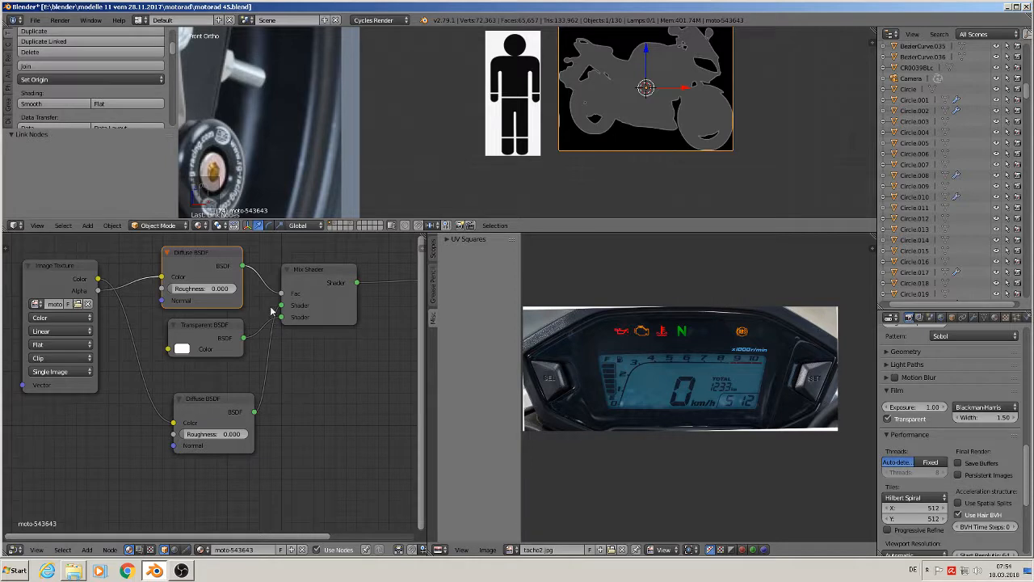
{"action": "left_click_drag", "start_coordinate": [280, 293], "coordinate": [248, 289]}
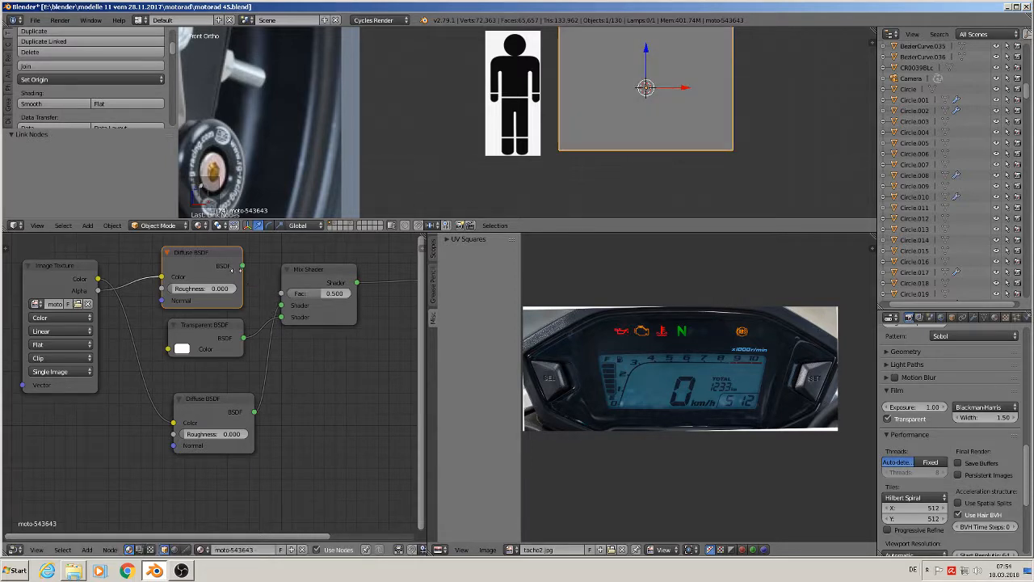
{"action": "key", "text": "x"}
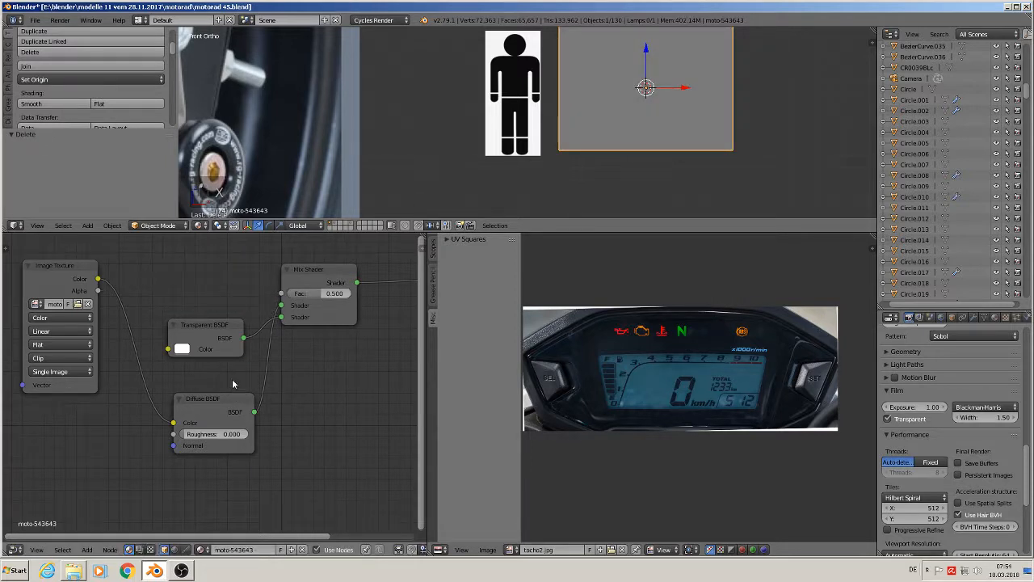
Place the Diffuse BSDF above the Transparent BSDF and reroute the image colour link from the diffuse colour to the Mix Shader factor.
{"action": "left_click_drag", "start_coordinate": [235, 412], "coordinate": [208, 281]}
{"action": "left_click_drag", "start_coordinate": [227, 328], "coordinate": [209, 368]}
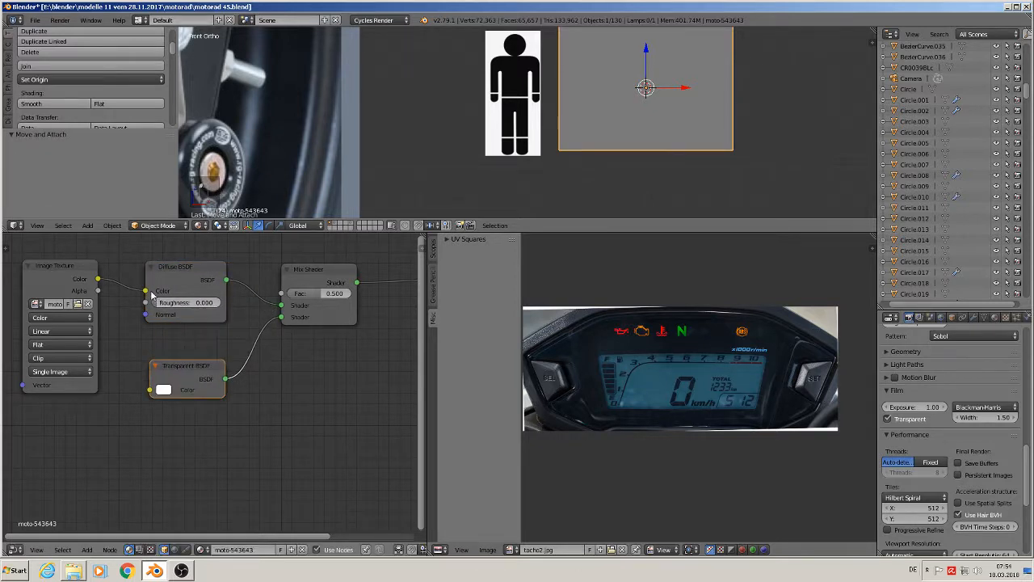
{"action": "left_click_drag", "start_coordinate": [145, 291], "coordinate": [281, 294]}
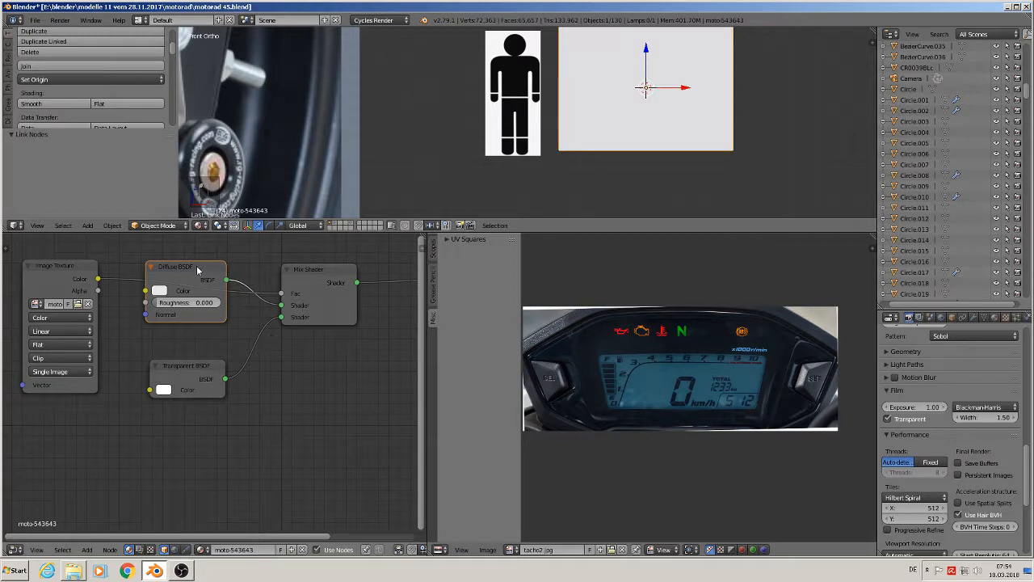
{"action": "left_click_drag", "start_coordinate": [199, 271], "coordinate": [198, 307]}
{"action": "mouse_move", "coordinate": [194, 369]}
{"action": "left_mouse_down"}
{"action": "mouse_move", "coordinate": [194, 396]}
{"action": "mouse_move", "coordinate": [193, 386]}
{"action": "left_mouse_up"}
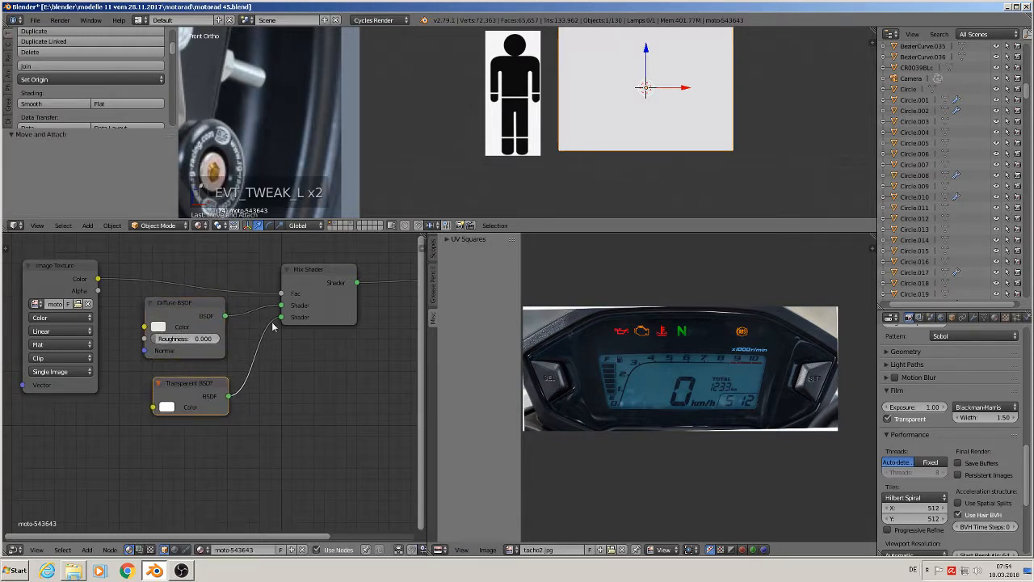
Swap the Mix Shader's shader inputs to put Transparent BSDF first, and drive its factor with the motorcycle image's alpha.
{"action": "left_click_drag", "start_coordinate": [281, 318], "coordinate": [284, 303]}
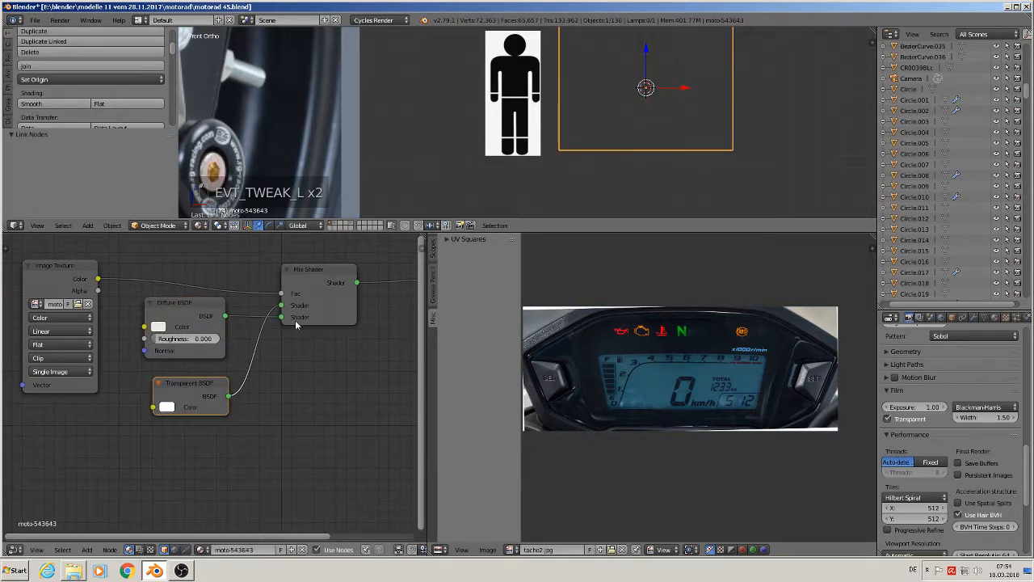
{"action": "middle_click_drag", "start_coordinate": [296, 357], "coordinate": [299, 392]}
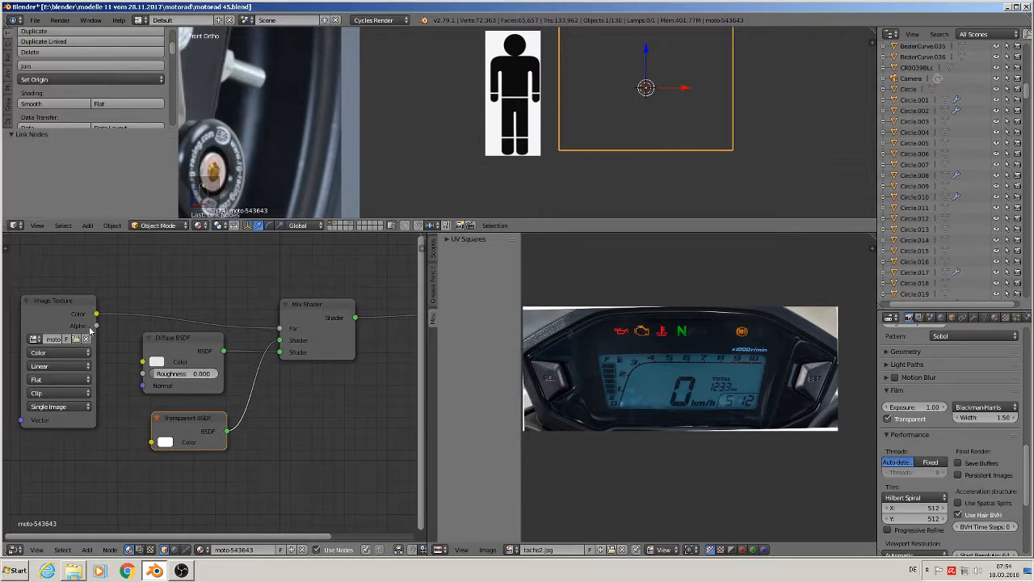
{"action": "left_click_drag", "start_coordinate": [97, 326], "coordinate": [289, 333]}
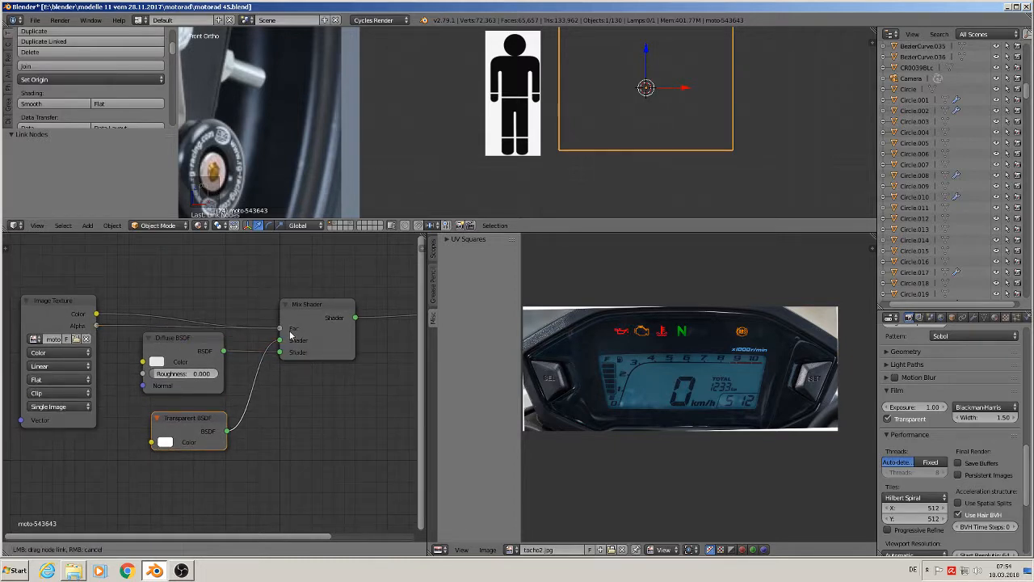
{"action": "left_click_drag", "start_coordinate": [291, 333], "coordinate": [290, 334]}
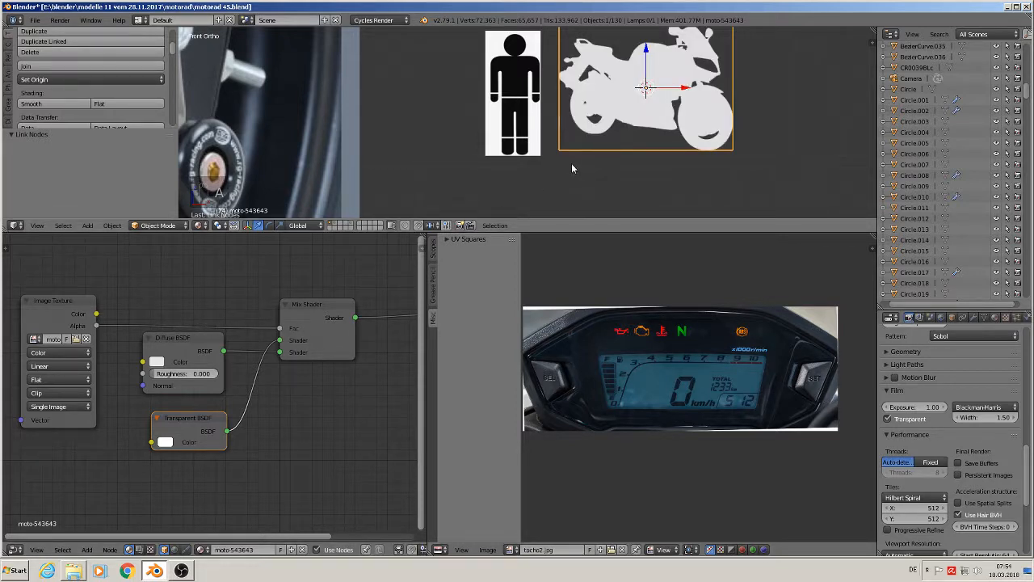
Select the human silhouette plane and spread out its Image Texture and Transparent BSDF nodes beside the Mix Shader.
{"action": "scroll", "coordinate": [558, 174], "scroll_direction": "down", "scroll_amount": 2}
{"action": "right_click", "coordinate": [505, 113]}
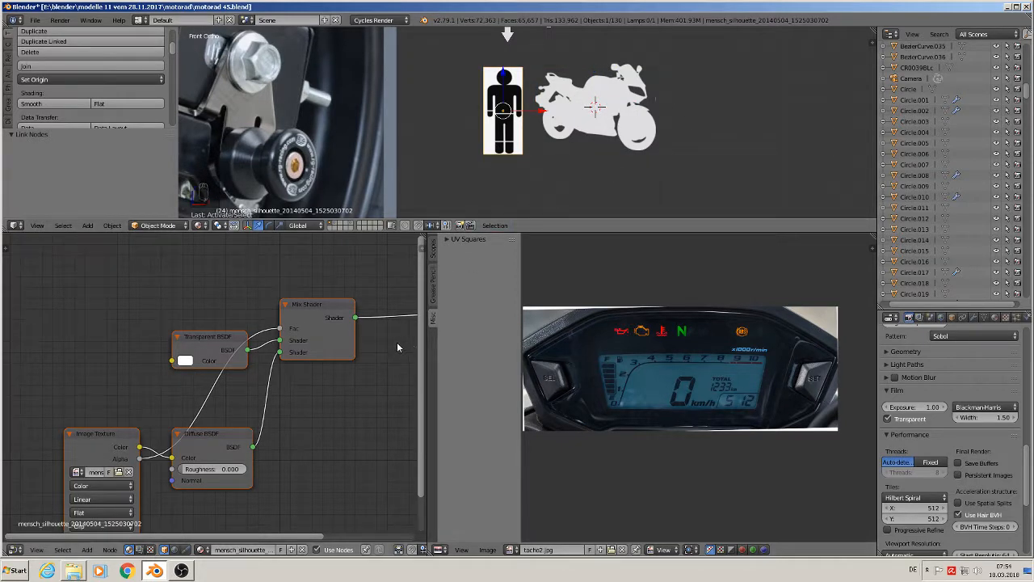
{"action": "middle_click_drag", "start_coordinate": [397, 342], "coordinate": [317, 333]}
{"action": "middle_click_drag", "start_coordinate": [312, 408], "coordinate": [319, 370]}
{"action": "scroll", "coordinate": [352, 355], "scroll_direction": "down", "scroll_amount": 1}
{"action": "scroll", "coordinate": [318, 372], "scroll_direction": "down", "scroll_amount": 1}
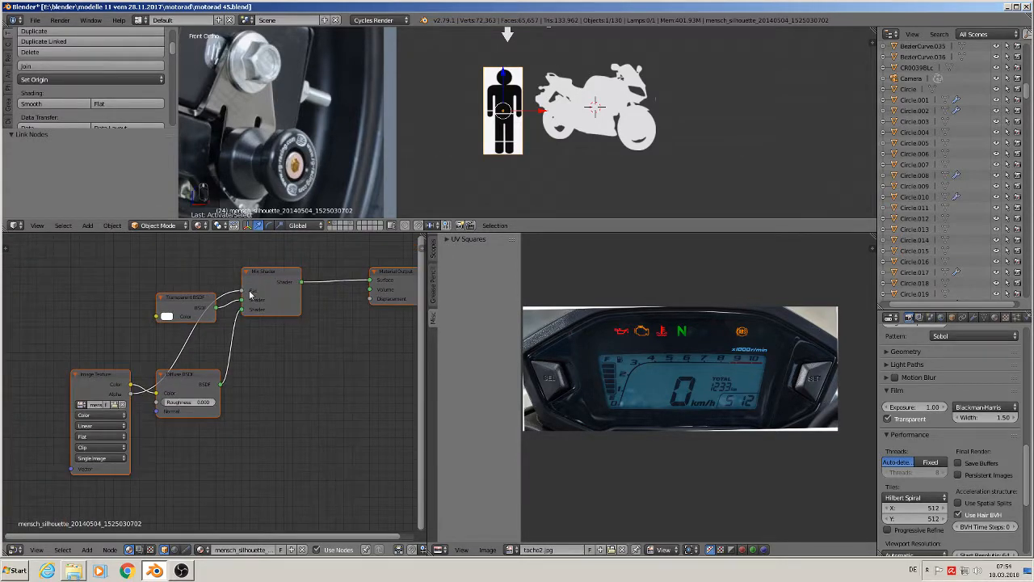
{"action": "left_click_drag", "start_coordinate": [115, 376], "coordinate": [71, 270]}
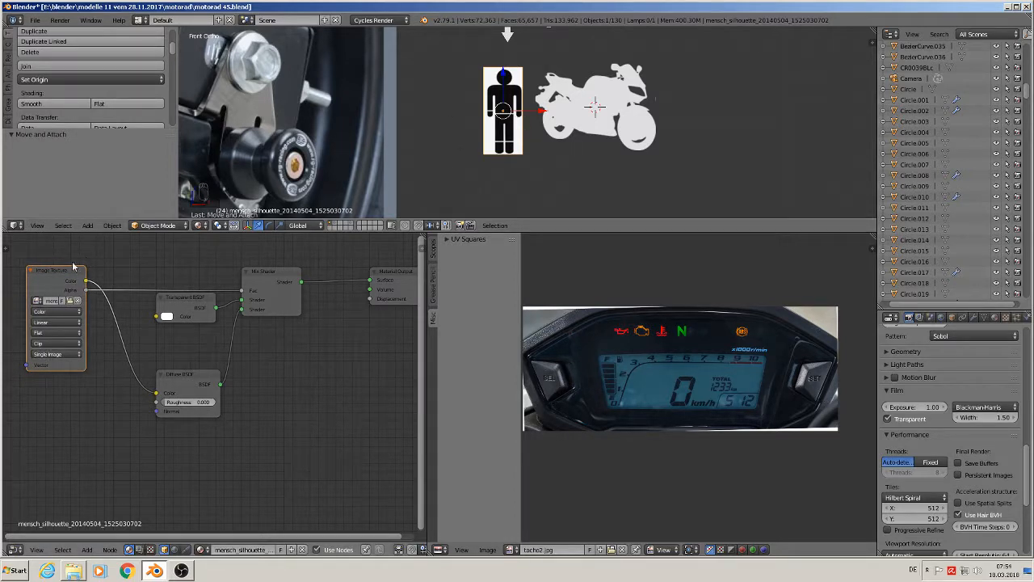
{"action": "left_click_drag", "start_coordinate": [68, 271], "coordinate": [68, 244]}
{"action": "left_click_drag", "start_coordinate": [184, 297], "coordinate": [186, 326]}
Try an Invert node on the link between the silhouette image's alpha output and the Mix Shader factor, and delete it.
{"action": "left_click", "coordinate": [86, 550]}
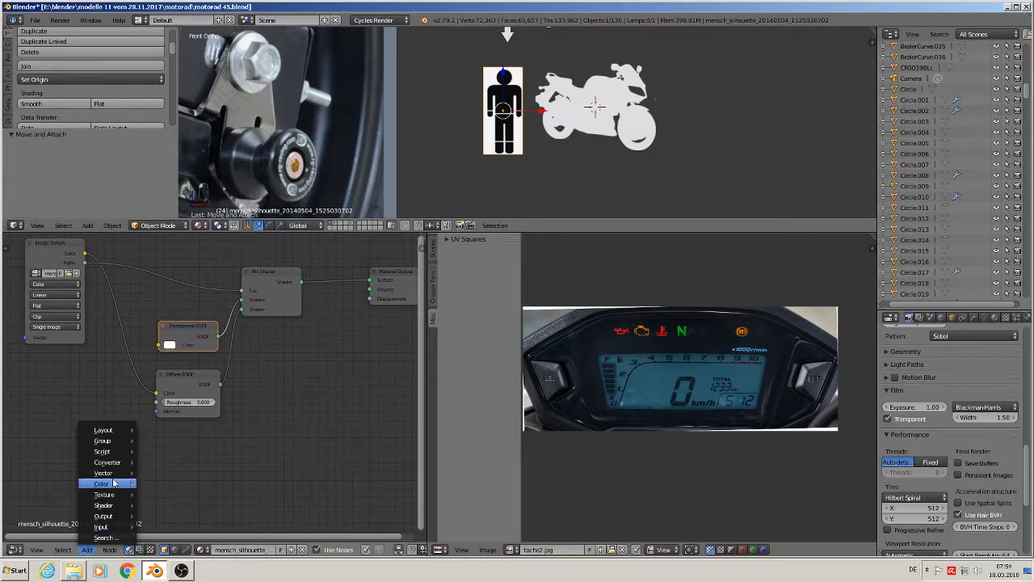
{"action": "mouse_move", "coordinate": [113, 483]}
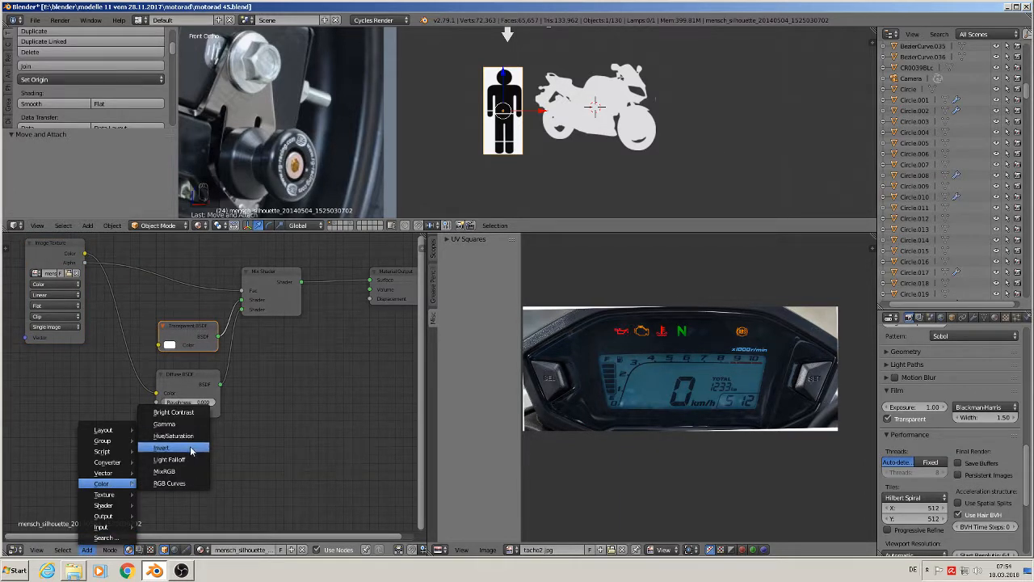
{"action": "left_click", "coordinate": [160, 448]}
{"action": "left_click", "coordinate": [136, 257]}
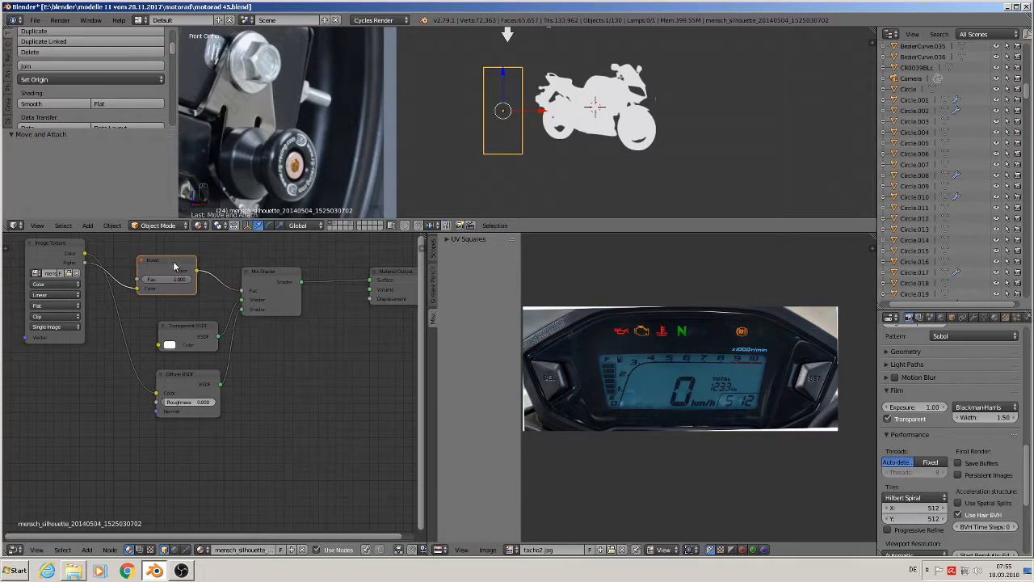
{"action": "key", "text": "x"}
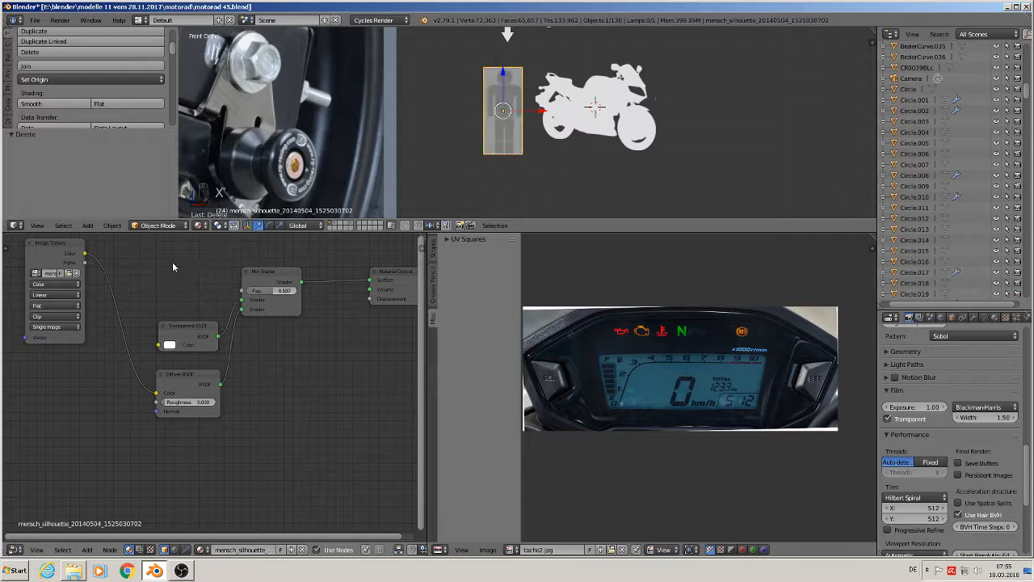
Unlink the silhouette image from the Diffuse BSDF colour and drive the Mix Shader factor with the image's colour output.
{"action": "left_click_drag", "start_coordinate": [84, 268], "coordinate": [274, 281]}
{"action": "scroll", "coordinate": [119, 333], "scroll_direction": "up", "scroll_amount": 1}
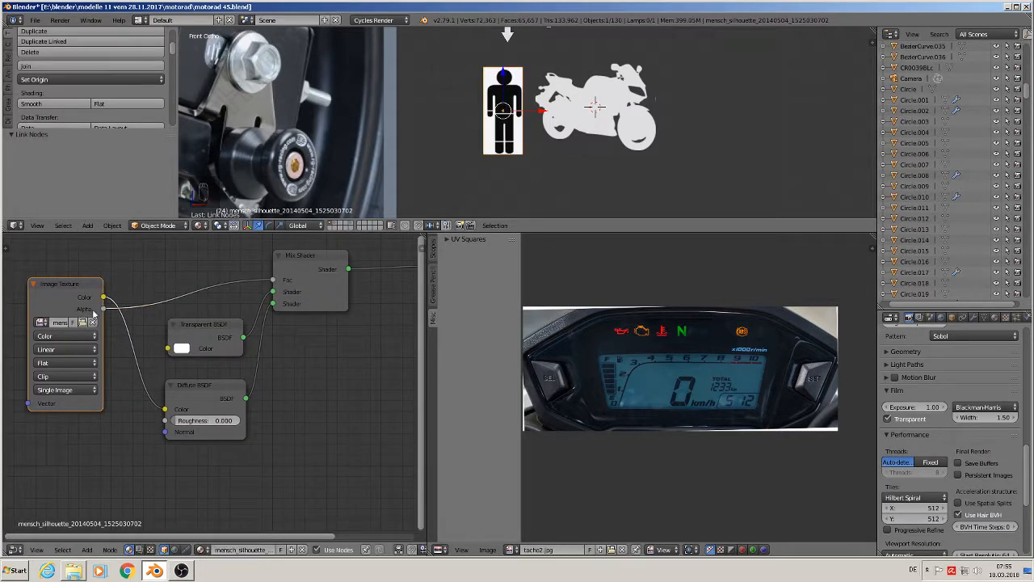
{"action": "left_click_drag", "start_coordinate": [105, 309], "coordinate": [267, 304]}
{"action": "left_click_drag", "start_coordinate": [164, 409], "coordinate": [165, 362]}
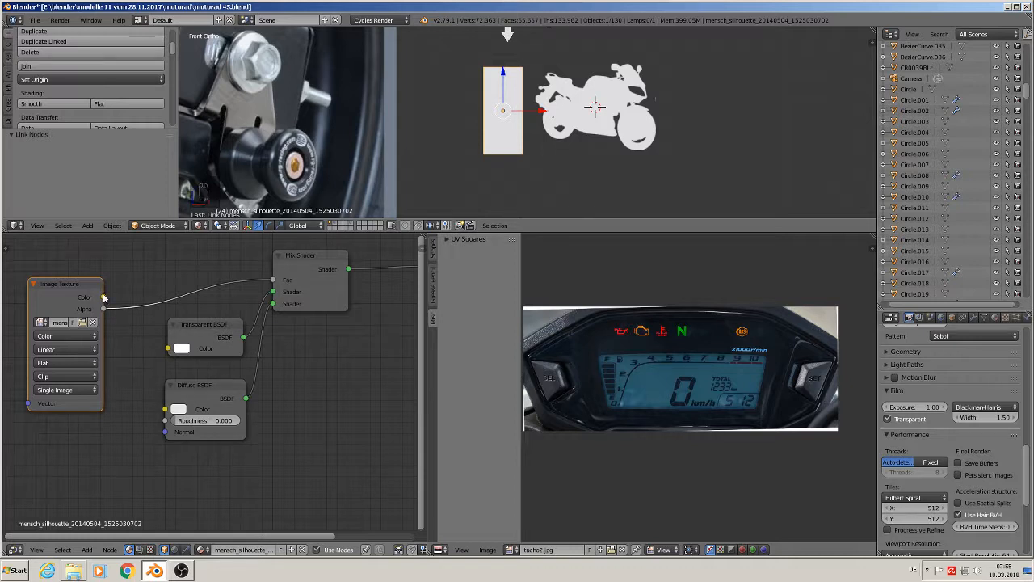
{"action": "left_click_drag", "start_coordinate": [102, 298], "coordinate": [282, 283]}
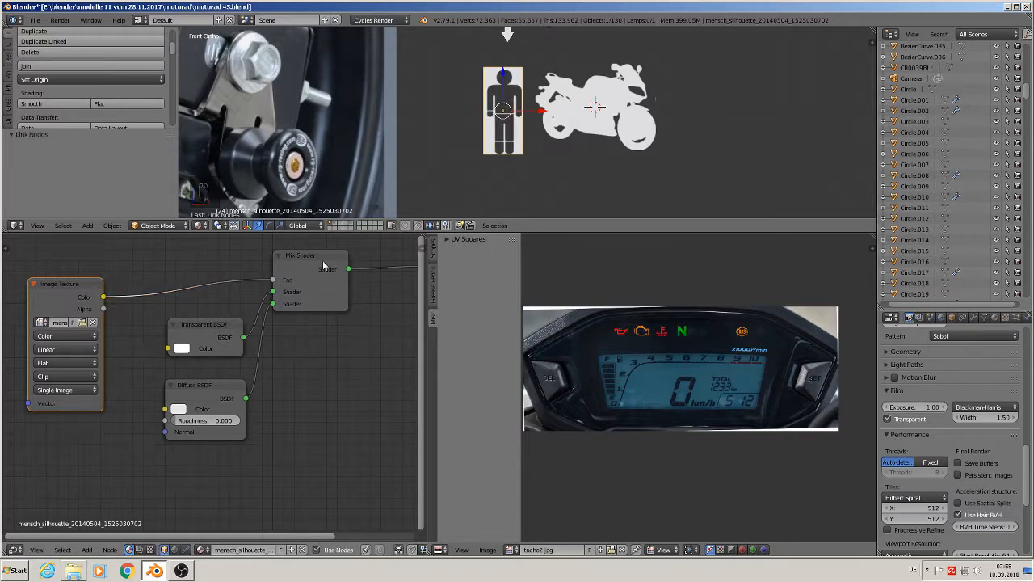
Swap the two shader inputs of the silhouette's Mix Shader and deselect all objects.
{"action": "scroll", "coordinate": [575, 110], "scroll_direction": "up", "scroll_amount": 3}
{"action": "scroll", "coordinate": [576, 110], "scroll_direction": "up", "scroll_amount": 2}
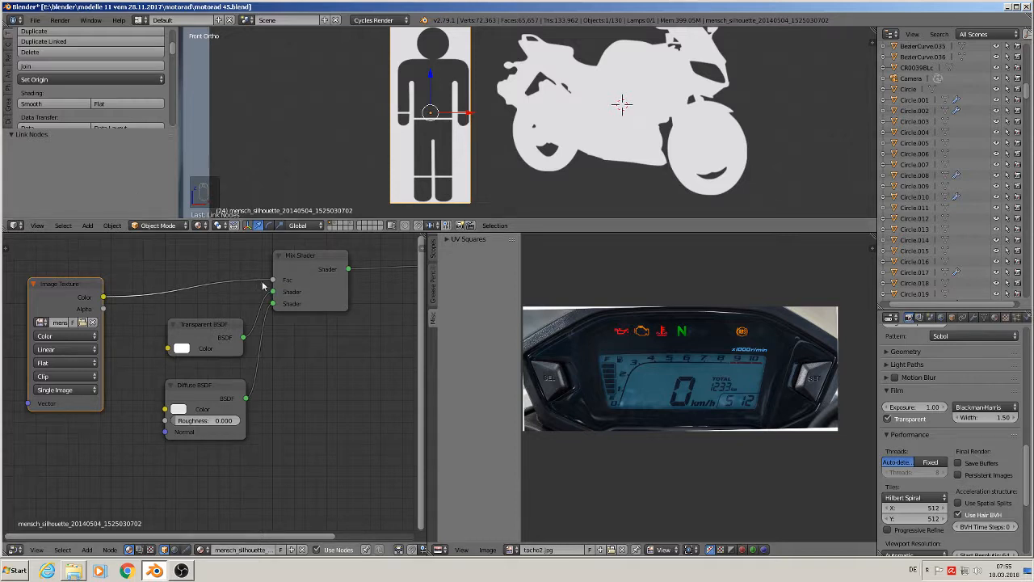
{"action": "left_click_drag", "start_coordinate": [275, 292], "coordinate": [275, 305]}
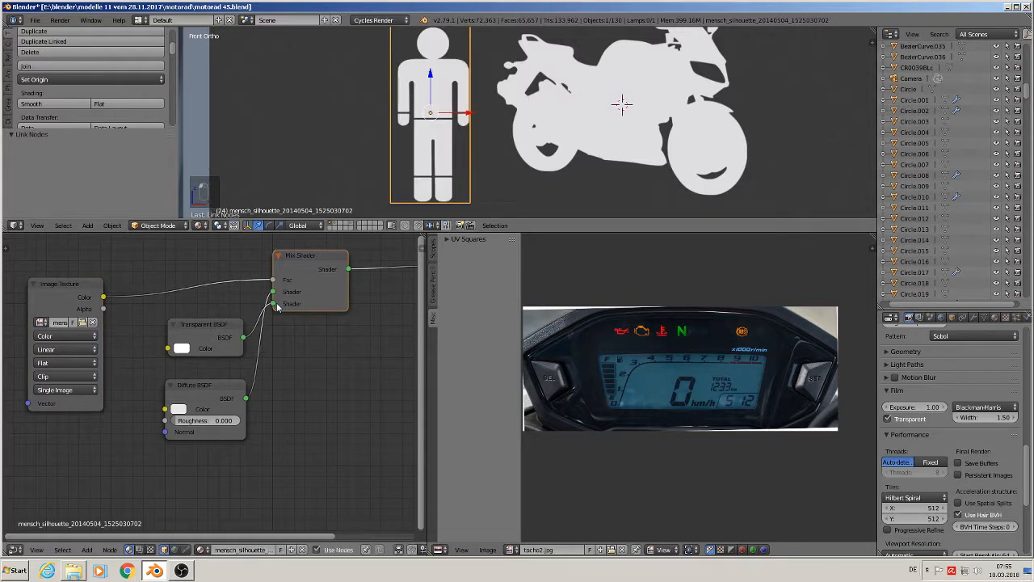
{"action": "scroll", "coordinate": [482, 142], "scroll_direction": "down", "scroll_amount": 2}
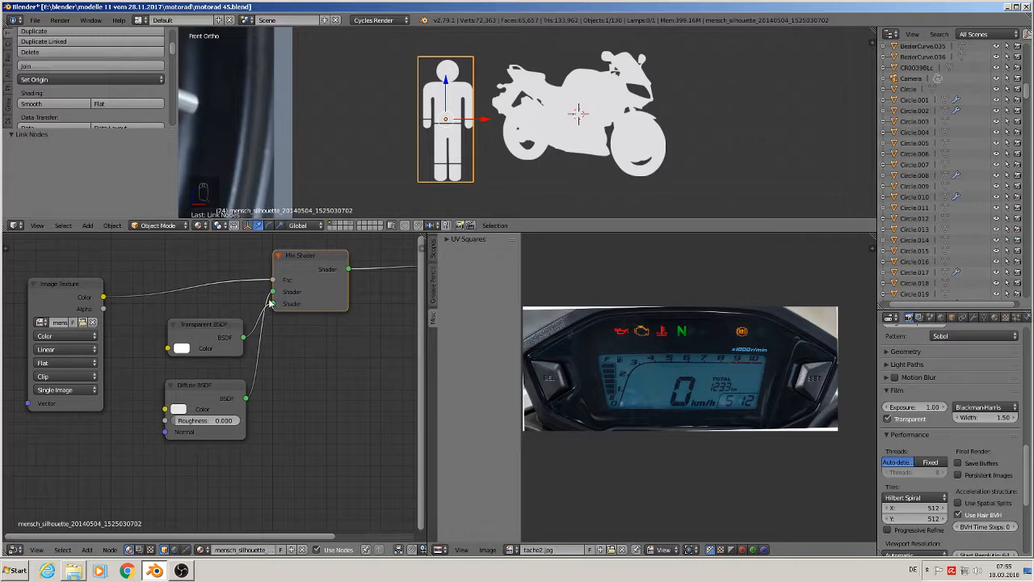
{"action": "scroll", "coordinate": [501, 162], "scroll_direction": "down", "scroll_amount": 3}
{"action": "key", "text": "a"}
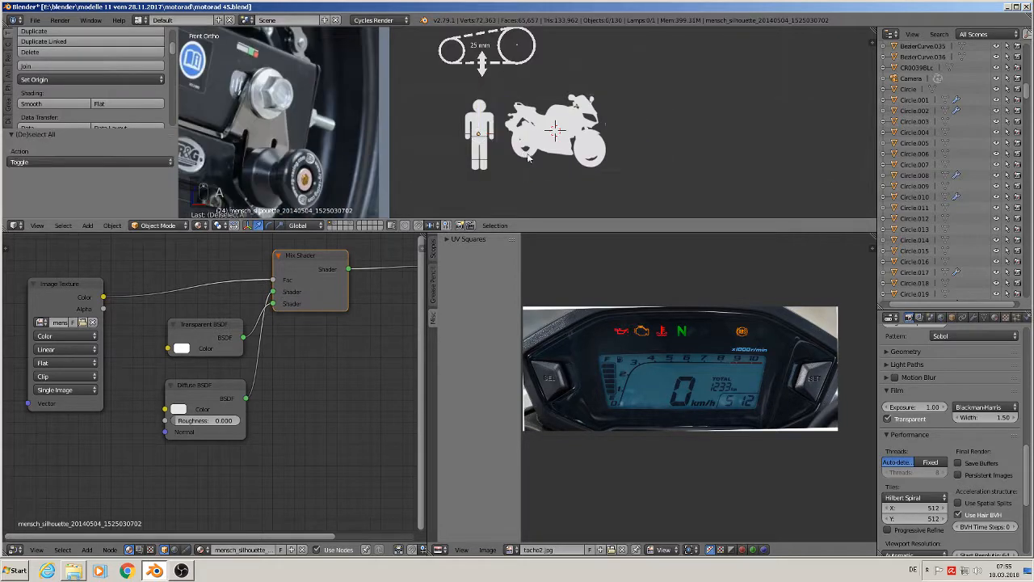
Enlarge the 3D viewport over the node and image editors and save the file.
{"action": "scroll", "coordinate": [529, 159], "scroll_direction": "down", "scroll_amount": 3}
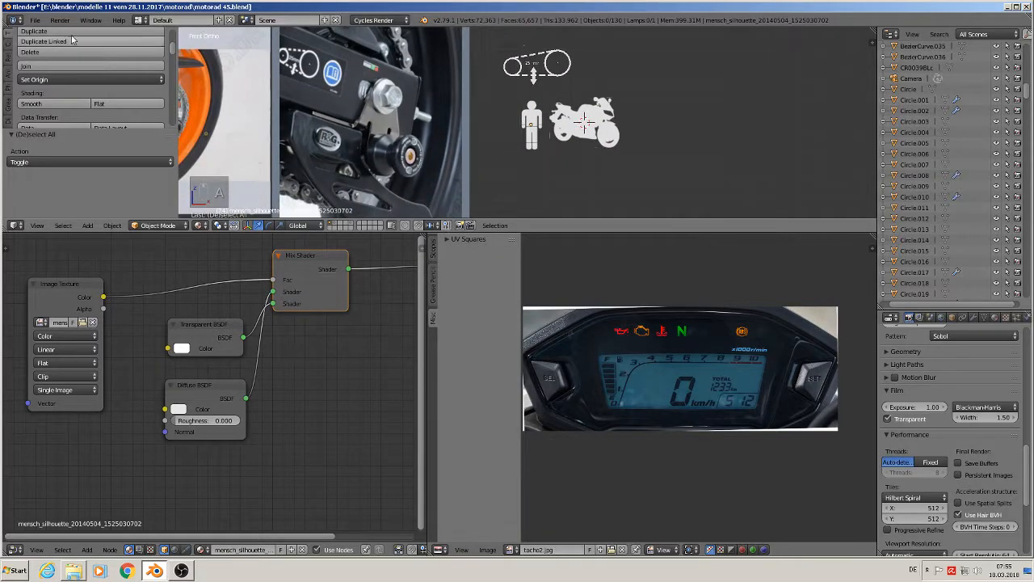
{"action": "left_click_drag", "start_coordinate": [549, 230], "coordinate": [547, 485]}
{"action": "left_click", "coordinate": [35, 19]}
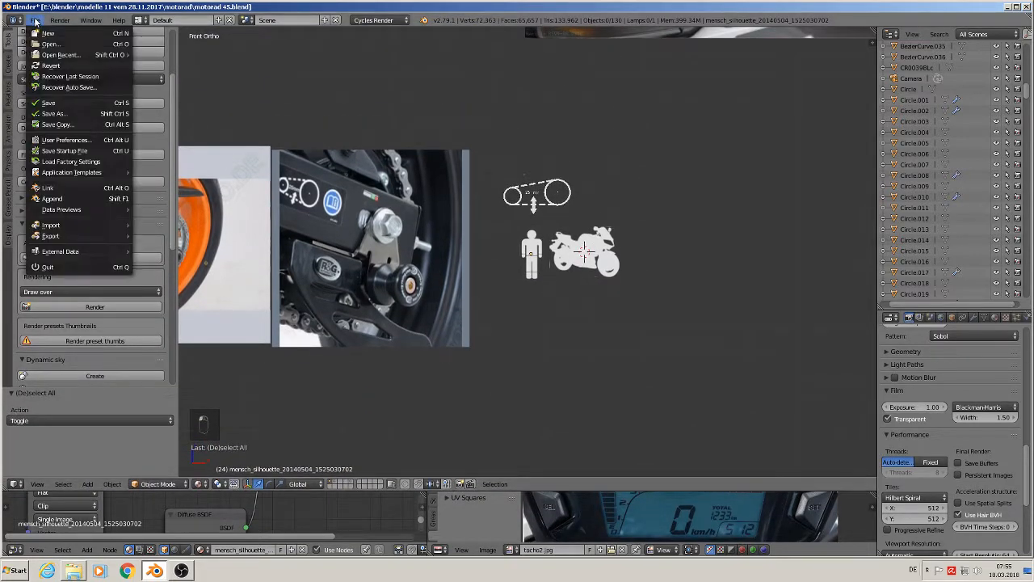
{"action": "left_click", "coordinate": [71, 103]}
Add a 24-vertex mesh circle in the empty area just below the swingarm reference photos.
{"action": "scroll", "coordinate": [351, 232], "scroll_direction": "down", "scroll_amount": 2}
{"action": "middle_click_drag", "start_coordinate": [393, 249], "coordinate": [416, 249], "text": "shift"}
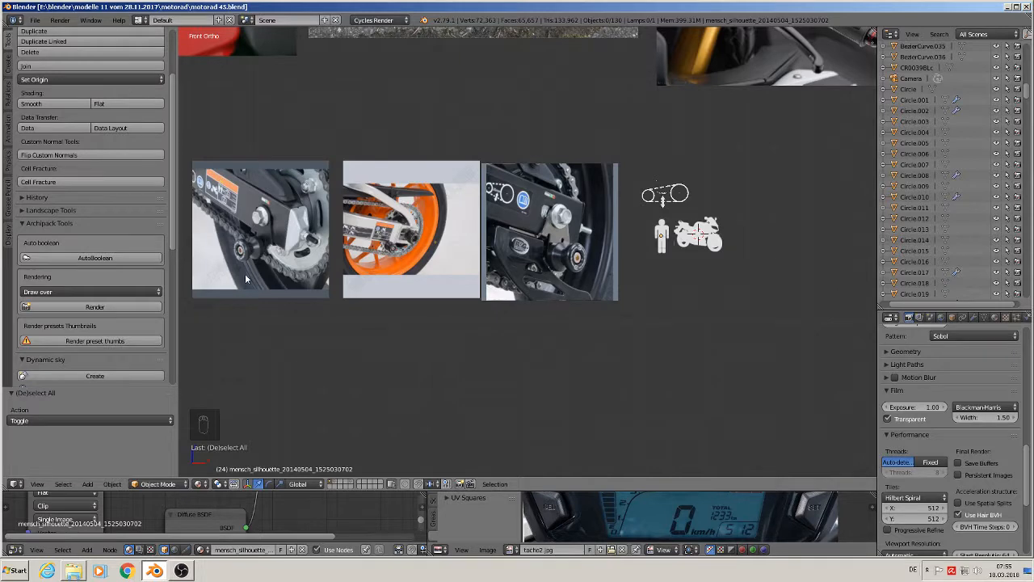
{"action": "scroll", "coordinate": [246, 267], "scroll_direction": "up", "scroll_amount": 5}
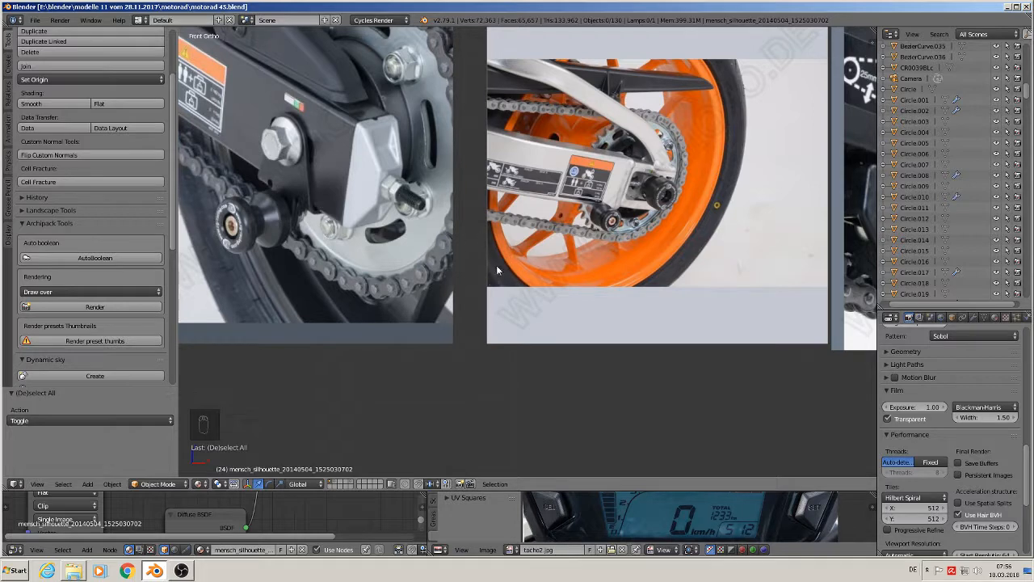
{"action": "left_click", "coordinate": [91, 483]}
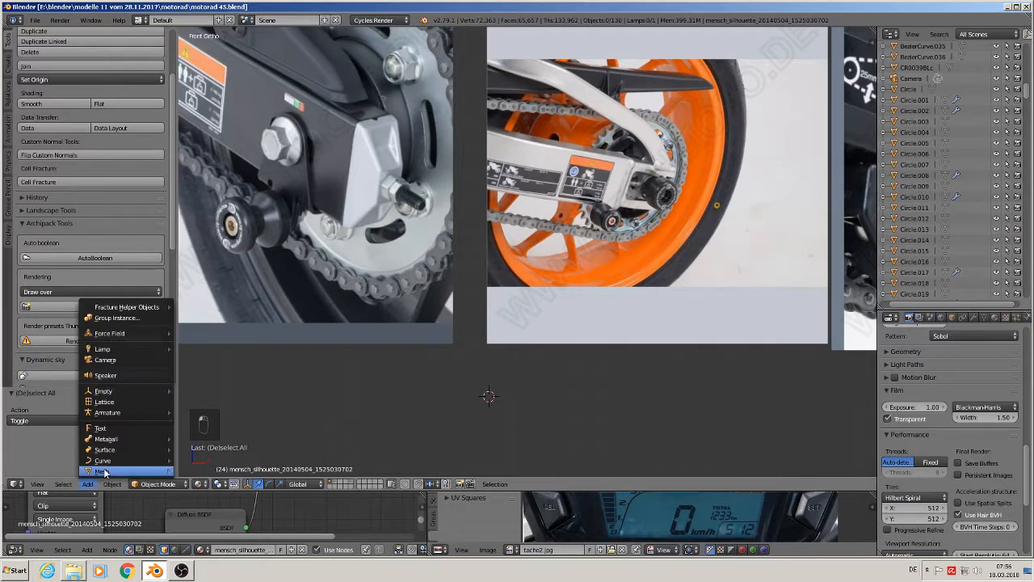
{"action": "mouse_move", "coordinate": [105, 471]}
{"action": "left_click", "coordinate": [218, 237]}
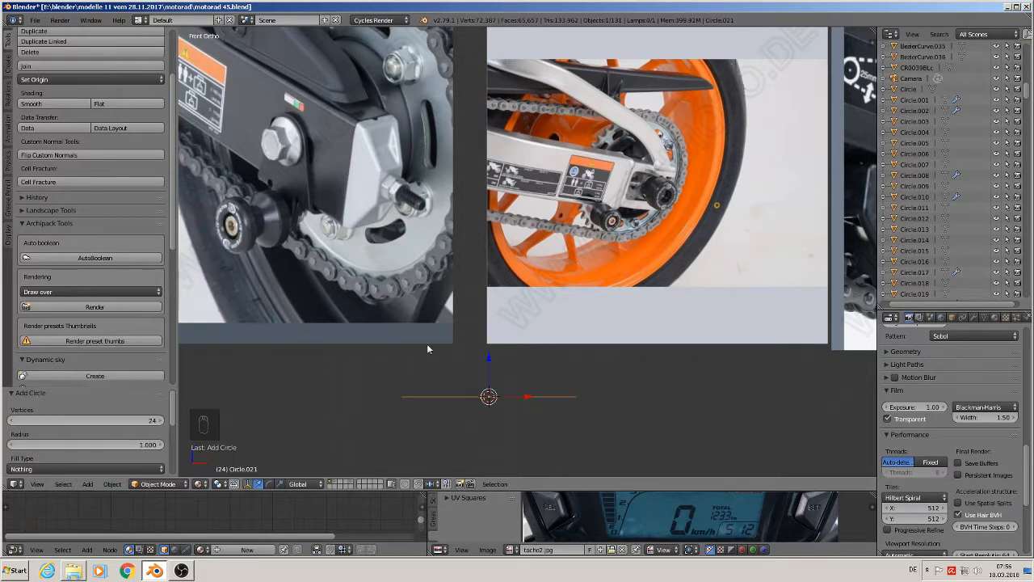
Rotate the circle 90° about the X axis and scale it down to less than half its size.
{"action": "middle_click_drag", "start_coordinate": [471, 371], "coordinate": [465, 279], "text": "shift"}
{"action": "key", "text": "r"}
{"action": "key", "text": "x"}
{"action": "key", "text": "9"}
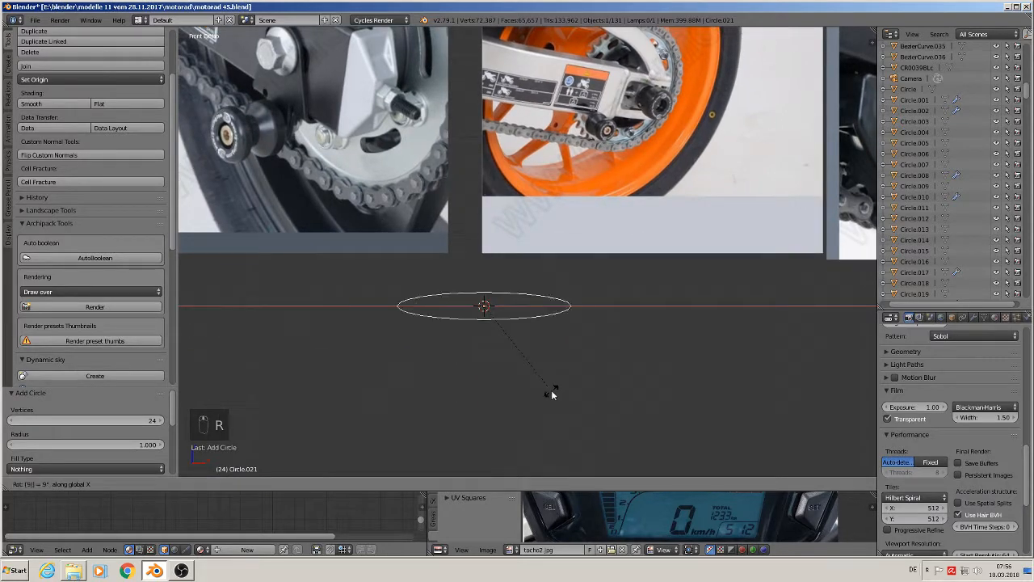
{"action": "key", "text": "0"}
{"action": "key", "text": "Return"}
{"action": "key", "text": "s"}
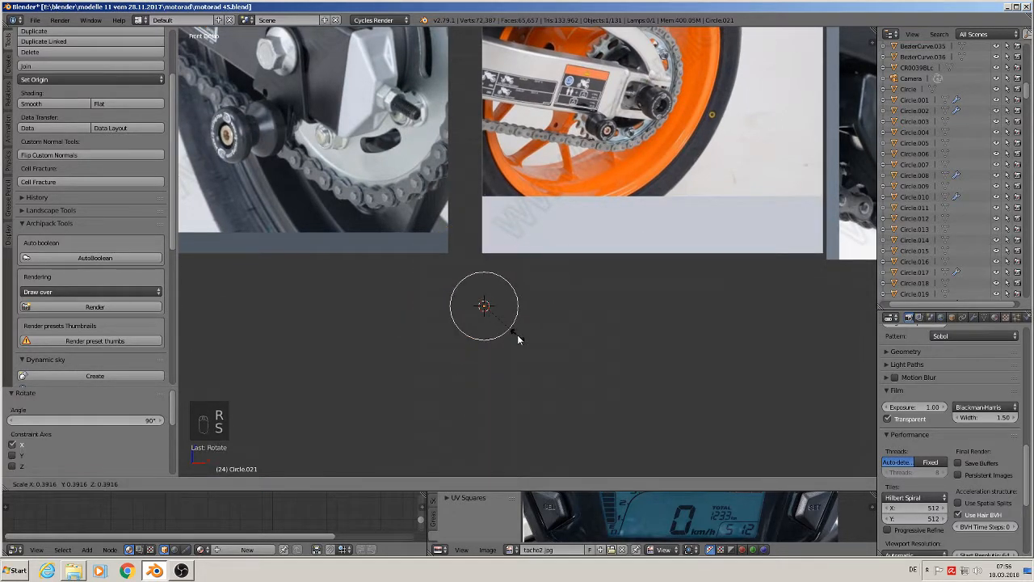
{"action": "left_click", "coordinate": [522, 339]}
Delete the lower half of the circle's vertices in Edit Mode, leaving an open upper arc.
{"action": "key", "text": "Tab"}
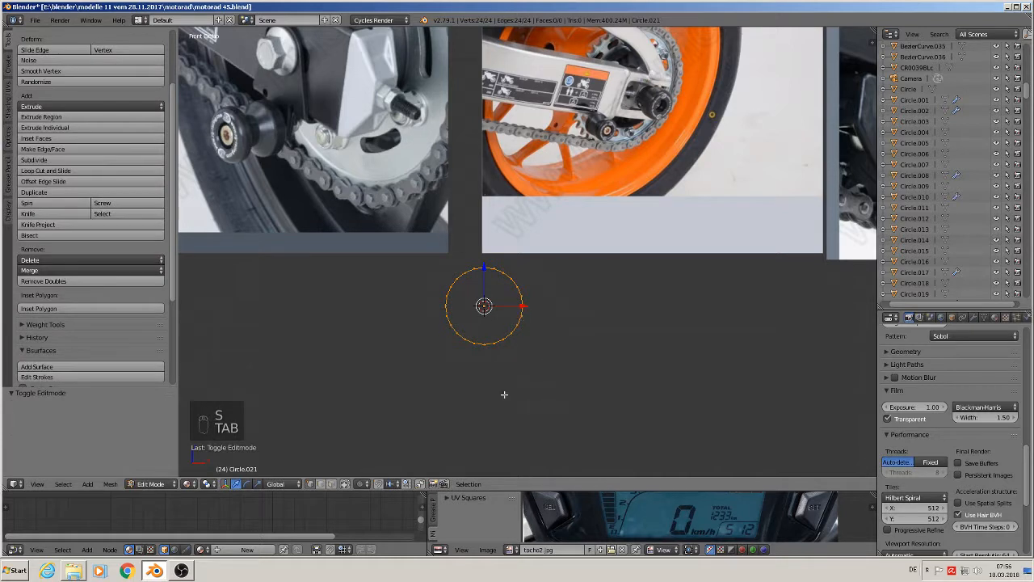
{"action": "key", "text": "a"}
{"action": "key", "text": "a"}
{"action": "key", "text": "b"}
{"action": "left_click_drag", "start_coordinate": [563, 363], "coordinate": [415, 303]}
{"action": "key", "text": "x"}
{"action": "left_click", "coordinate": [415, 302]}
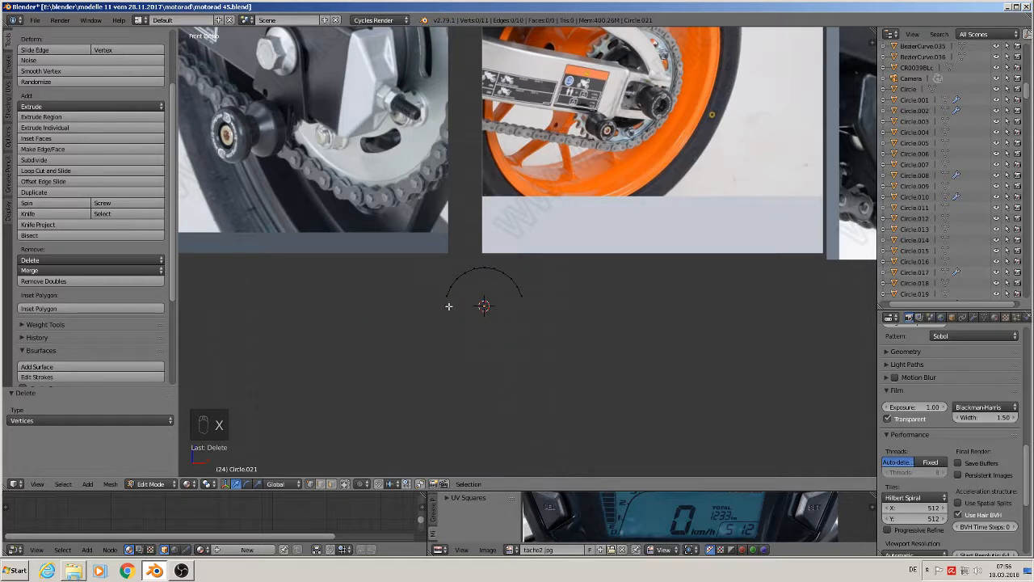
Extrude the arc's two end vertices about 0.8 downward and spread them apart along X by a factor of about 1.62.
{"action": "right_click", "coordinate": [447, 295]}
{"action": "right_click", "coordinate": [523, 297], "text": "shift"}
{"action": "key", "text": "e"}
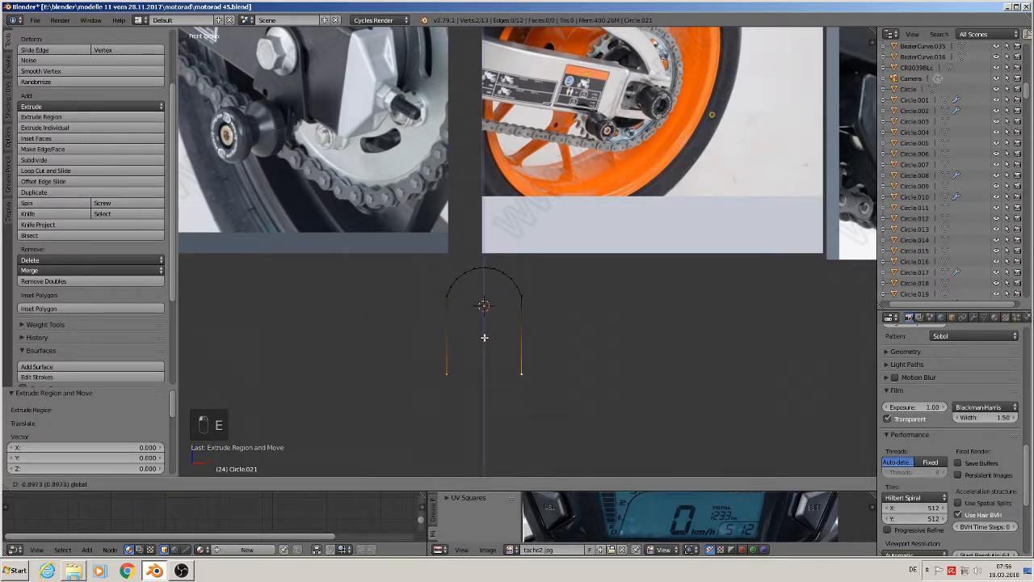
{"action": "left_click", "coordinate": [484, 329]}
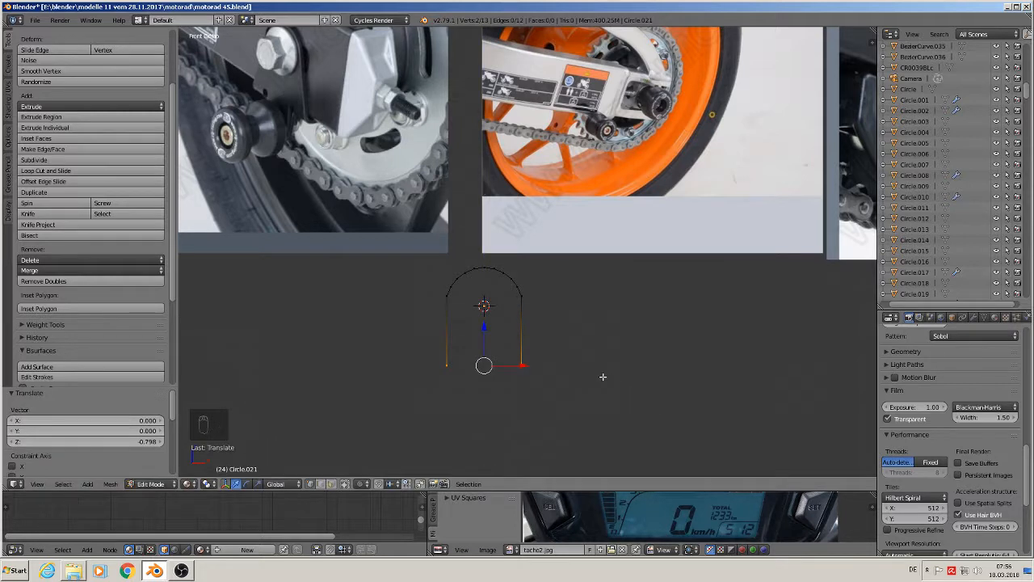
{"action": "key", "text": "s"}
{"action": "key", "text": "x"}
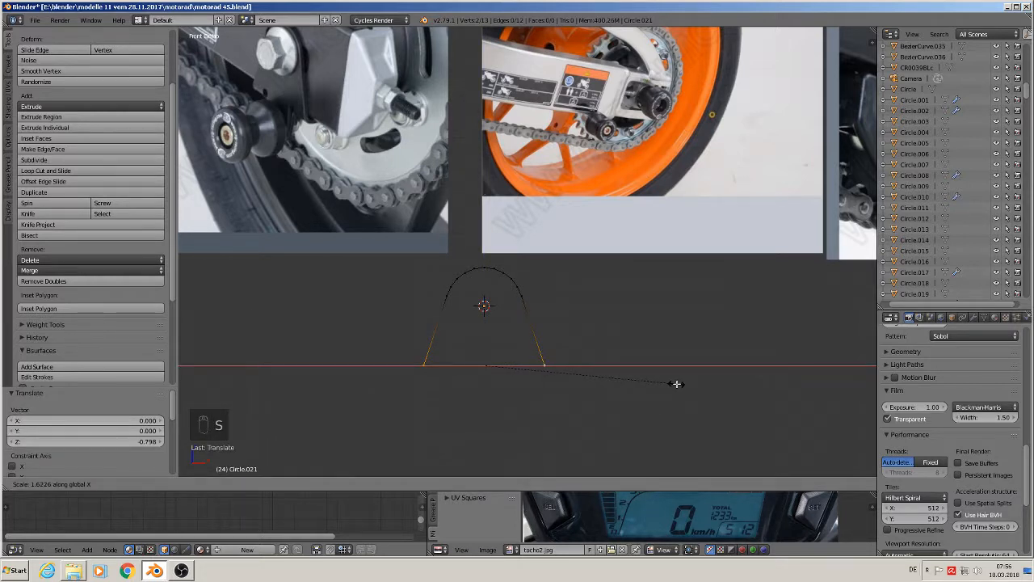
{"action": "left_click", "coordinate": [677, 384]}
Close the outline with a bottom edge and fill it with a face.
{"action": "key", "text": "f"}
{"action": "right_click", "coordinate": [529, 319], "text": "alt"}
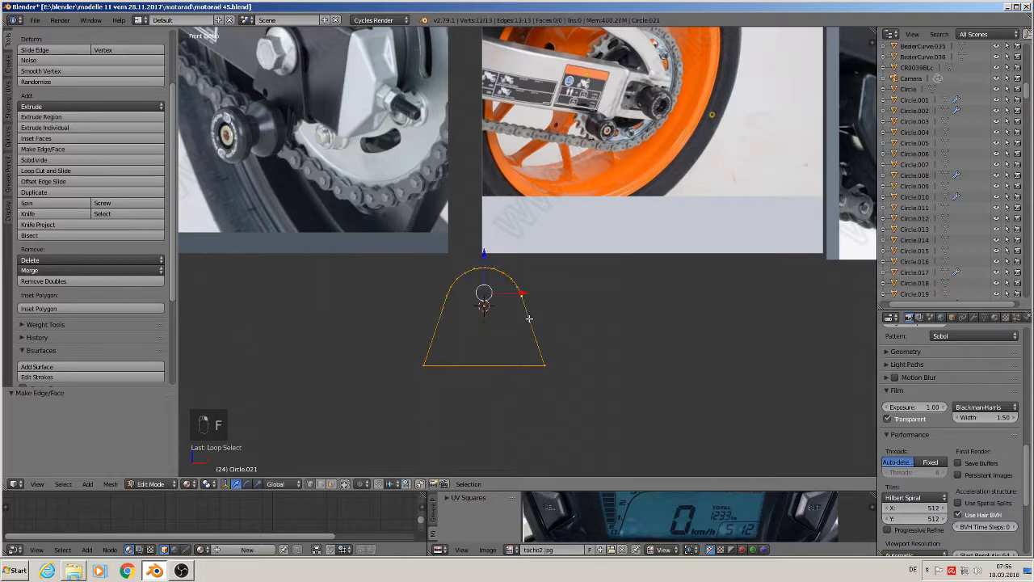
{"action": "key", "text": "f"}
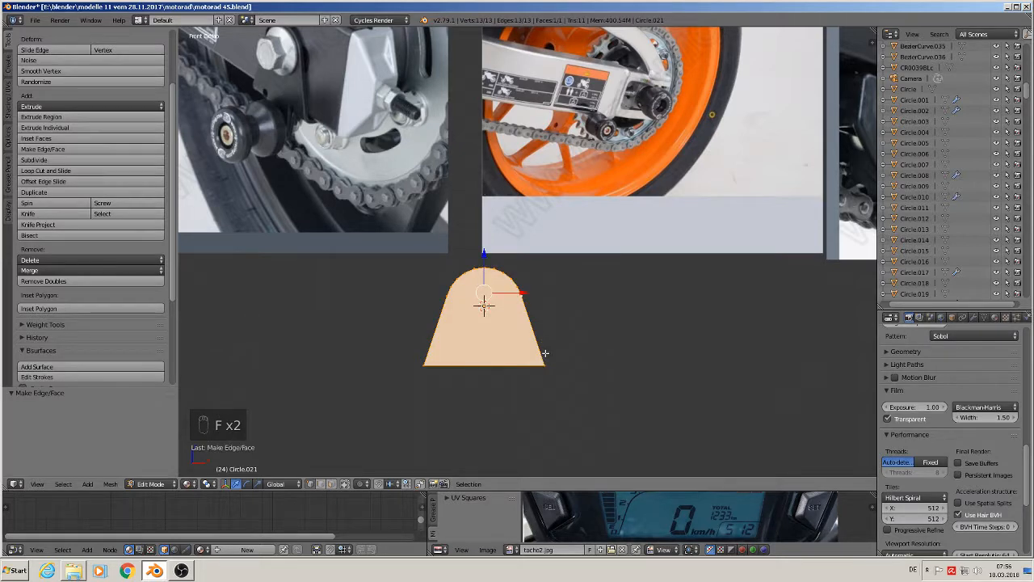
Extrude the face about 0.08 along Y to give the plate its thickness.
{"action": "middle_click_drag", "start_coordinate": [546, 354], "coordinate": [507, 325]}
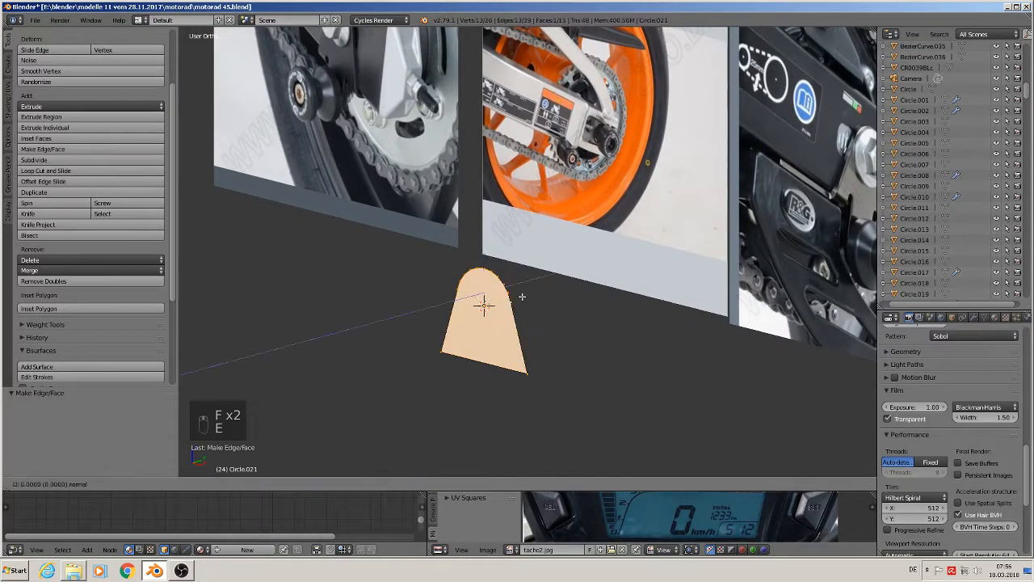
{"action": "key", "text": "e"}
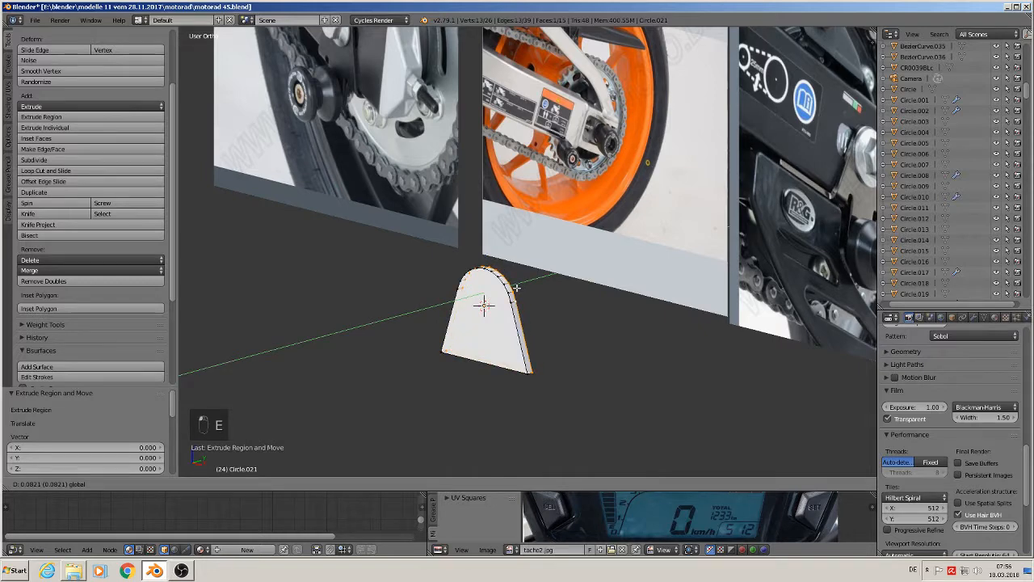
{"action": "left_click", "coordinate": [521, 291]}
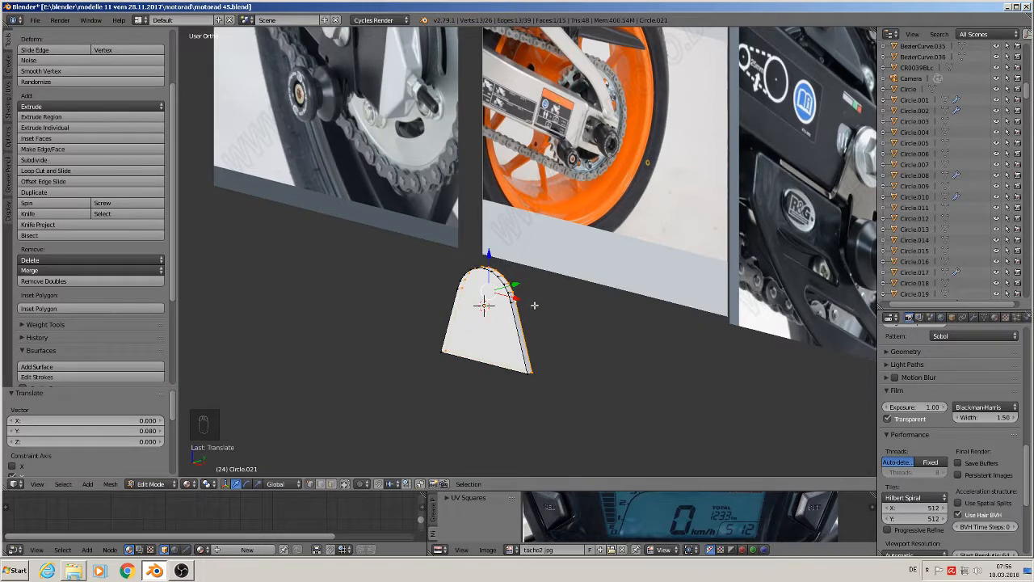
Add a single loop cut around the plate's rim, midway through its thickness.
{"action": "scroll", "coordinate": [534, 304], "scroll_direction": "up", "scroll_amount": 4}
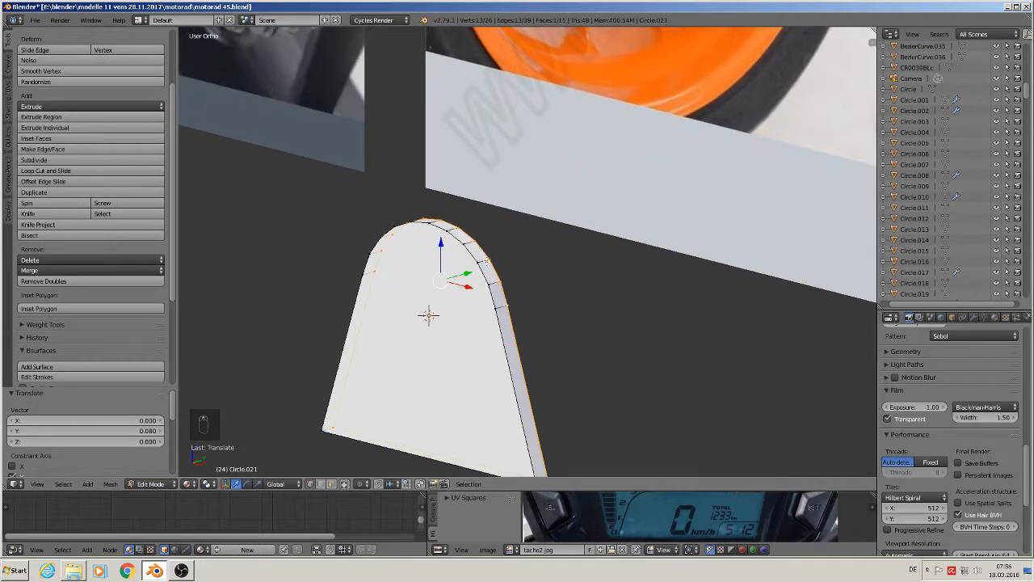
{"action": "key", "text": "ctrl+r"}
{"action": "left_click", "coordinate": [486, 271]}
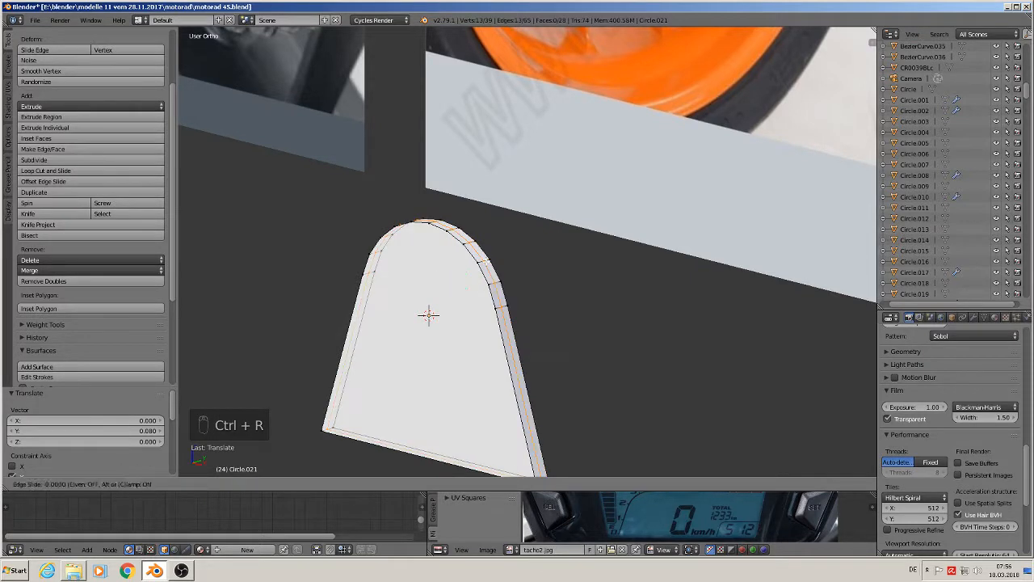
{"action": "left_click", "coordinate": [485, 283]}
{"action": "scroll", "coordinate": [484, 287], "scroll_direction": "up", "scroll_amount": 1}
{"action": "right_click", "coordinate": [482, 269], "text": "alt"}
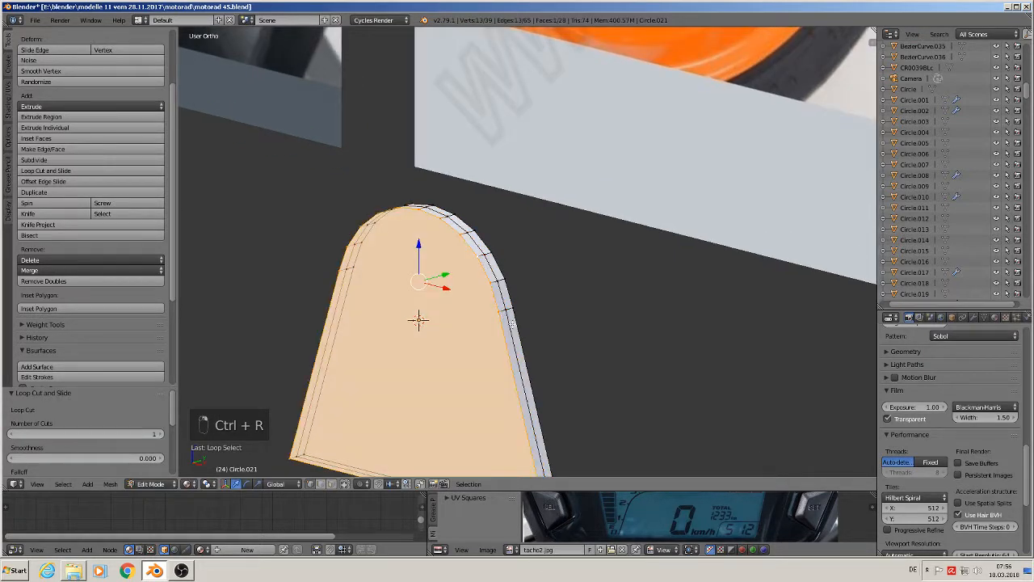
{"action": "key", "text": "ctrl+b"}
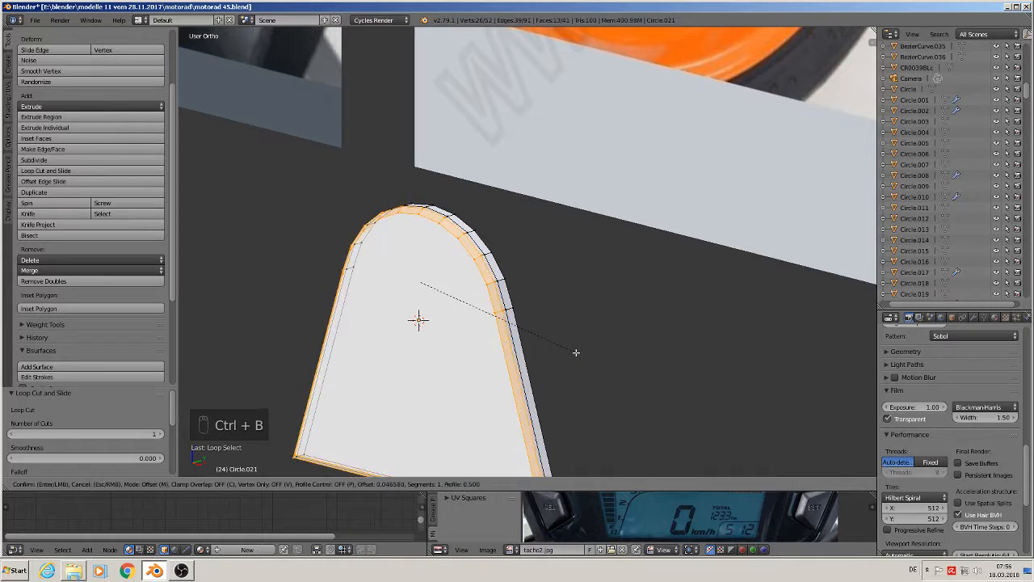
{"action": "left_click", "coordinate": [569, 344]}
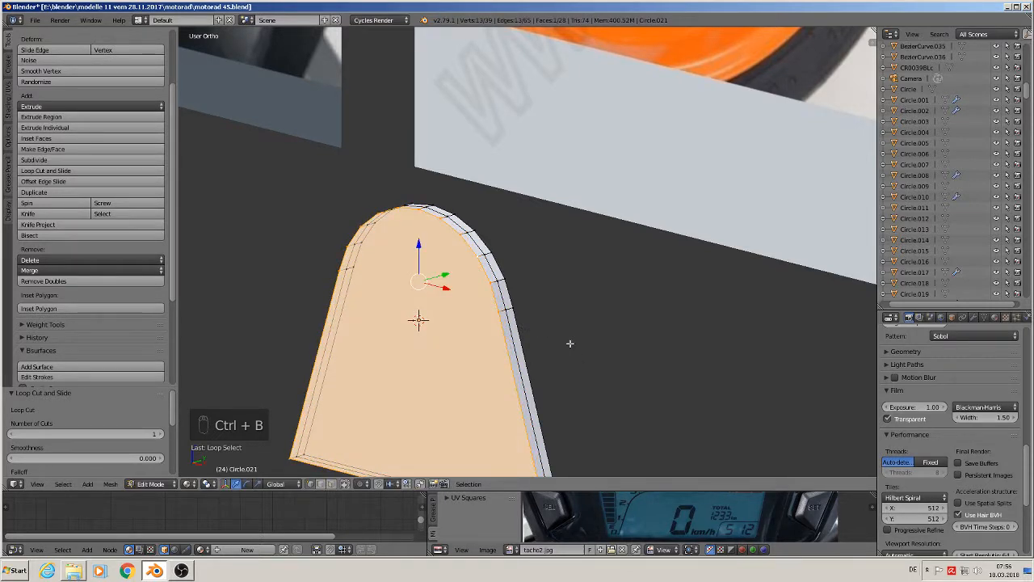
{"action": "key", "text": "ctrl+z"}
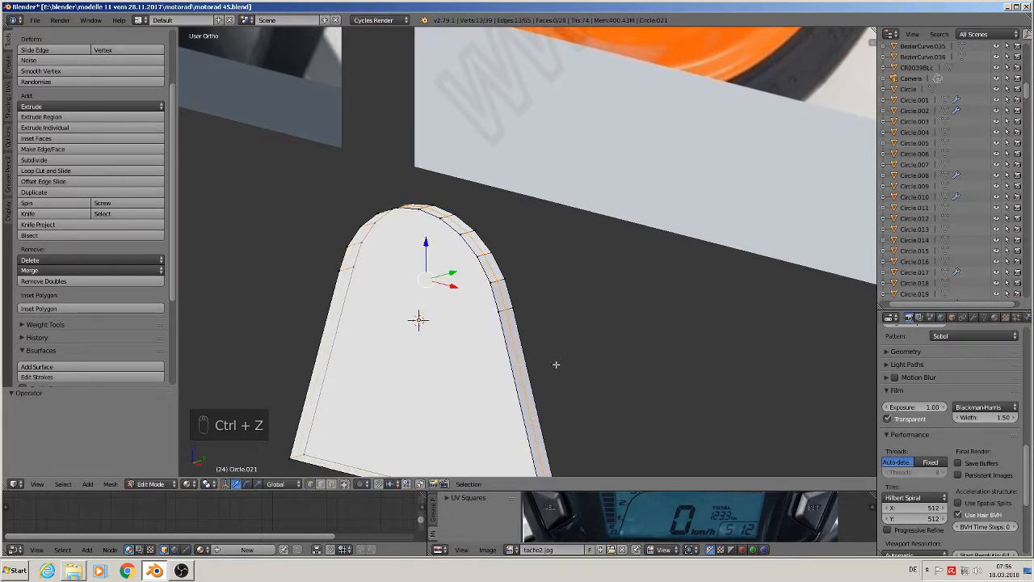
Bevel the edge loop around the plate's front face with two segments and an offset of about 0.045.
{"action": "right_click", "coordinate": [494, 274], "text": "alt"}
{"action": "right_click", "coordinate": [485, 271], "text": "alt"}
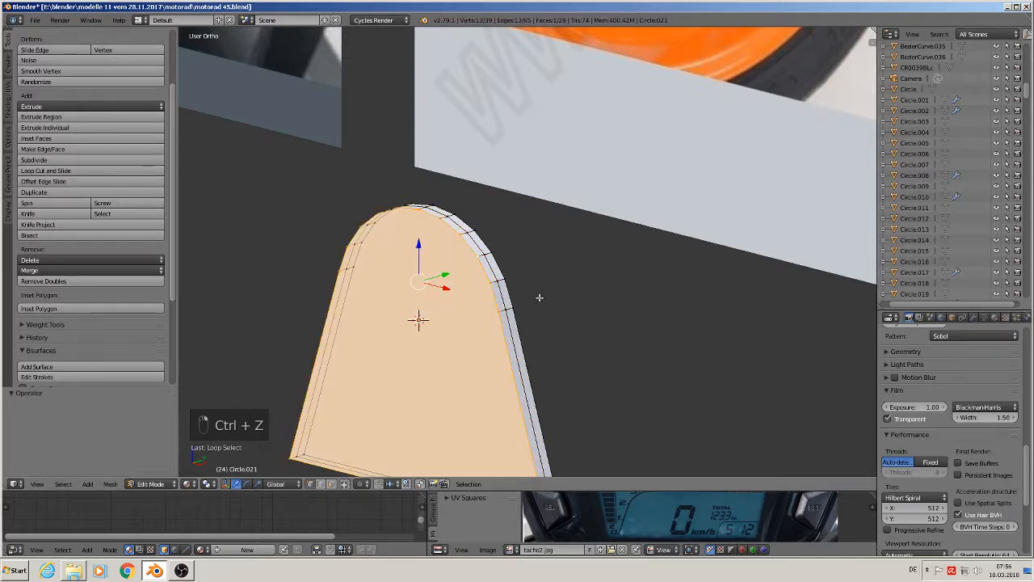
{"action": "key", "text": "ctrl+b"}
{"action": "scroll", "coordinate": [583, 309], "scroll_direction": "up", "scroll_amount": 1}
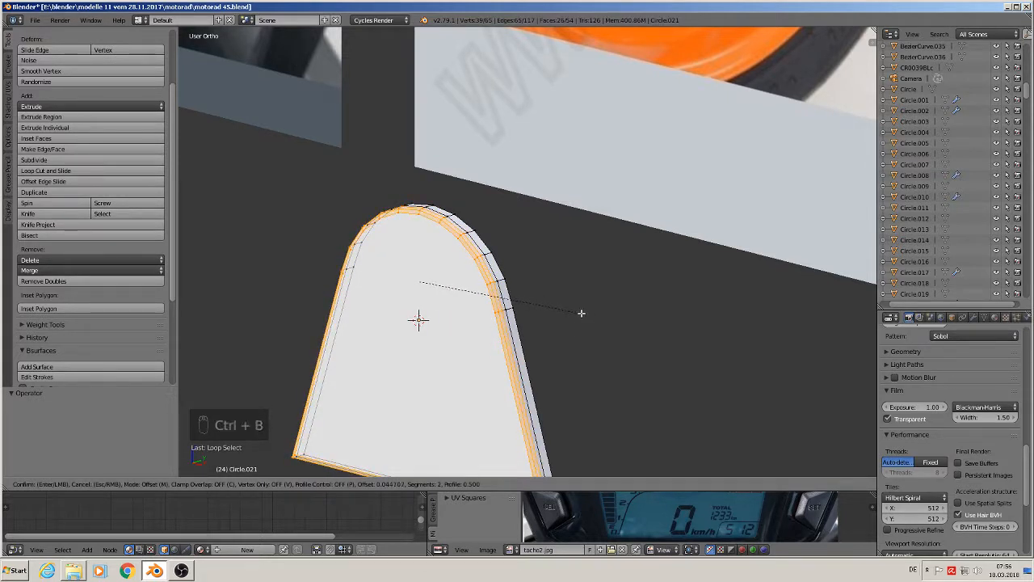
{"action": "left_click", "coordinate": [580, 312]}
Return to Object Mode and set the plate's shading to smooth.
{"action": "middle_click_drag", "start_coordinate": [580, 313], "coordinate": [571, 327]}
{"action": "key", "text": "Tab"}
{"action": "scroll", "coordinate": [570, 326], "scroll_direction": "down", "scroll_amount": 3}
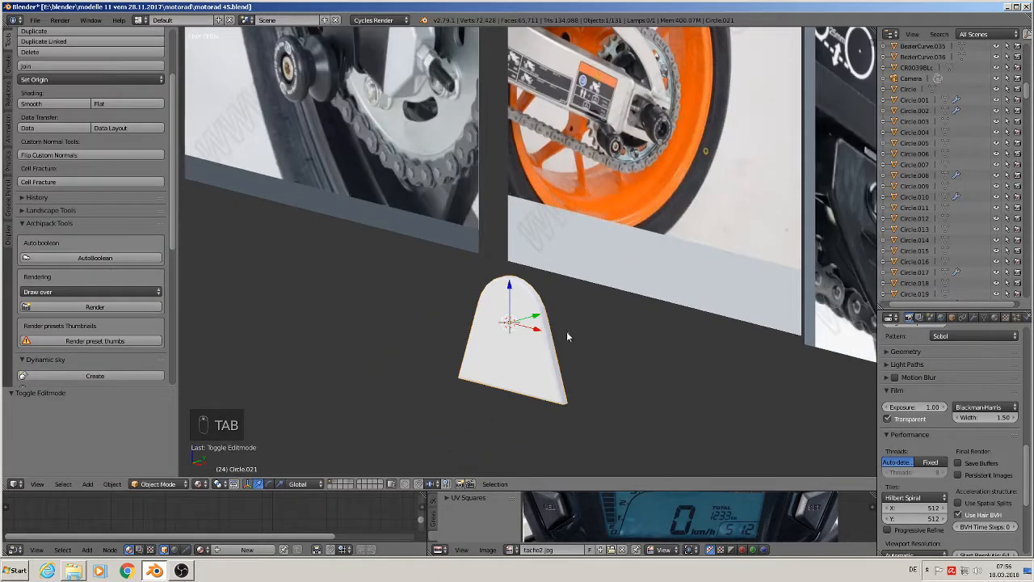
{"action": "left_click", "coordinate": [81, 105]}
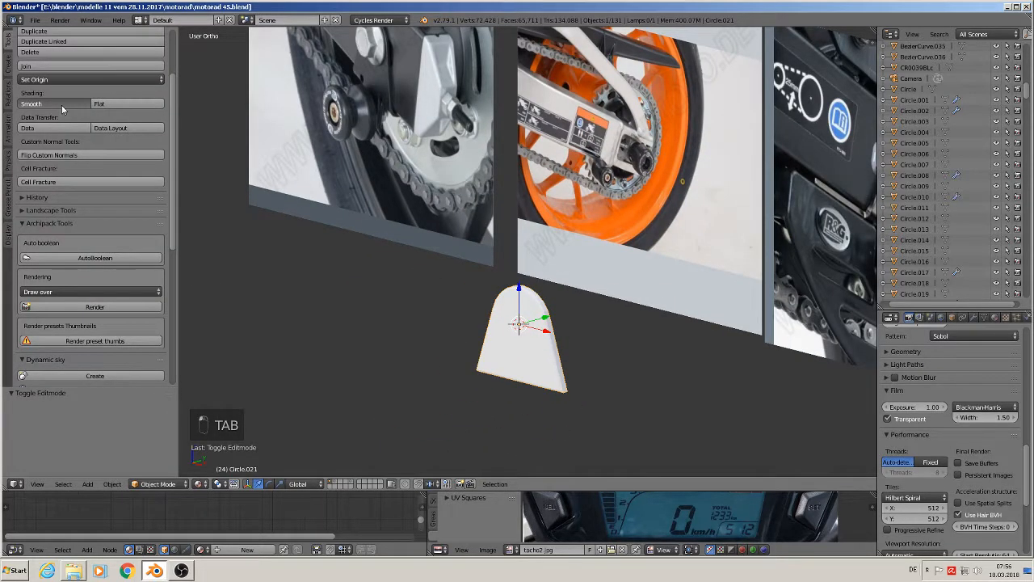
Add a single loop cut around the plate's rim, between the bevelled front edge and the back face, and return to Object Mode.
{"action": "scroll", "coordinate": [570, 317], "scroll_direction": "up", "scroll_amount": 4}
{"action": "scroll", "coordinate": [534, 323], "scroll_direction": "up", "scroll_amount": 2}
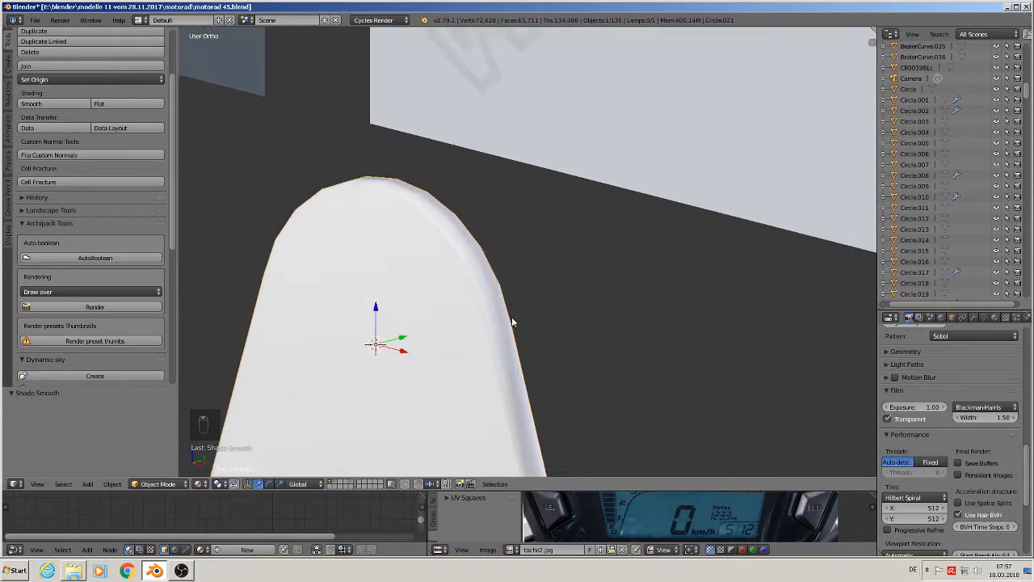
{"action": "key", "text": "Tab"}
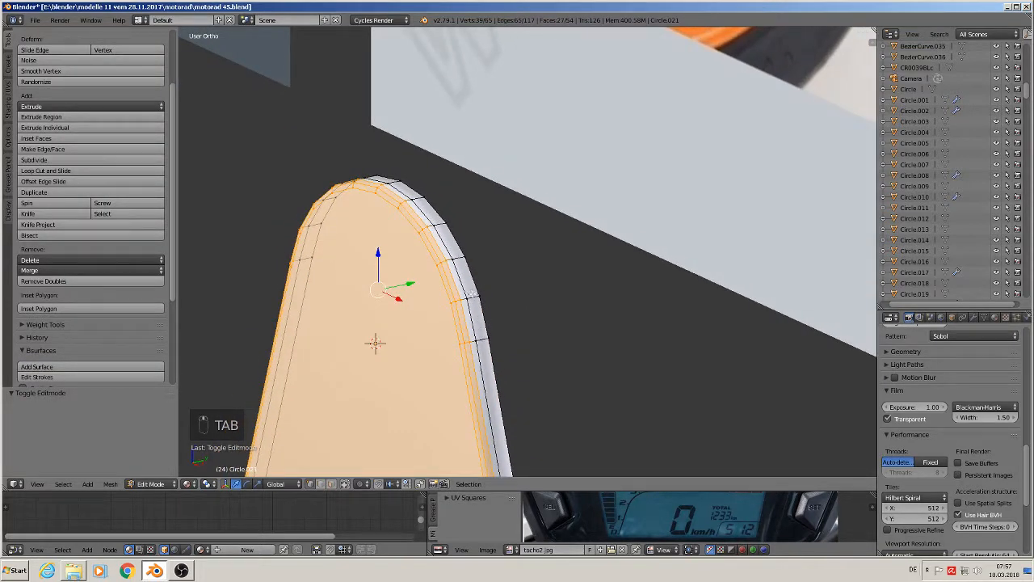
{"action": "key", "text": "ctrl+r"}
{"action": "left_click", "coordinate": [472, 293]}
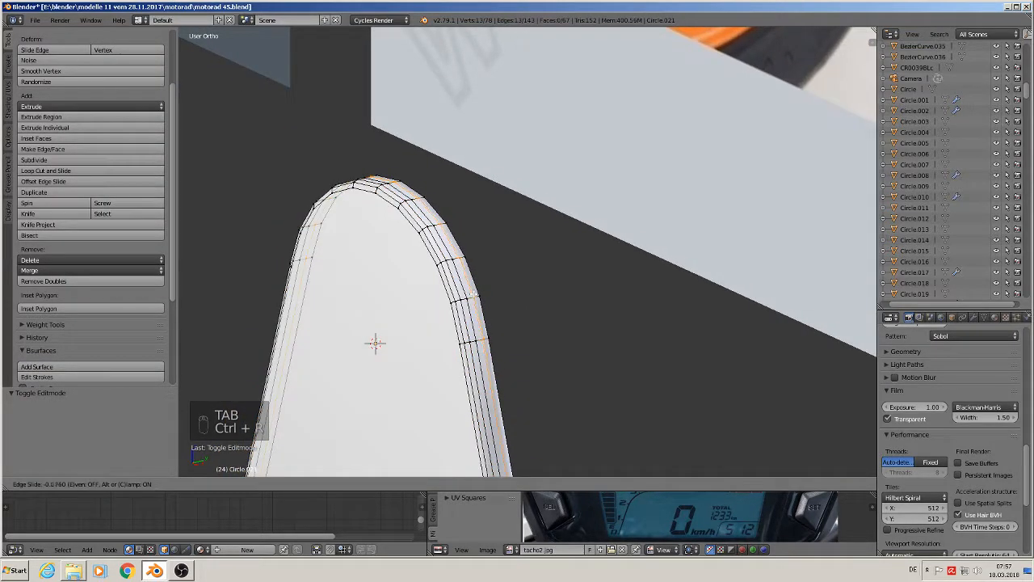
{"action": "left_click", "coordinate": [475, 295]}
{"action": "scroll", "coordinate": [580, 307], "scroll_direction": "down", "scroll_amount": 3}
{"action": "key", "text": "Tab"}
{"action": "scroll", "coordinate": [581, 323], "scroll_direction": "down", "scroll_amount": 4}
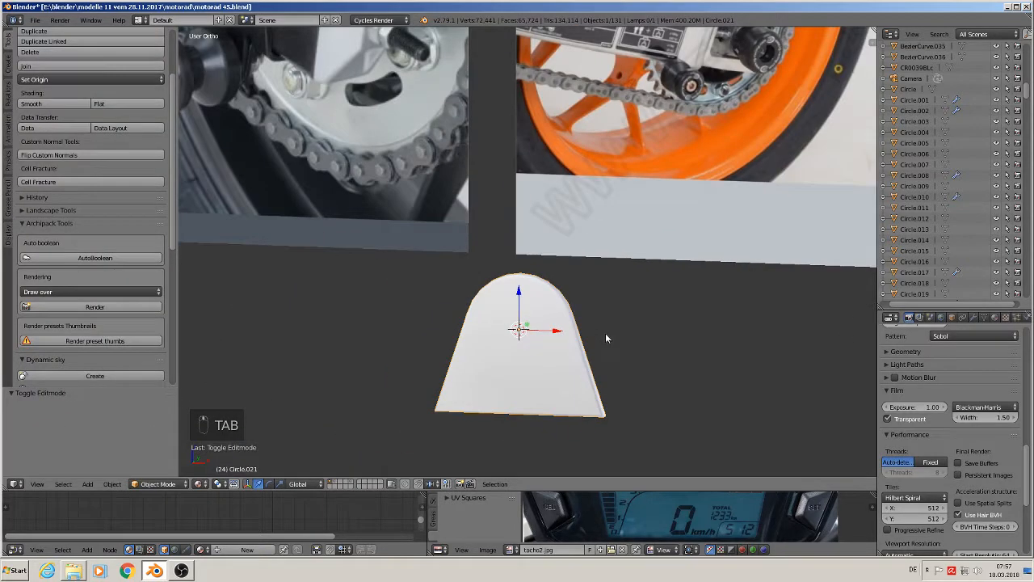
In front view, narrow the plate's bottom edge by scaling all its vertices along X by about 0.816, then return to Object Mode.
{"action": "scroll", "coordinate": [598, 319], "scroll_direction": "down", "scroll_amount": 1}
{"action": "key", "text": "KP_1"}
{"action": "scroll", "coordinate": [434, 220], "scroll_direction": "down", "scroll_amount": 2}
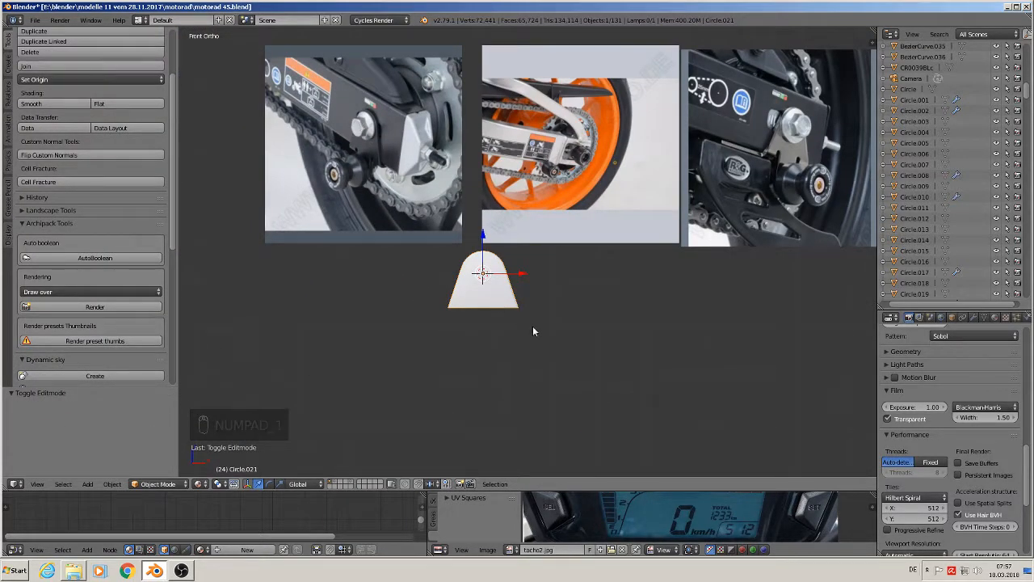
{"action": "scroll", "coordinate": [532, 325], "scroll_direction": "up", "scroll_amount": 3}
{"action": "key", "text": "Tab"}
{"action": "key", "text": "a"}
{"action": "key", "text": "a"}
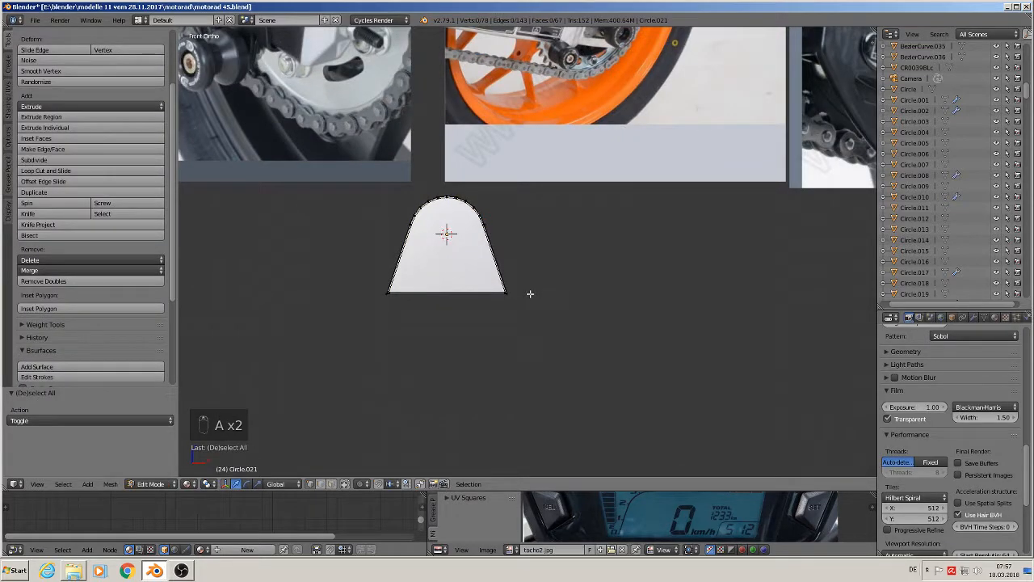
{"action": "key", "text": "c"}
{"action": "left_click_drag", "start_coordinate": [508, 295], "coordinate": [393, 299]}
{"action": "right_click", "coordinate": [393, 300]}
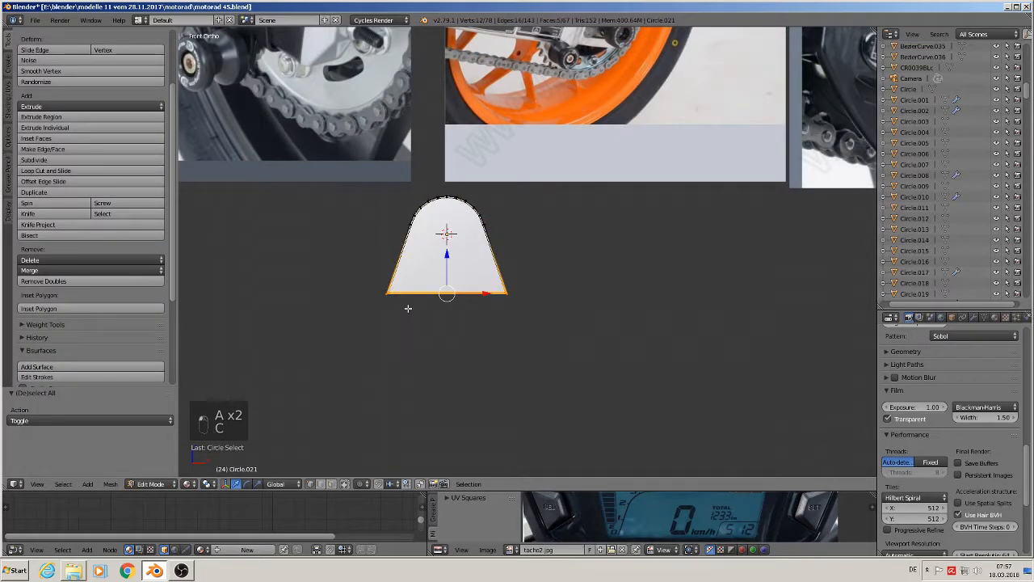
{"action": "key", "text": "s"}
{"action": "key", "text": "x"}
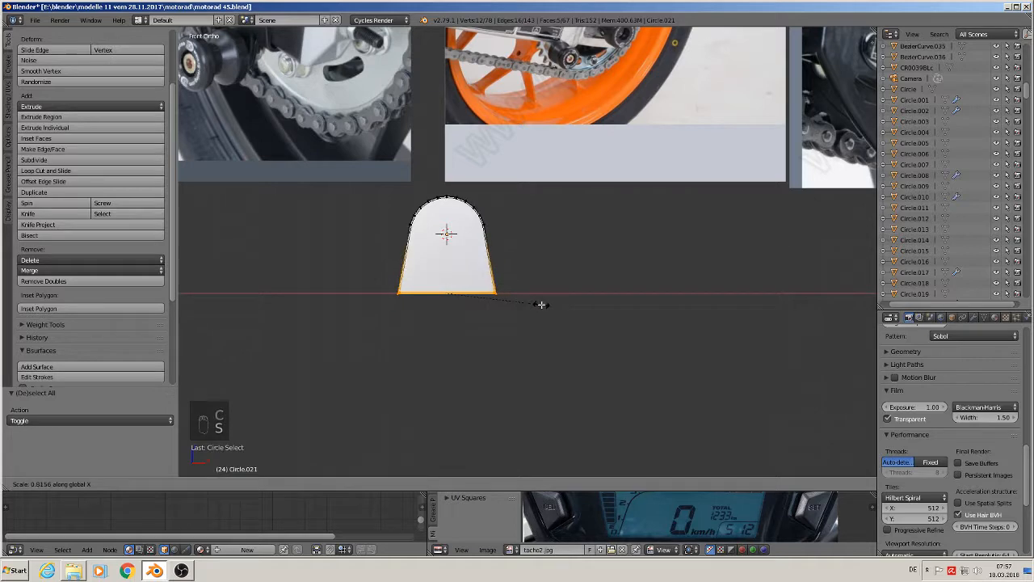
{"action": "left_click", "coordinate": [542, 304]}
{"action": "scroll", "coordinate": [539, 305], "scroll_direction": "down", "scroll_amount": 5}
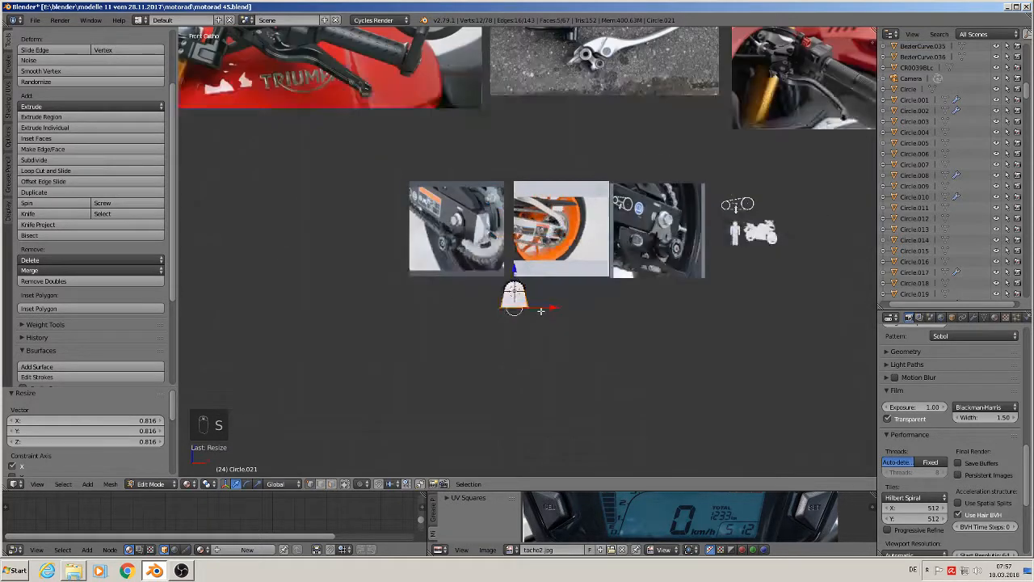
{"action": "key", "text": "Tab"}
{"action": "scroll", "coordinate": [556, 300], "scroll_direction": "up", "scroll_amount": 4}
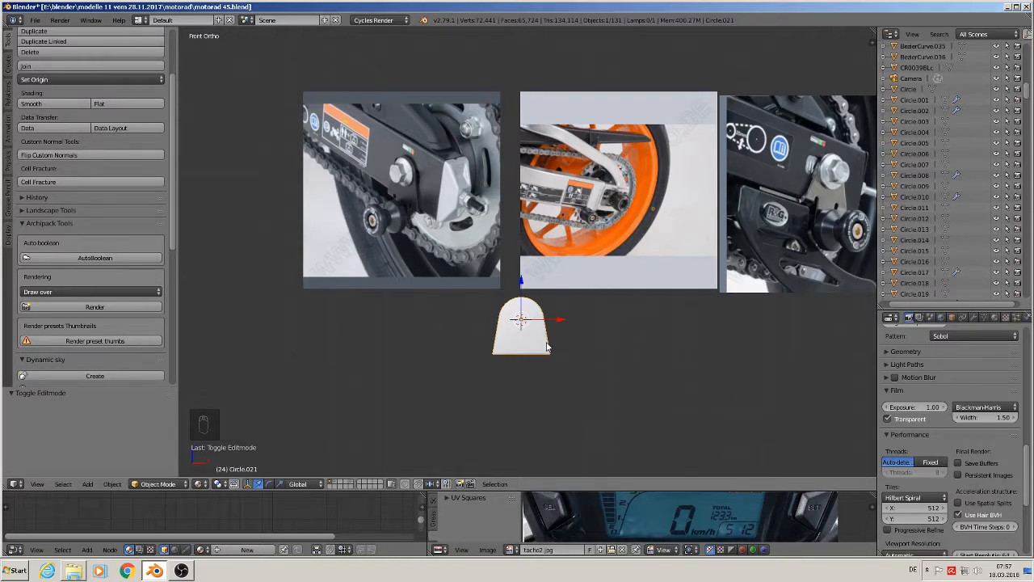
Select the plate's whole mesh in Edit Mode and UV-unwrap it with the standard Unwrap method.
{"action": "key", "text": "Tab"}
{"action": "key", "text": "a"}
{"action": "key", "text": "a"}
{"action": "key", "text": "a"}
{"action": "key", "text": "a"}
{"action": "key", "text": "a"}
{"action": "key", "text": "a"}
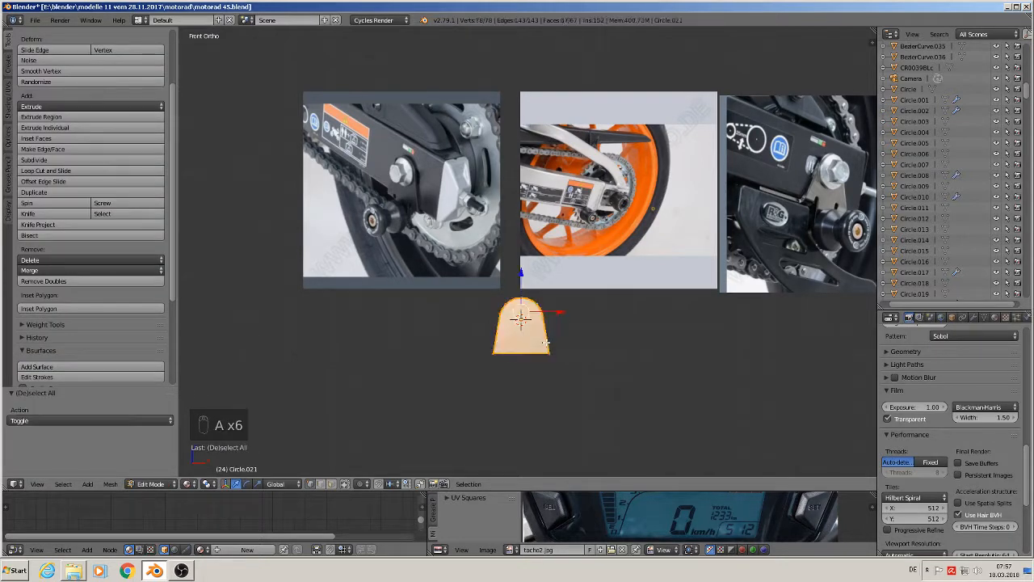
{"action": "key", "text": "u"}
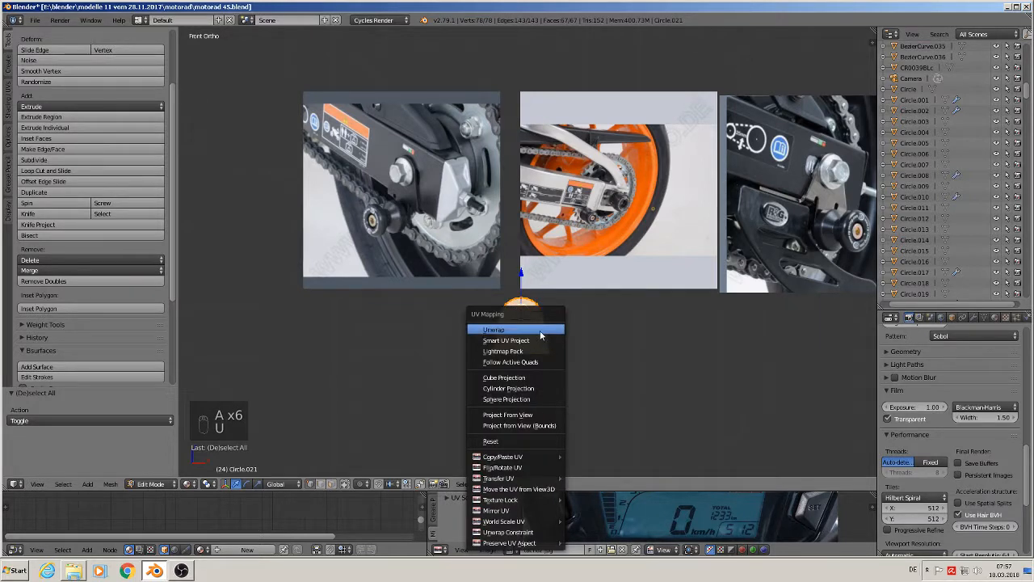
{"action": "left_click", "coordinate": [541, 330]}
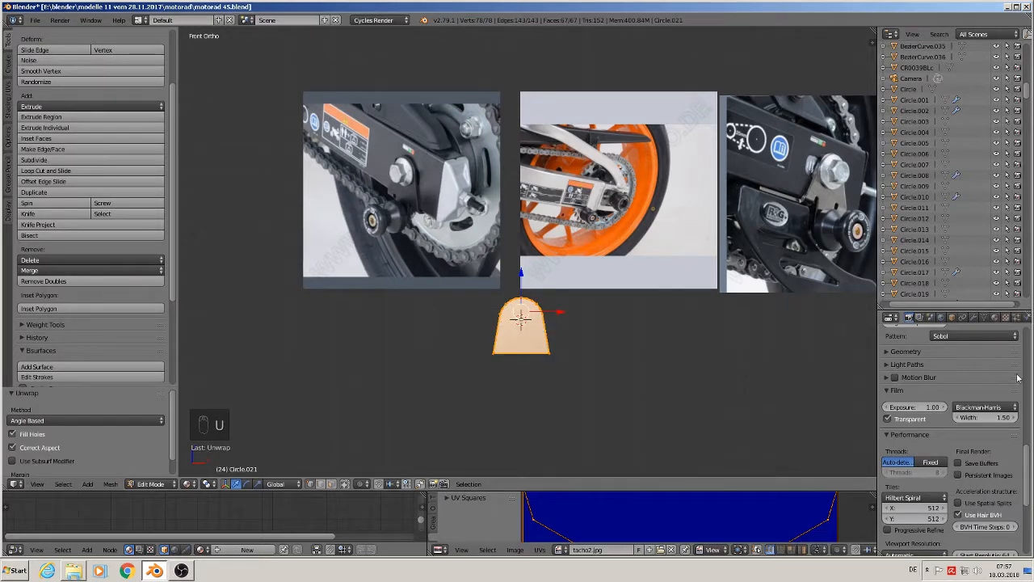
Give the plate a material slot with the existing "black Metall little glossy" material and return to Object Mode.
{"action": "left_click", "coordinate": [996, 318]}
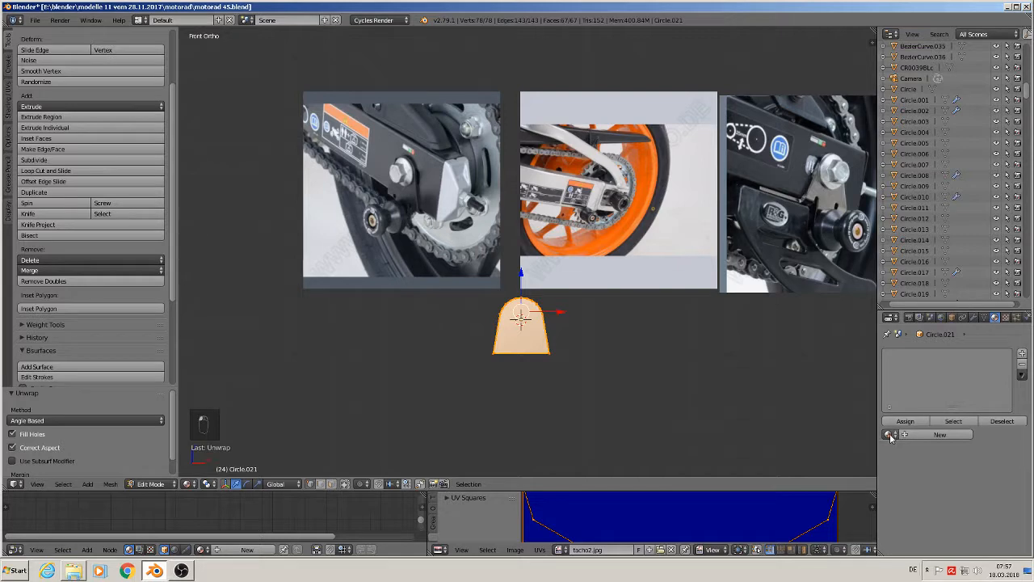
{"action": "left_click", "coordinate": [931, 434]}
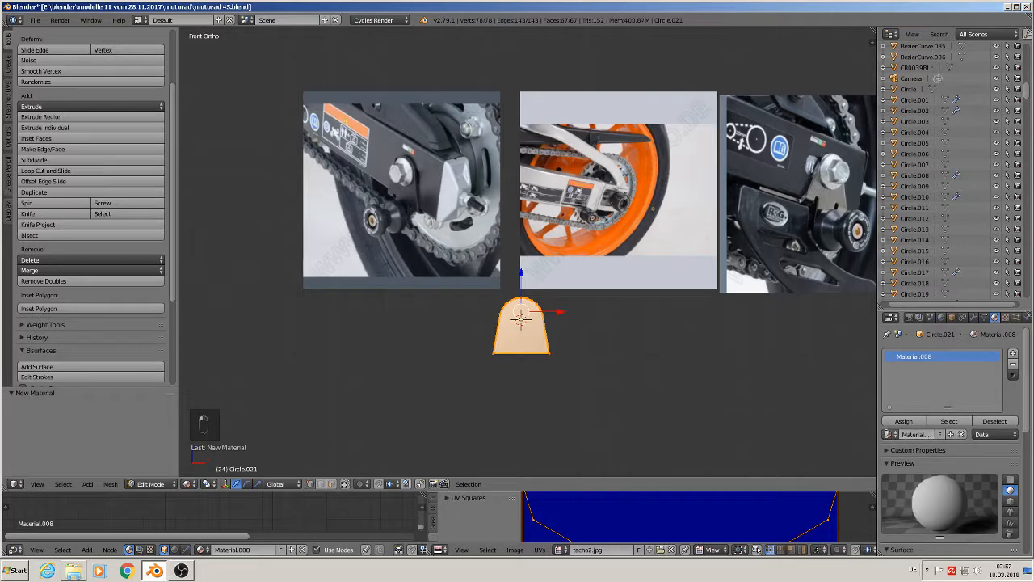
{"action": "left_click", "coordinate": [888, 434]}
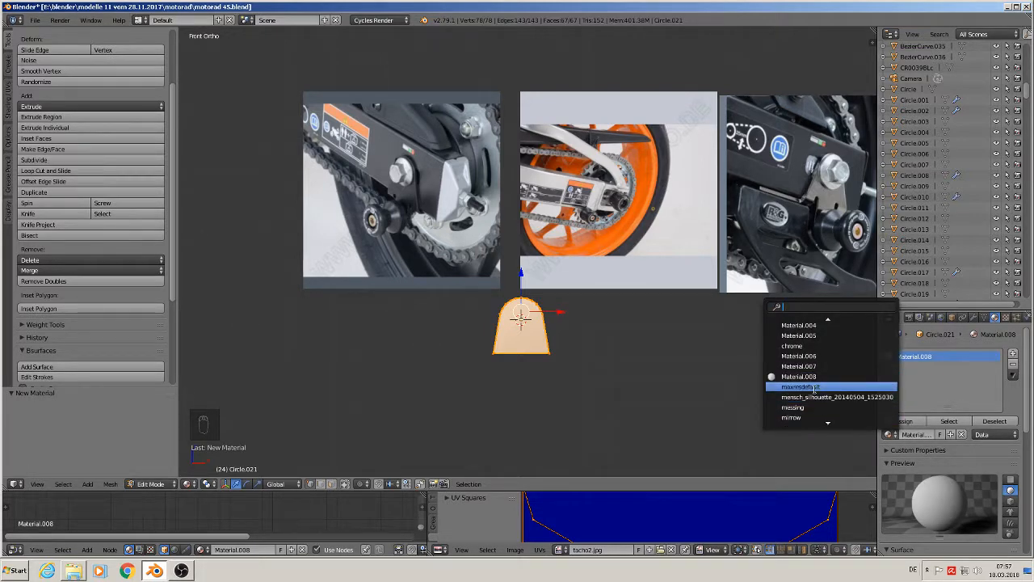
{"action": "type", "text": "bla"}
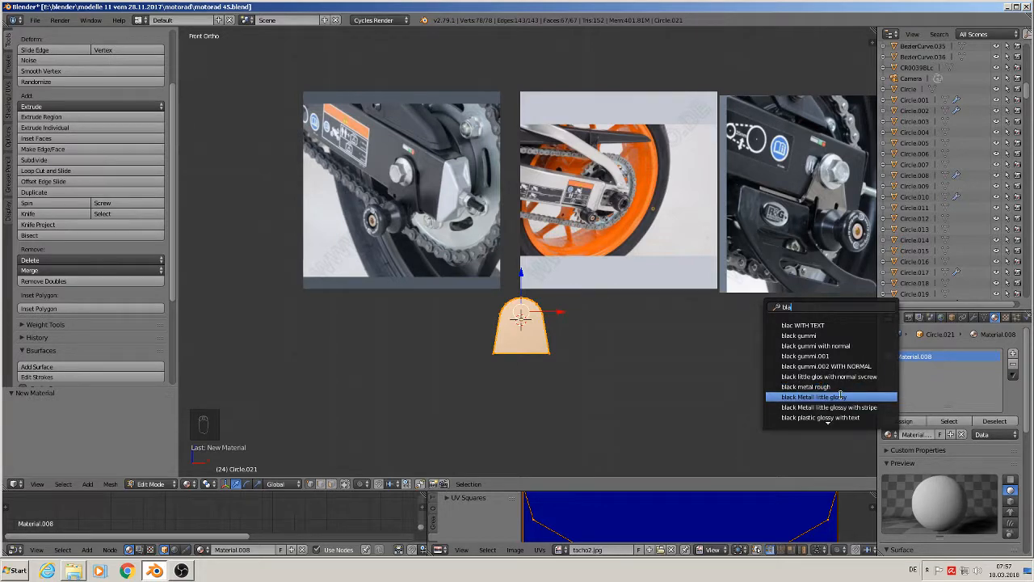
{"action": "left_click", "coordinate": [841, 395]}
{"action": "key", "text": "Tab"}
Move the plate beside the white silhouette artwork, on the side away from the reference photos, and save the file.
{"action": "scroll", "coordinate": [611, 363], "scroll_direction": "down", "scroll_amount": 5}
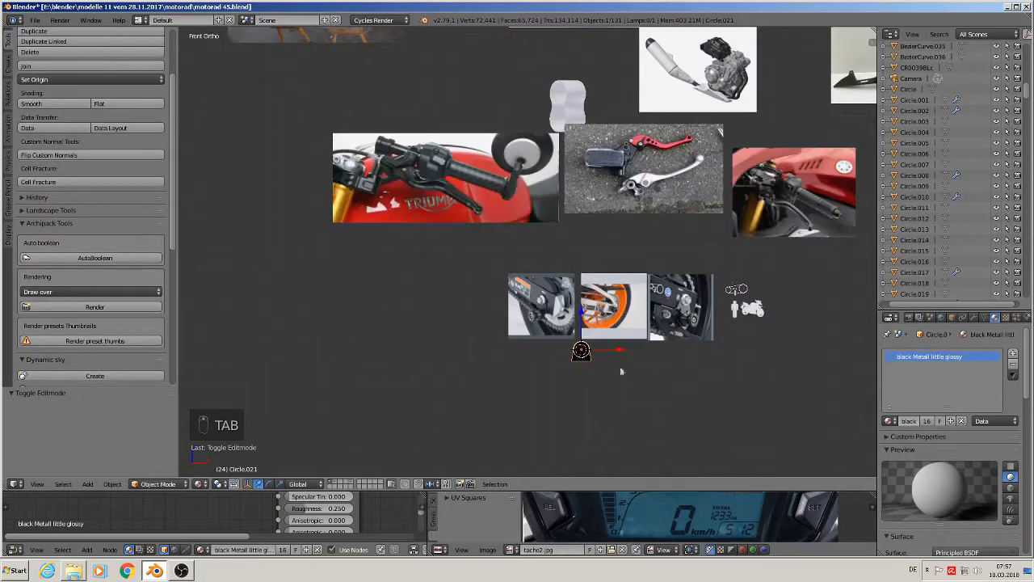
{"action": "middle_click_drag", "start_coordinate": [625, 373], "coordinate": [521, 388], "text": "shift"}
{"action": "key", "text": "g"}
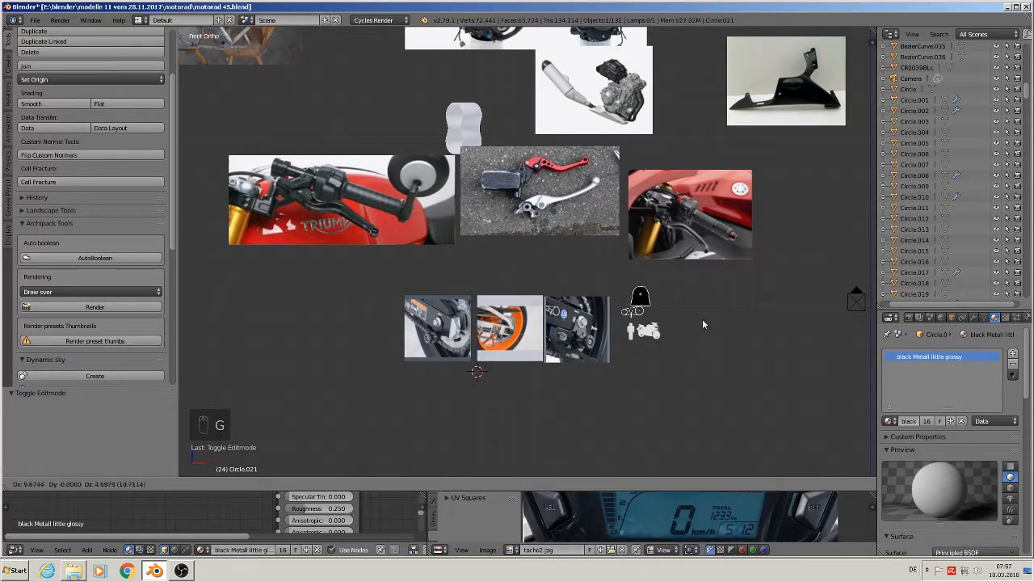
{"action": "left_click", "coordinate": [737, 330]}
{"action": "key", "text": "a"}
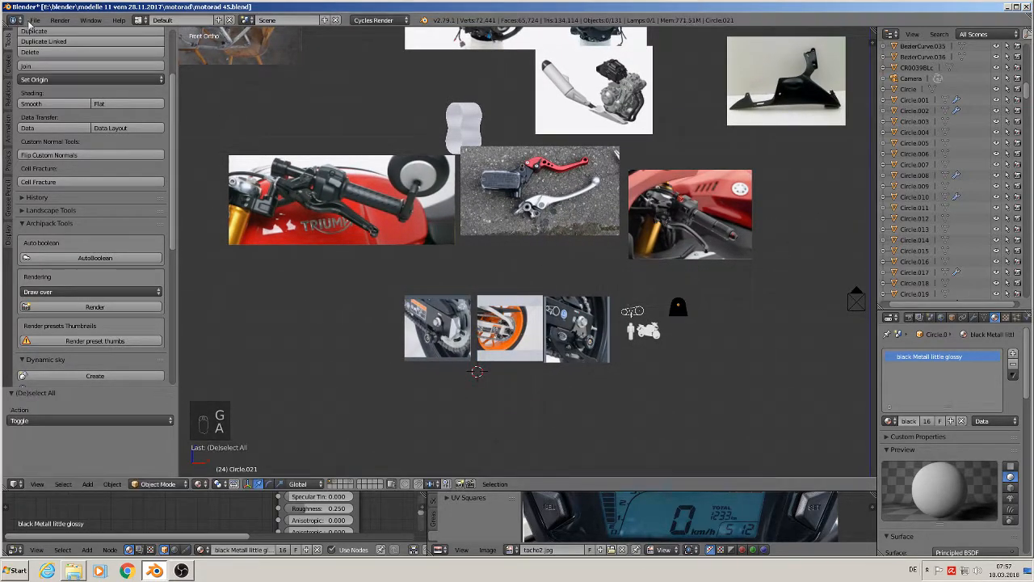
{"action": "left_click", "coordinate": [34, 20]}
{"action": "left_click", "coordinate": [85, 104]}
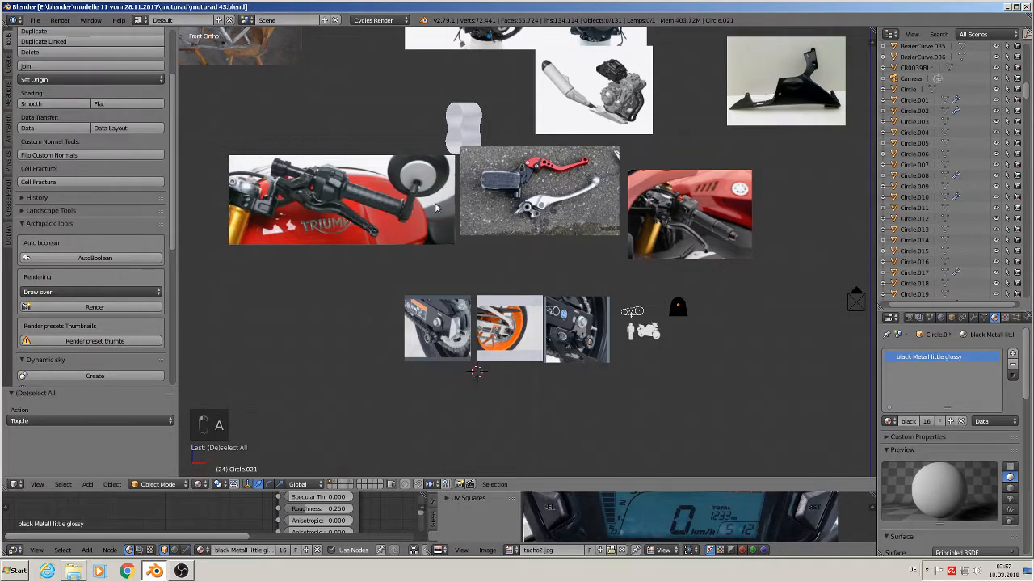
{"action": "middle_click_drag", "start_coordinate": [395, 231], "coordinate": [598, 262], "text": "shift"}
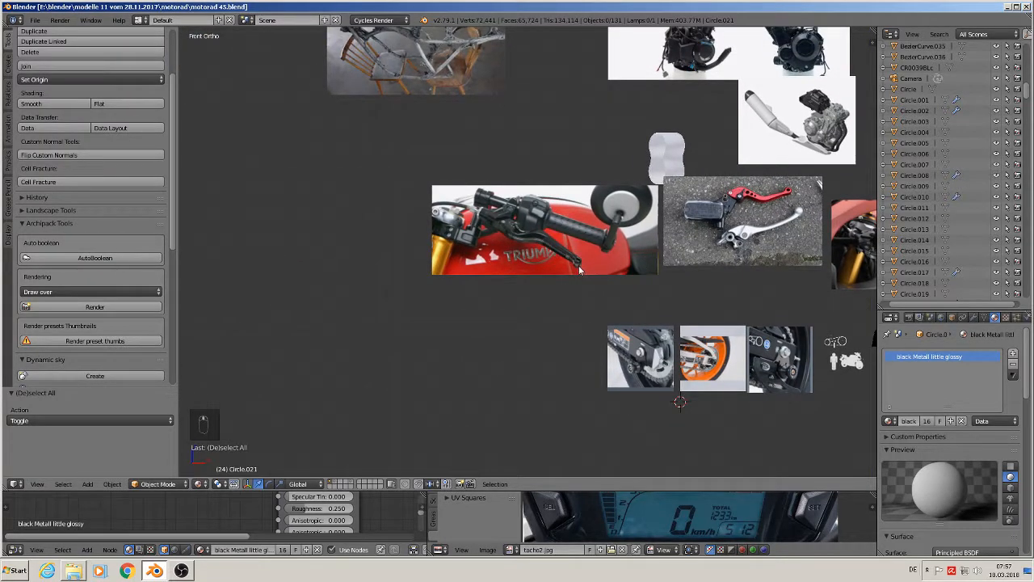
{"action": "scroll", "coordinate": [609, 291], "scroll_direction": "up", "scroll_amount": 4}
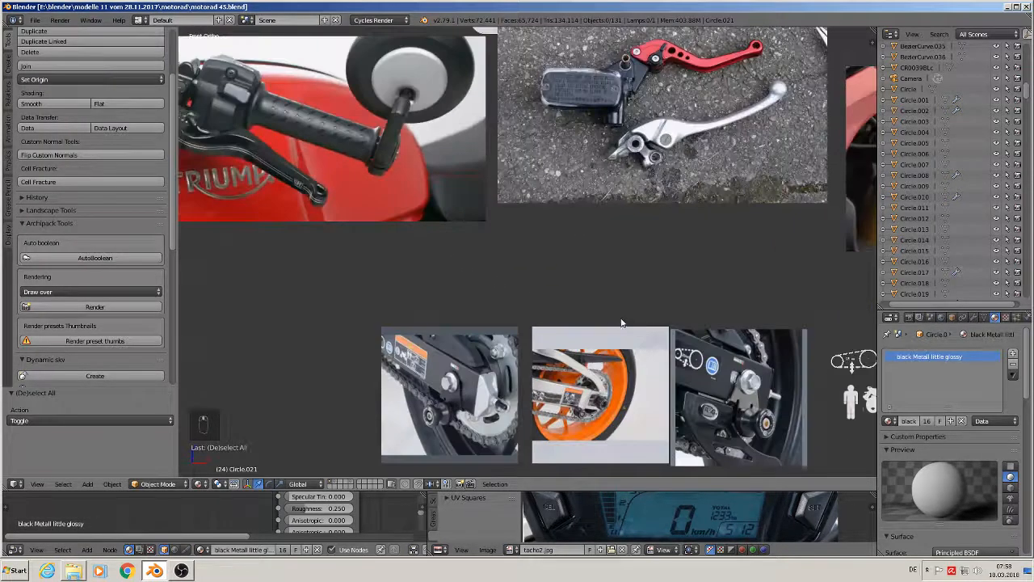
{"action": "middle_click_drag", "start_coordinate": [661, 346], "coordinate": [477, 254], "text": "shift"}
{"action": "scroll", "coordinate": [476, 255], "scroll_direction": "up", "scroll_amount": 1}
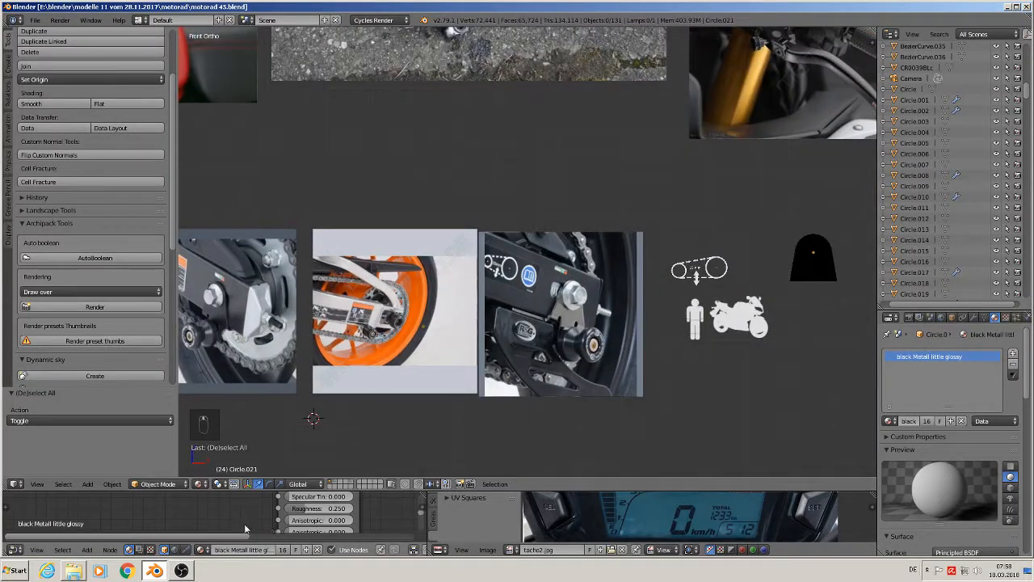
{"action": "left_click", "coordinate": [181, 571]}
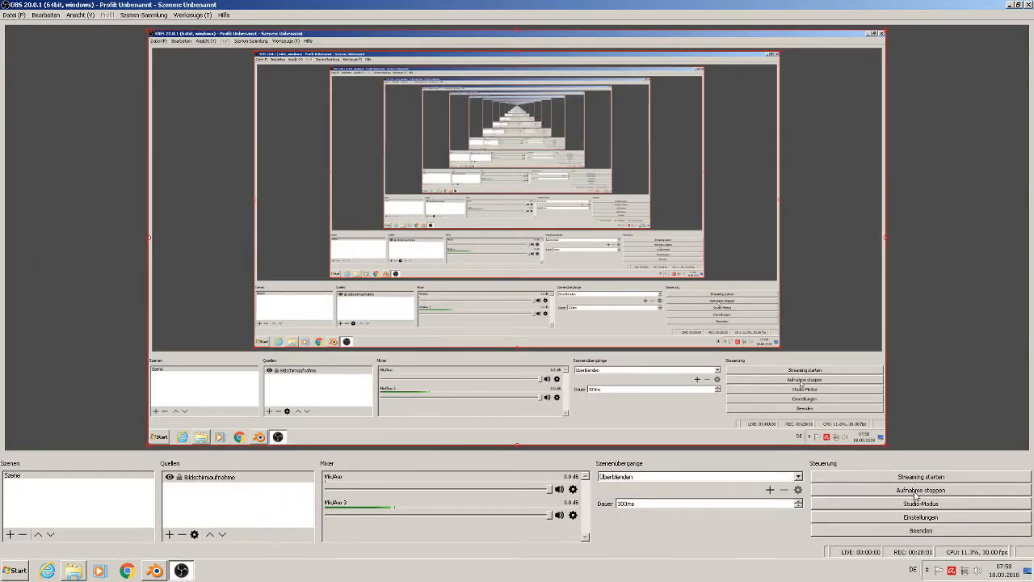